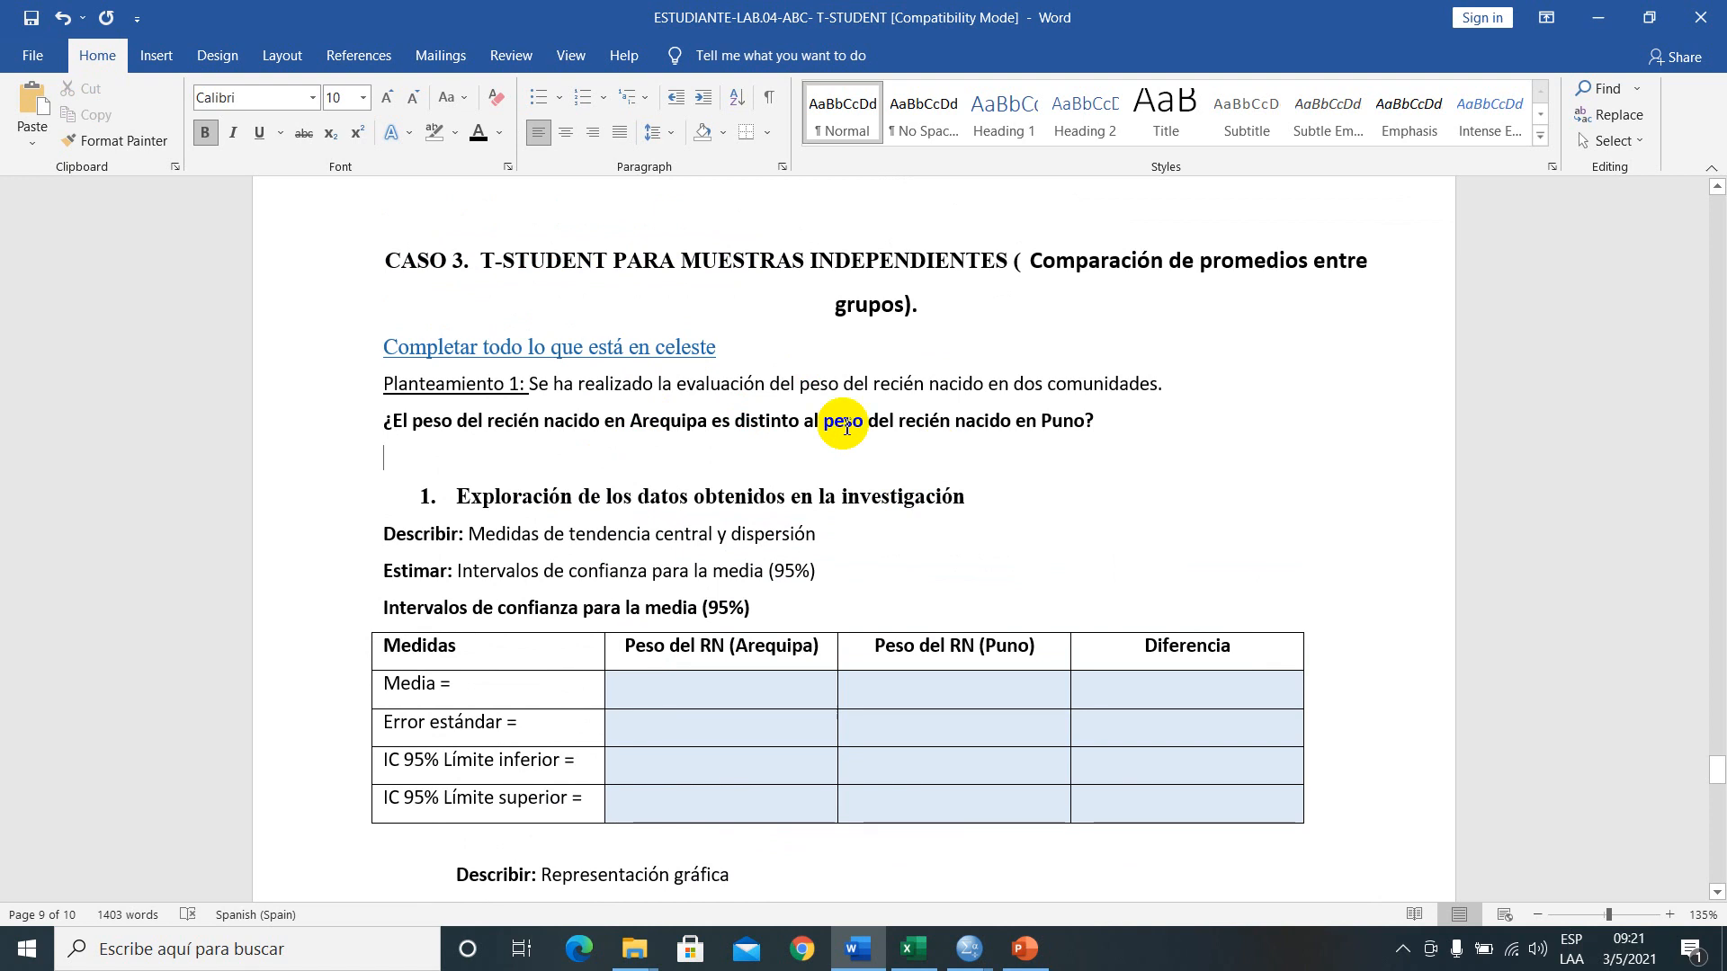
- Read the Caso 3 problem statement and its question comparing newborn weight in Arequipa and Puno
double_click(1171, 385)
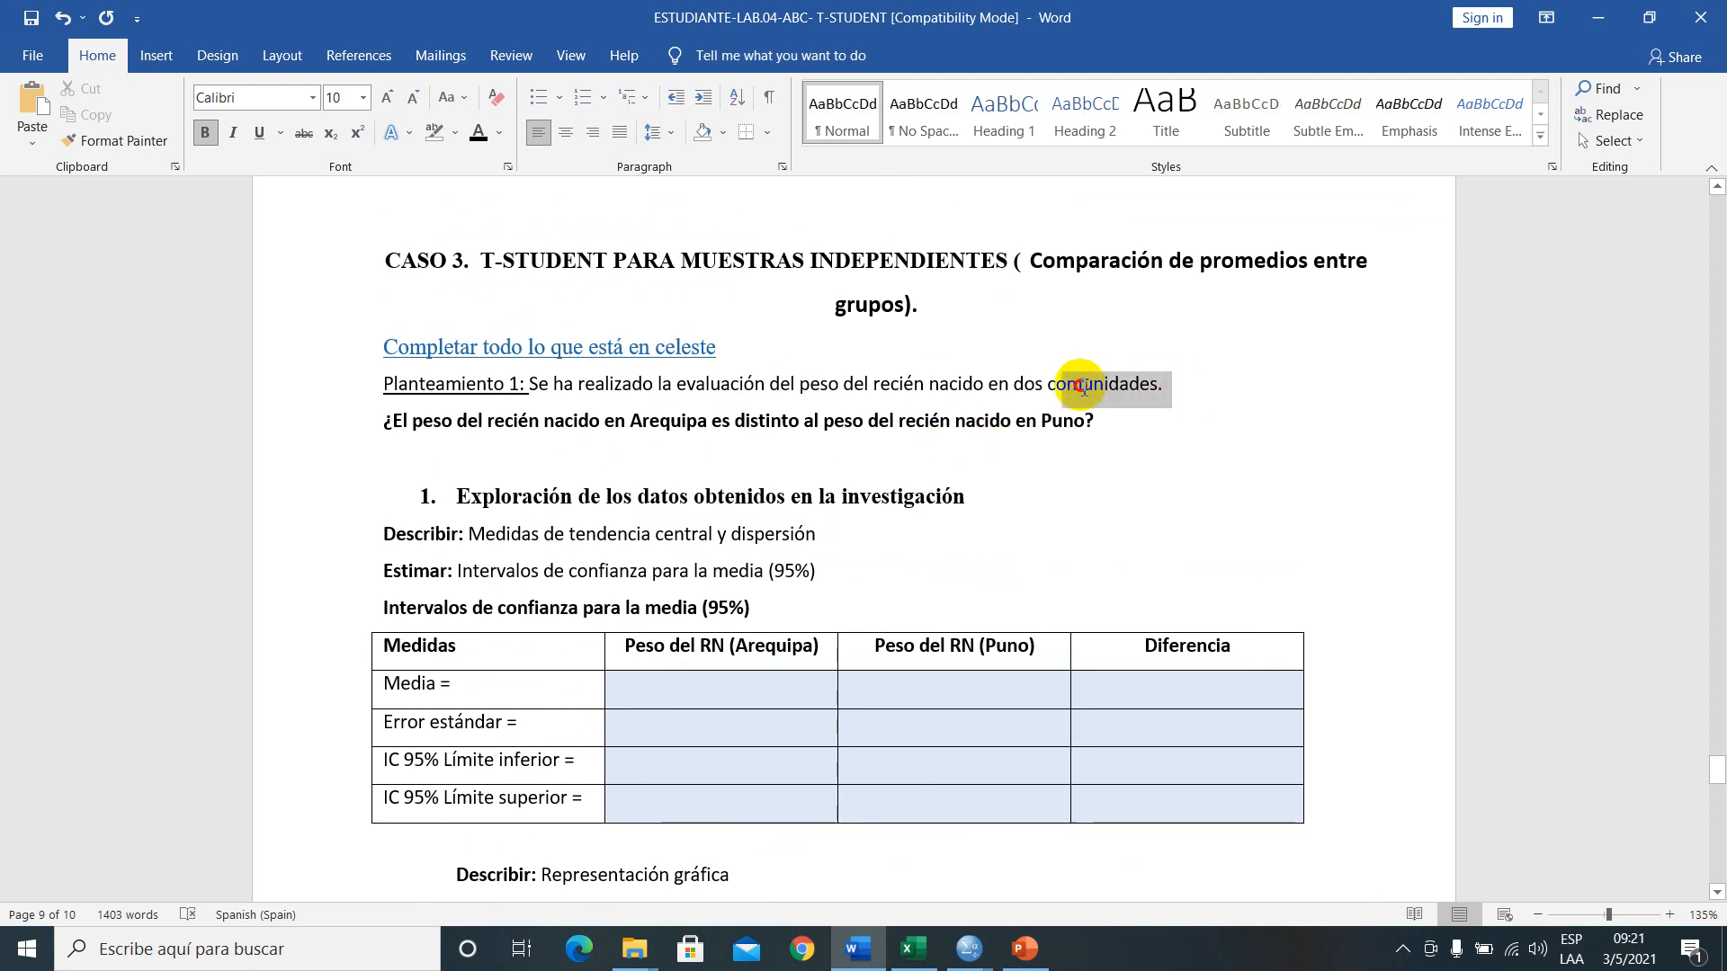
click(564, 451)
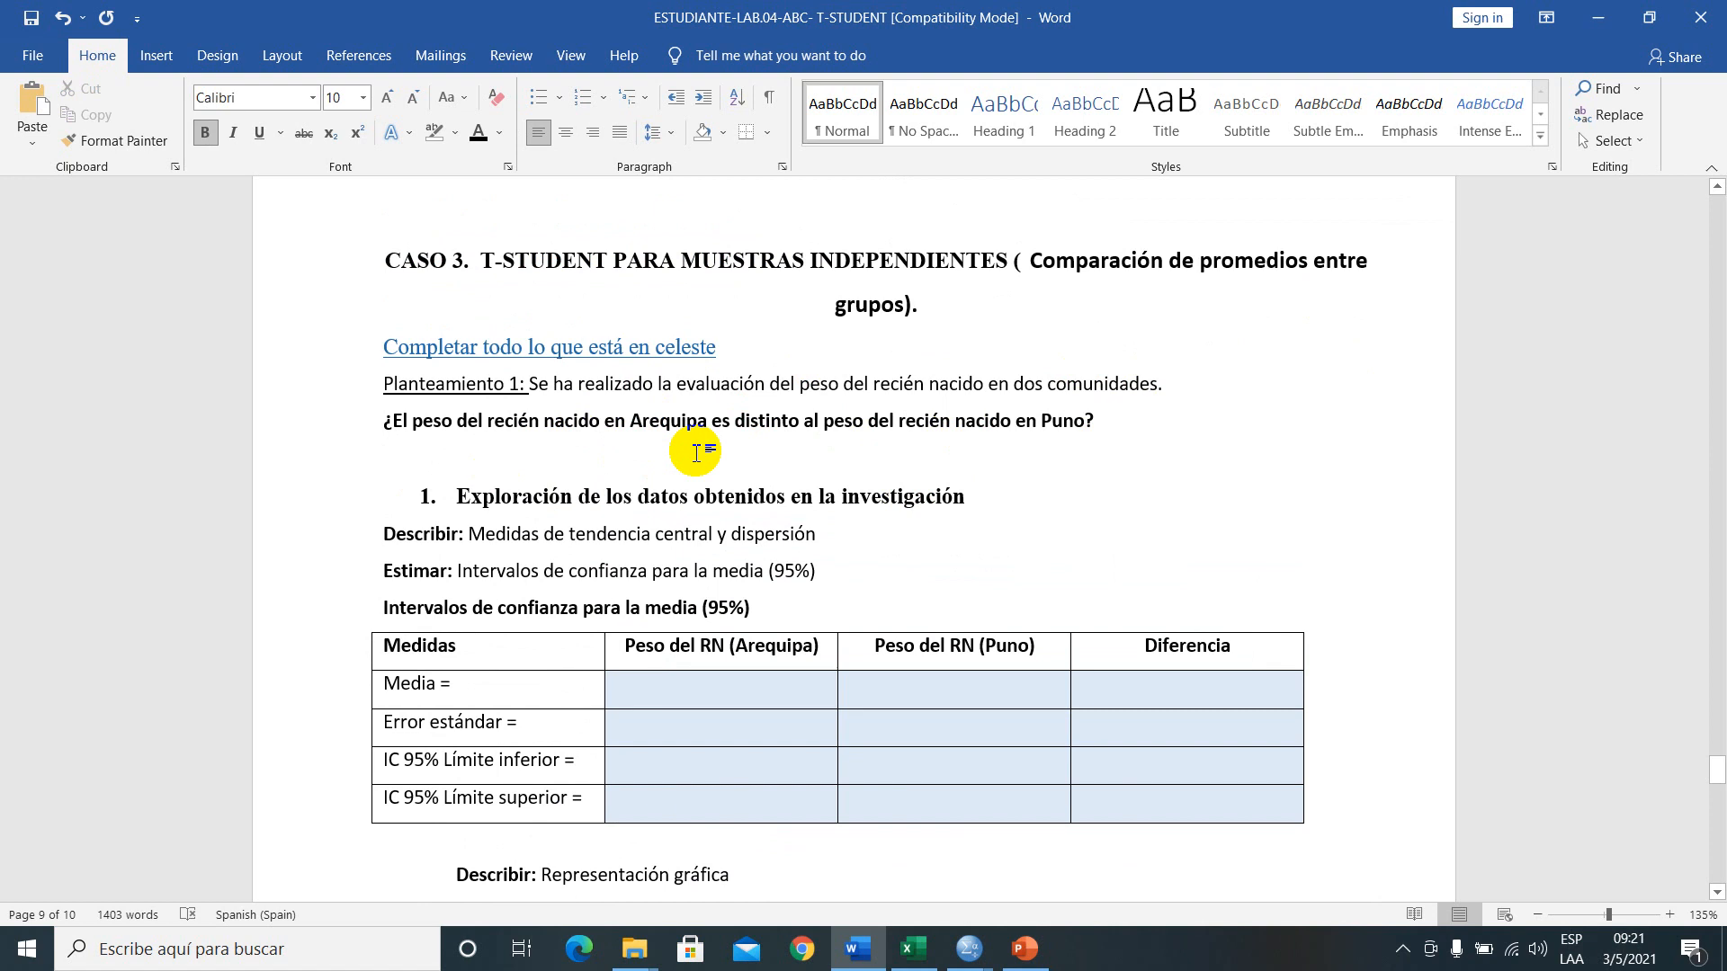
drag(631, 423, 705, 430)
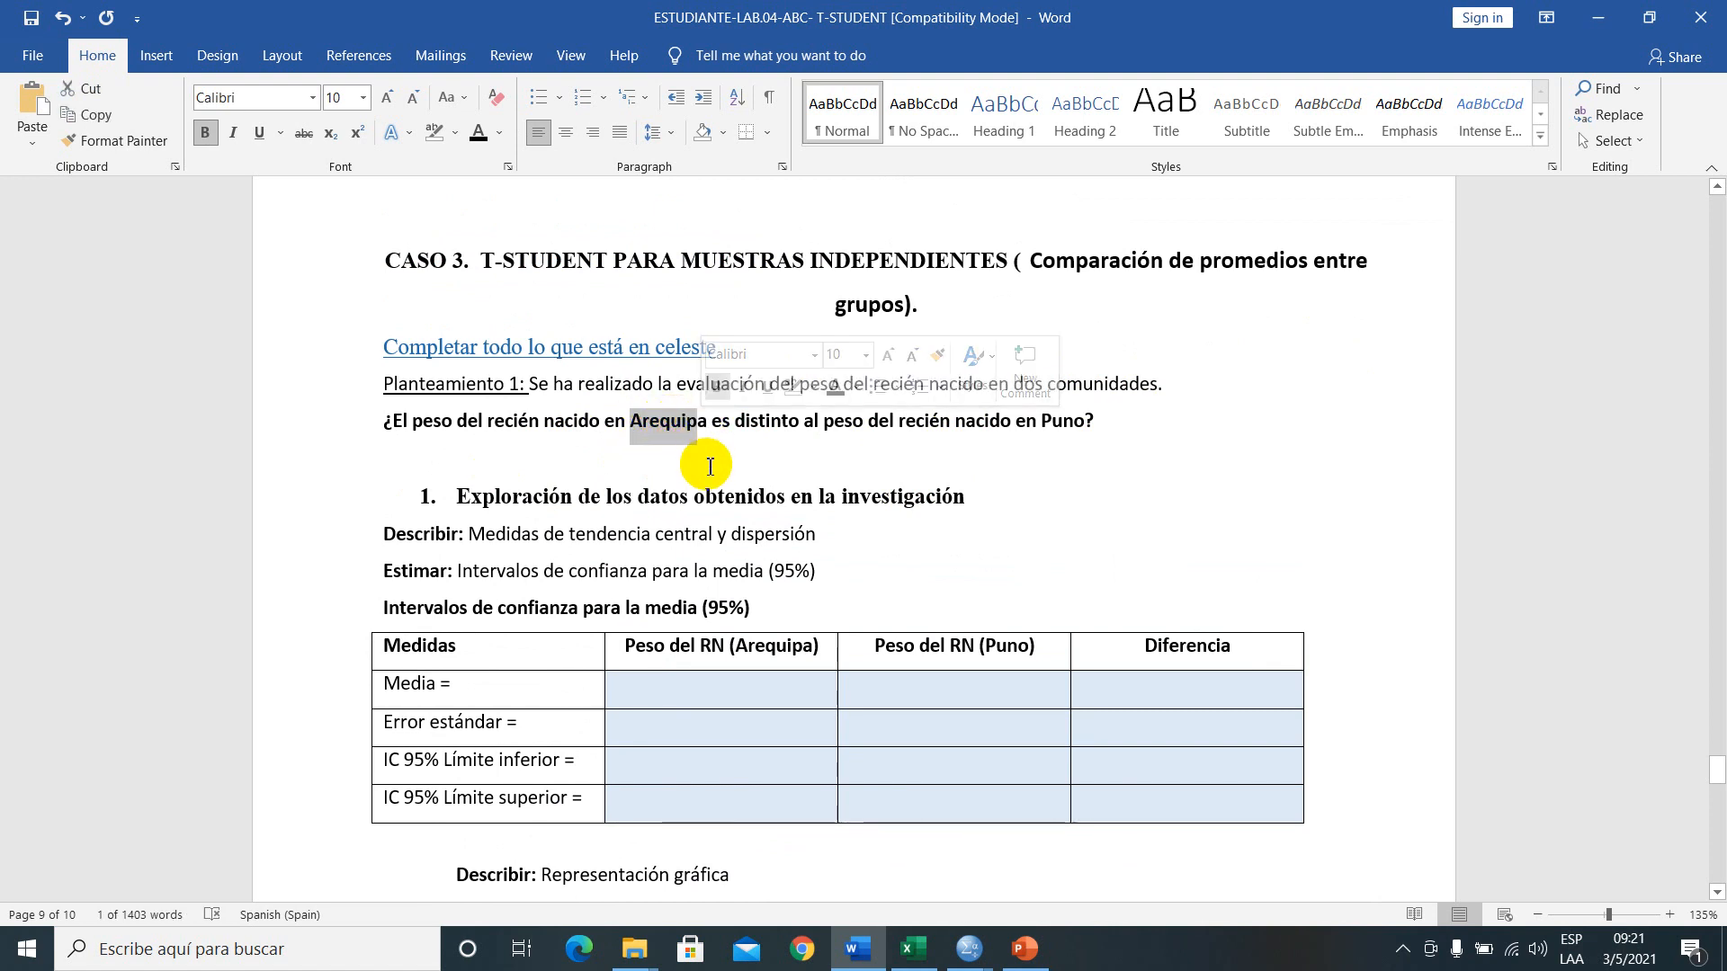
click(705, 453)
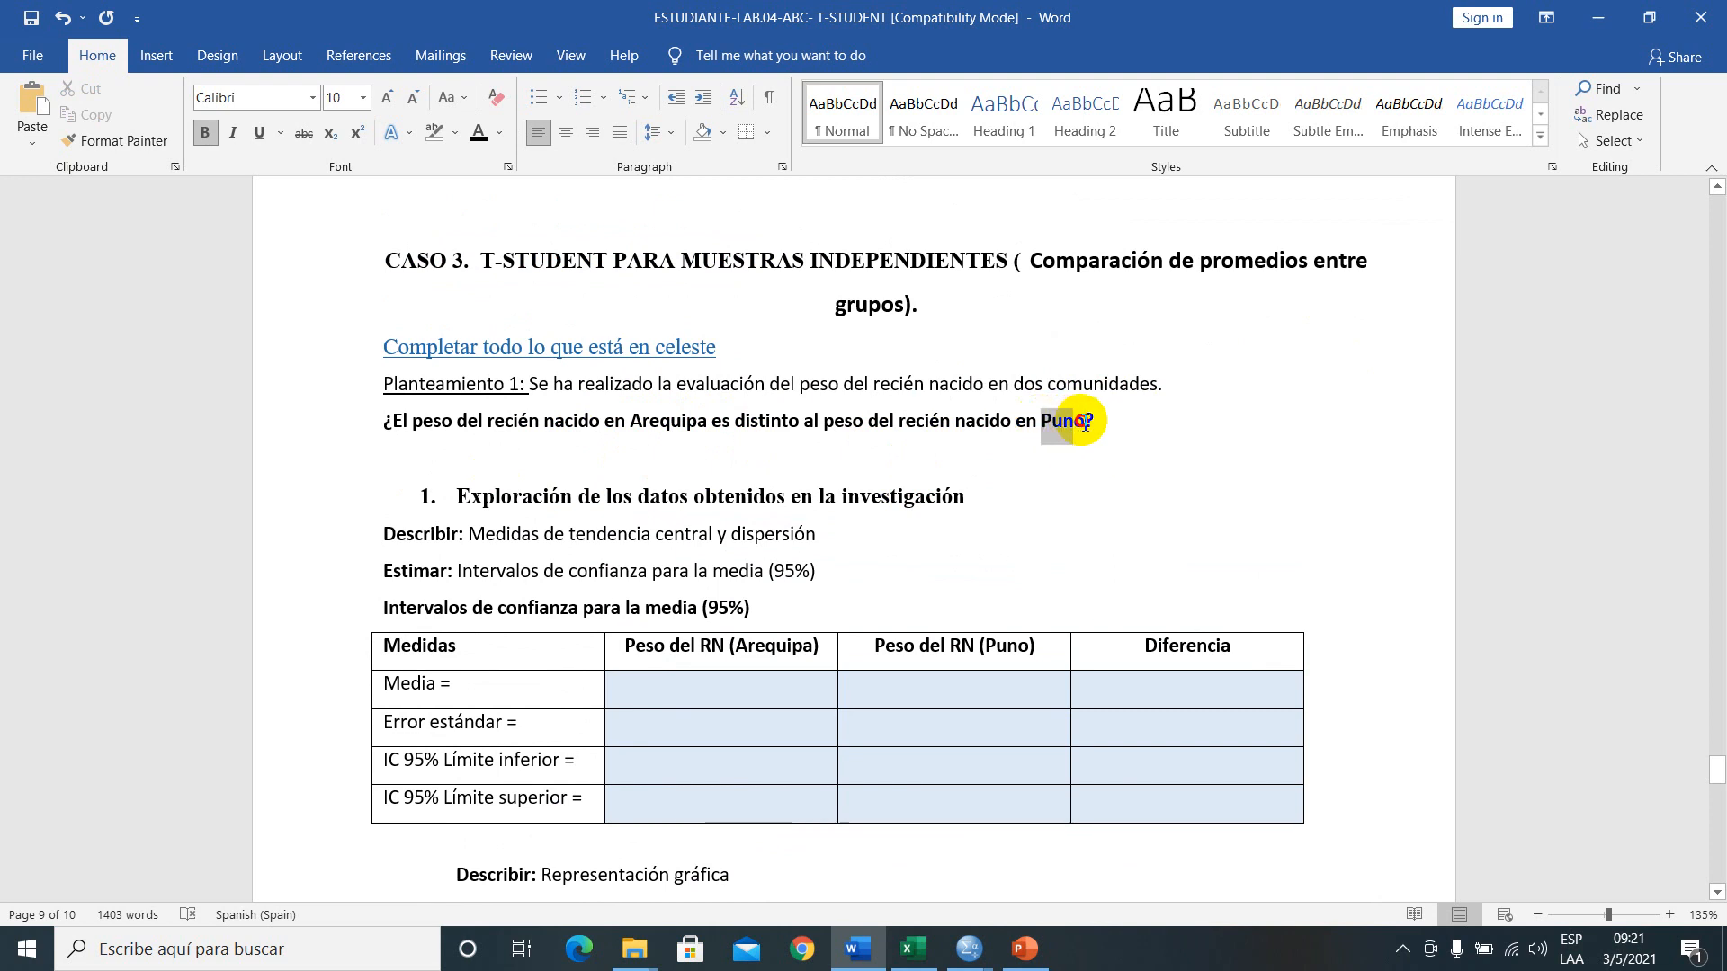
drag(643, 427, 700, 431)
click(706, 448)
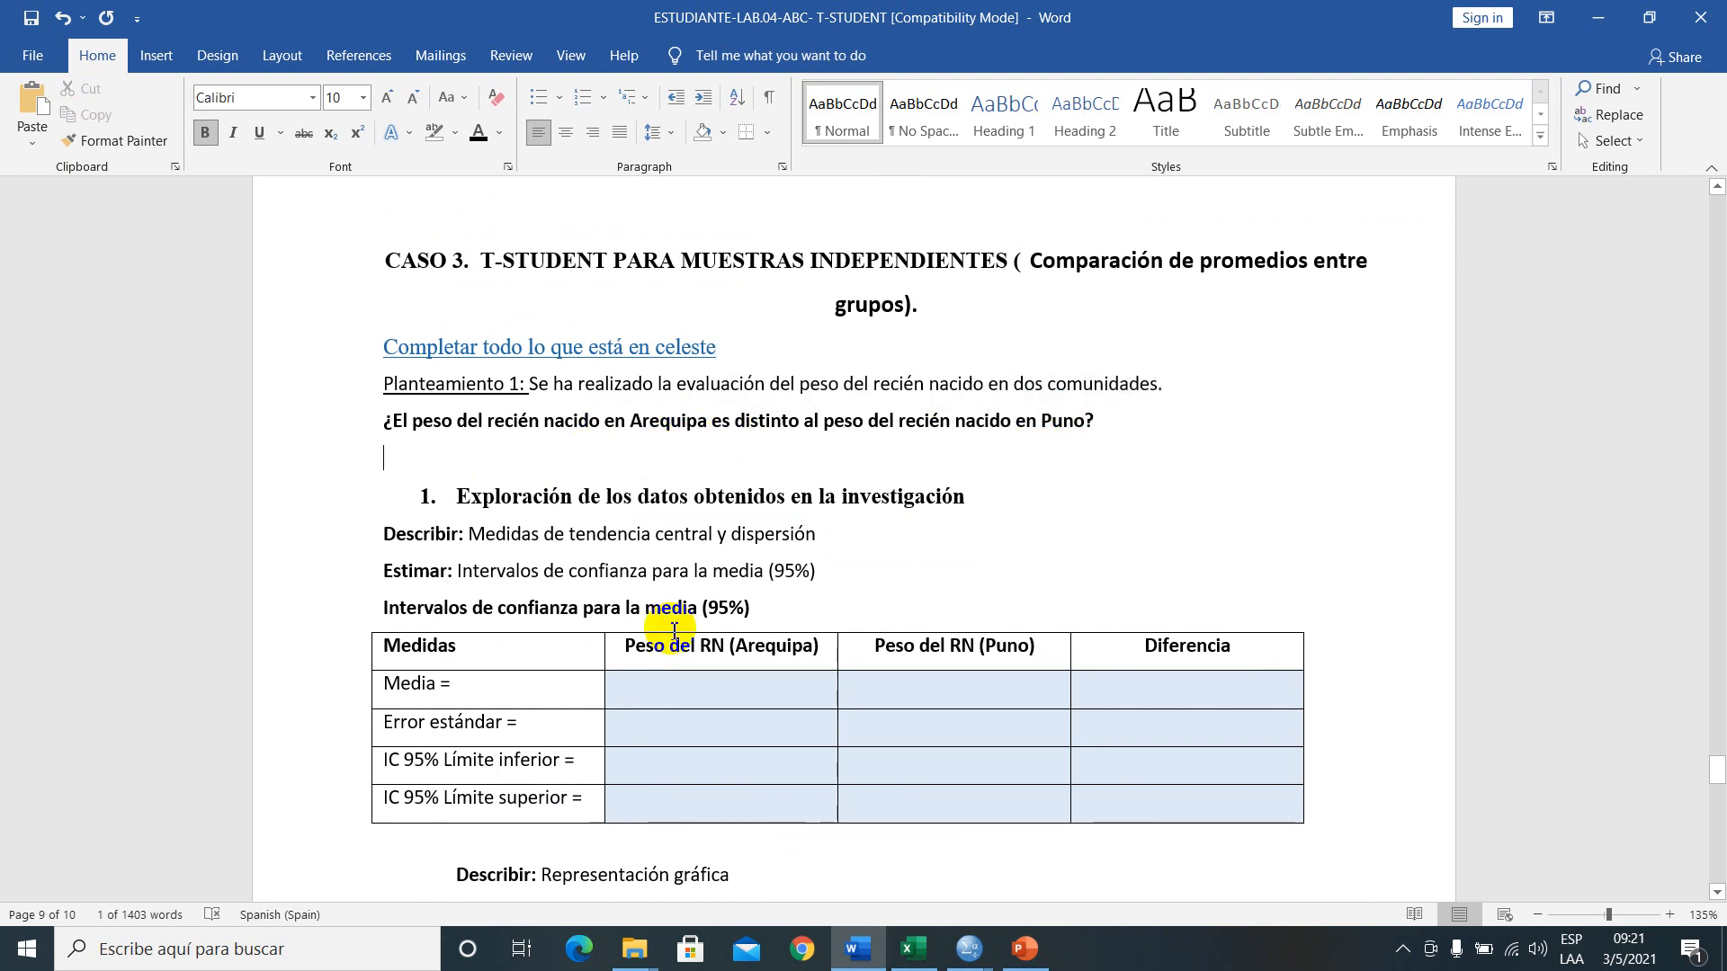
click(774, 444)
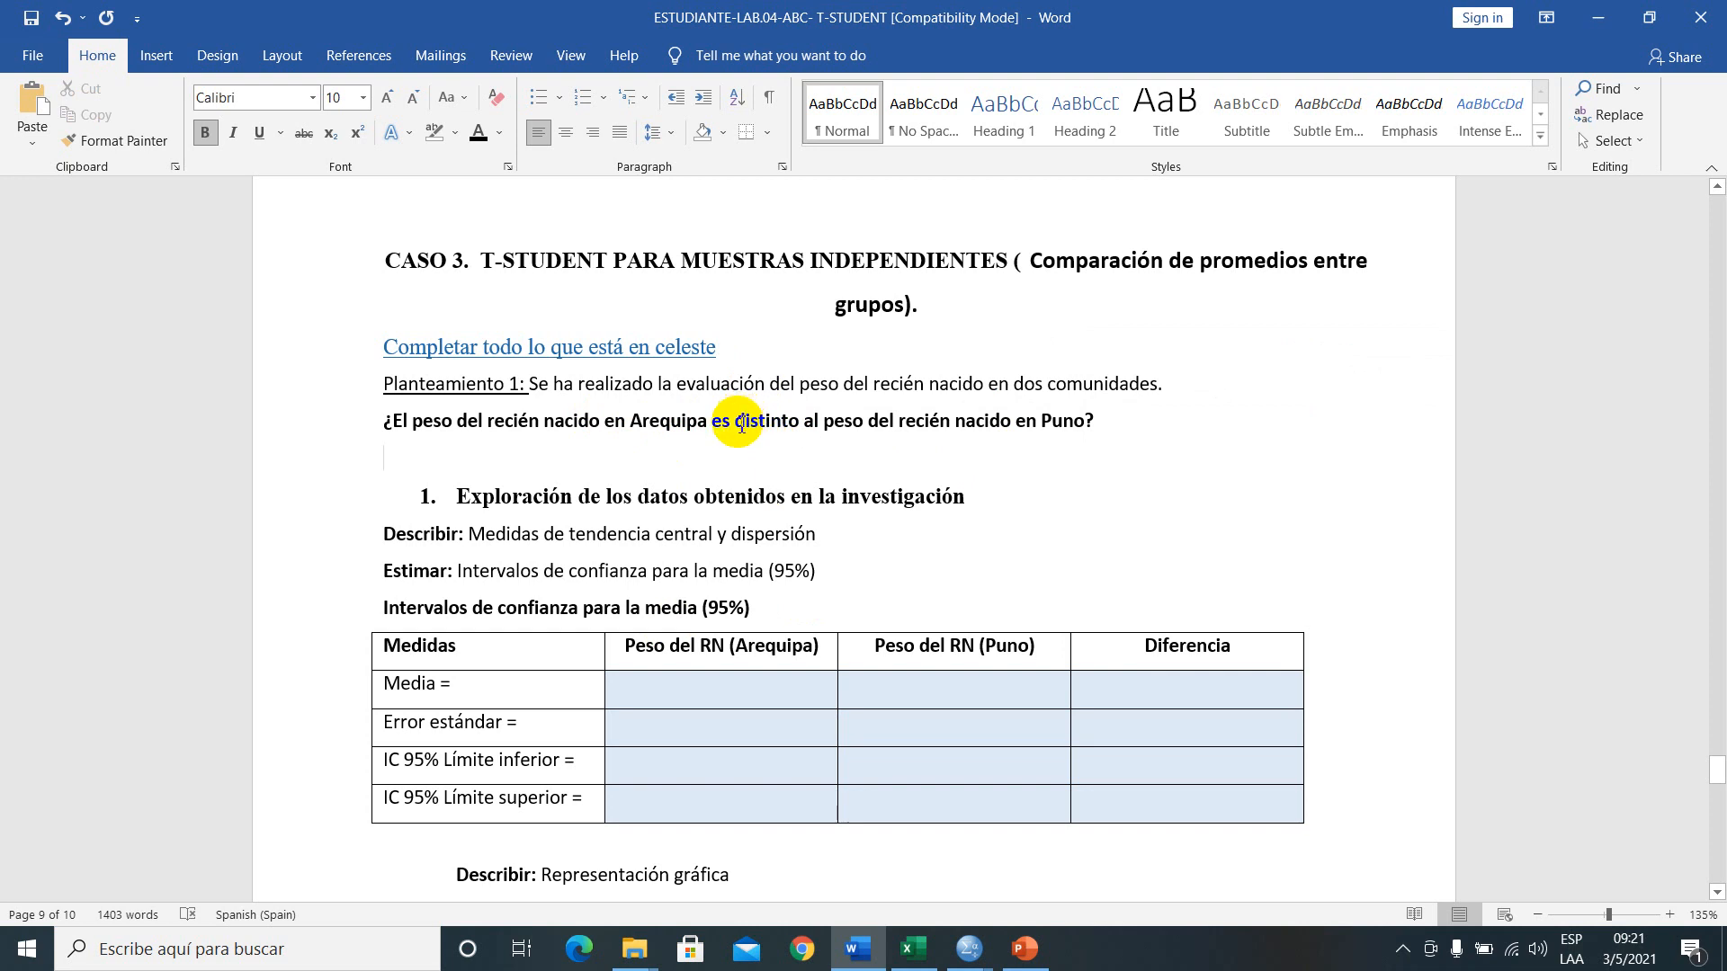
- Highlight the word "distinto" in yellow in the research question about newborn weight
drag(734, 425, 789, 427)
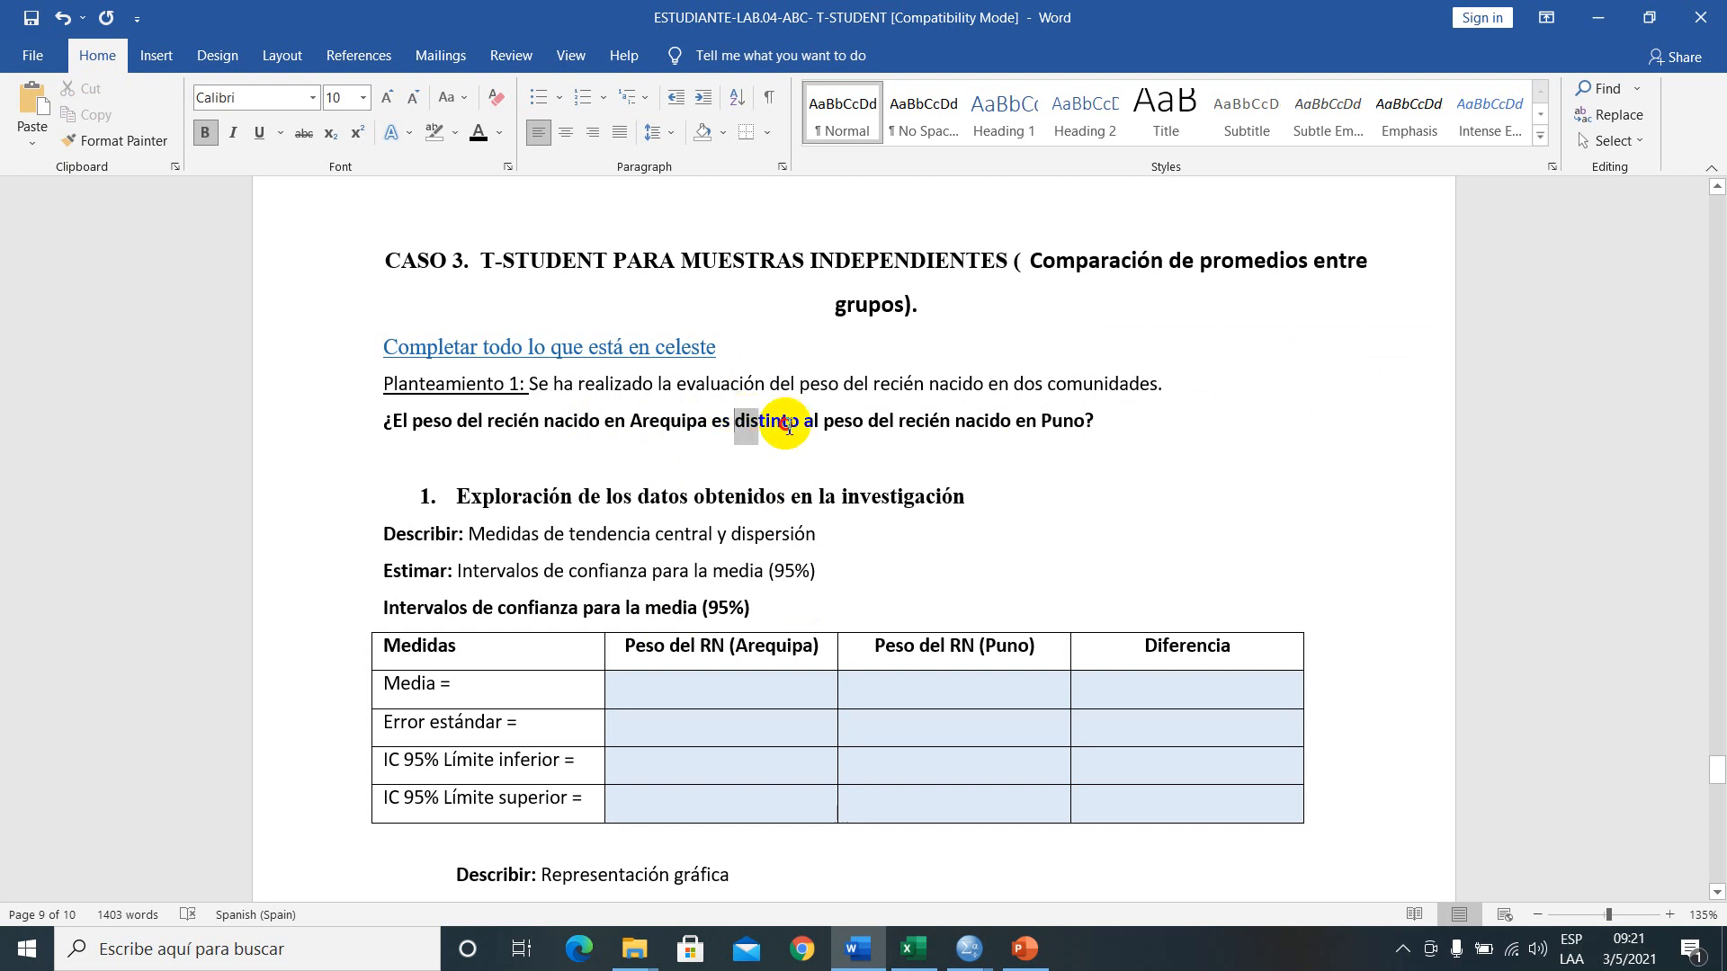
click(456, 132)
click(440, 164)
click(814, 431)
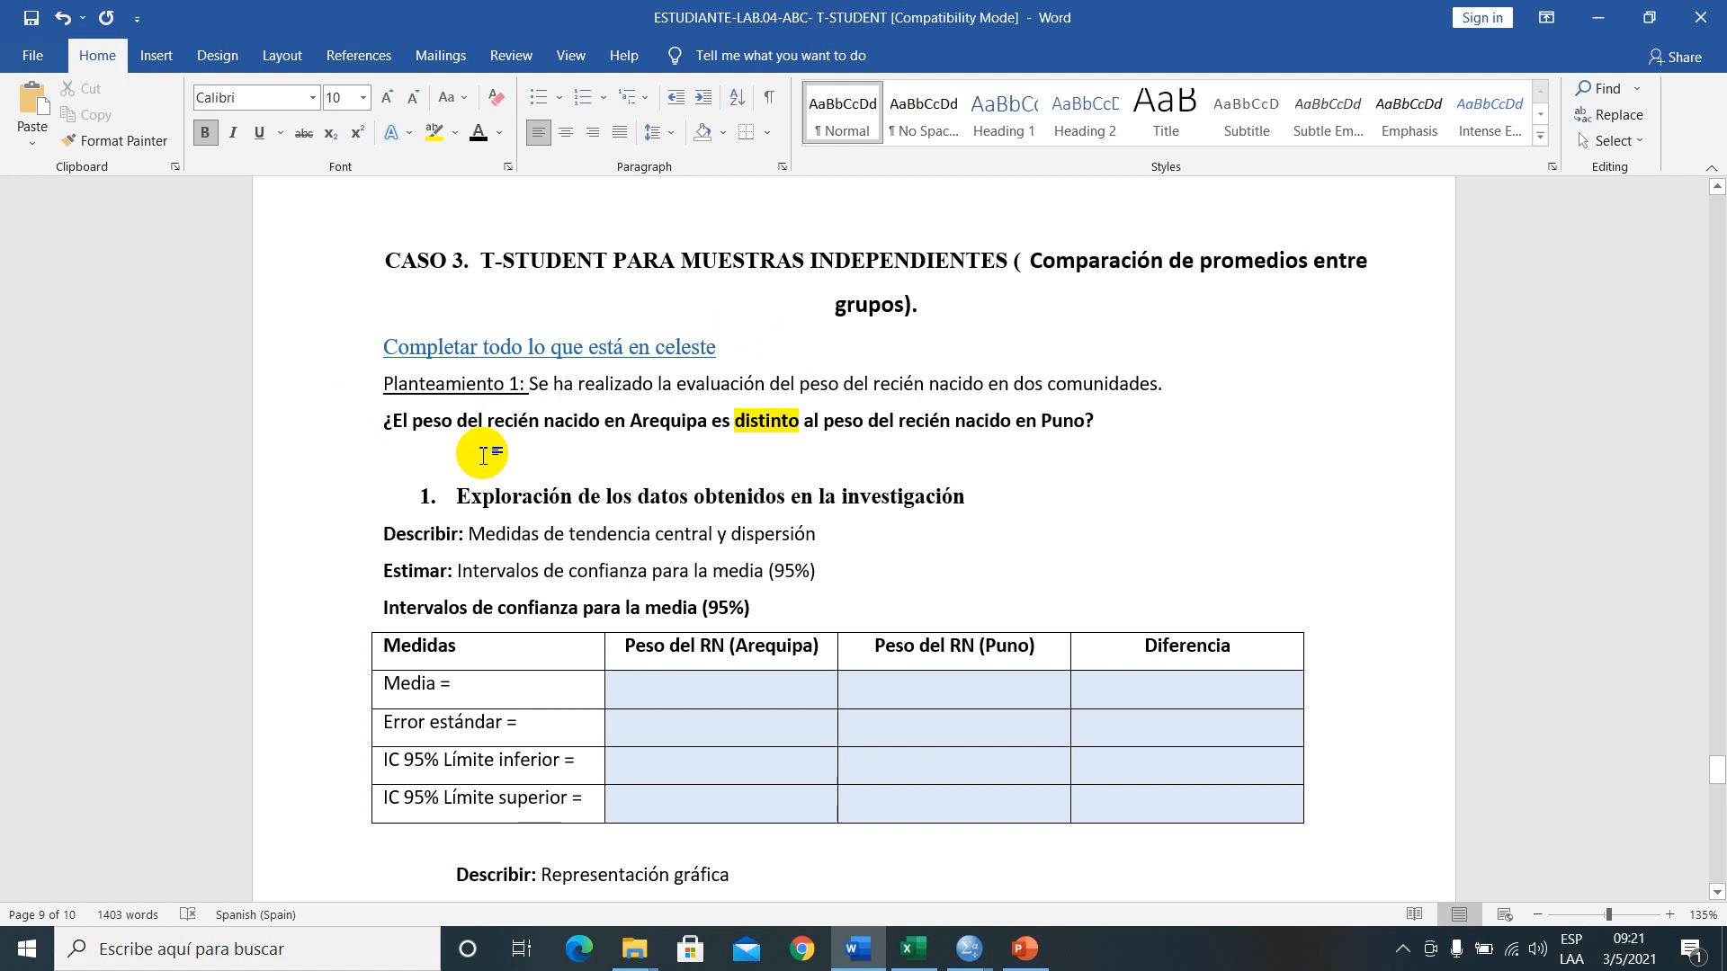
- Examine the blank table of 95% confidence intervals for the mean under the data exploration section
scroll(562, 537, down, 3)
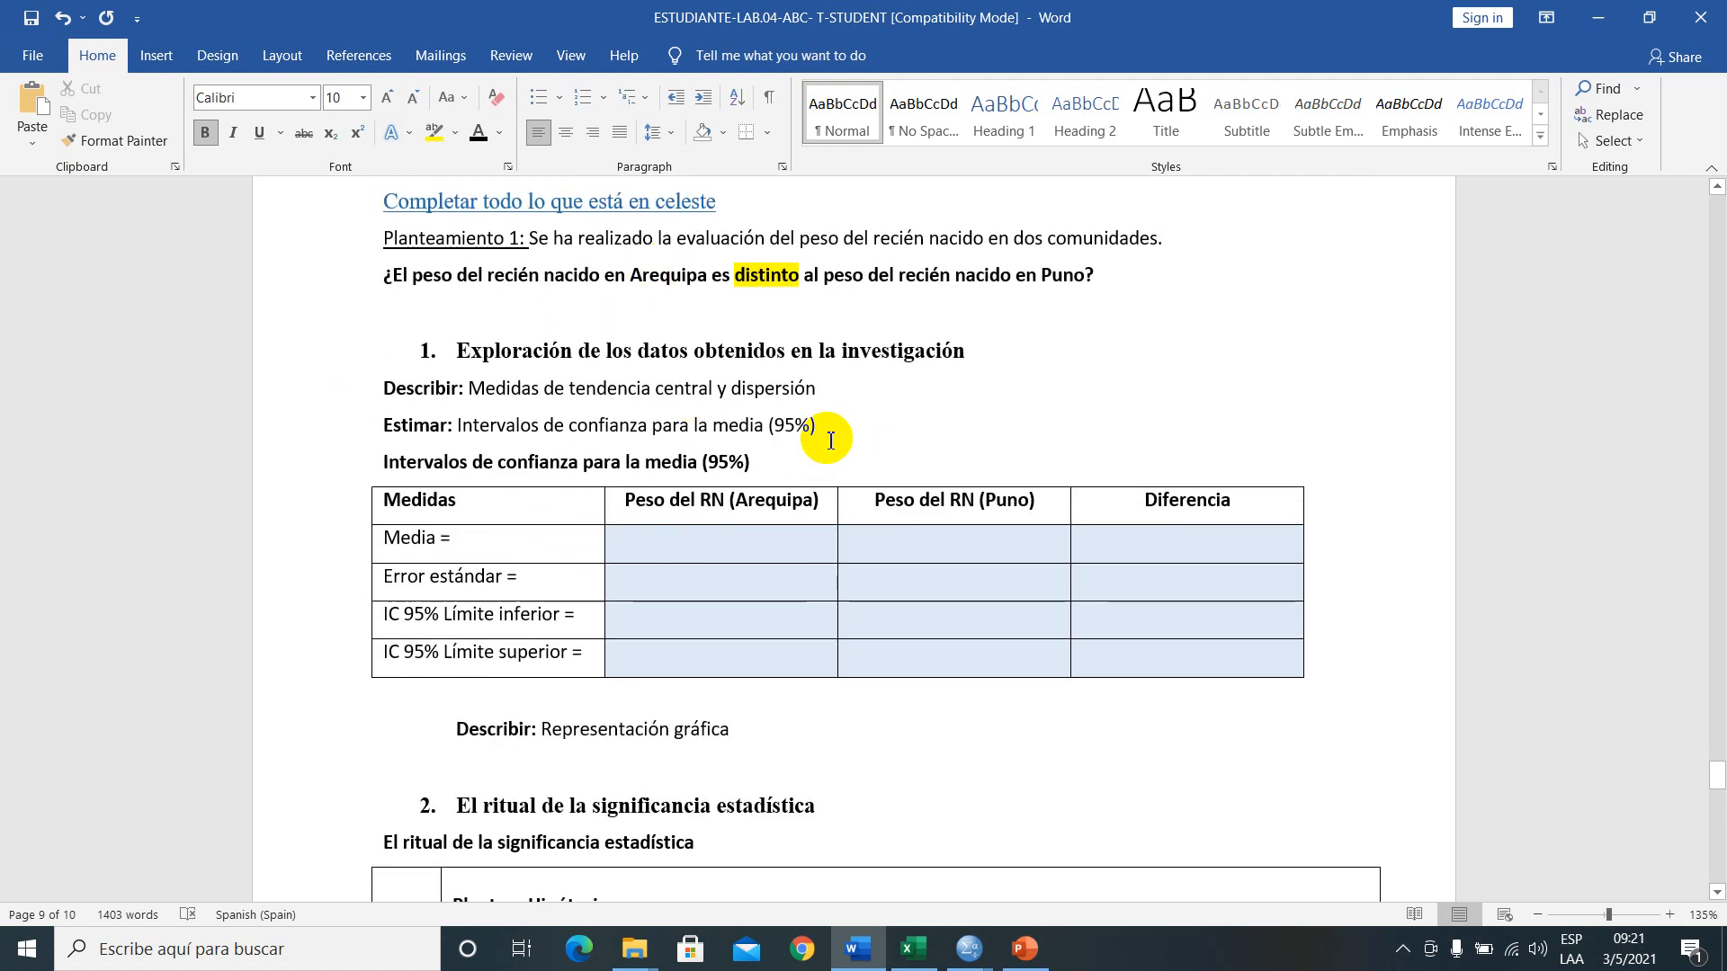
scroll(830, 441, down, 2)
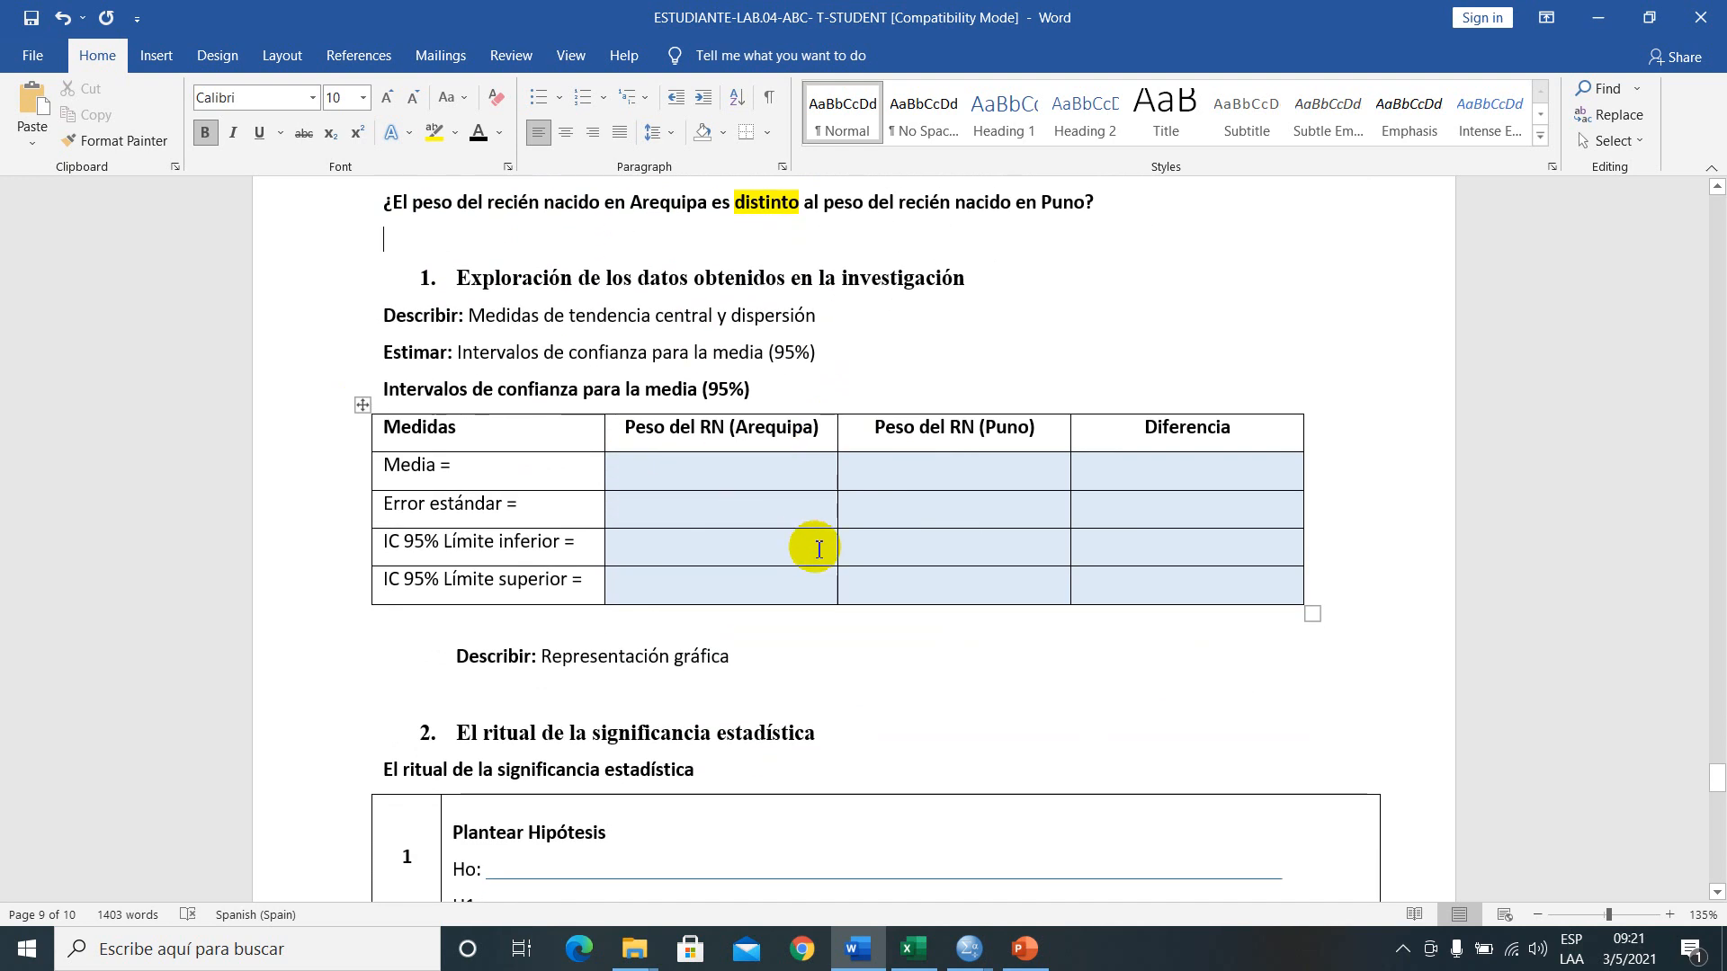
drag(728, 464, 1121, 576)
click(776, 481)
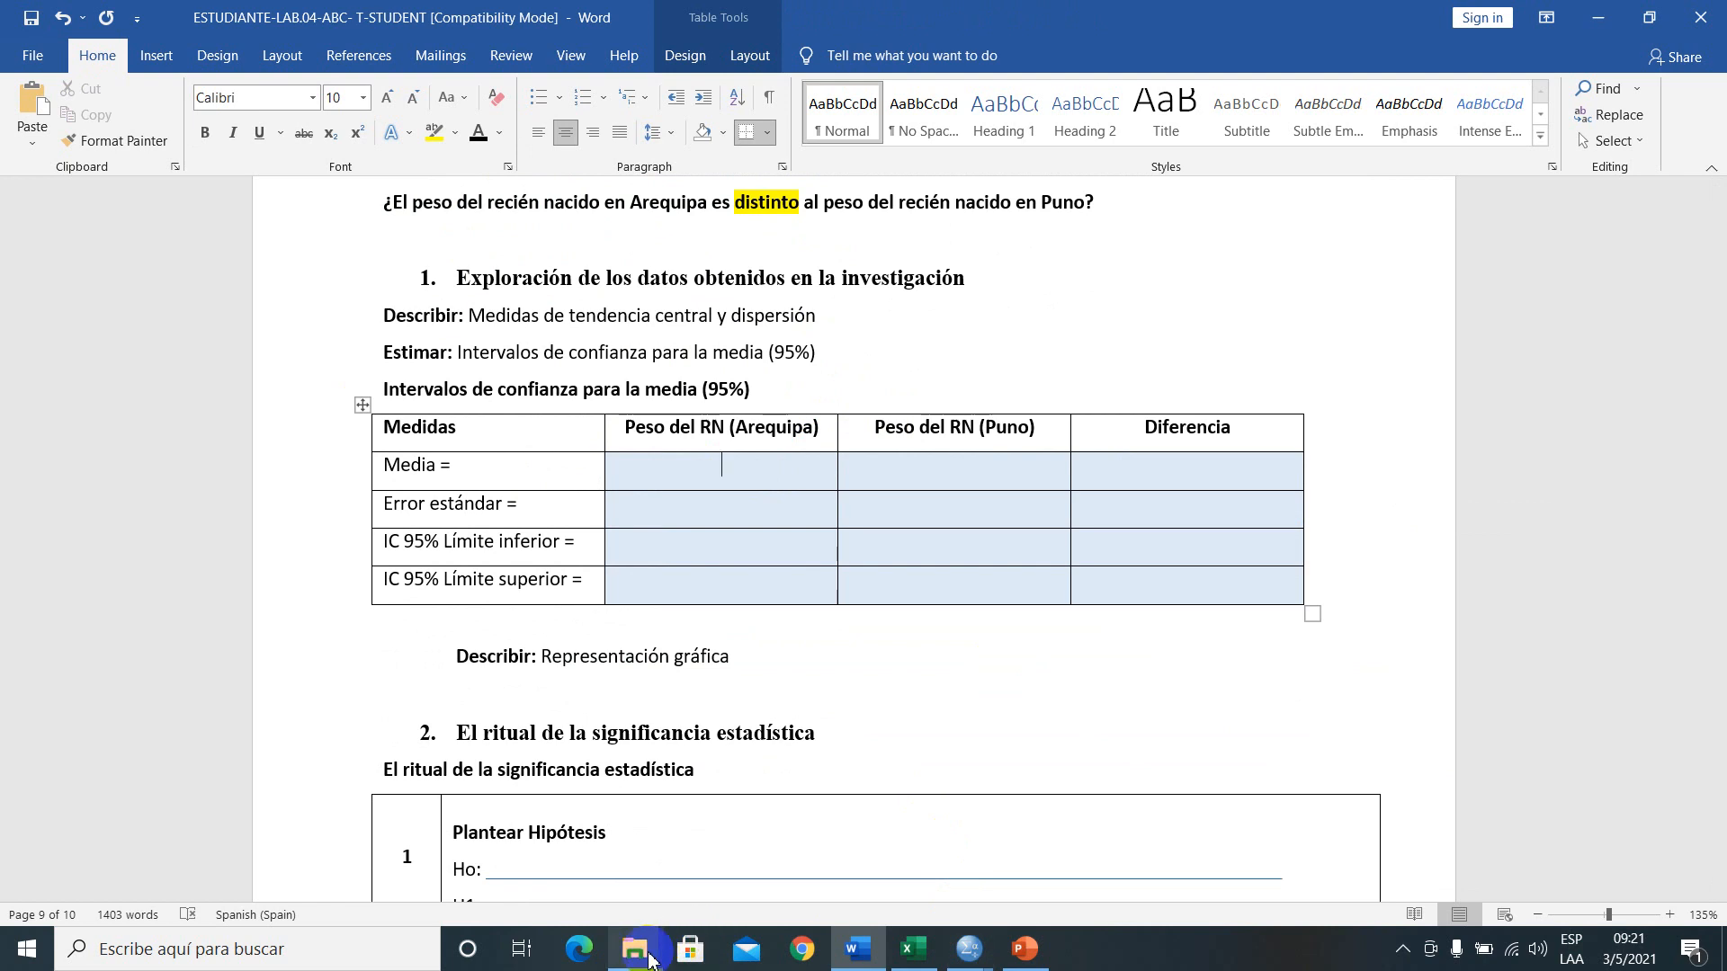
- Switch to File Explorer, check the contents of the "Caso 3. T-student para muestras indipendientes" folder, and return to its parent folder
mouse_move(657, 960)
click(554, 863)
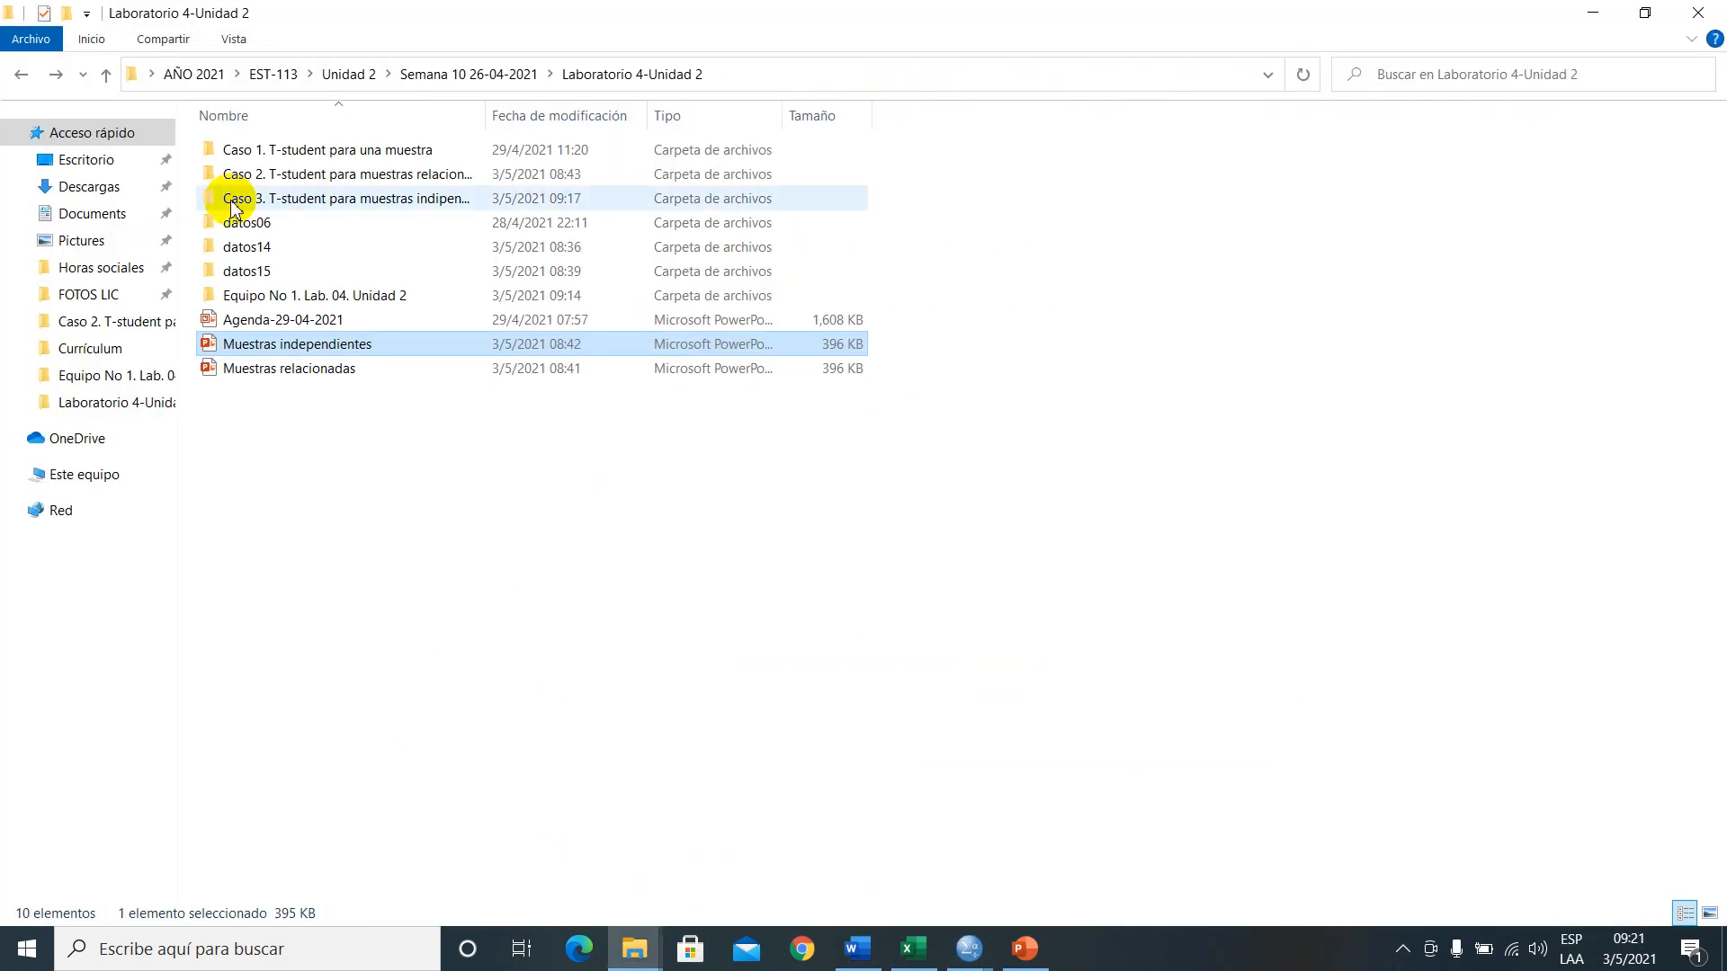
double_click(374, 200)
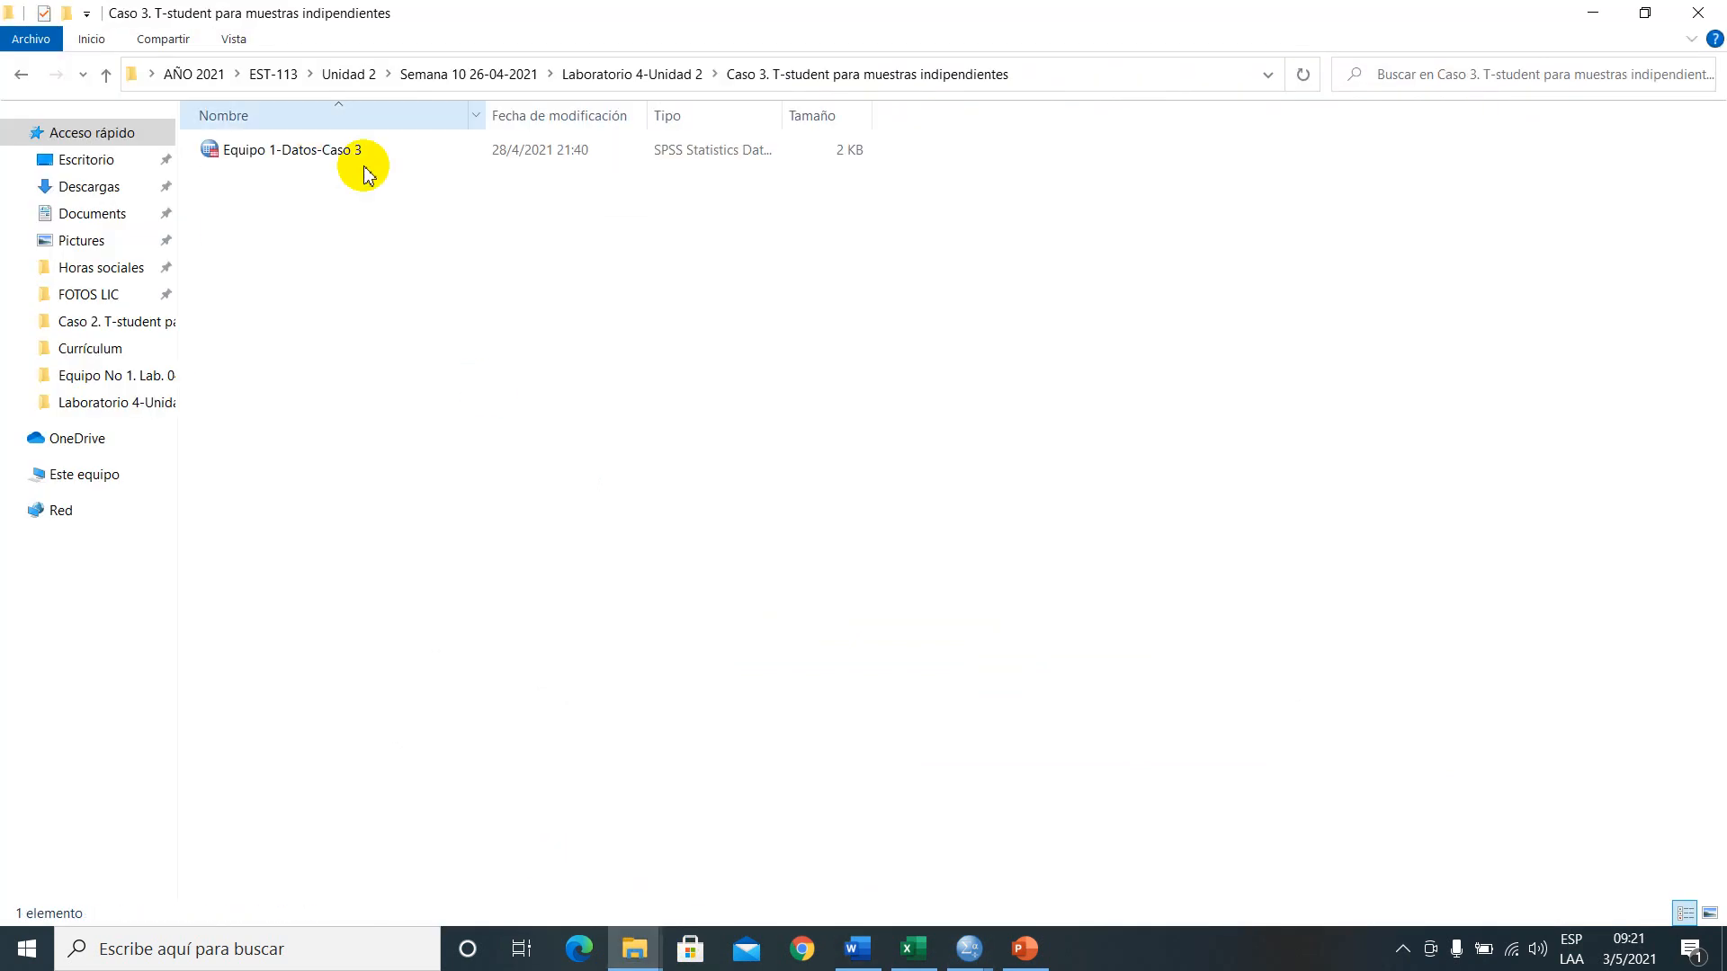
click(20, 75)
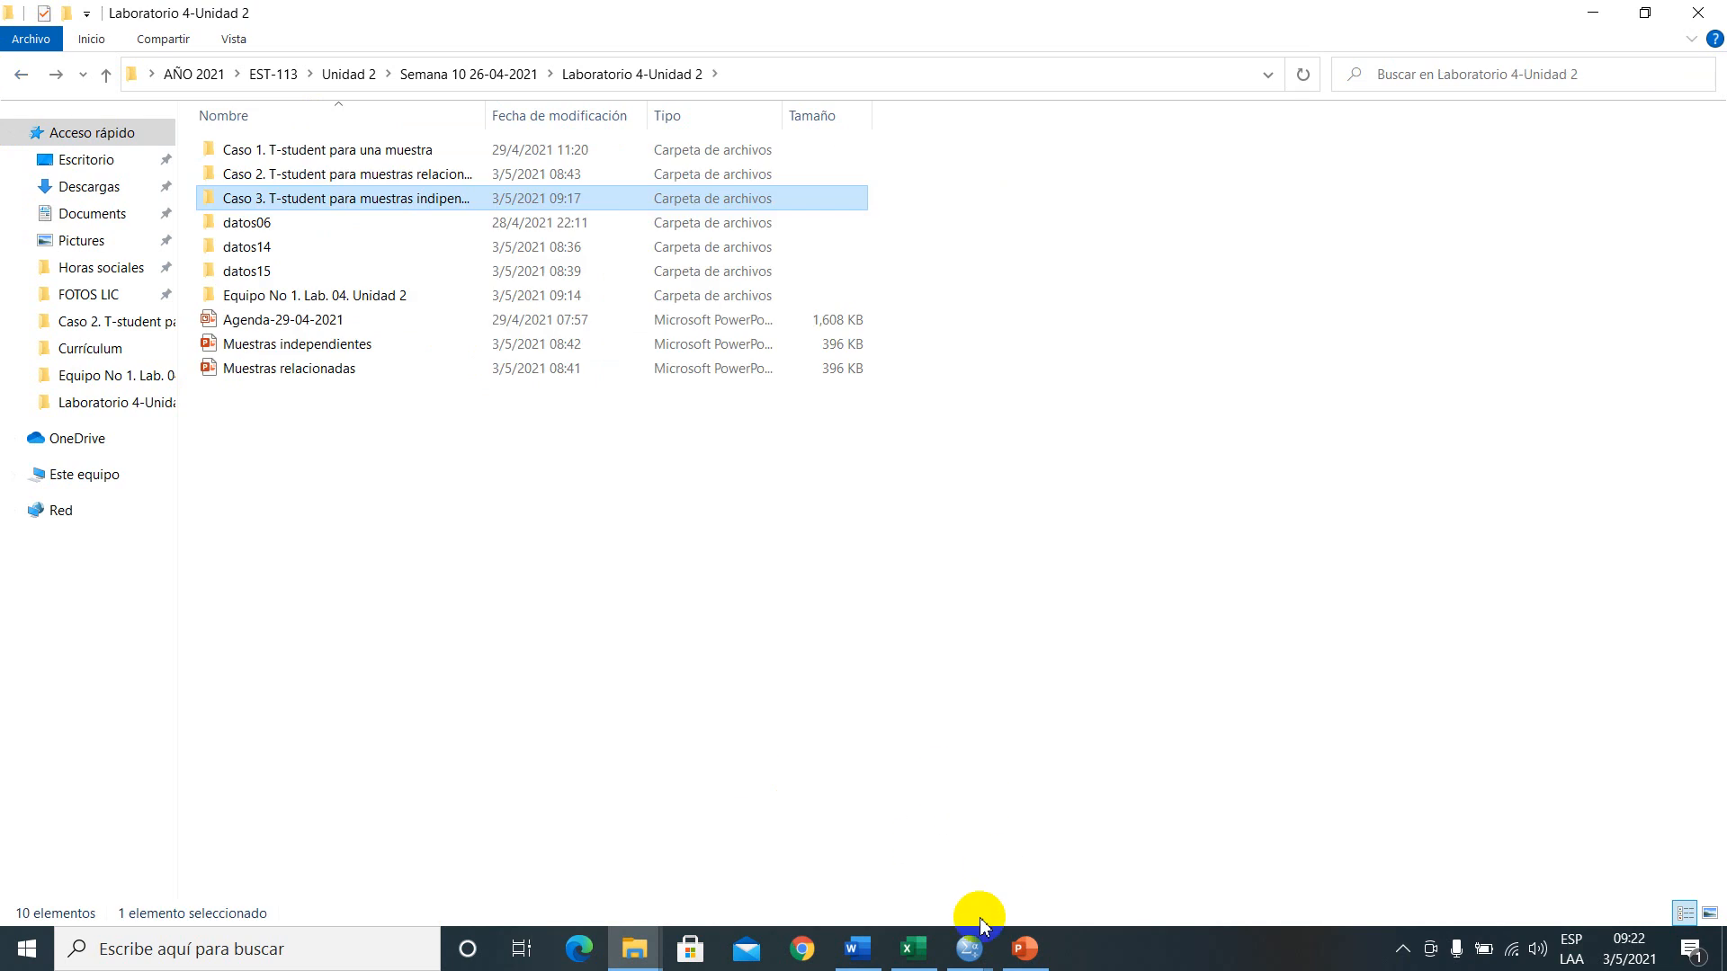
- Switch to the SPSS data editor and set up an Explore analysis with Peso del RN as dependent variable and Procedencia as factor
mouse_move(971, 940)
click(1070, 902)
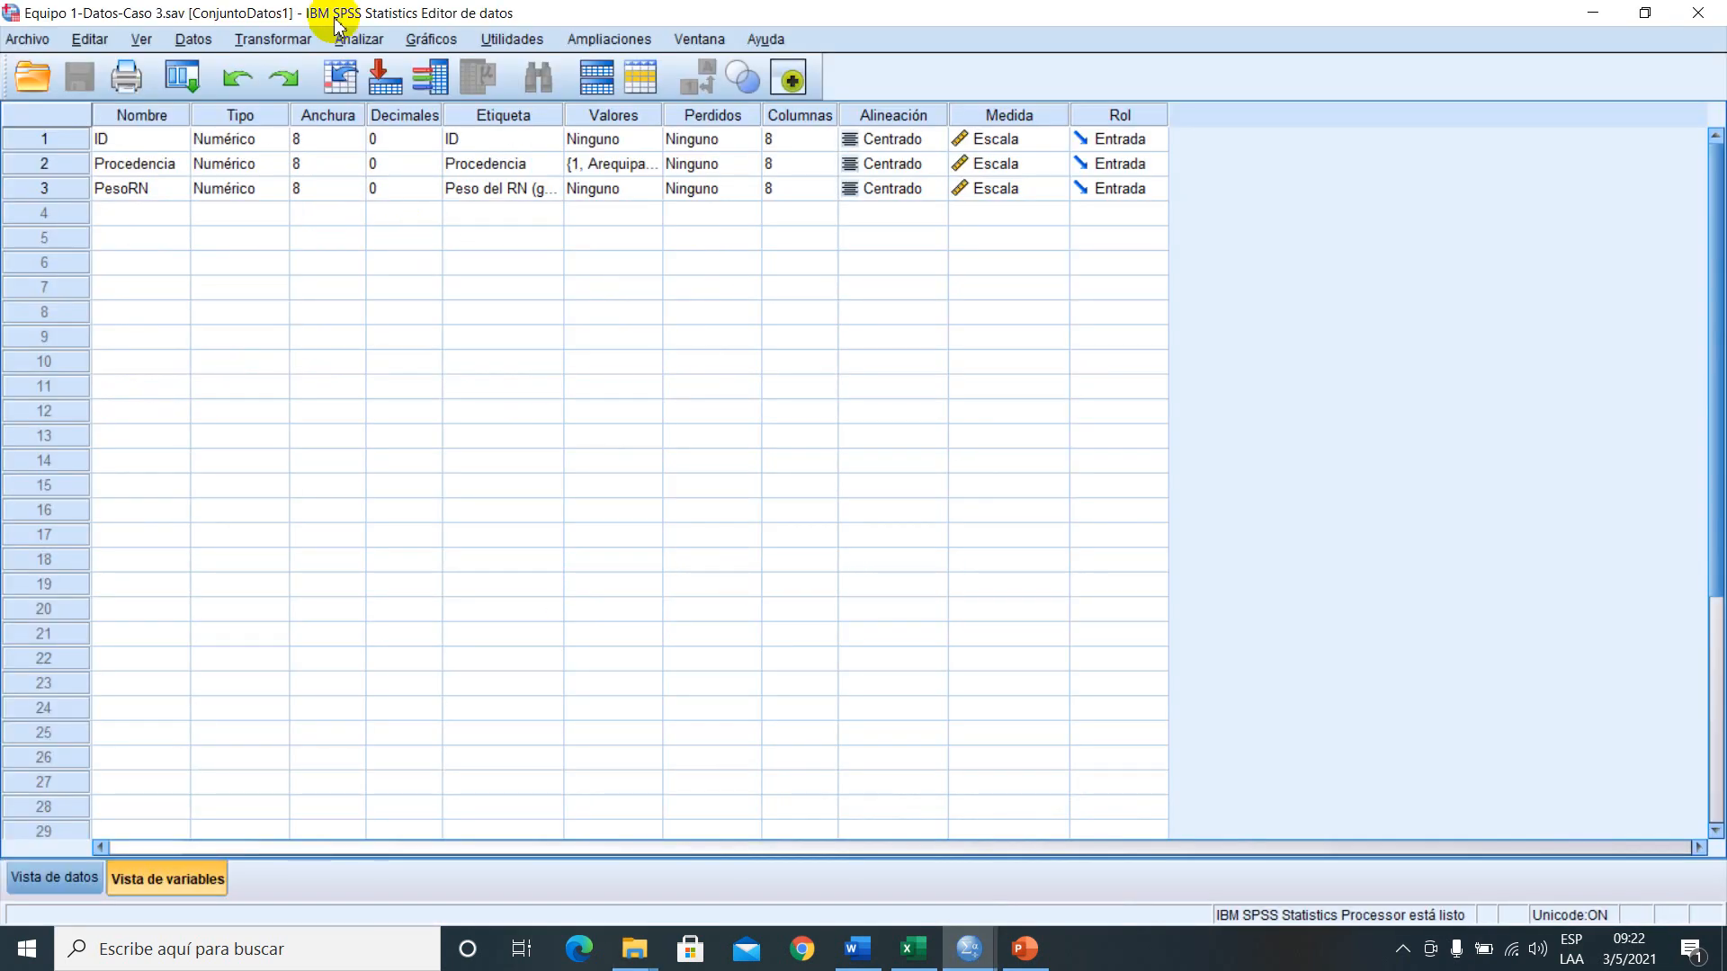
click(360, 40)
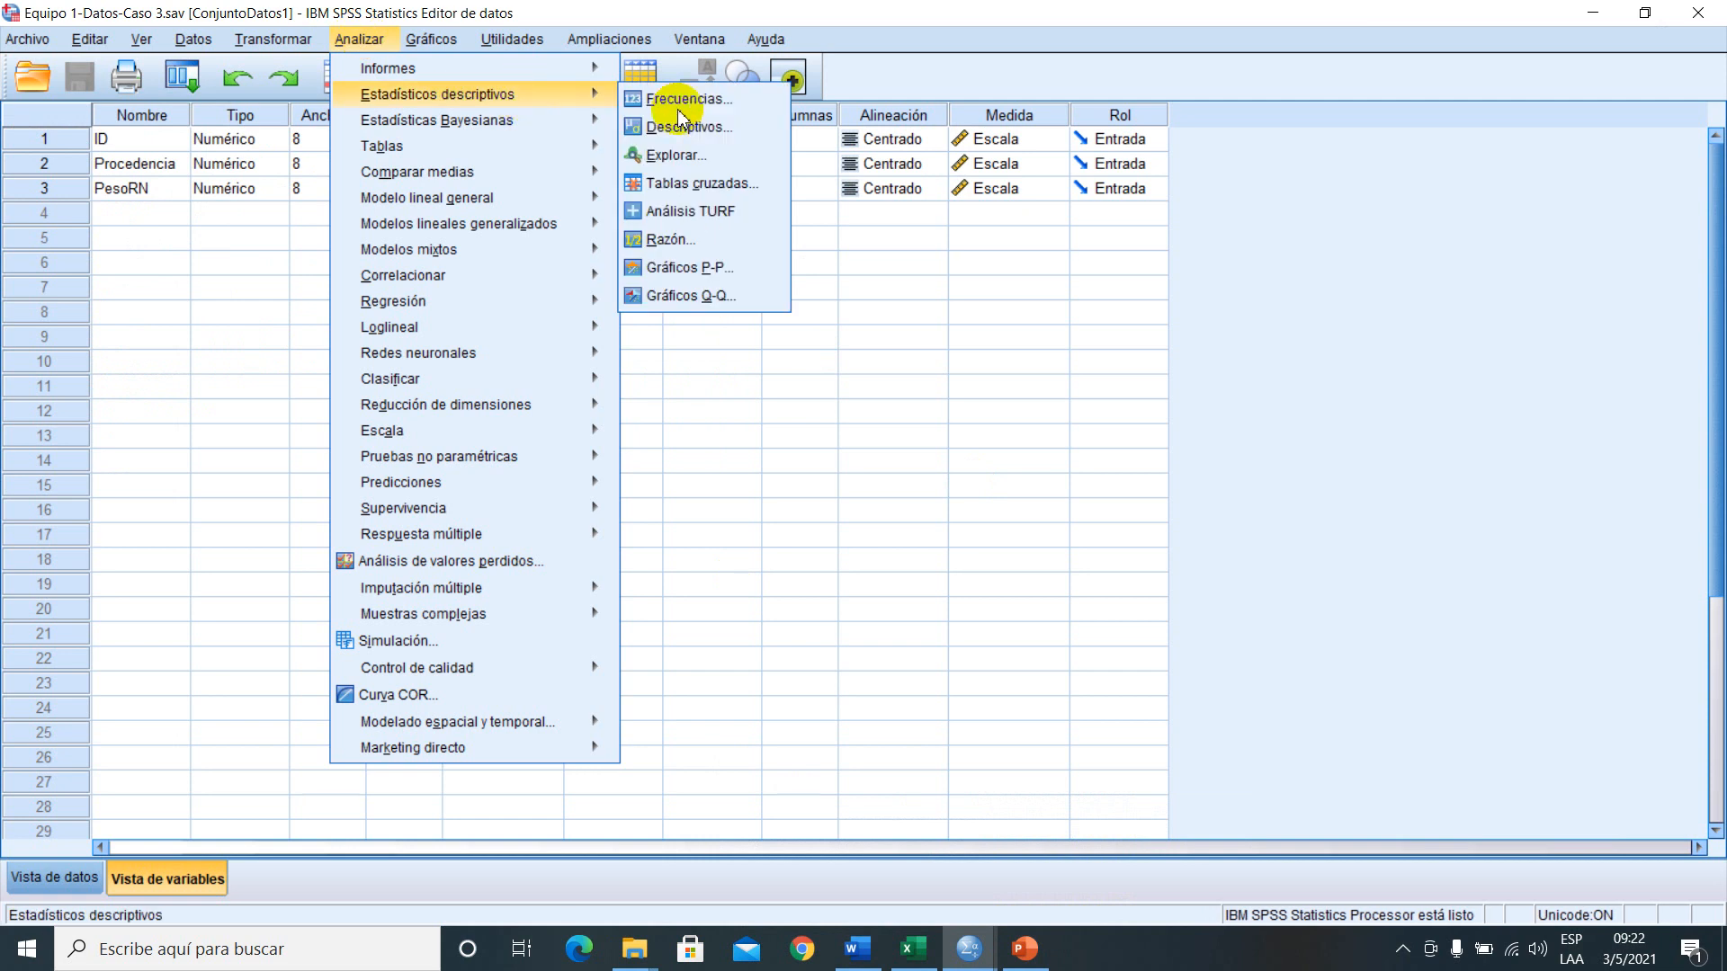
mouse_move(634, 117)
mouse_move(589, 93)
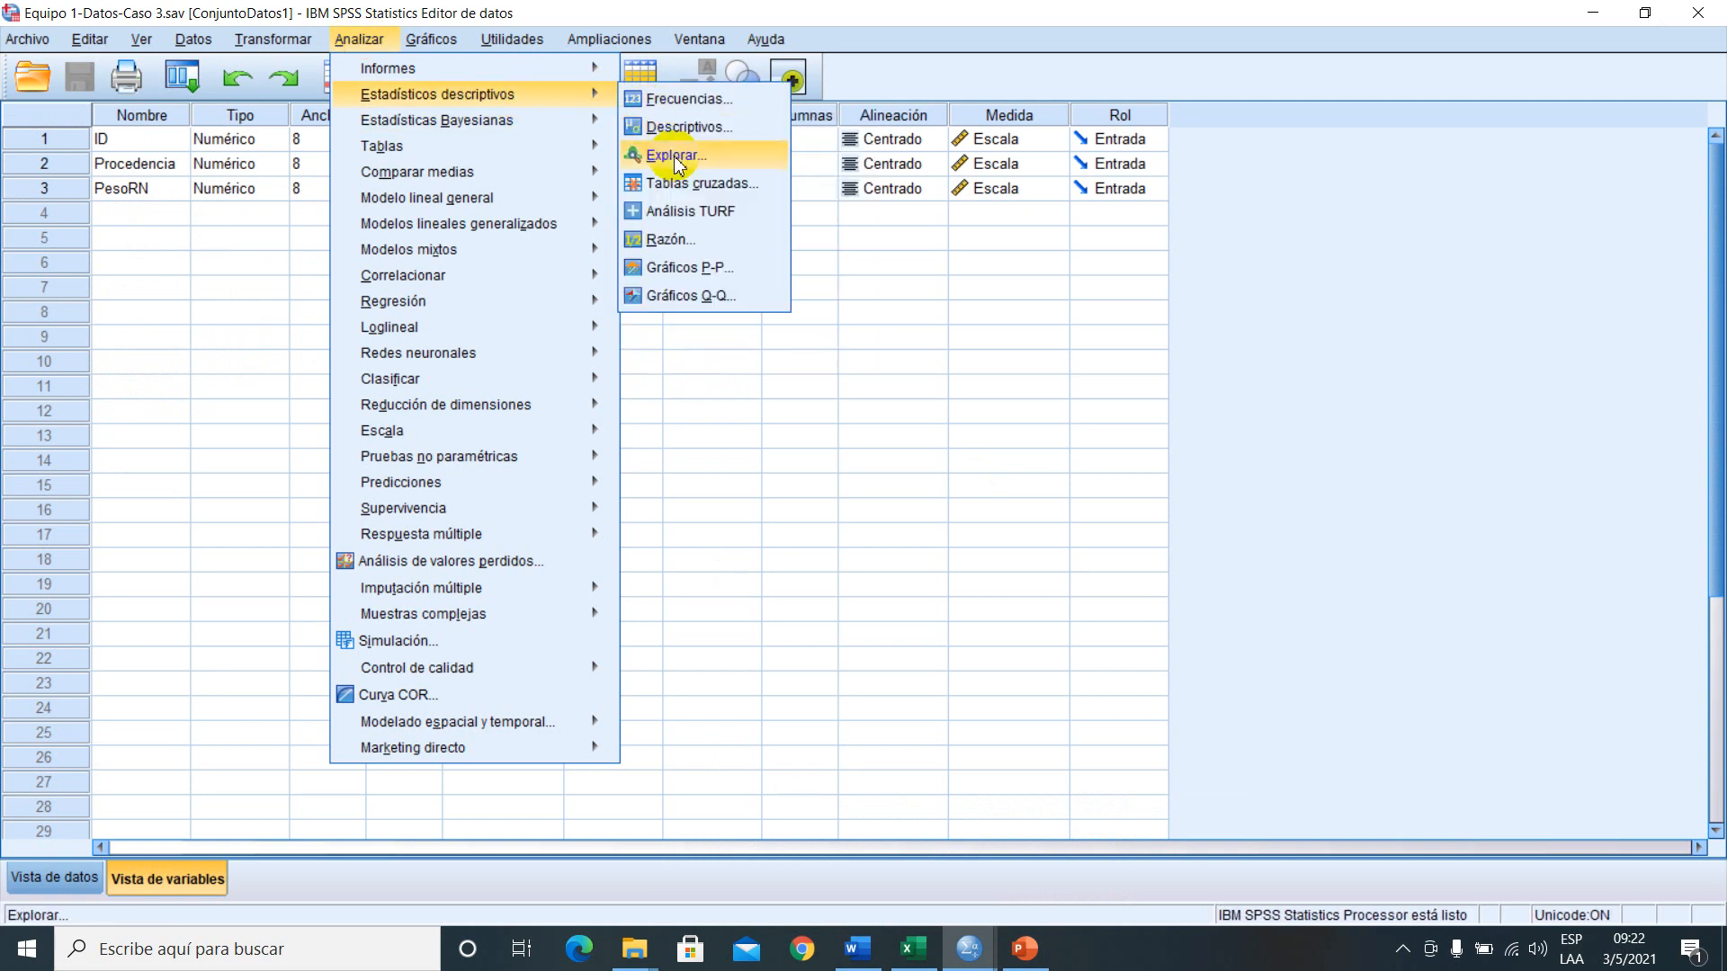
click(747, 157)
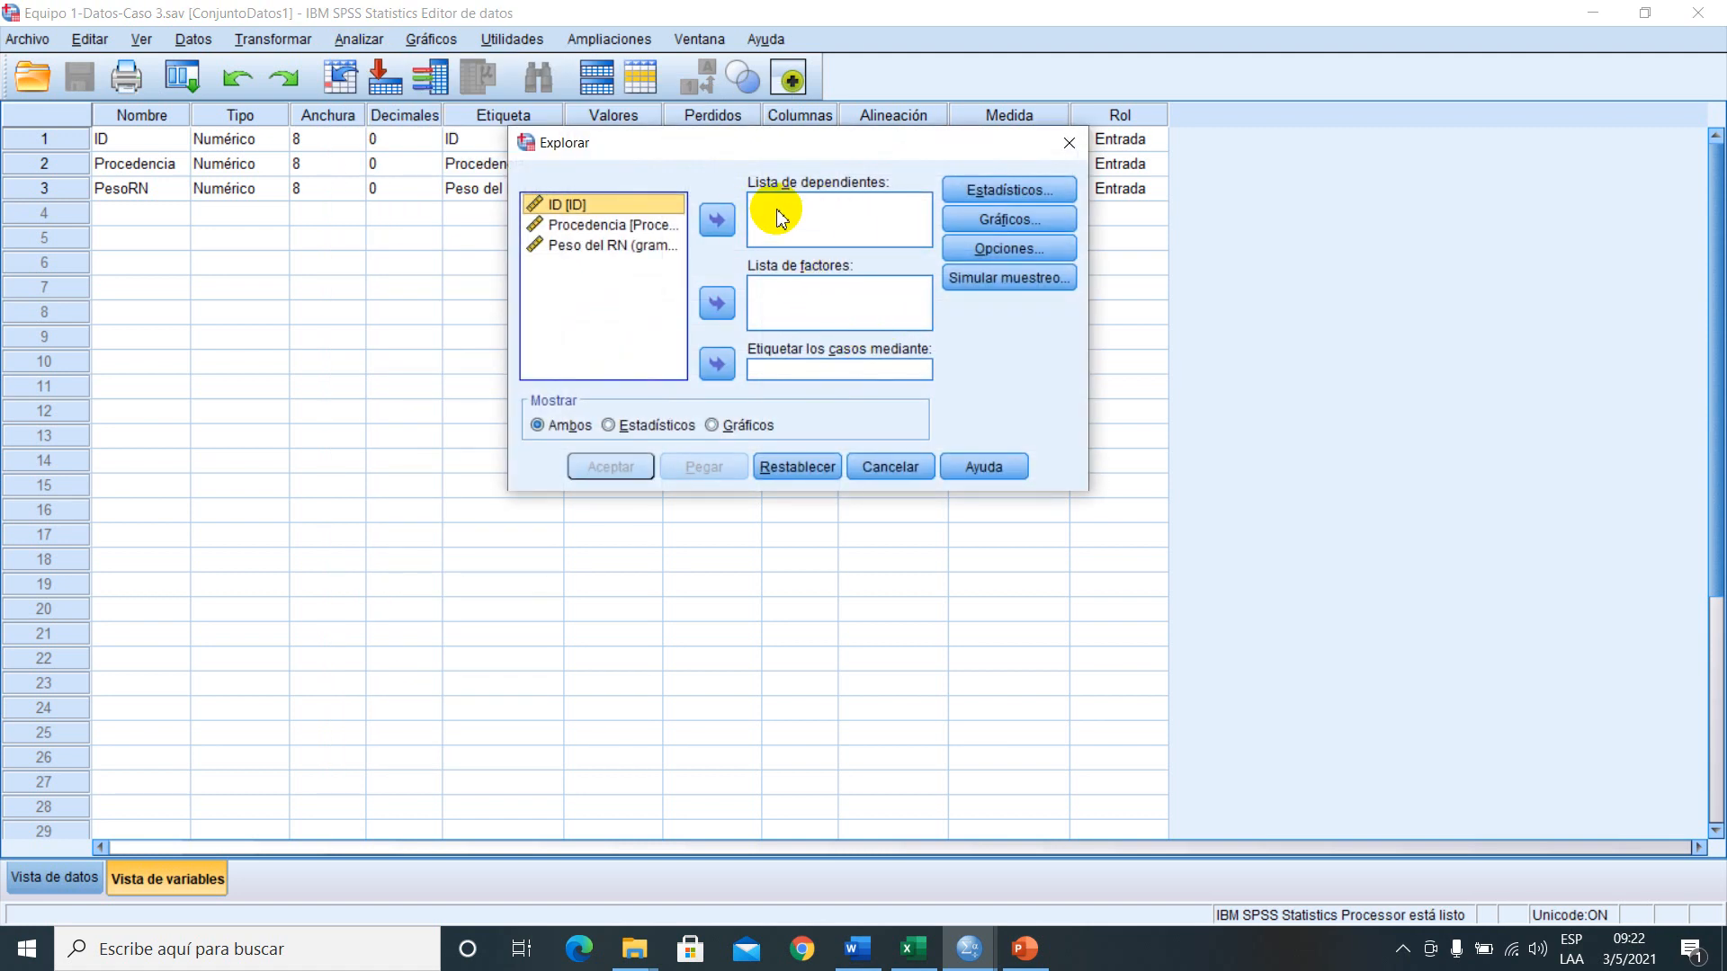
click(614, 246)
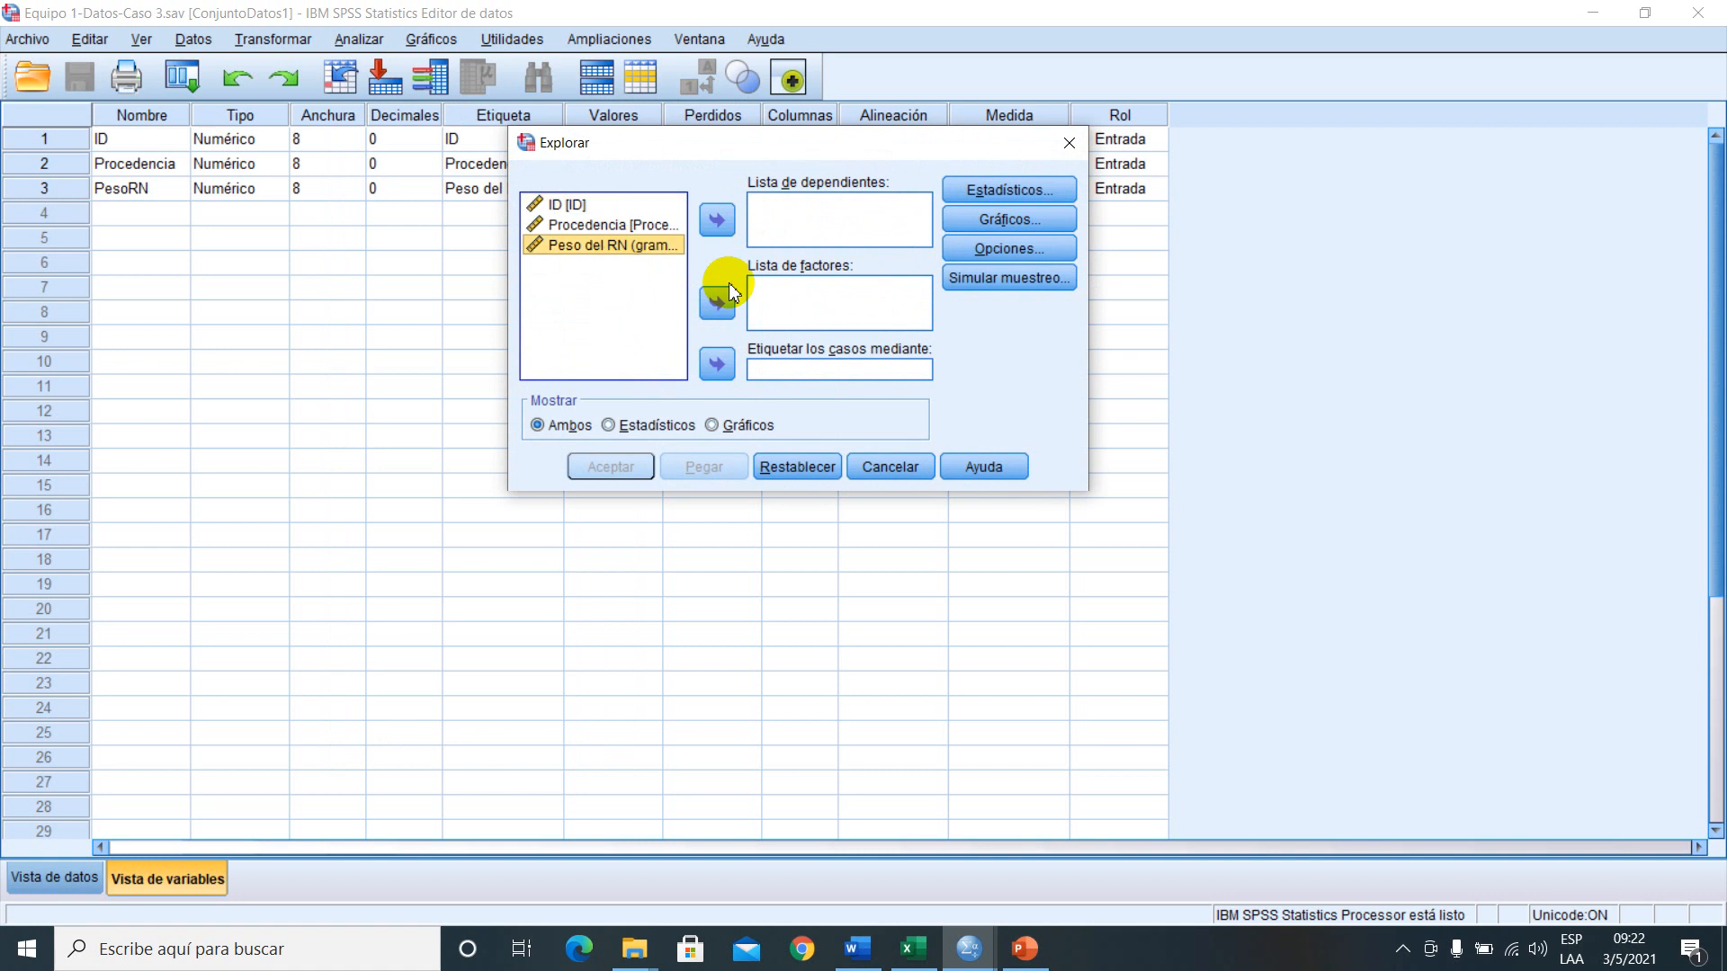
click(717, 222)
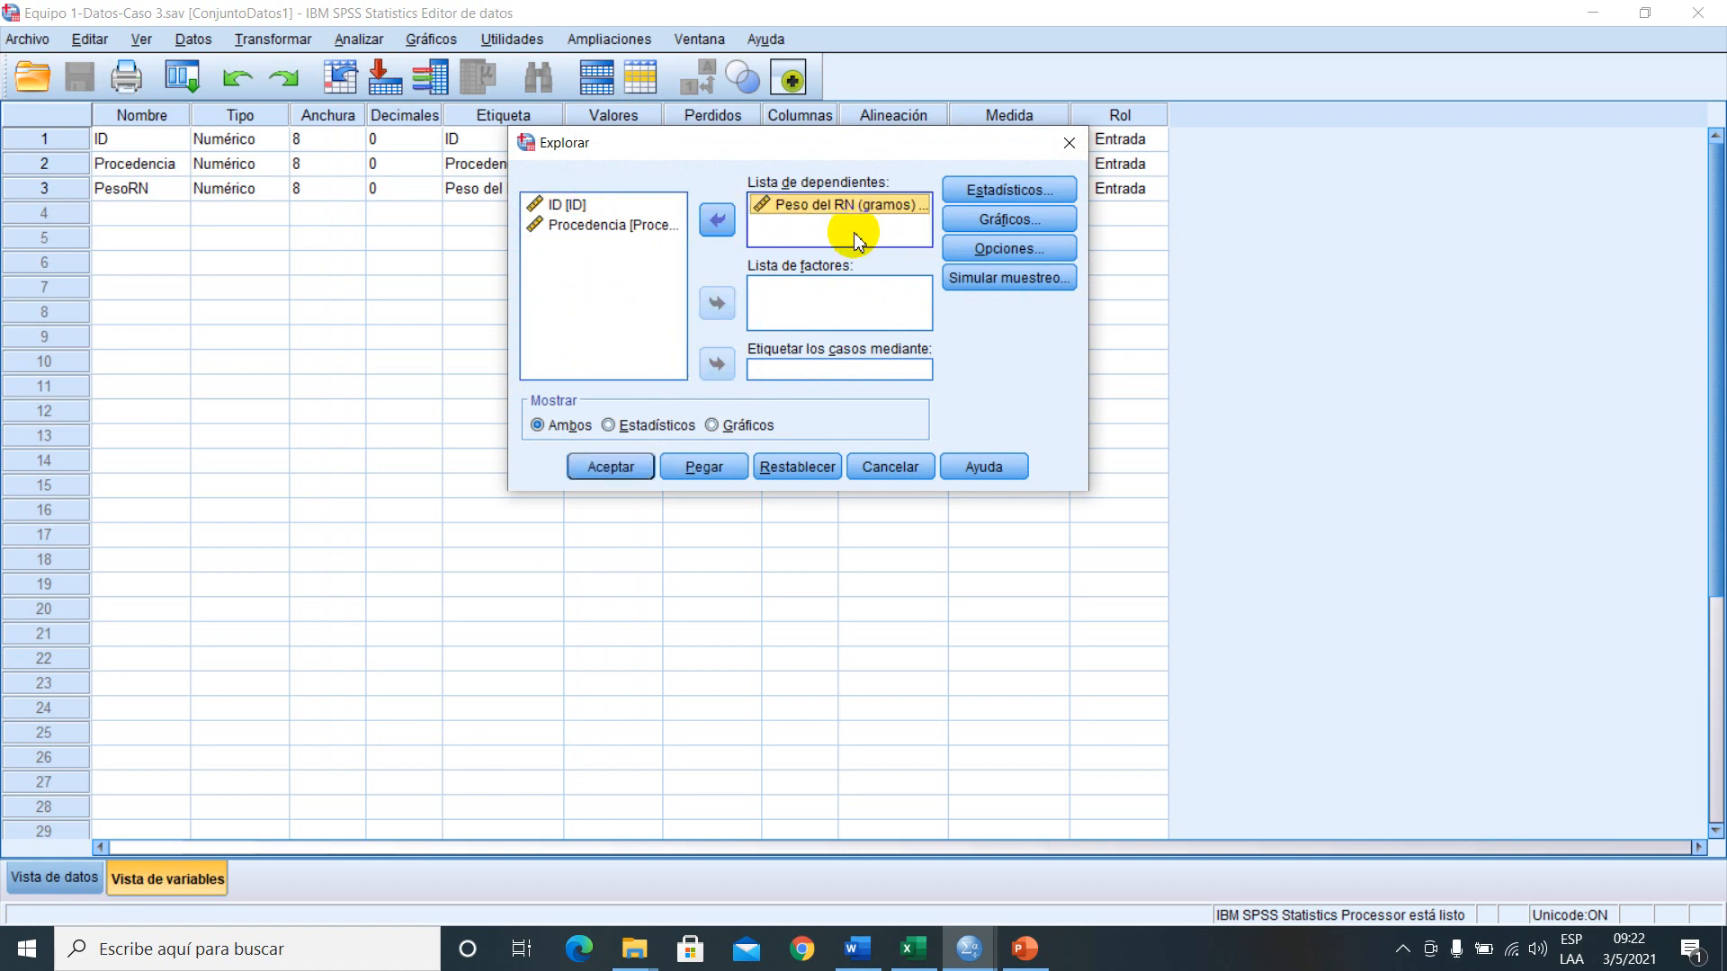
click(614, 226)
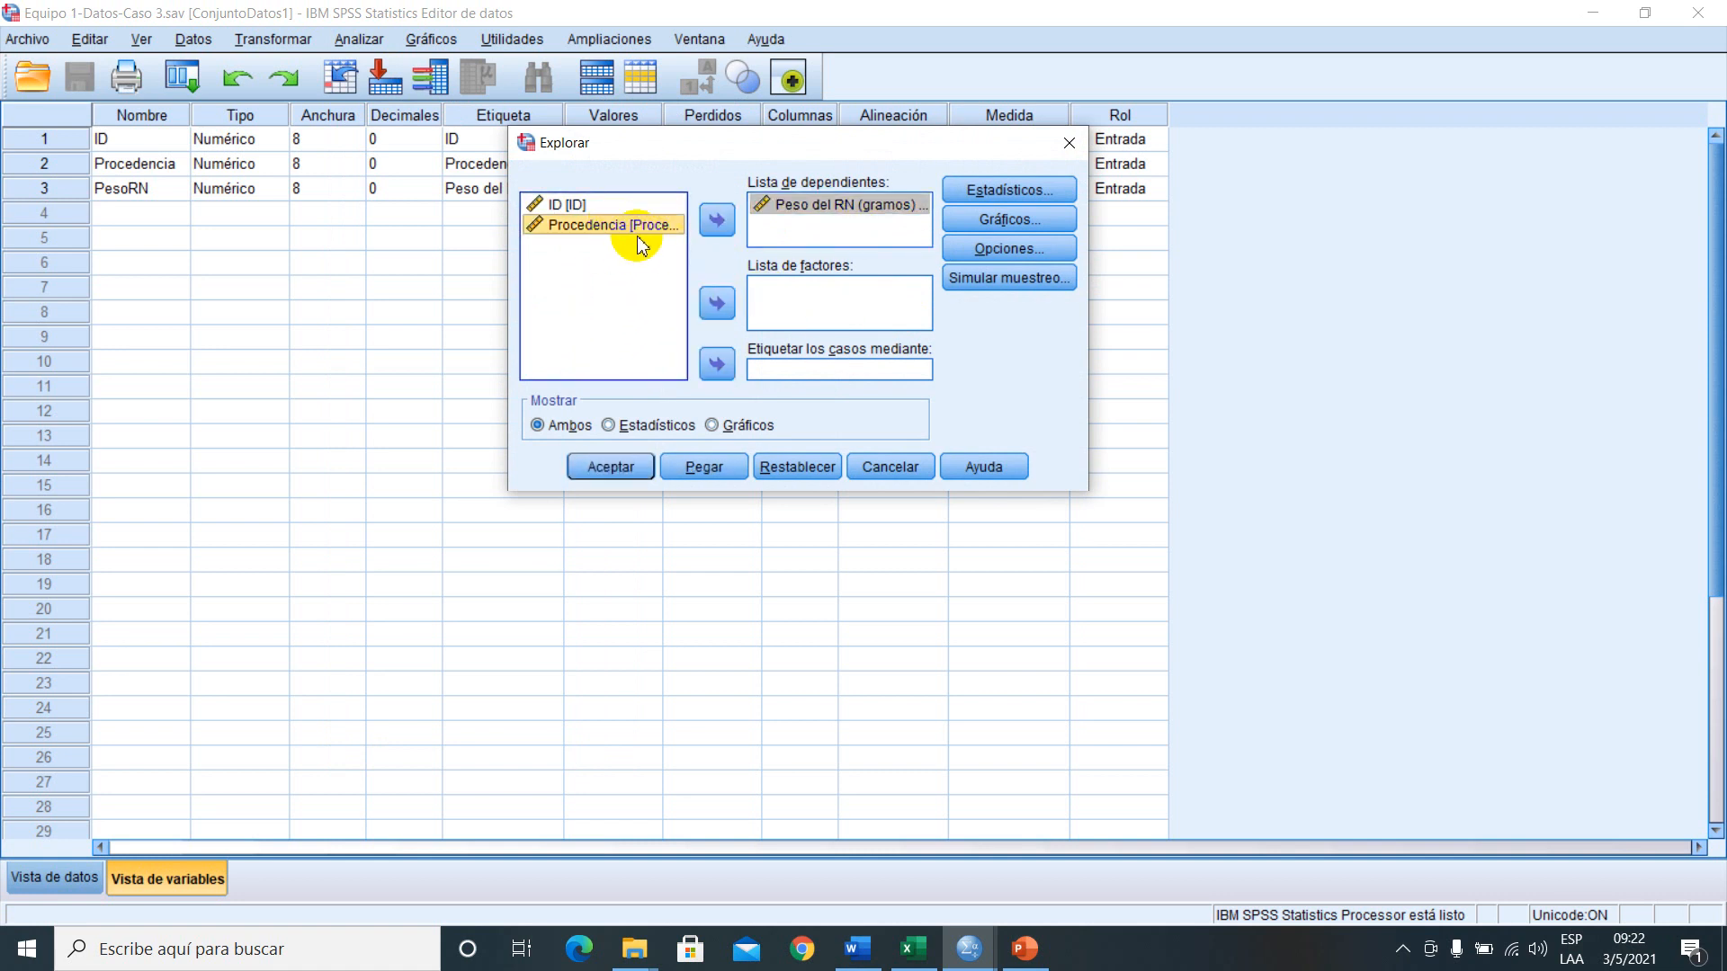
click(717, 304)
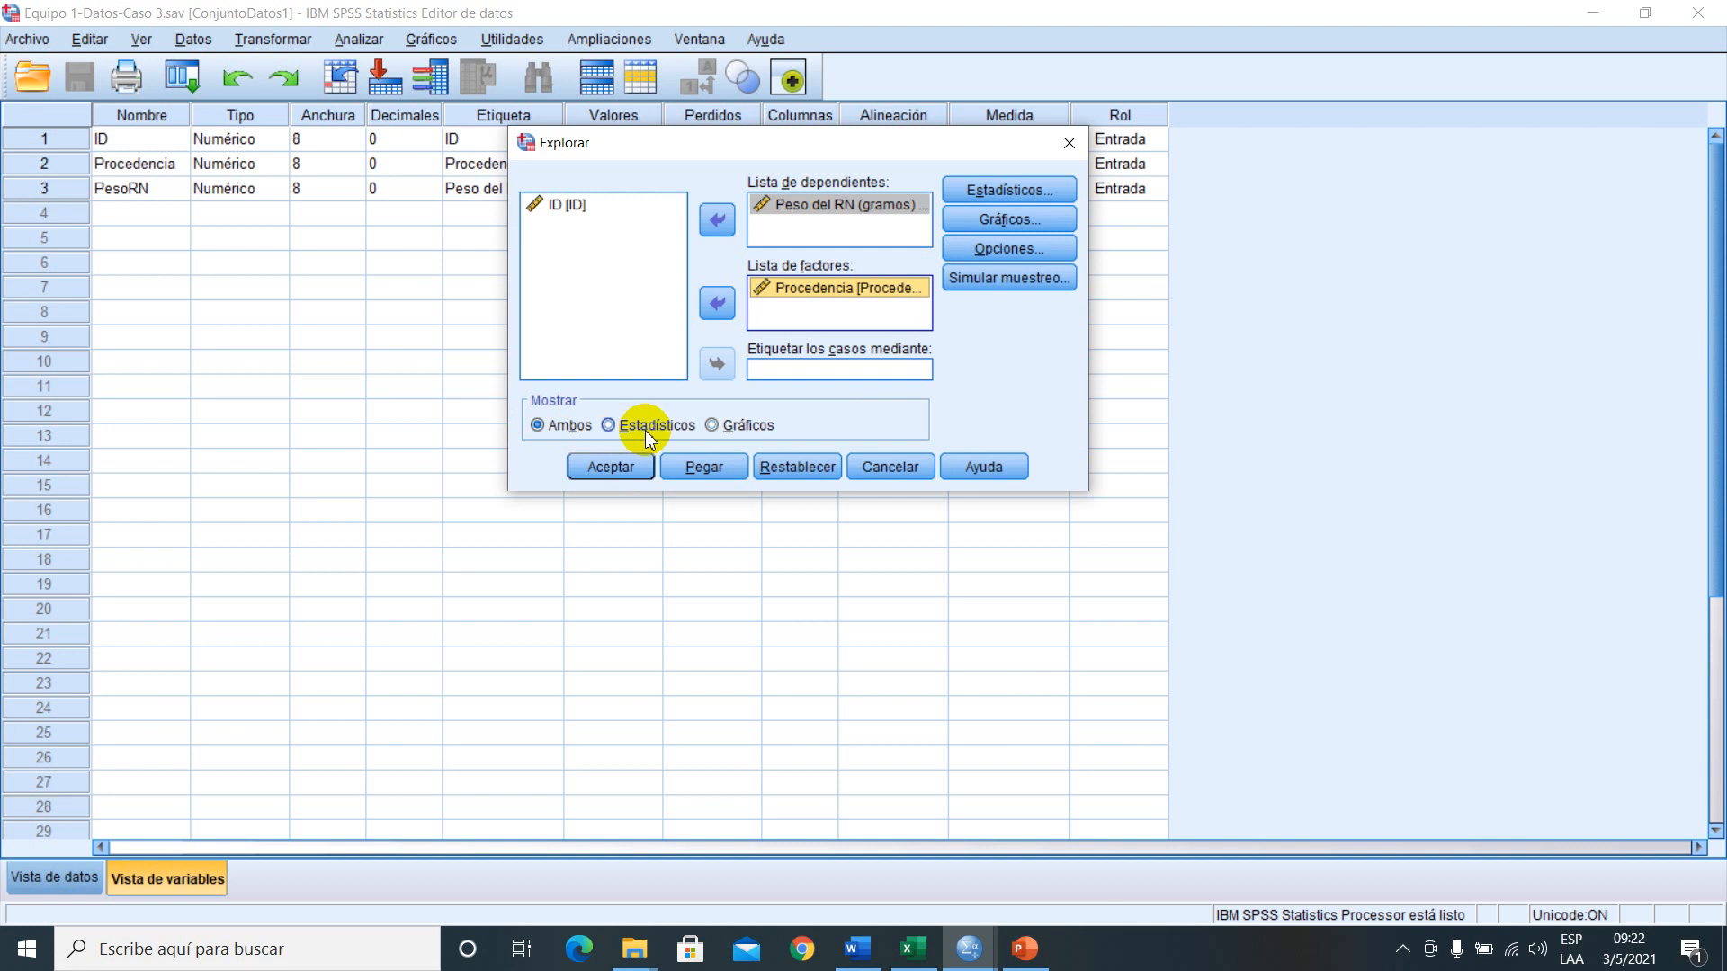
- Disable the stem-and-leaf plot, enable normality plots with tests, and run the Explore analysis
click(1009, 221)
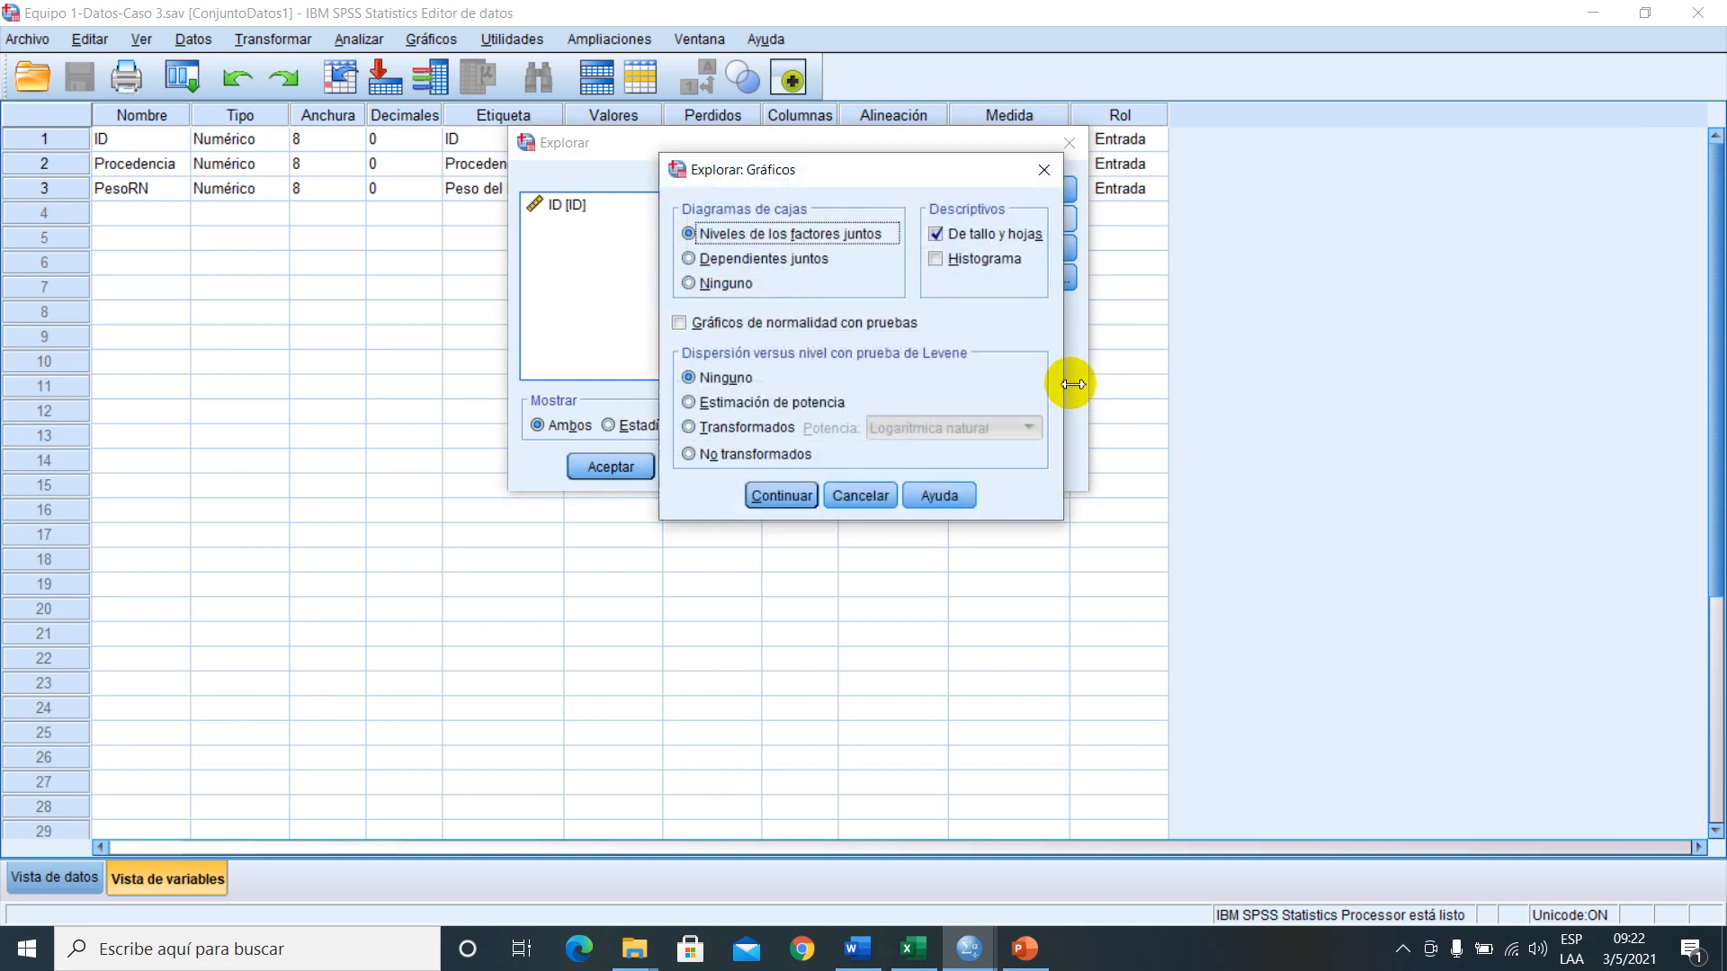
click(938, 235)
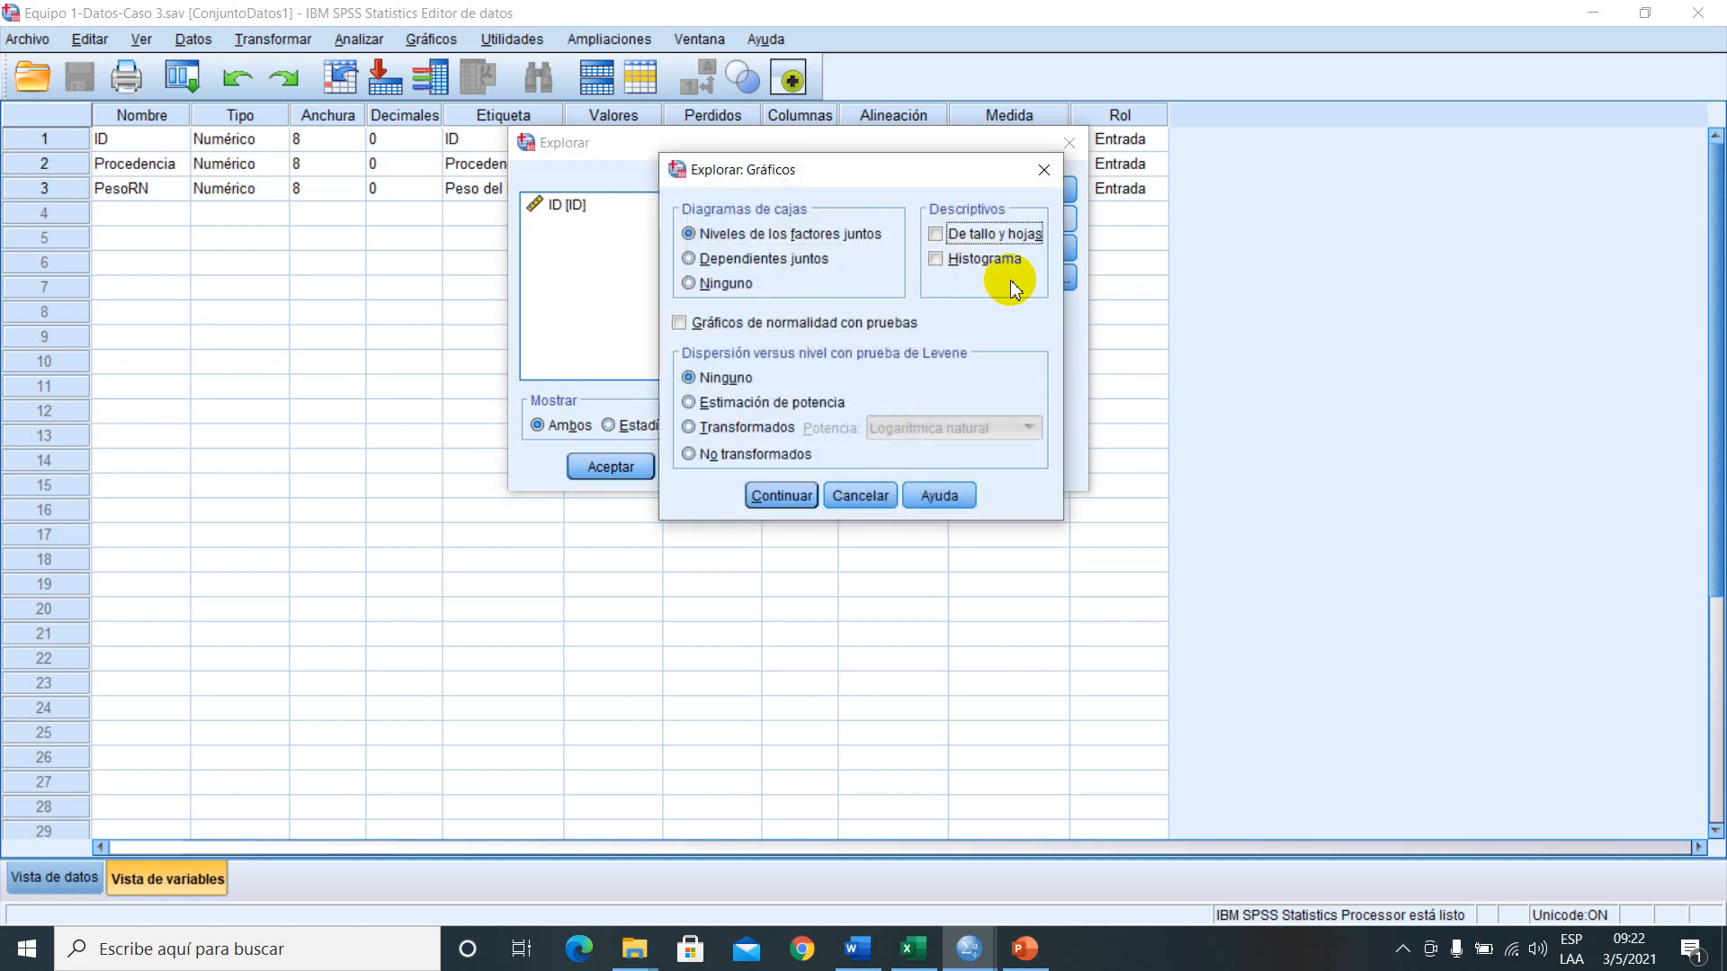
click(683, 324)
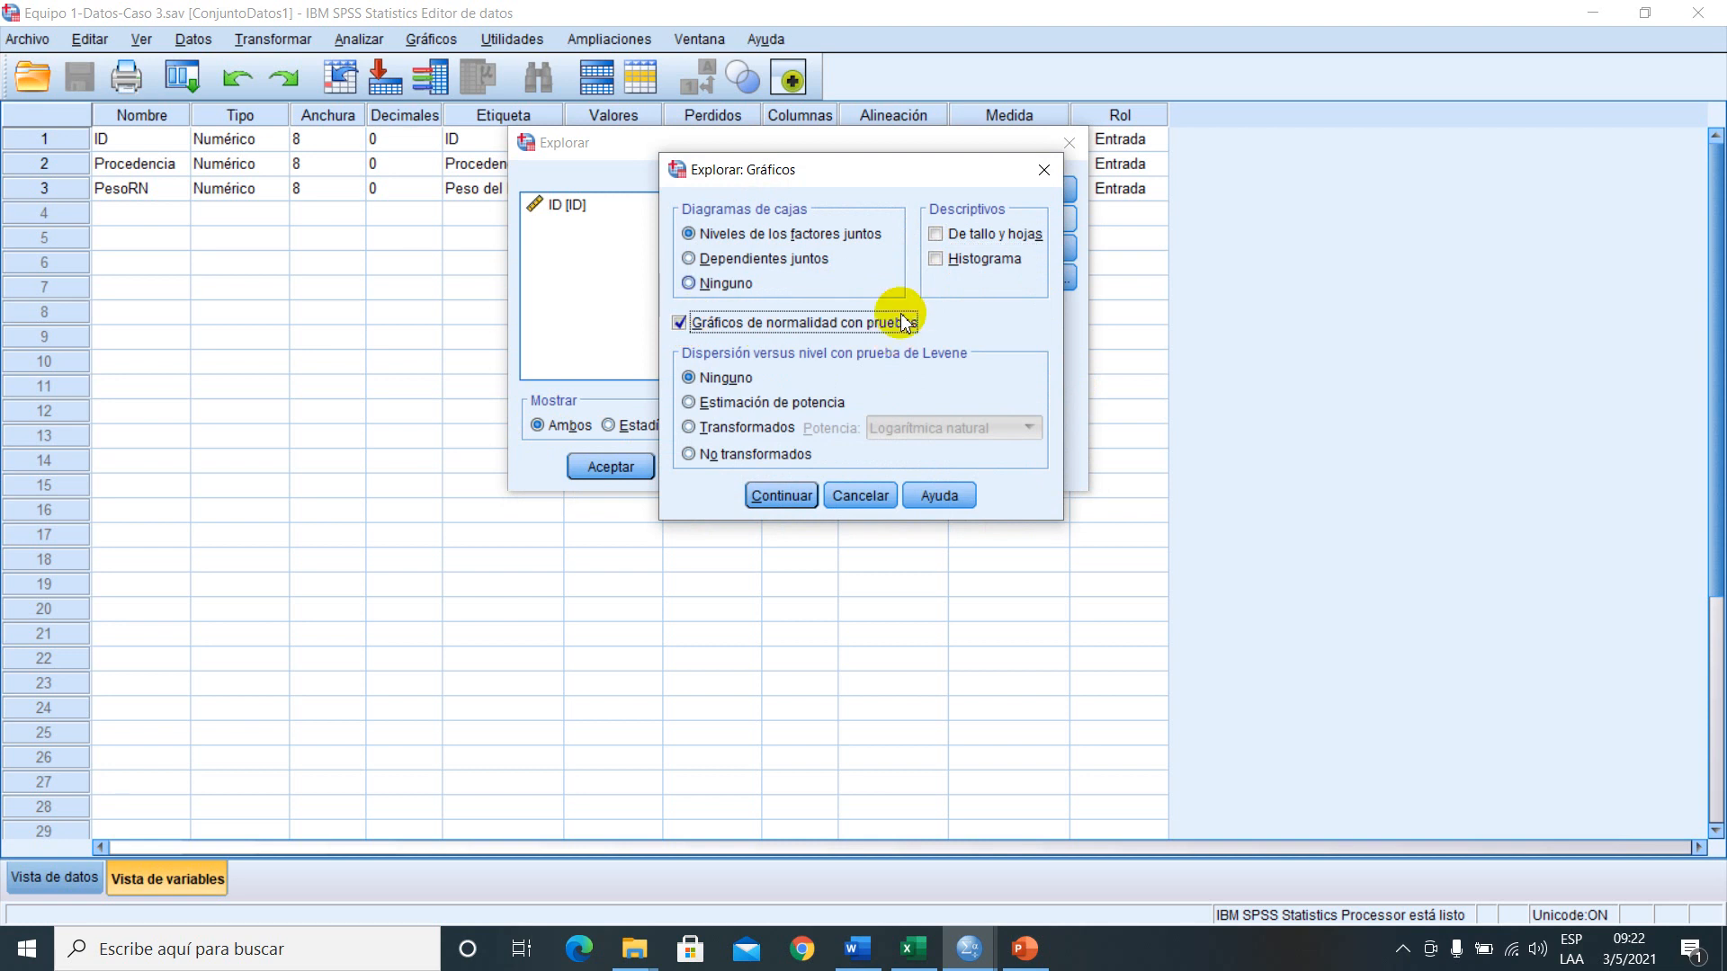
click(776, 496)
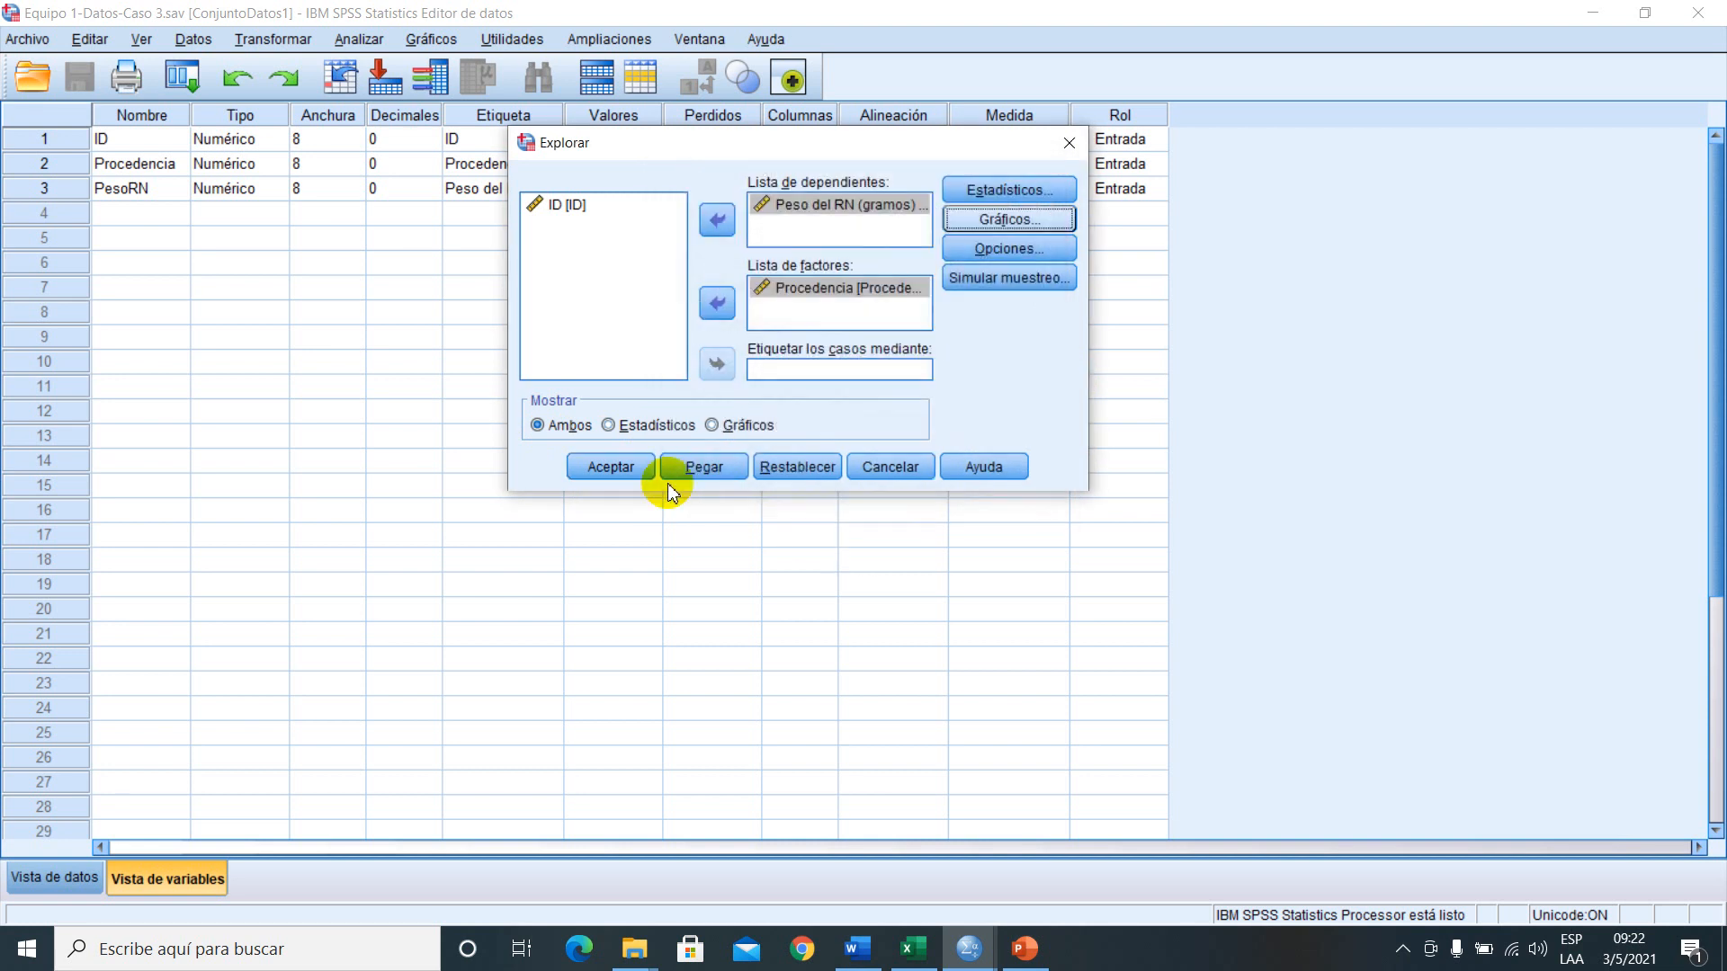
click(616, 468)
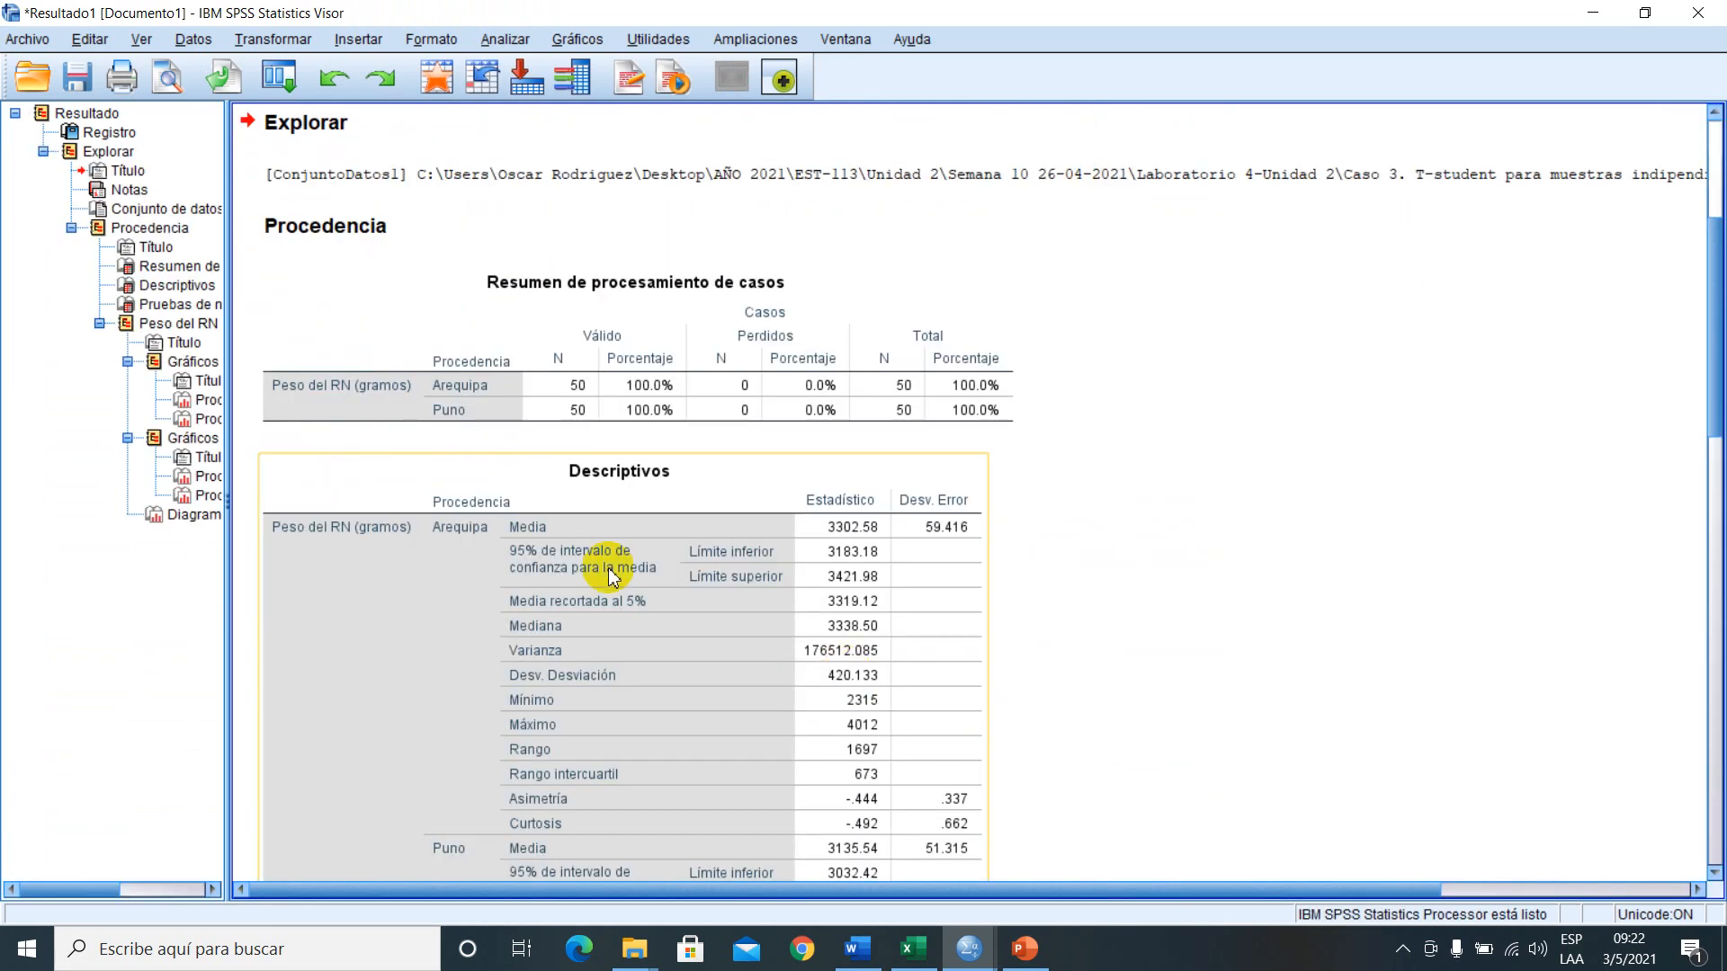
- Examine the Descriptivos table for the mean, standard error and 95% confidence limits of Arequipa and Puno
scroll(608, 575, down, 5)
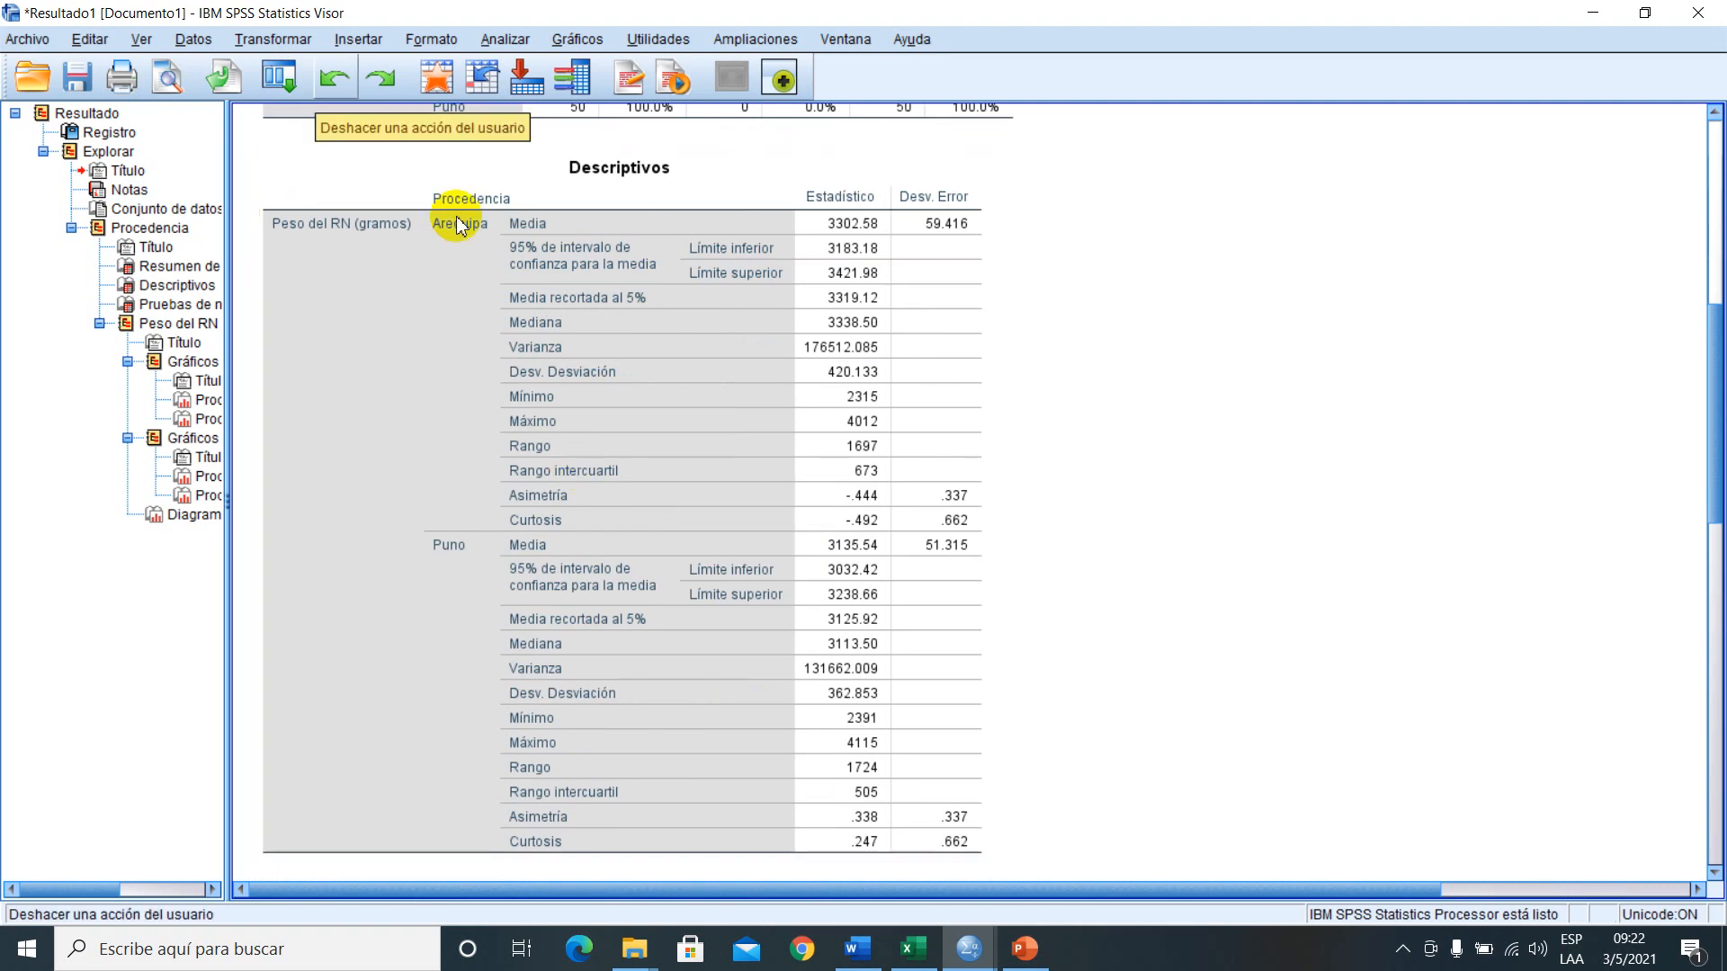
click(456, 225)
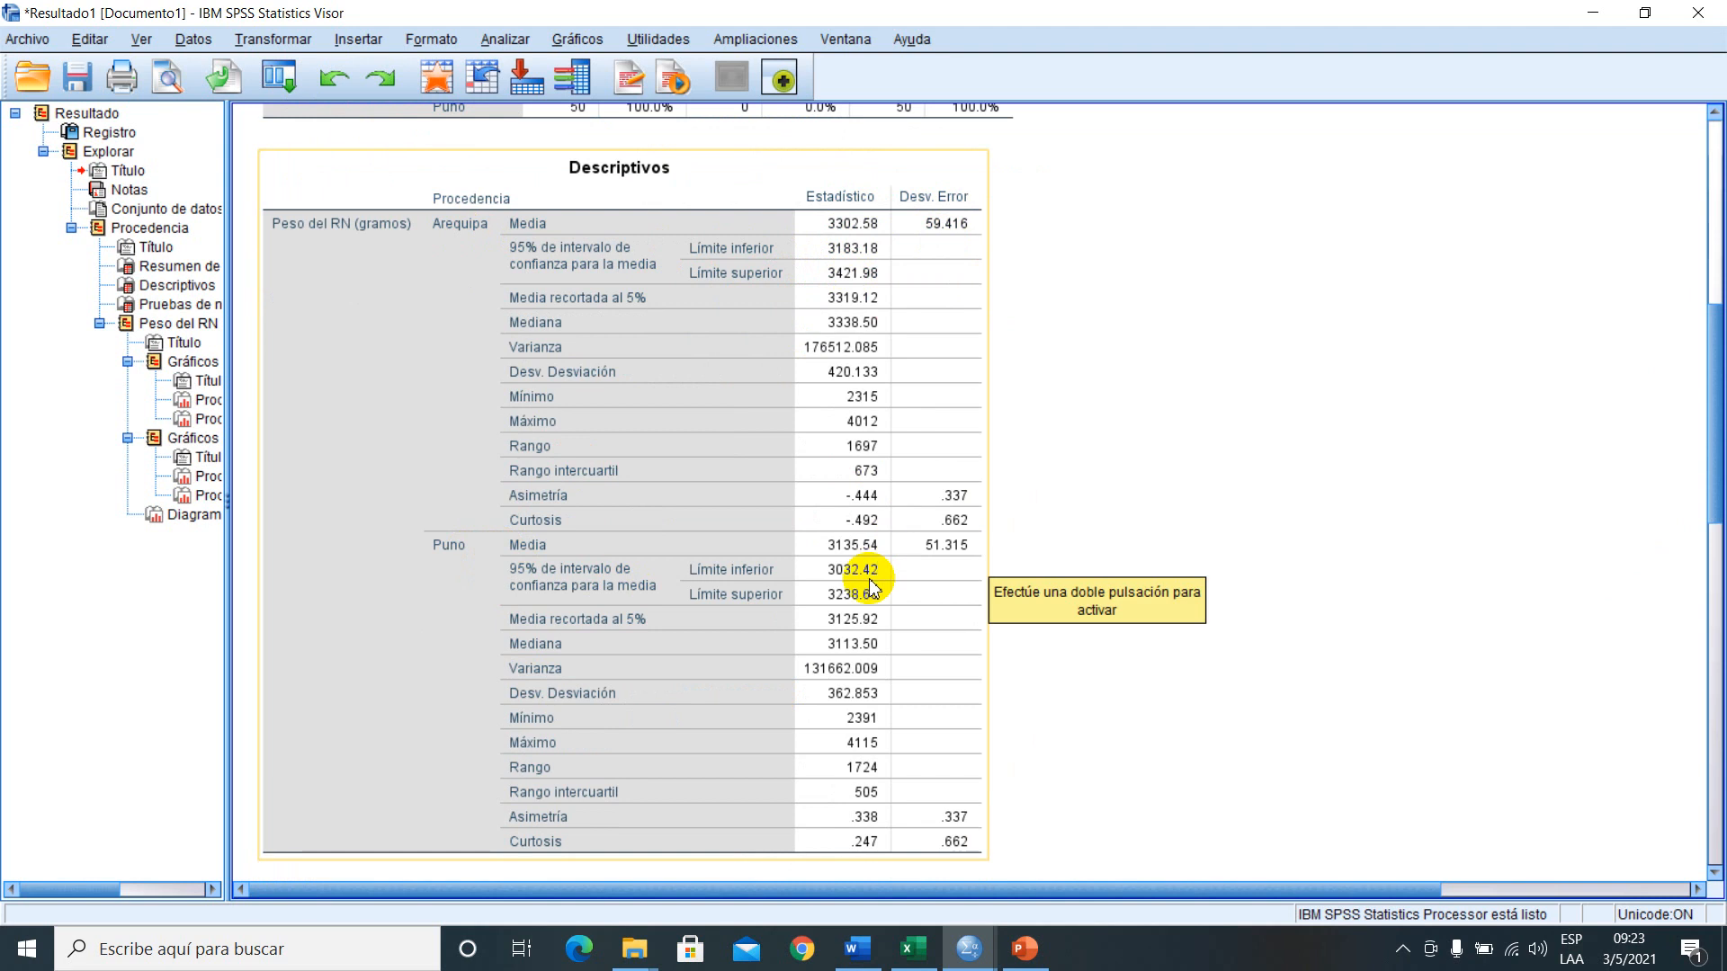
scroll(537, 537, down, 2)
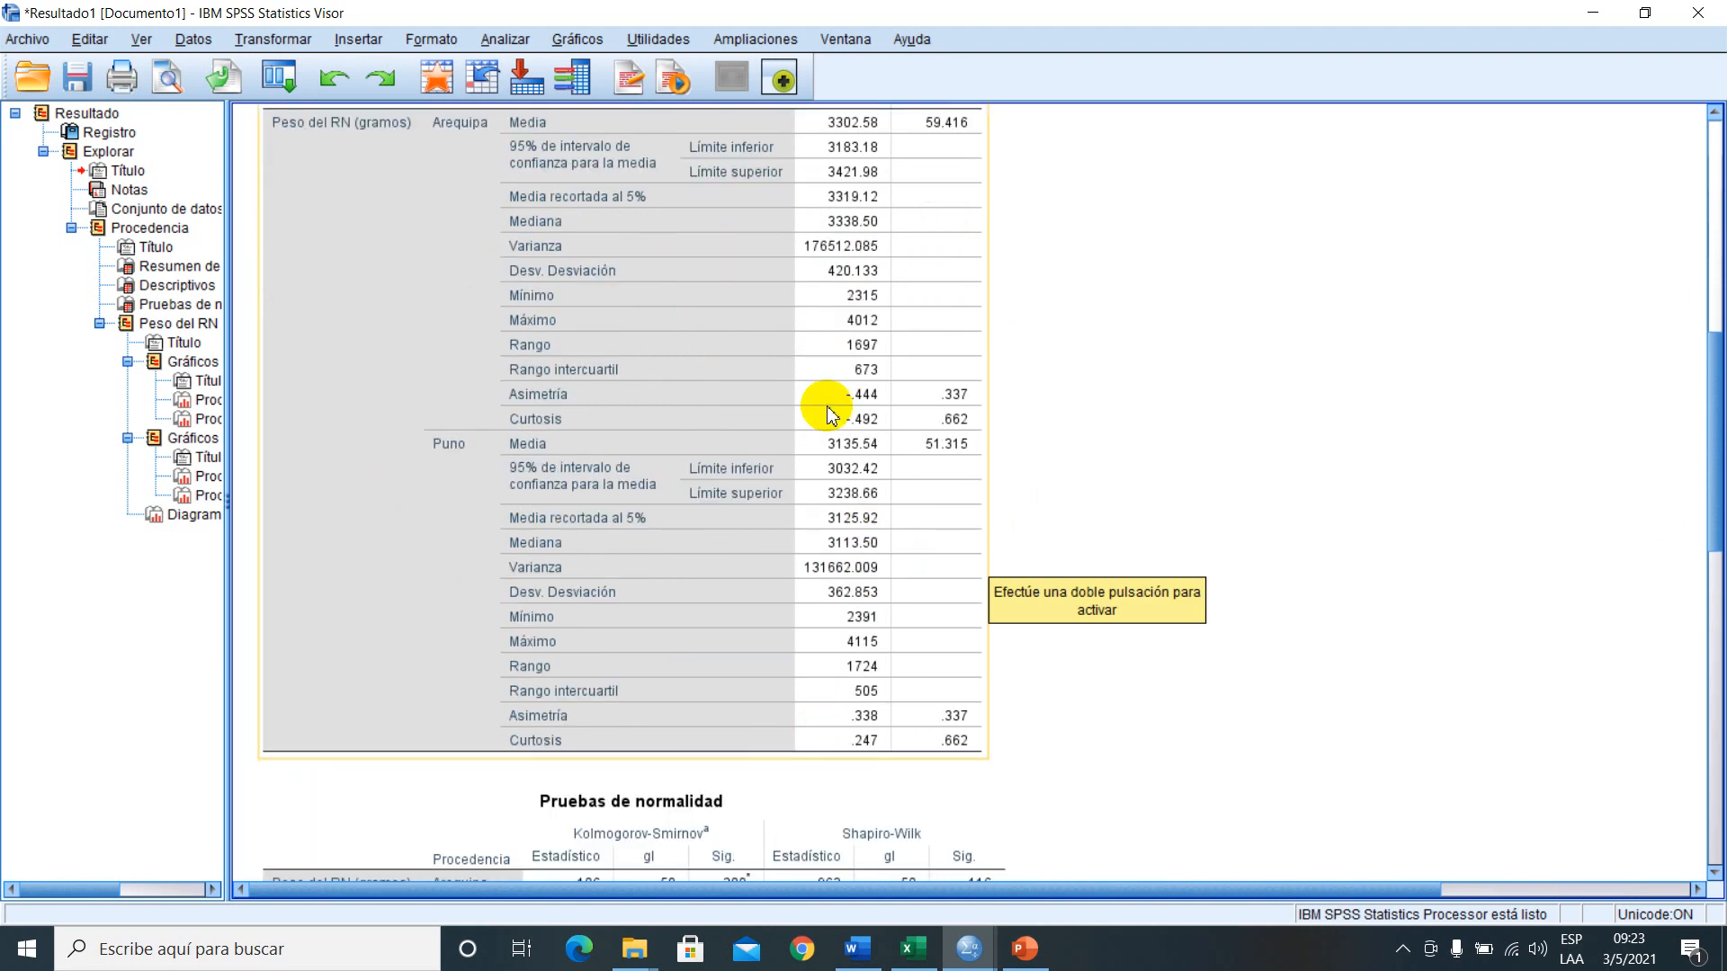
scroll(821, 404, up, 2)
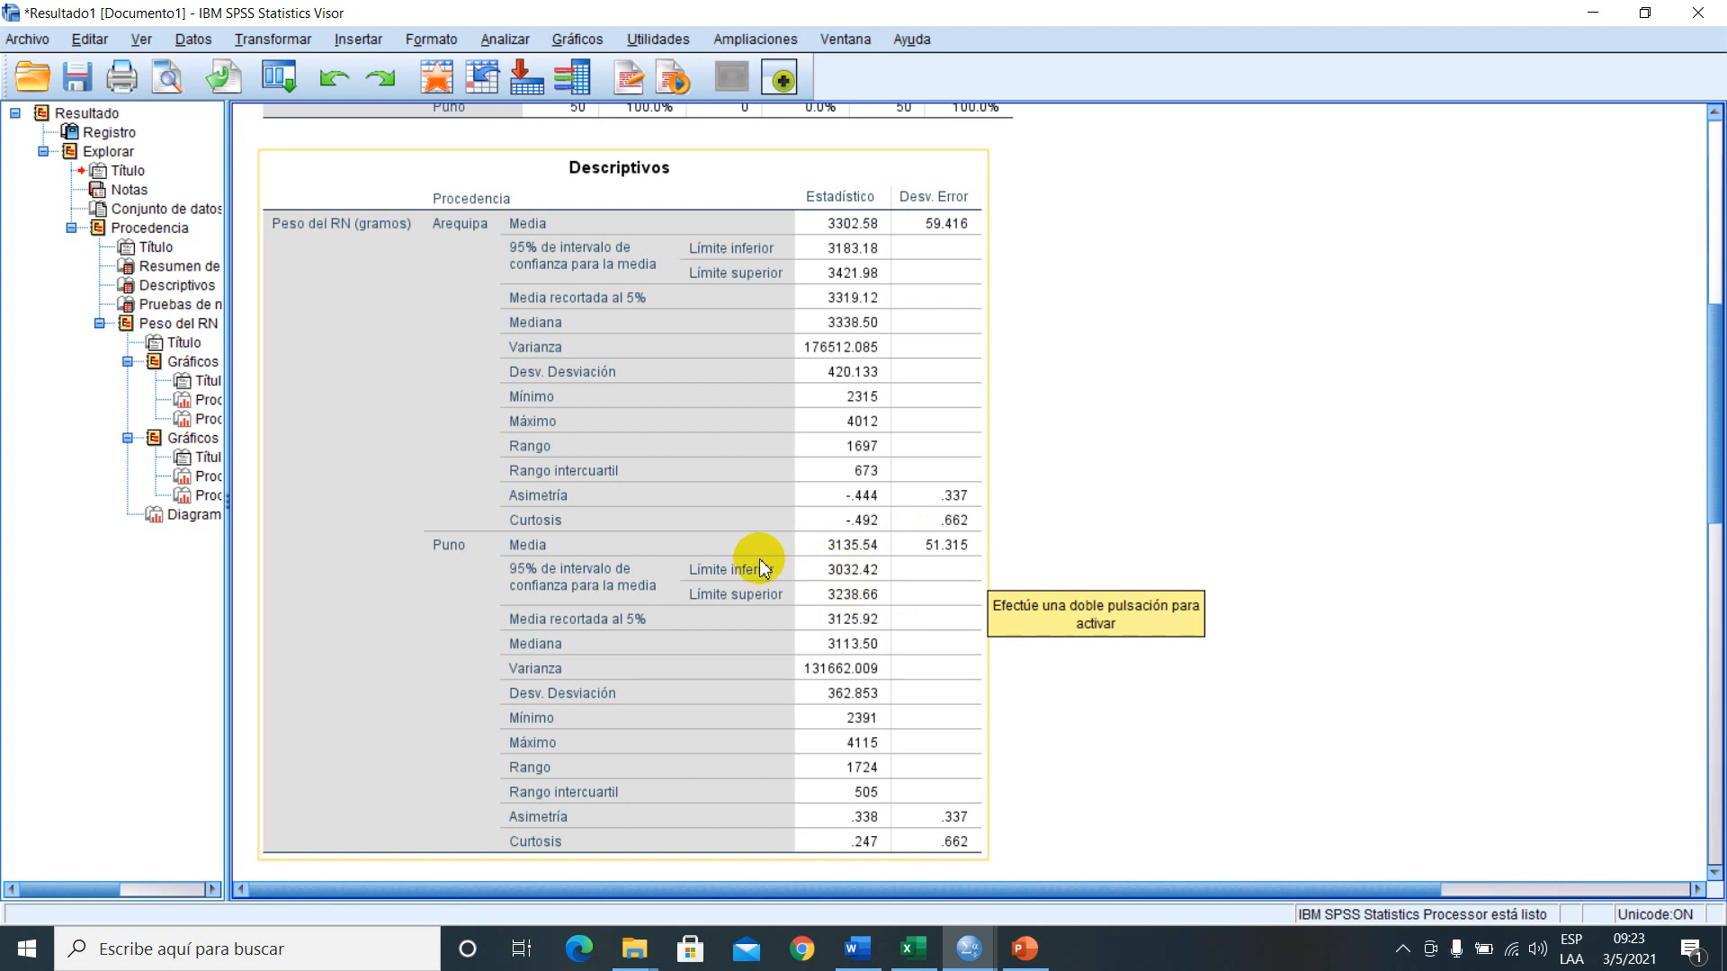
- Switch back to the Word report and review the blank Arequipa, Puno and Diferencia cells of the confidence interval table
mouse_move(868, 953)
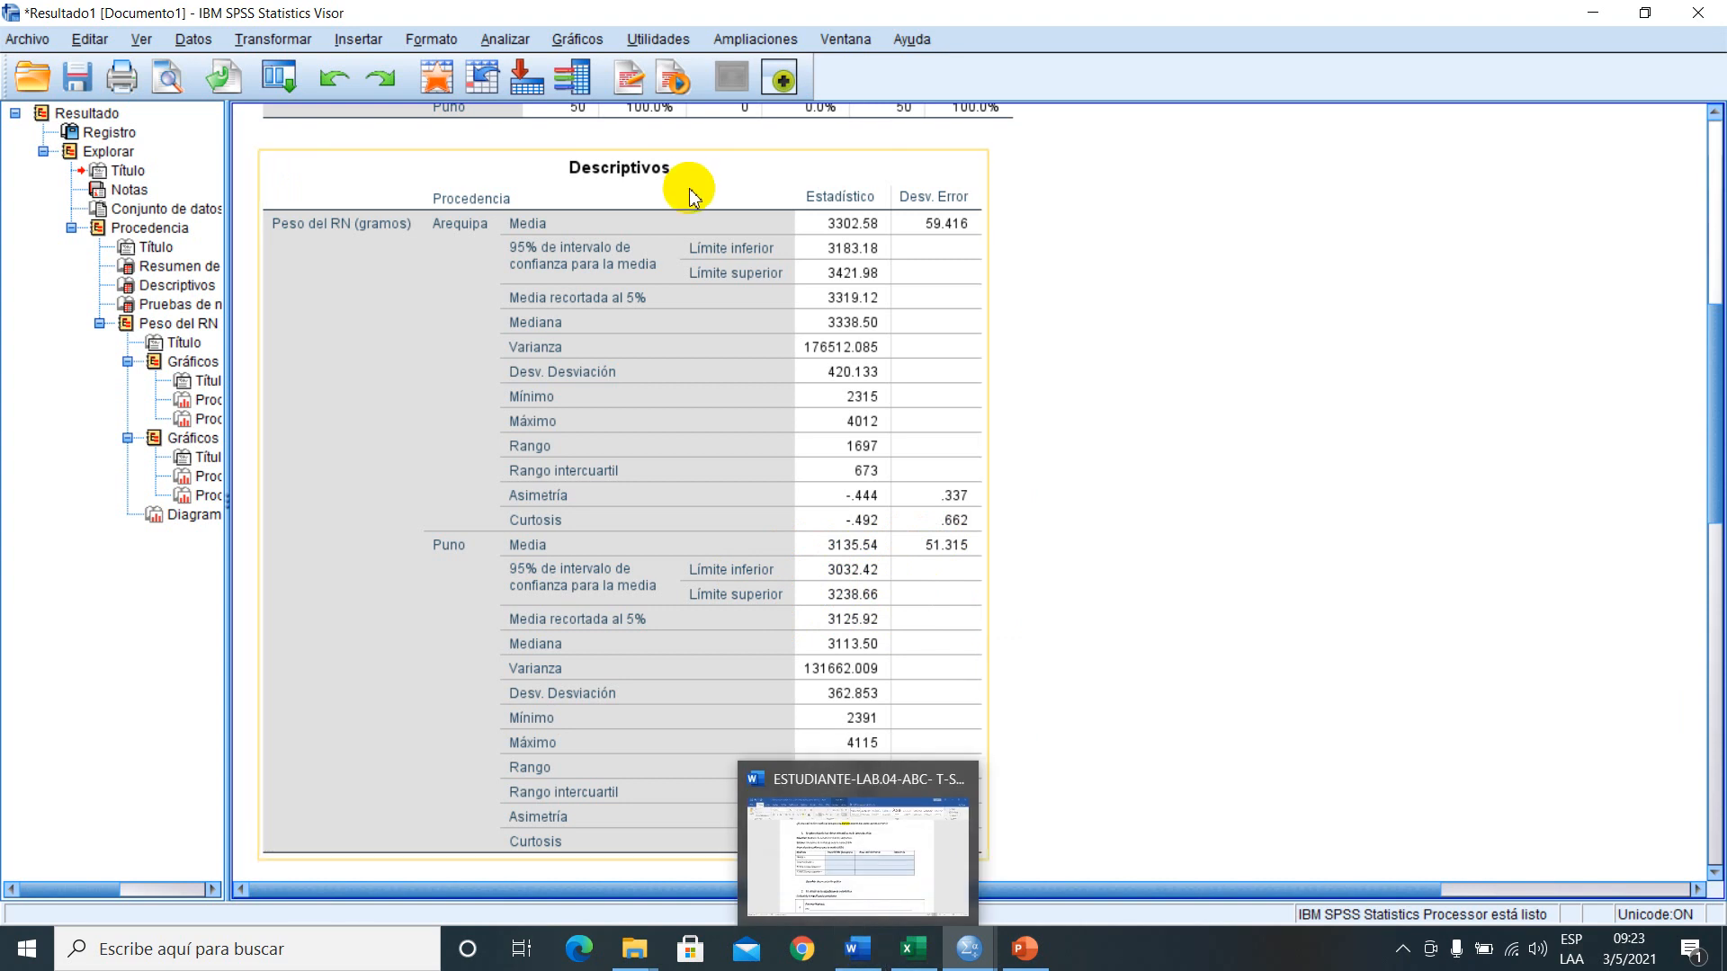
click(857, 949)
scroll(648, 492, down, 1)
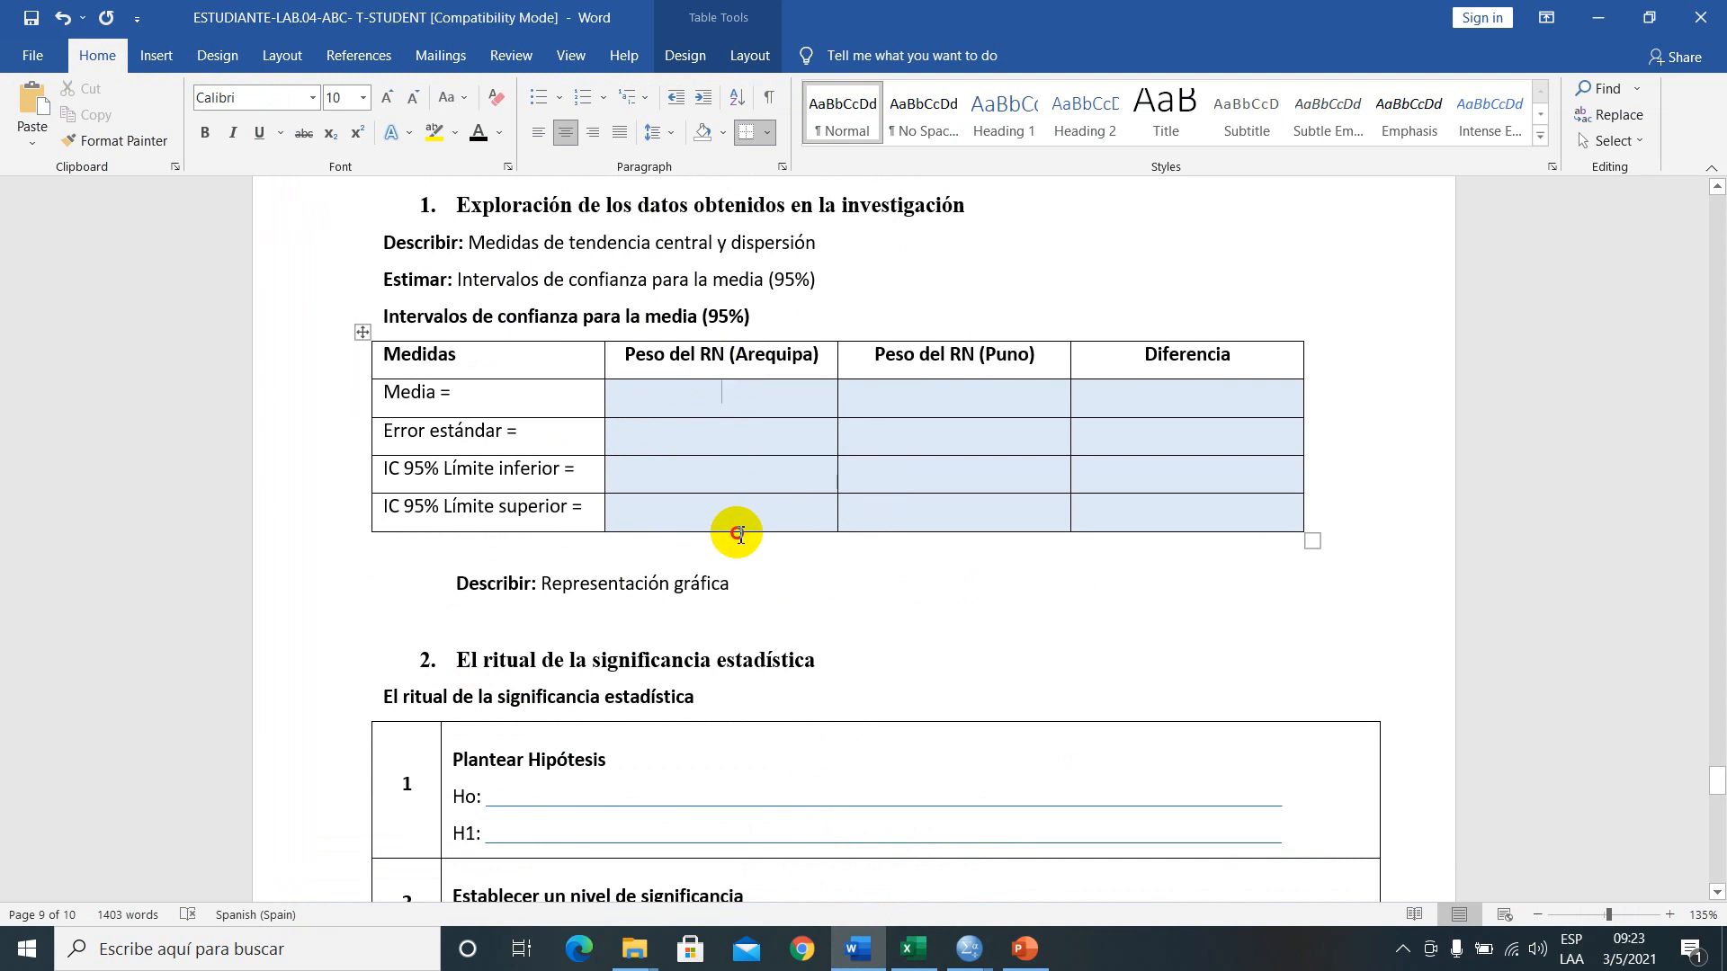
drag(713, 389, 756, 540)
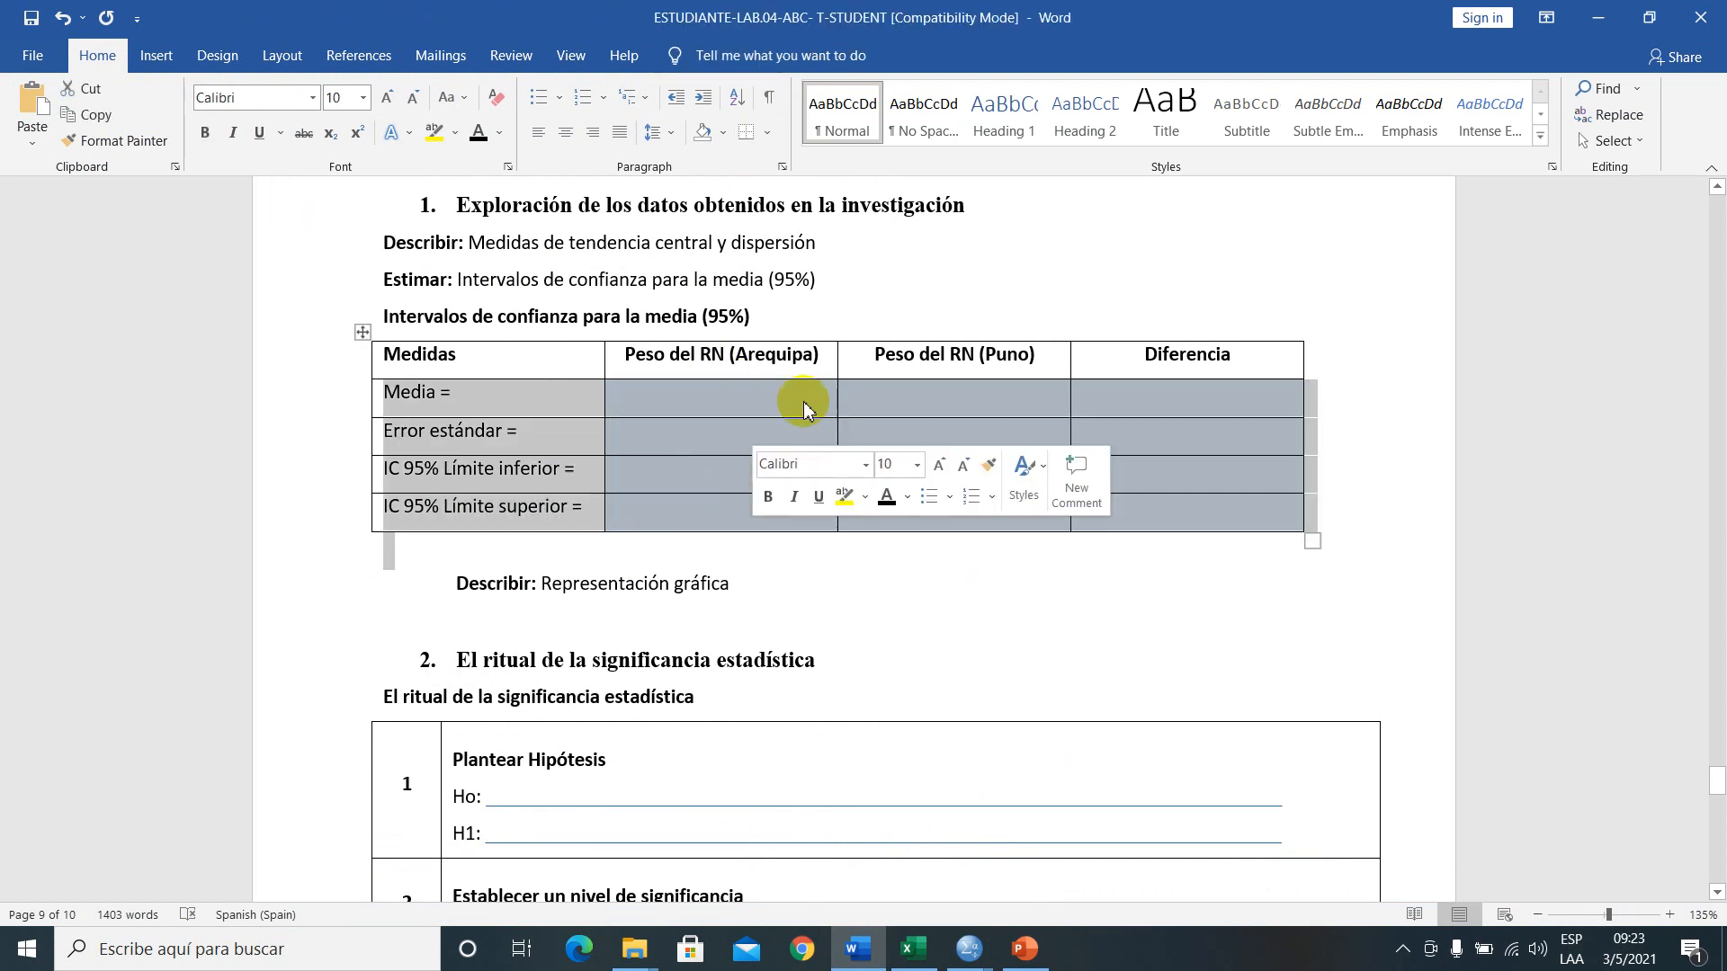
click(829, 401)
drag(921, 392, 942, 532)
click(857, 430)
drag(1157, 391, 1029, 423)
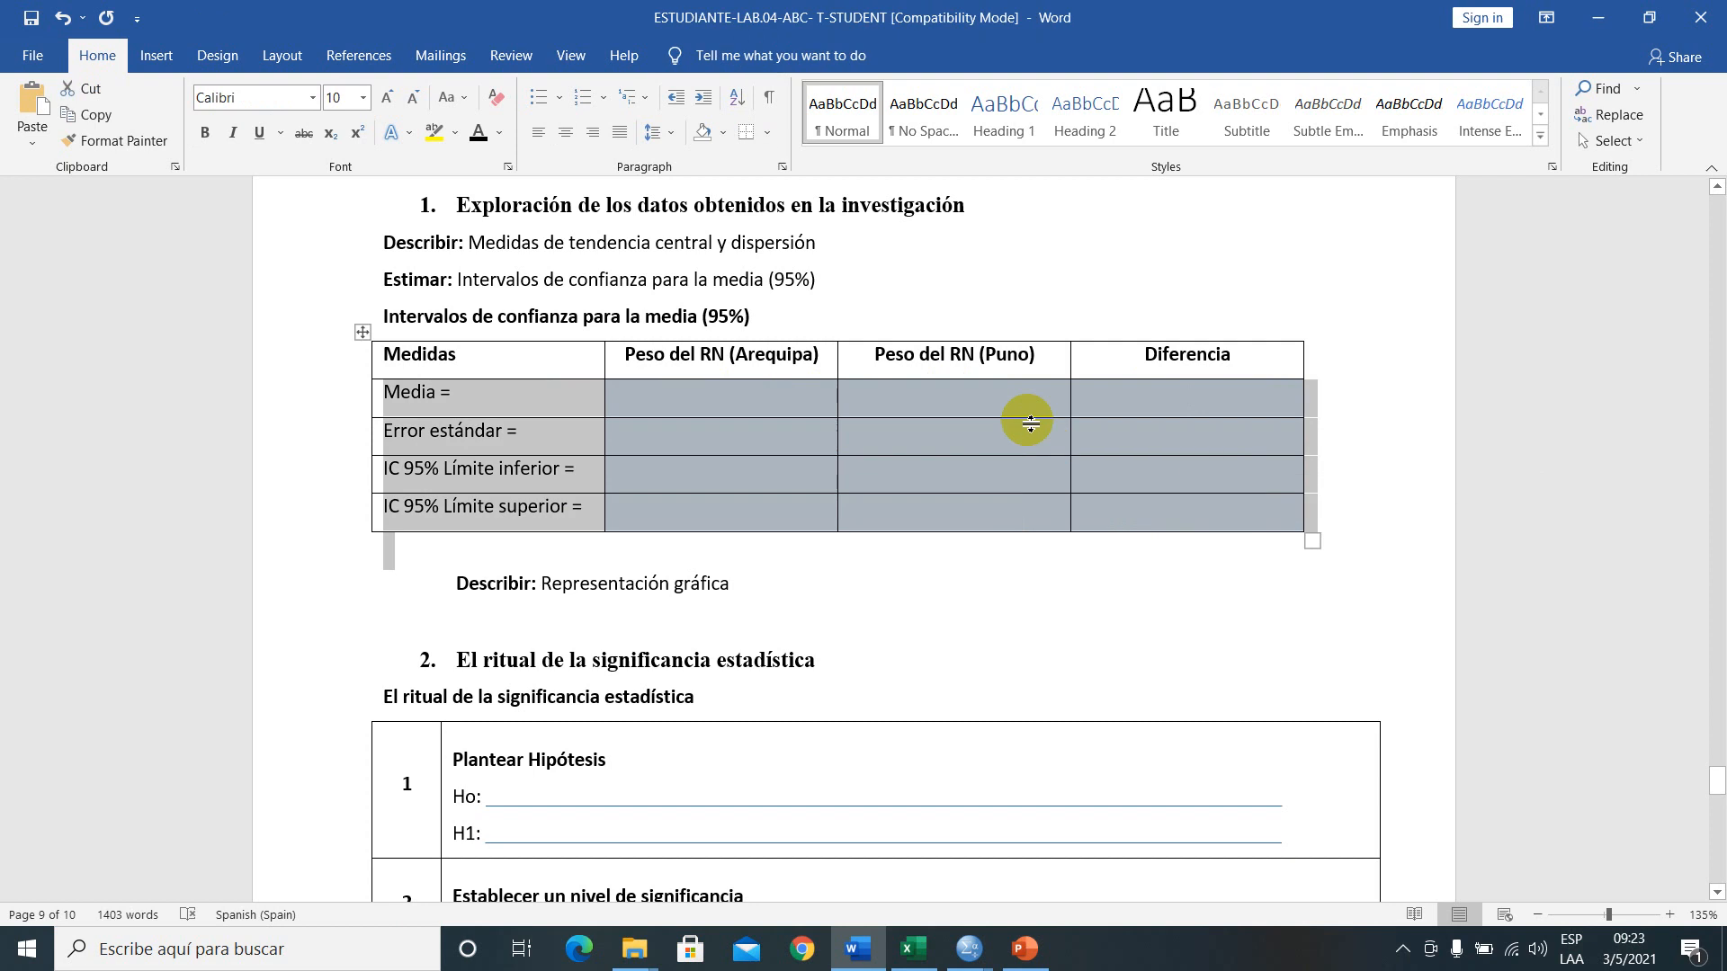
- Switch to the SPSS output viewer and examine the Descriptivos table's statistics for Arequipa and Puno and the normality tests below it
click(1189, 388)
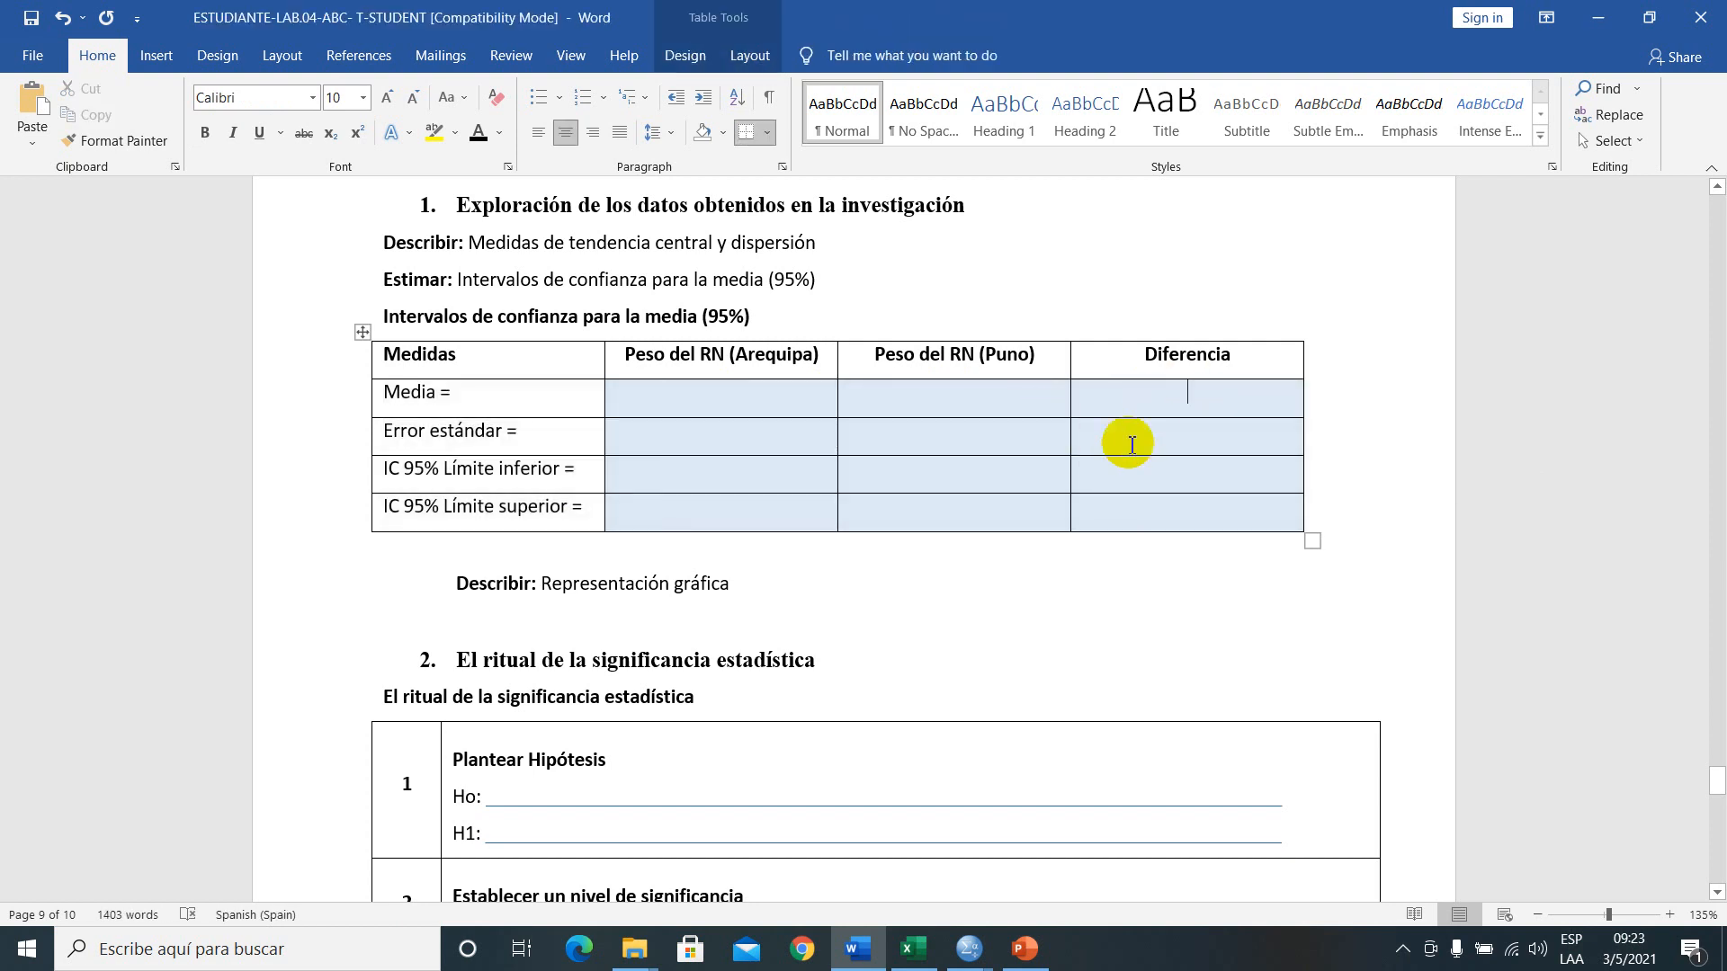
mouse_move(987, 961)
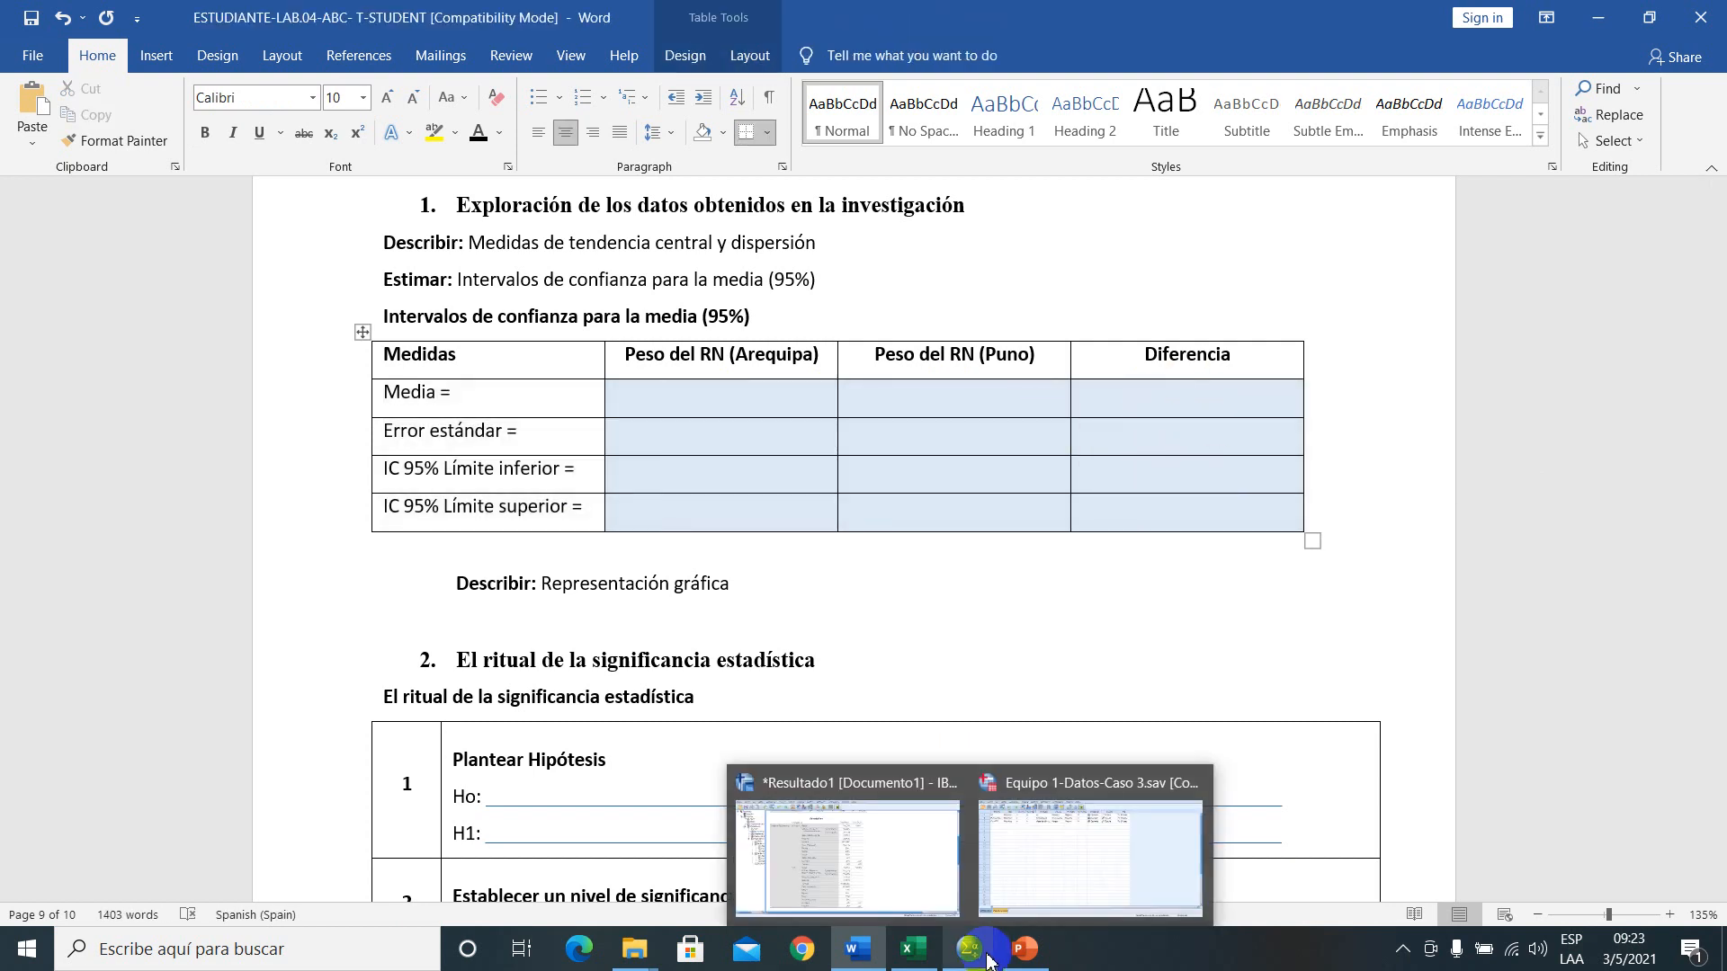
click(940, 890)
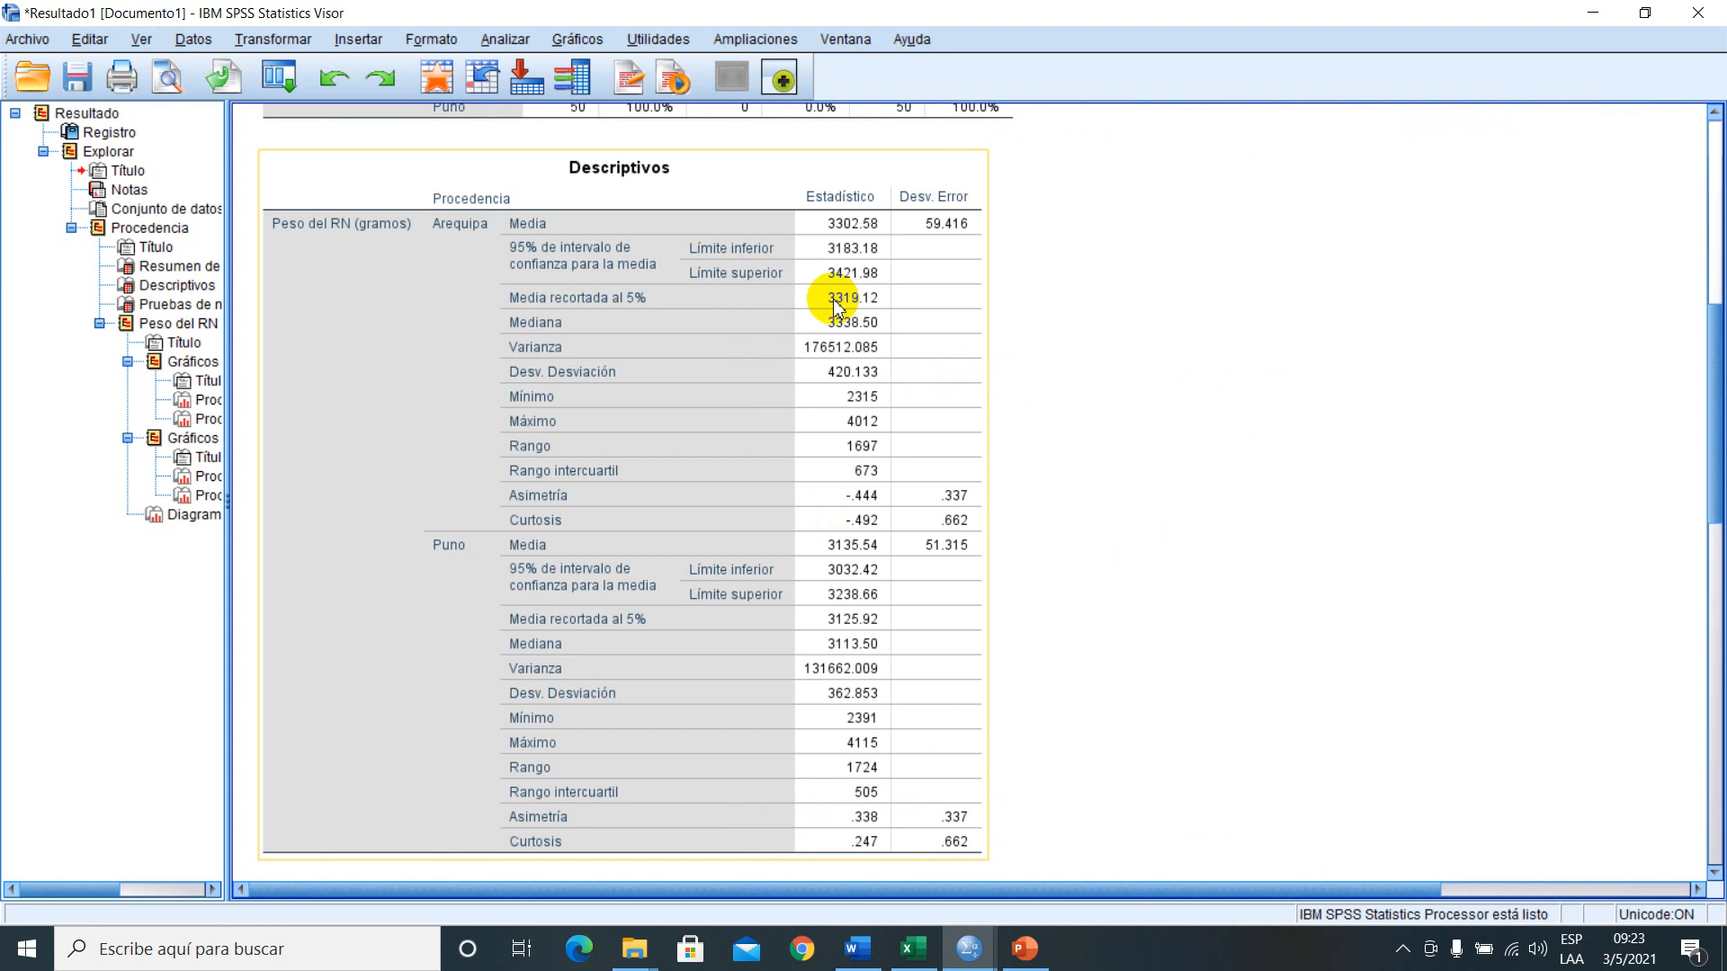
click(837, 223)
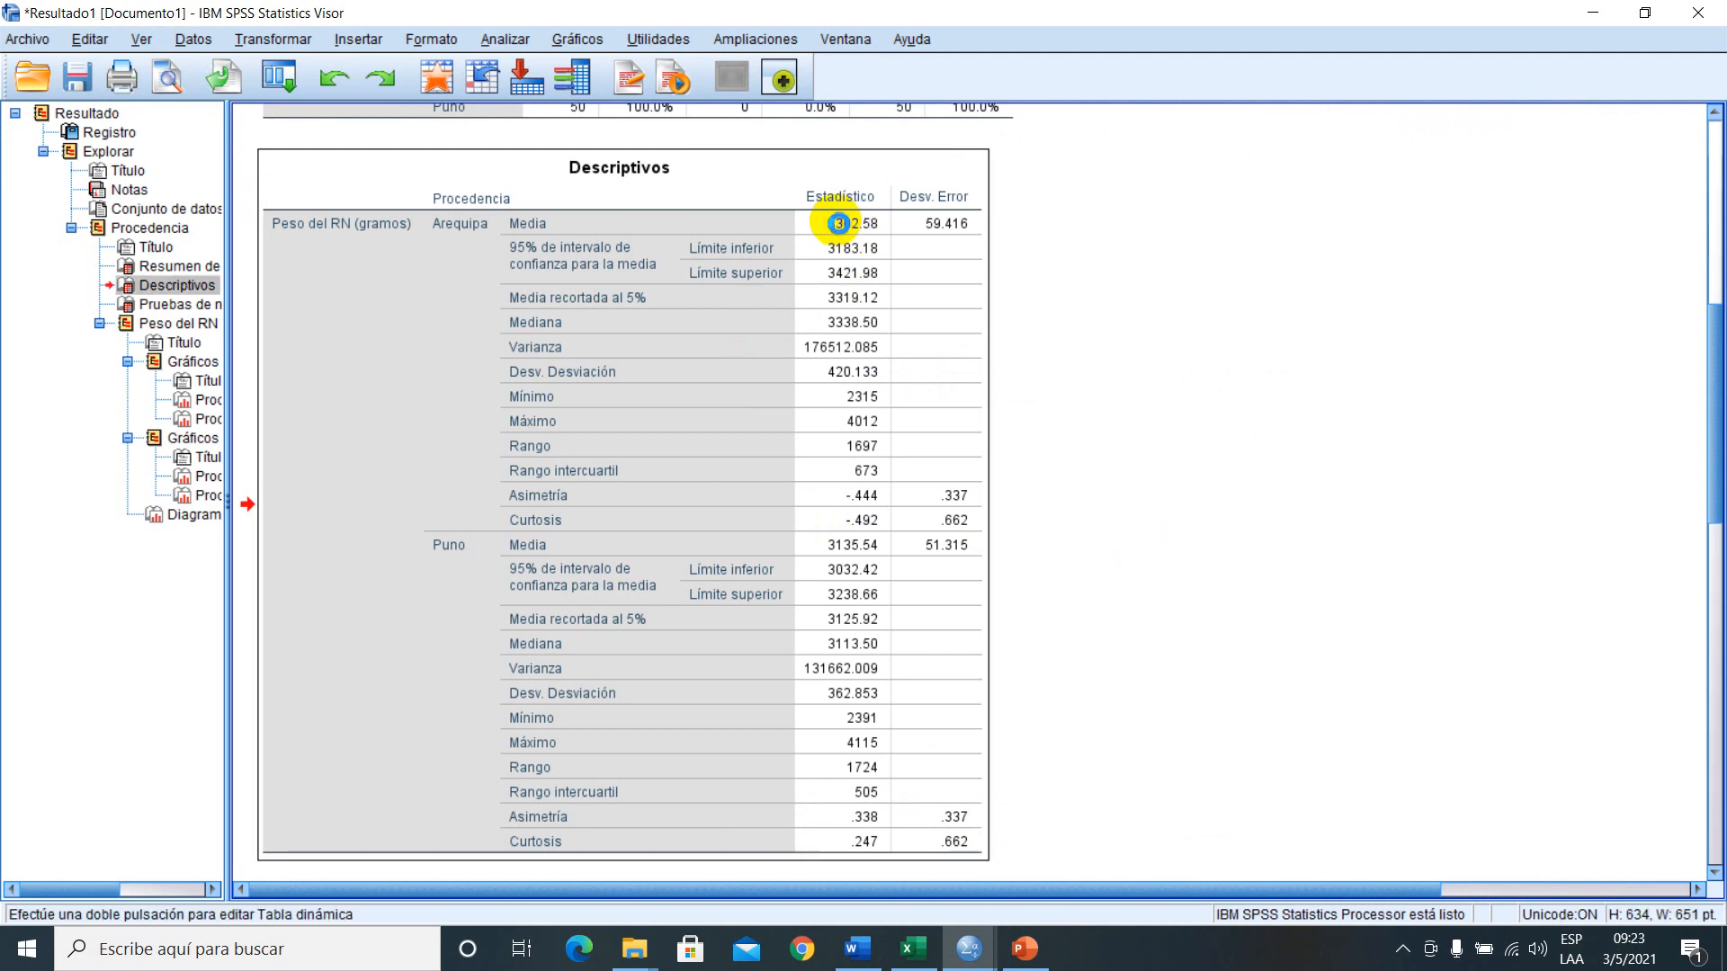
double_click(838, 223)
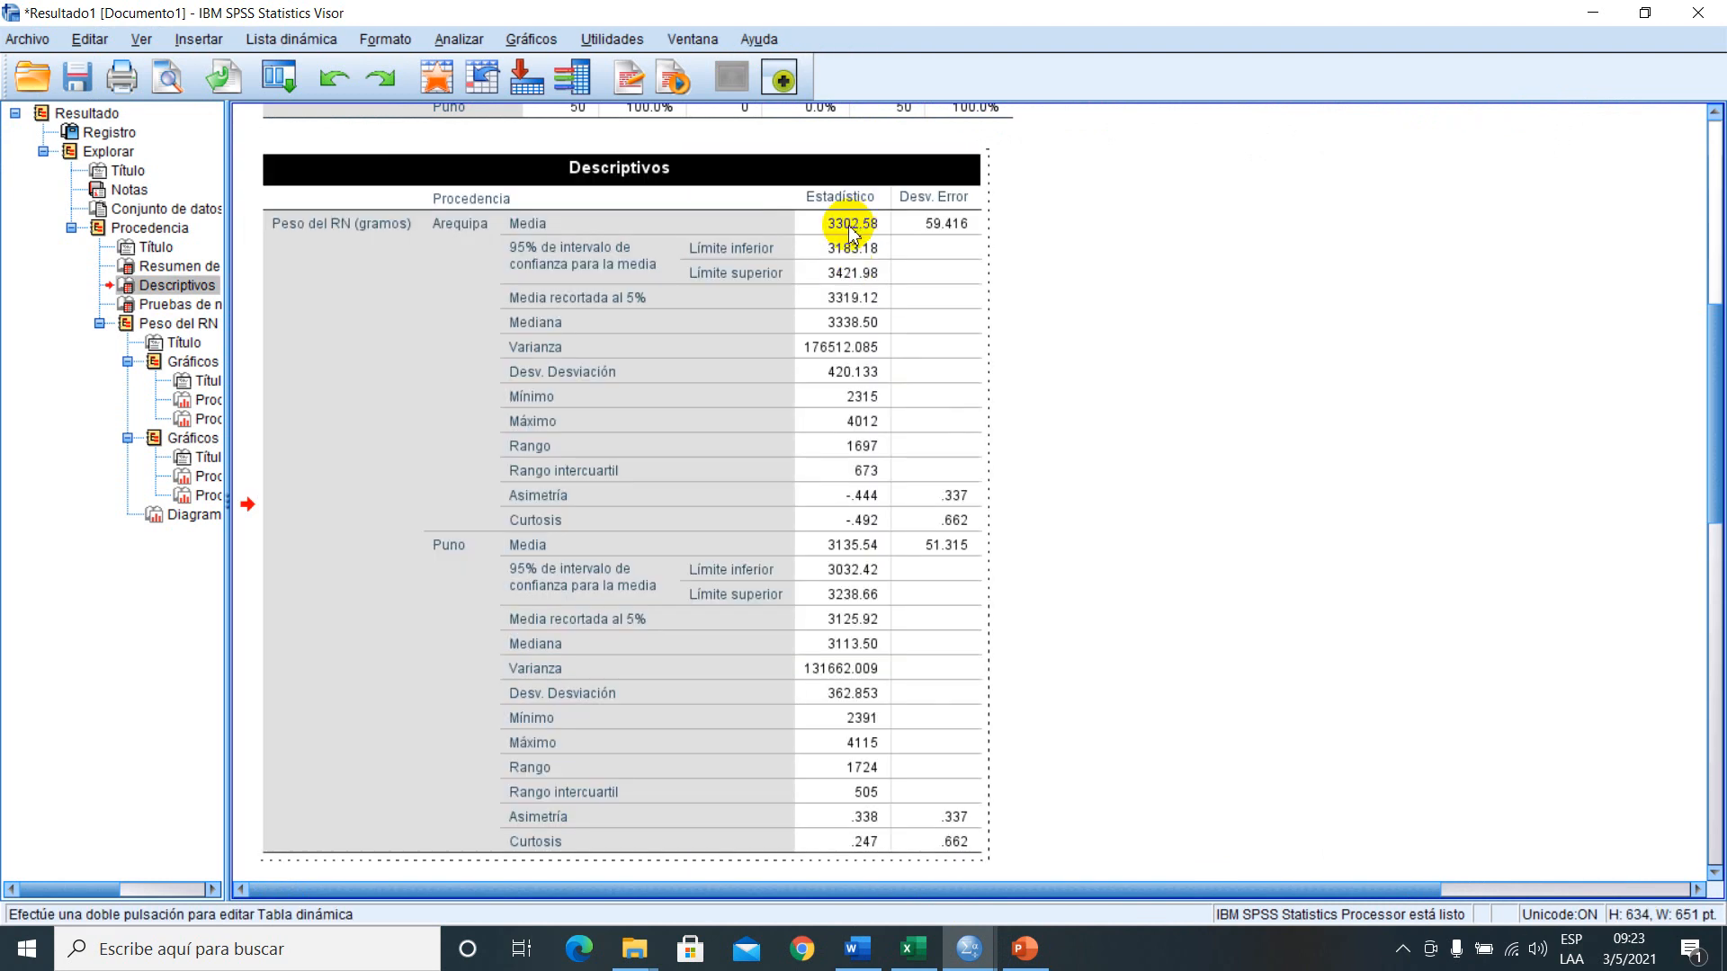
click(845, 298)
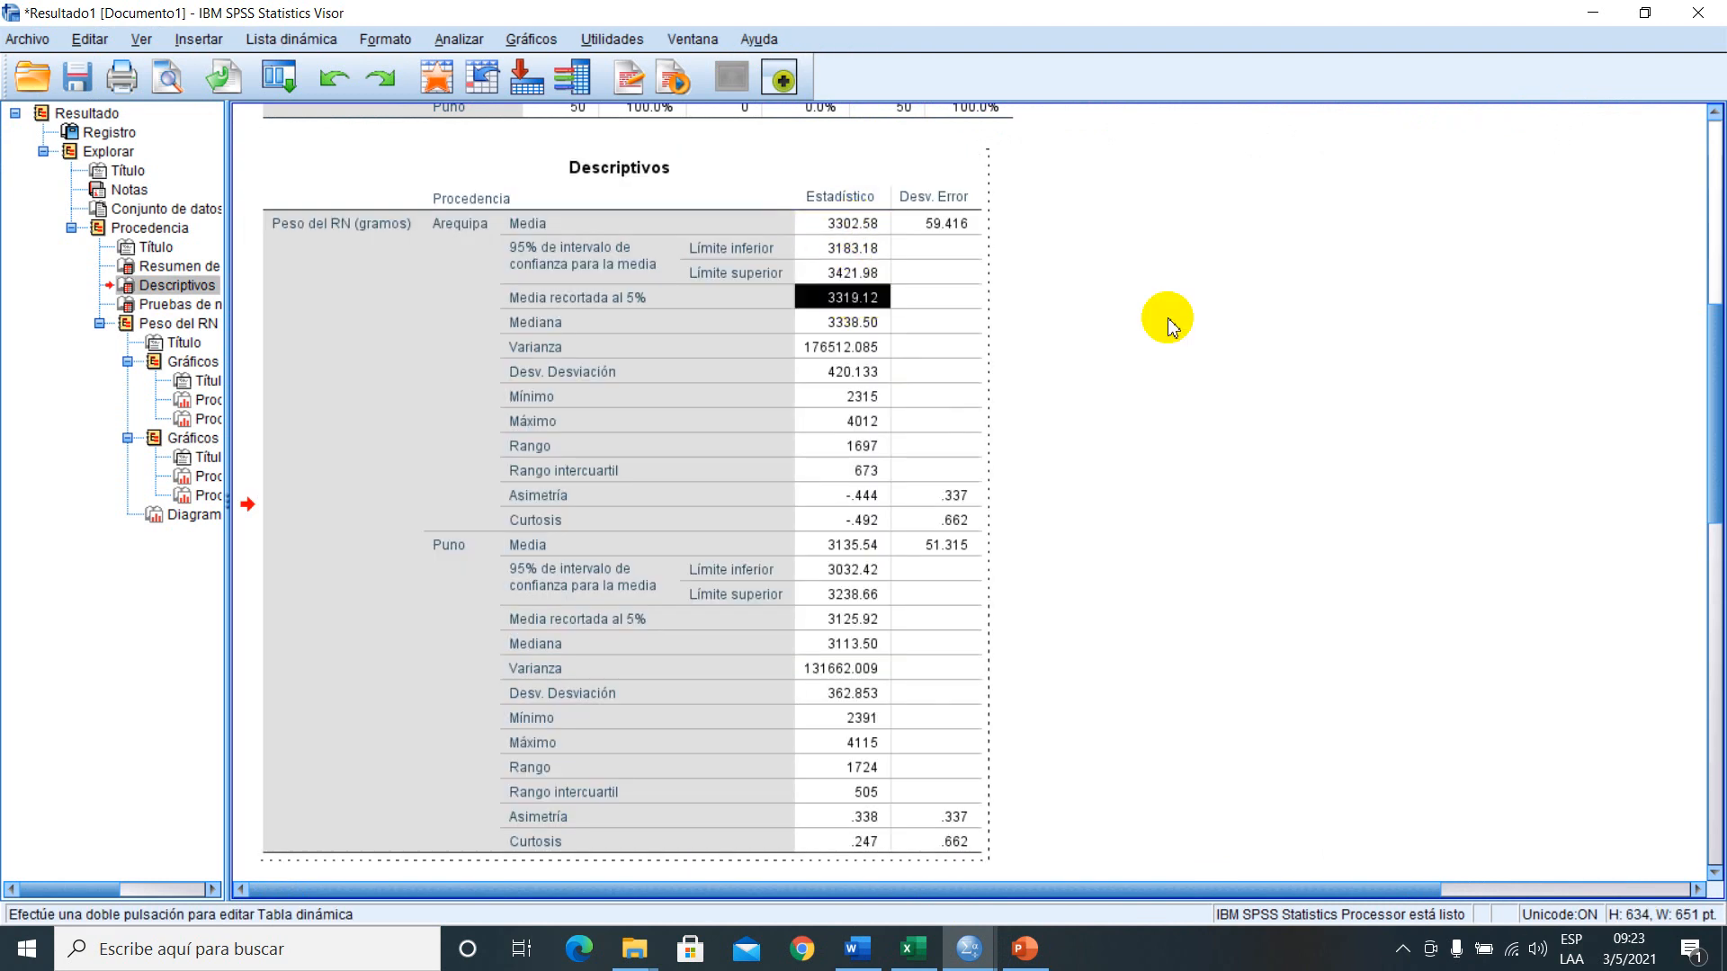
click(988, 393)
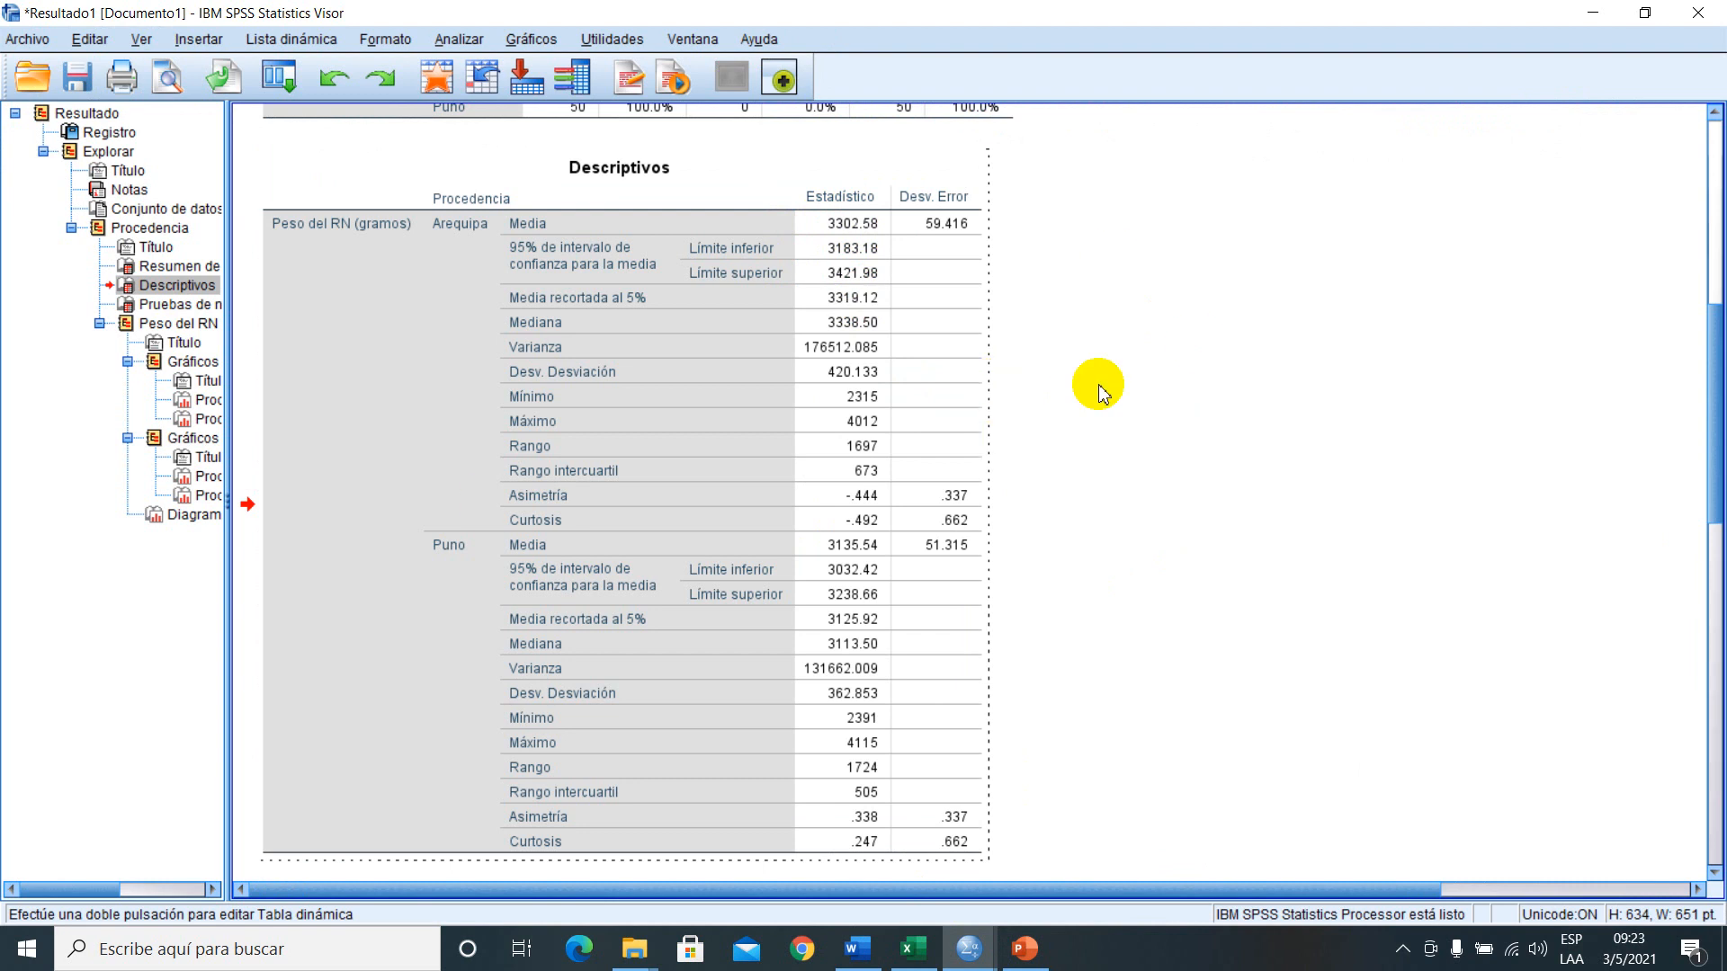
scroll(602, 573, down, 1)
scroll(603, 573, down, 2)
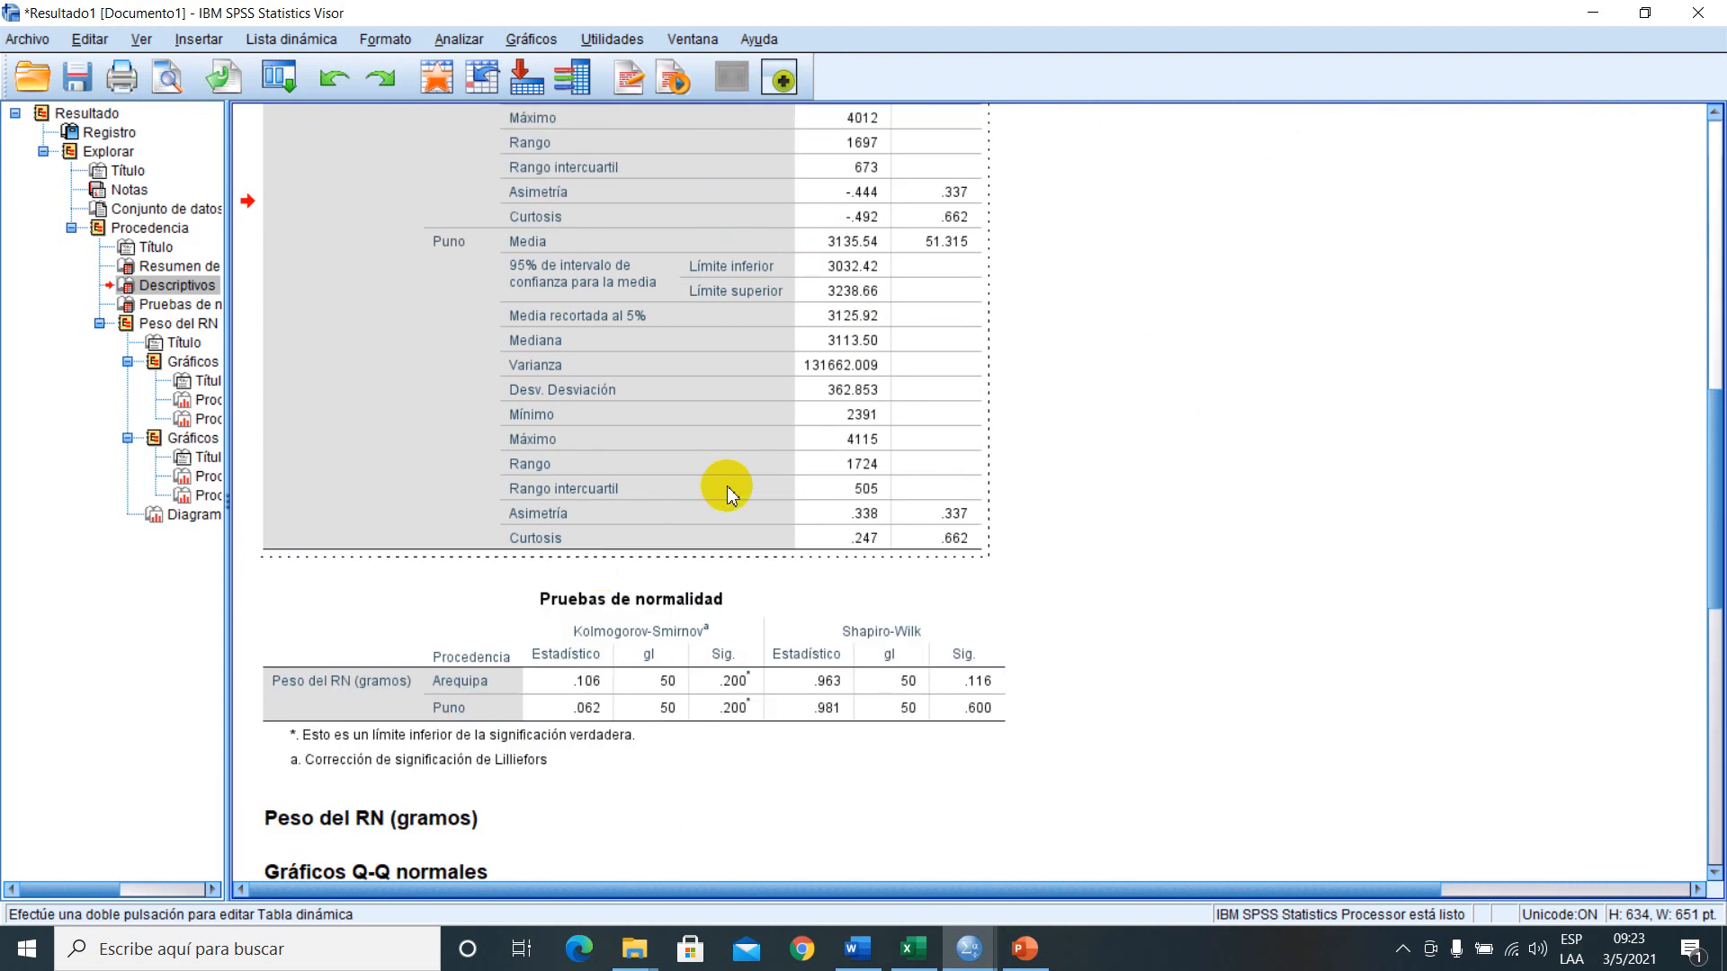
scroll(605, 490, up, 2)
scroll(593, 490, up, 1)
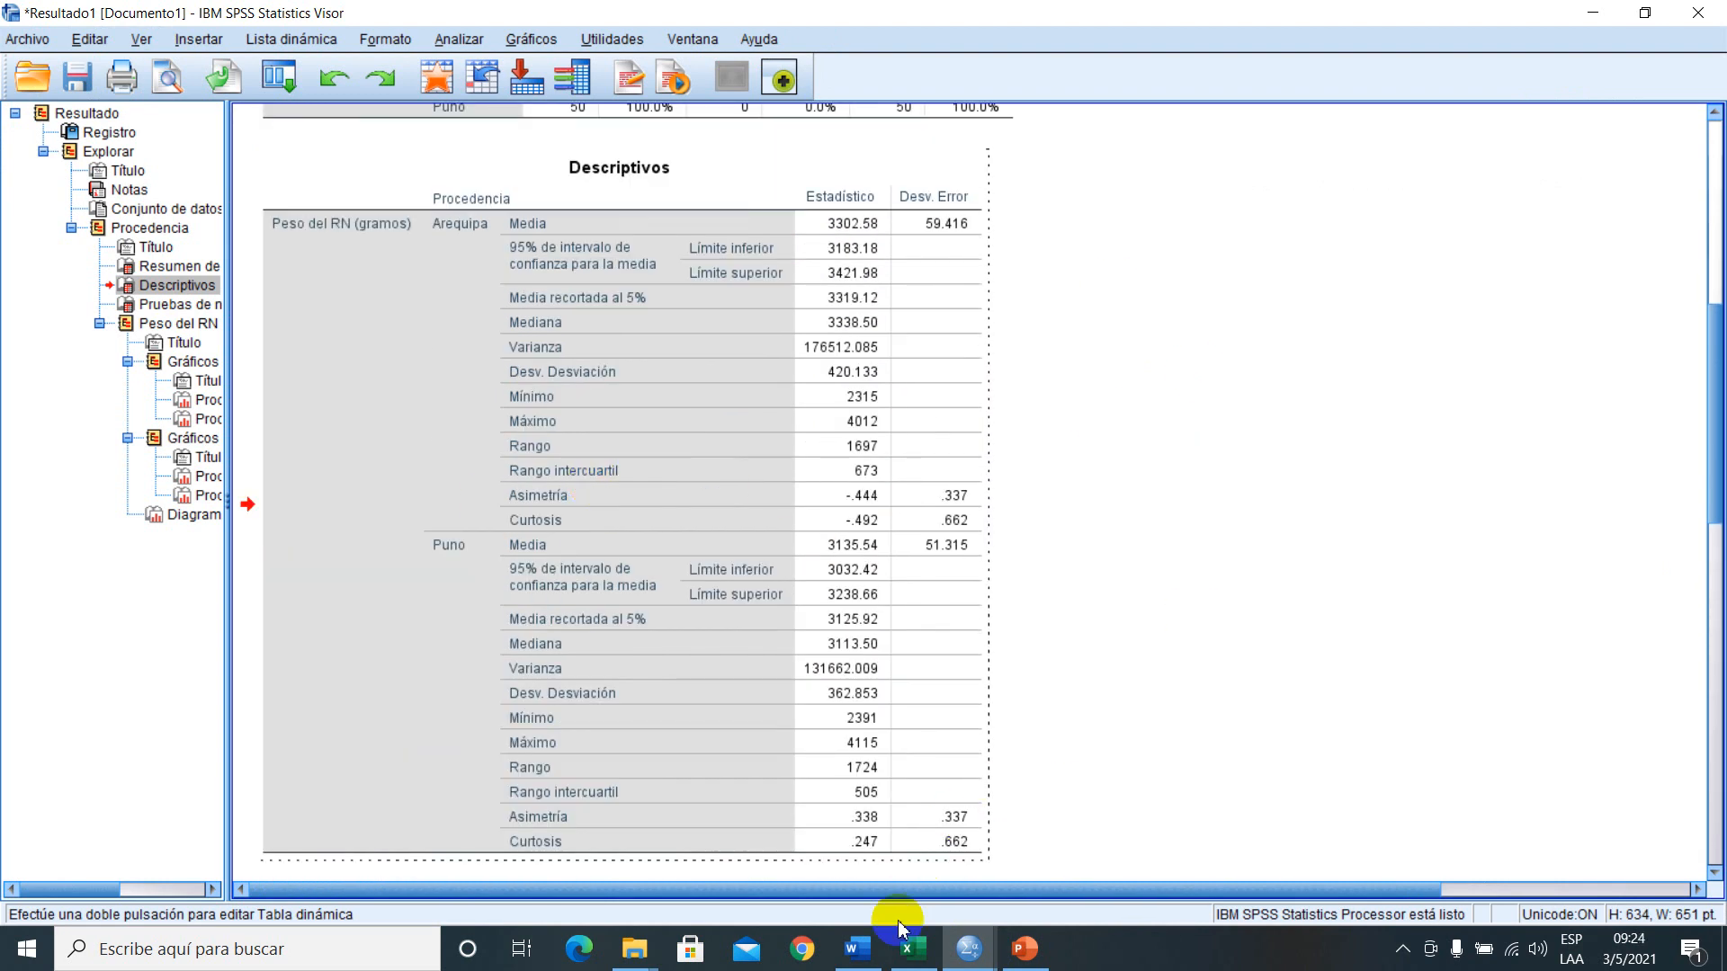
- Switch back to the Word report and review the blank Diferencia column of the confidence interval table
click(859, 949)
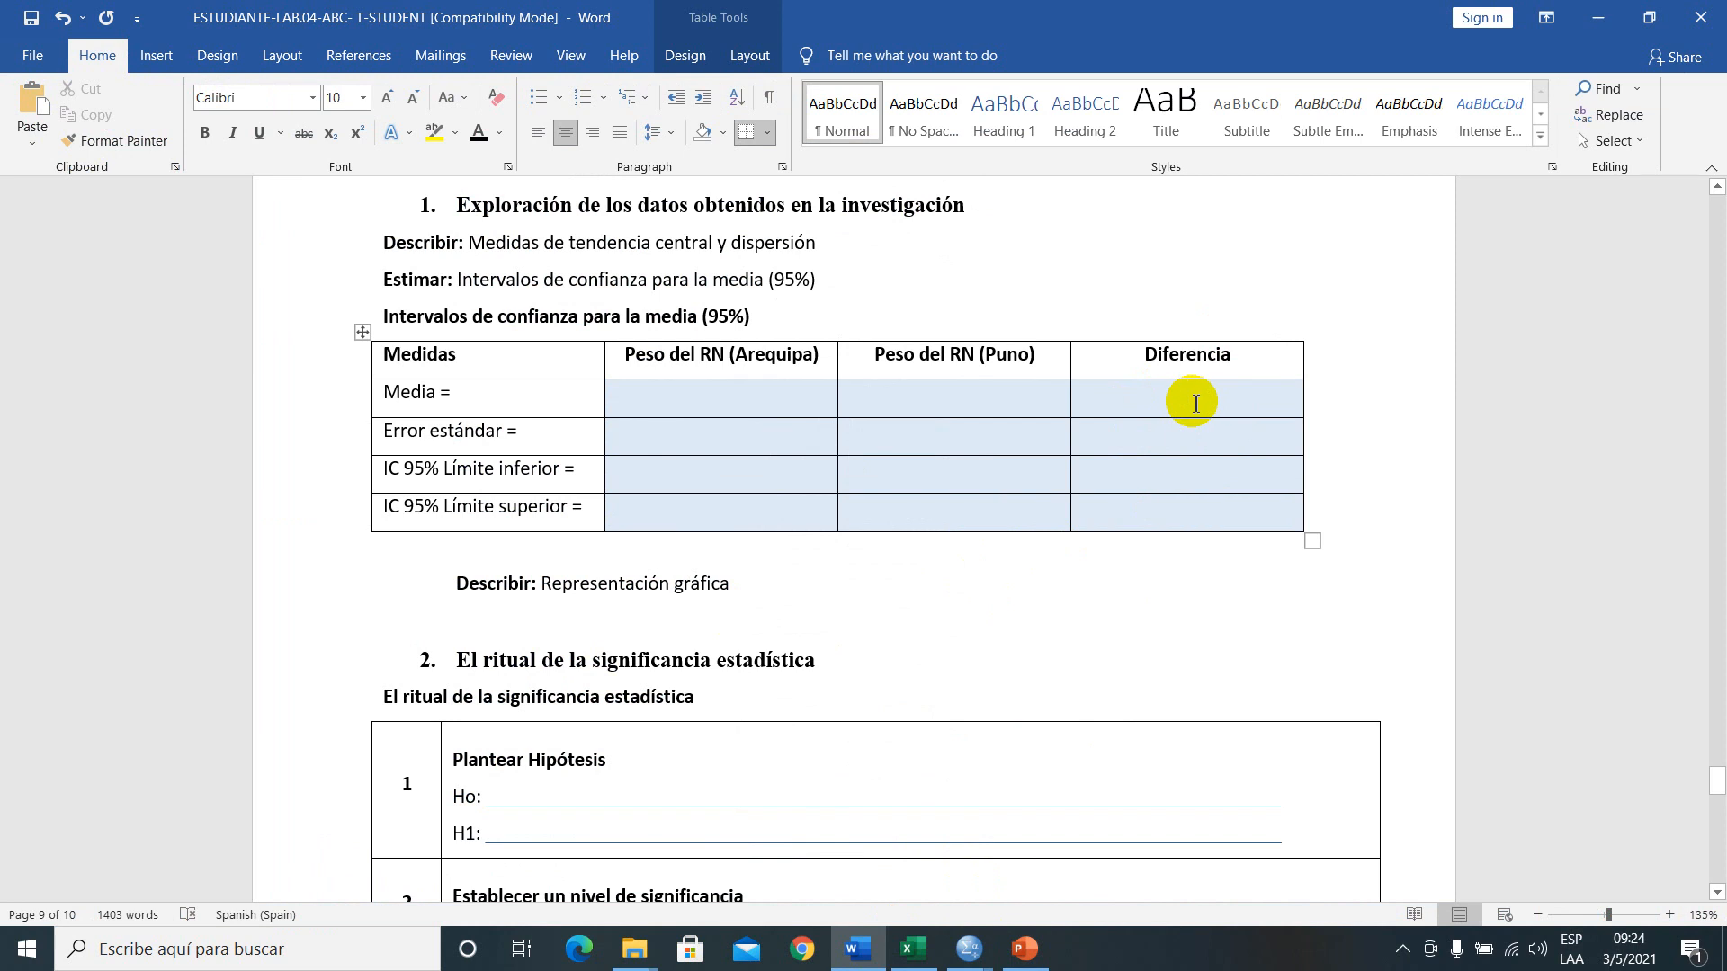
drag(1199, 399, 1226, 494)
click(1003, 583)
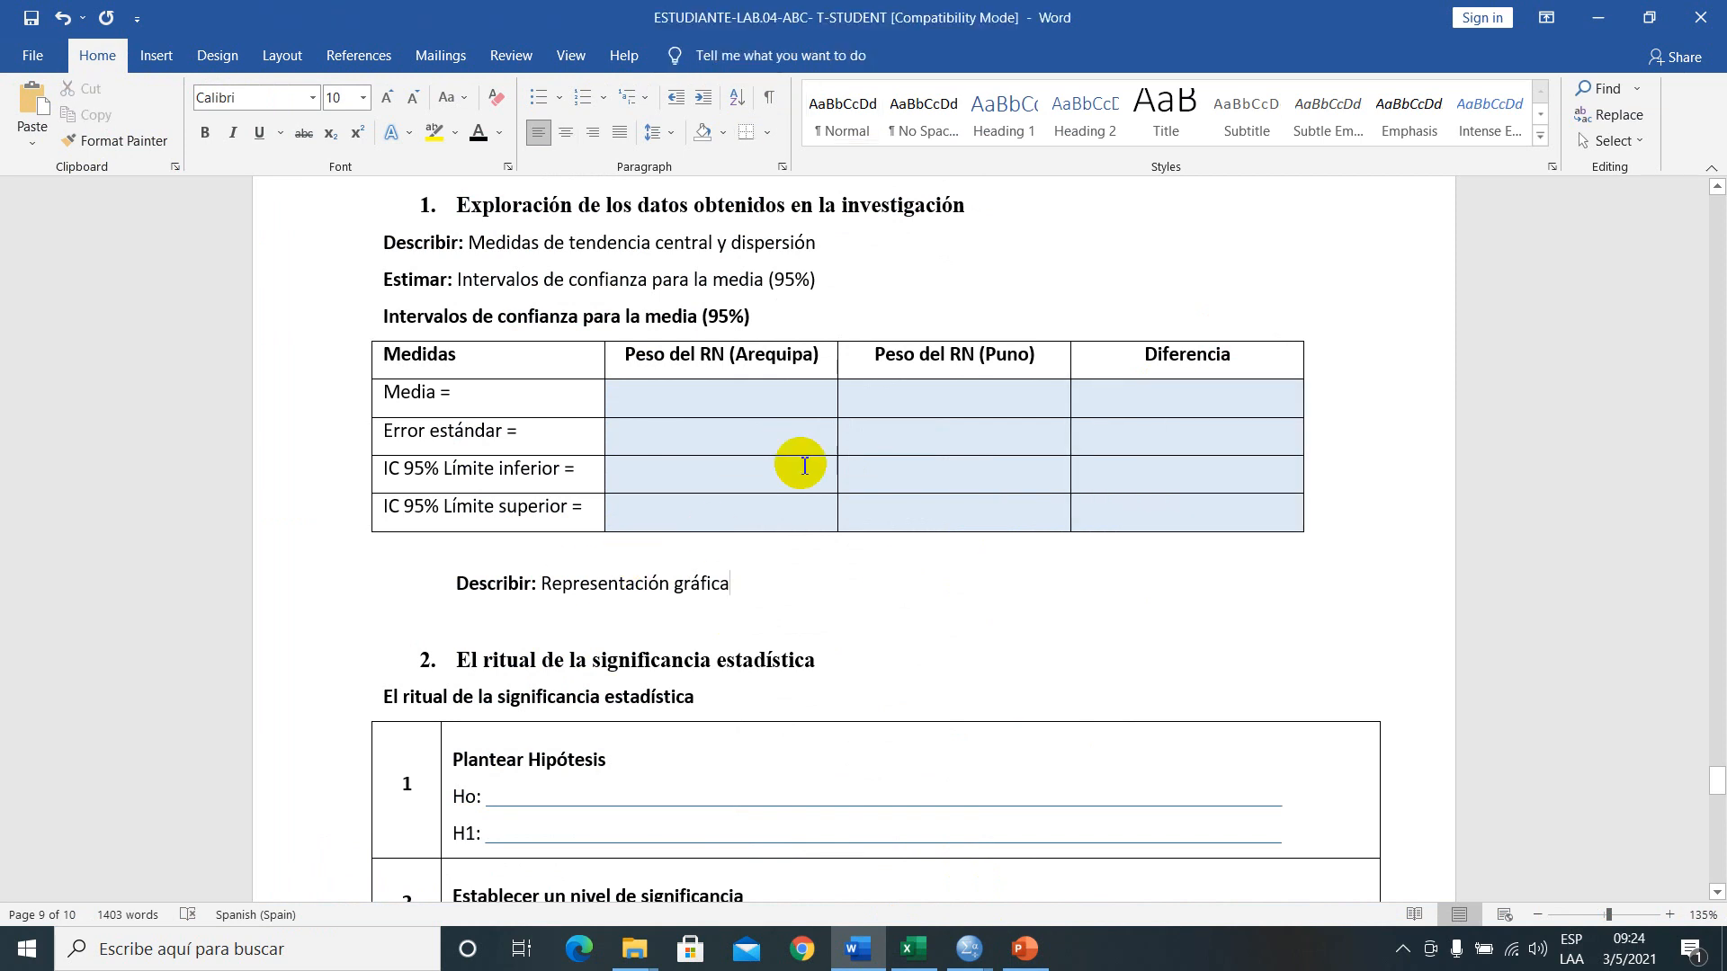
drag(1182, 403, 1199, 513)
click(877, 593)
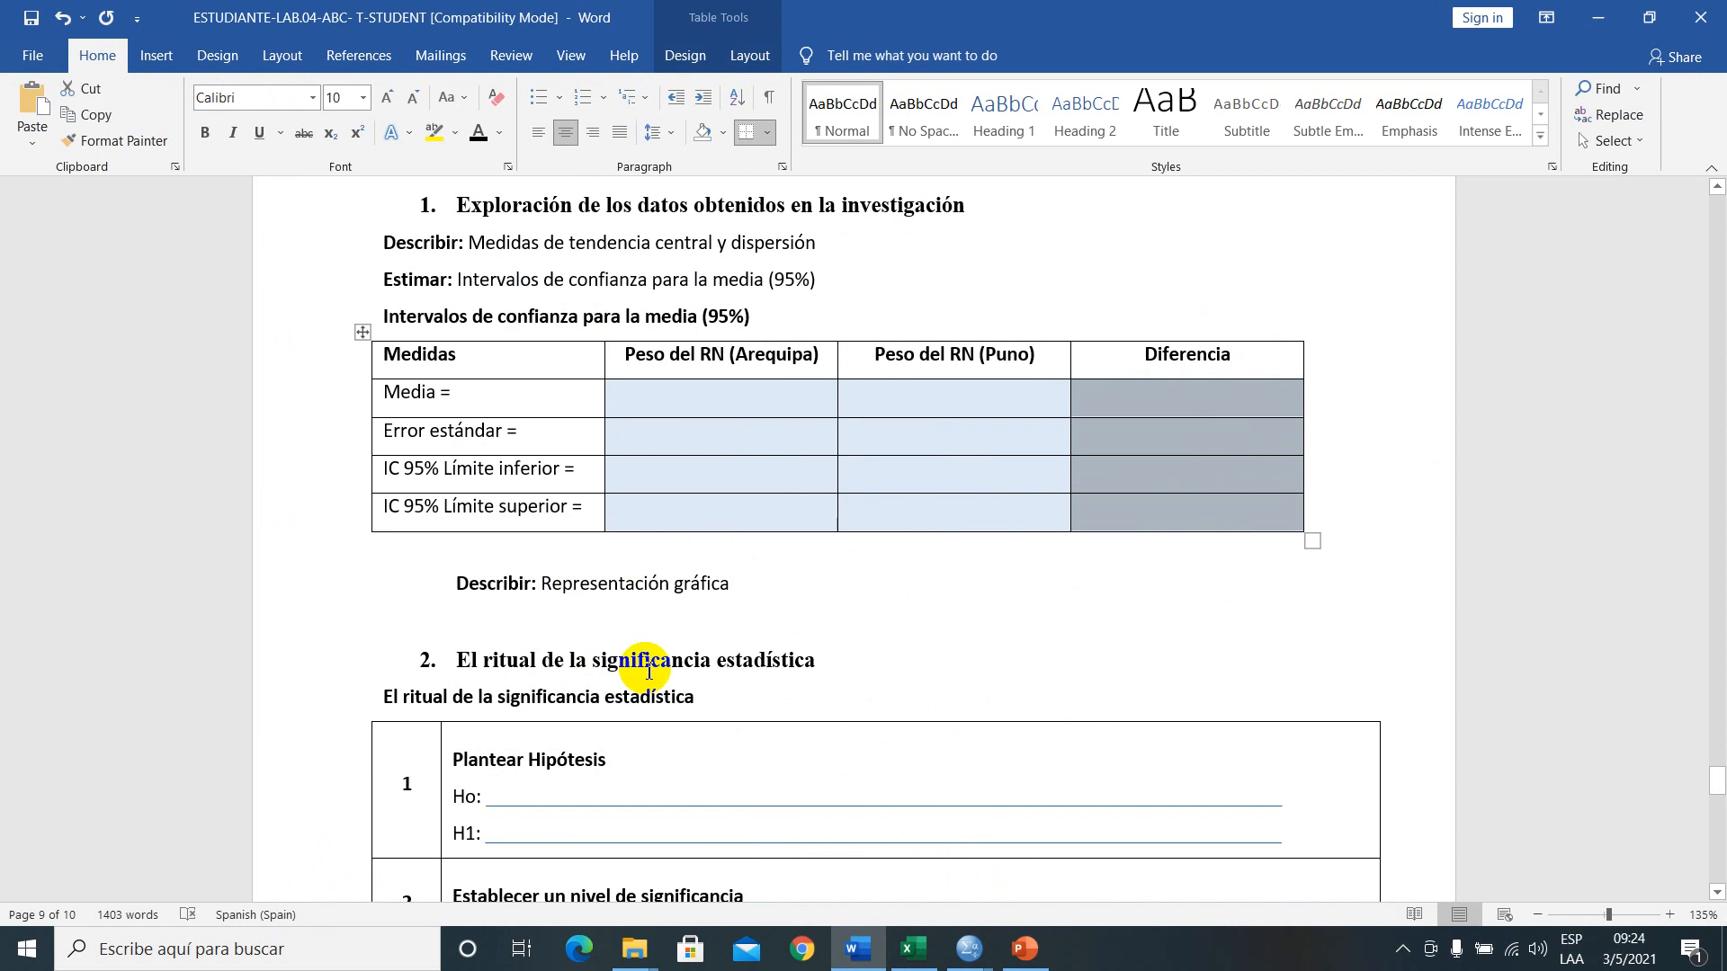
- Insert a blank line below "Describir: Representación gráfica" in the Word report
scroll(600, 675, down, 1)
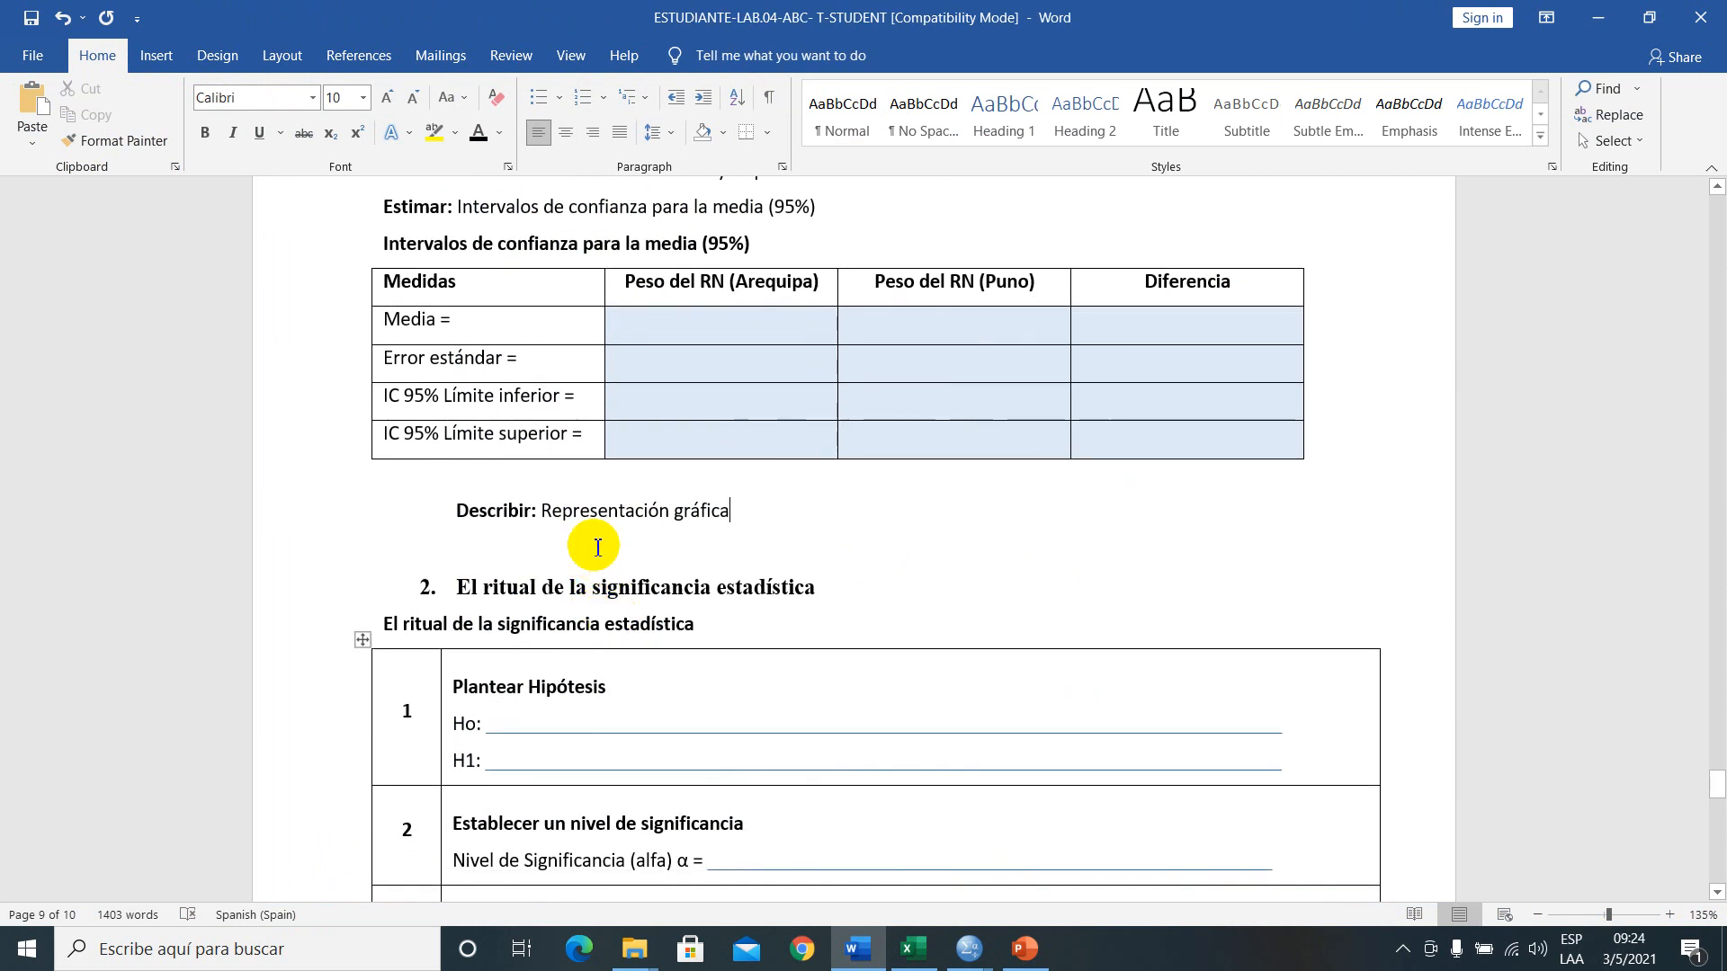
click(534, 548)
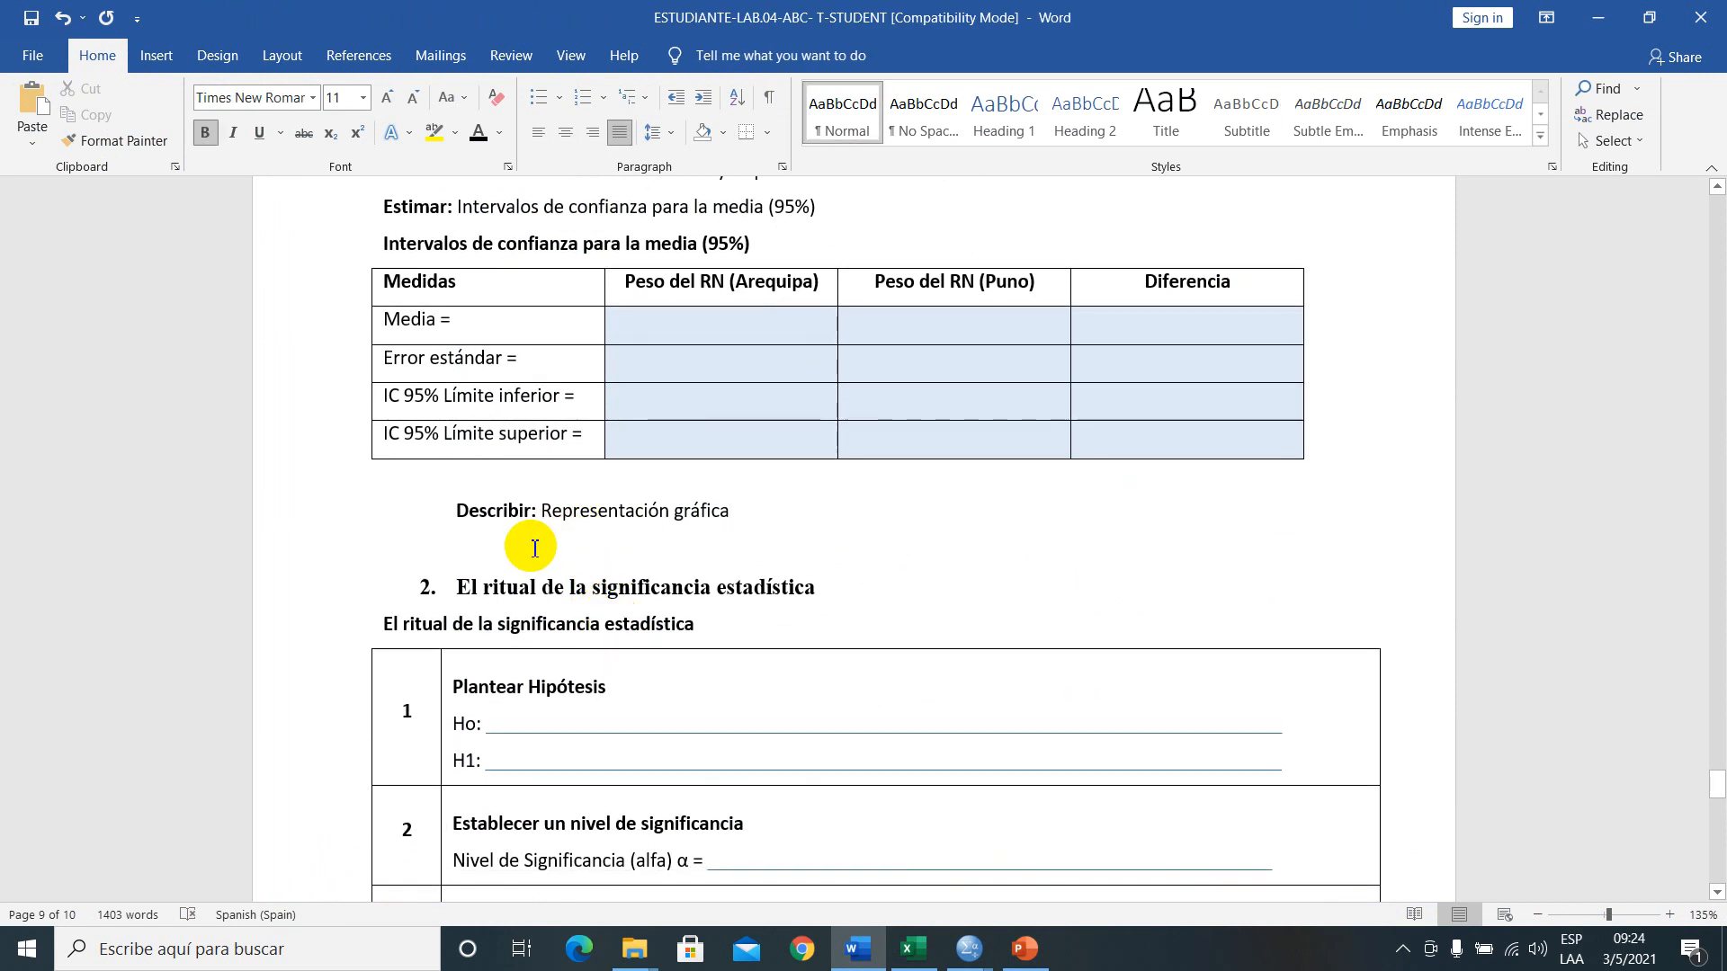
key(Return)
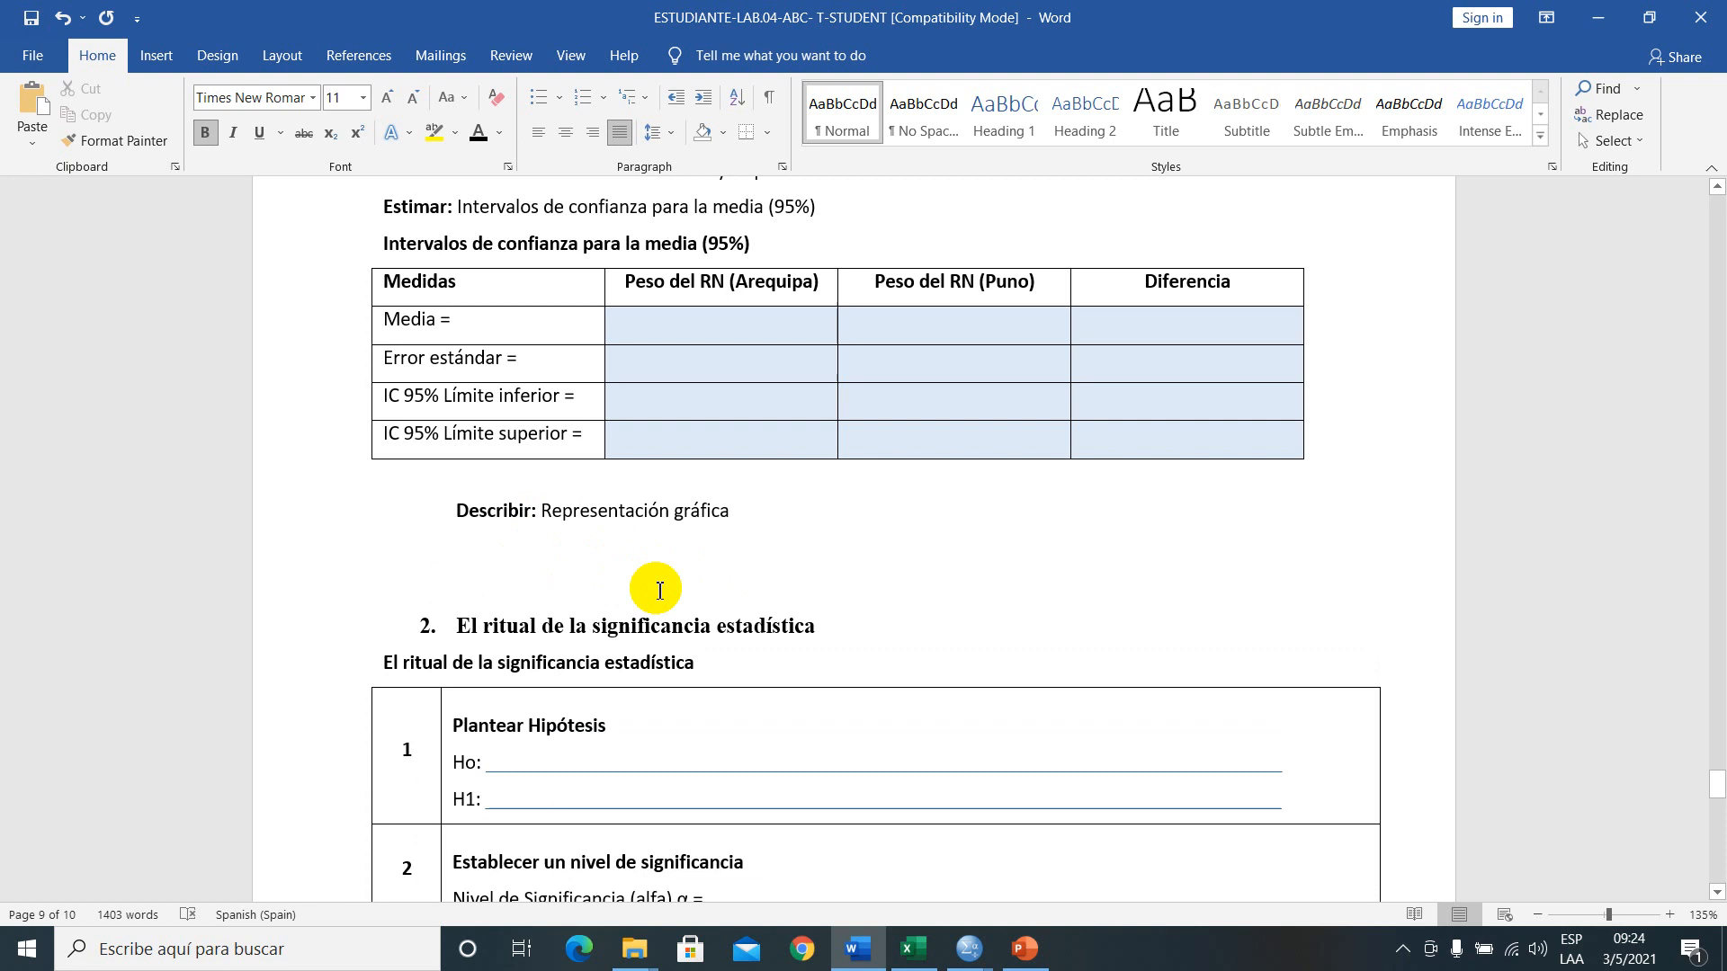
- Switch to the SPSS data editor and start a simple histogram in the Chart Builder
mouse_move(987, 956)
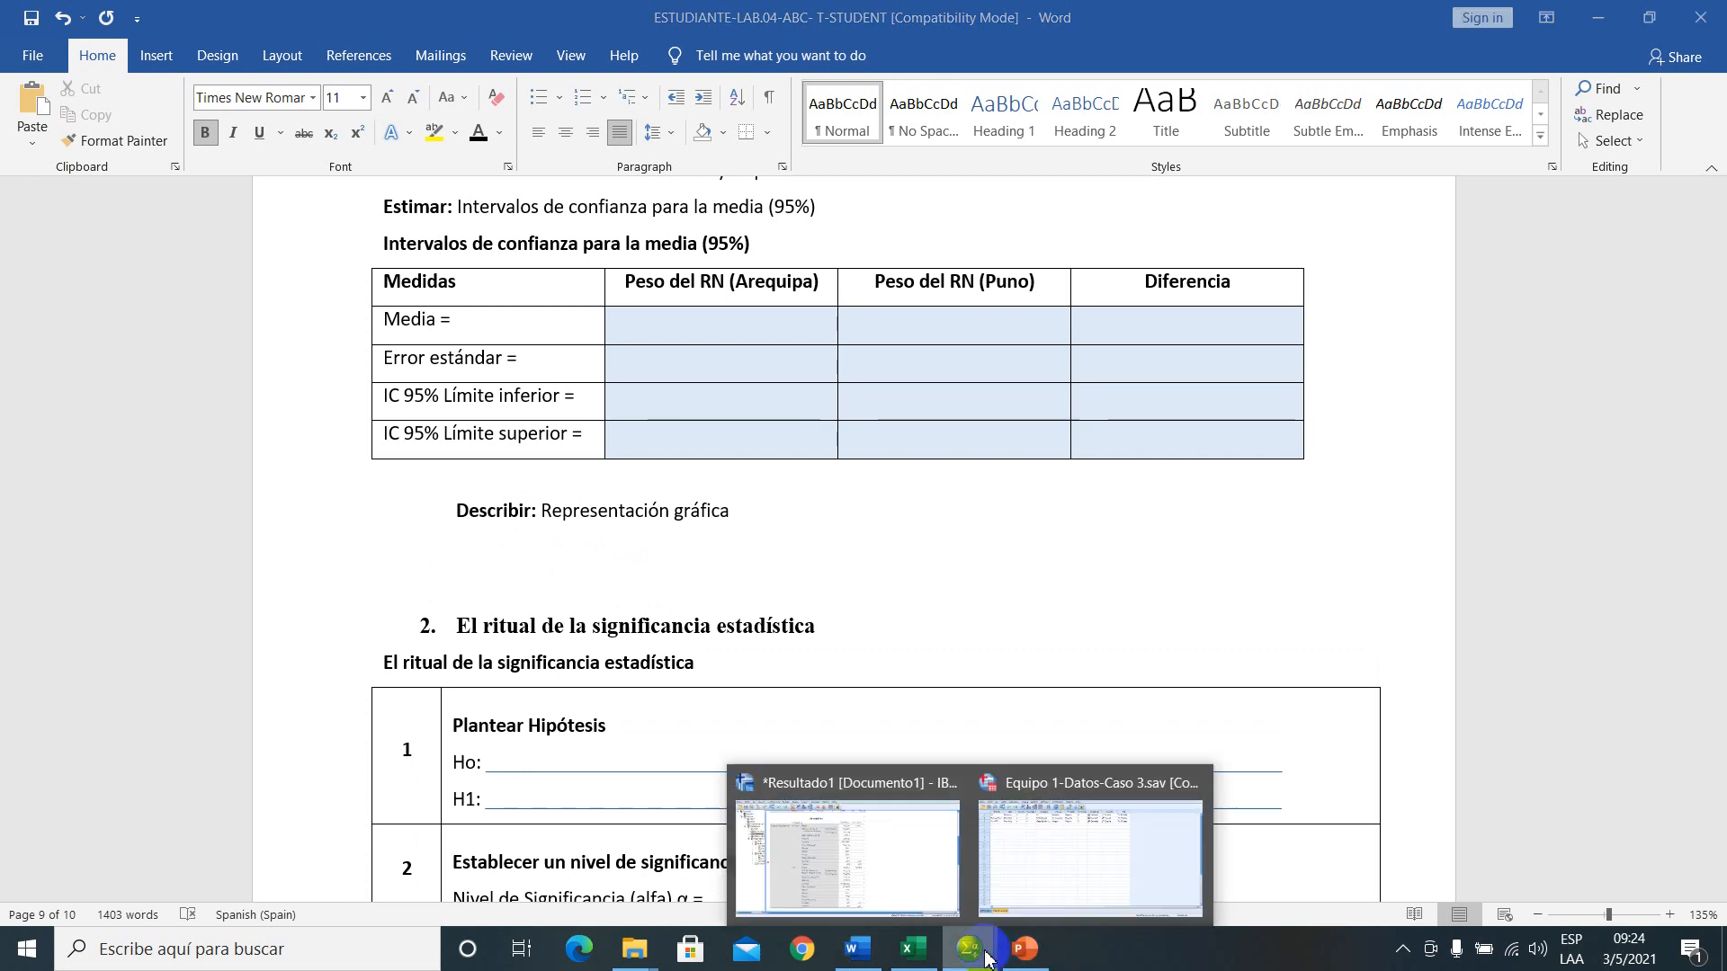
click(1090, 860)
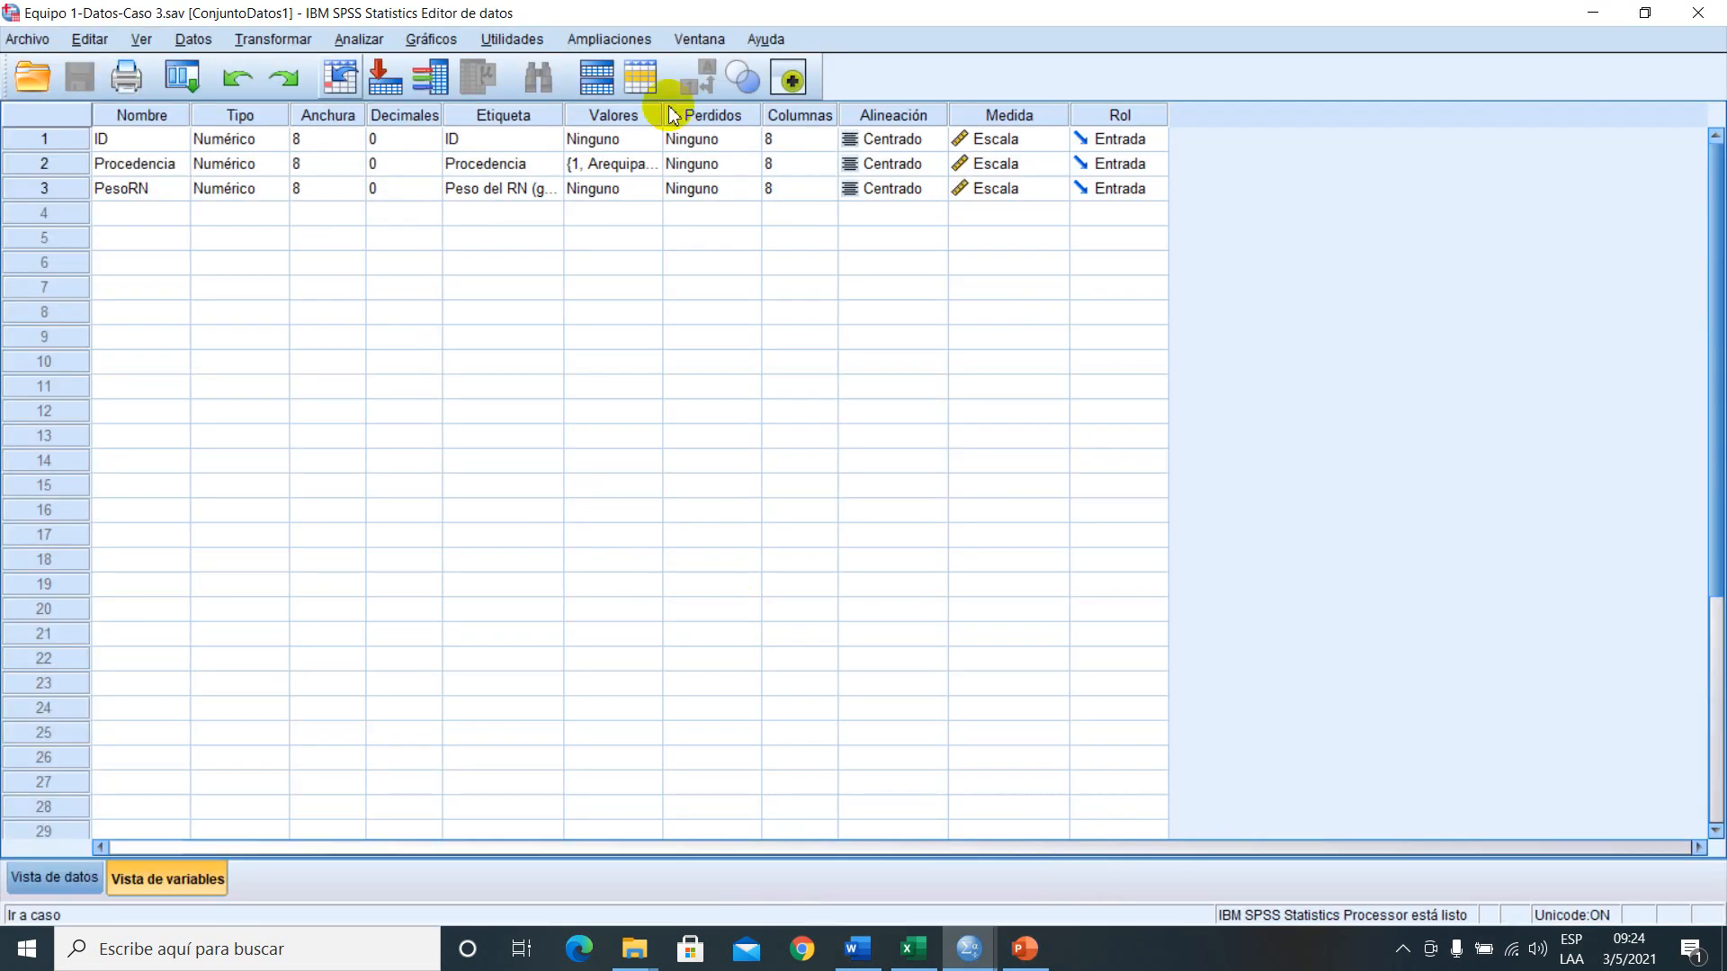
click(431, 41)
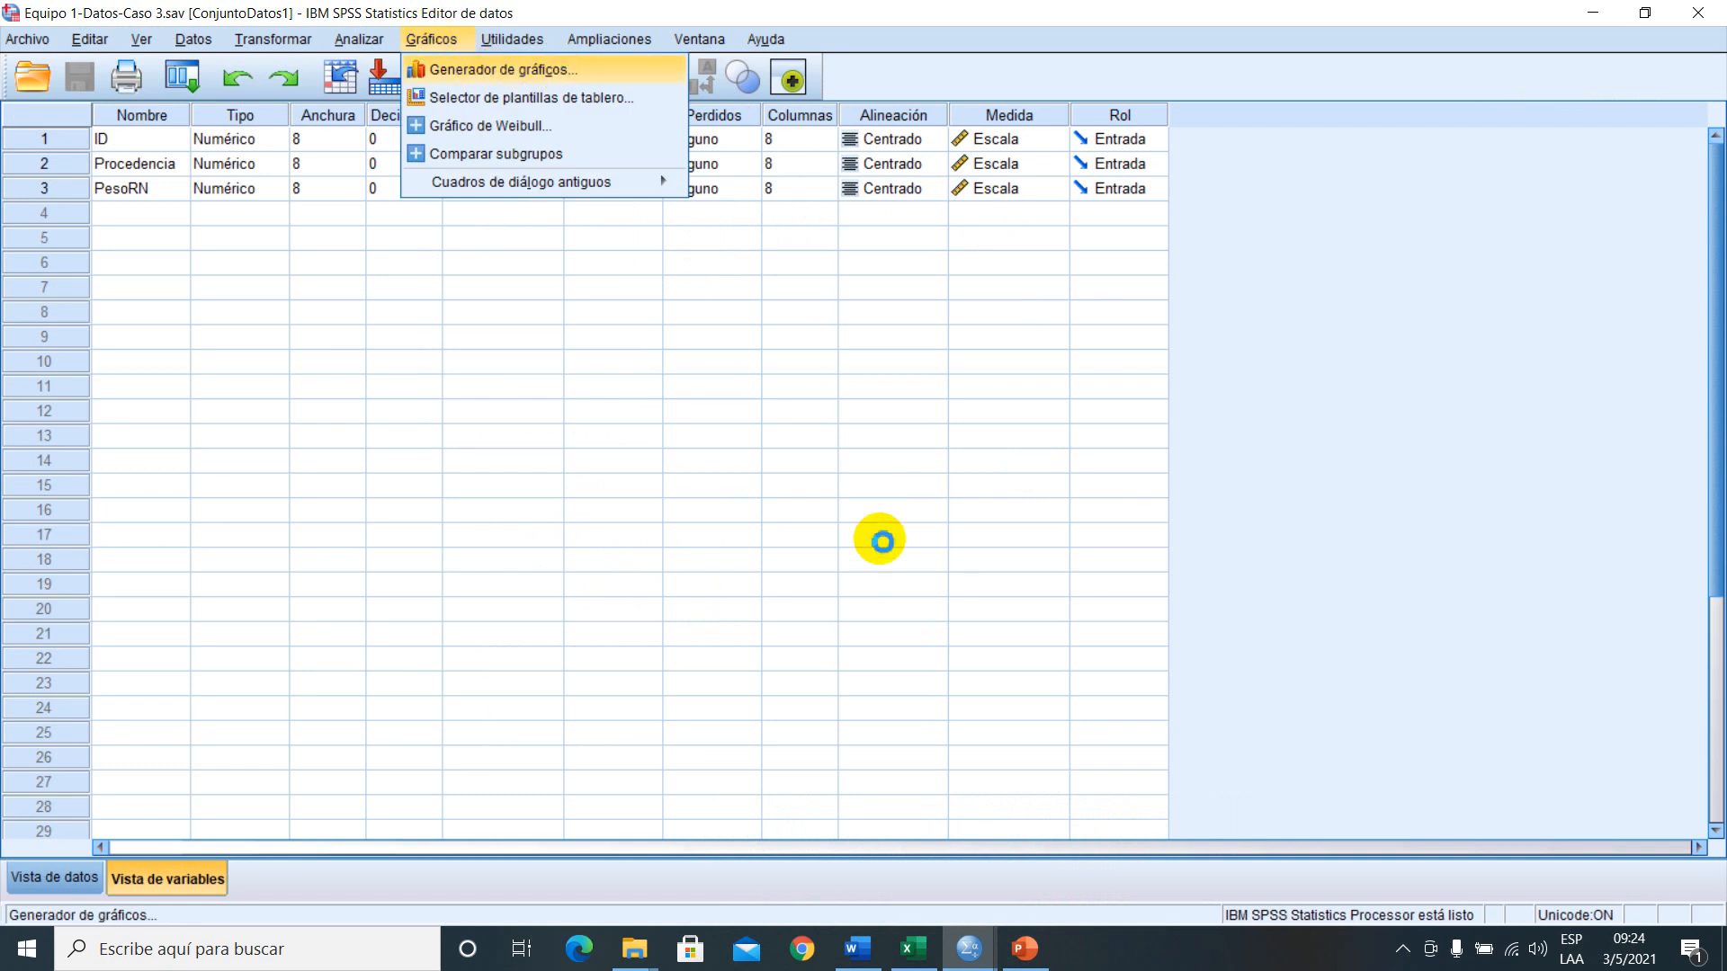
key(Return)
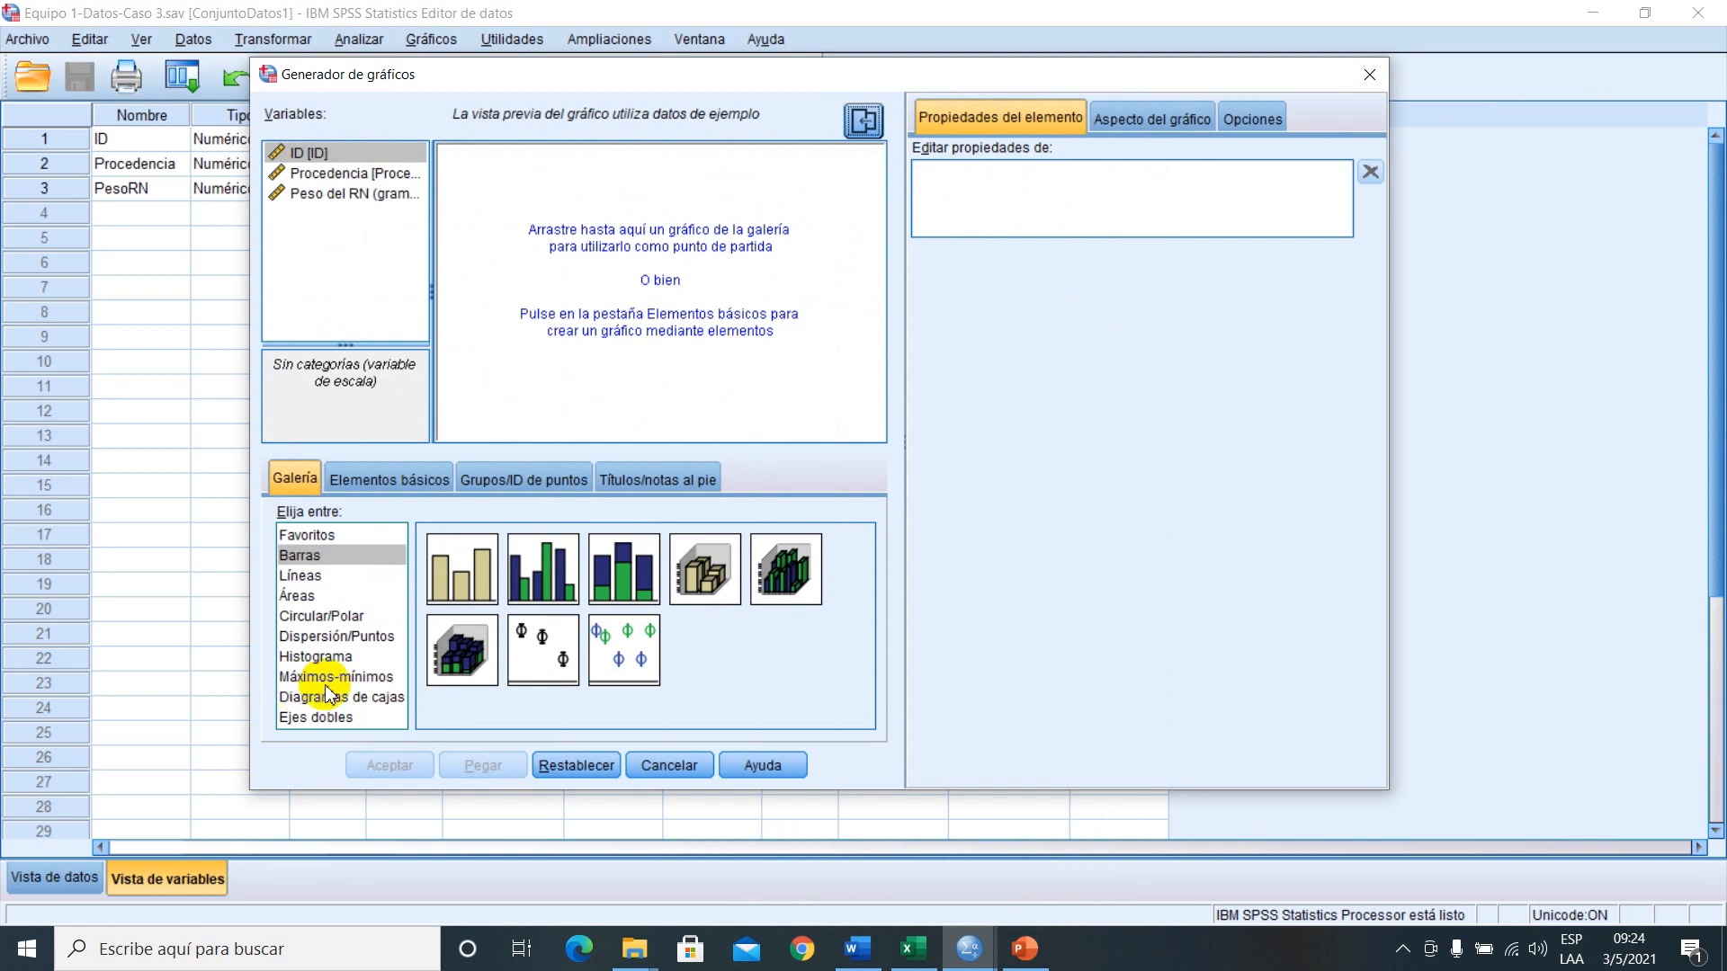
click(323, 658)
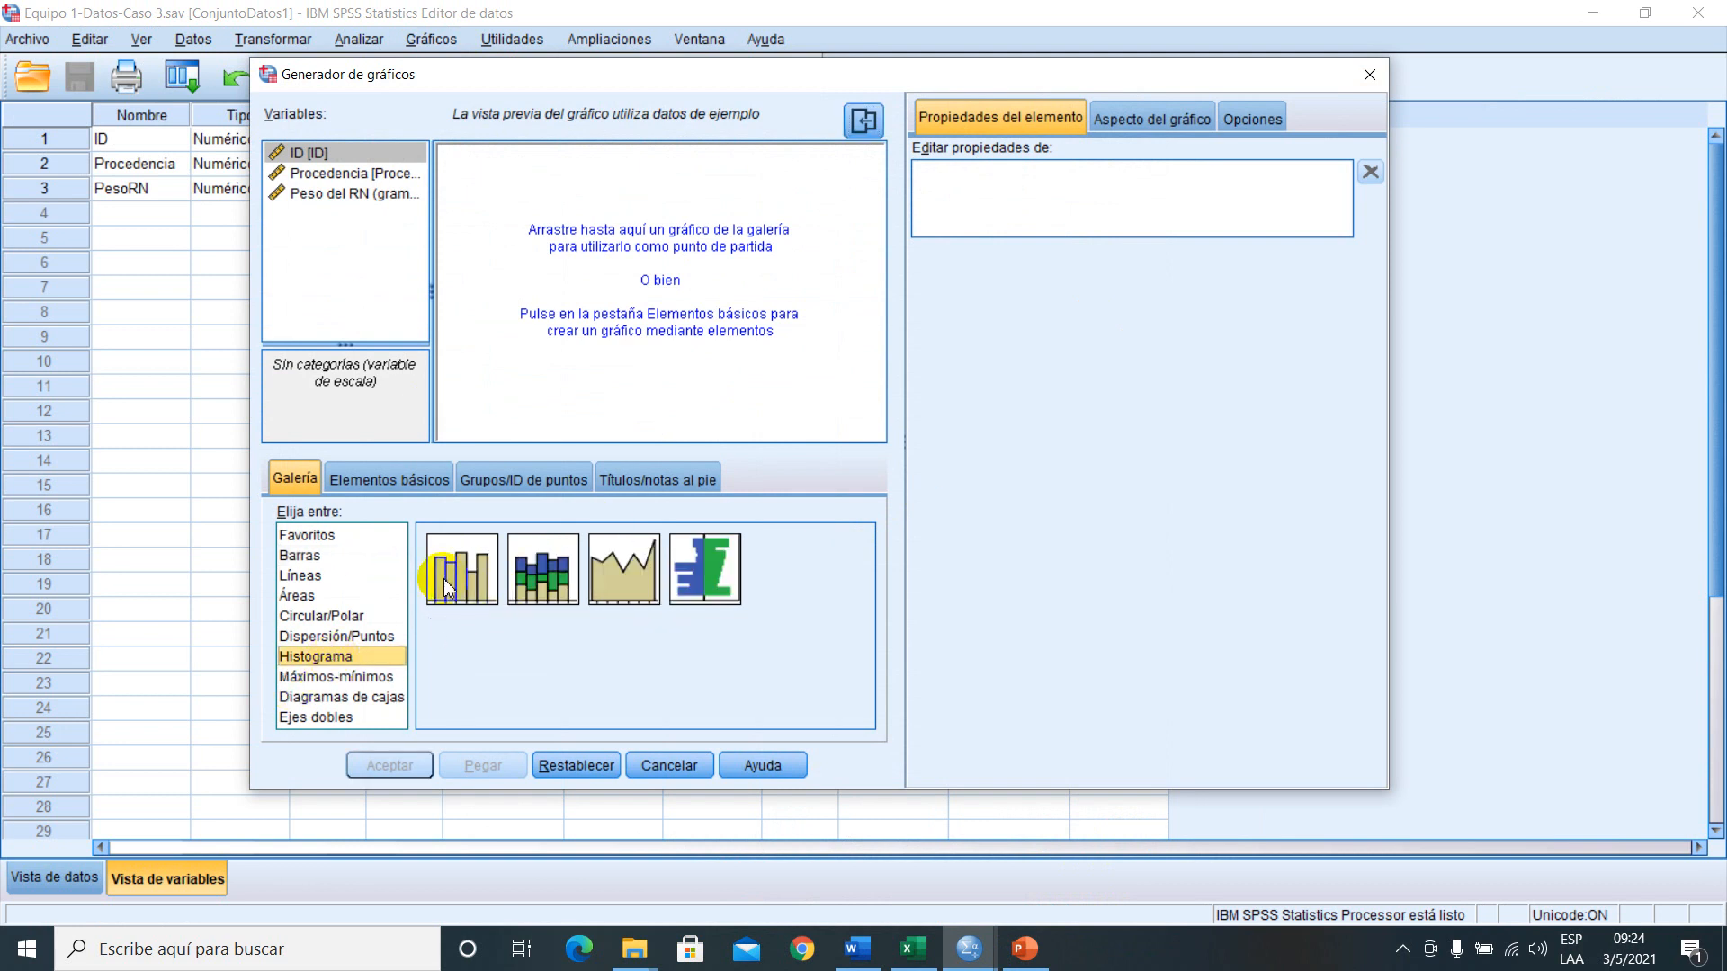
drag(455, 568, 635, 347)
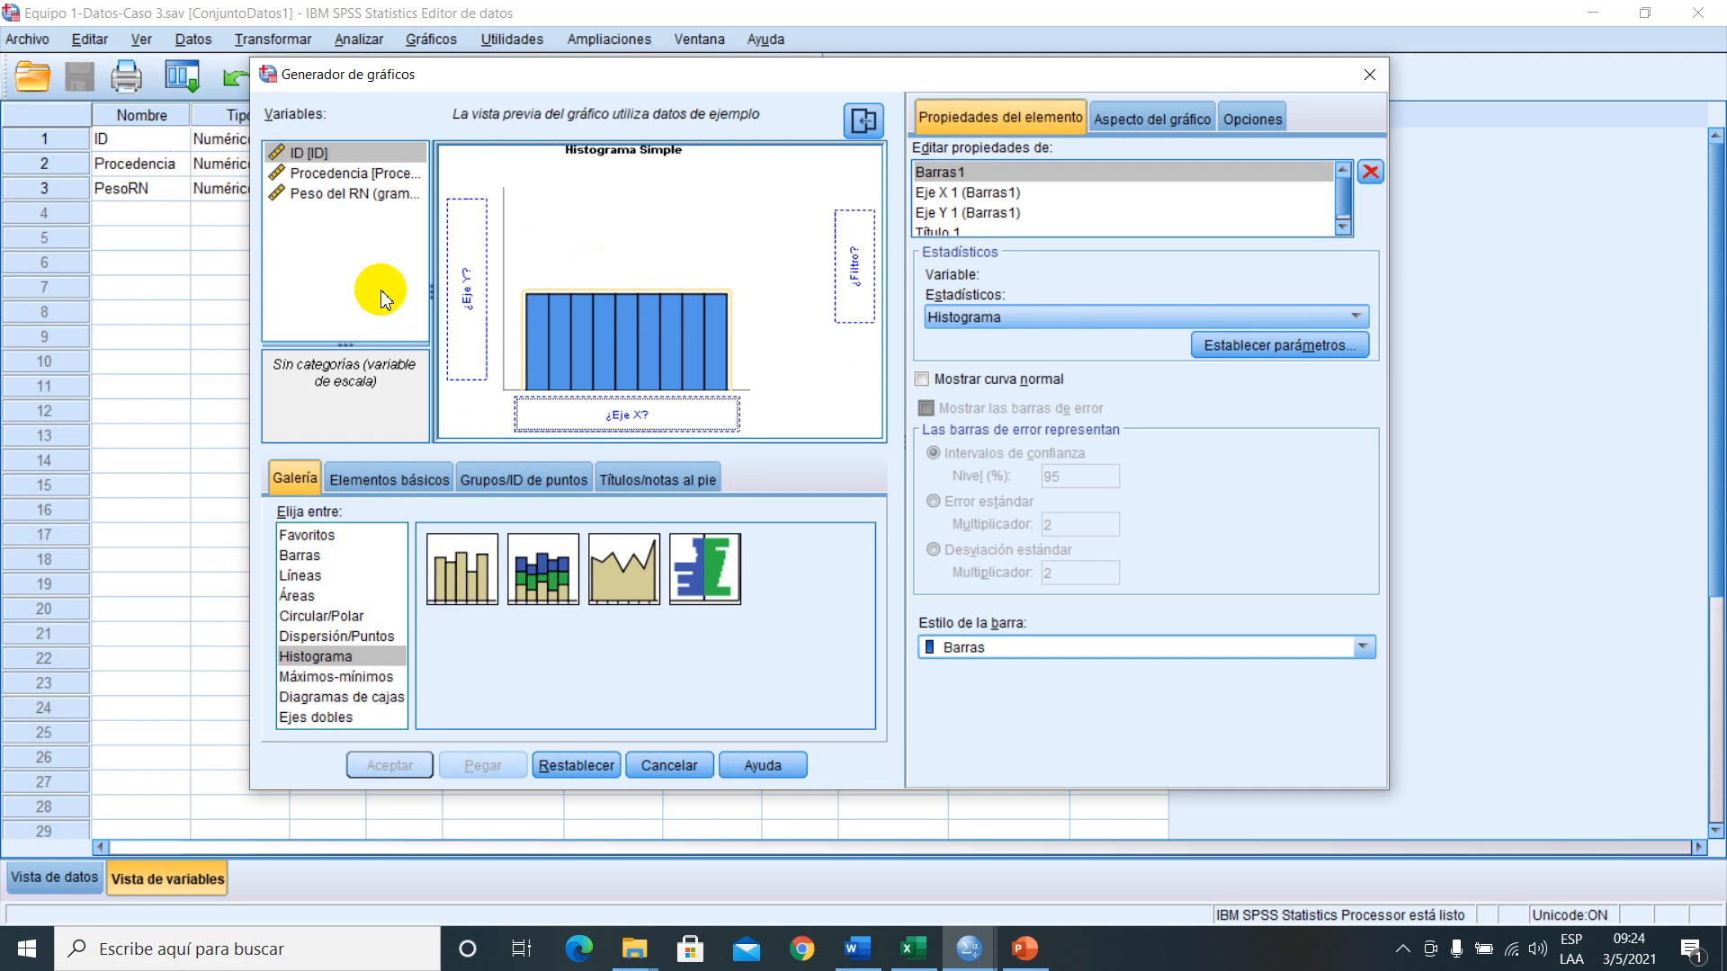
- Assign Peso del RN to the Y axis and Procedencia to the X axis, and generate the histogram
click(349, 195)
drag(335, 211, 462, 353)
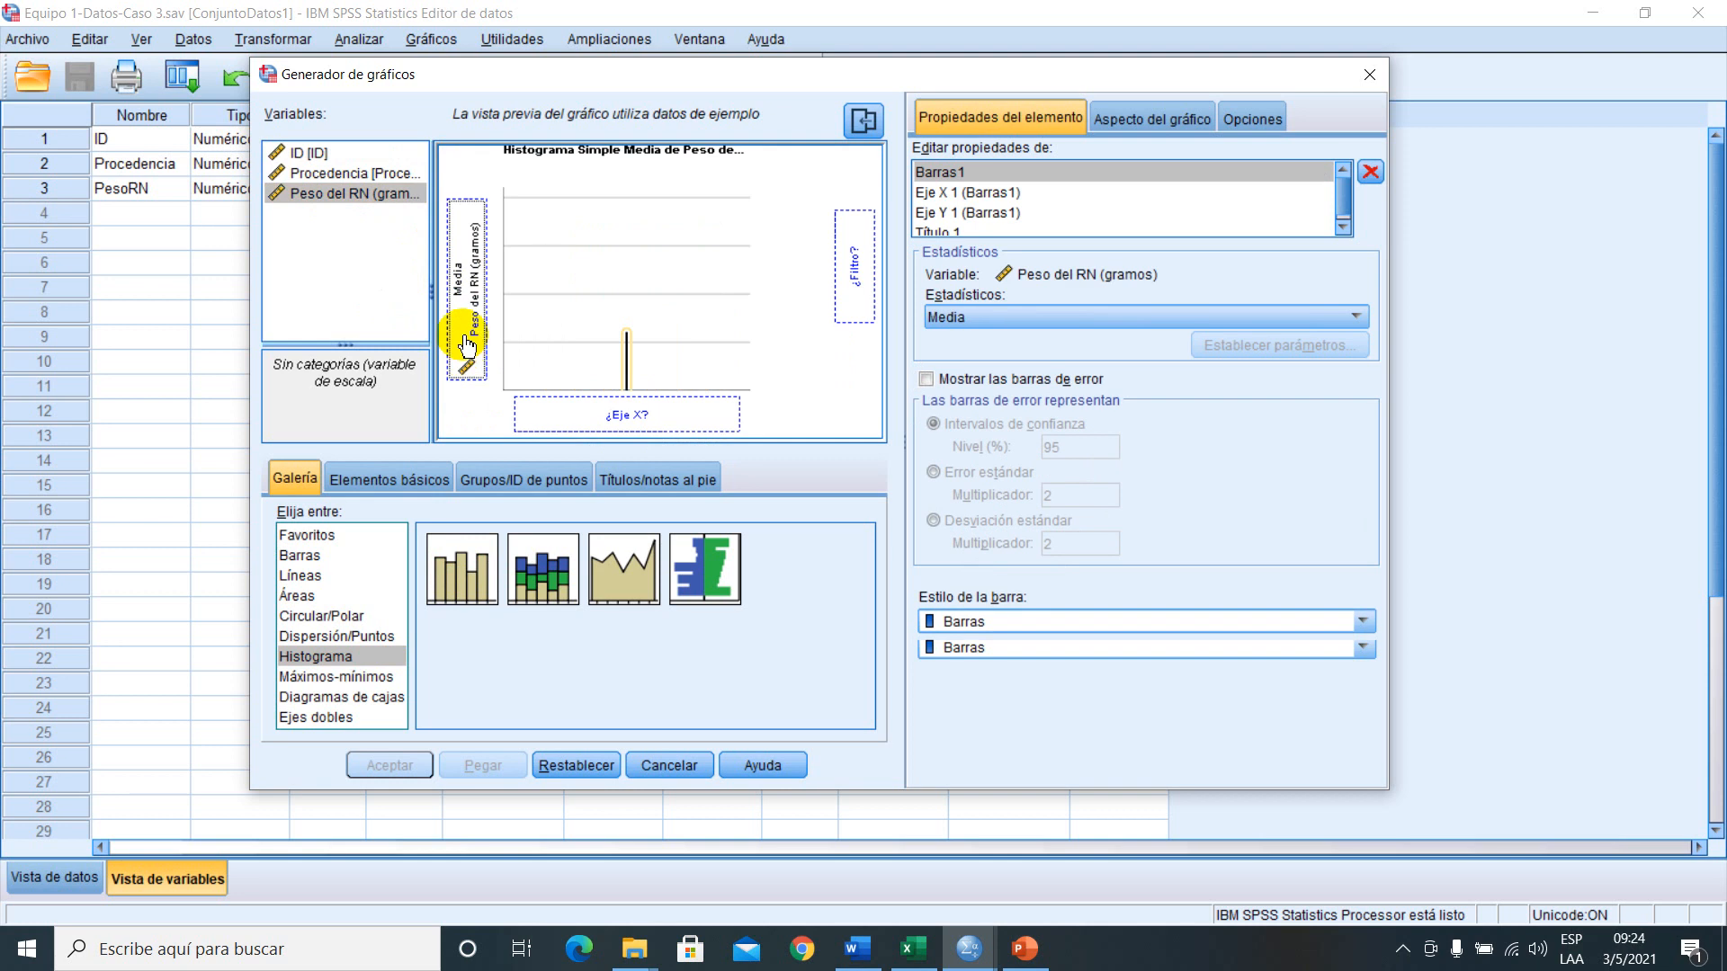
click(387, 173)
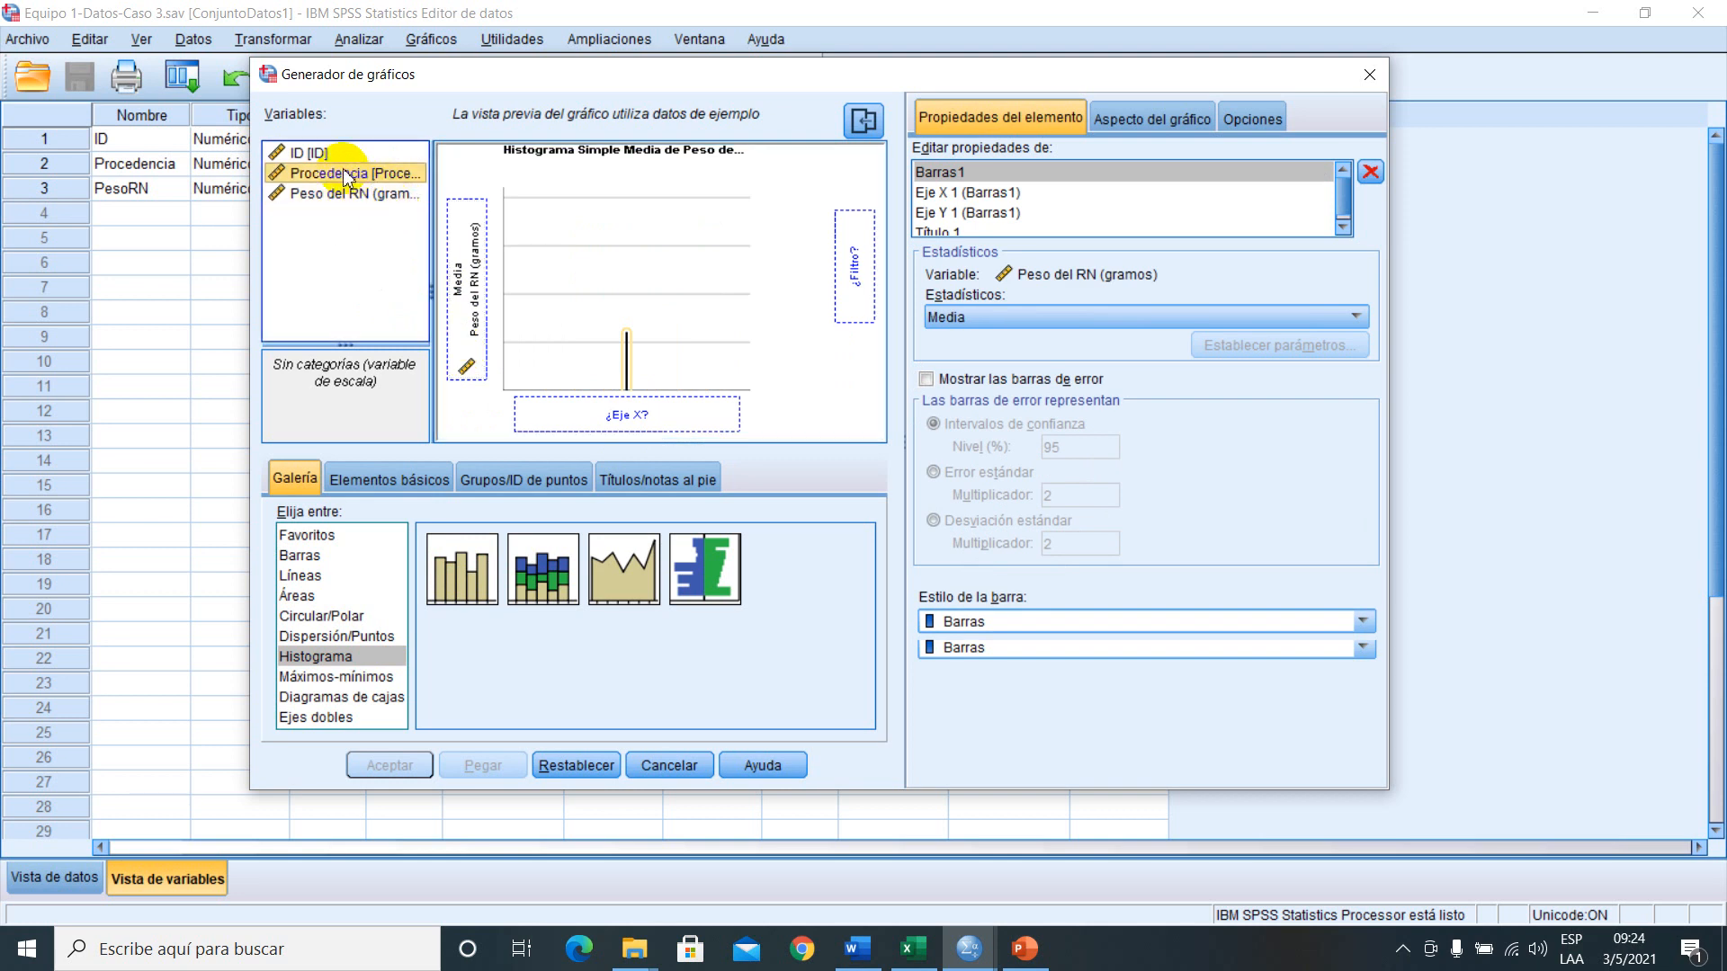
drag(345, 176, 585, 414)
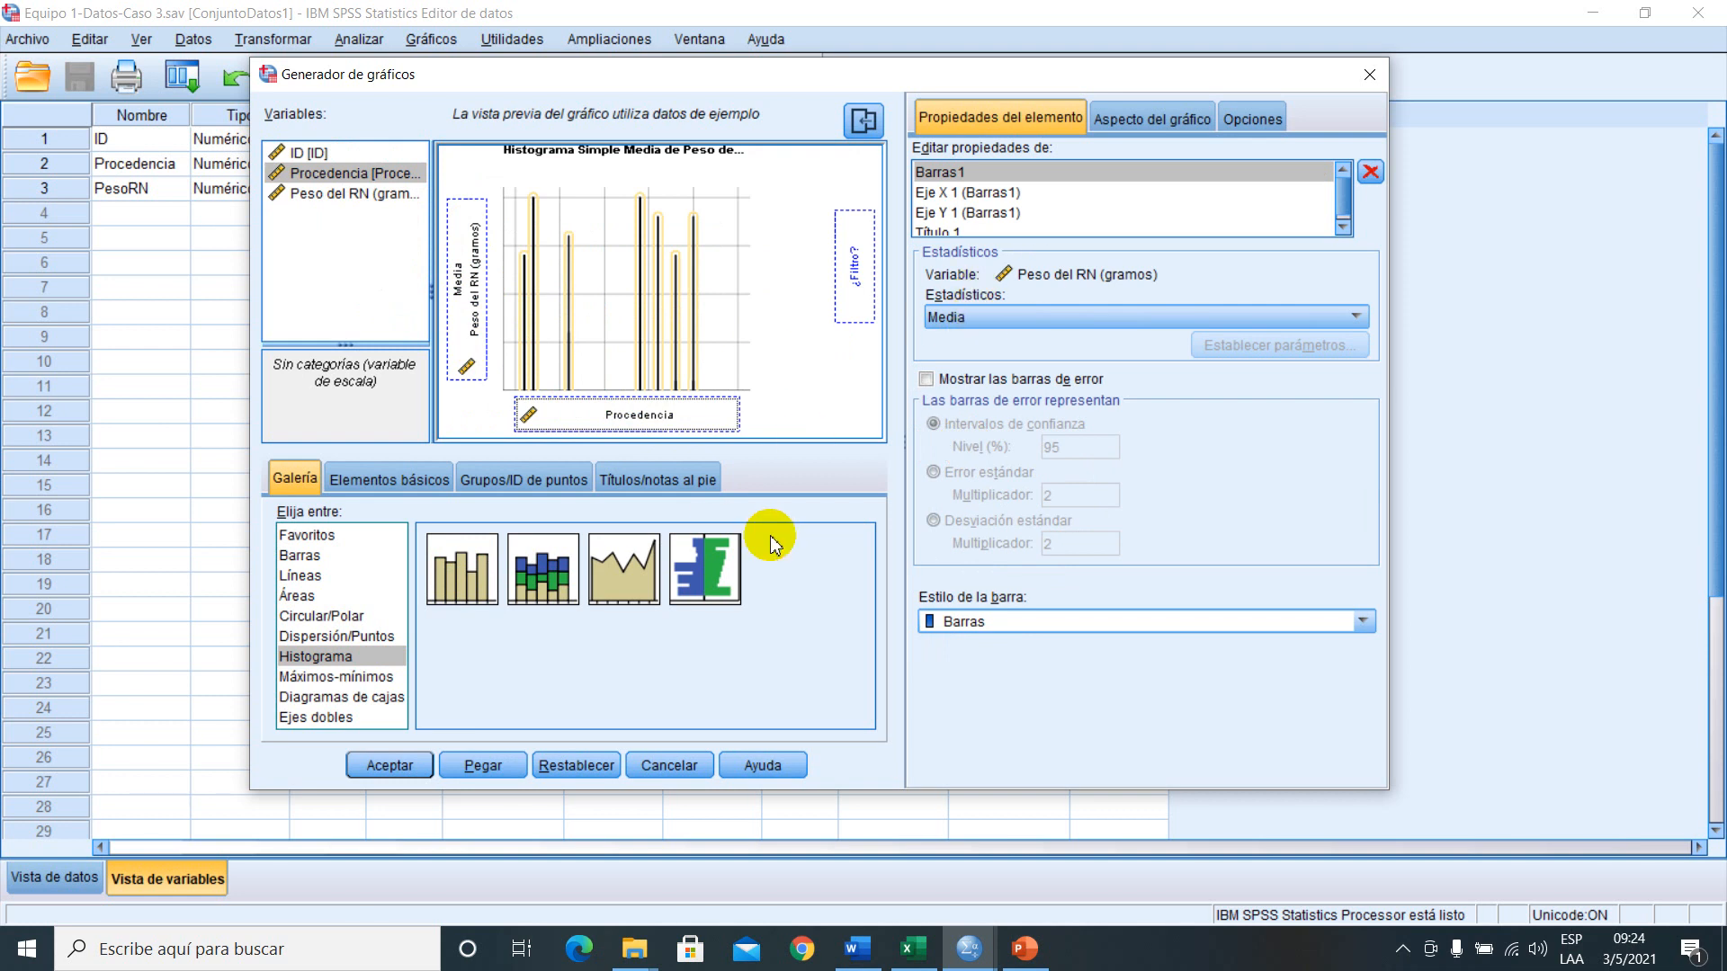
click(402, 769)
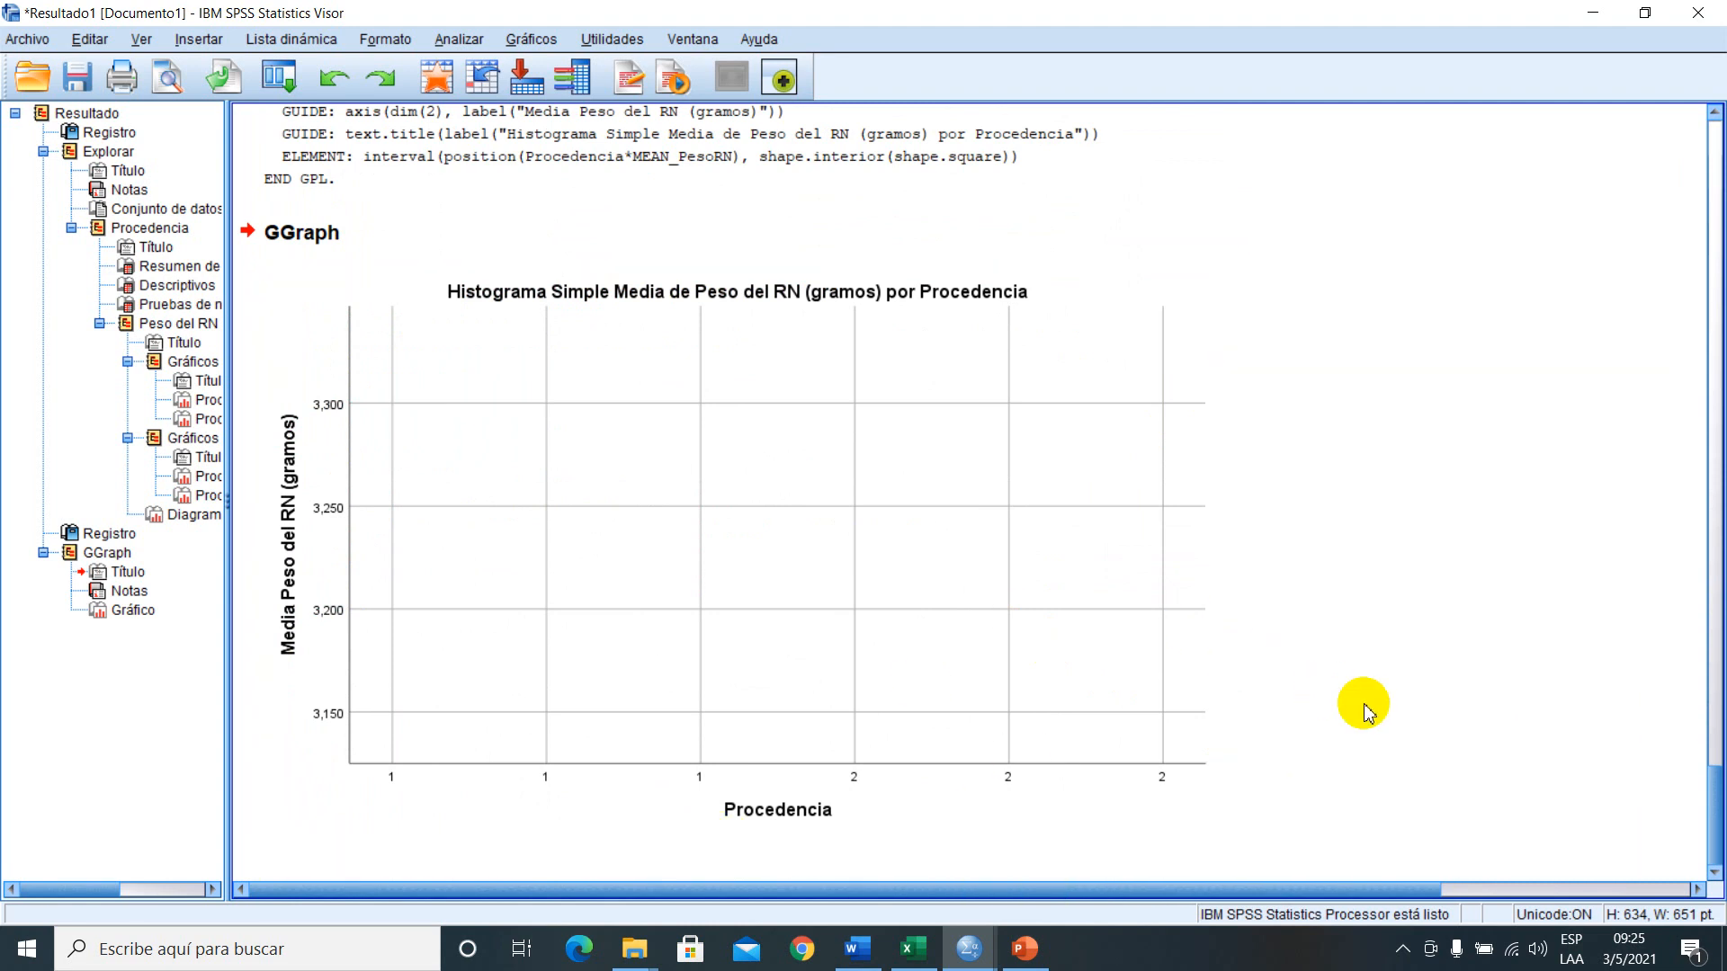
- Inspect the generated histogram and review its axis variables in the Chart Builder without changing them
scroll(1363, 710, up, 3)
scroll(1363, 710, down, 3)
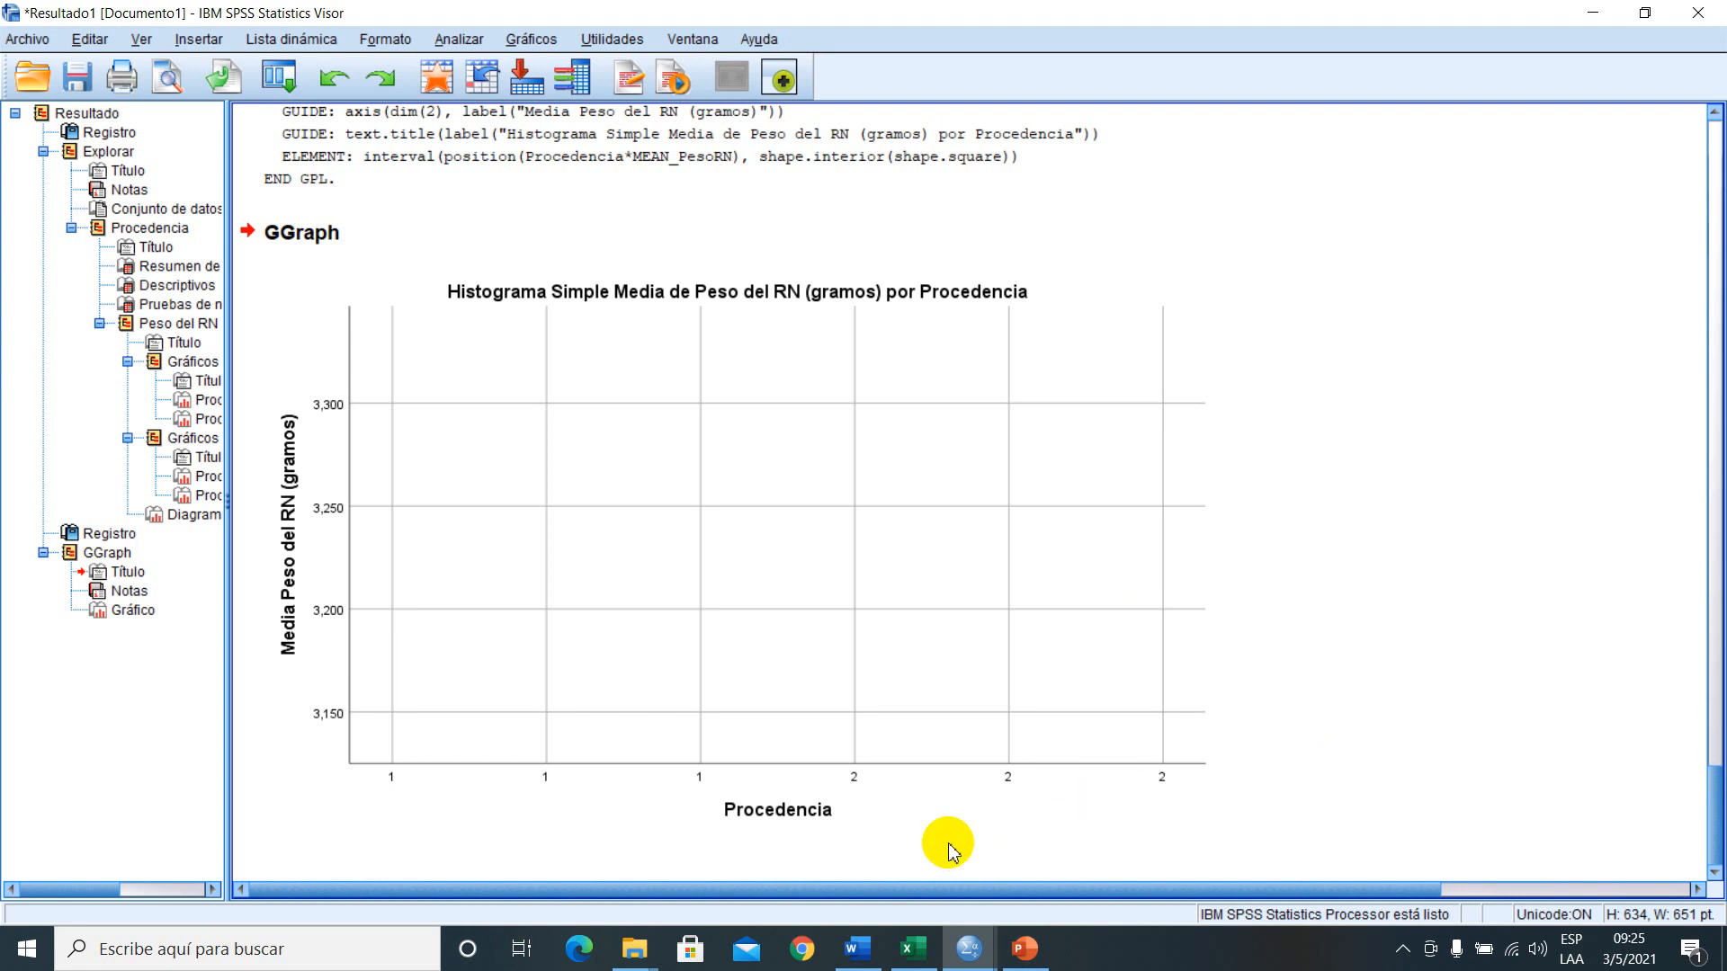
mouse_move(969, 949)
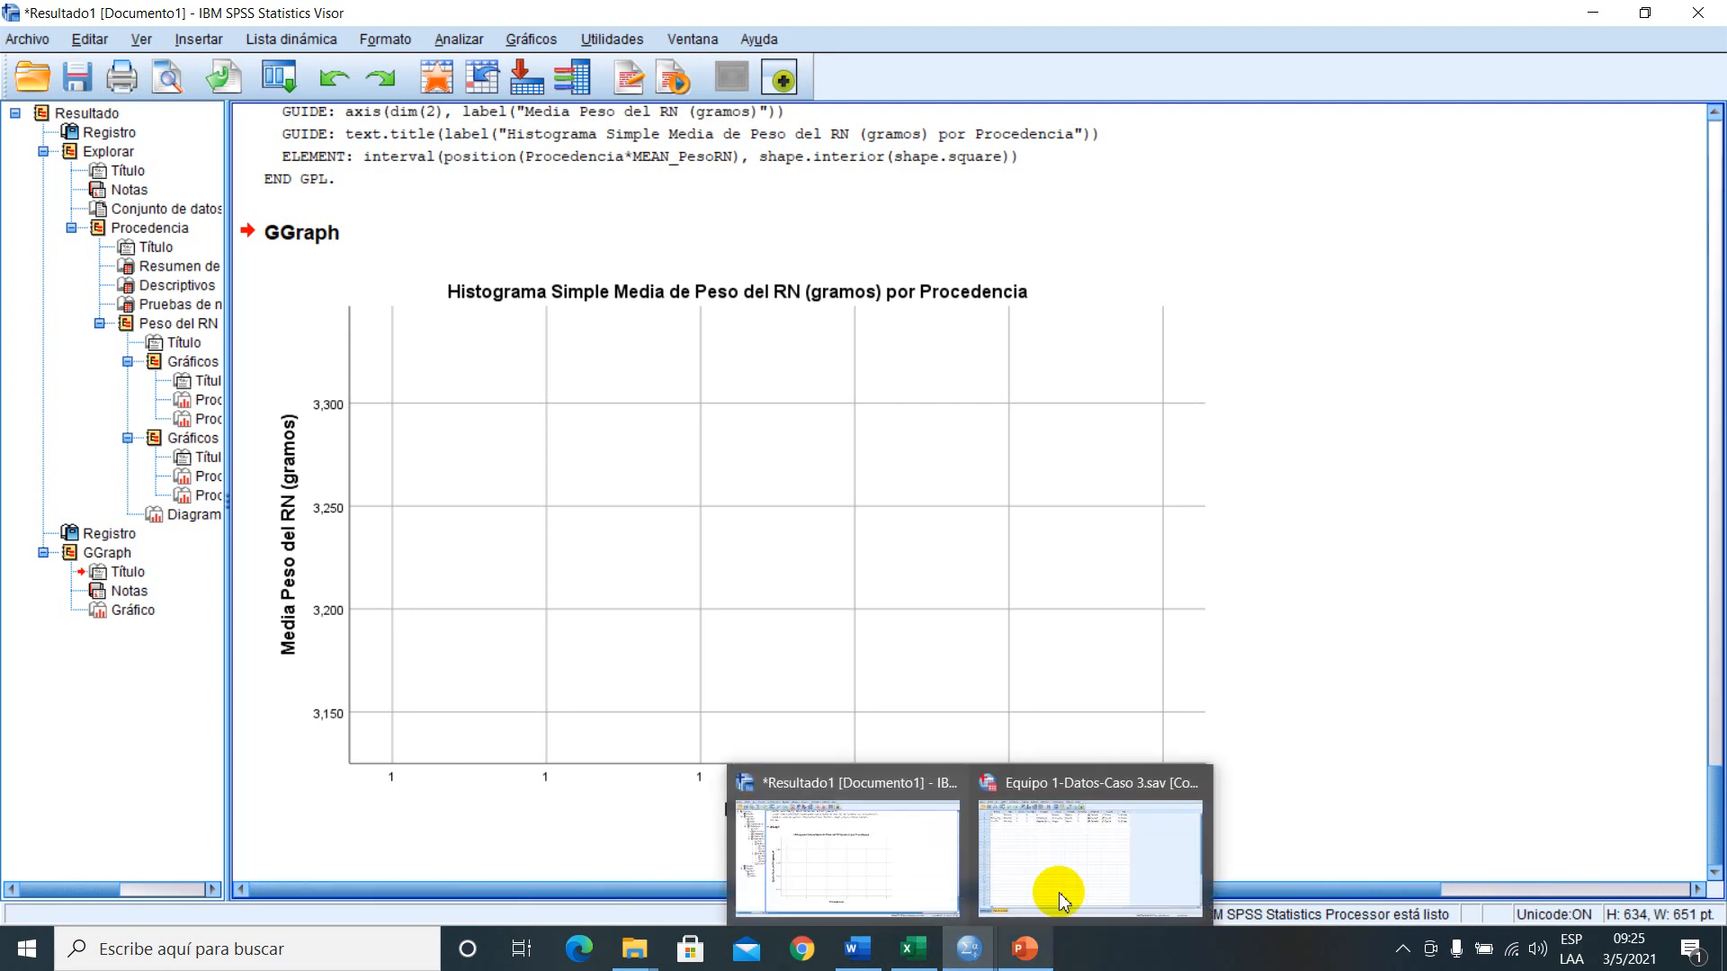
click(862, 872)
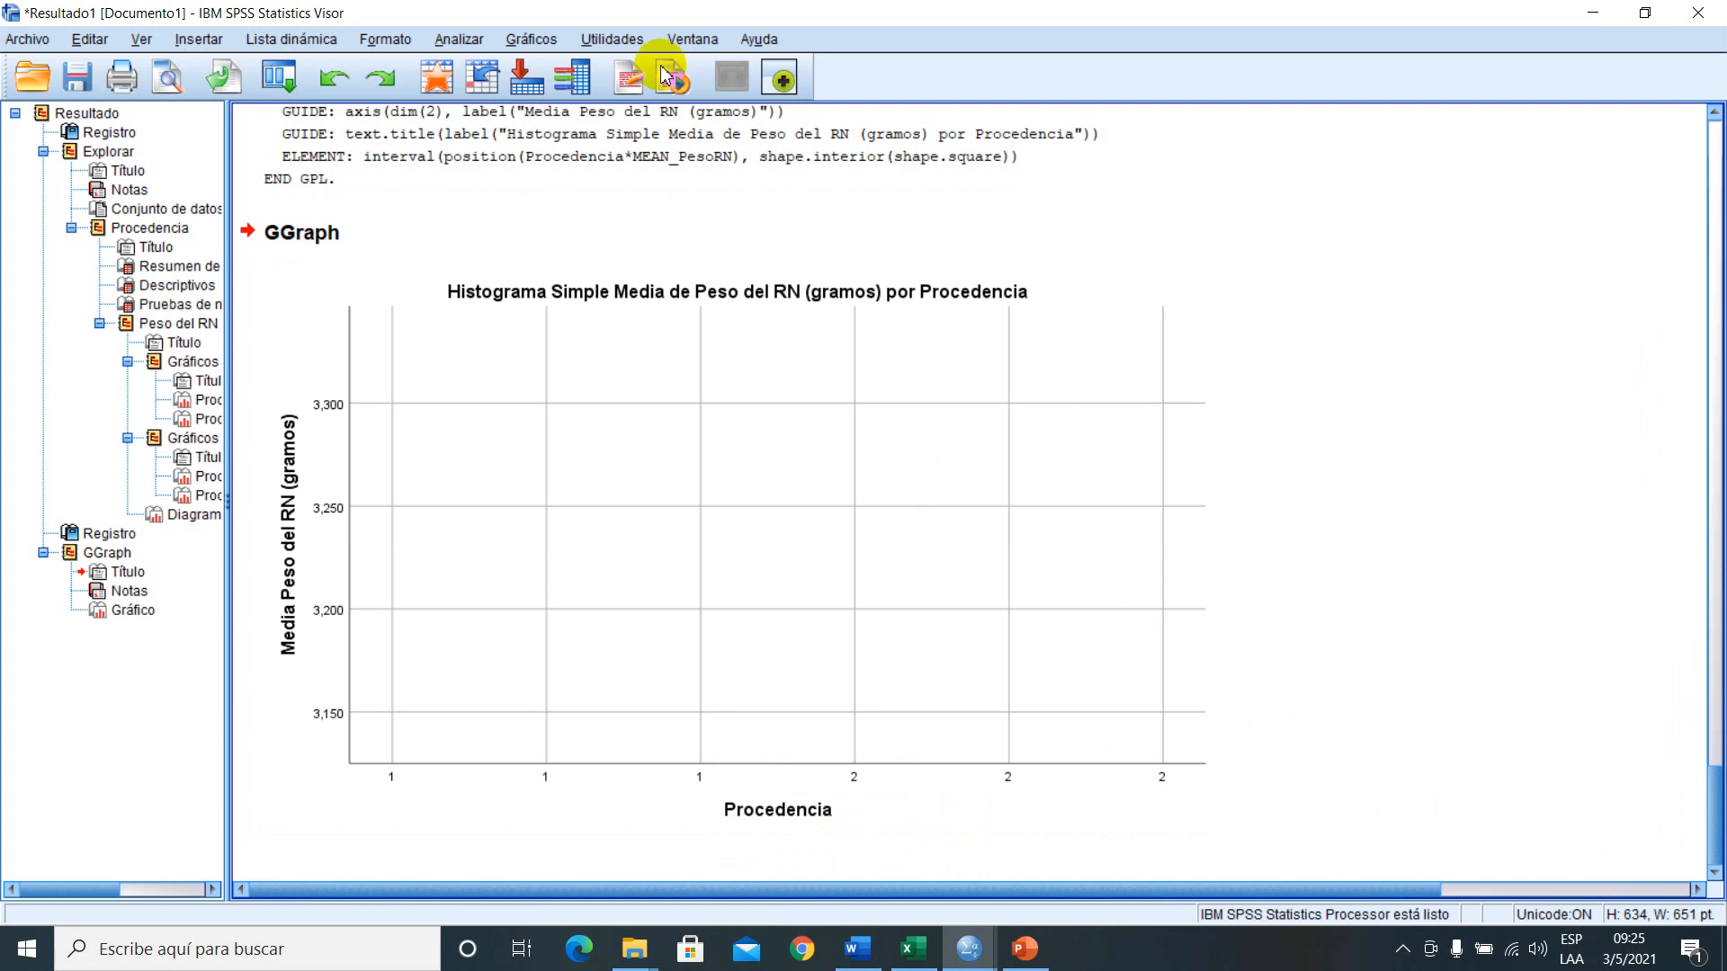
click(530, 39)
click(644, 72)
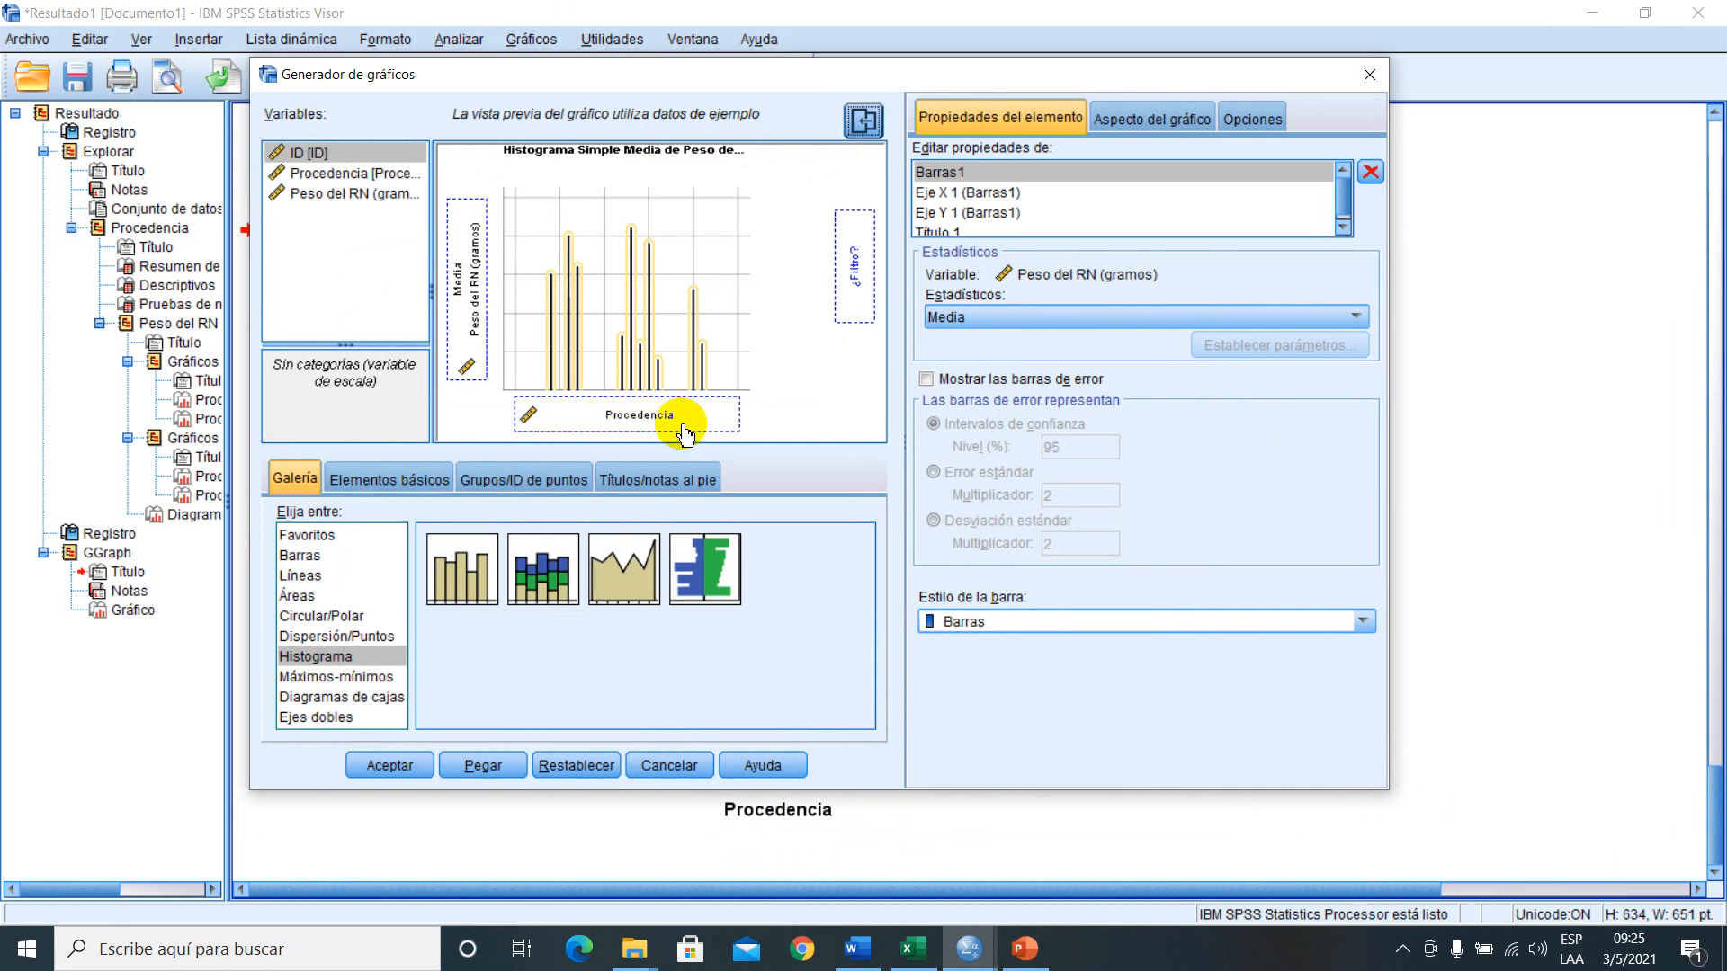
click(1369, 77)
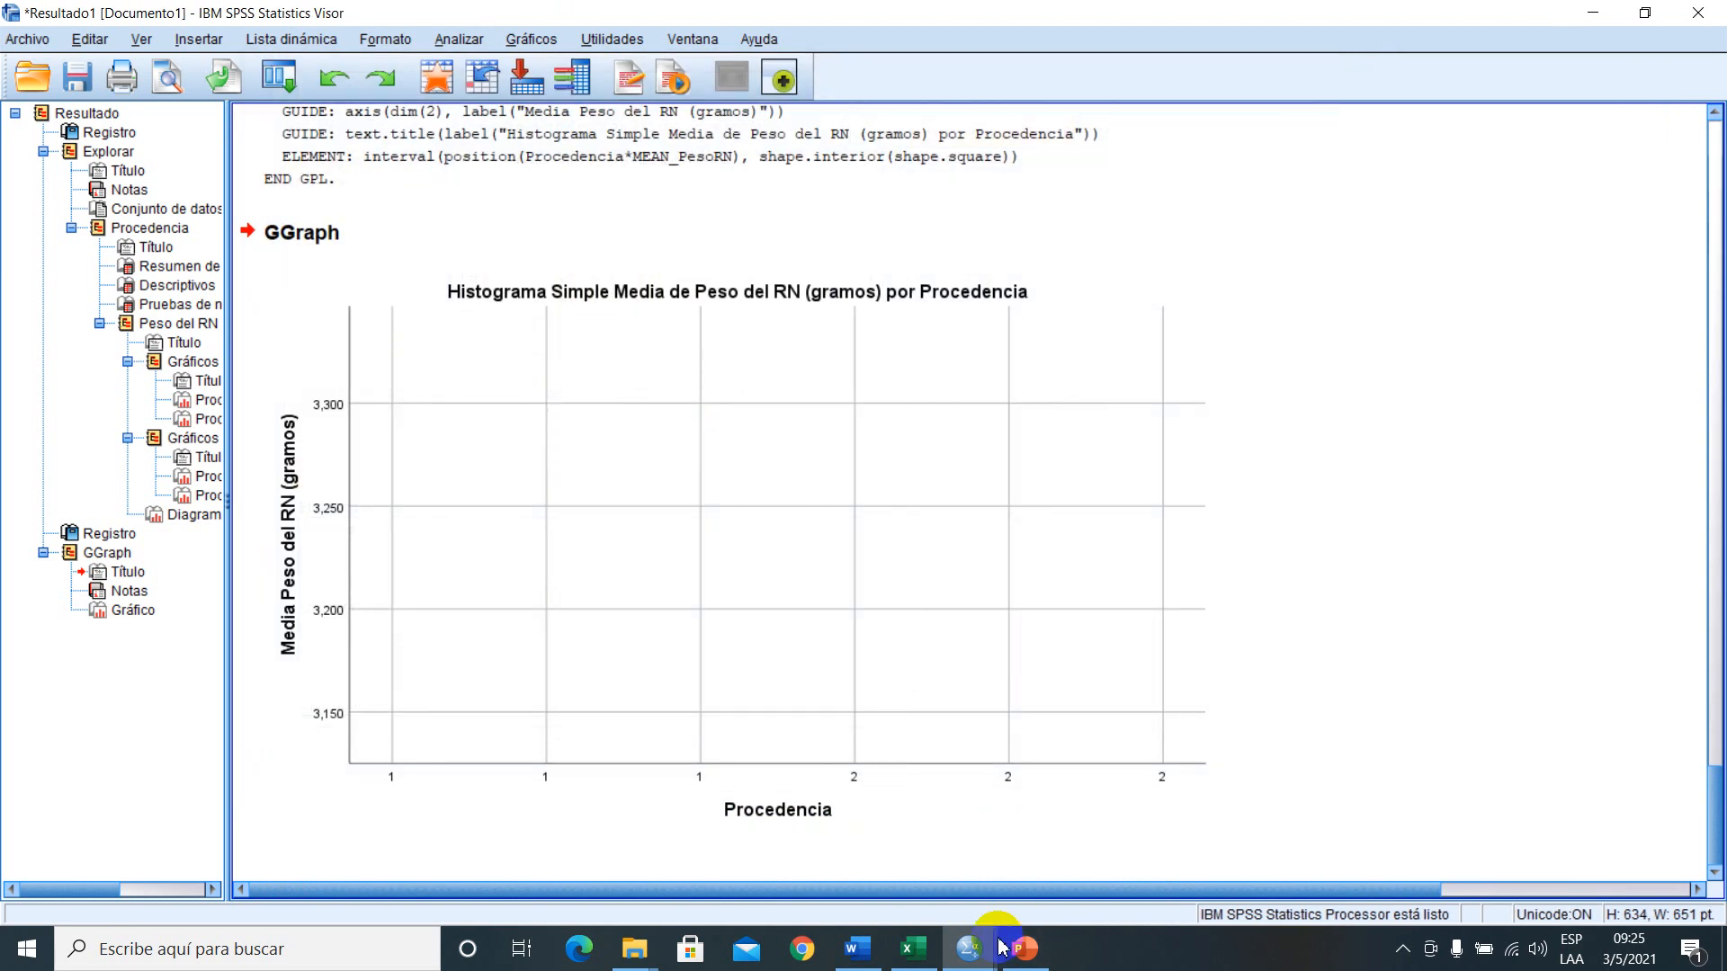
- Switch to the data editor's variable list and set the measurement level of Procedencia to Nominal
mouse_move(970, 962)
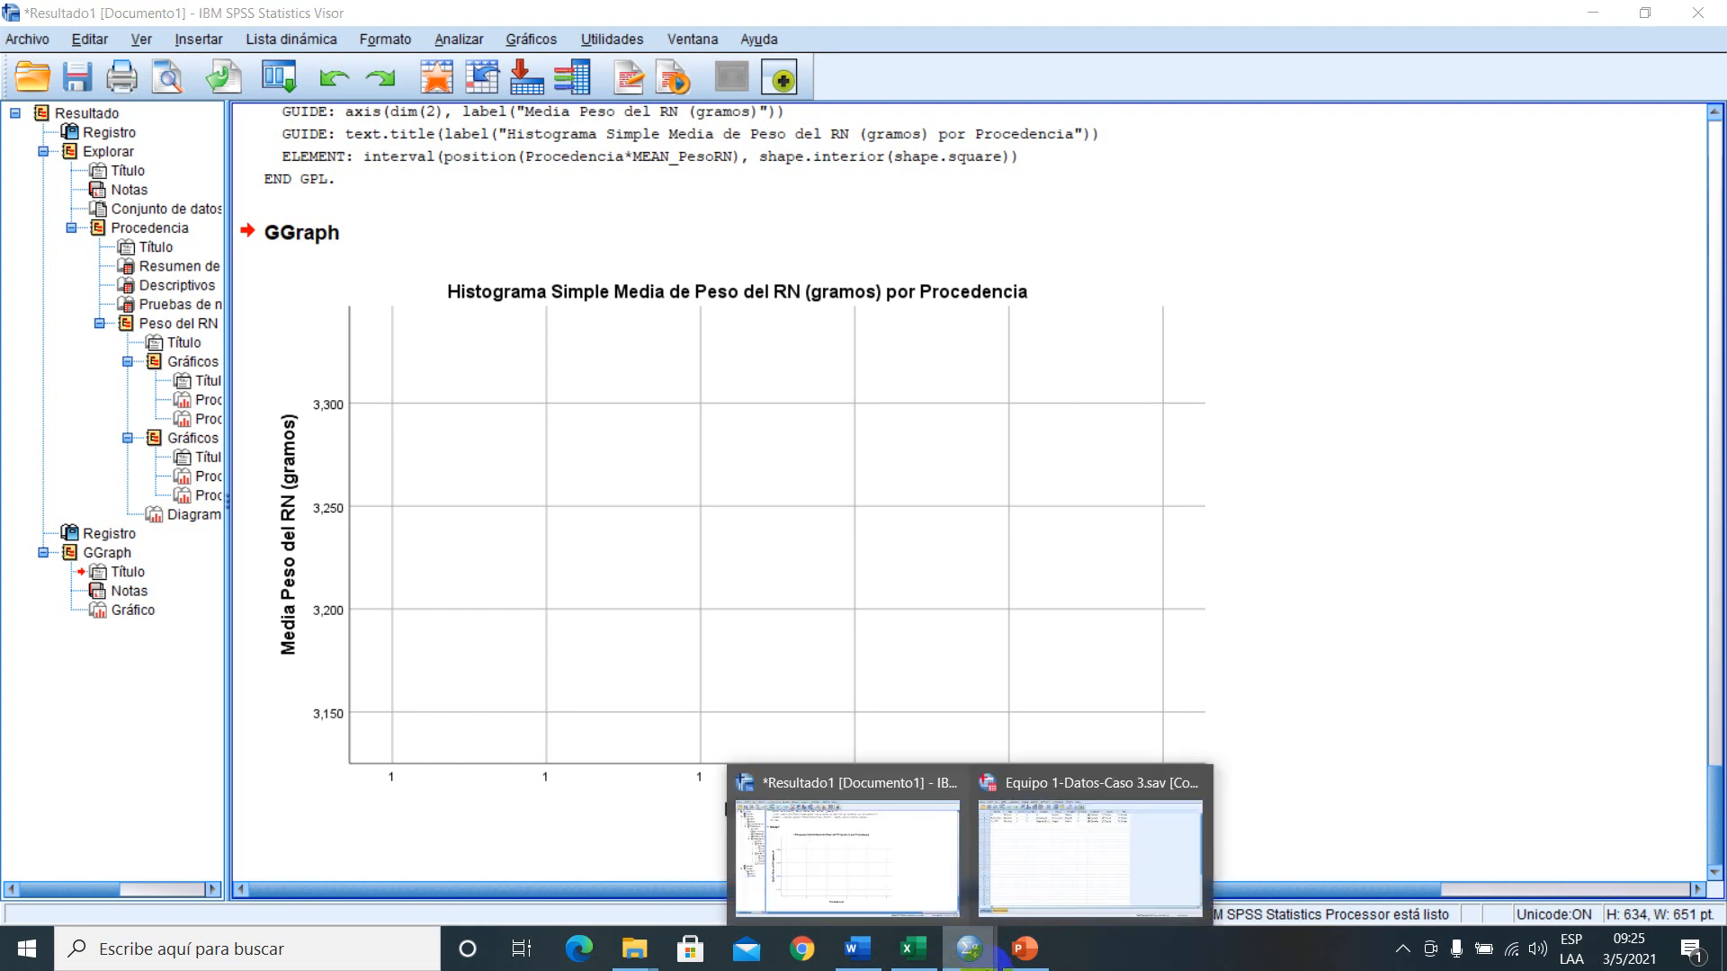
click(1048, 845)
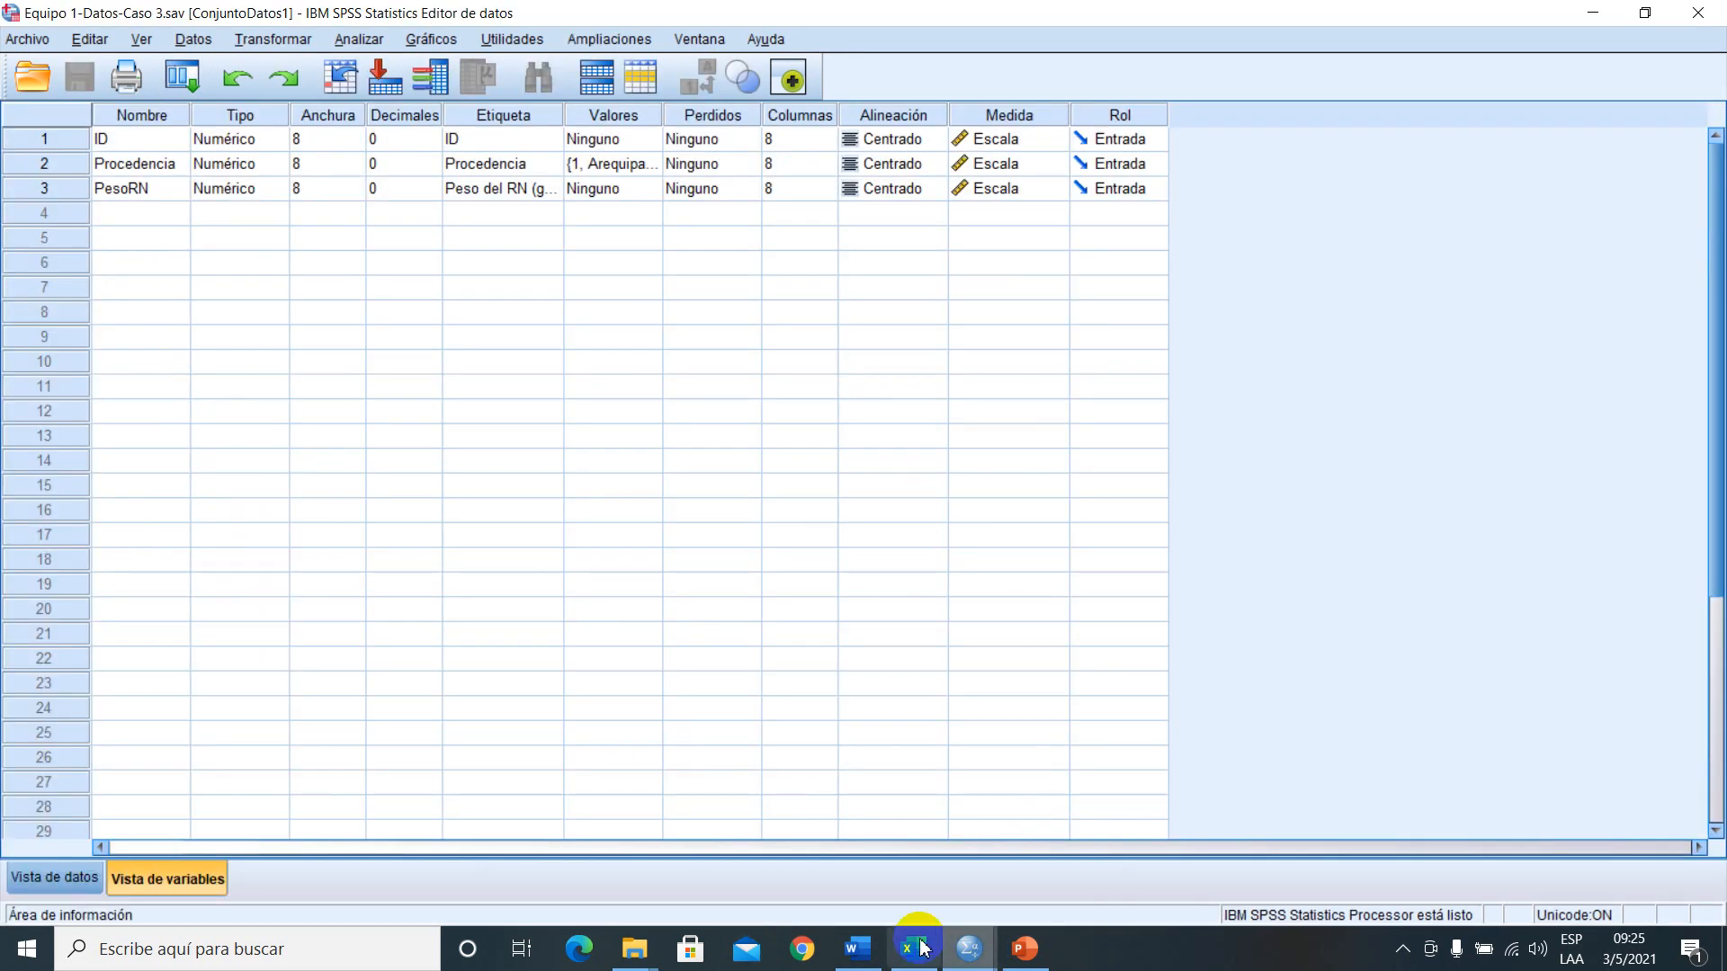
click(1067, 164)
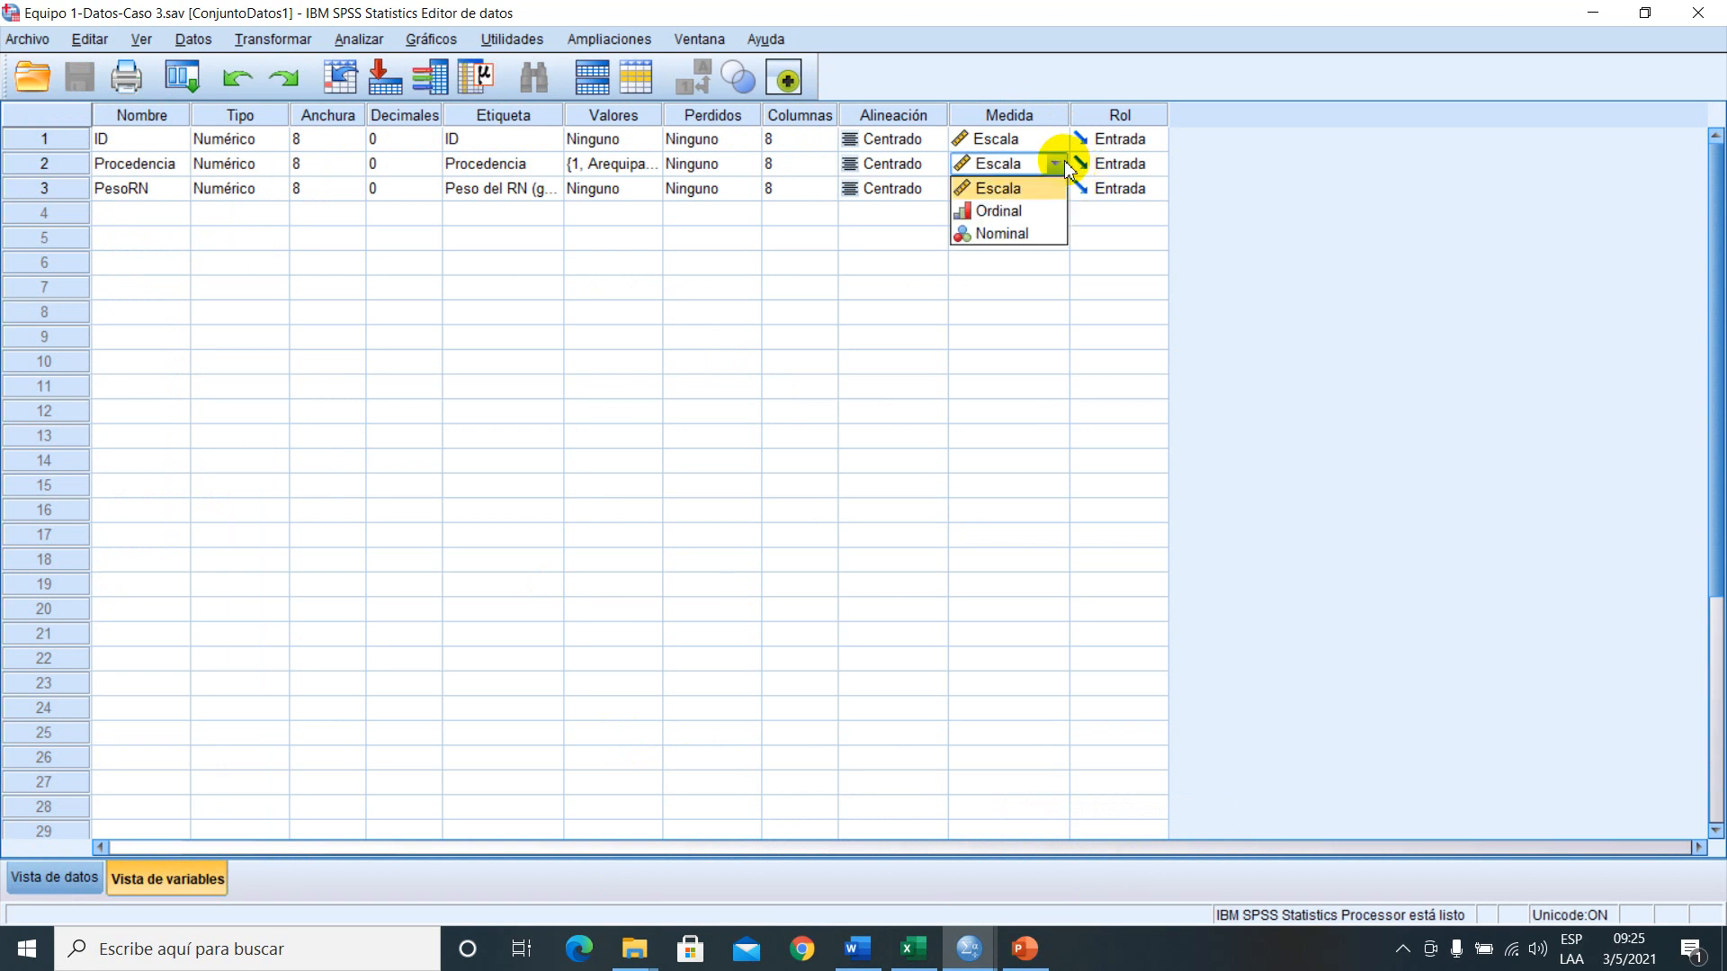
click(1009, 236)
click(950, 259)
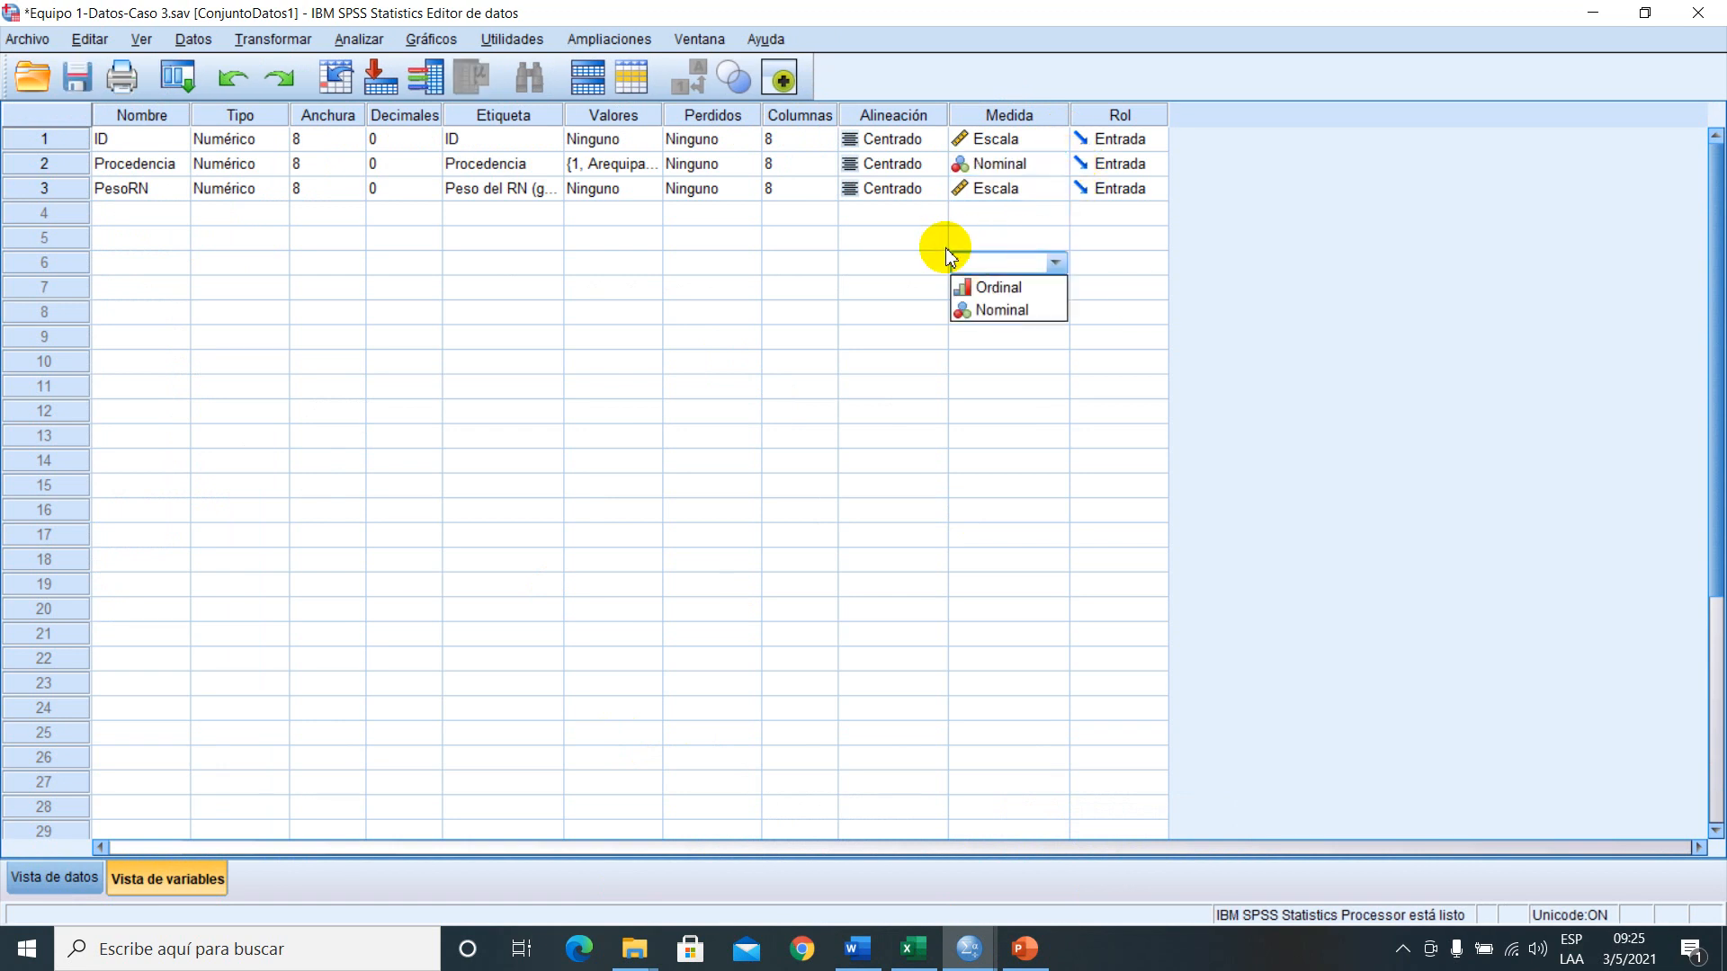
click(1059, 264)
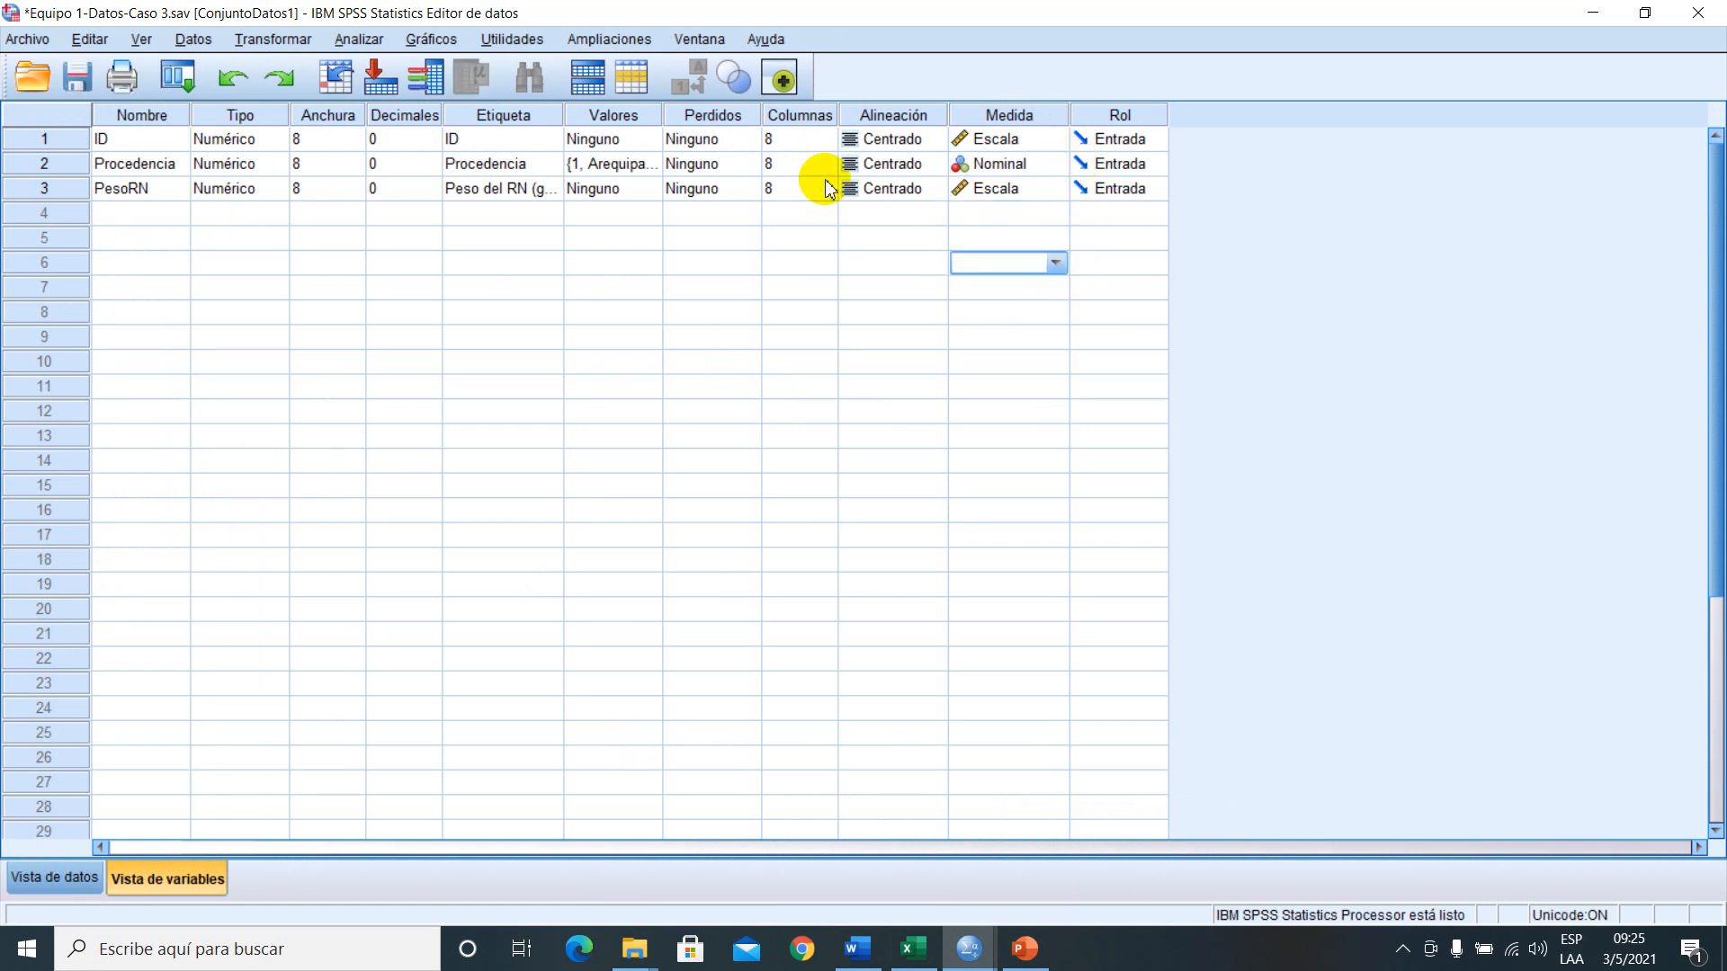
- Check the value labels of Procedencia, then reset the Chart Builder and start a new simple histogram
click(649, 163)
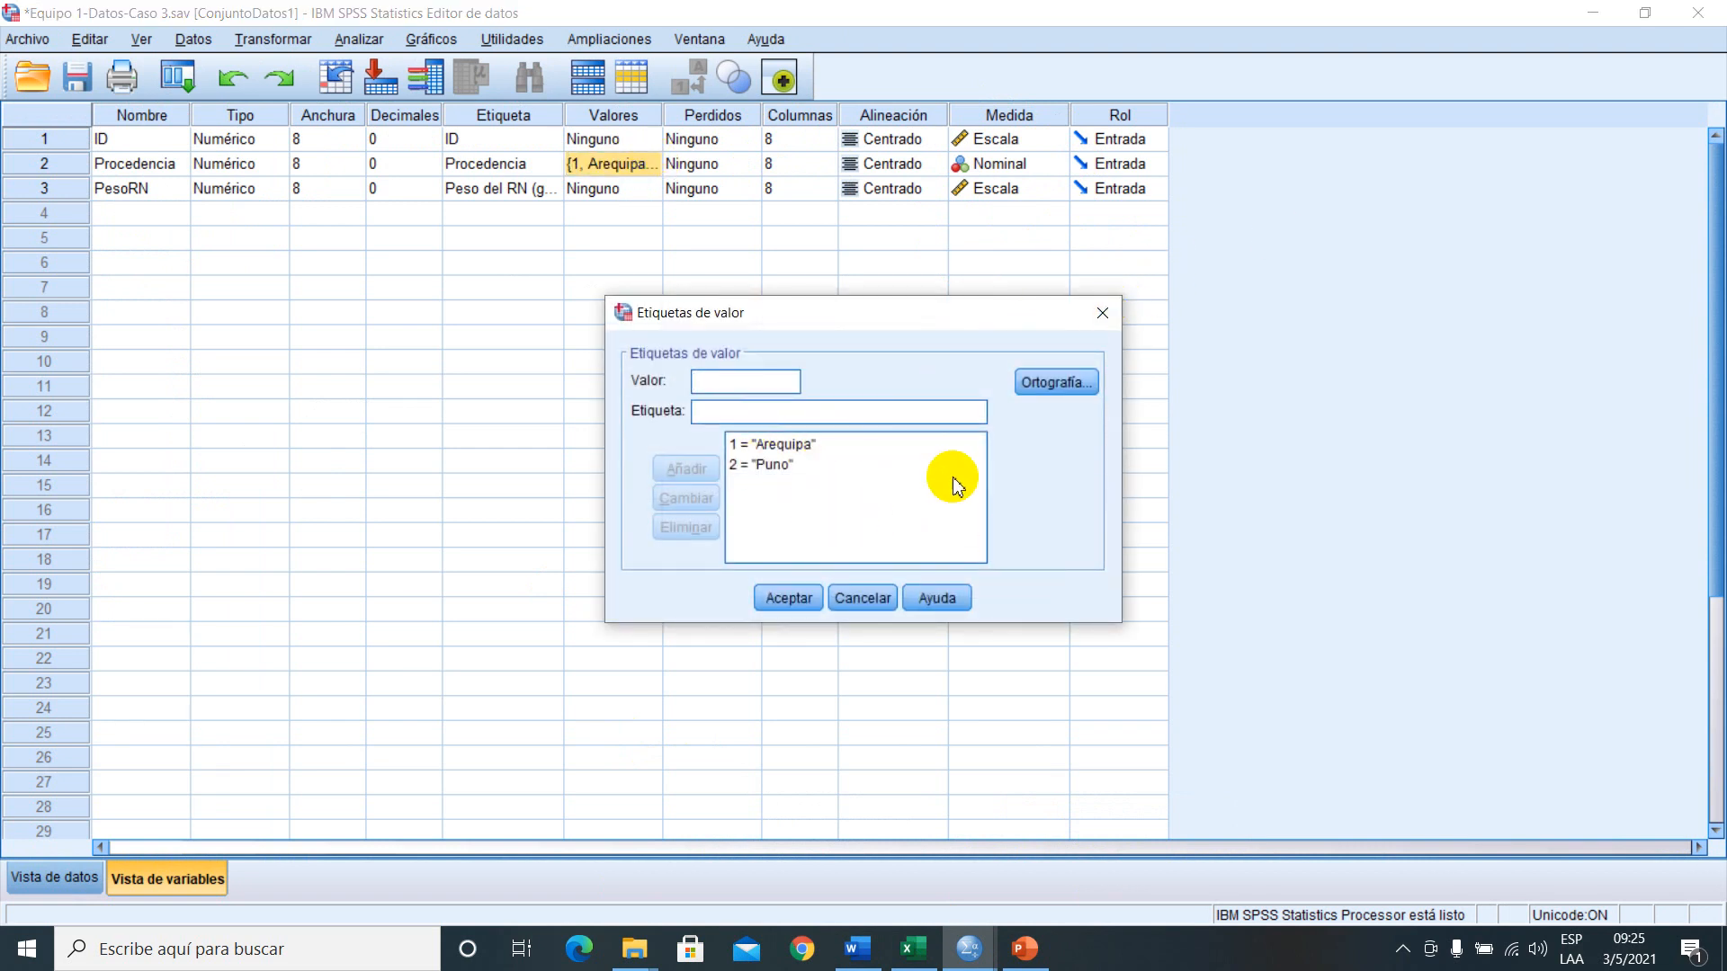
click(1101, 313)
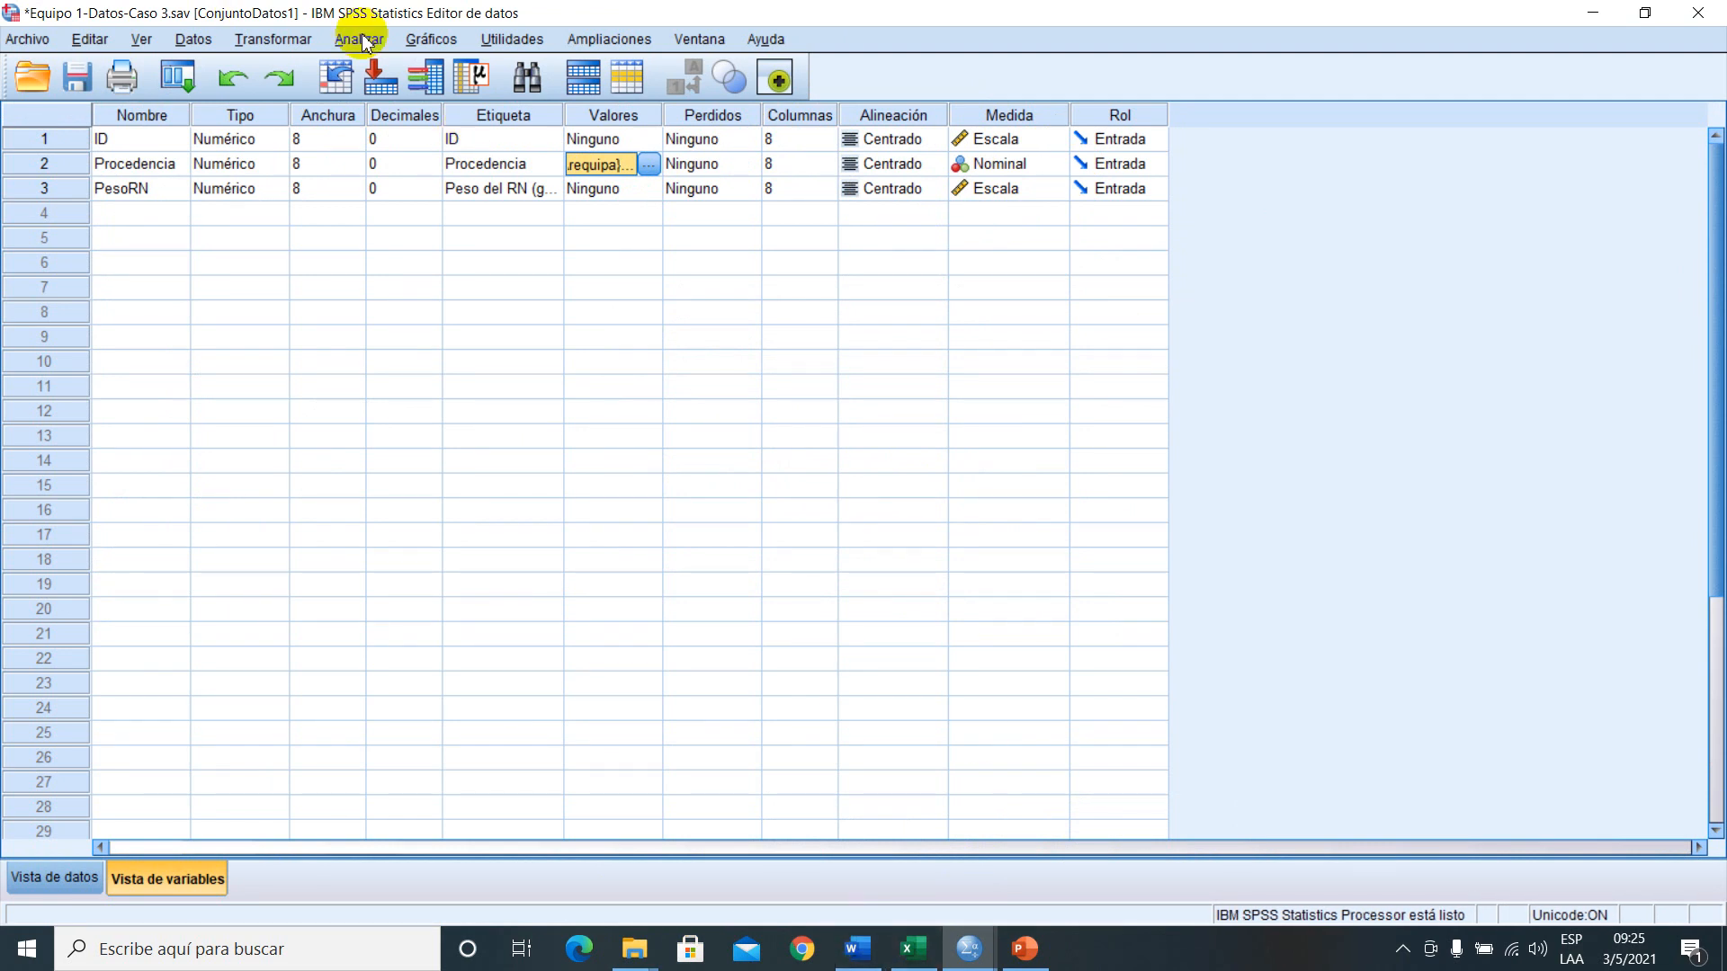
click(441, 44)
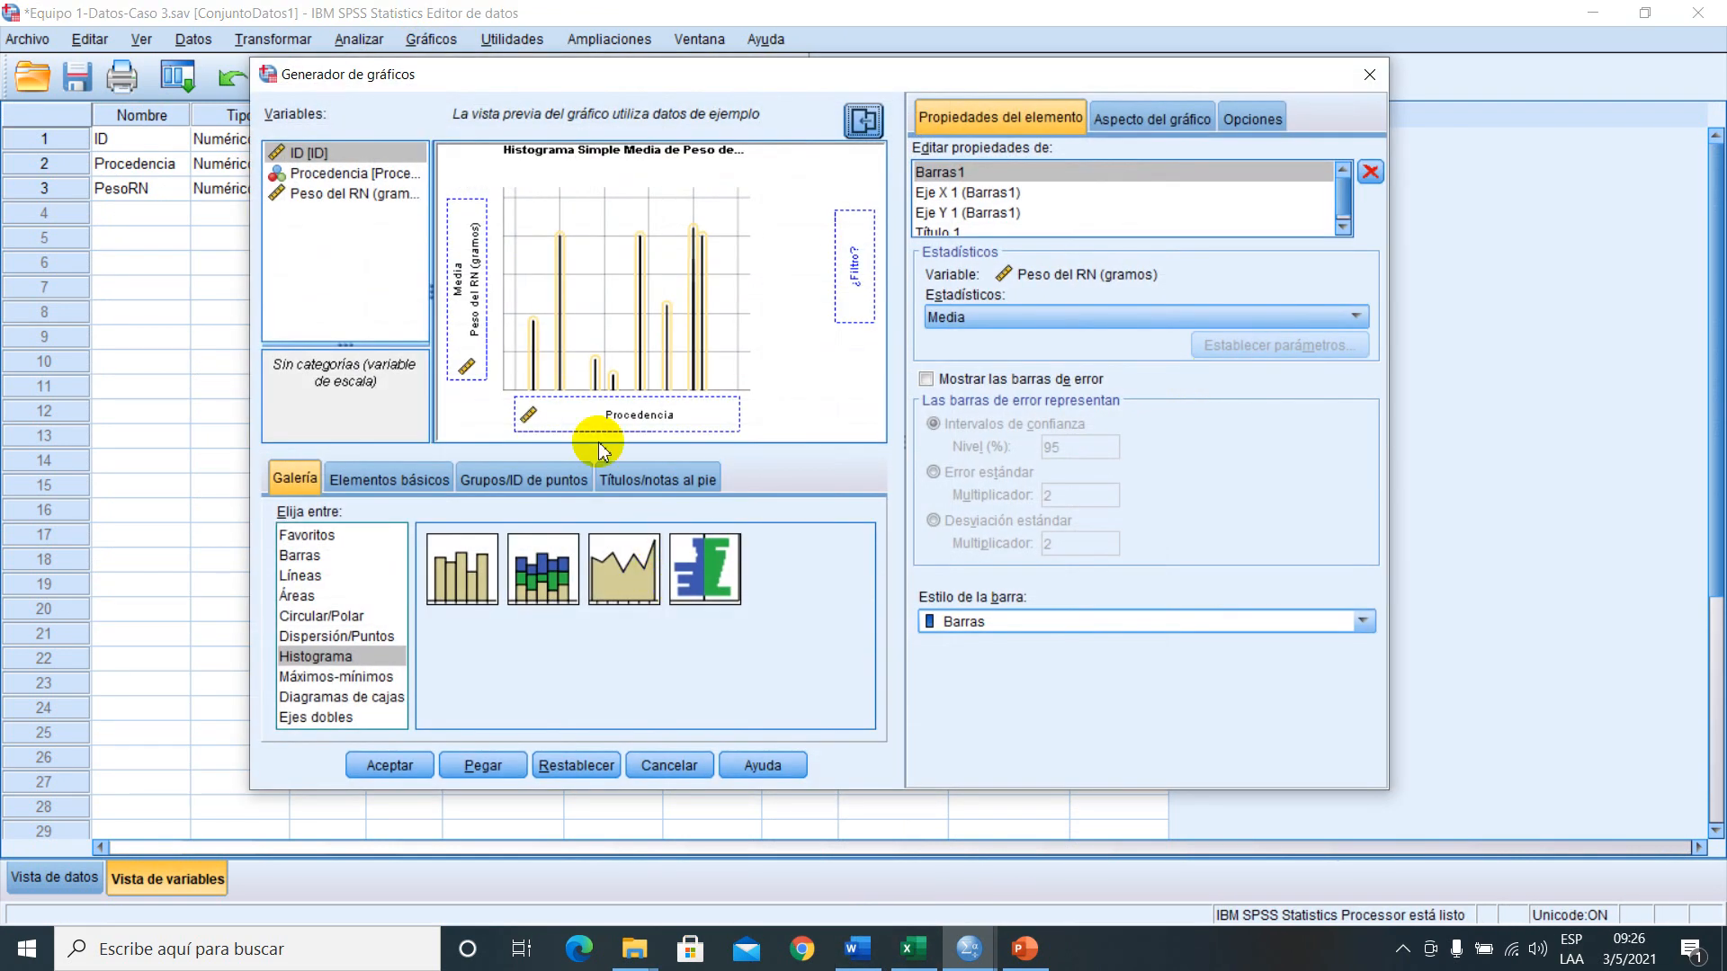
click(576, 765)
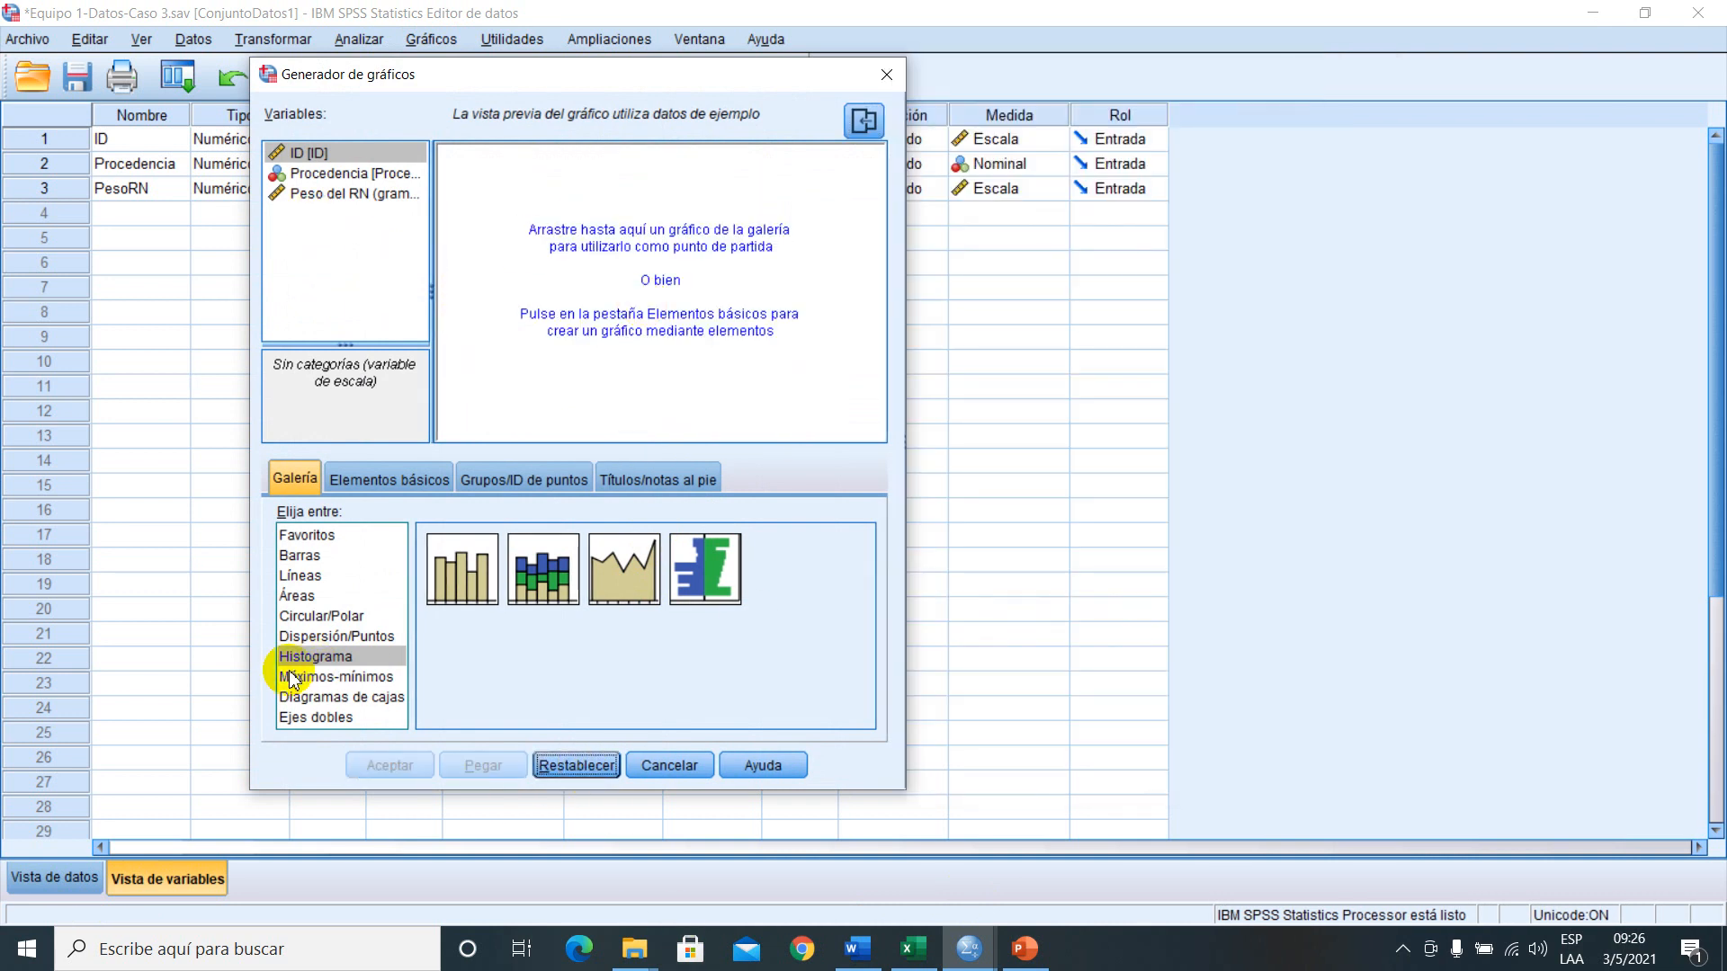
drag(452, 591, 516, 412)
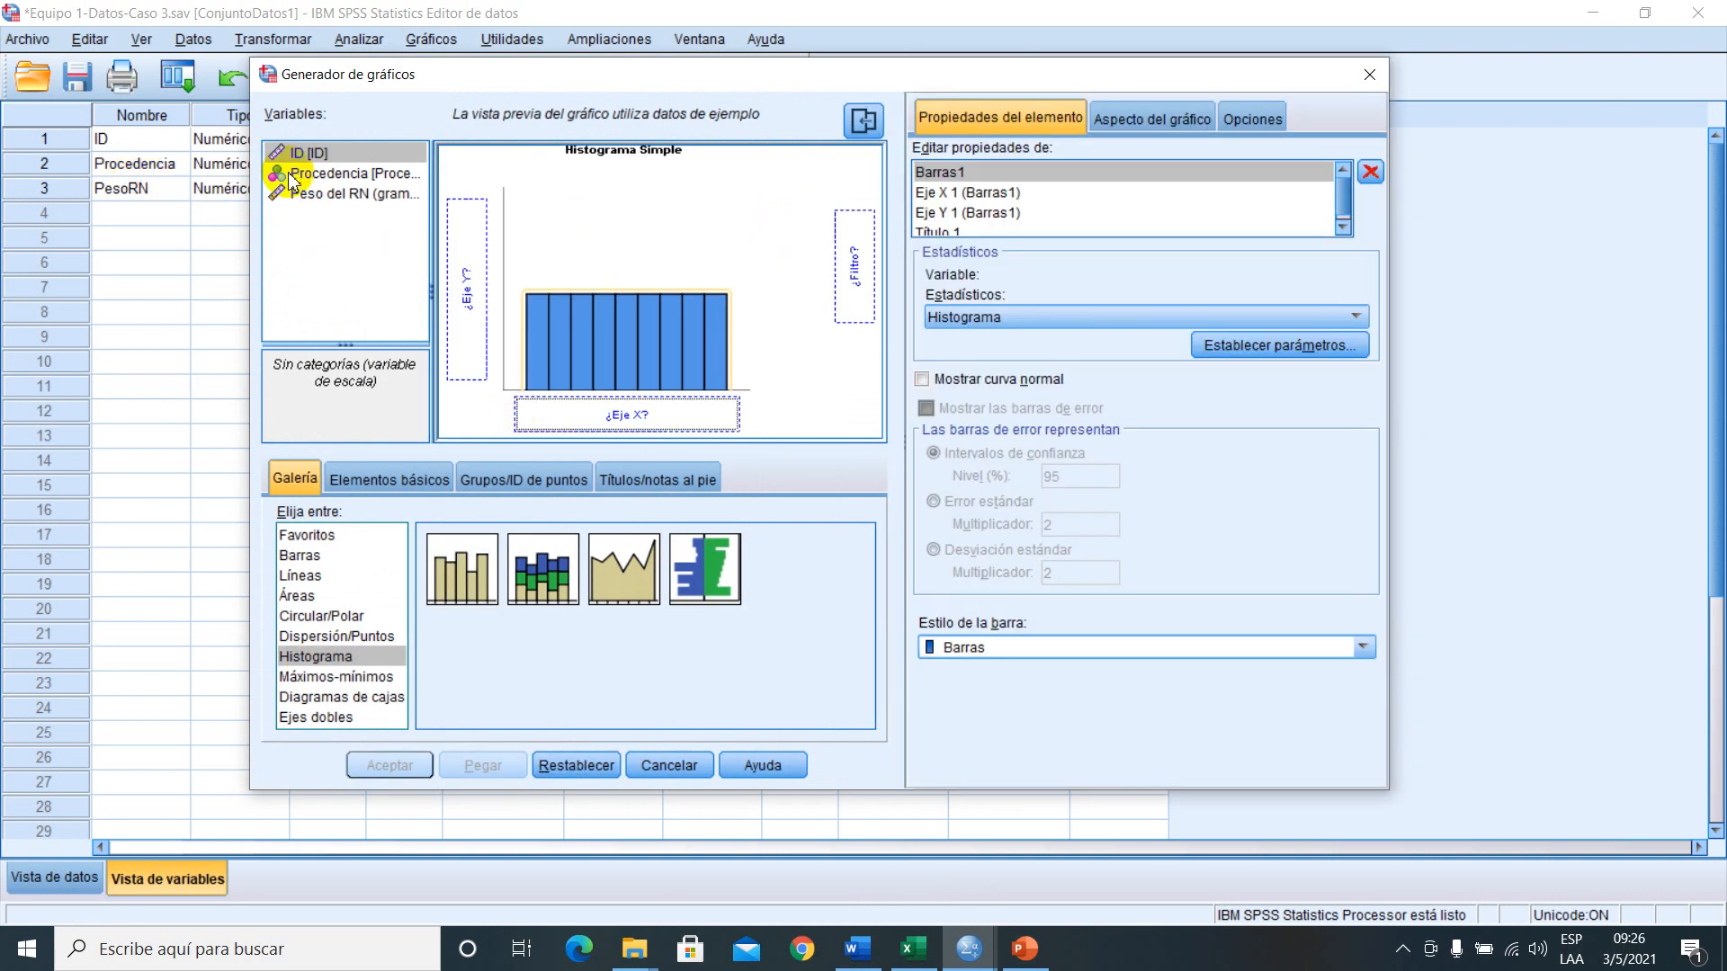
- Assign Procedencia to the X axis and Peso del RN to the Y axis, and generate the histogram
drag(354, 172, 670, 508)
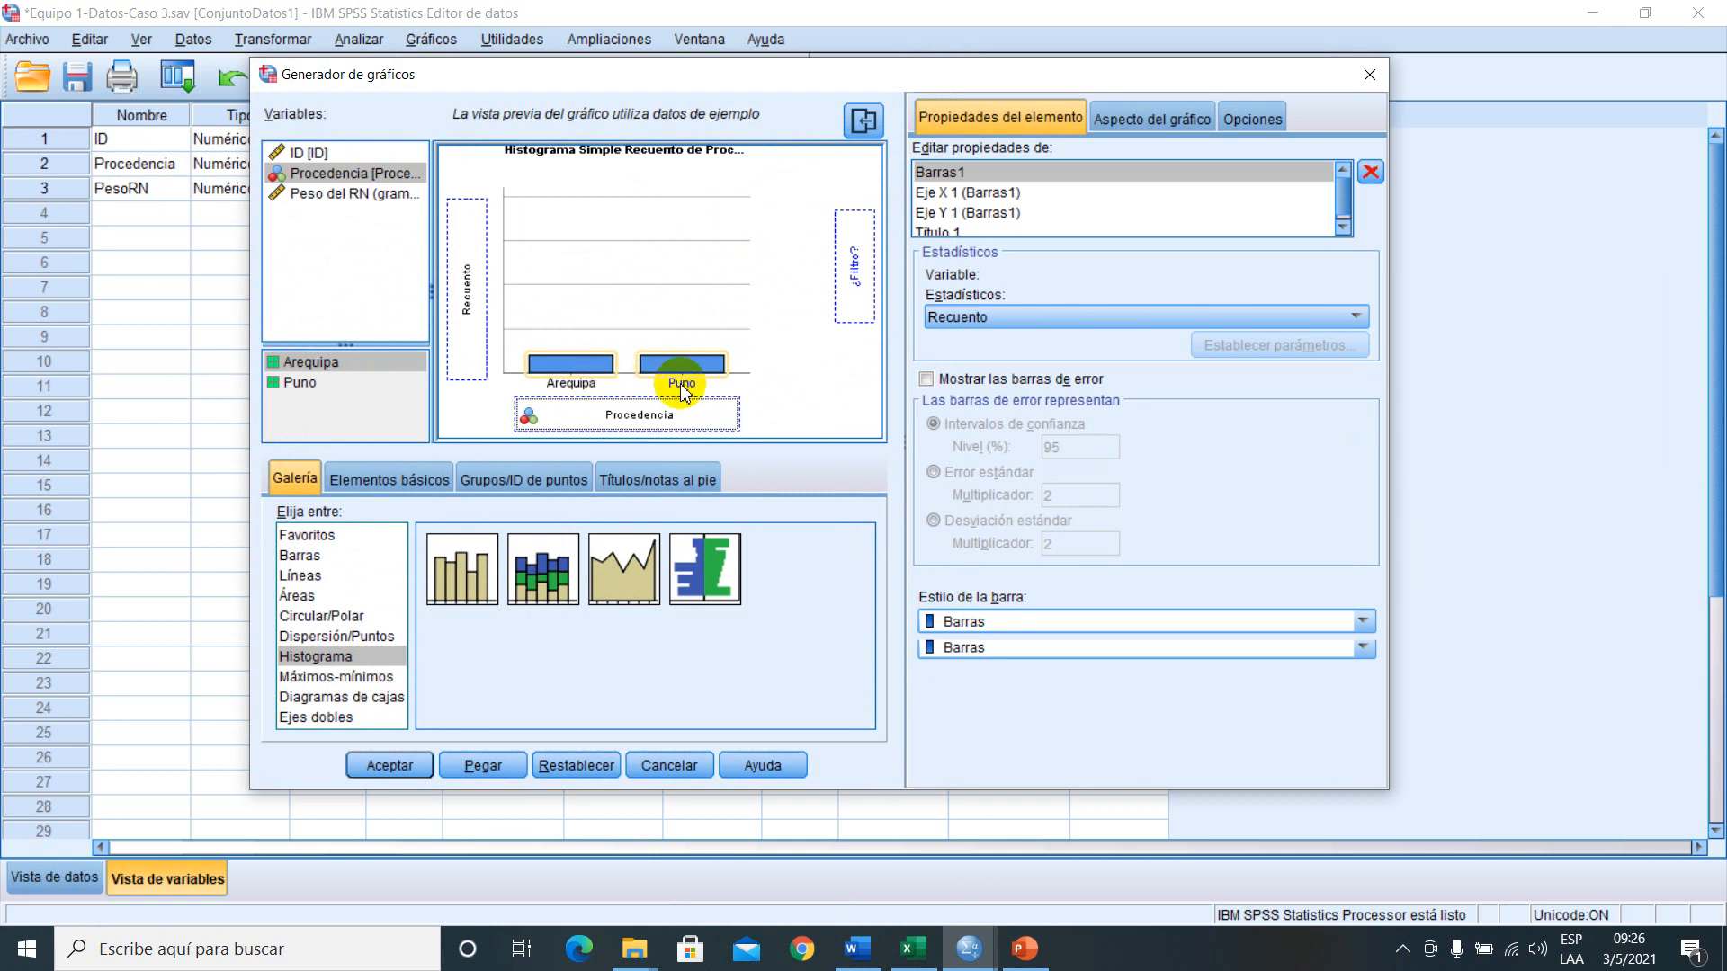
click(320, 198)
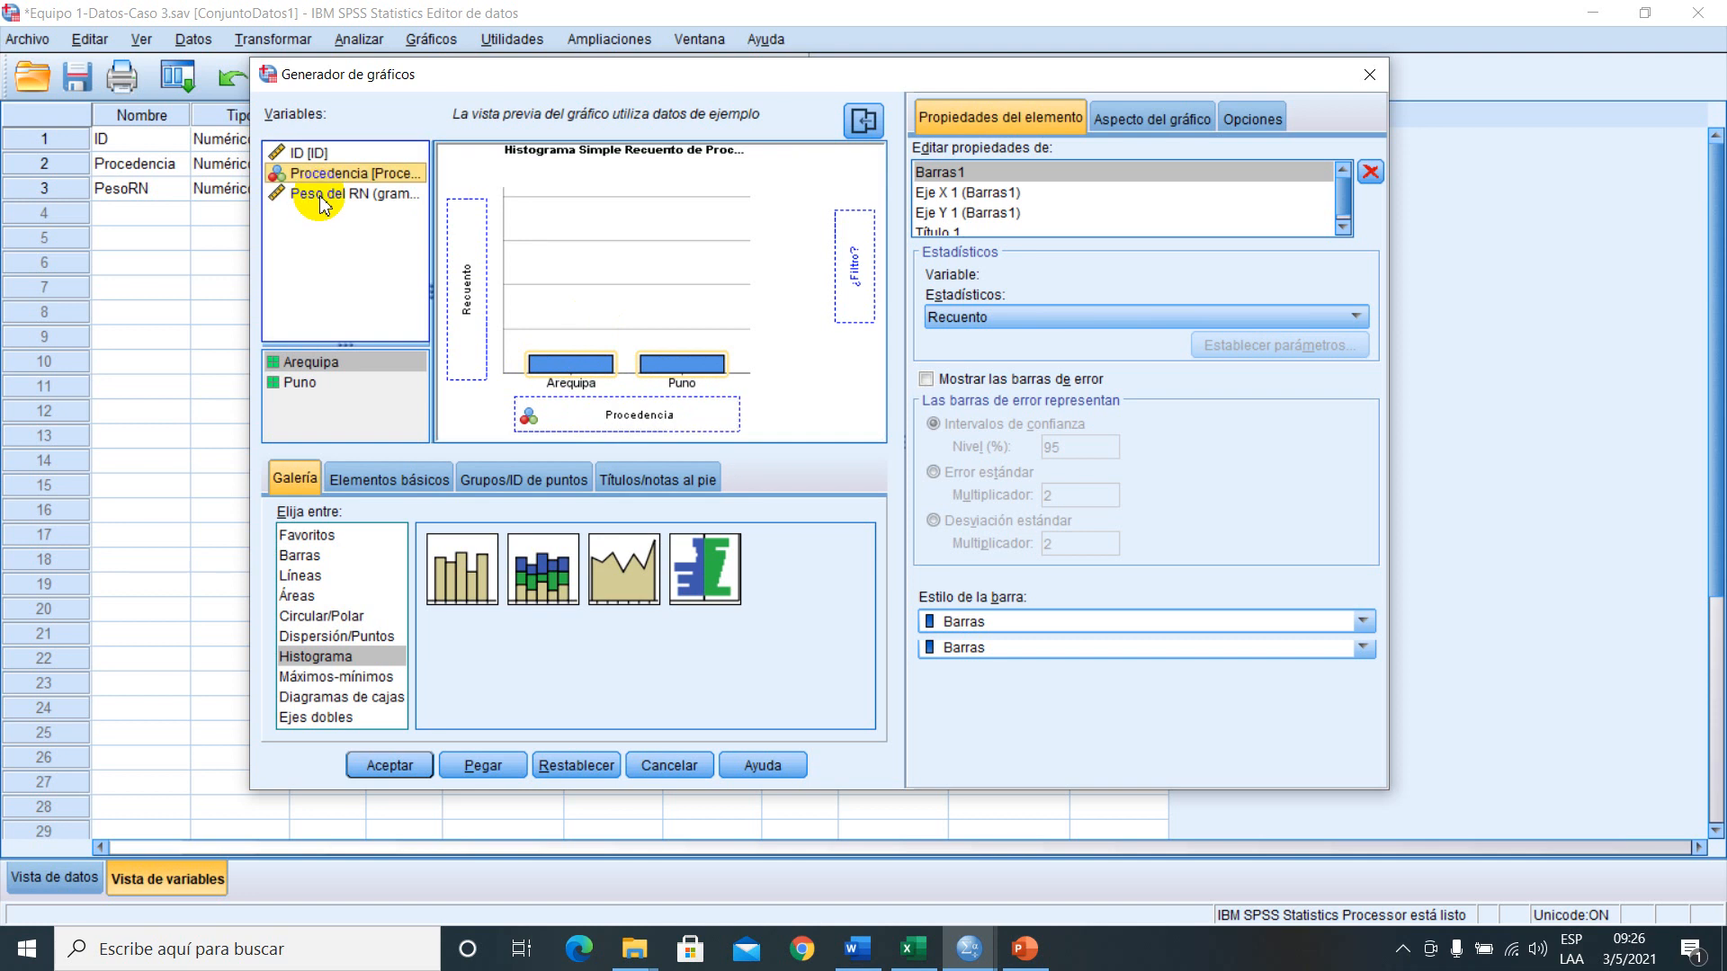
drag(360, 220, 449, 266)
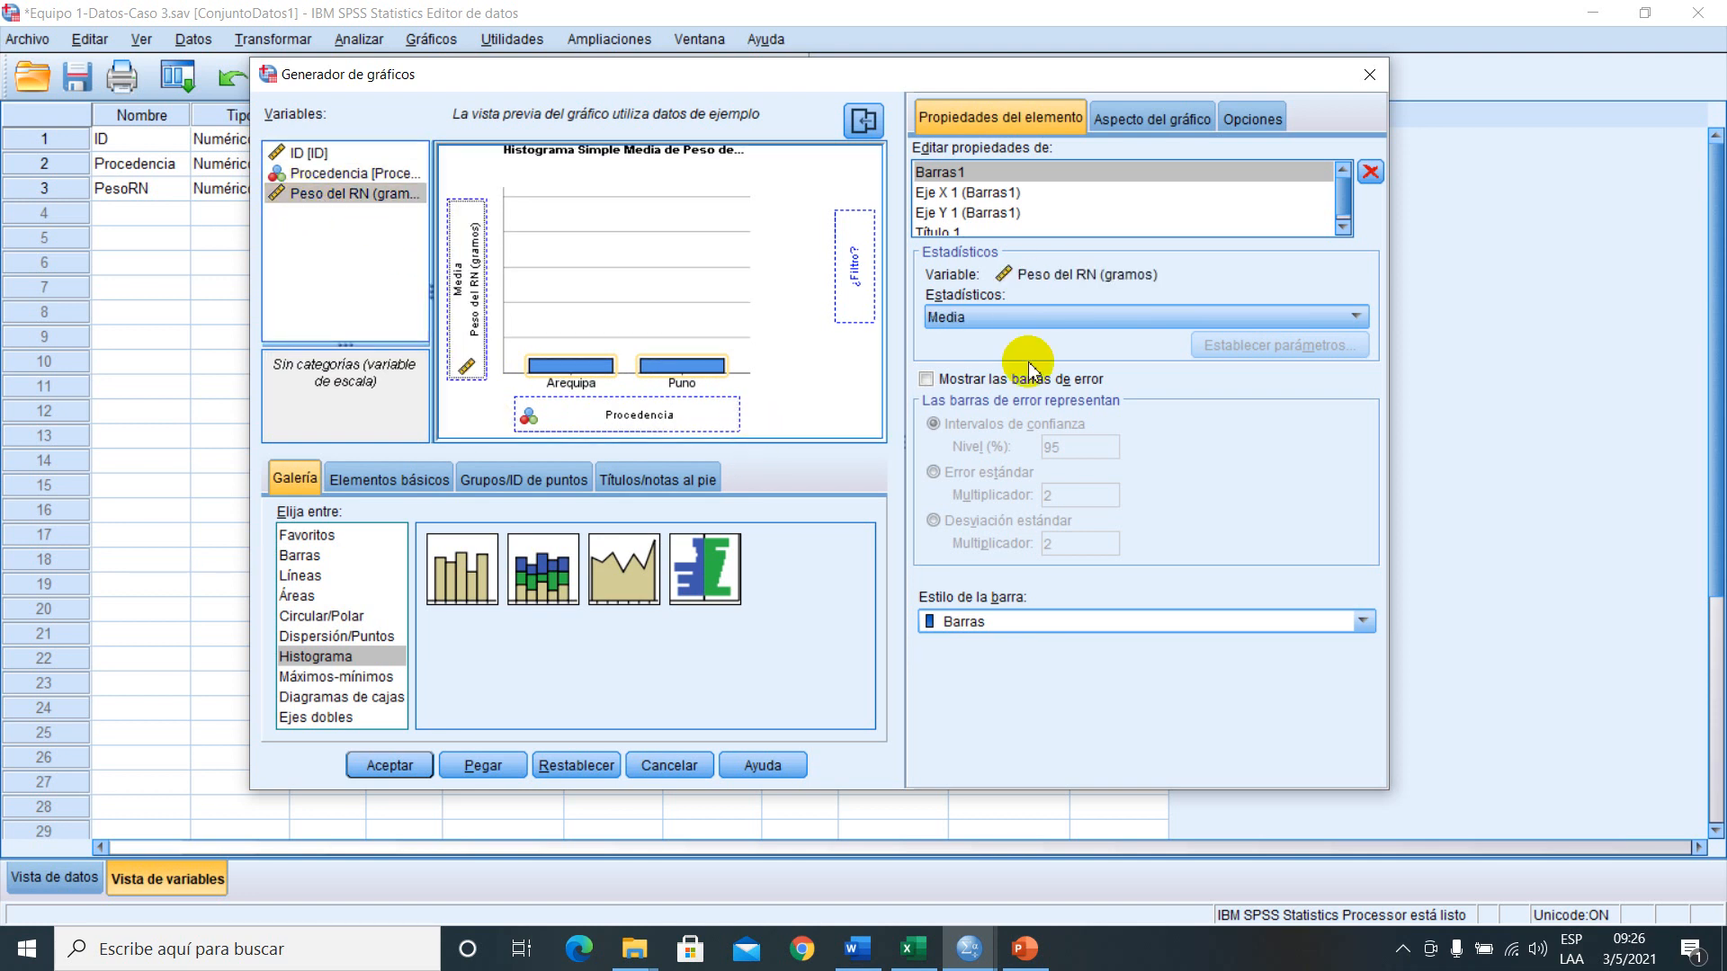
click(387, 765)
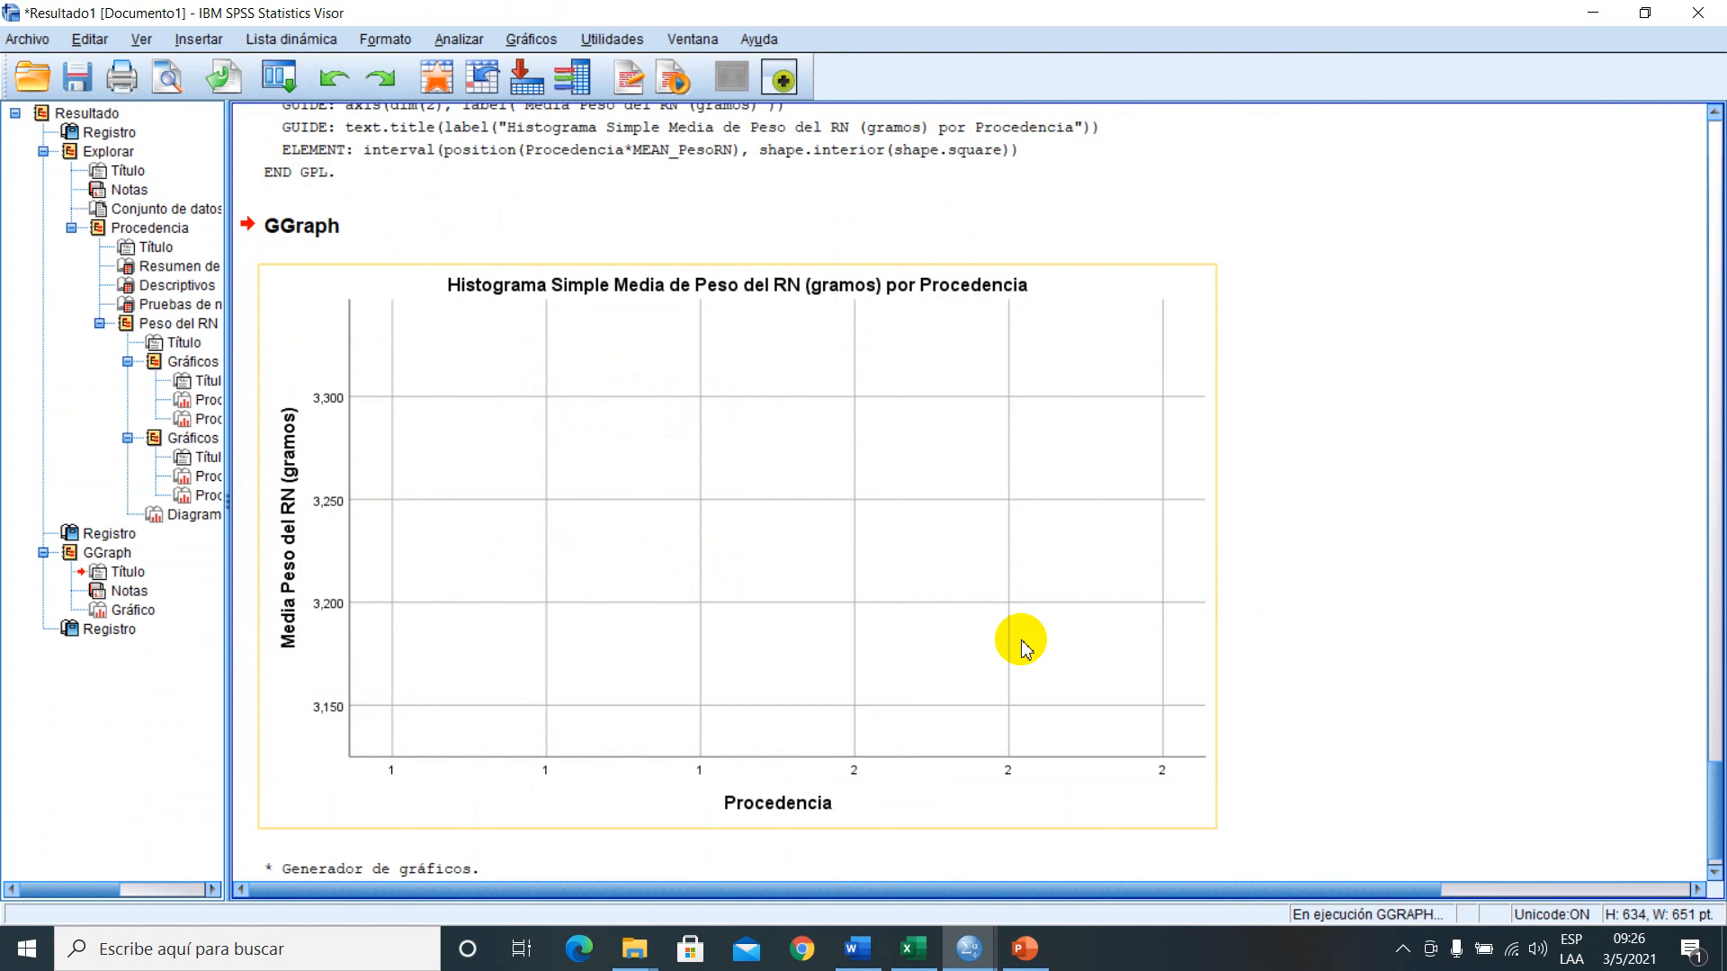
scroll(870, 580, down, 5)
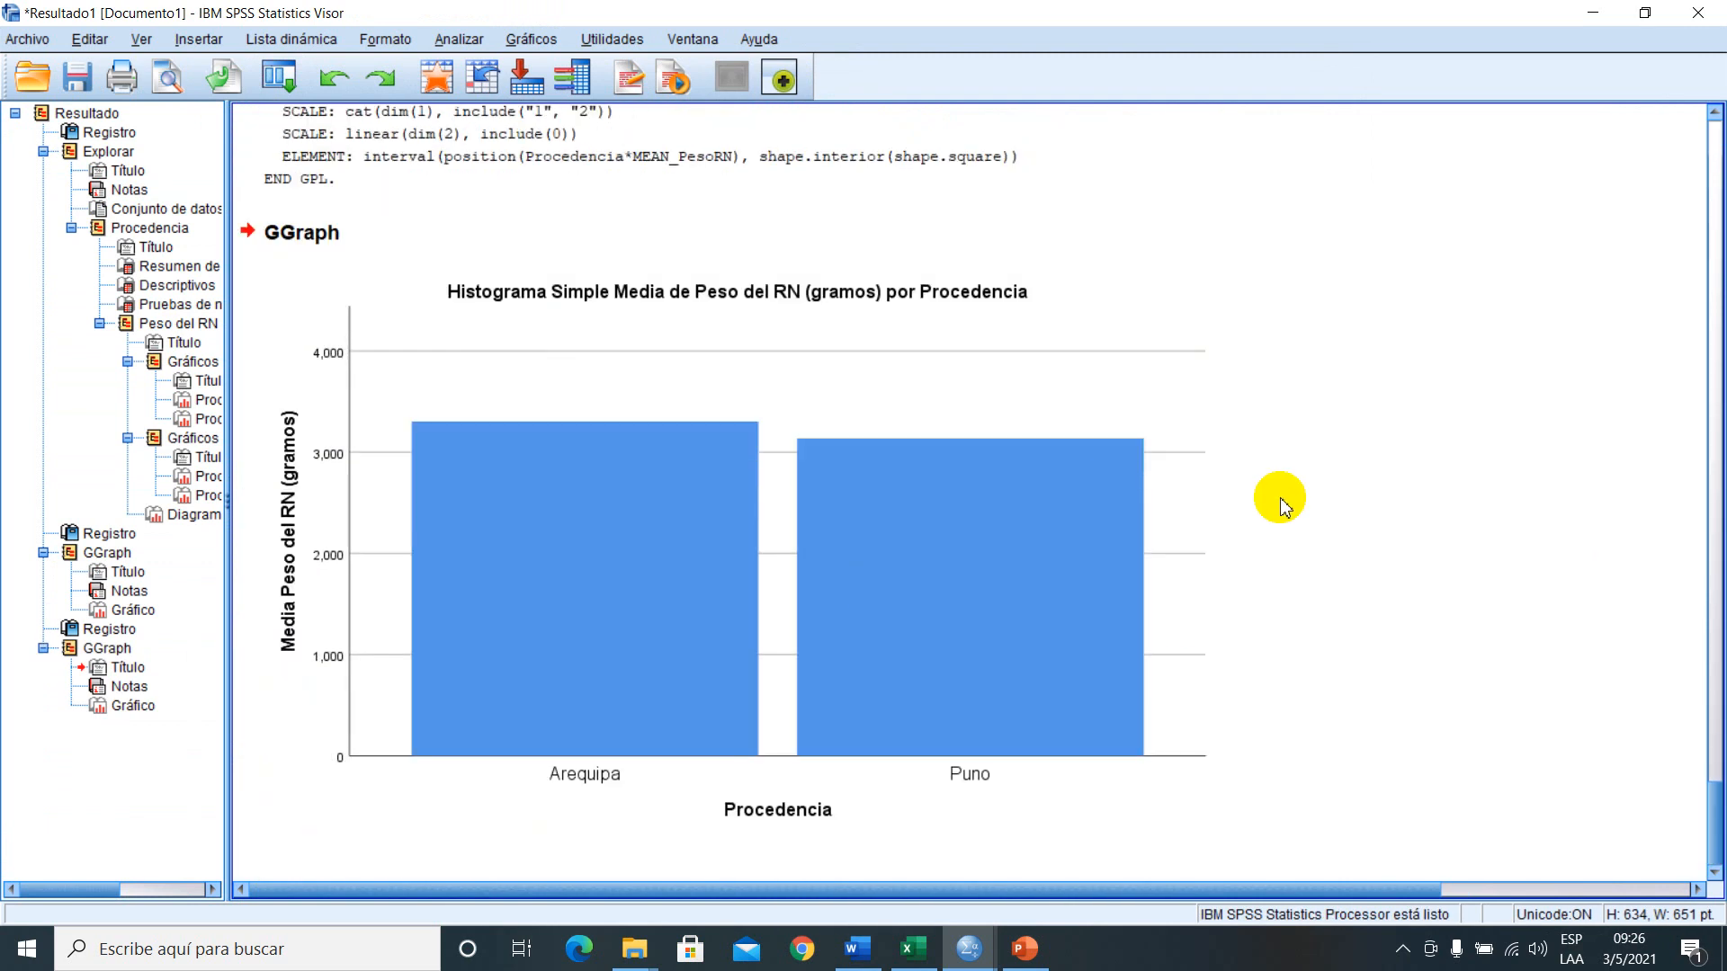
click(654, 514)
scroll(654, 514, up, 10)
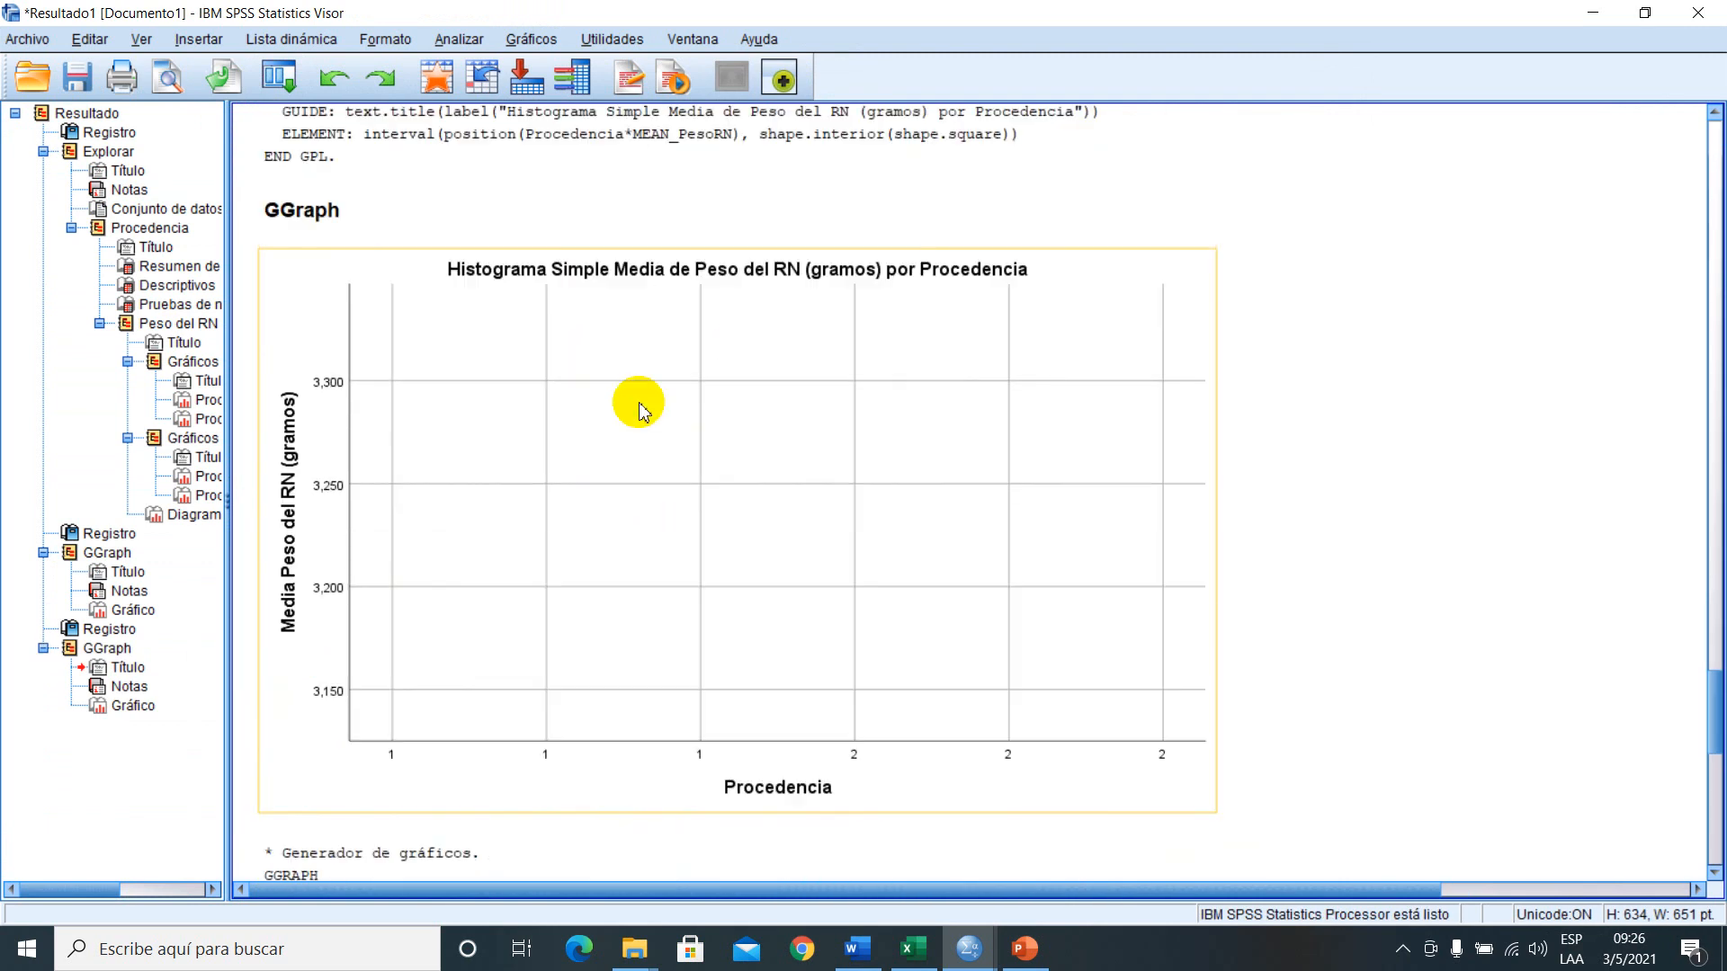
scroll(841, 343, down, 10)
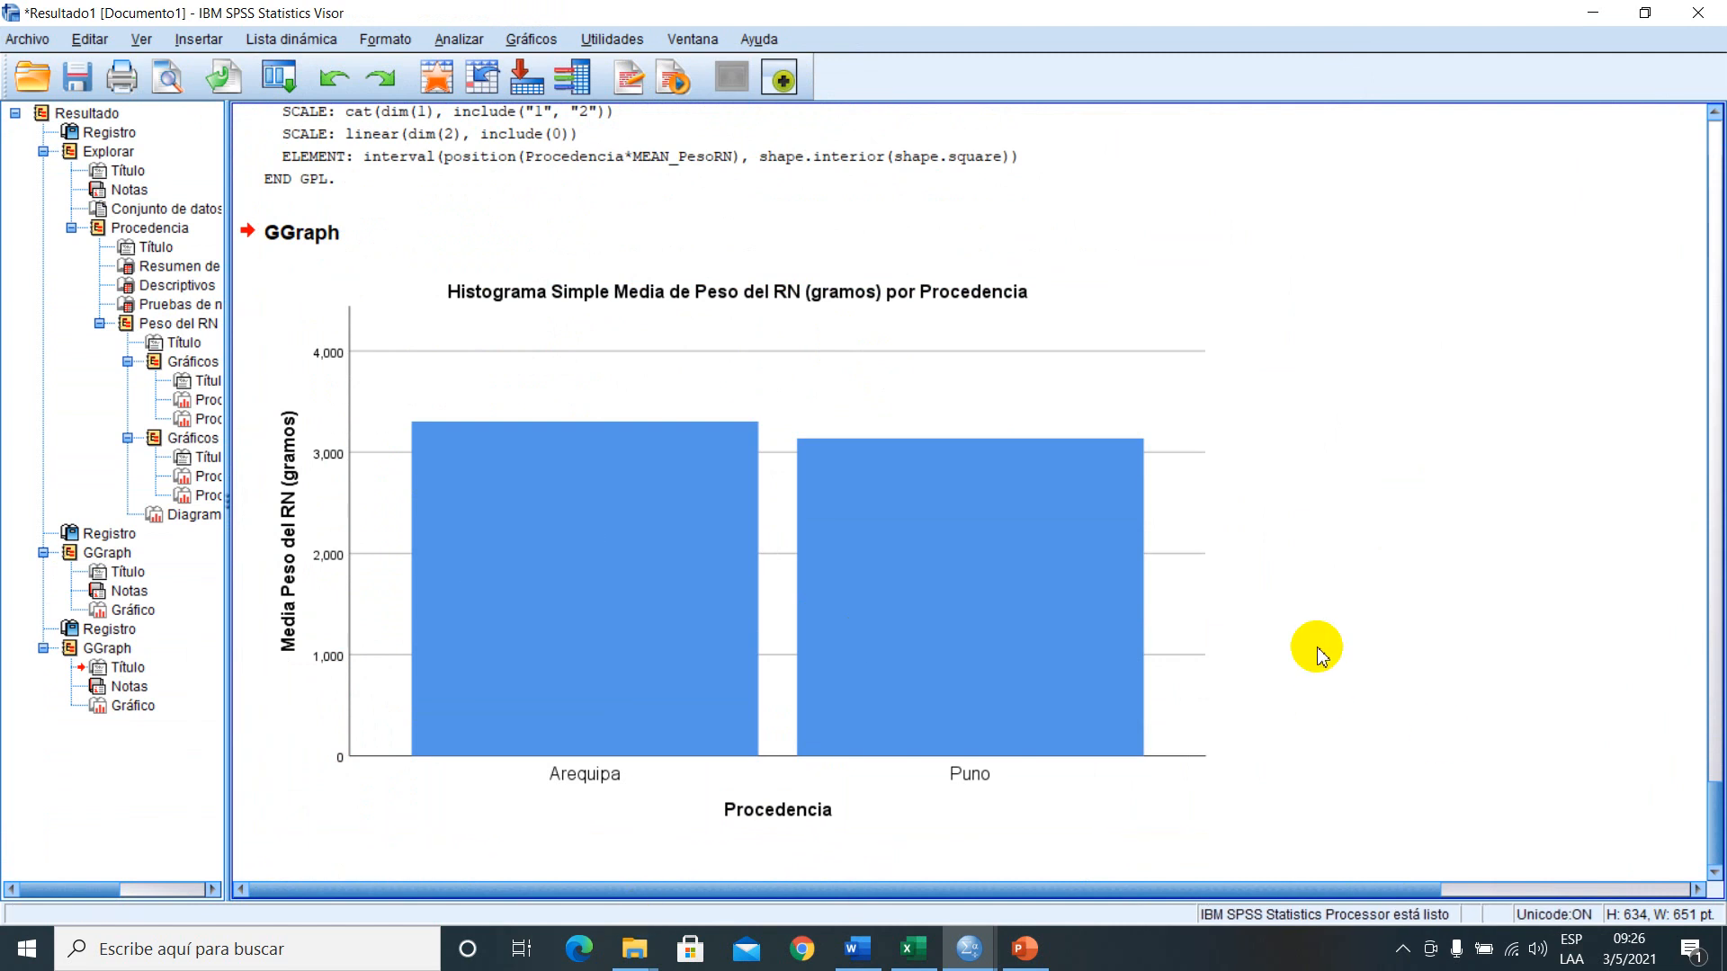
- Open the new histogram in the Chart Editor and add data labels to the Arequipa and Puno bars
click(904, 542)
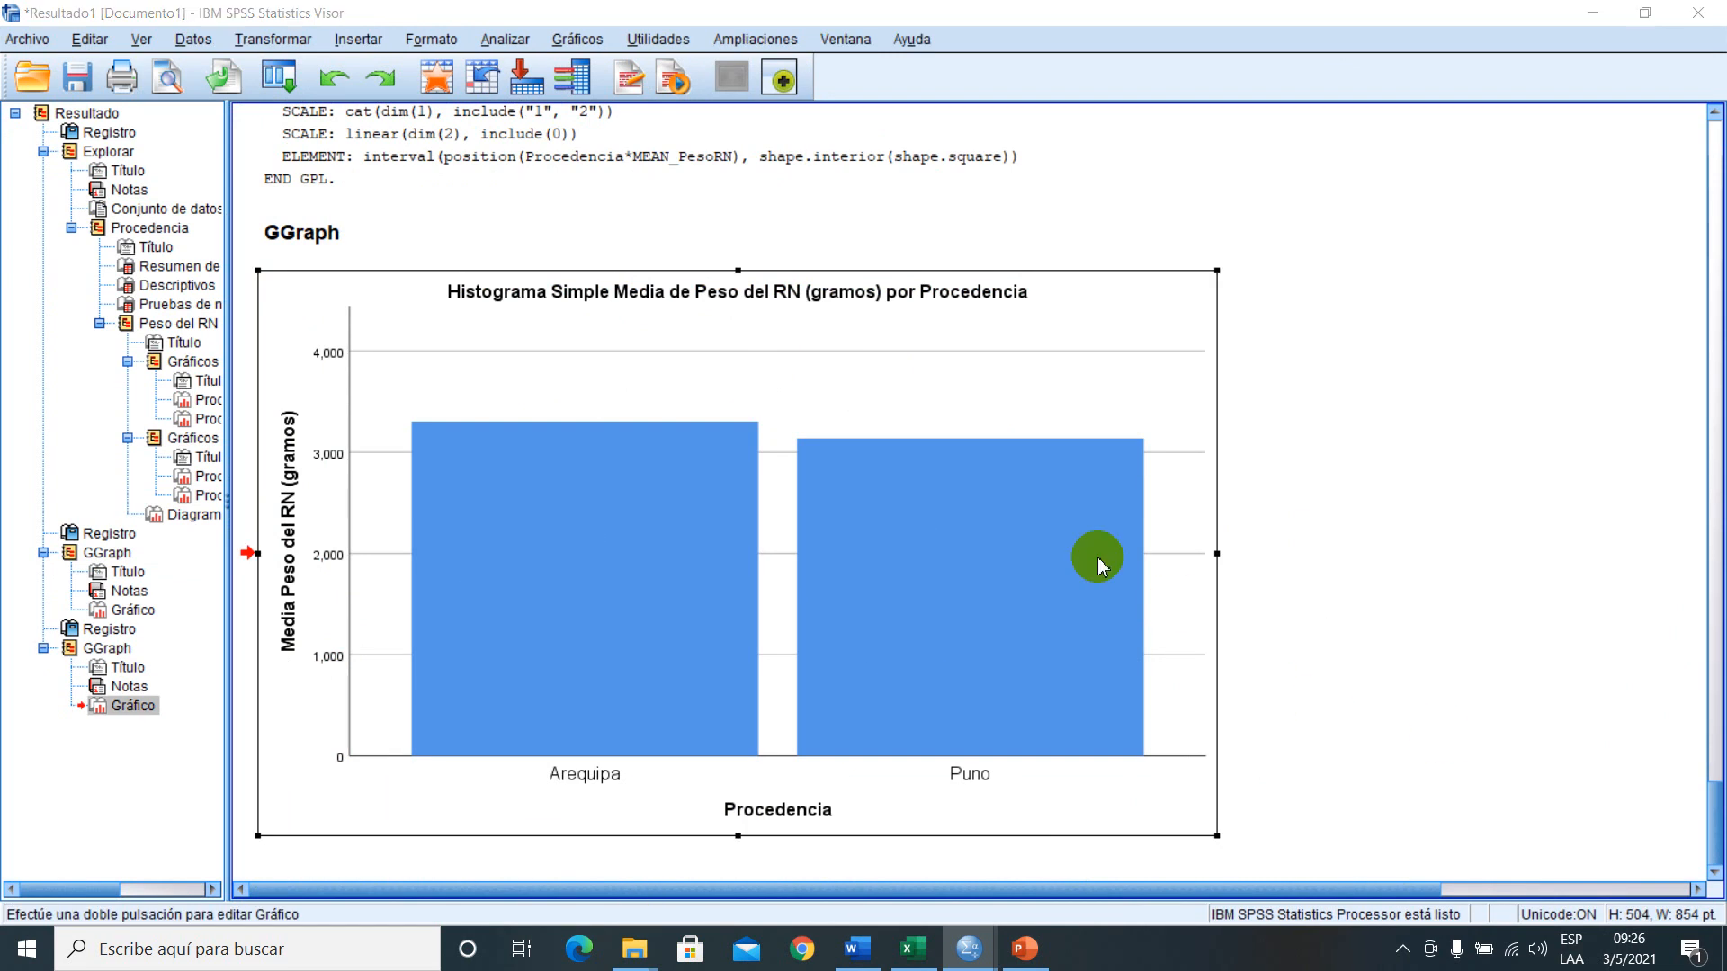
double_click(914, 486)
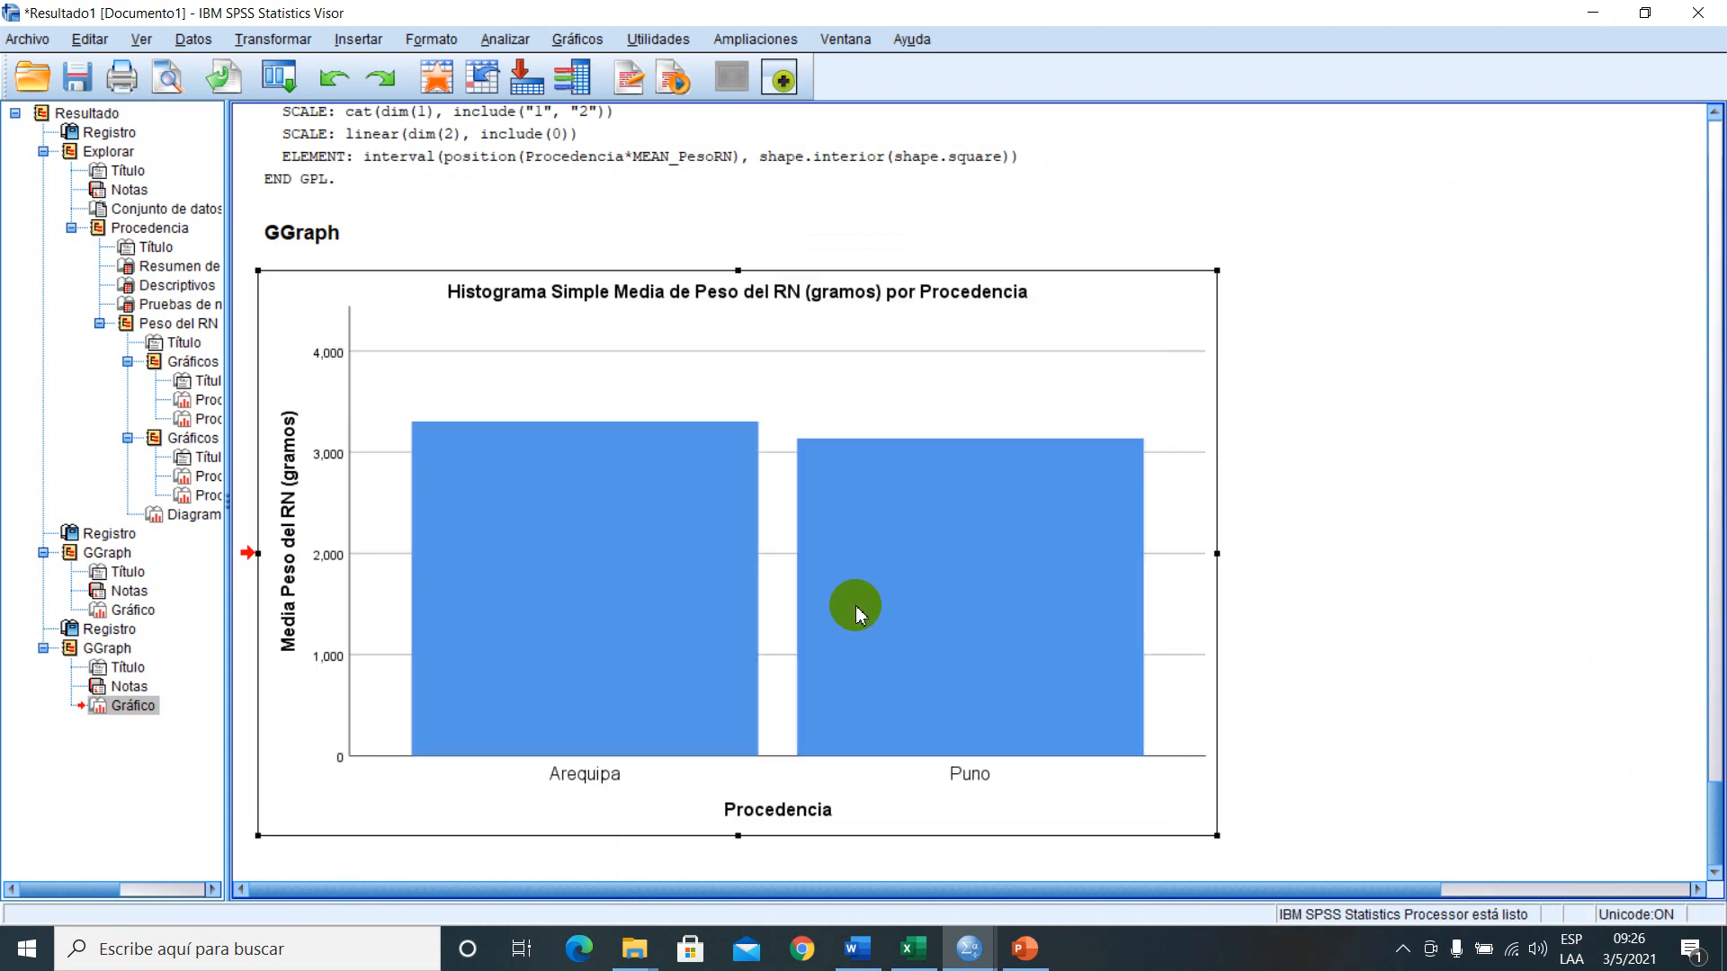
double_click(912, 572)
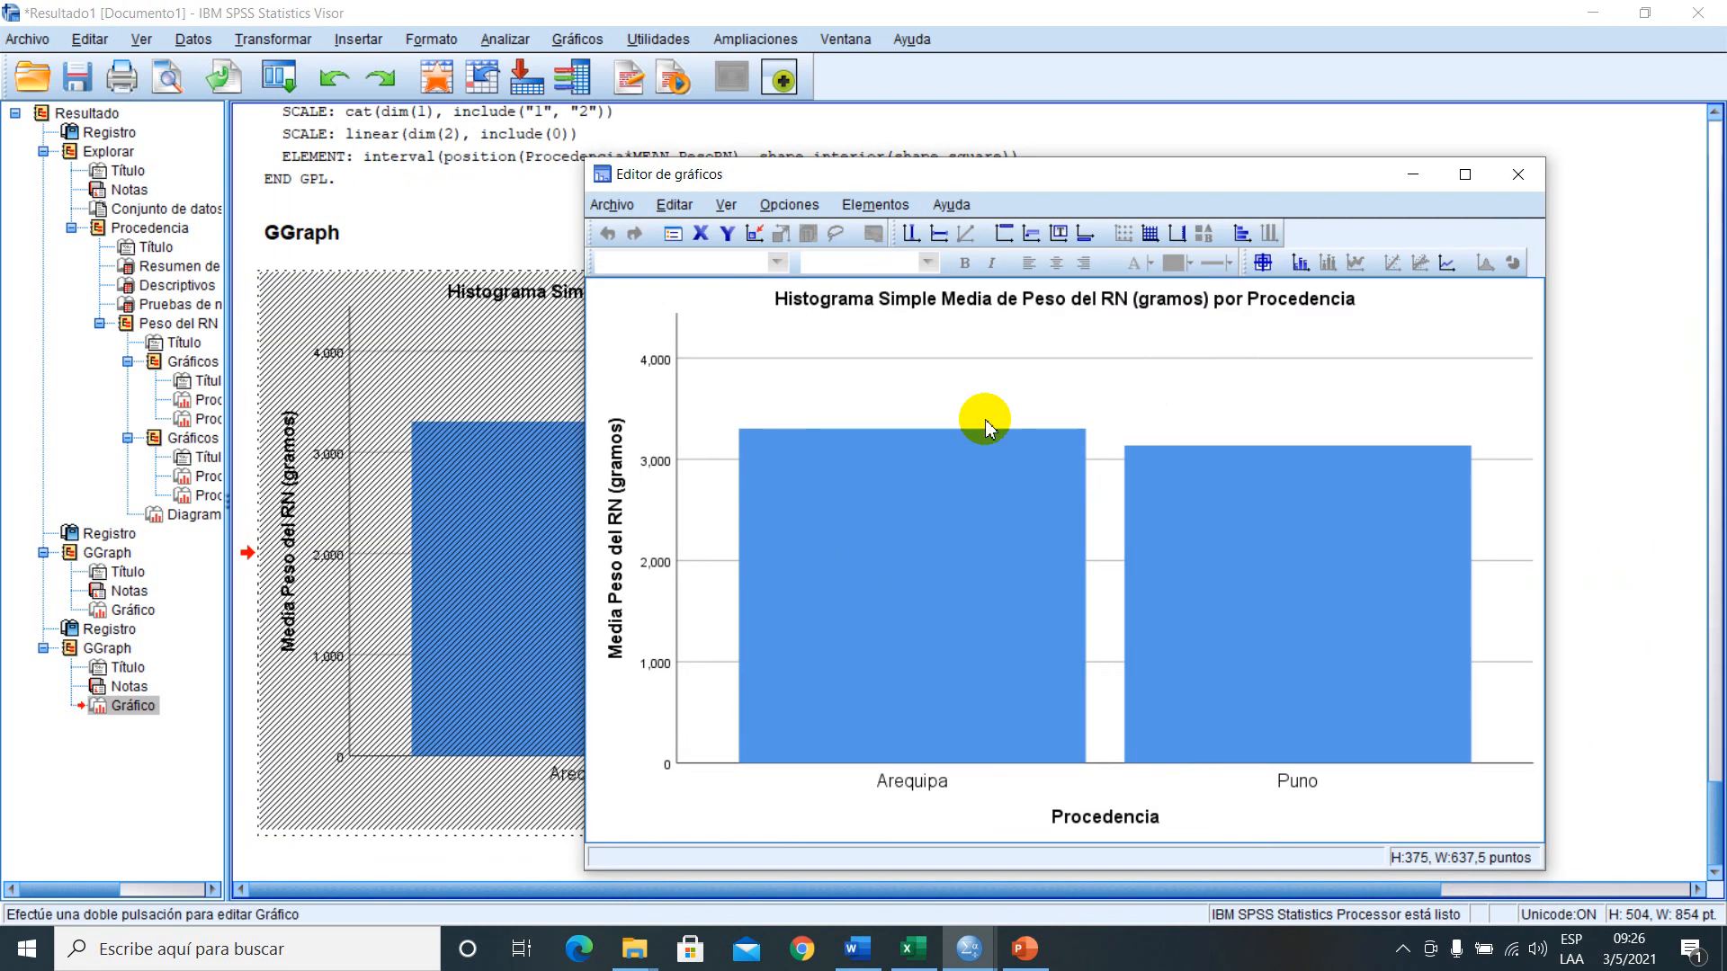
click(1265, 263)
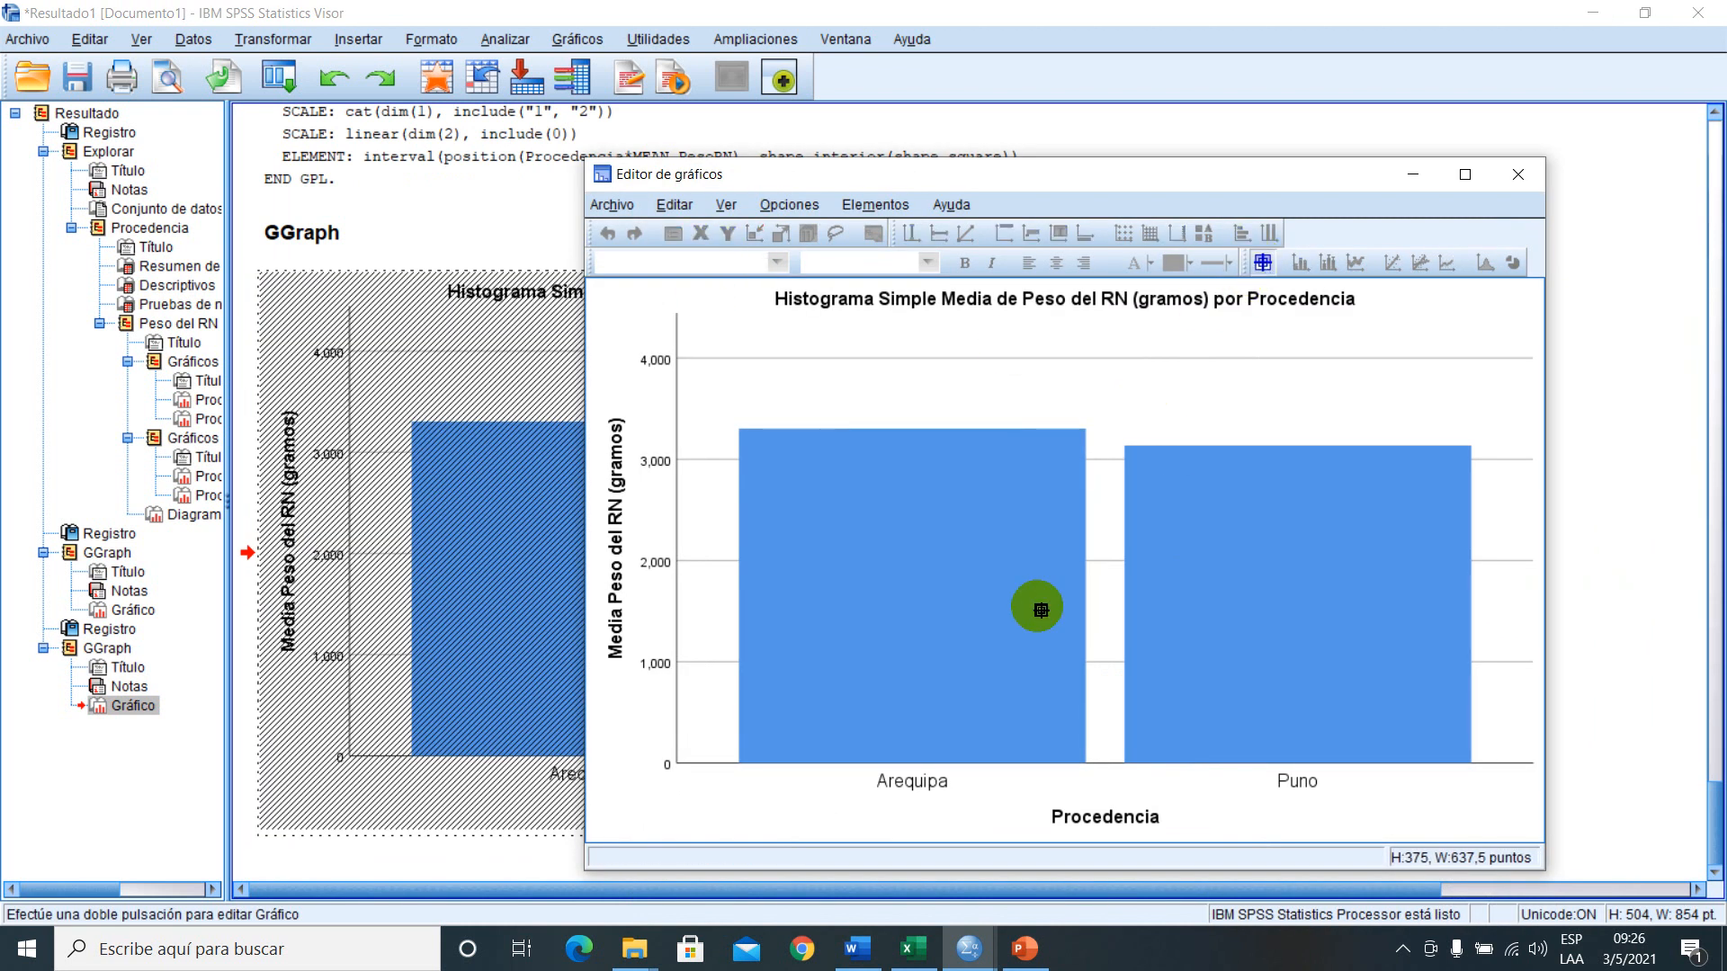
click(1033, 605)
click(1307, 589)
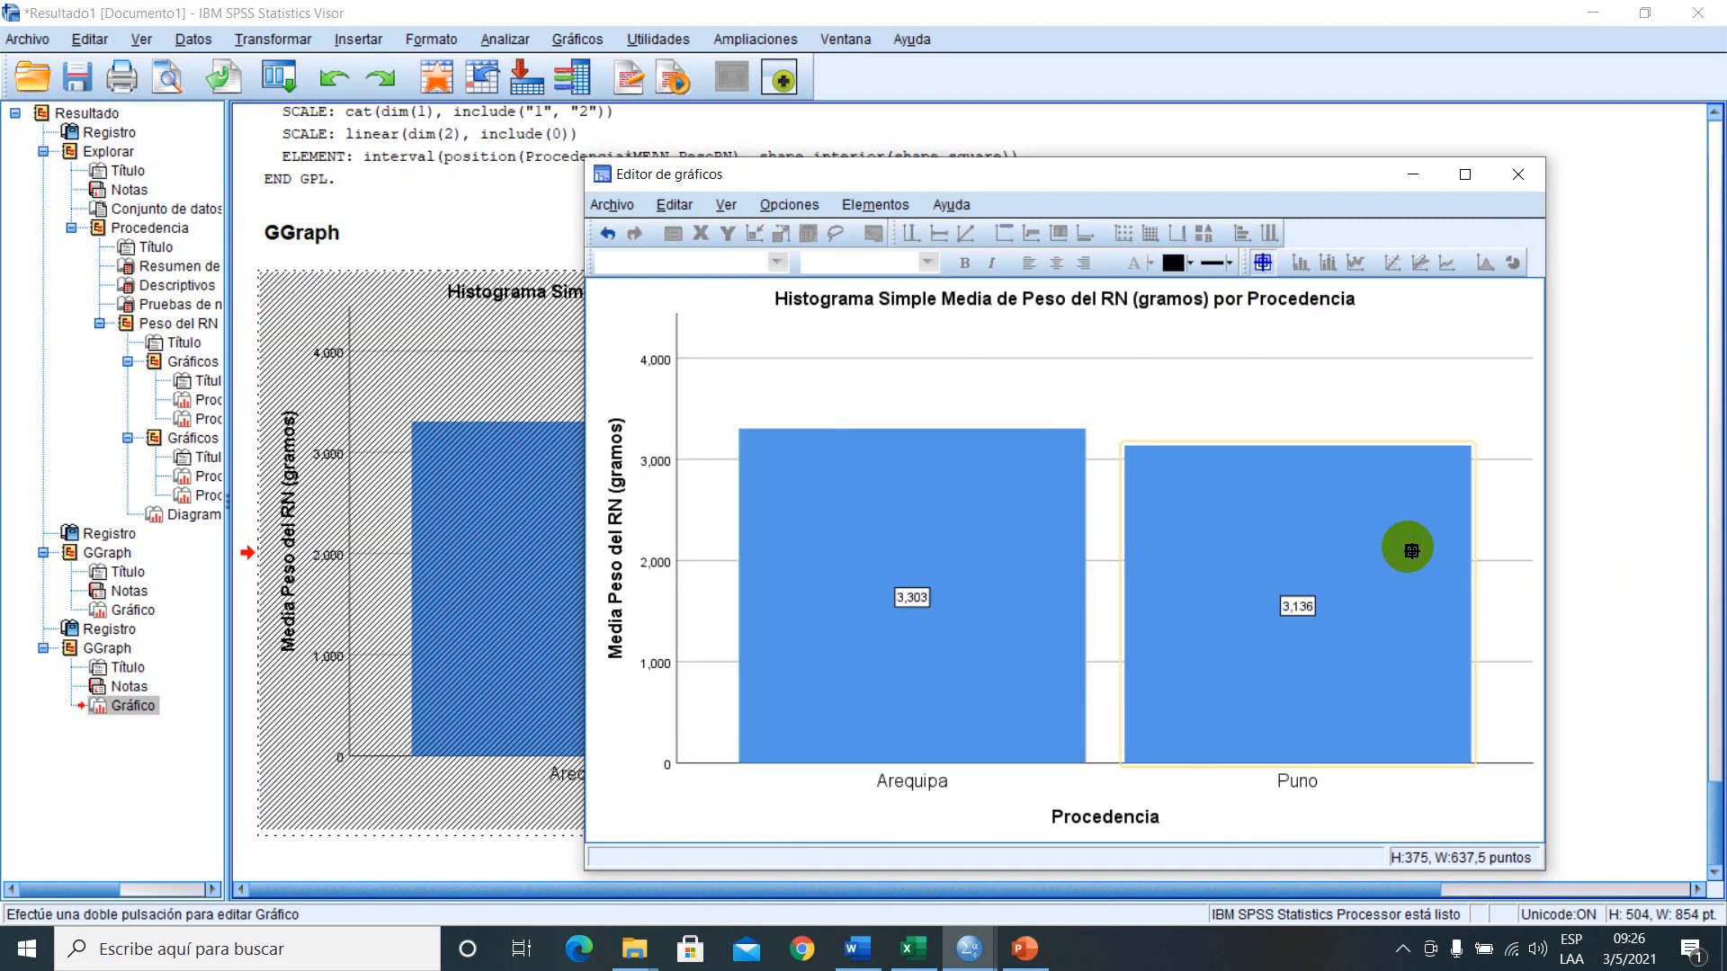
click(1518, 180)
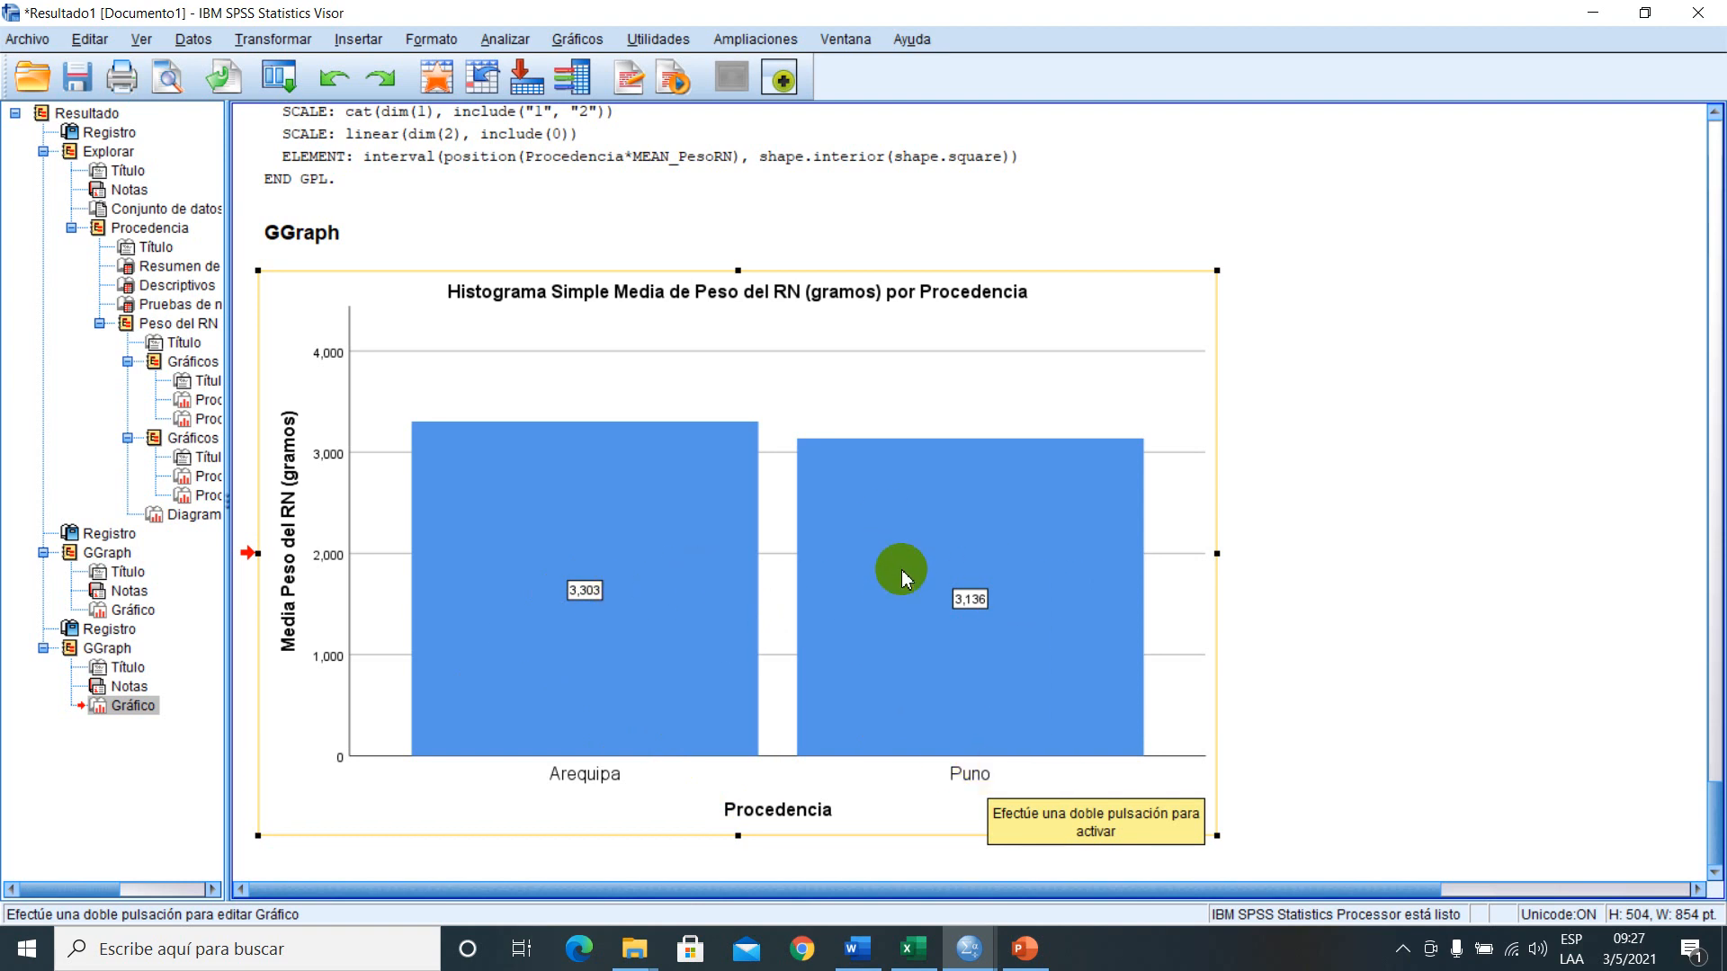
- Copy the labelled histogram, switch to Word and paste it under "Describir: Representación gráfica"
right_click(802, 339)
click(814, 369)
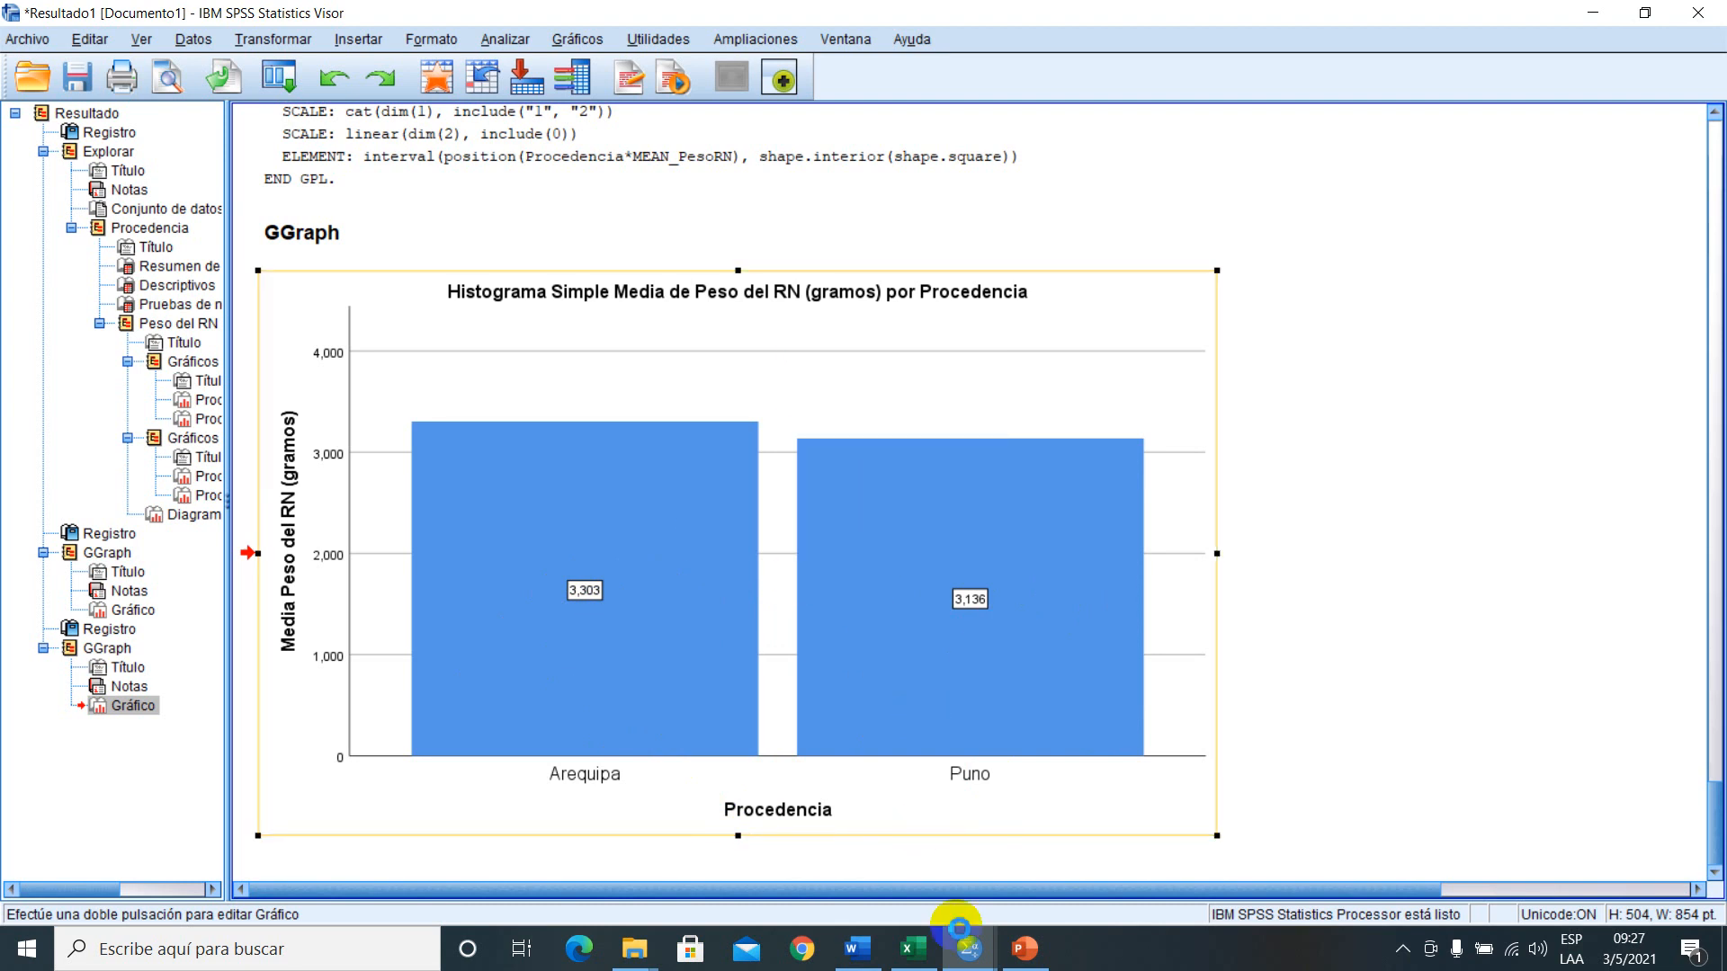
click(859, 948)
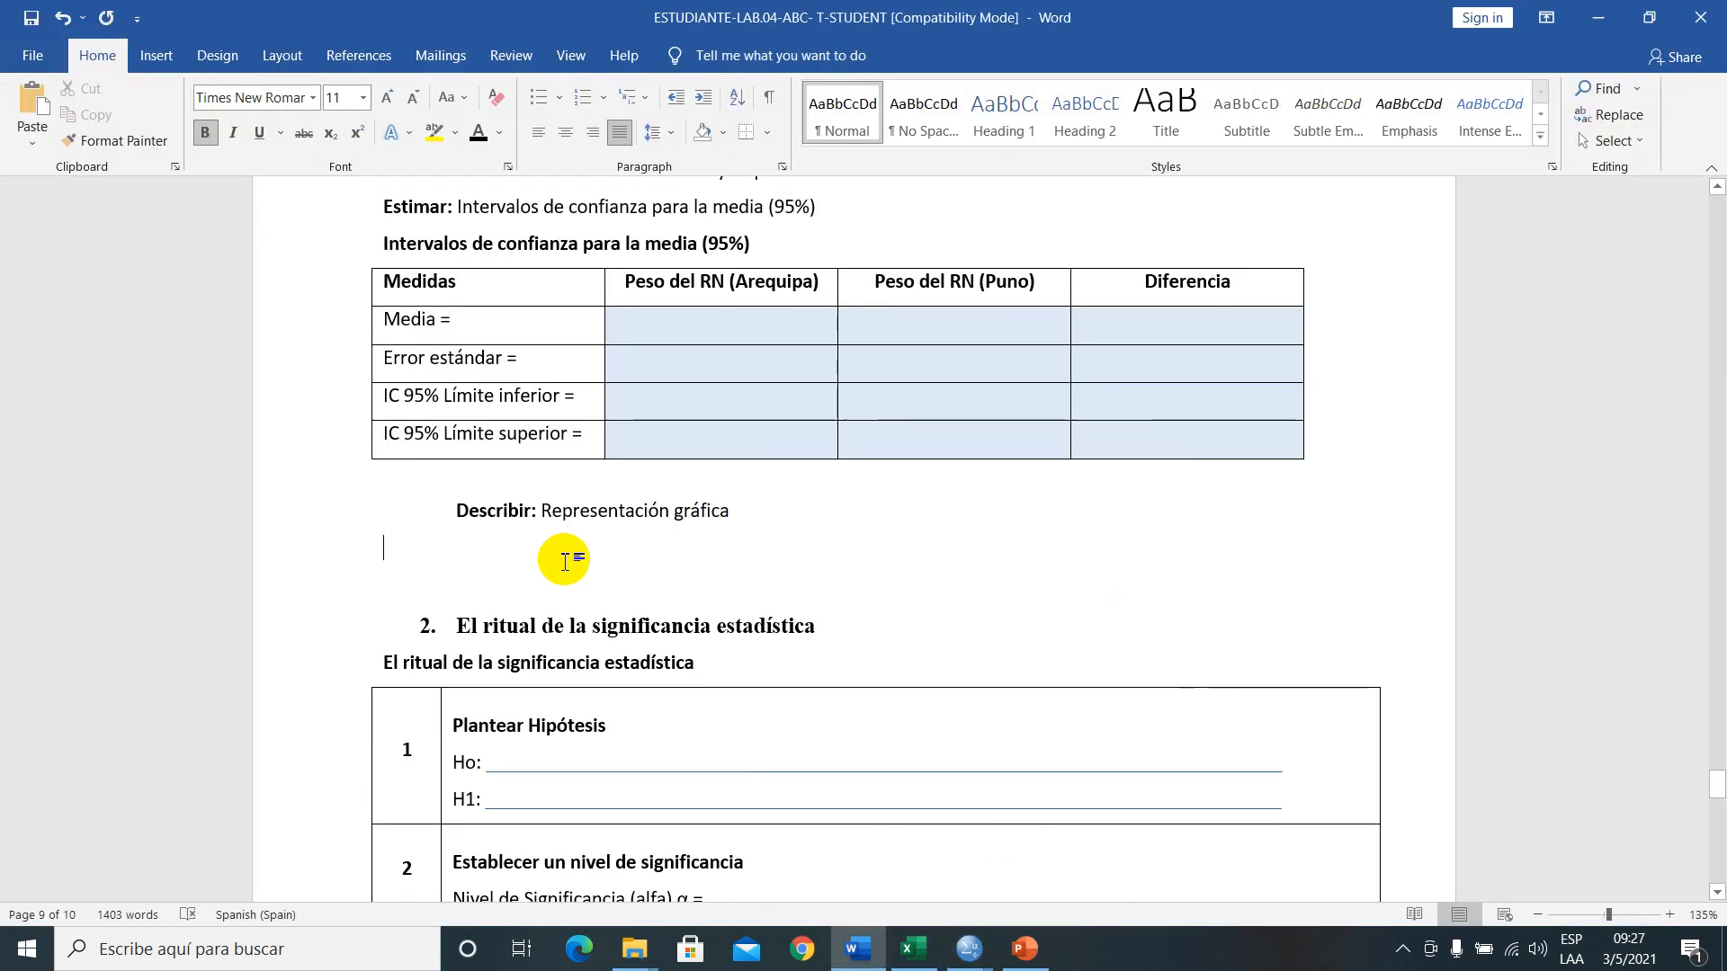
key(ctrl+v)
scroll(620, 578, up, 6)
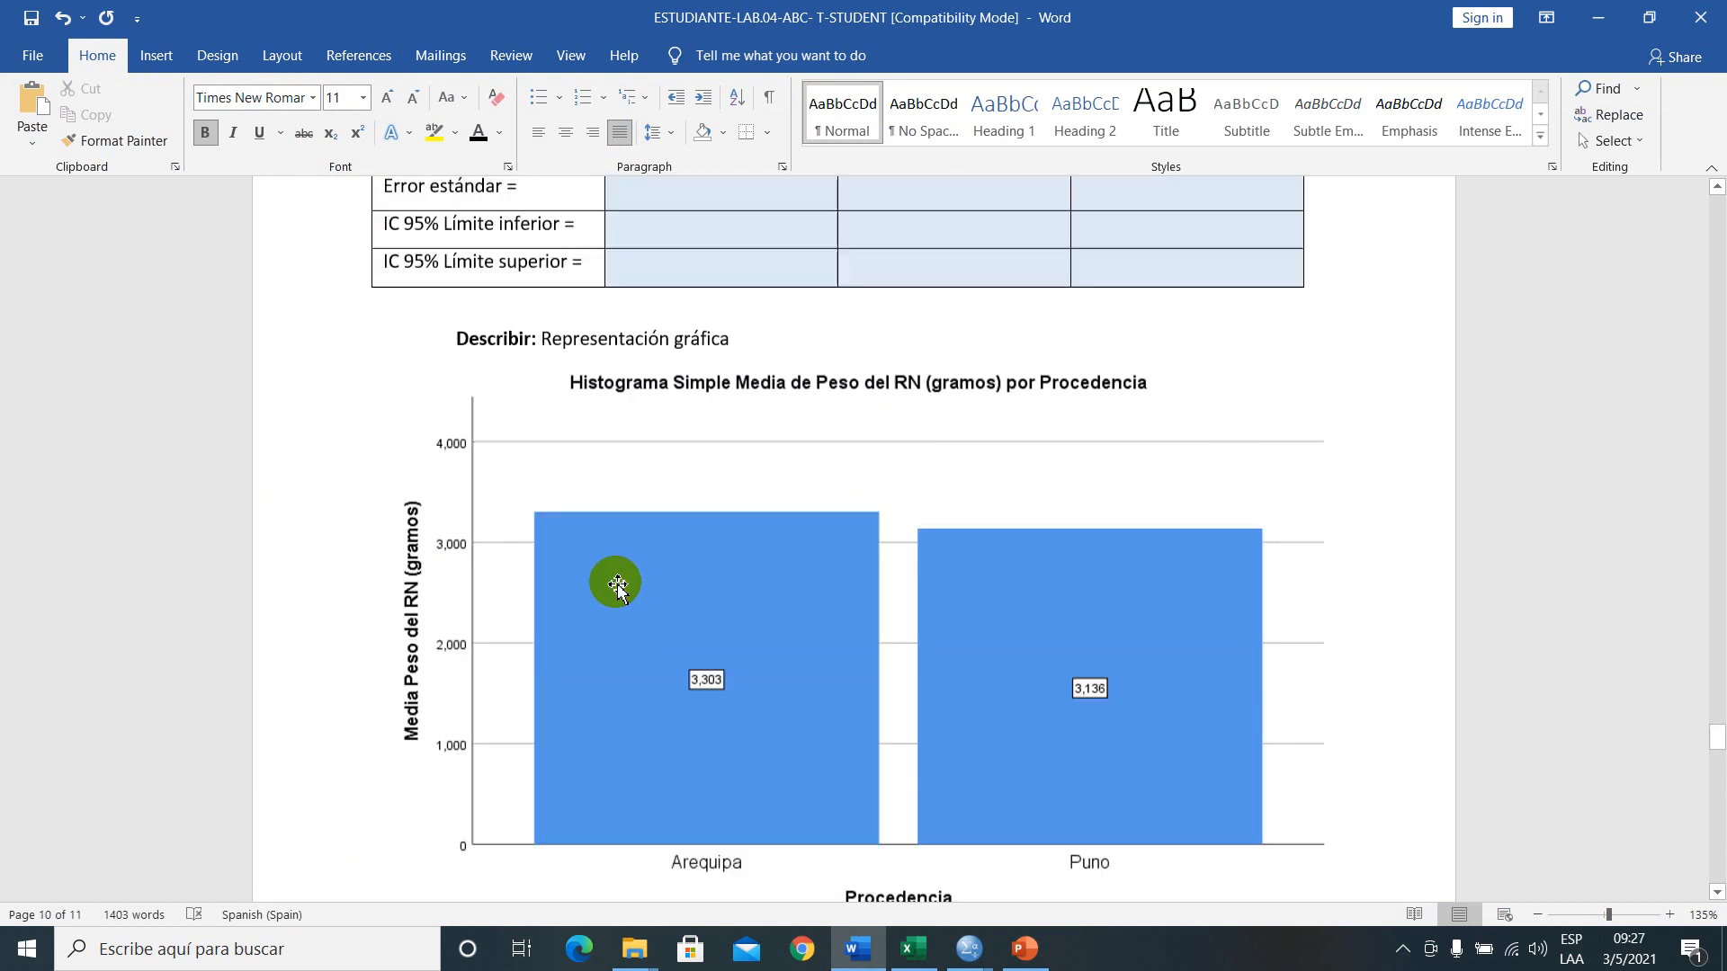
- Add the line "Interpretación" below the pasted chart and start a new paragraph under it
scroll(594, 675, down, 2)
scroll(587, 706, down, 5)
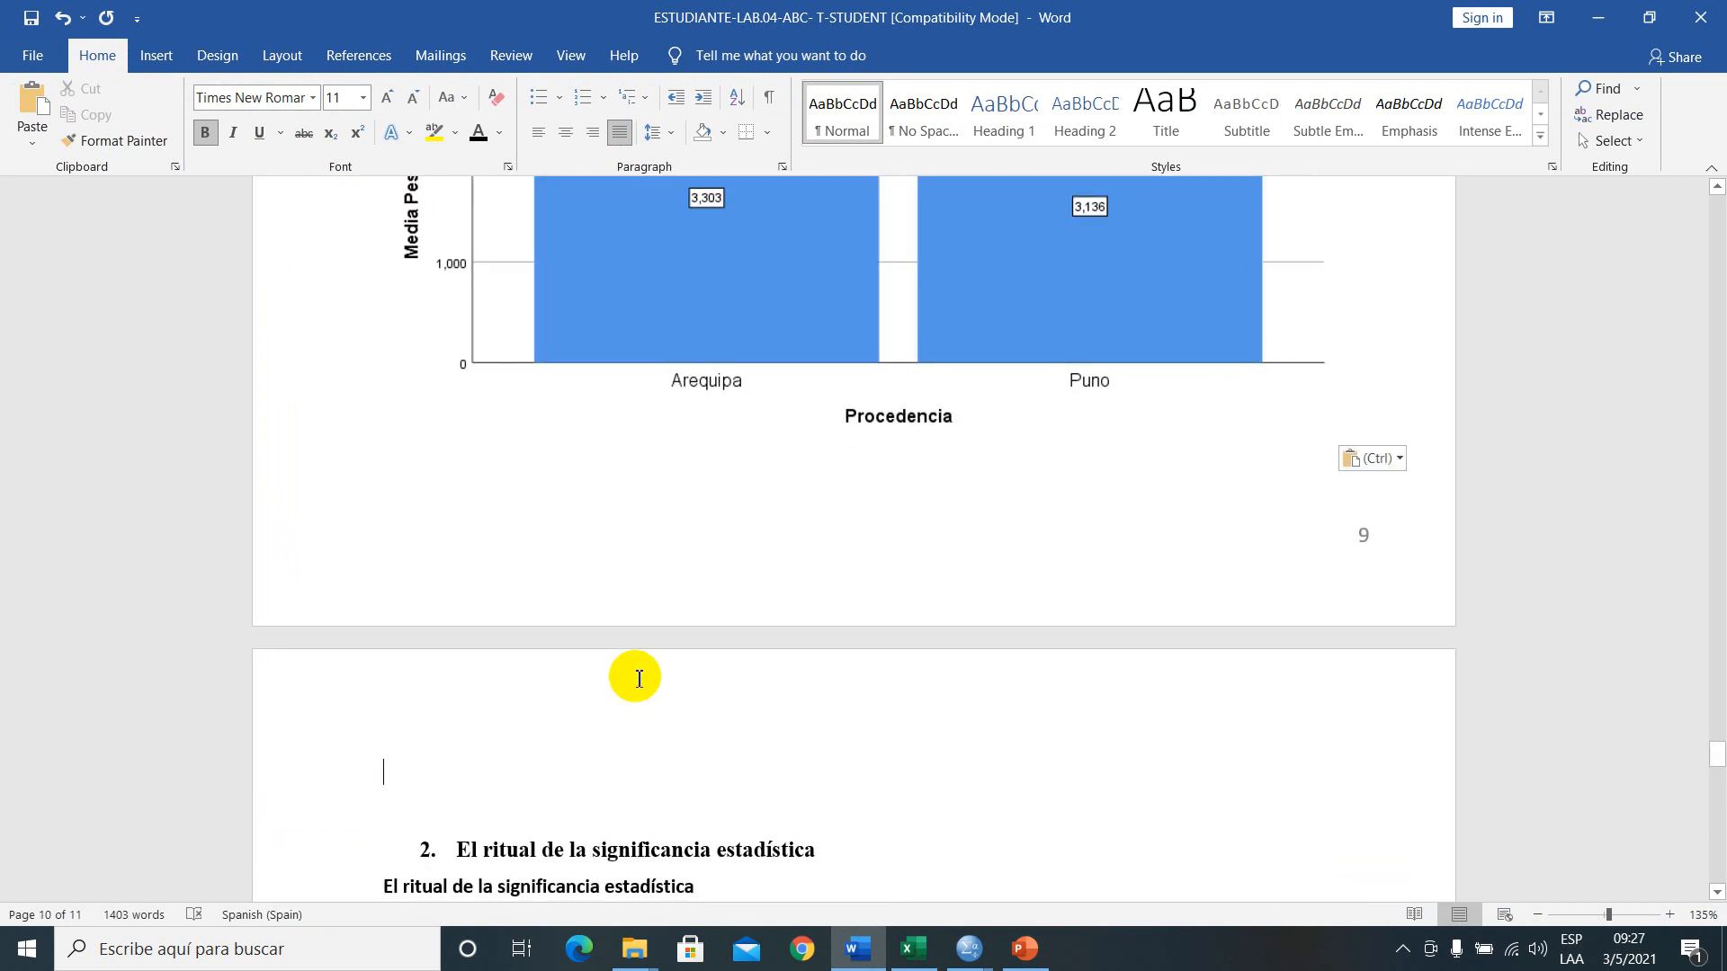
text(I)
key(Caps_Lock)
text(nterpretación)
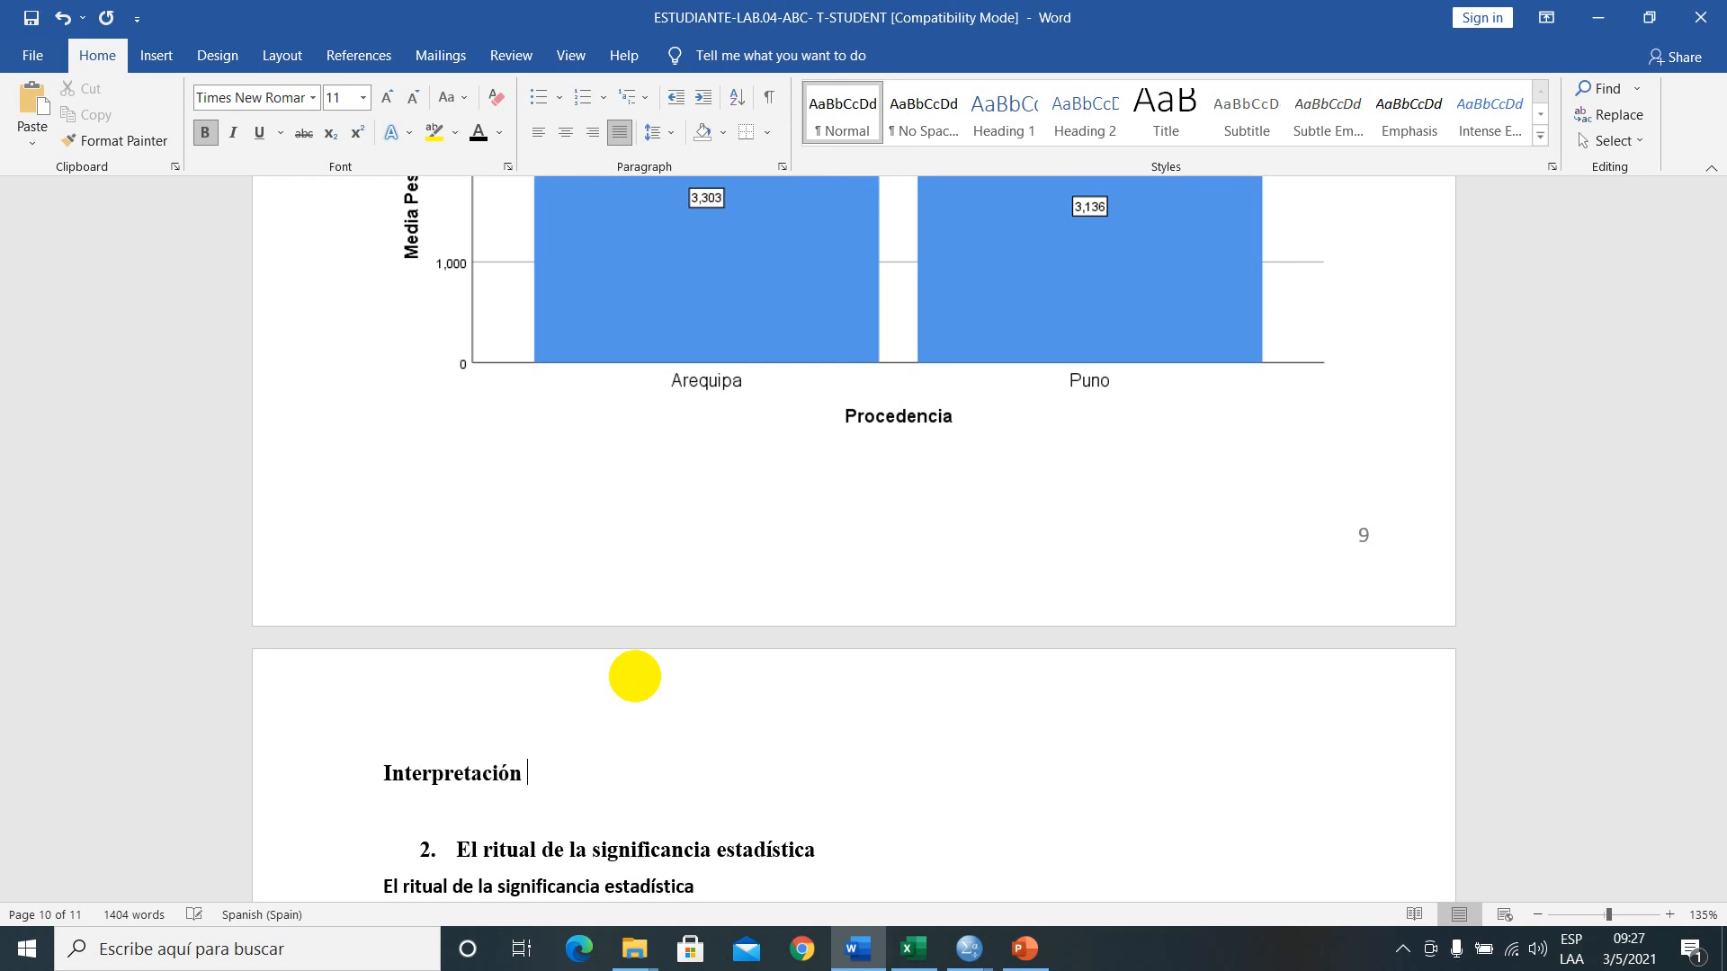
key(Return)
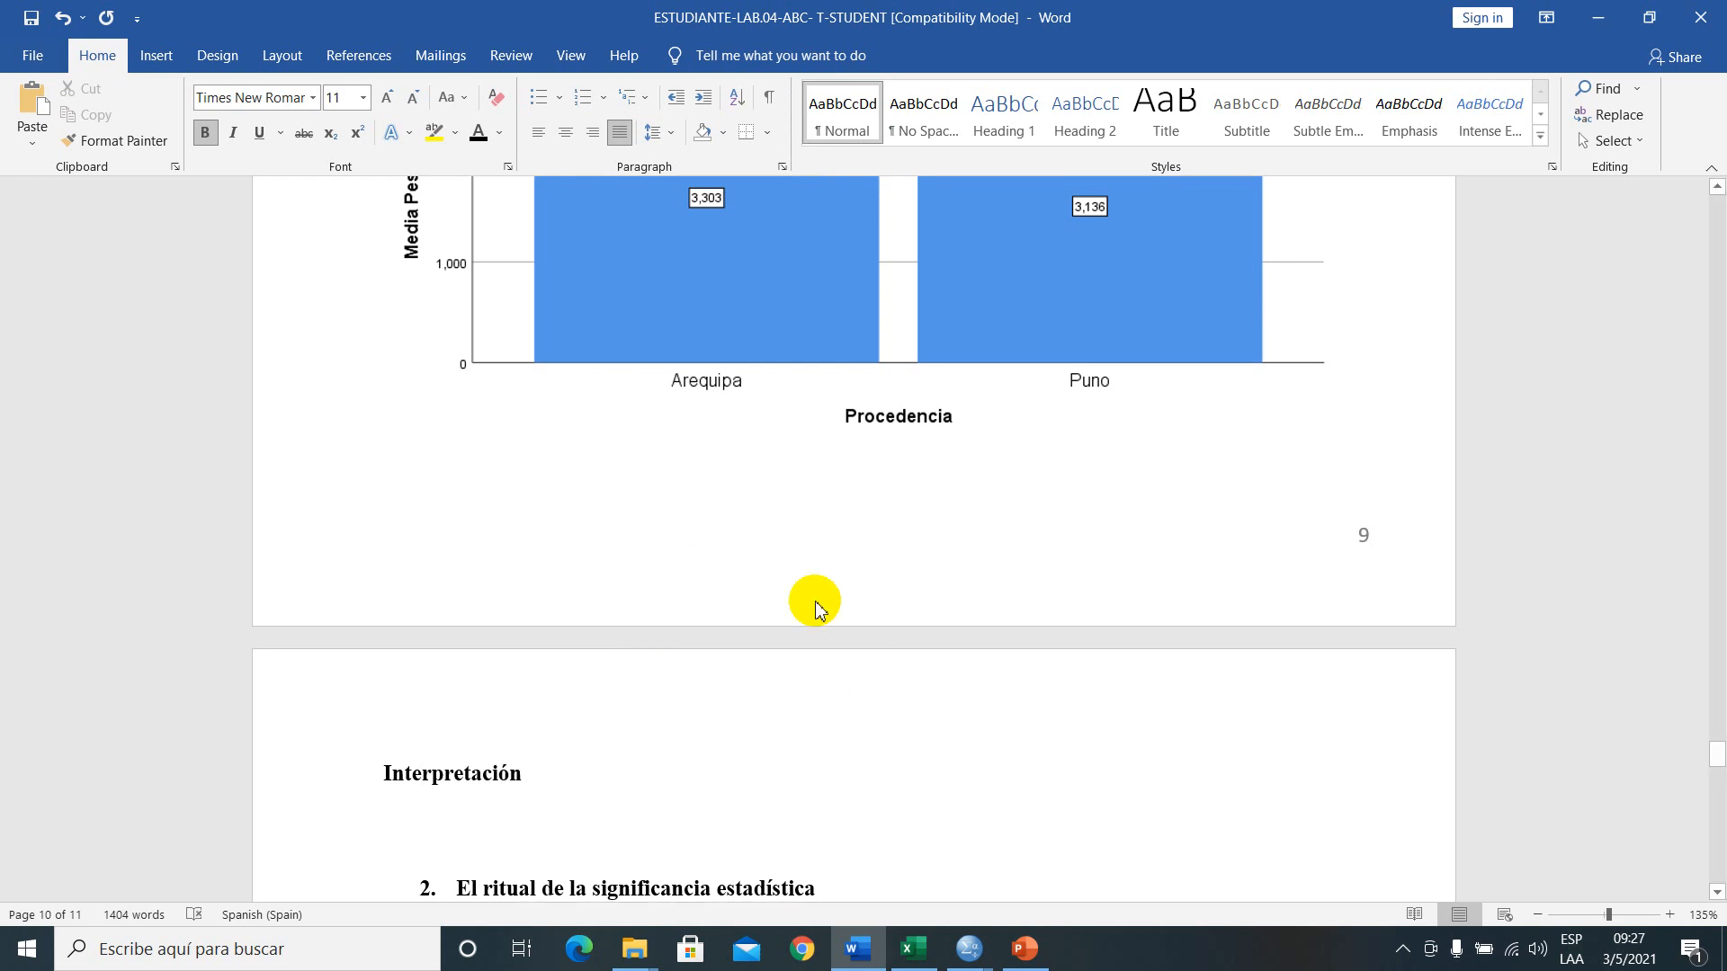
scroll(813, 601, up, 5)
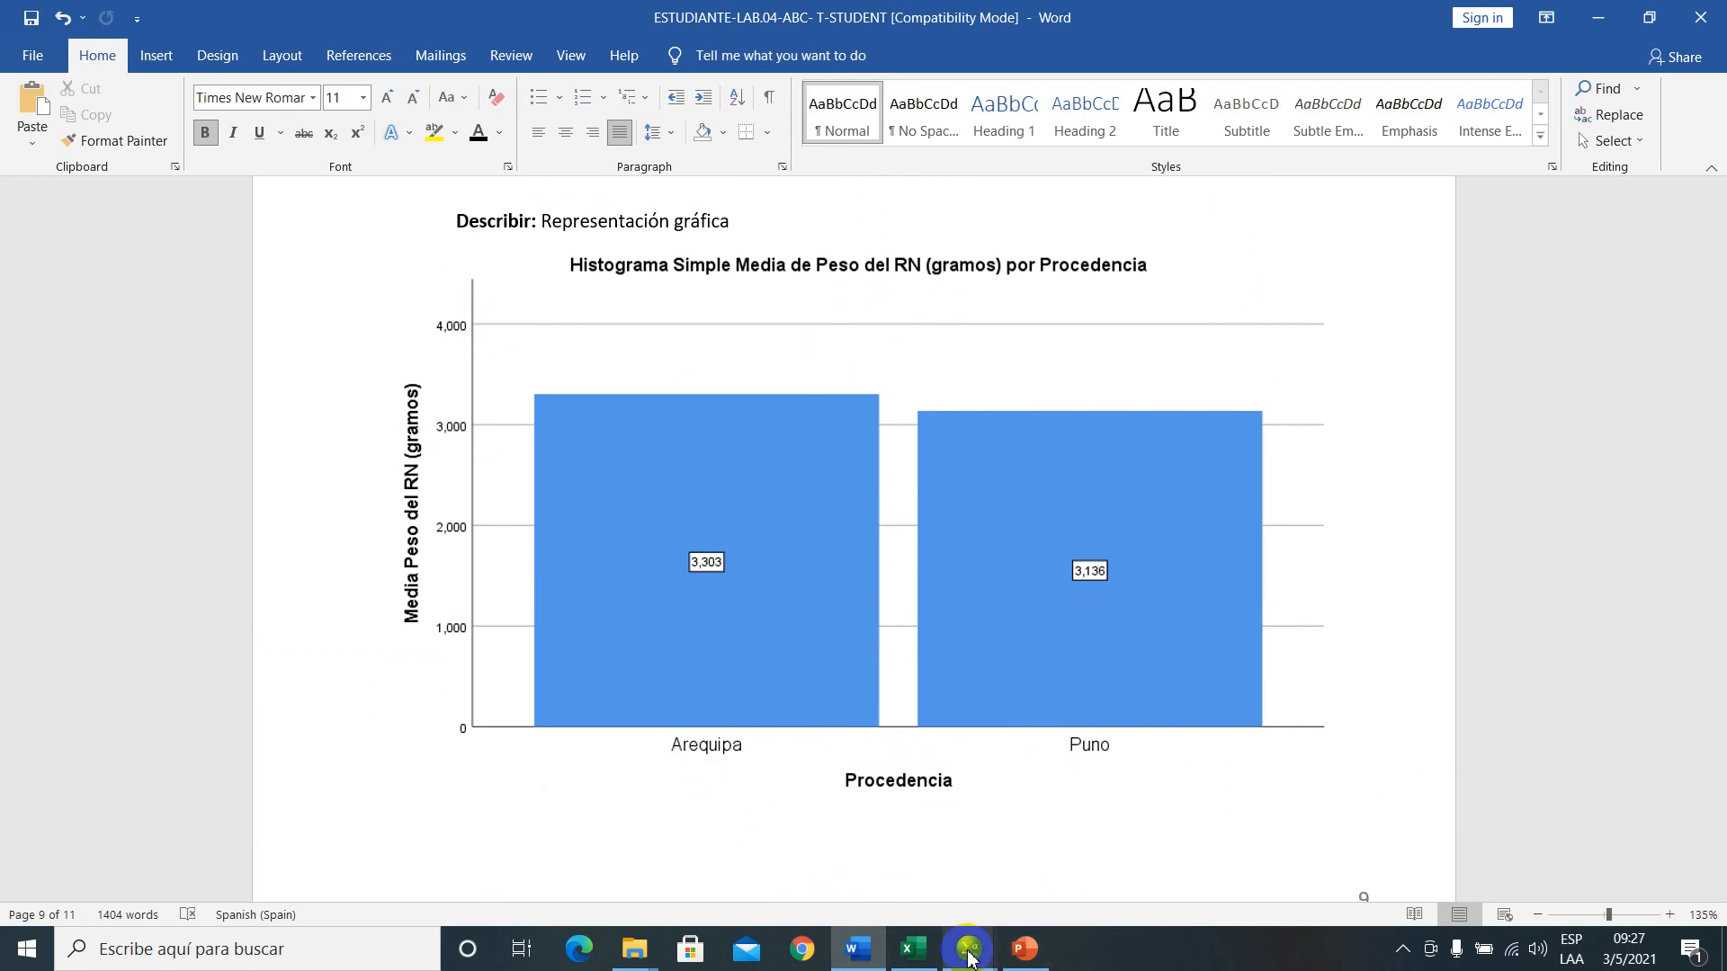
mouse_move(968, 959)
click(1016, 854)
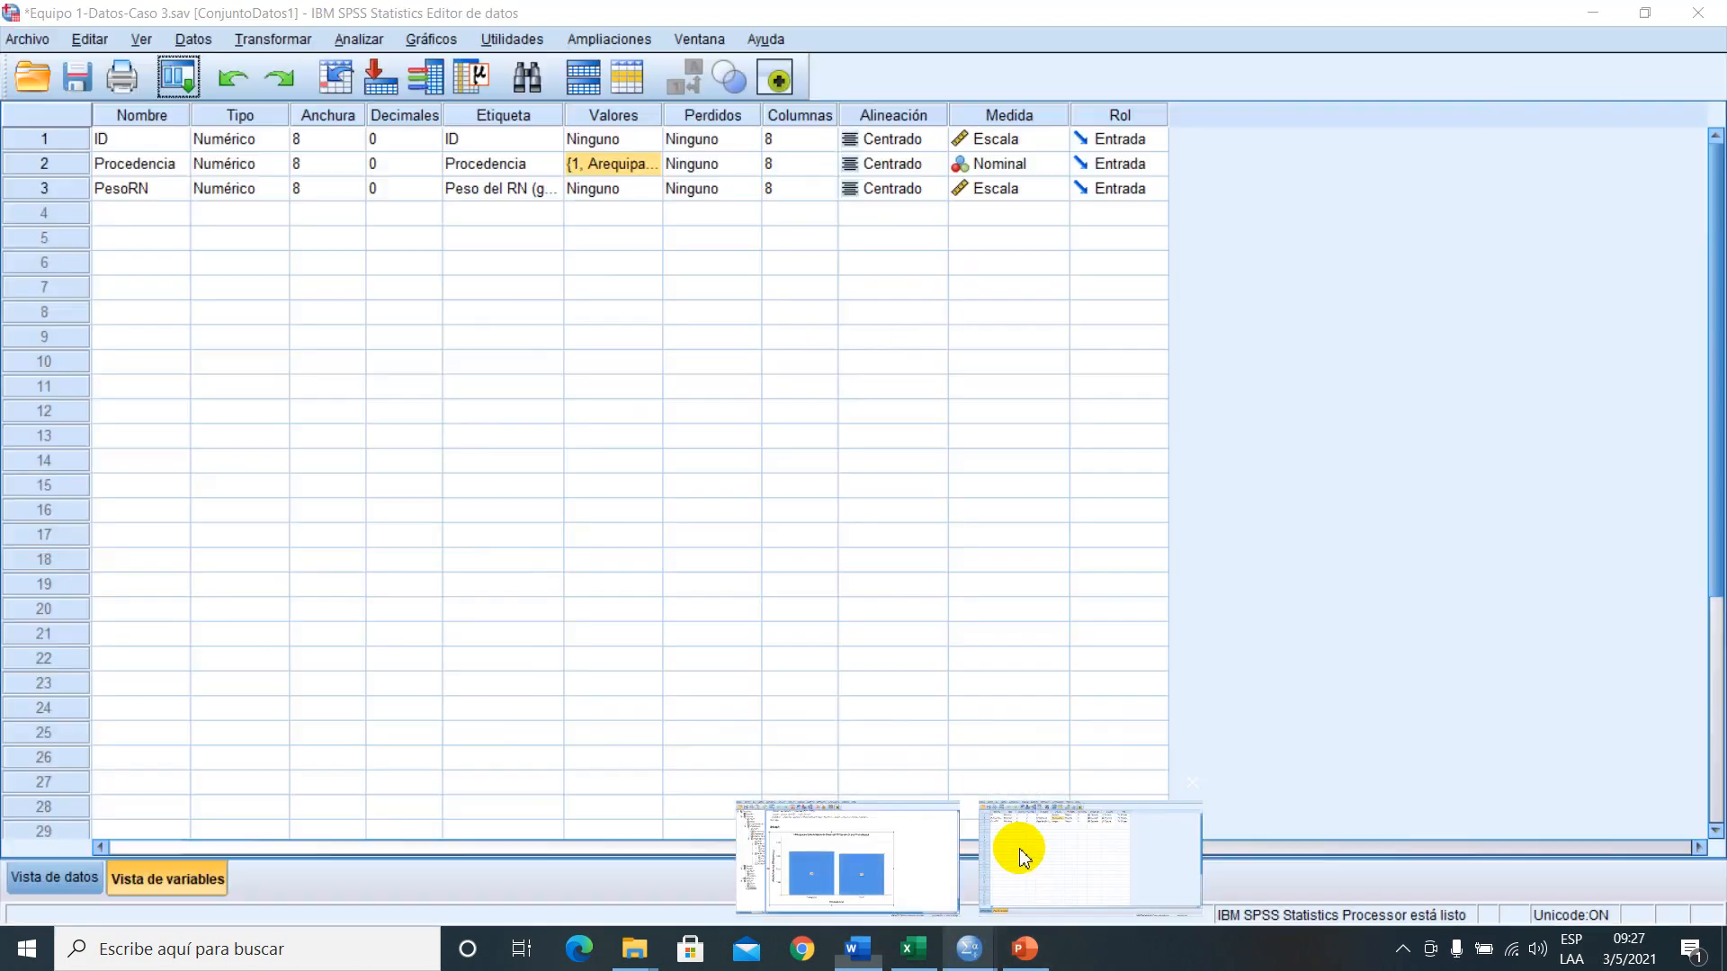
click(386, 40)
mouse_move(397, 102)
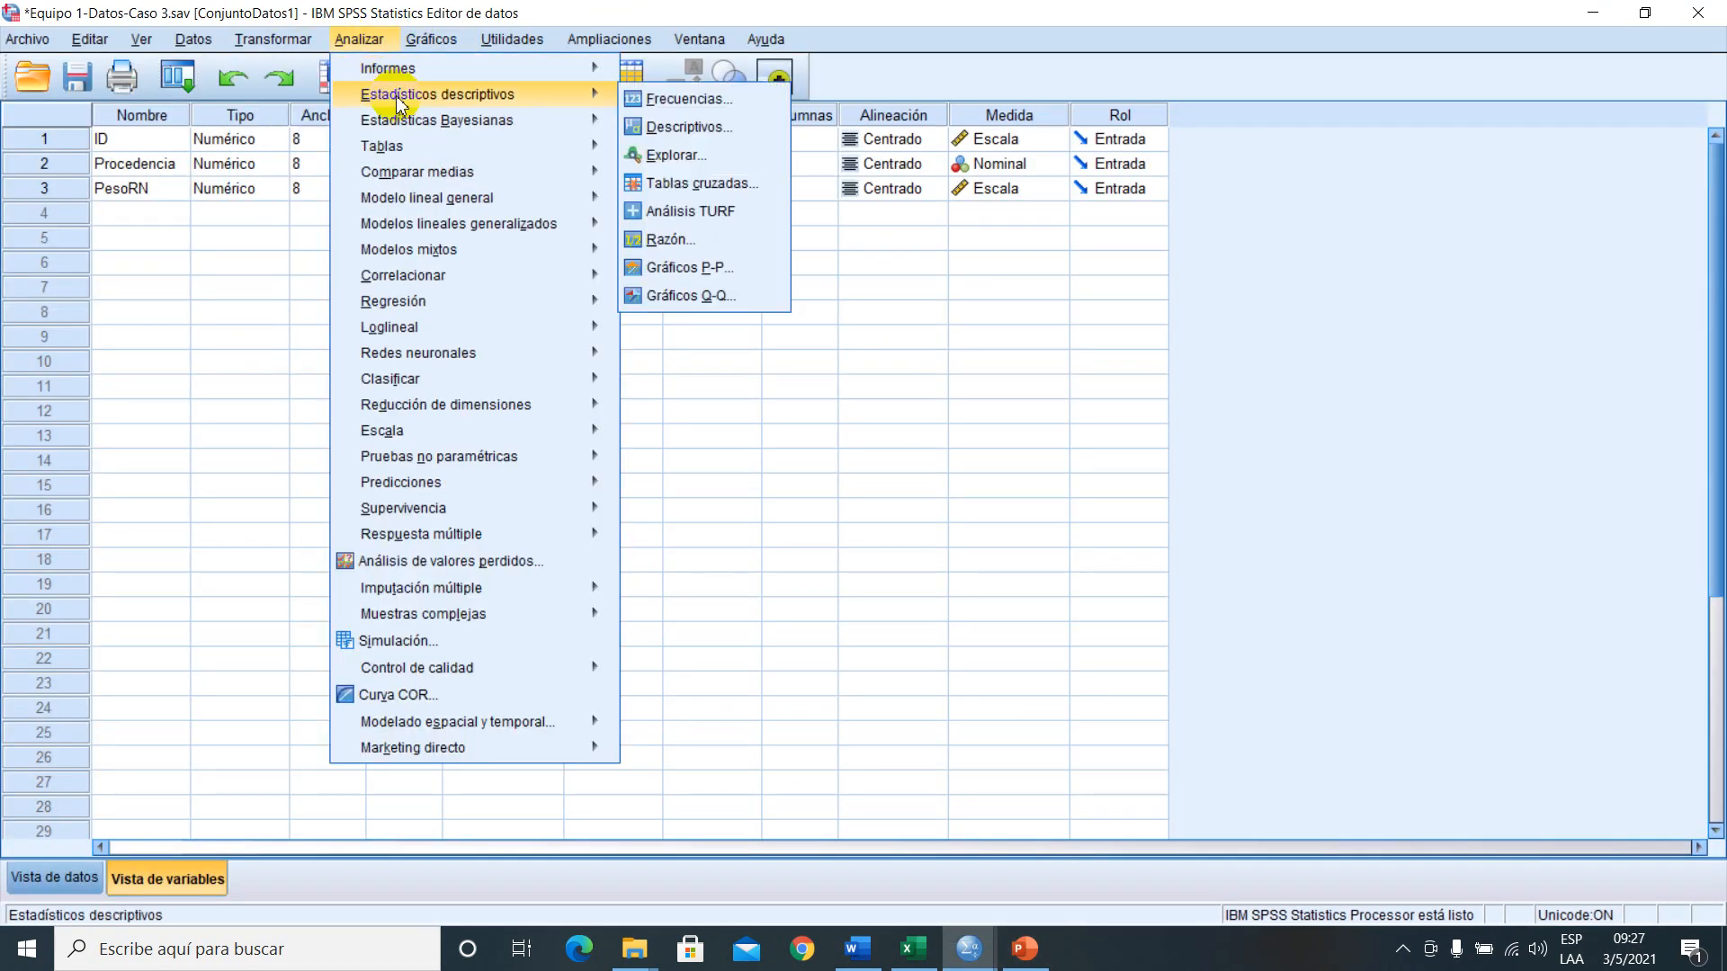
key(Return)
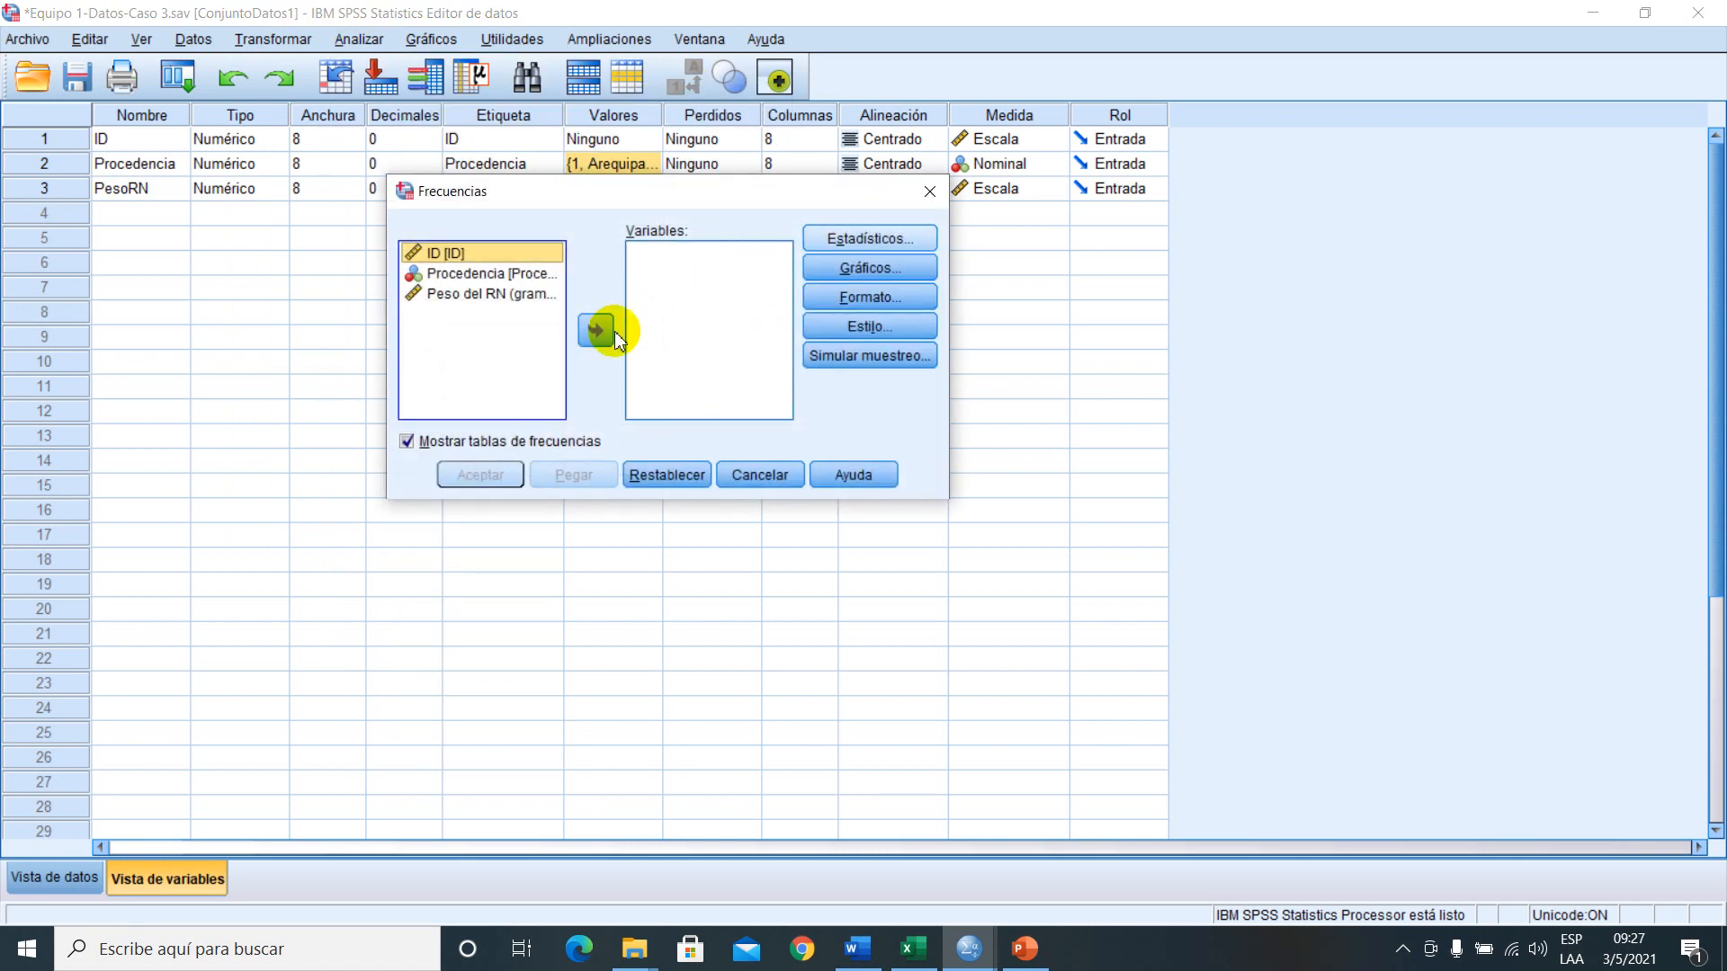
click(475, 295)
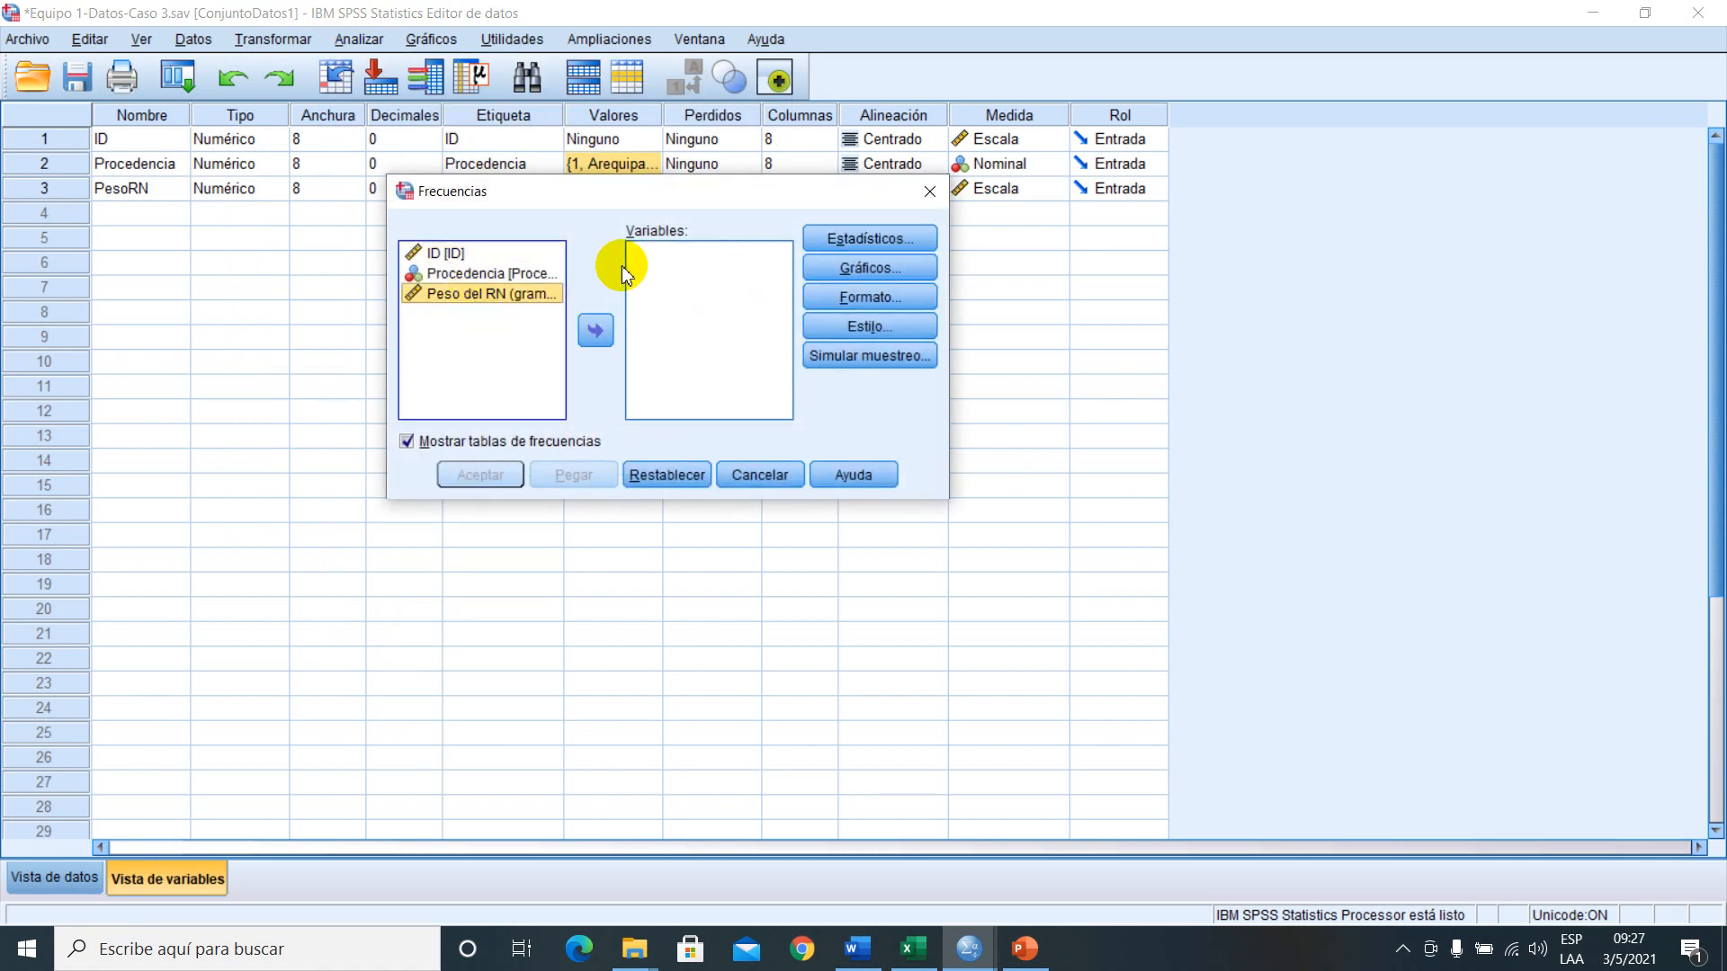
click(930, 191)
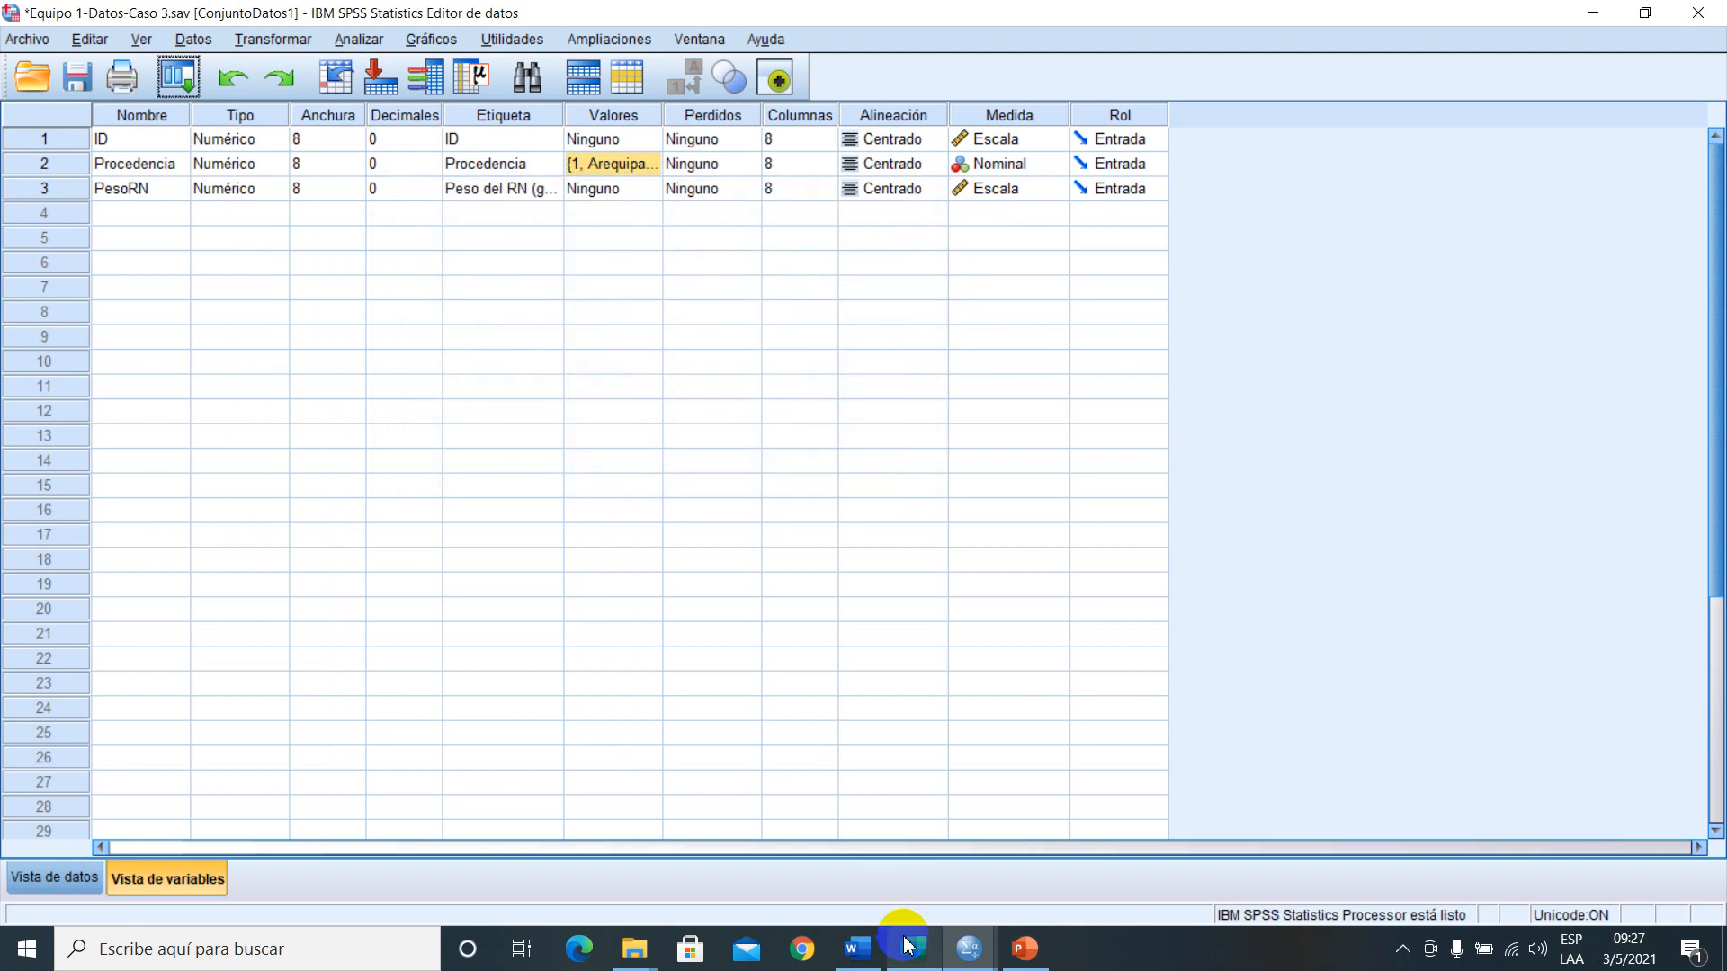
- Switch back to Word and review the Caso 3 confidence-interval table, the chart and the empty Interpretación section
click(876, 951)
scroll(606, 713, down, 10)
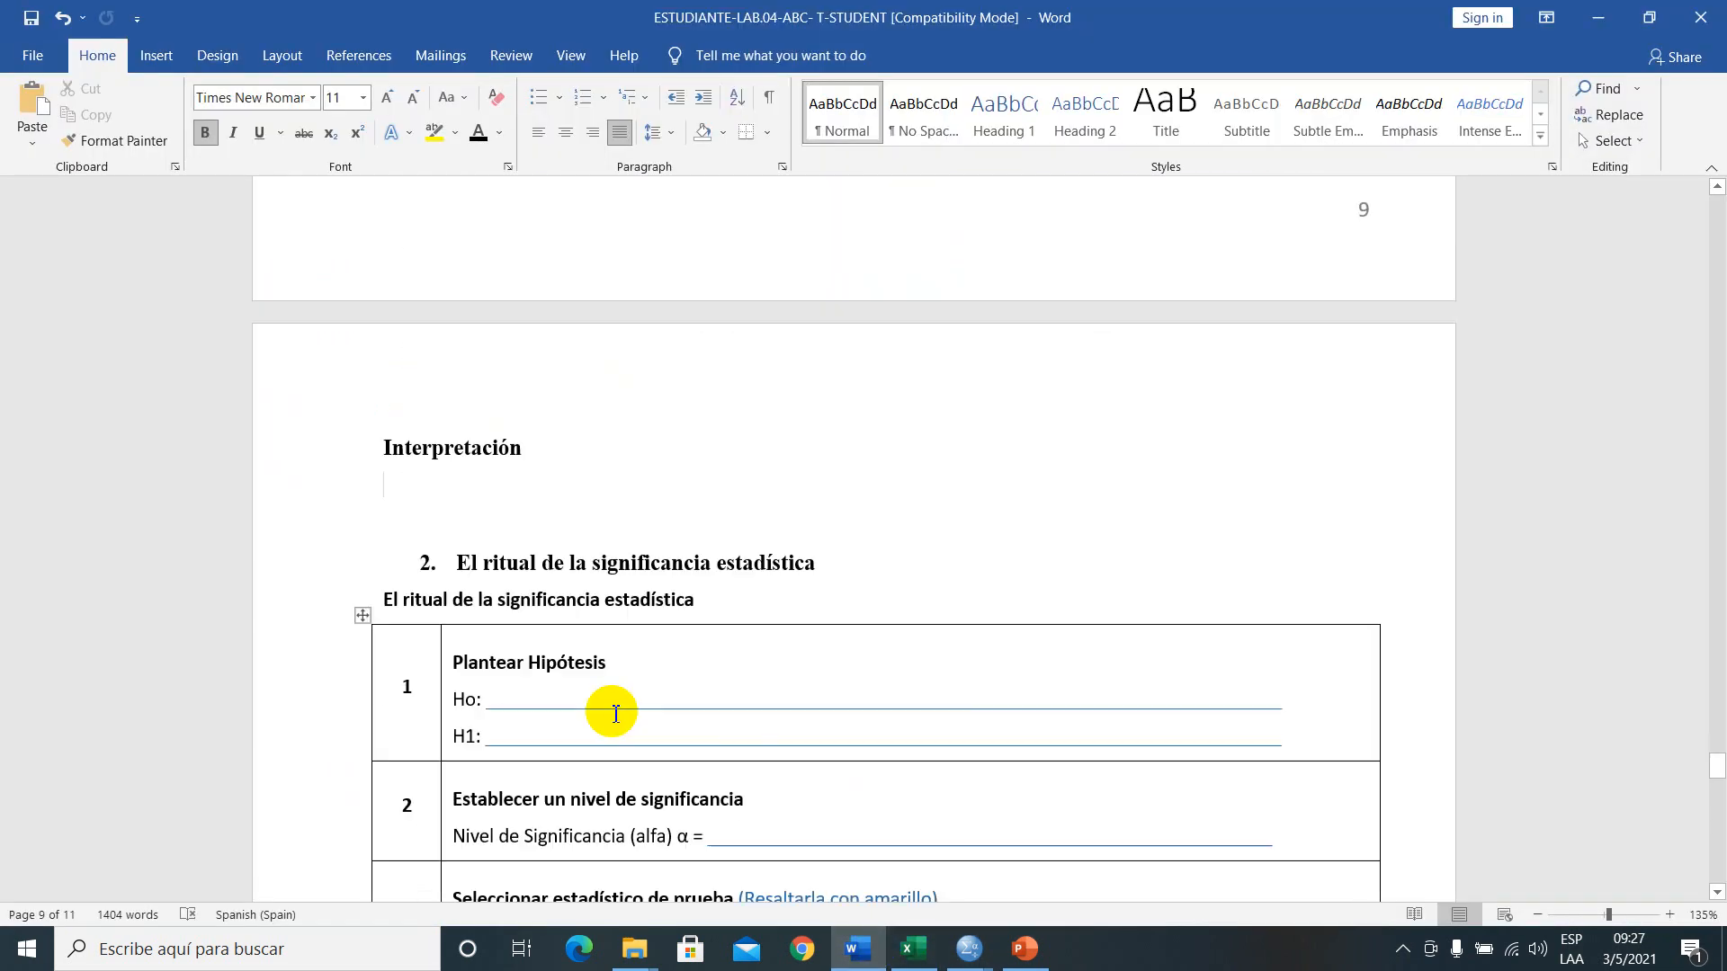
drag(720, 423, 670, 419)
scroll(670, 418, up, 10)
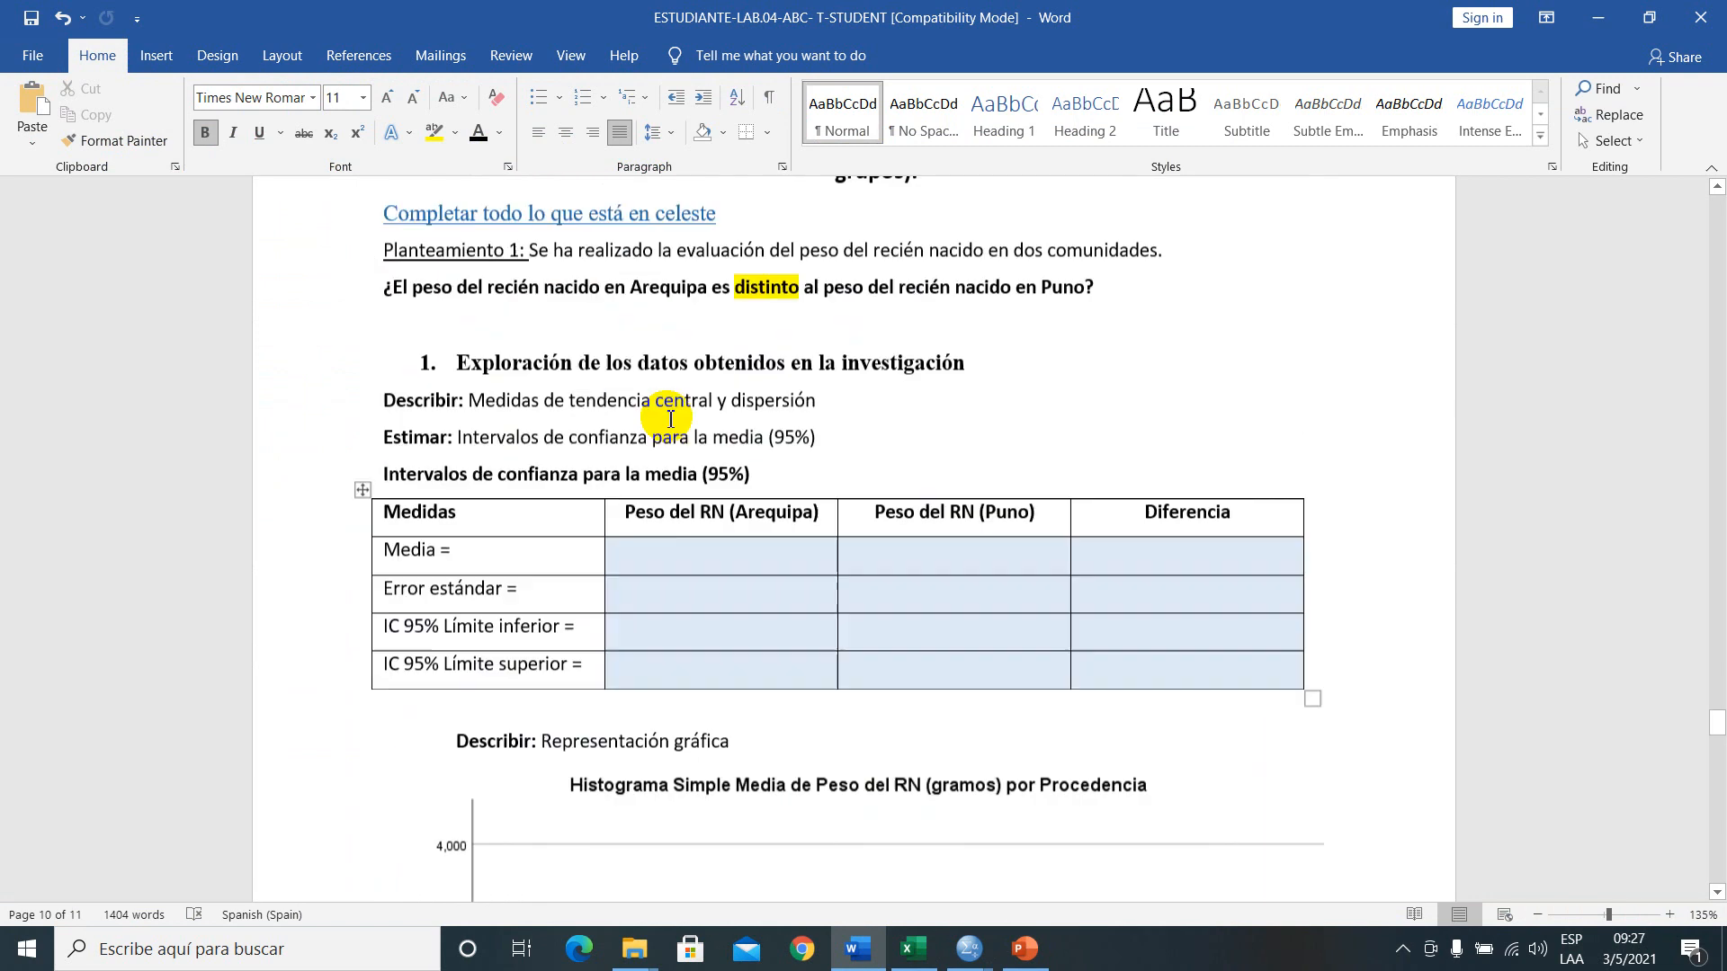
scroll(1172, 416, down, 2)
drag(1162, 464, 1297, 634)
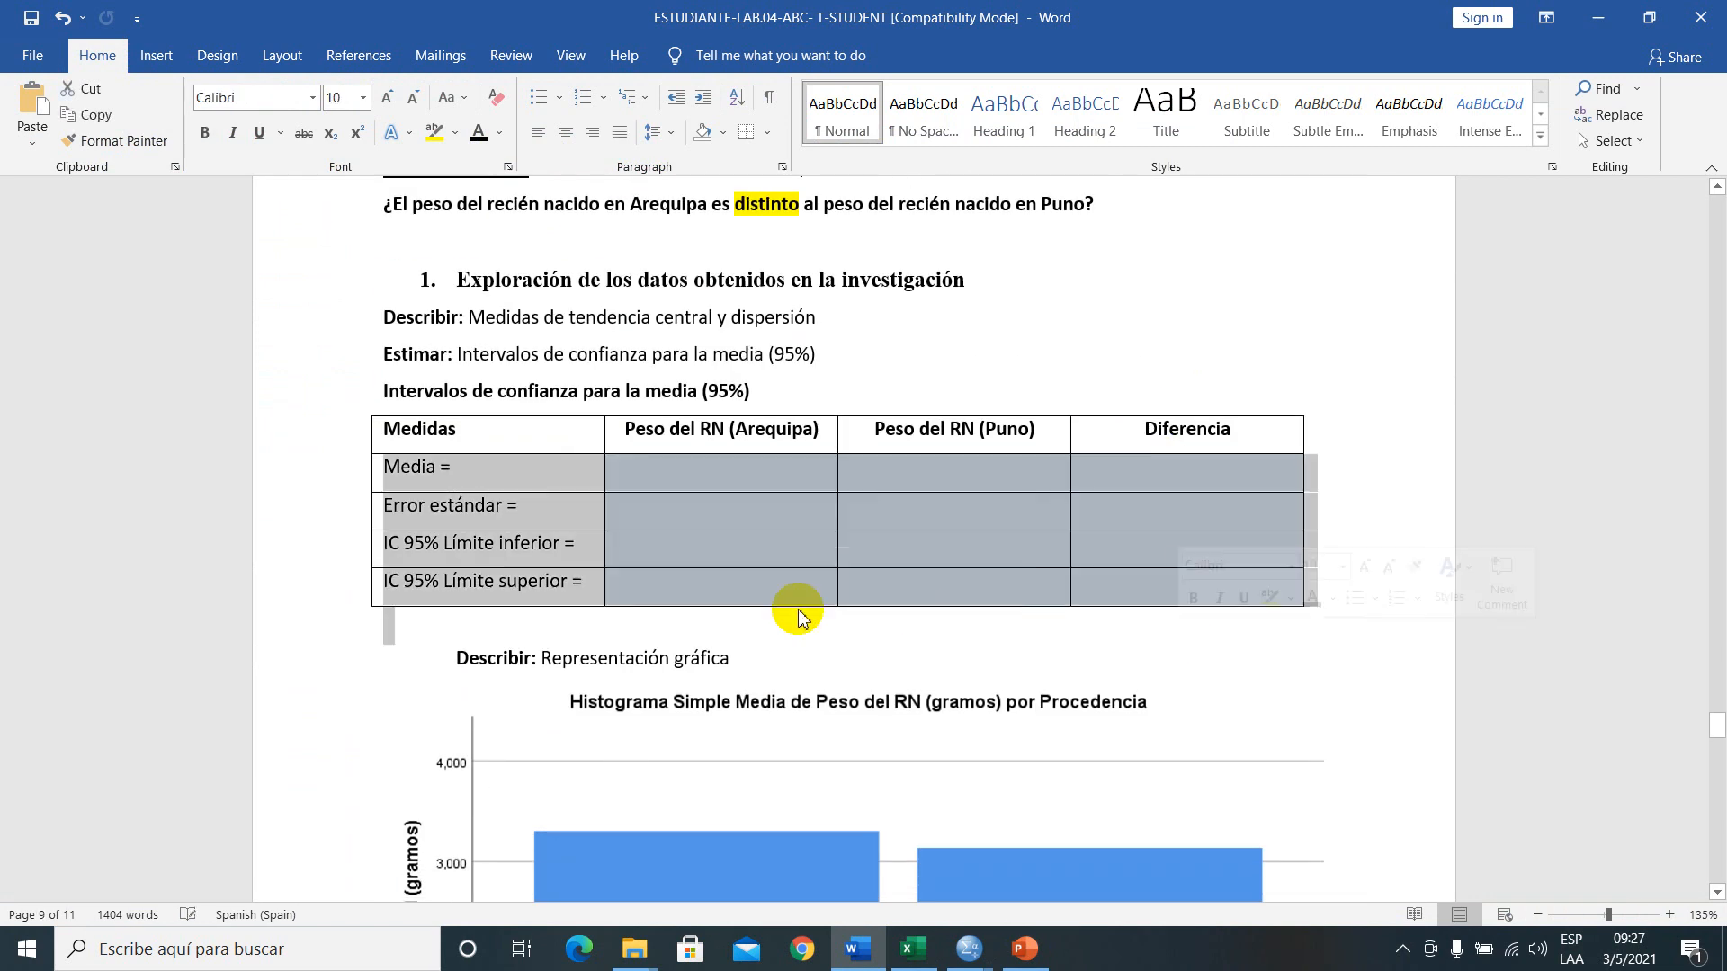
click(959, 556)
scroll(864, 561, down, 10)
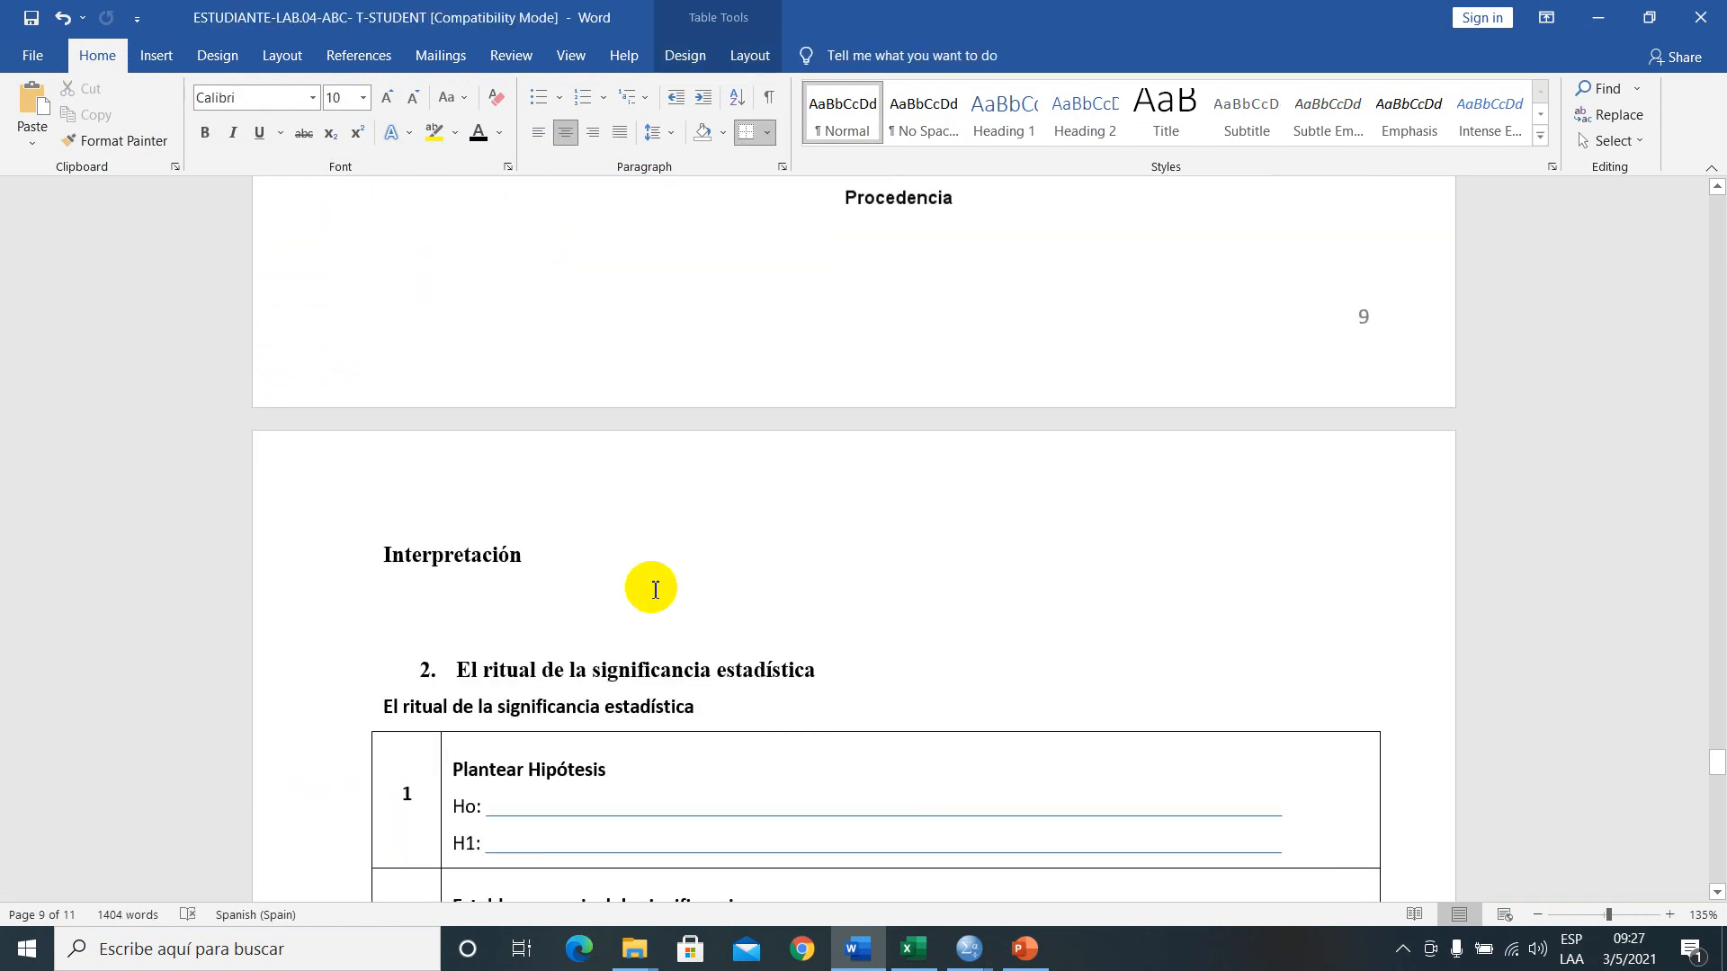
- Copy the Caso 3 research question without its question marks and paste it into the H1 line of "Plantear Hipótesis"
scroll(655, 585, up, 12)
drag(388, 349, 1088, 351)
key(ctrl+c)
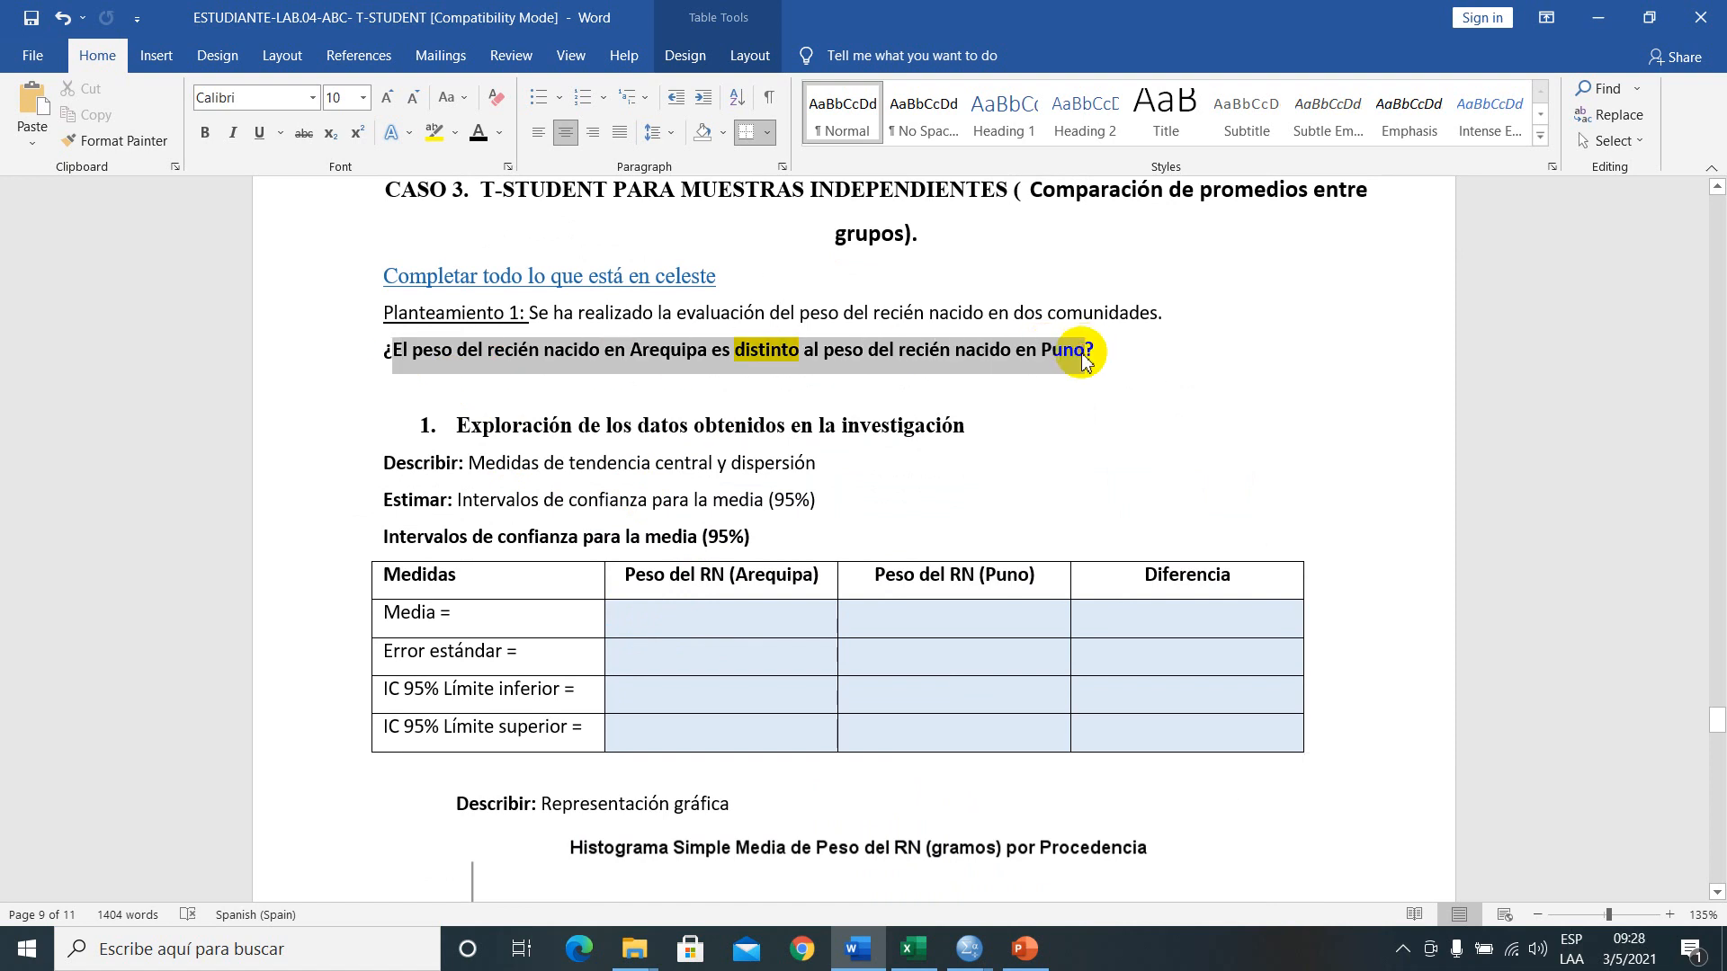
scroll(724, 519, down, 3)
scroll(724, 519, down, 10)
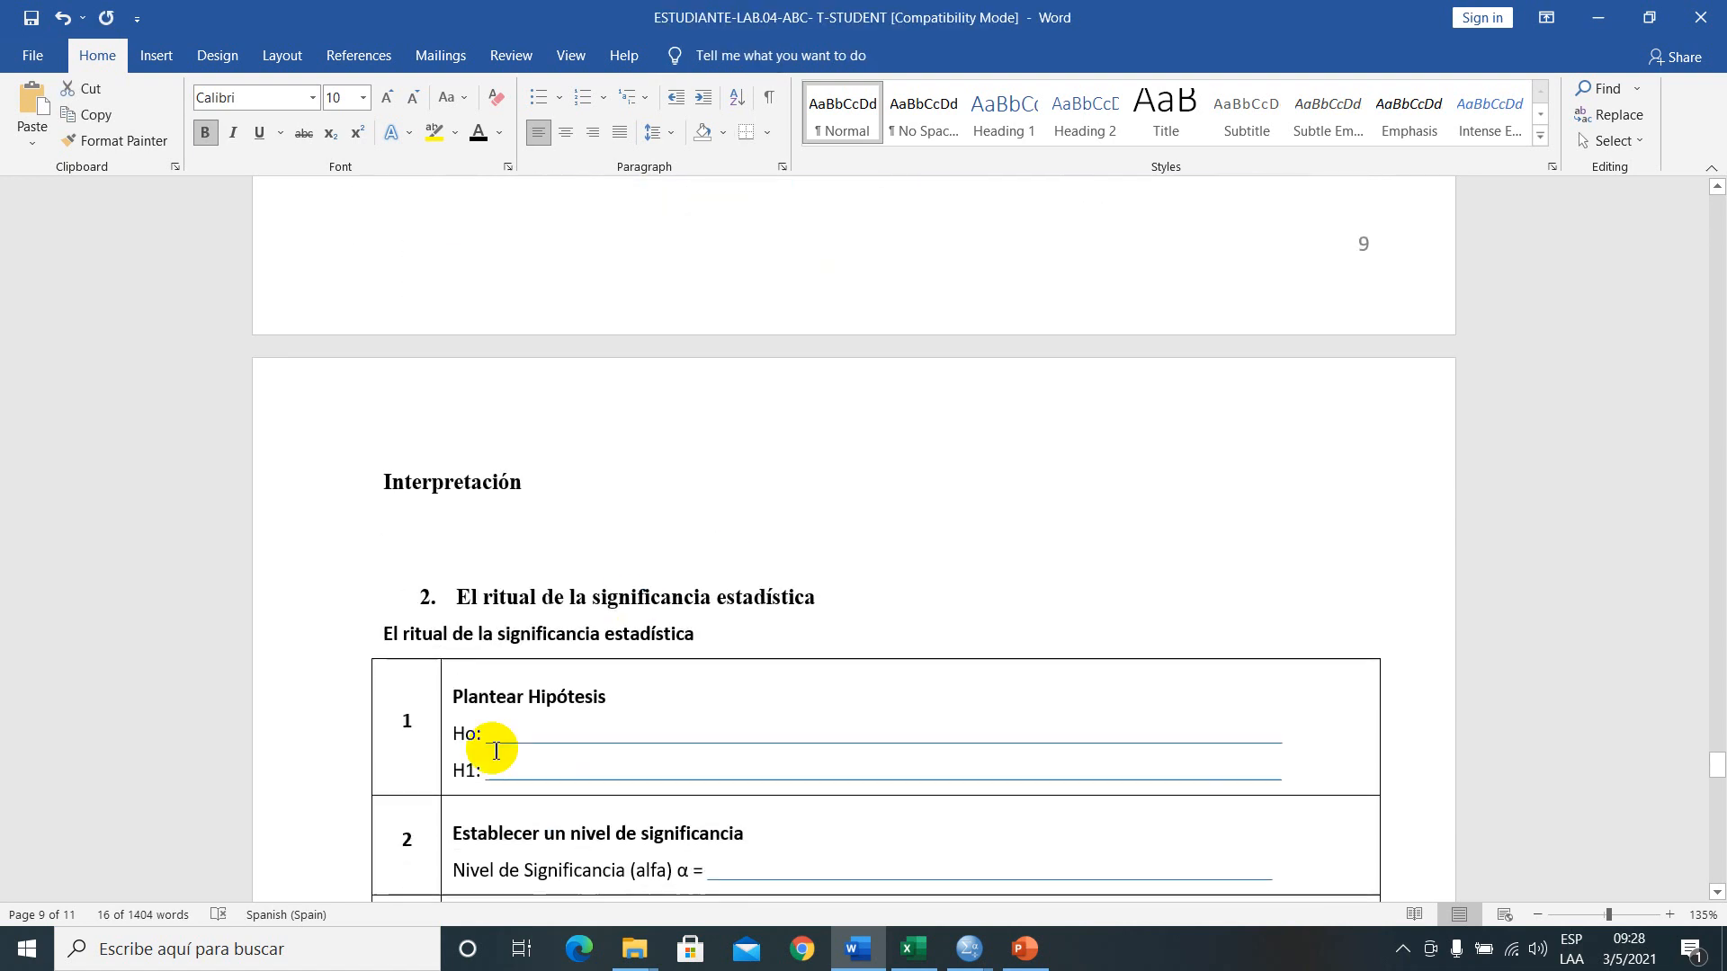
click(532, 565)
key(ctrl+v)
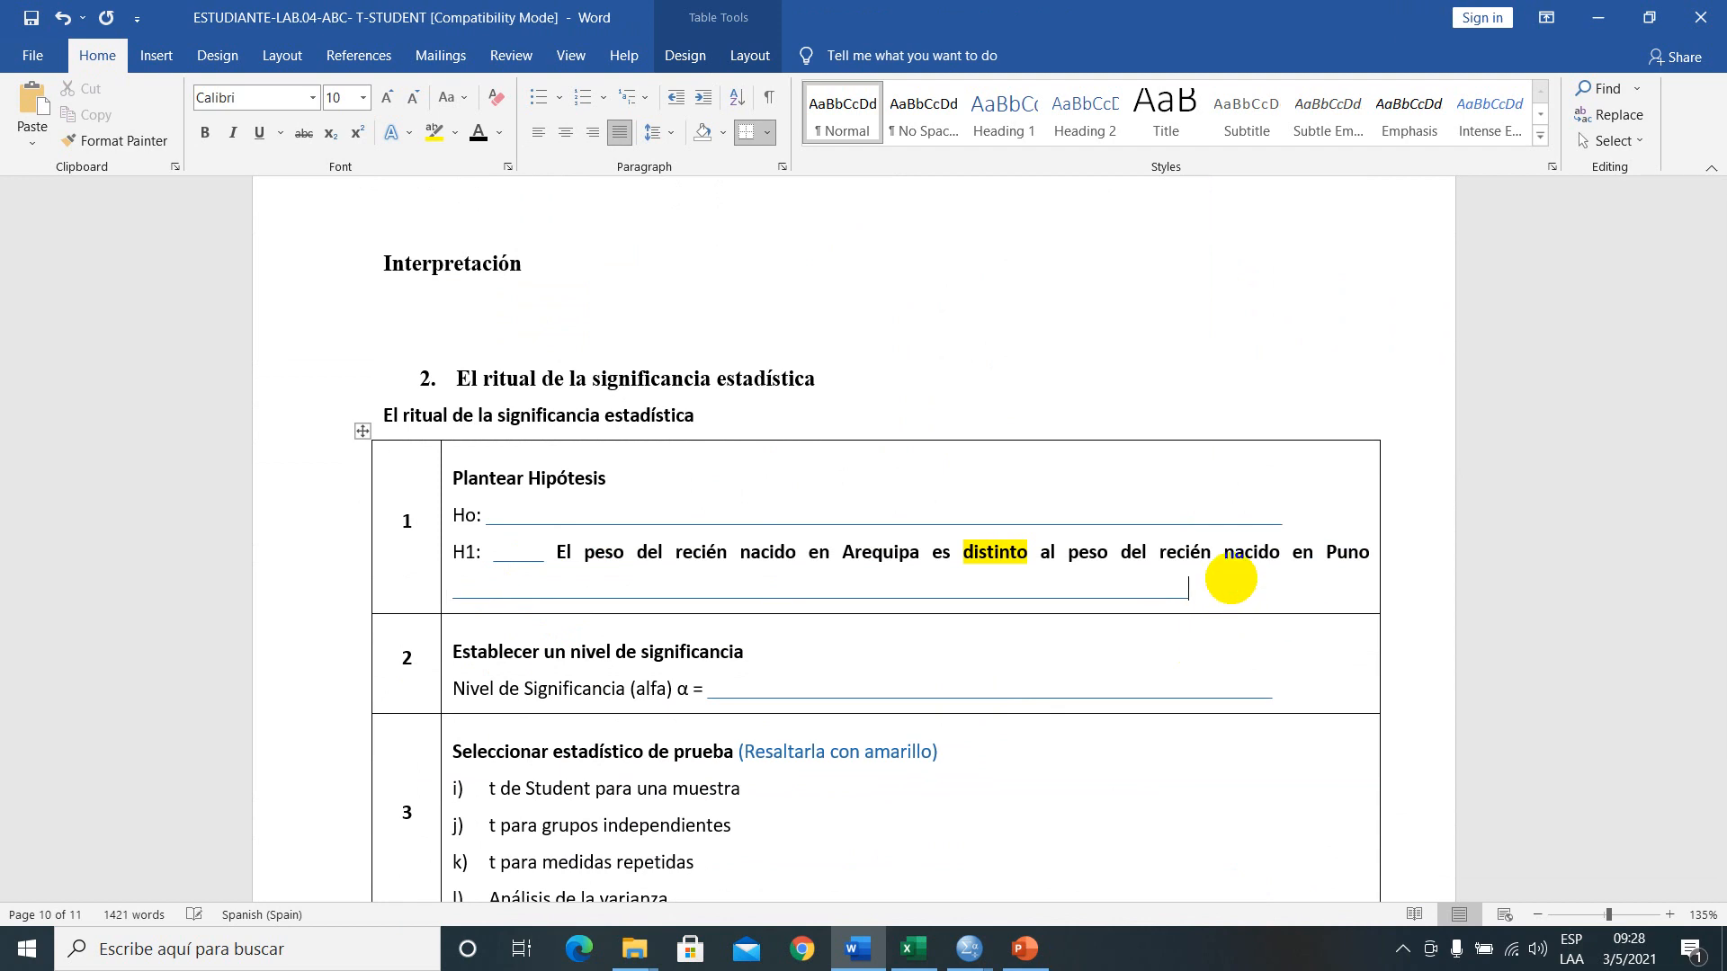
- Delete the surplus underscores after the pasted H1 sentence so the hypothesis fits on one line
key(BackSpace)
key(BackSpace)
key(BackSpace)
key(BackSpace)
key(BackSpace)
key(BackSpace)
key(BackSpace)
key(BackSpace)
key(BackSpace)
key(BackSpace)
key(BackSpace)
key(BackSpace)
key(BackSpace)
key(BackSpace)
key(BackSpace)
key(BackSpace)
key(BackSpace)
key(BackSpace)
key(BackSpace)
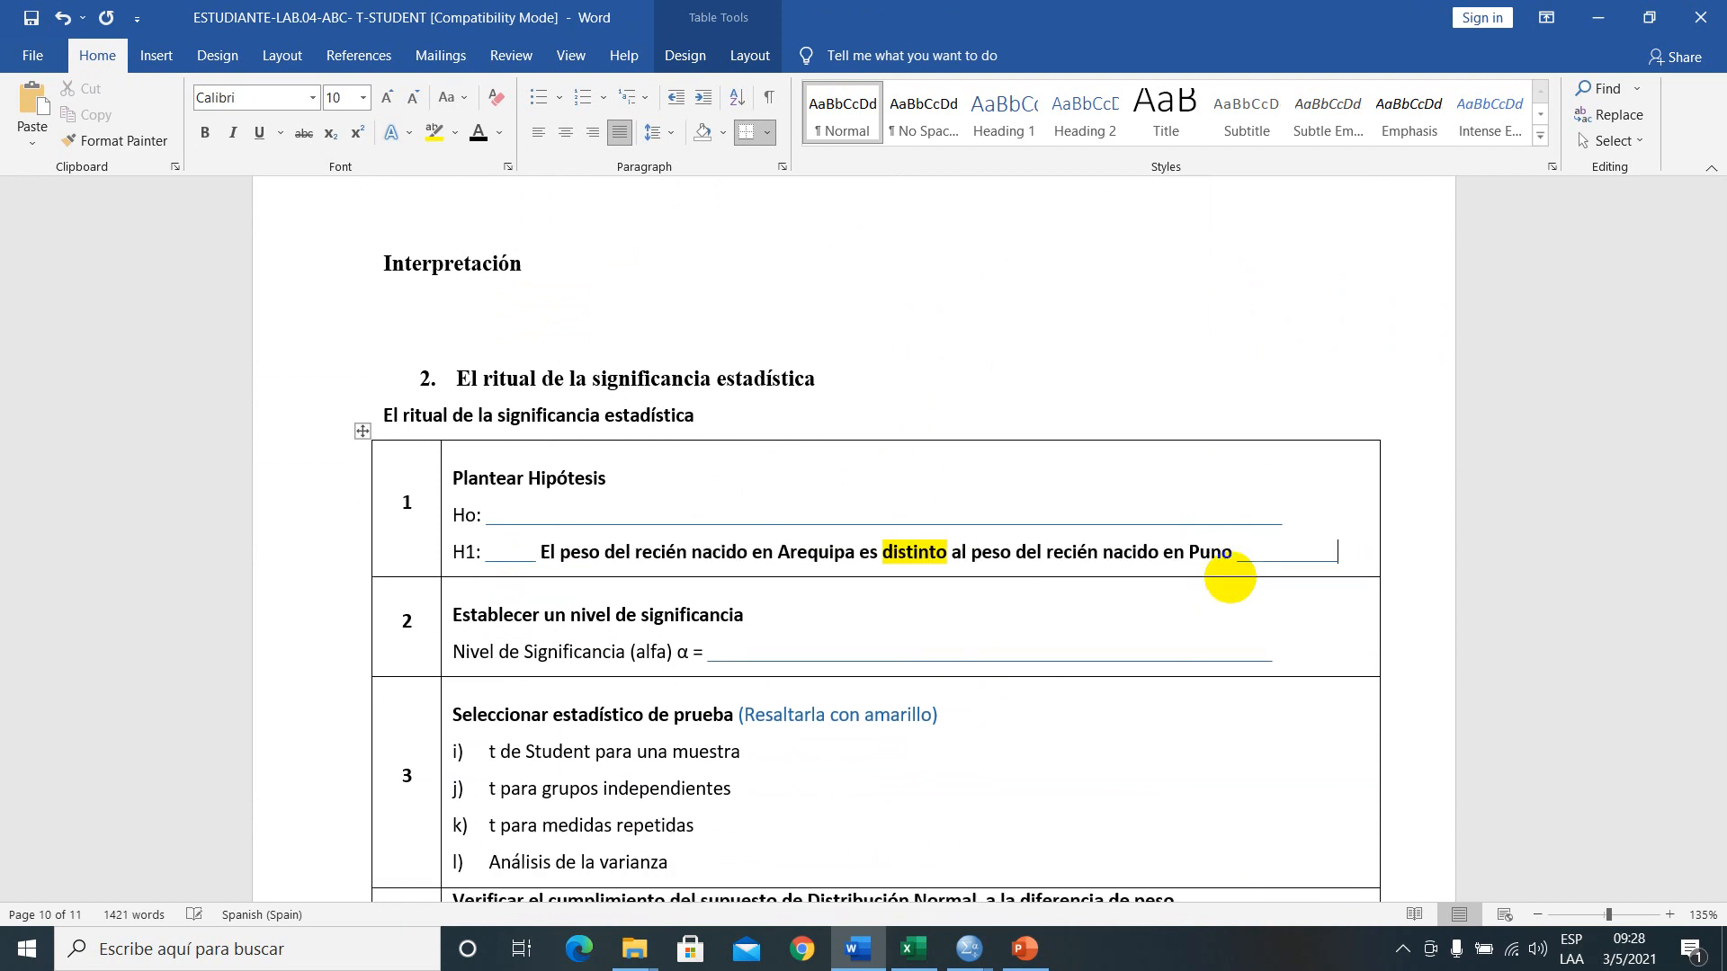
- Copy the H1 sentence into the Ho line and insert "no" before "es distinto" to make it the null hypothesis
scroll(644, 496, down, 1)
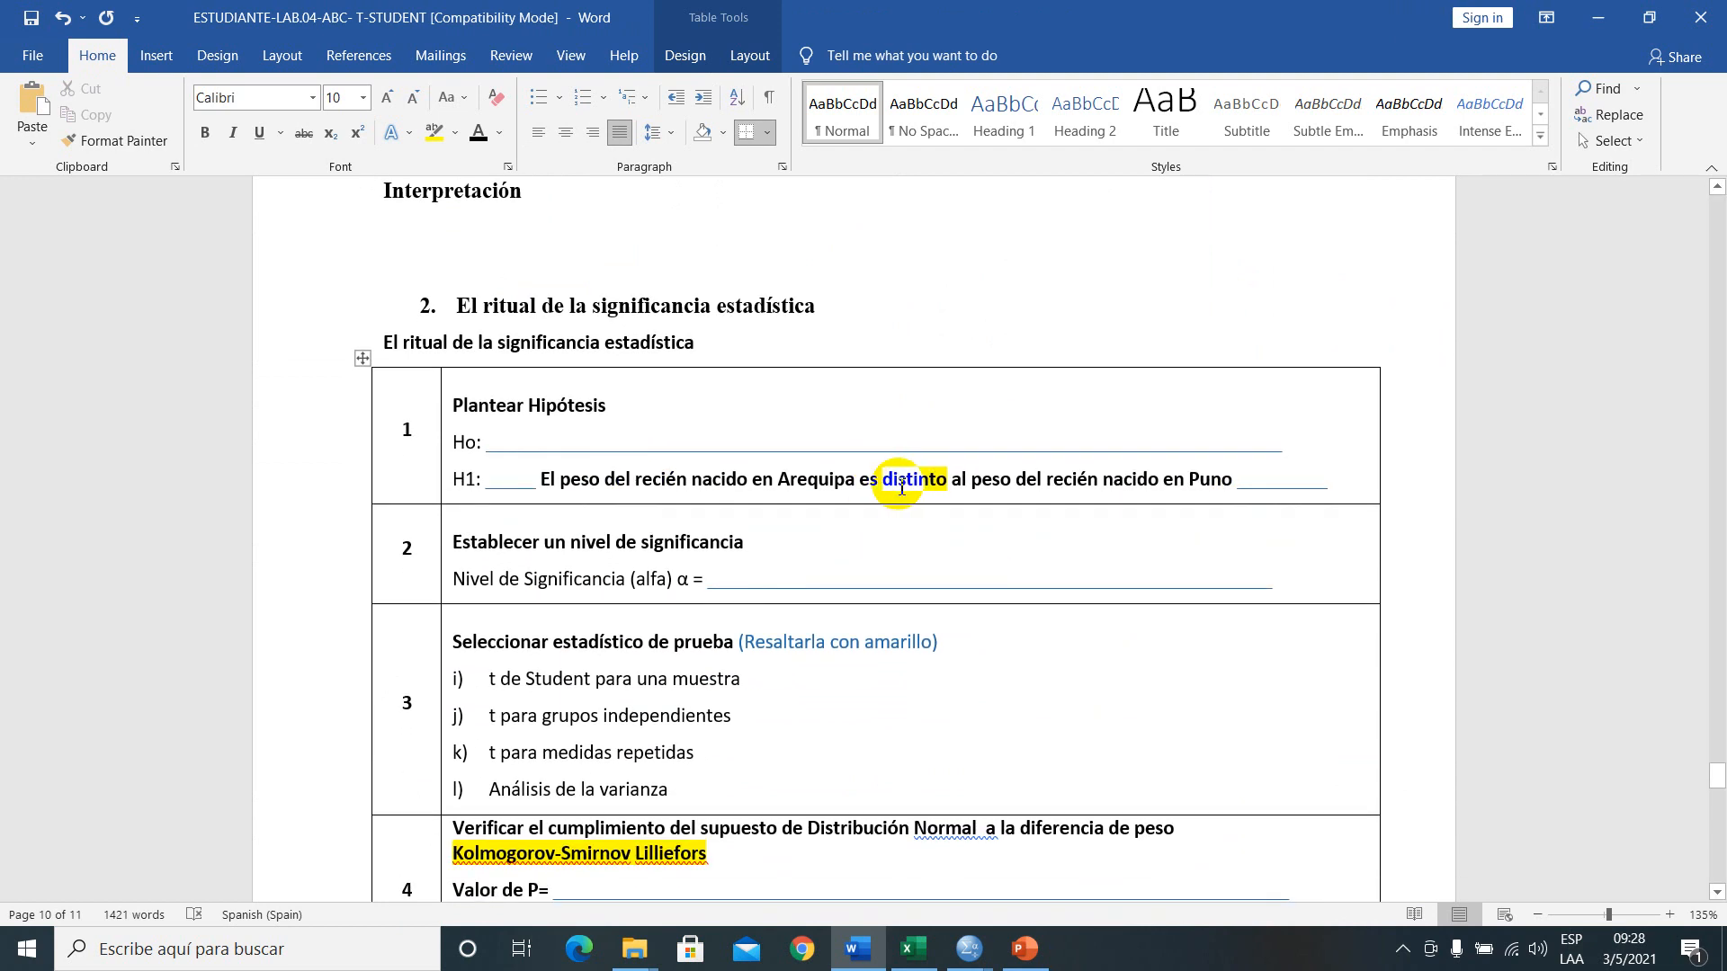
drag(886, 474, 945, 477)
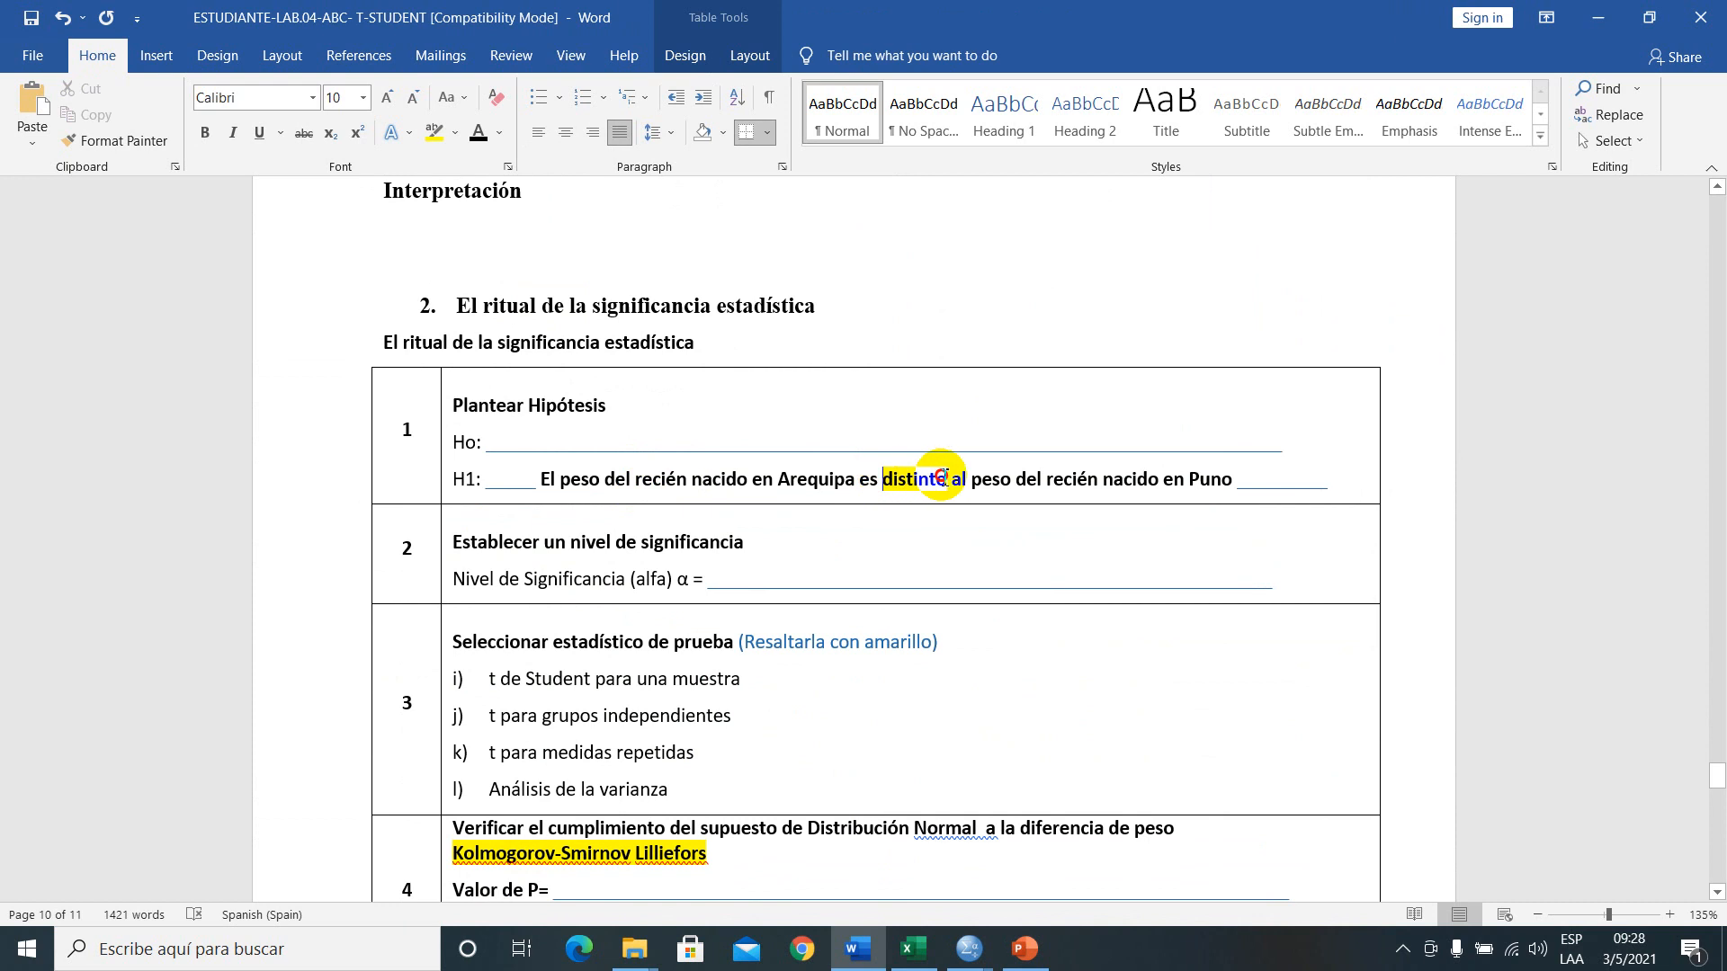
click(1230, 479)
drag(1230, 479, 555, 479)
key(ctrl+c)
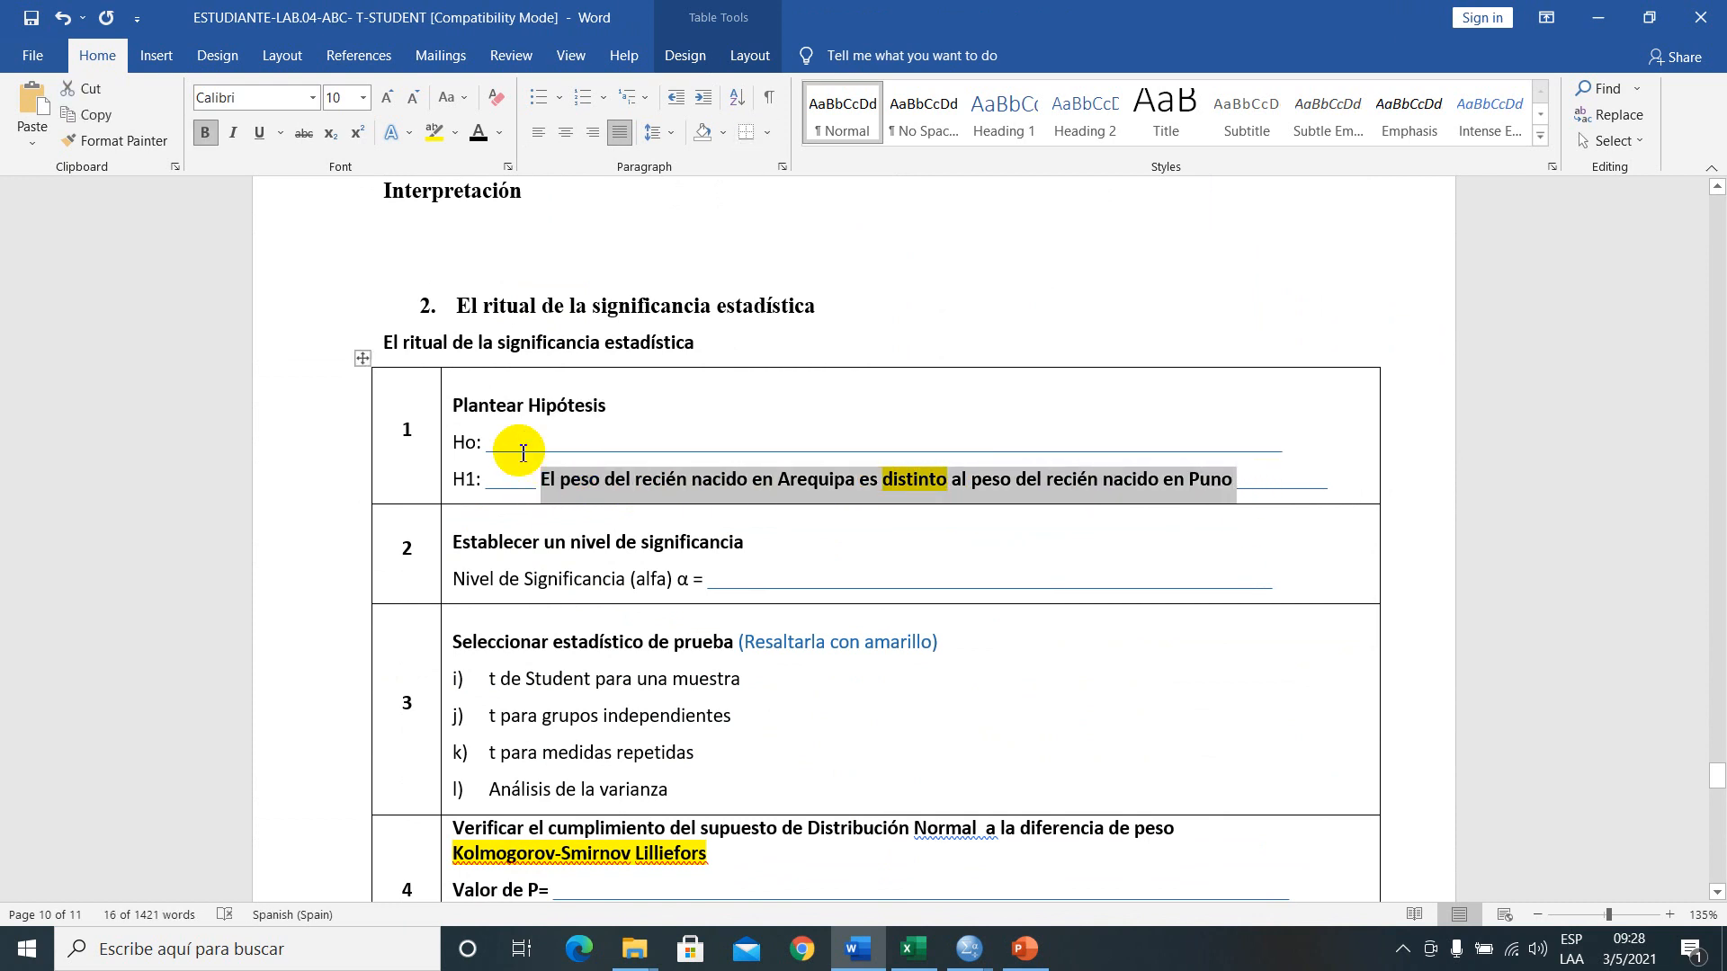
click(519, 449)
key(ctrl+v)
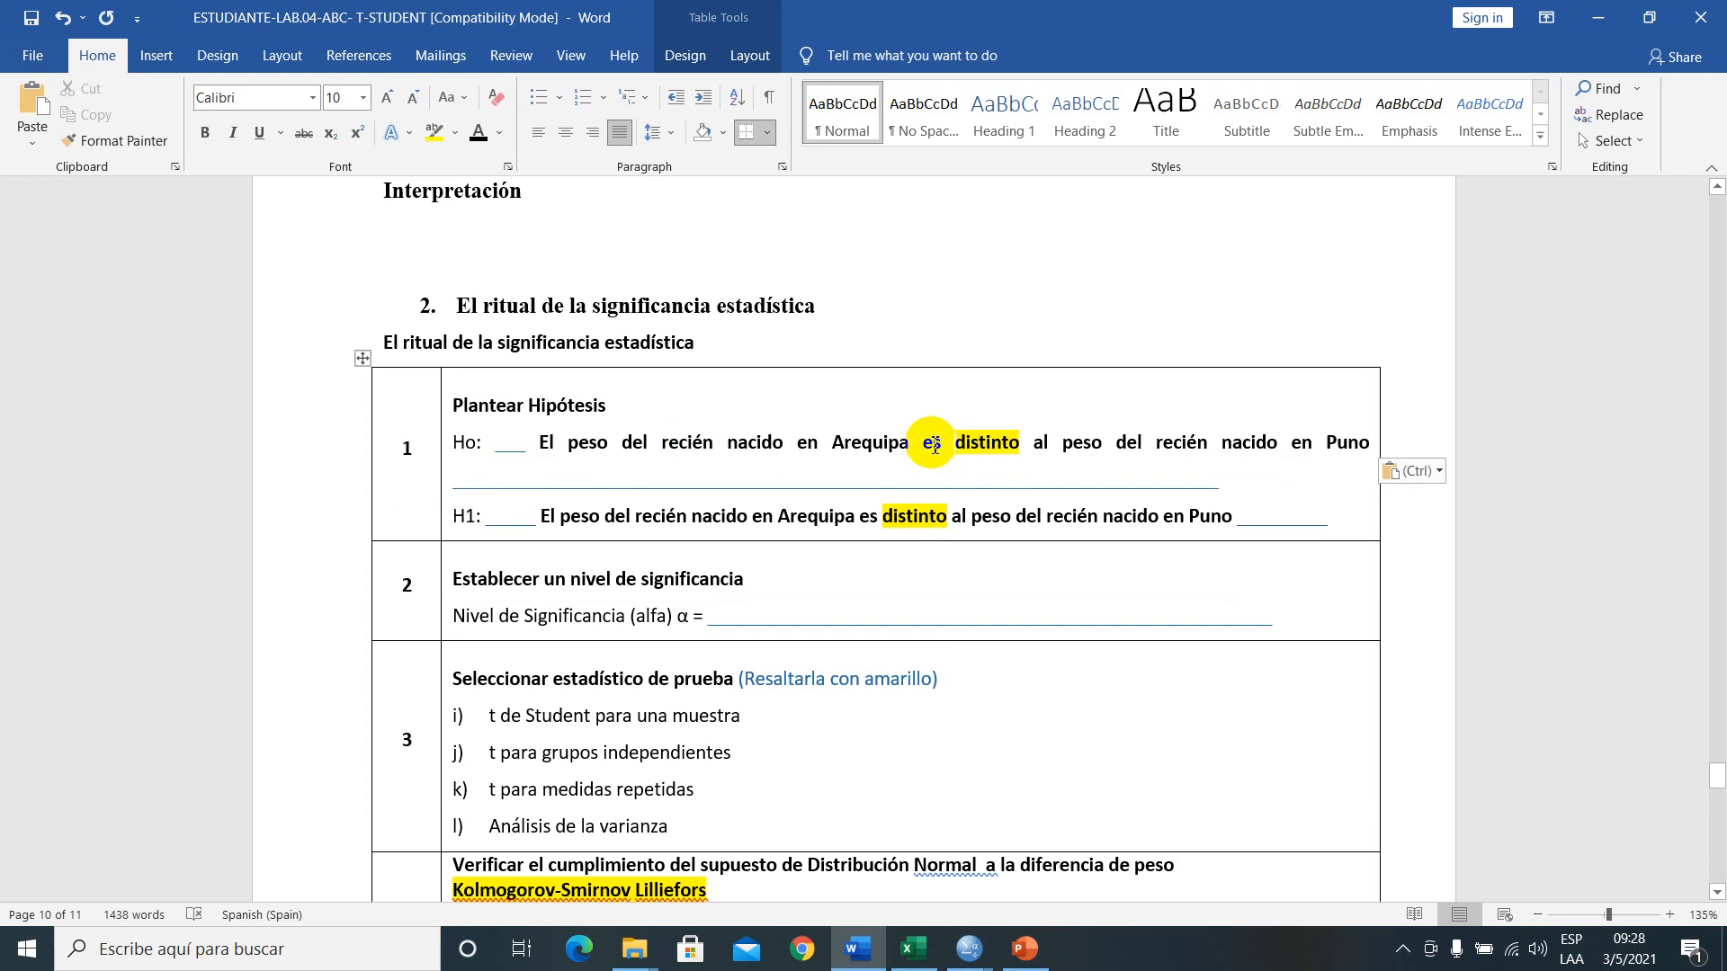
click(924, 443)
text(no)
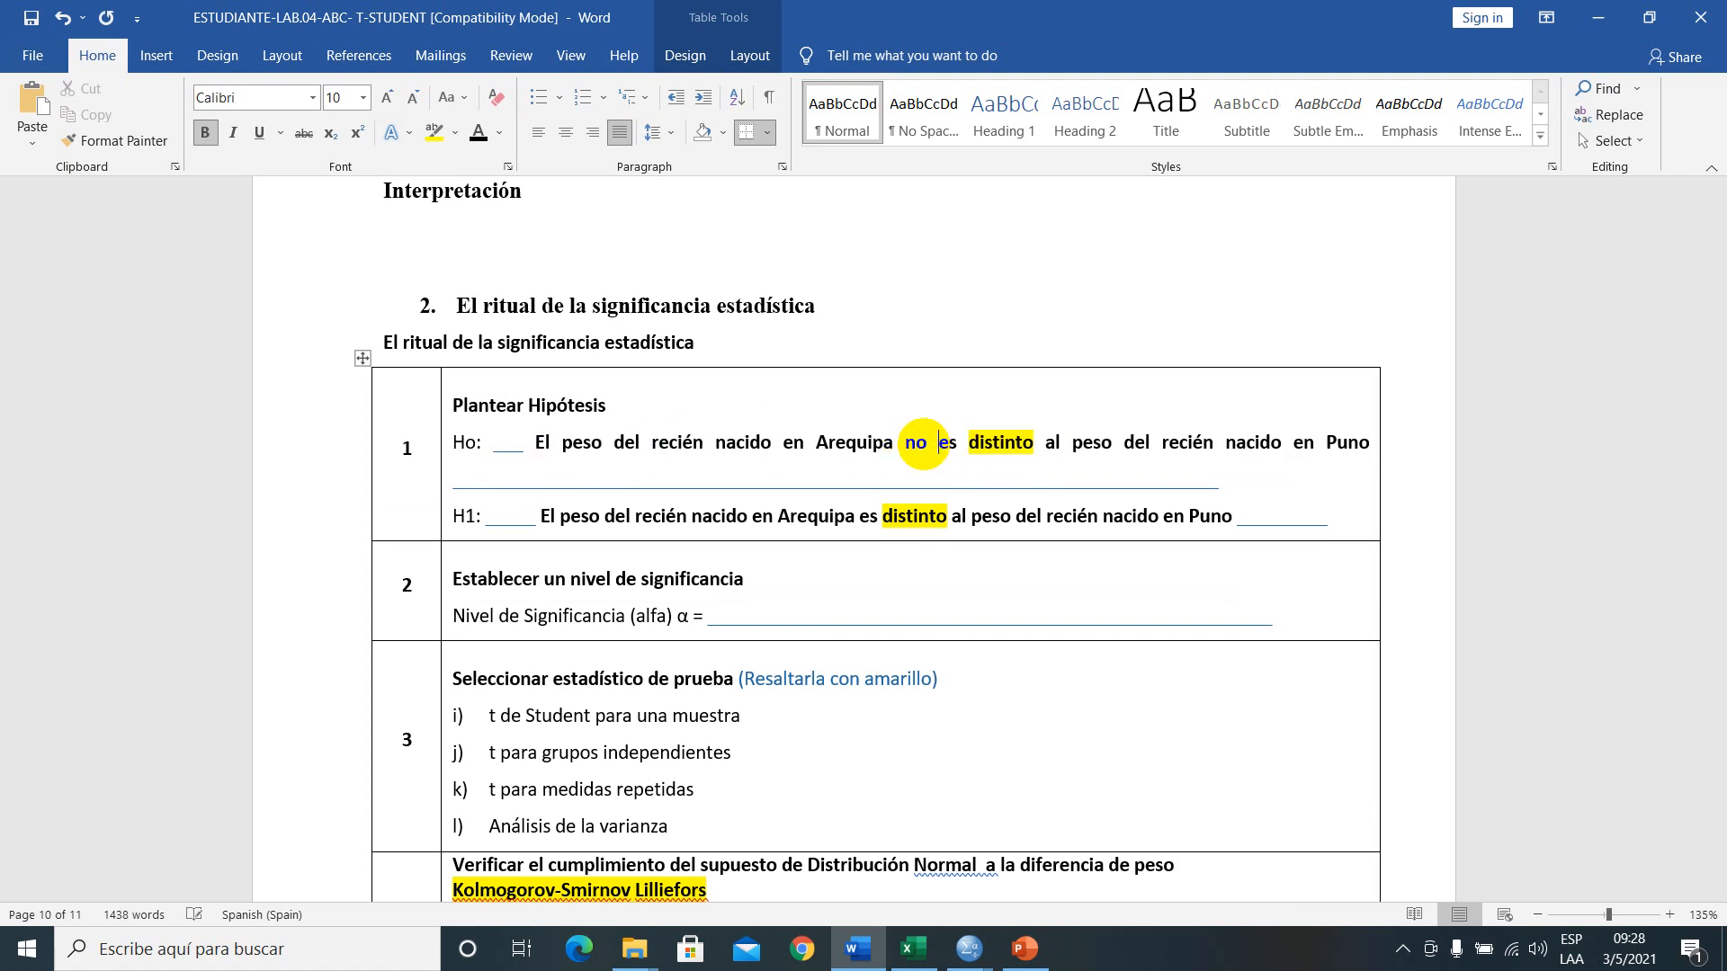
- Enter "5%= 0.05" as the significance level (alfa) in row 2 of the table
click(1286, 523)
scroll(667, 632, down, 3)
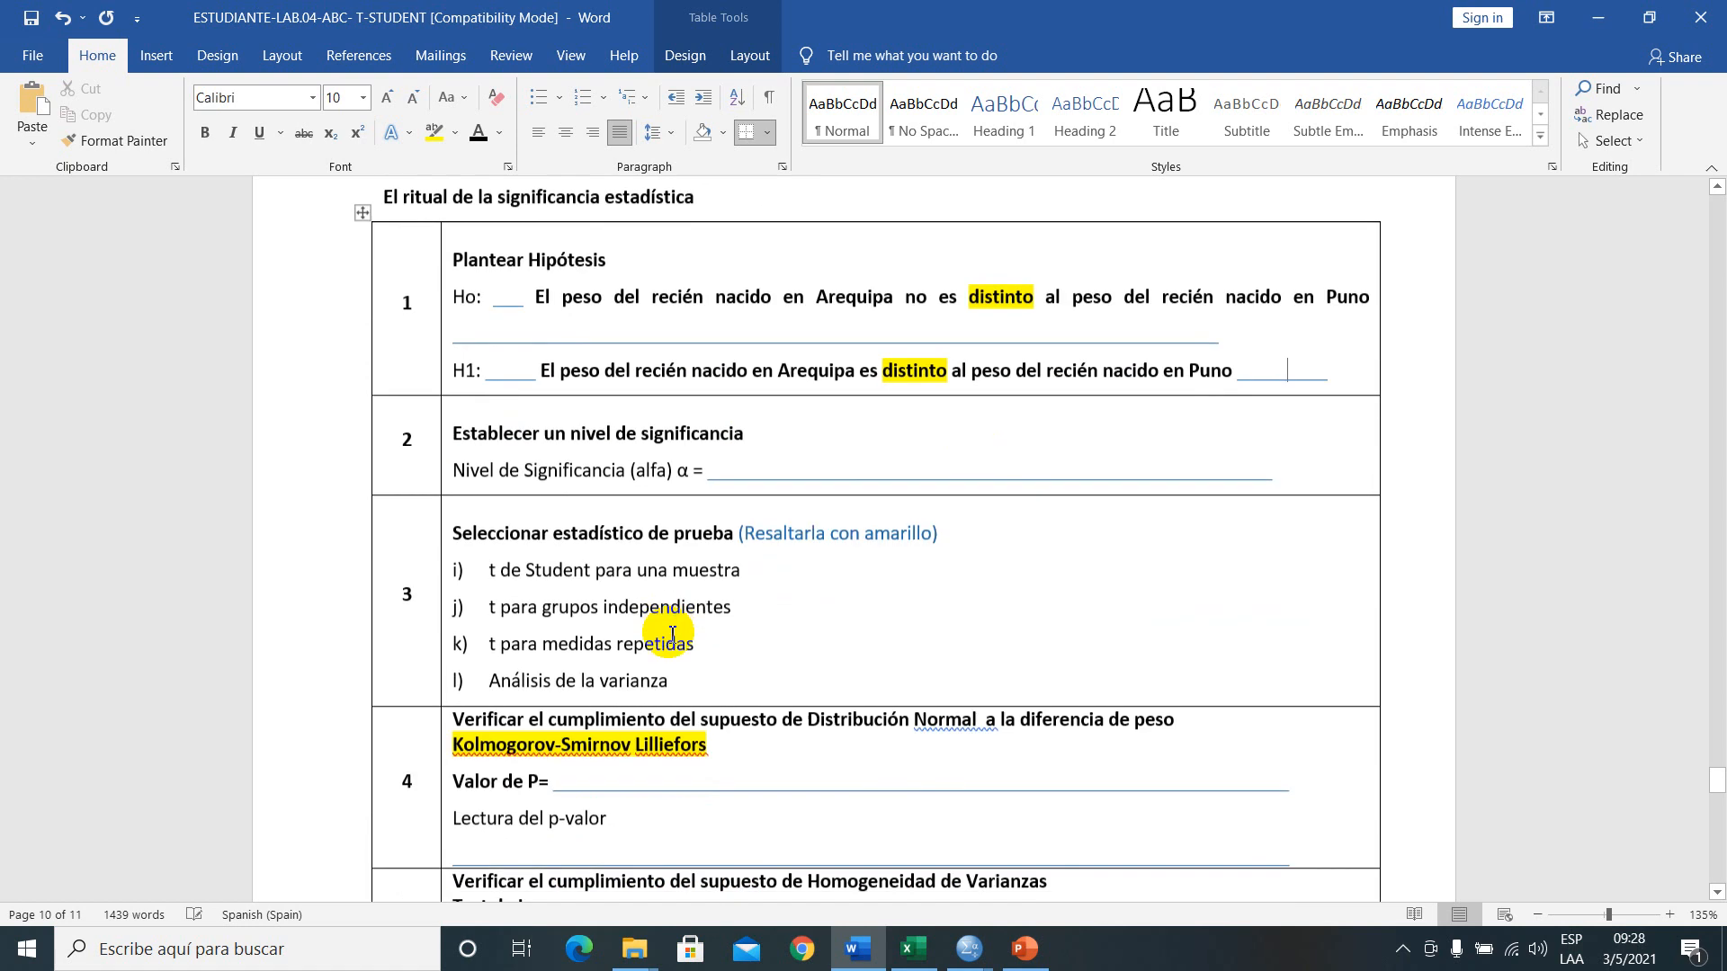
scroll(647, 598, up, 2)
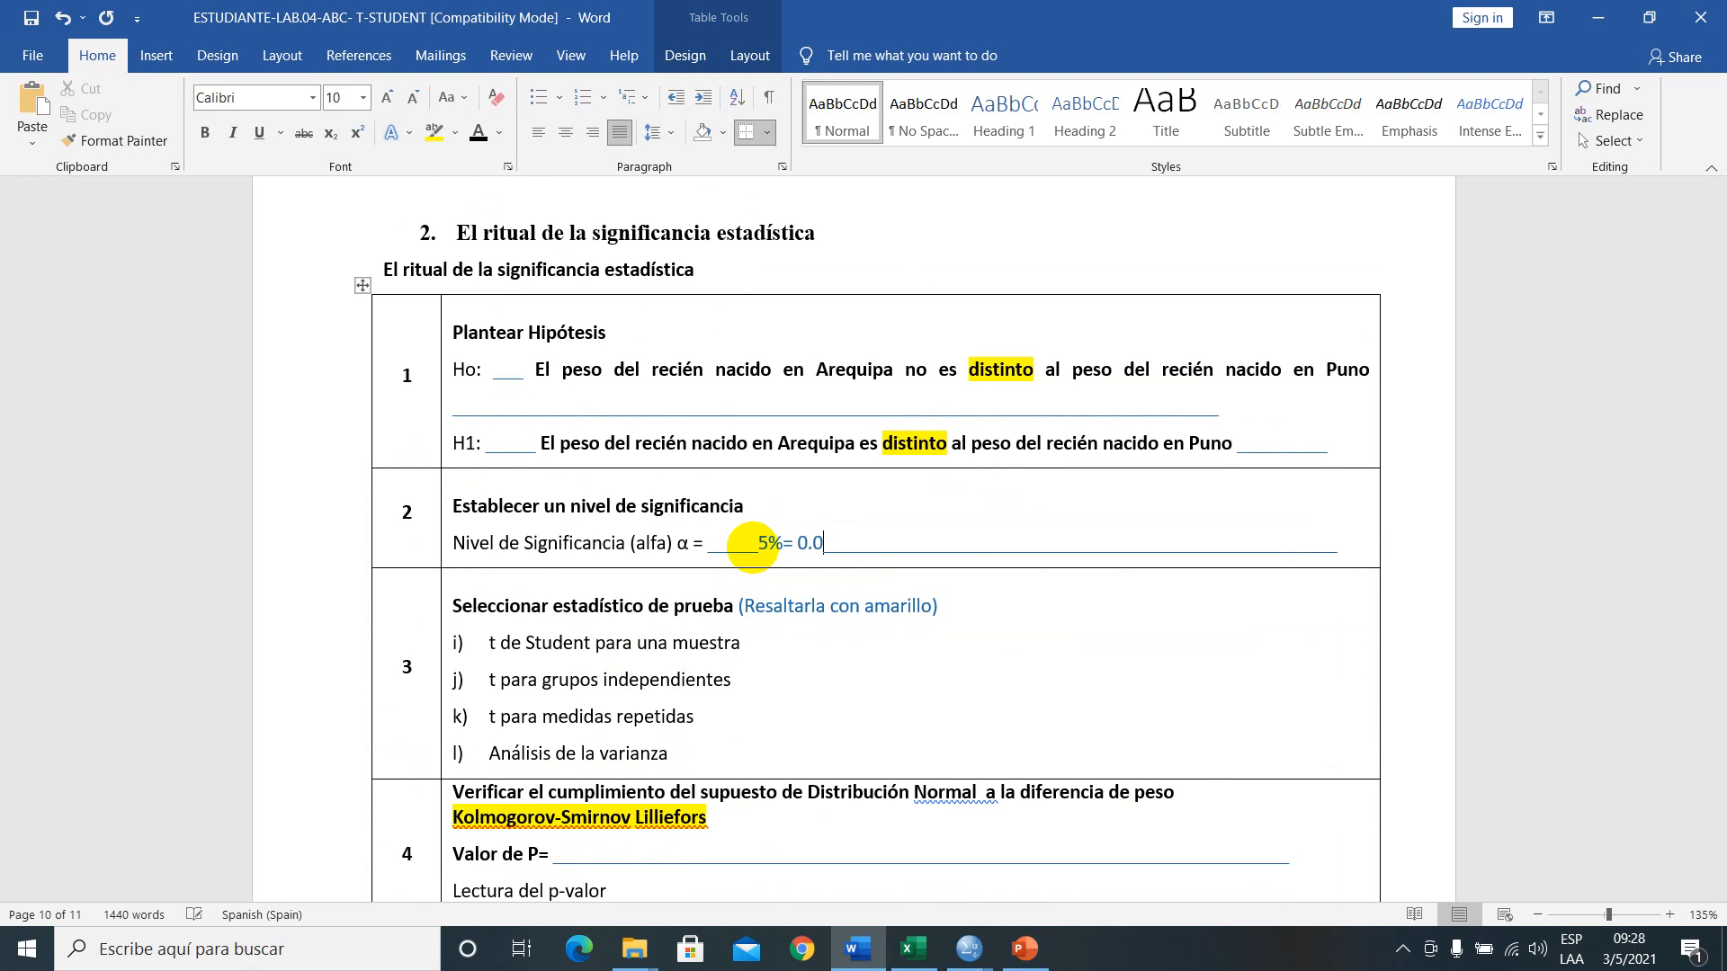
- Highlight "t para grupos independientes" in yellow as the chosen test statistic in row 3
click(765, 712)
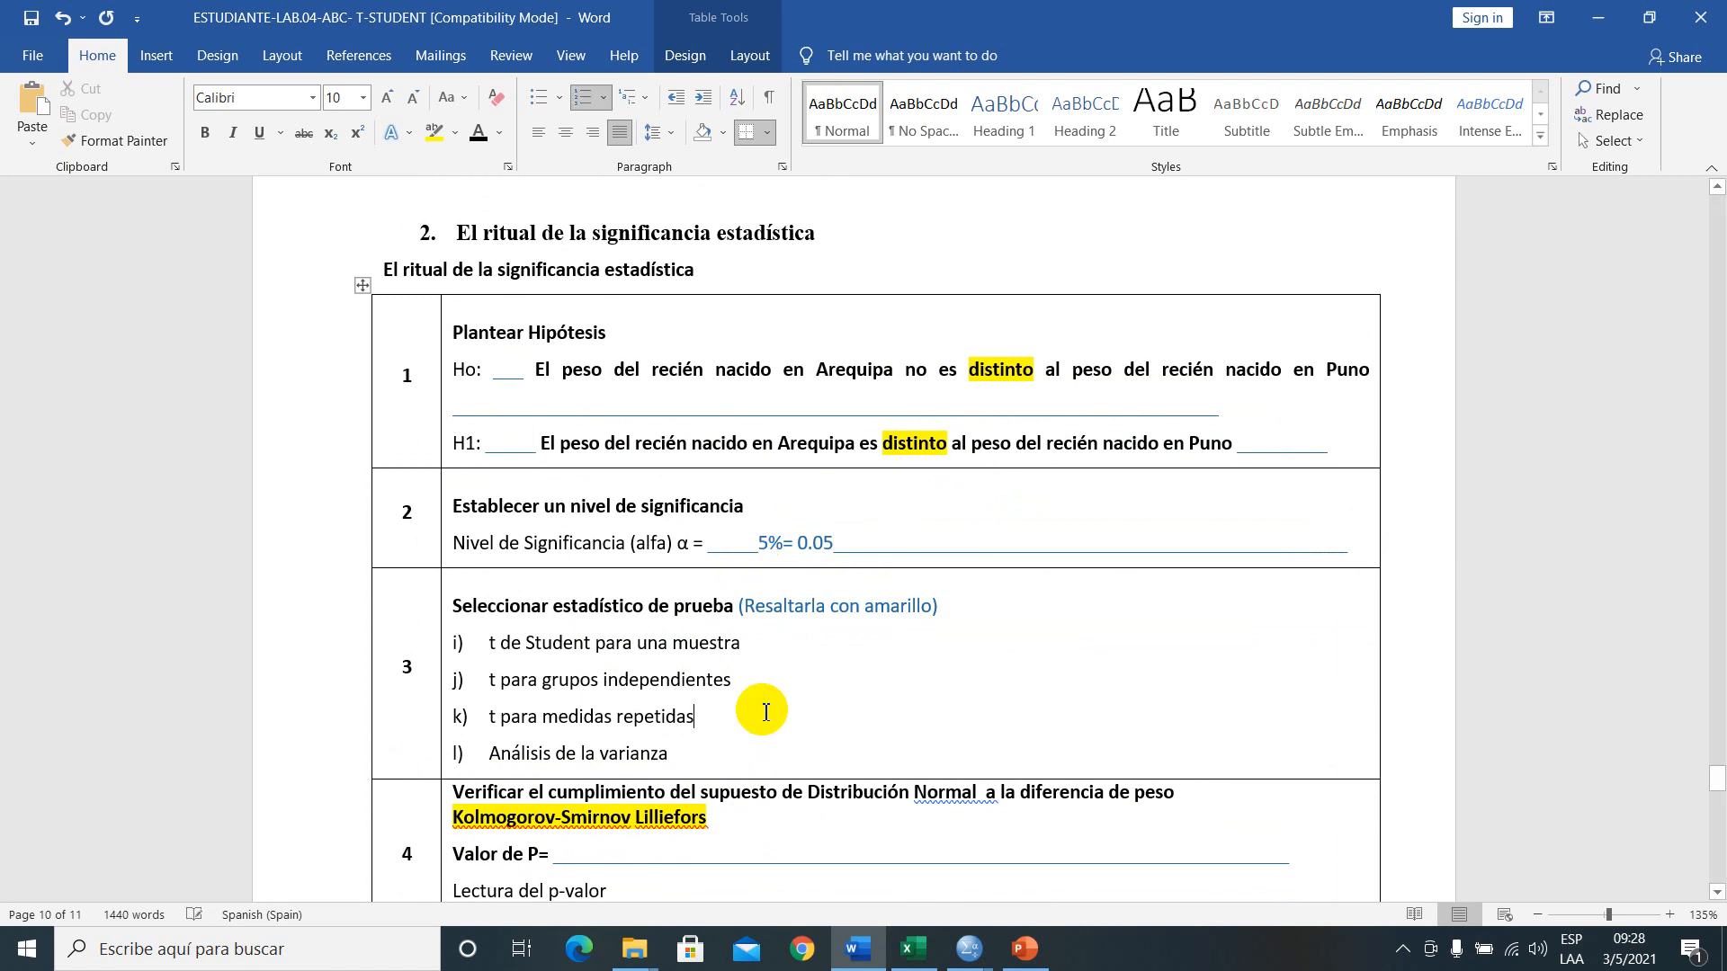
scroll(765, 712, down, 1)
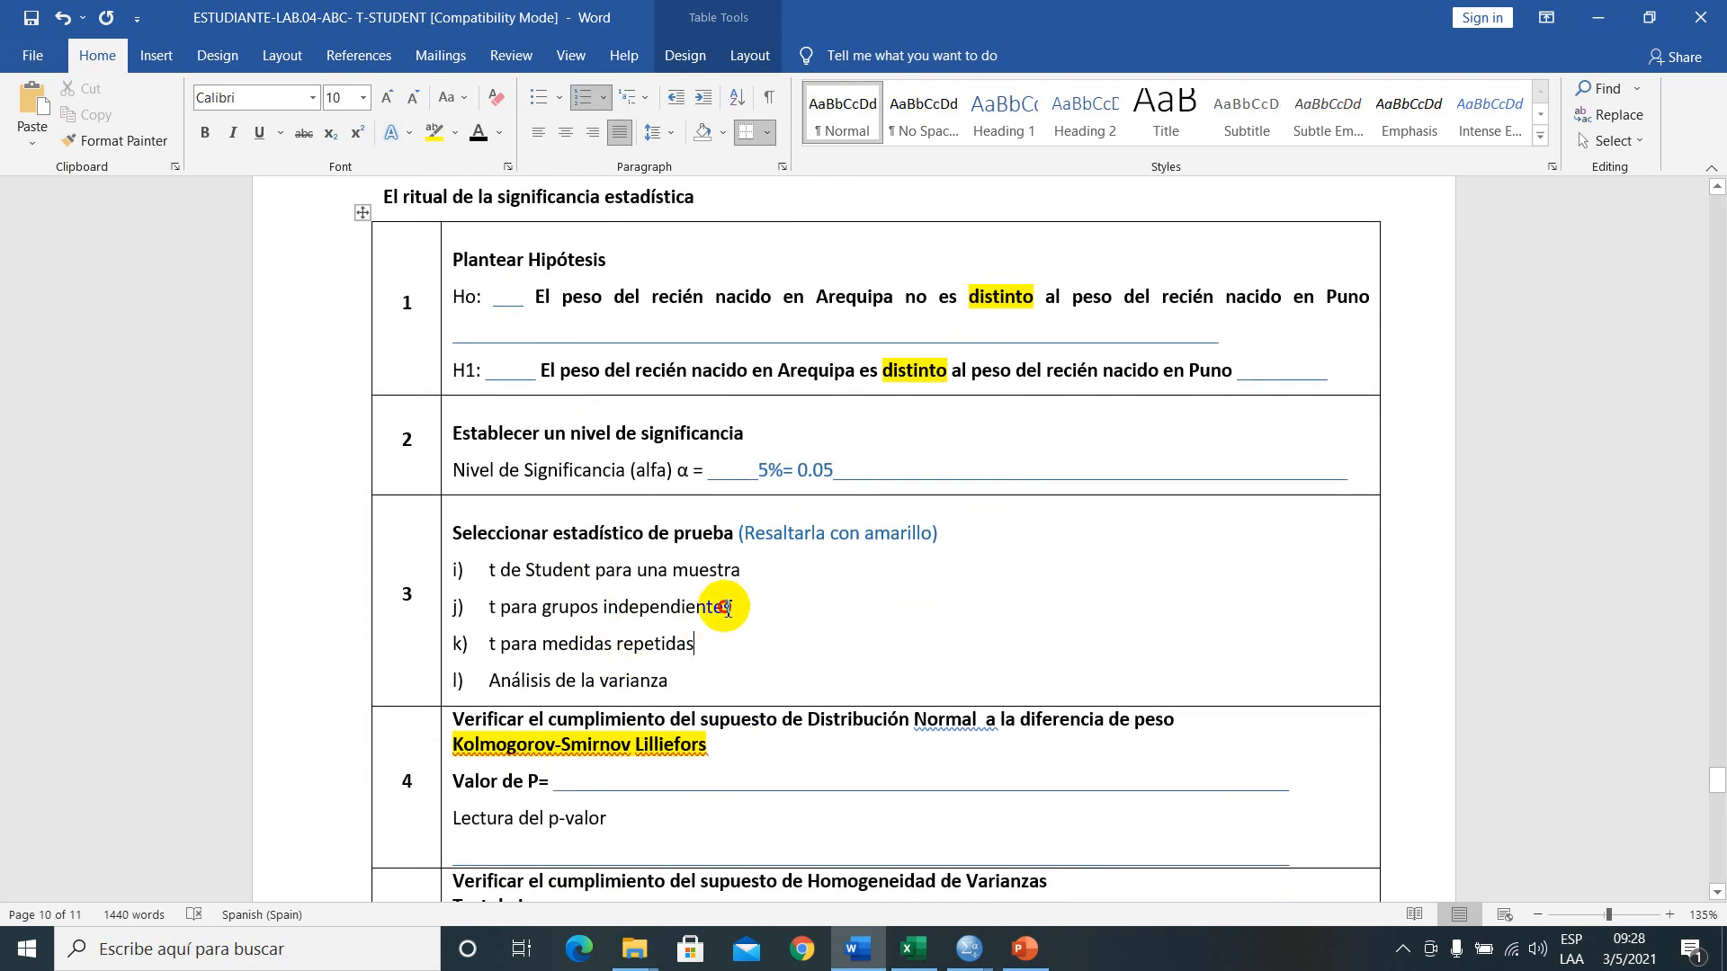
drag(729, 609, 473, 609)
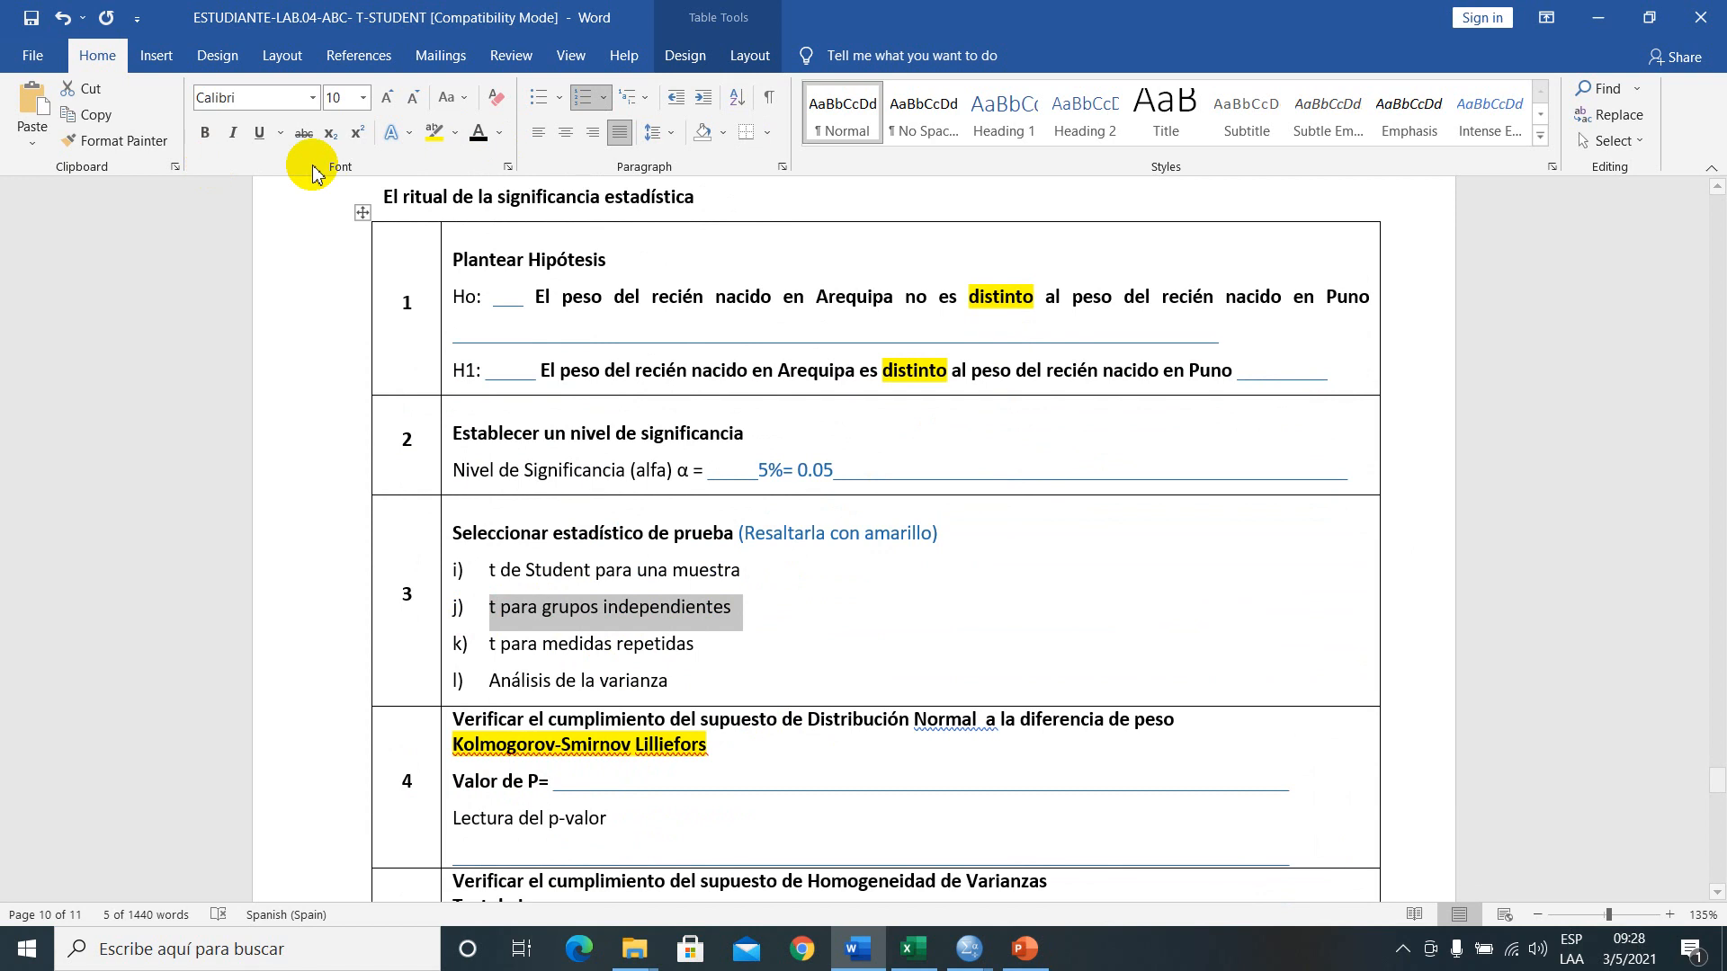
click(433, 132)
click(762, 663)
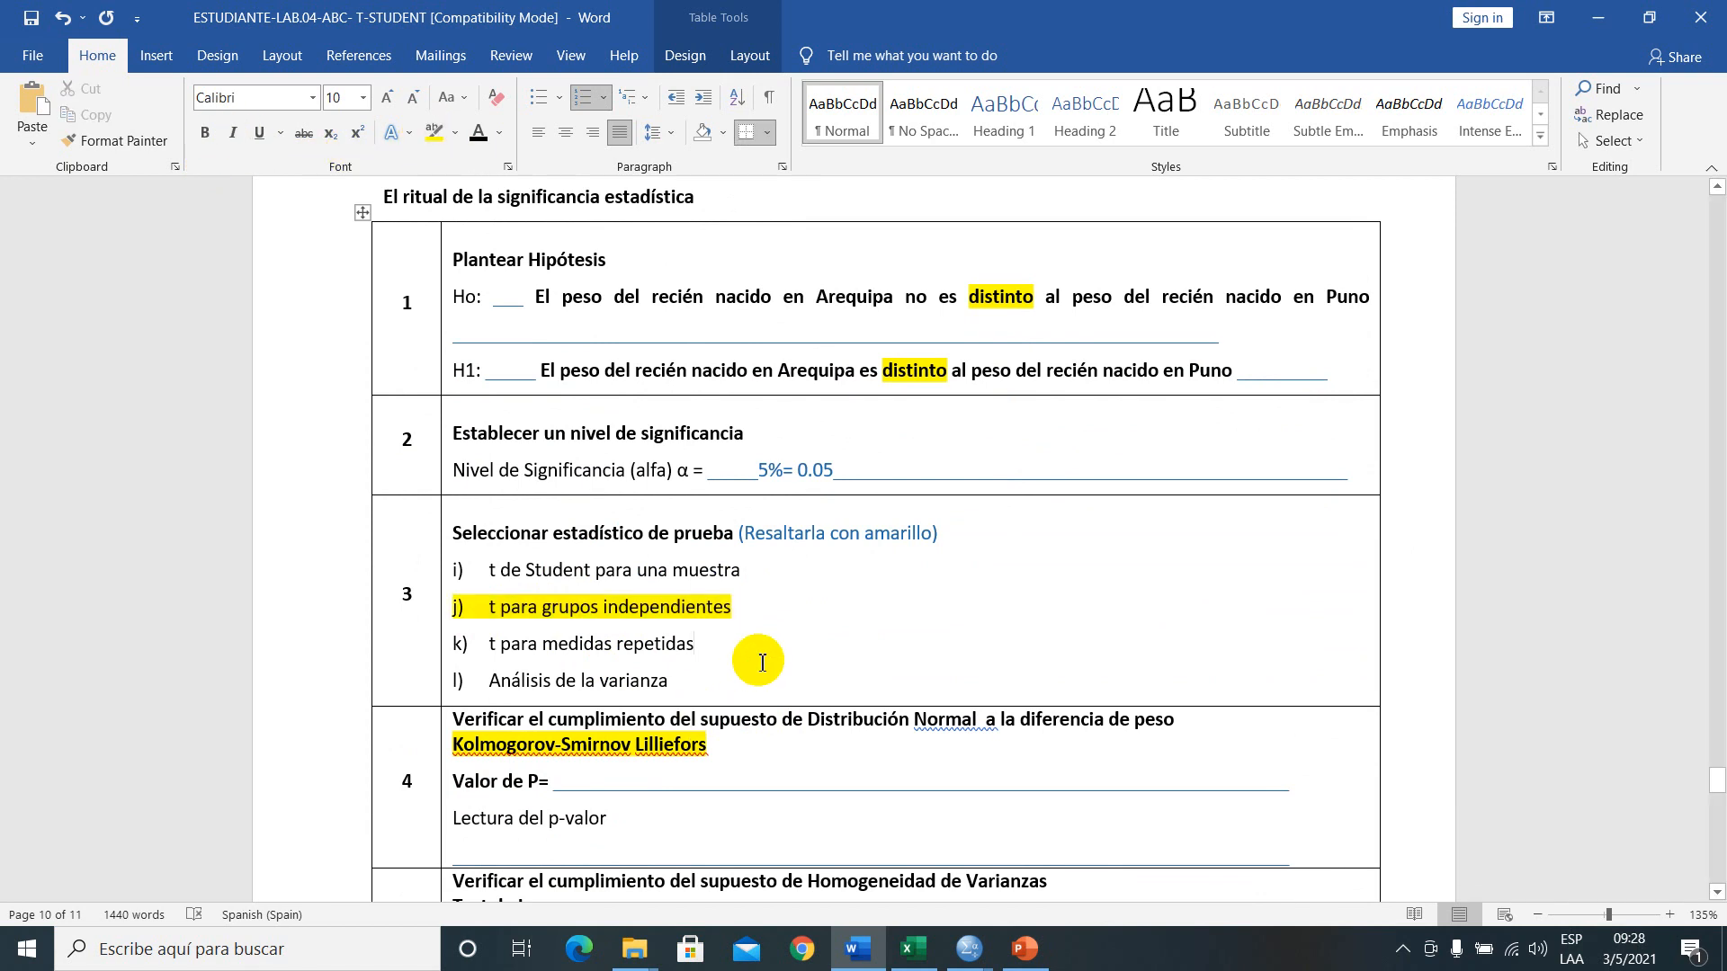
- Review the row 4 normality check with Kolmogorov-Smirnov Lilliefors against the selected independent-groups t-test
scroll(761, 663, down, 3)
click(738, 541)
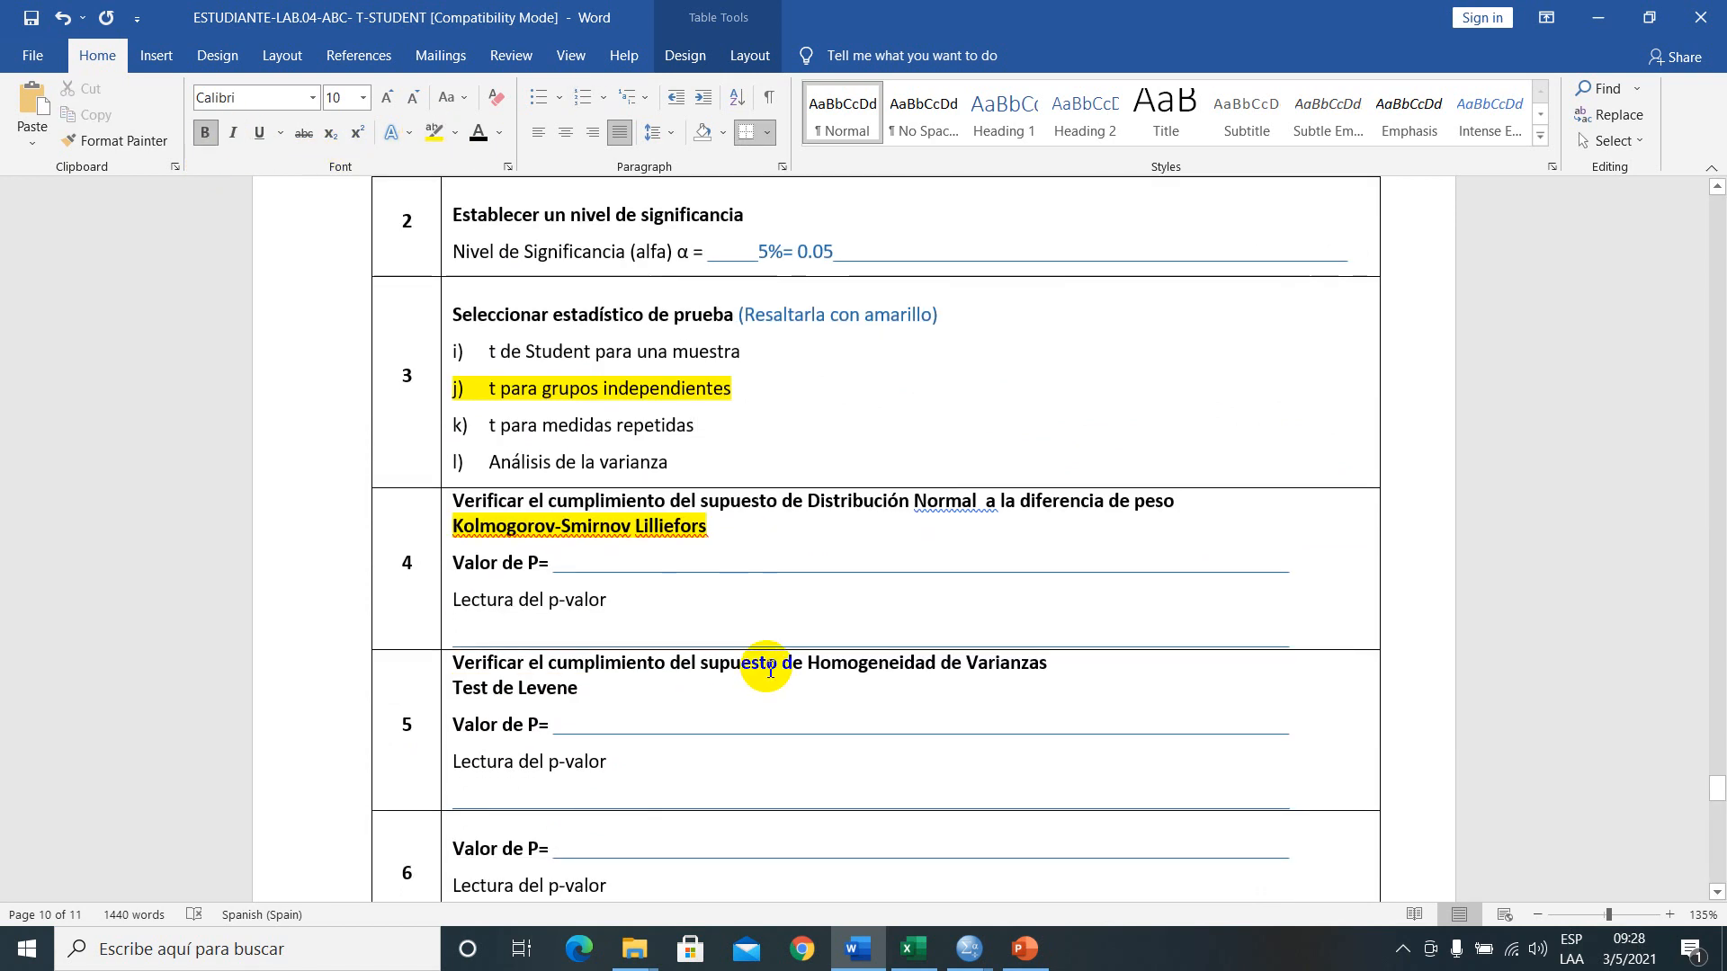
double_click(669, 522)
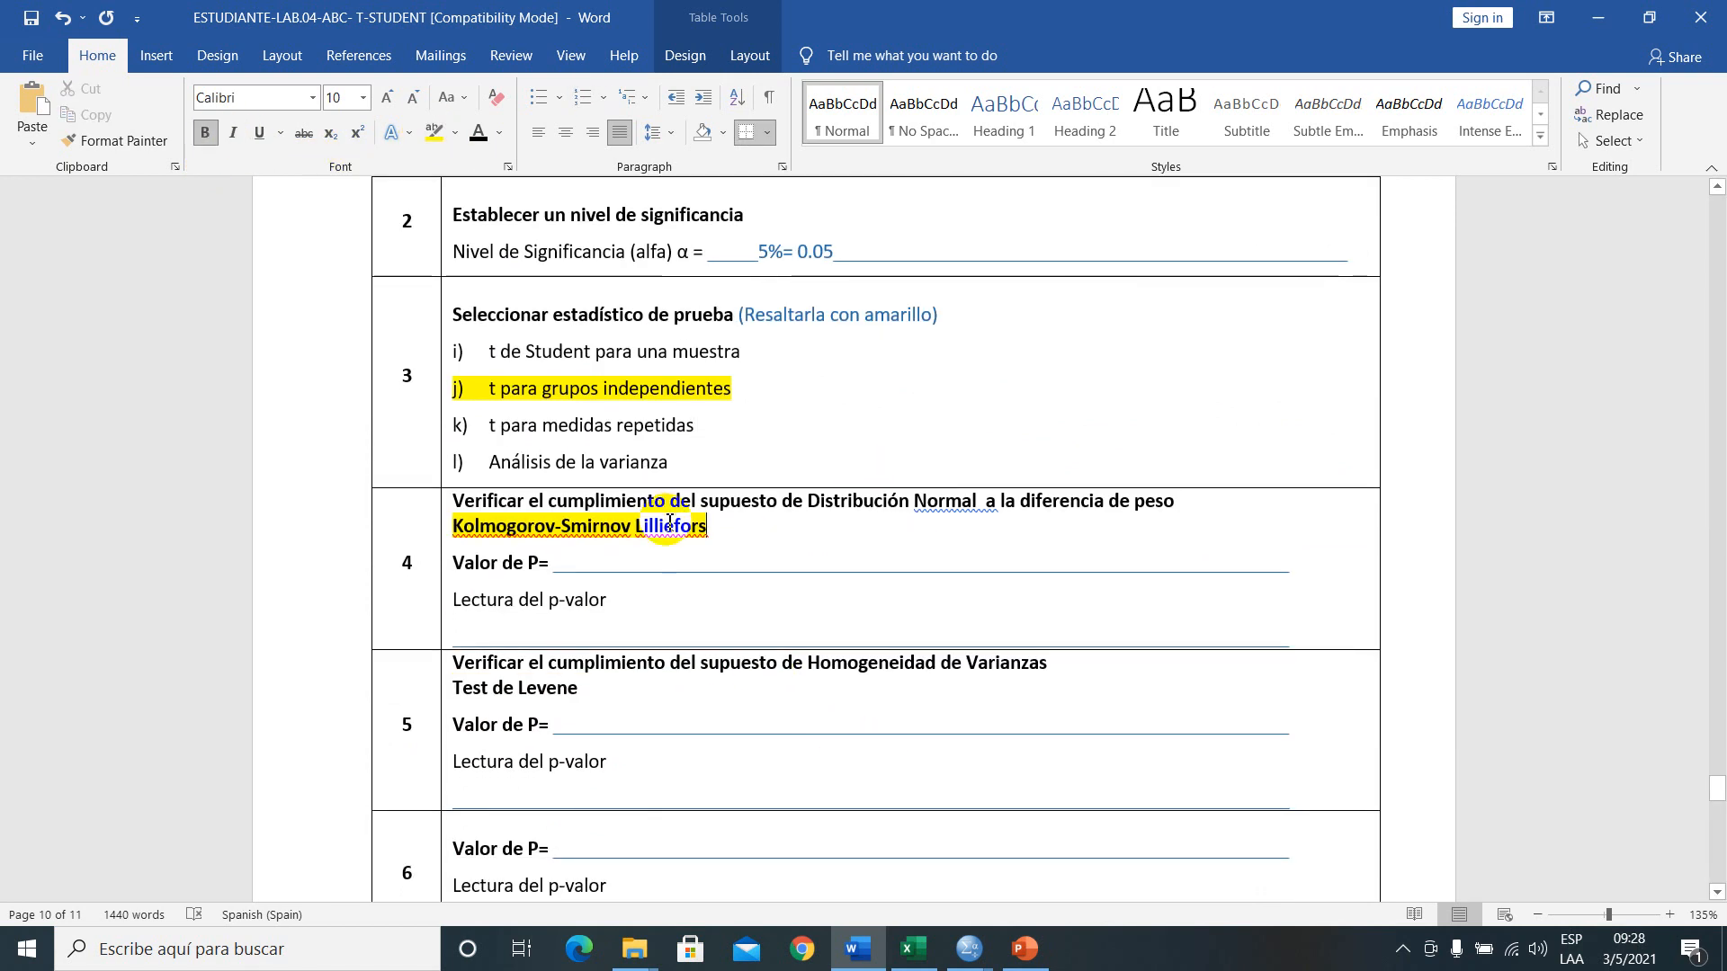
click(710, 419)
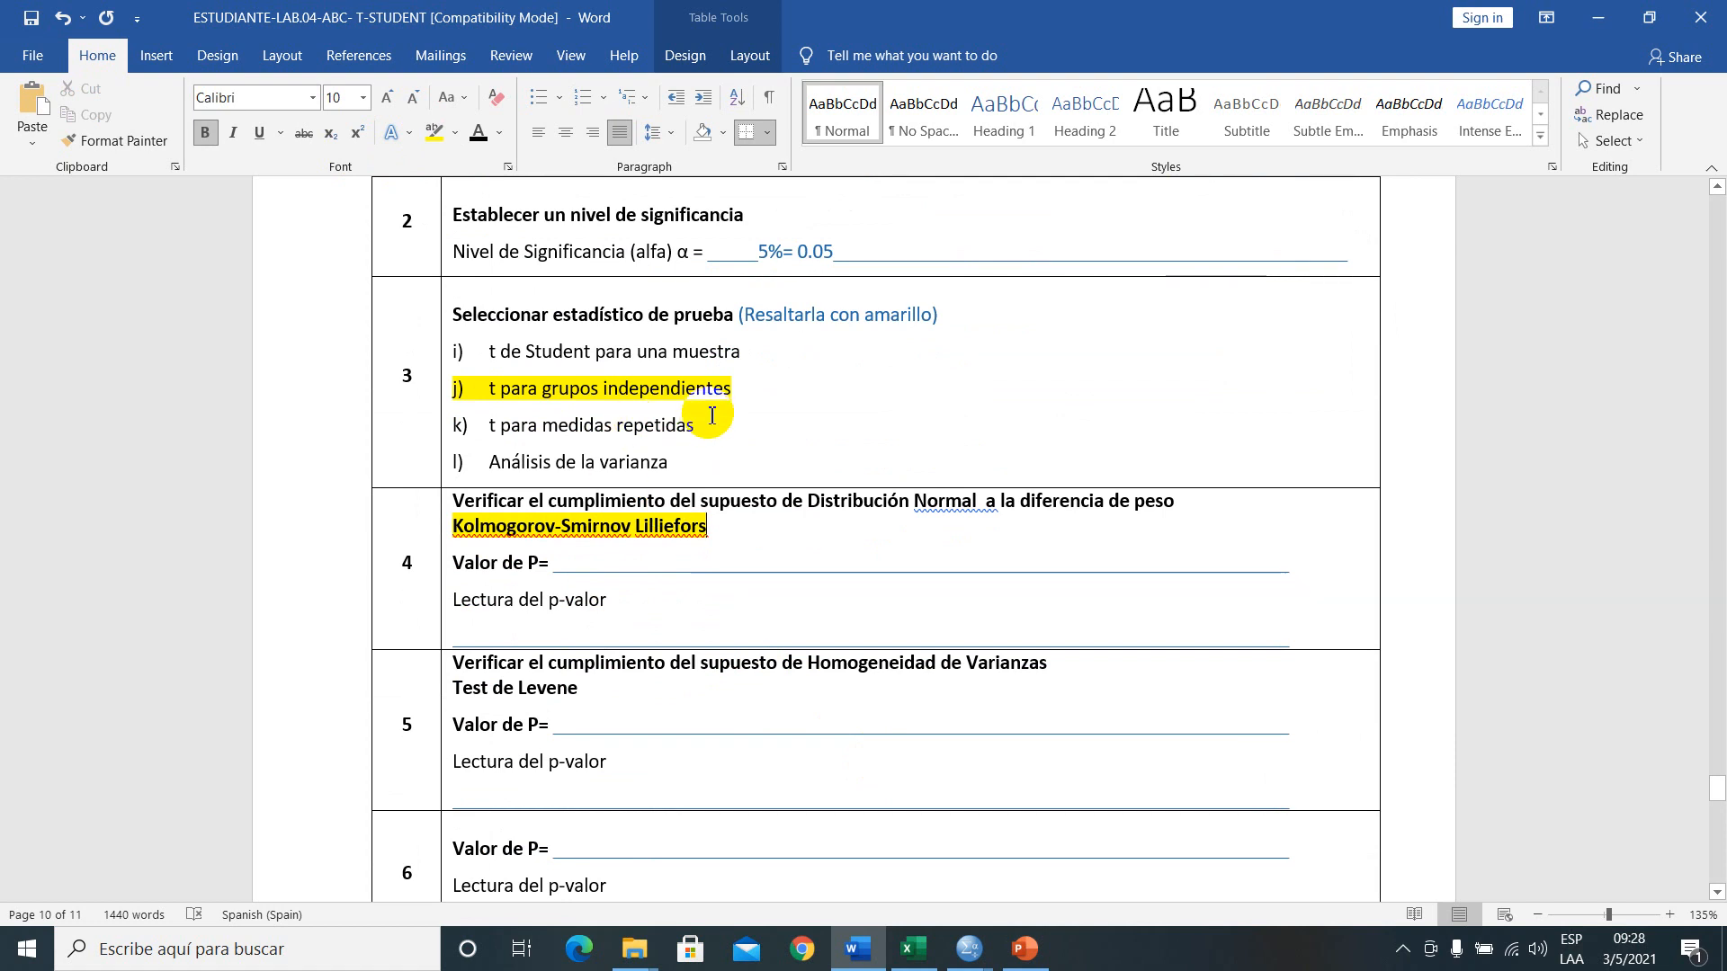
drag(711, 415, 744, 397)
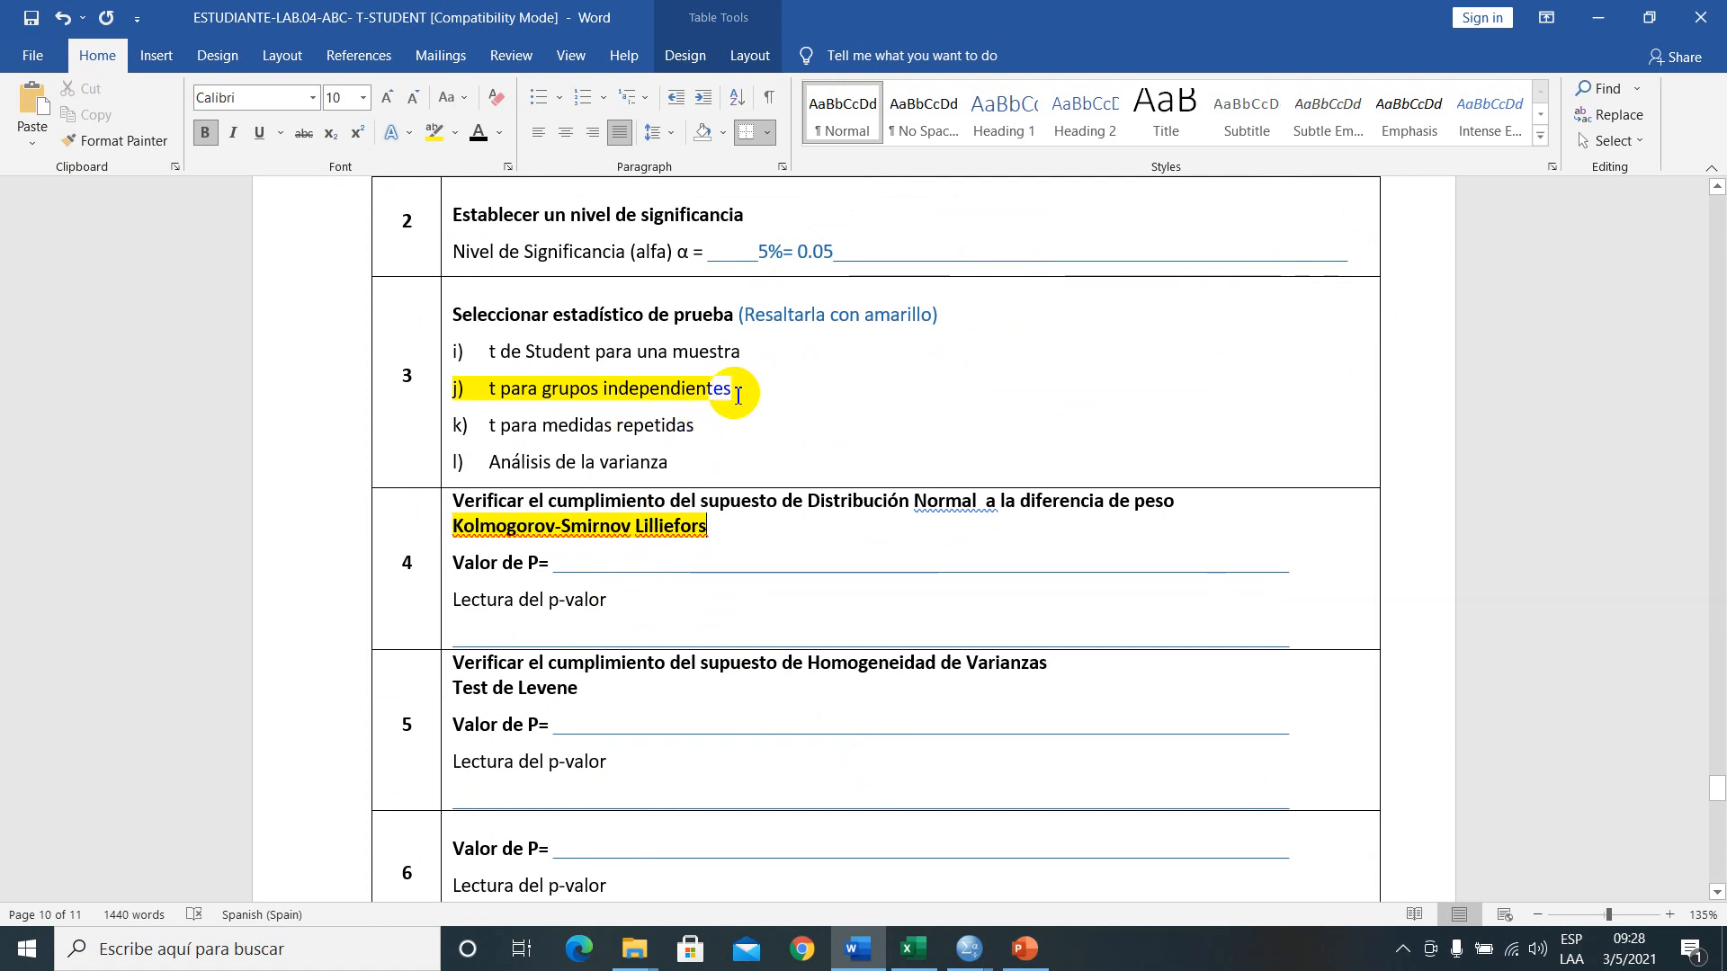
scroll(602, 575, down, 3)
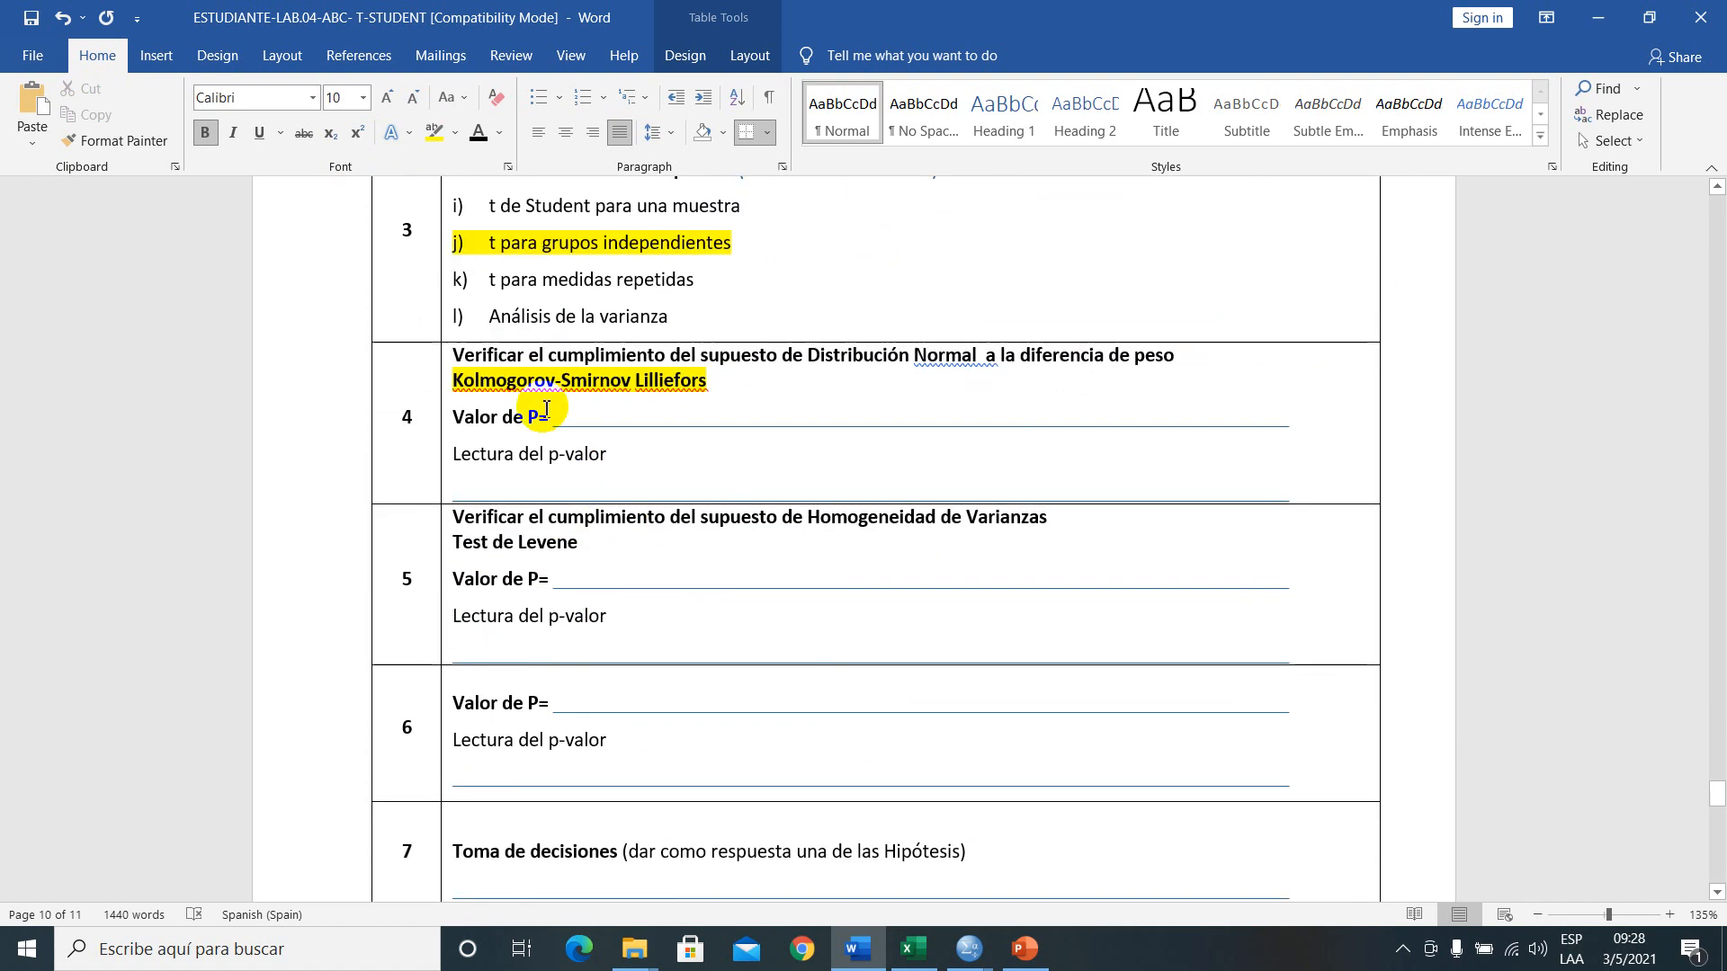
double_click(663, 382)
click(698, 466)
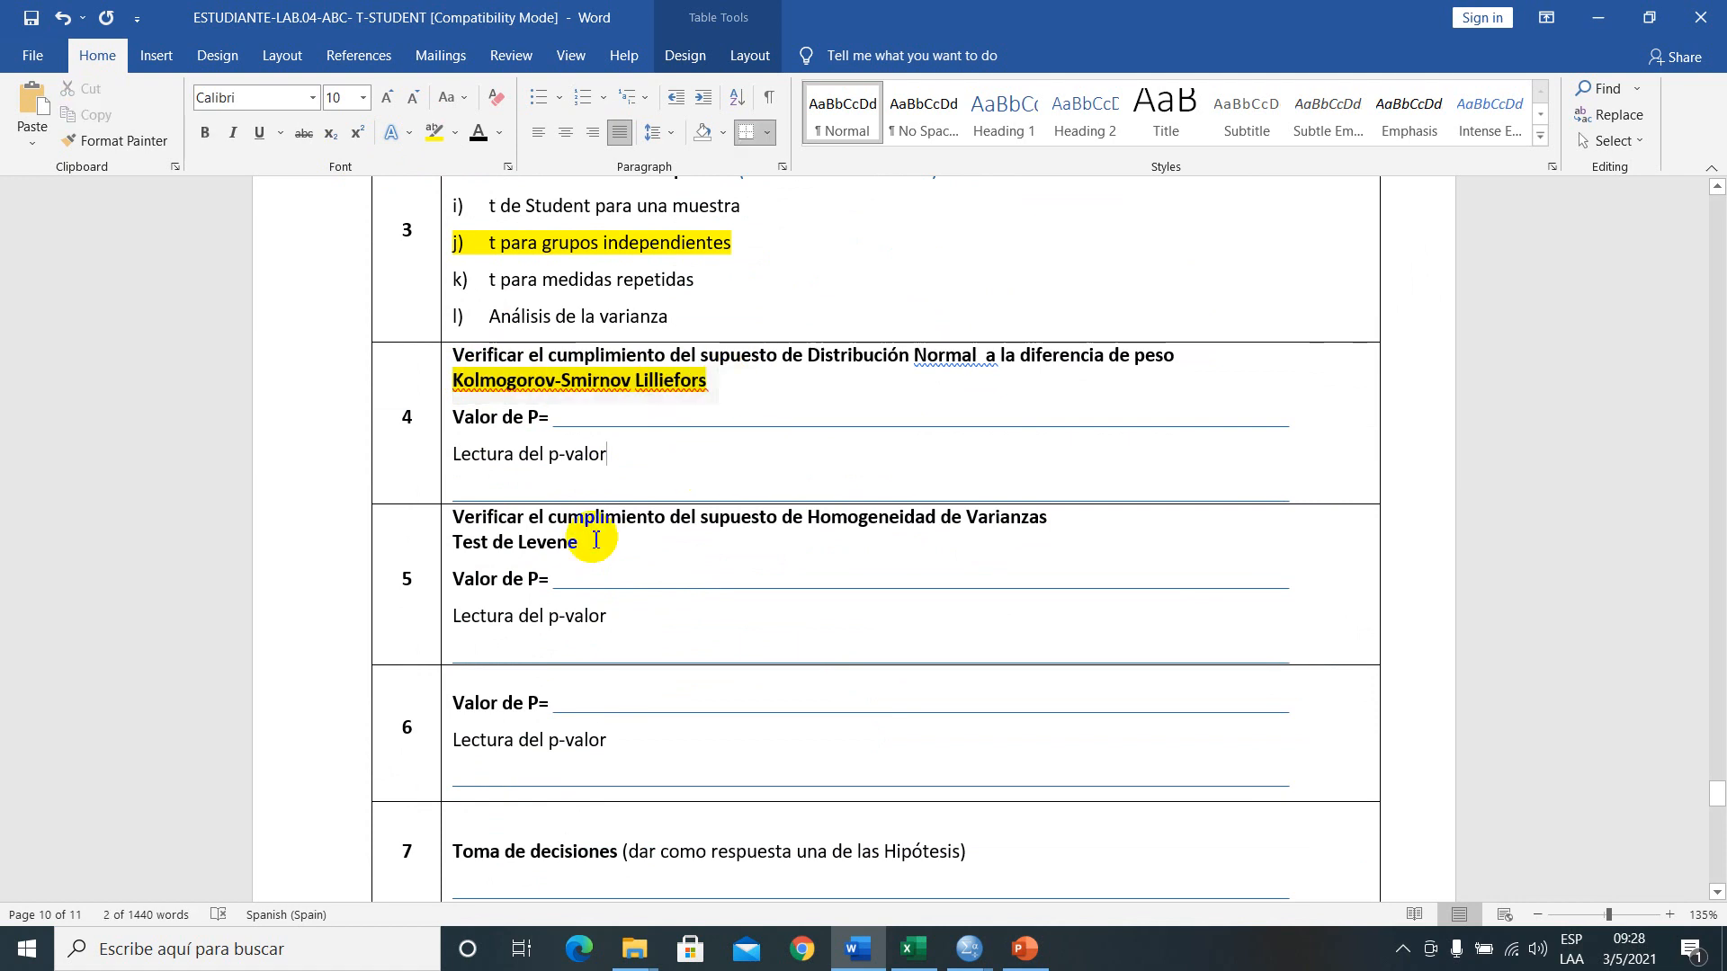
- Examine the row 5 "Homogeneidad de Varianzas" check with the Test de Levene and its p-value fields
drag(468, 544, 647, 656)
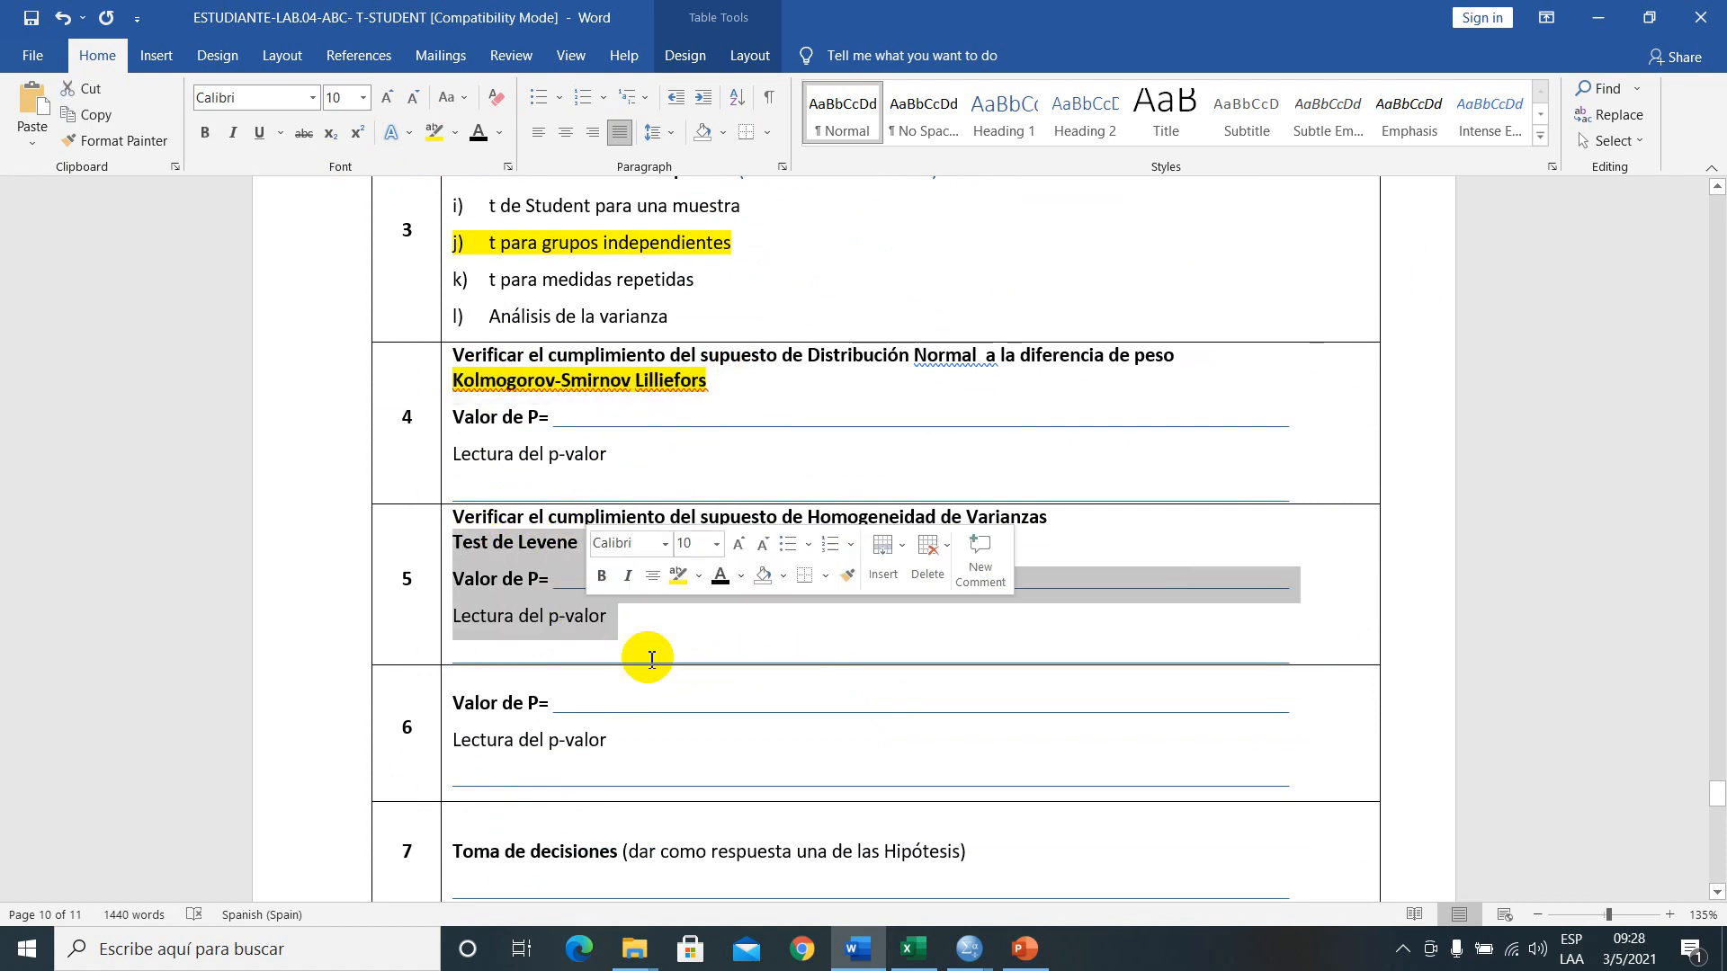
click(674, 639)
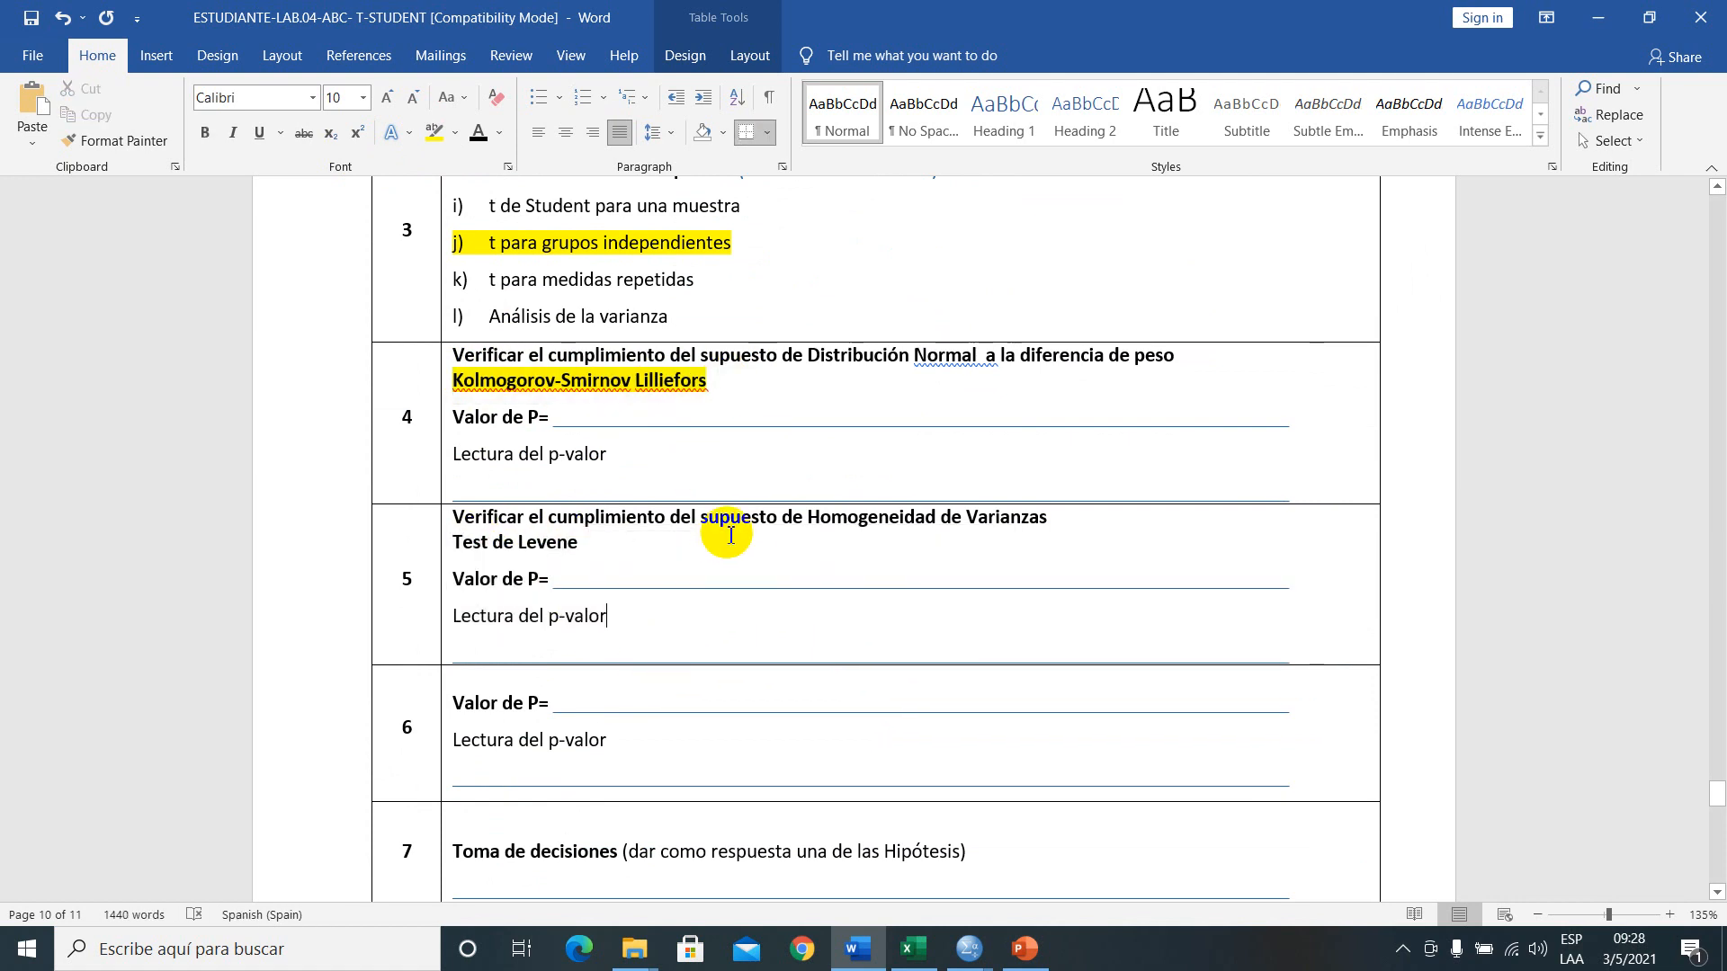
drag(807, 527, 1034, 525)
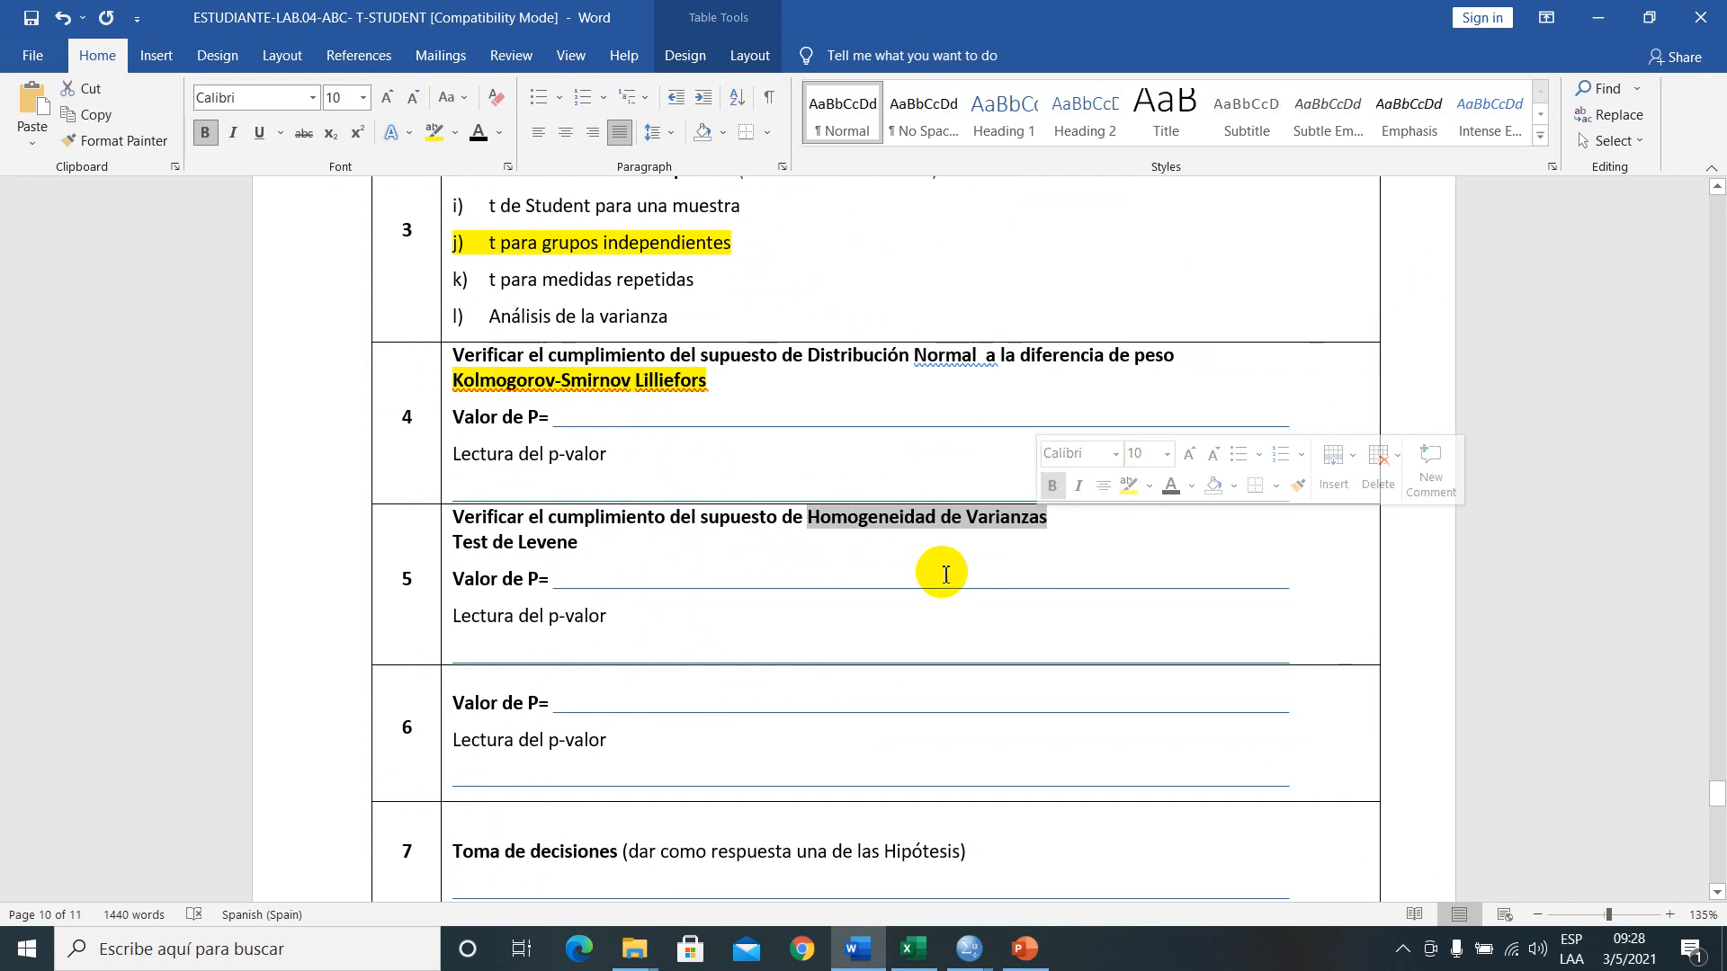
click(889, 551)
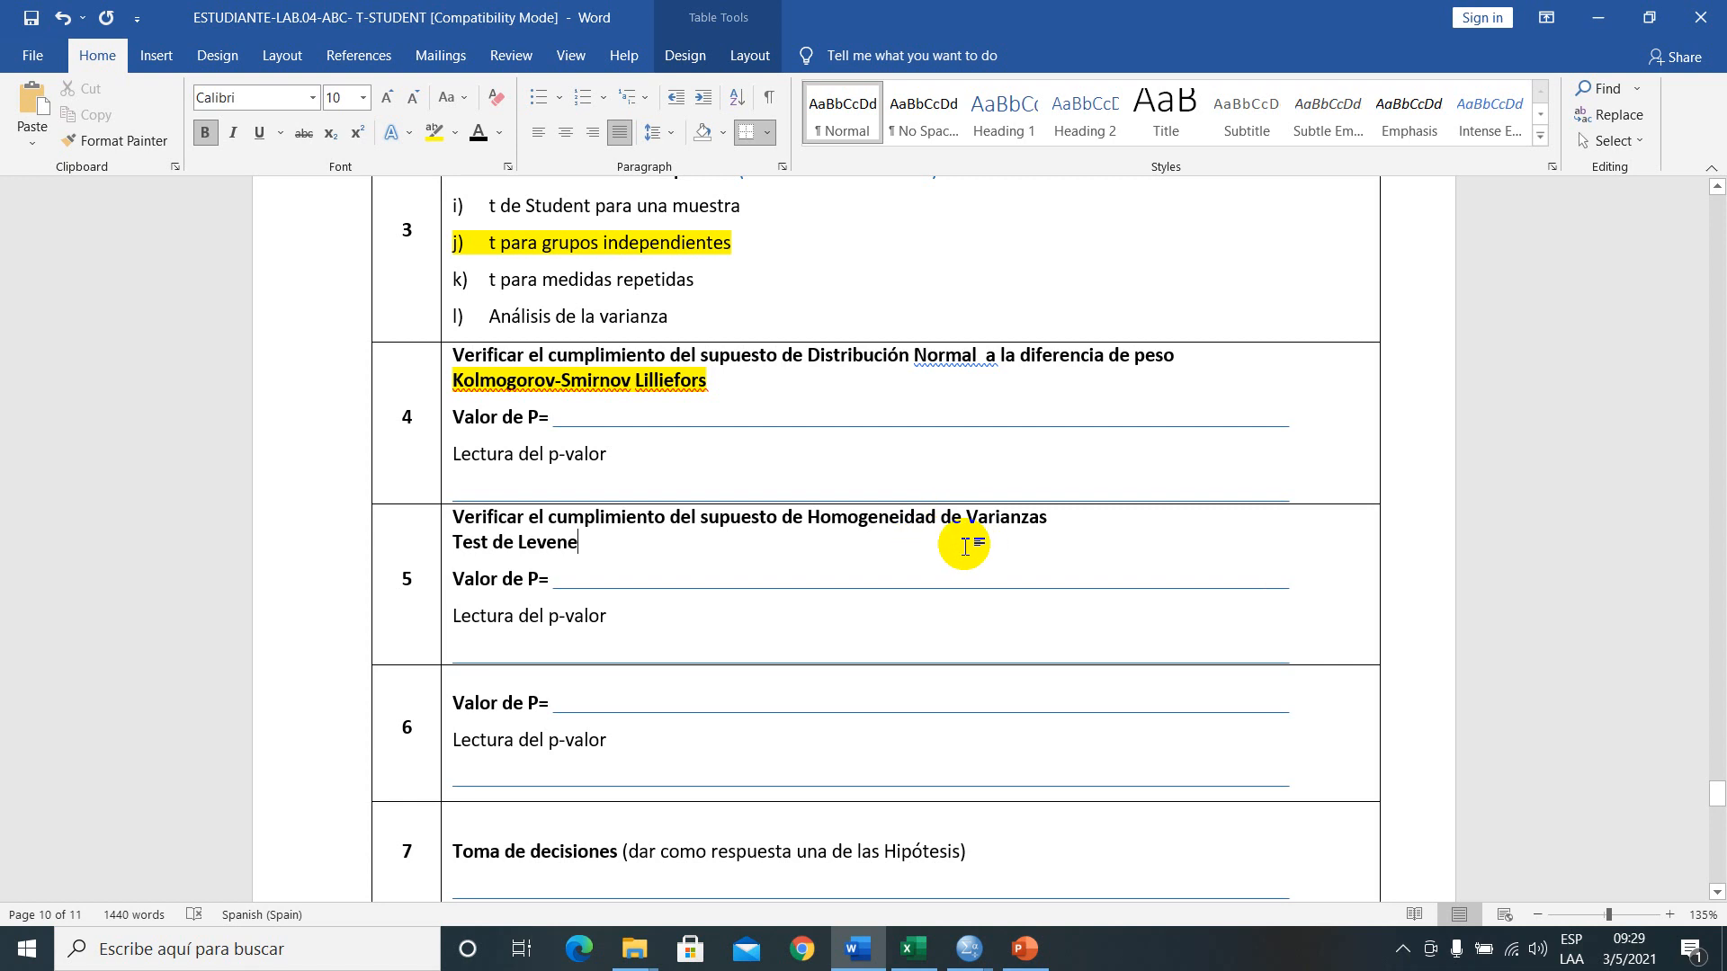
drag(1047, 518, 755, 528)
click(754, 577)
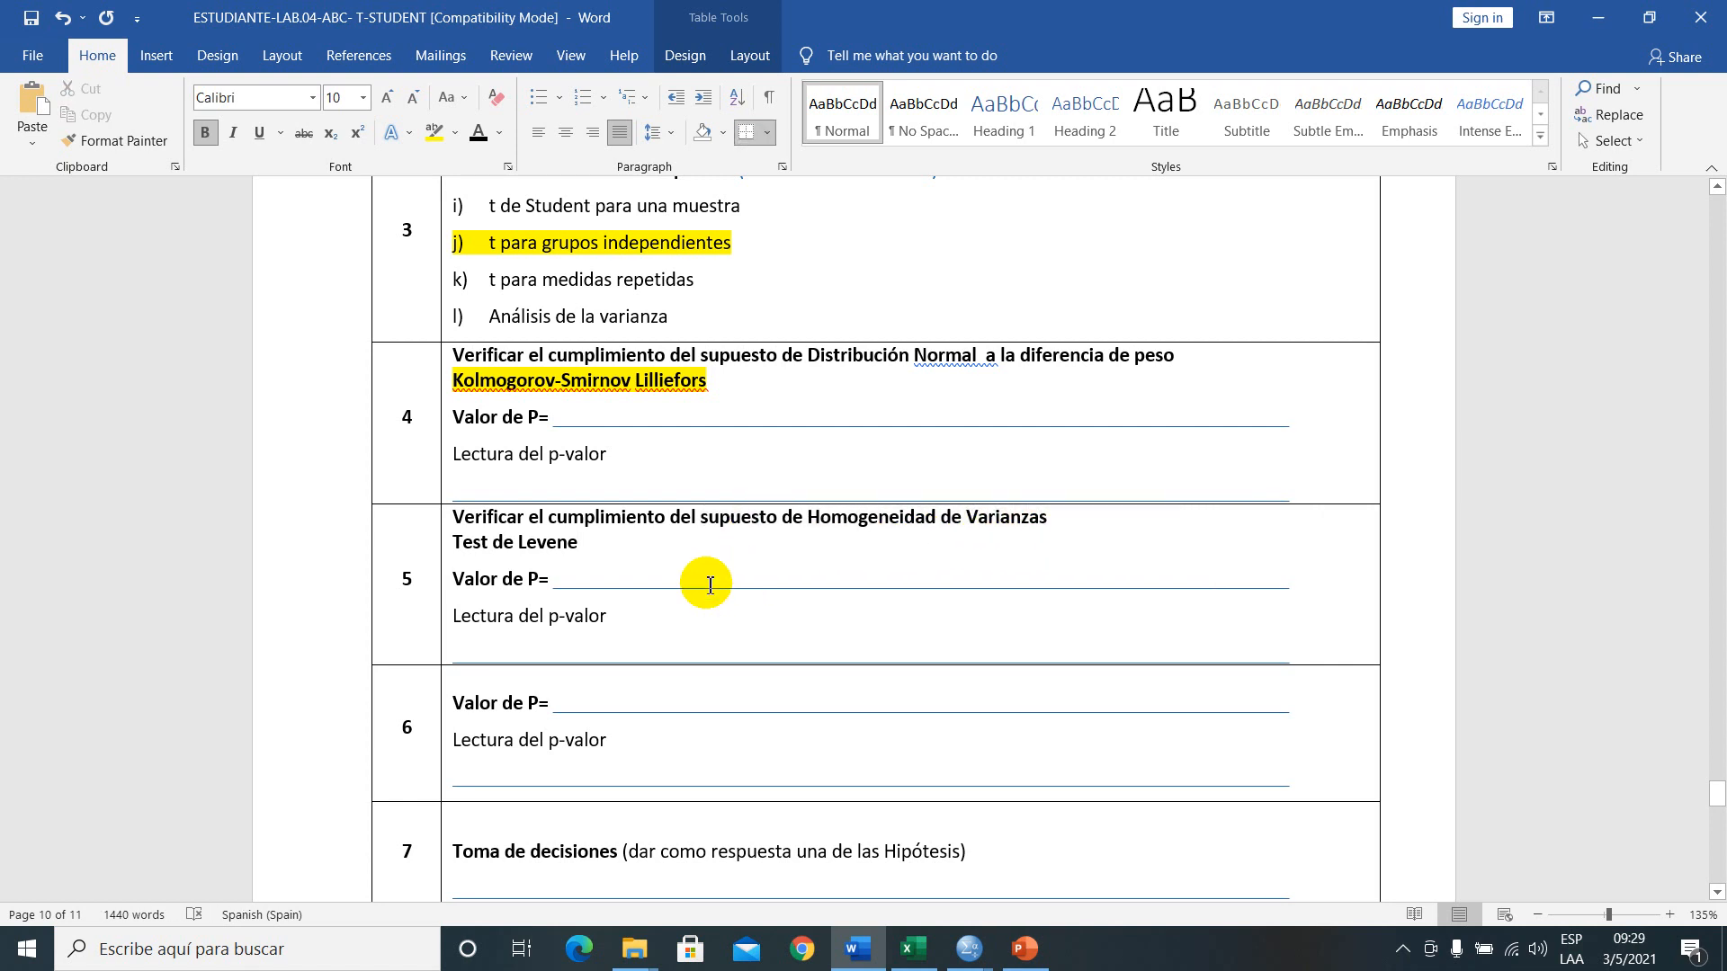
scroll(697, 571, up, 1)
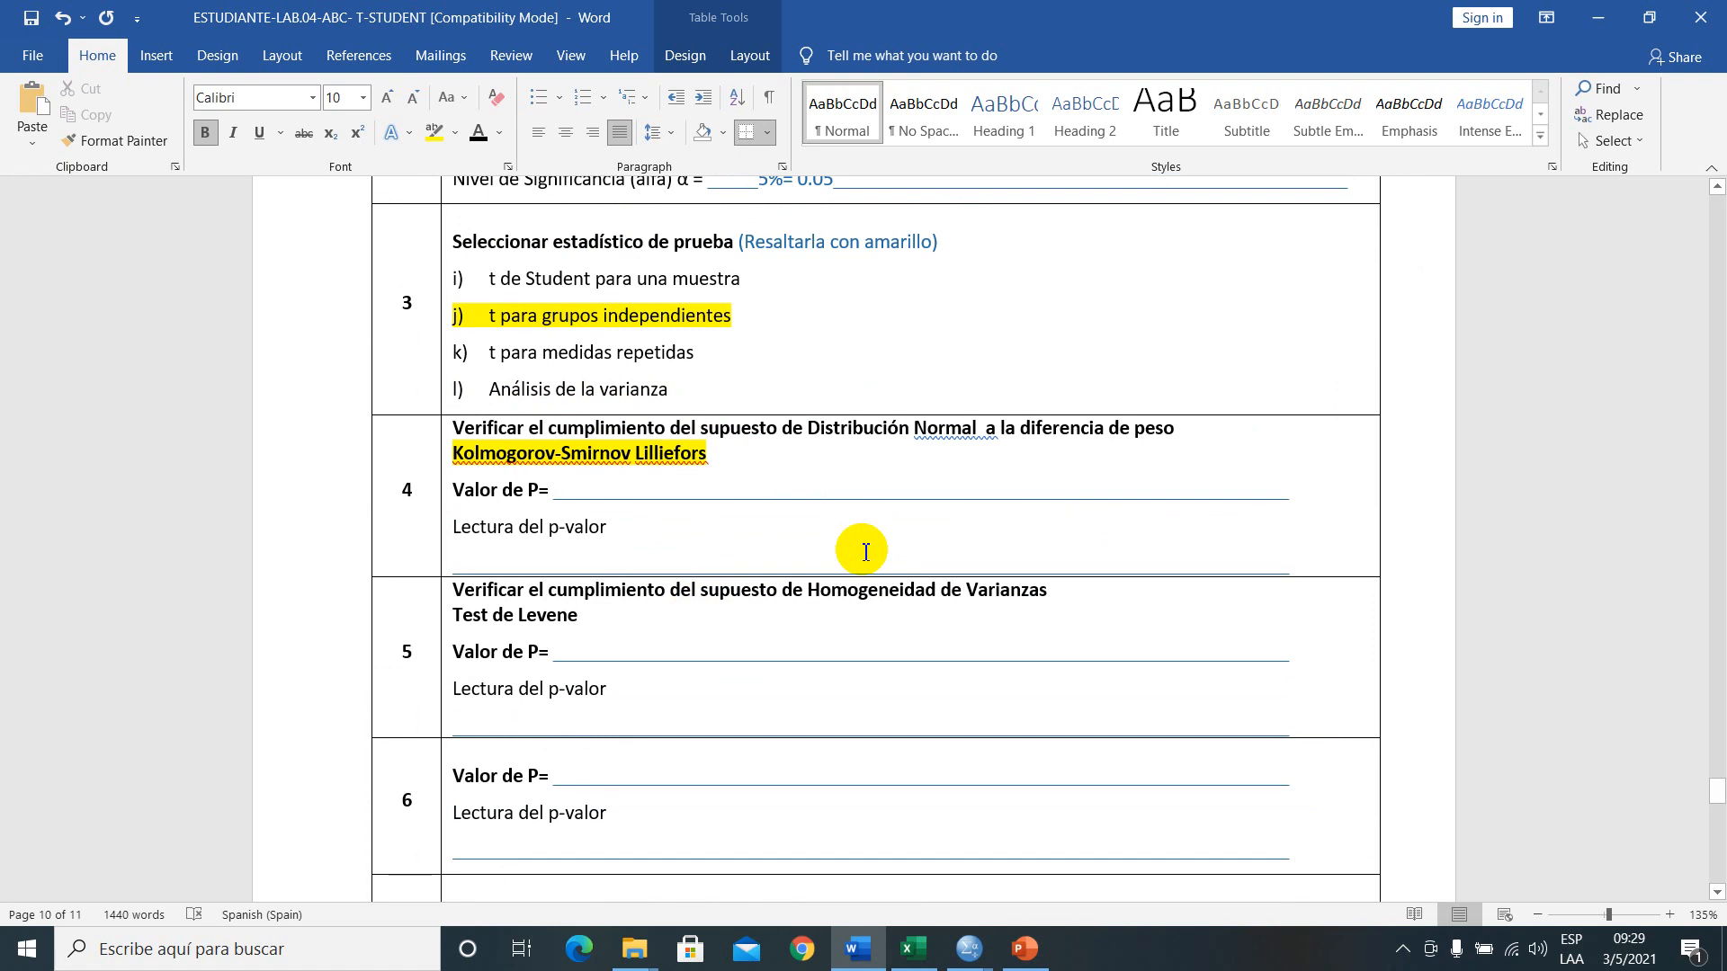
click(821, 539)
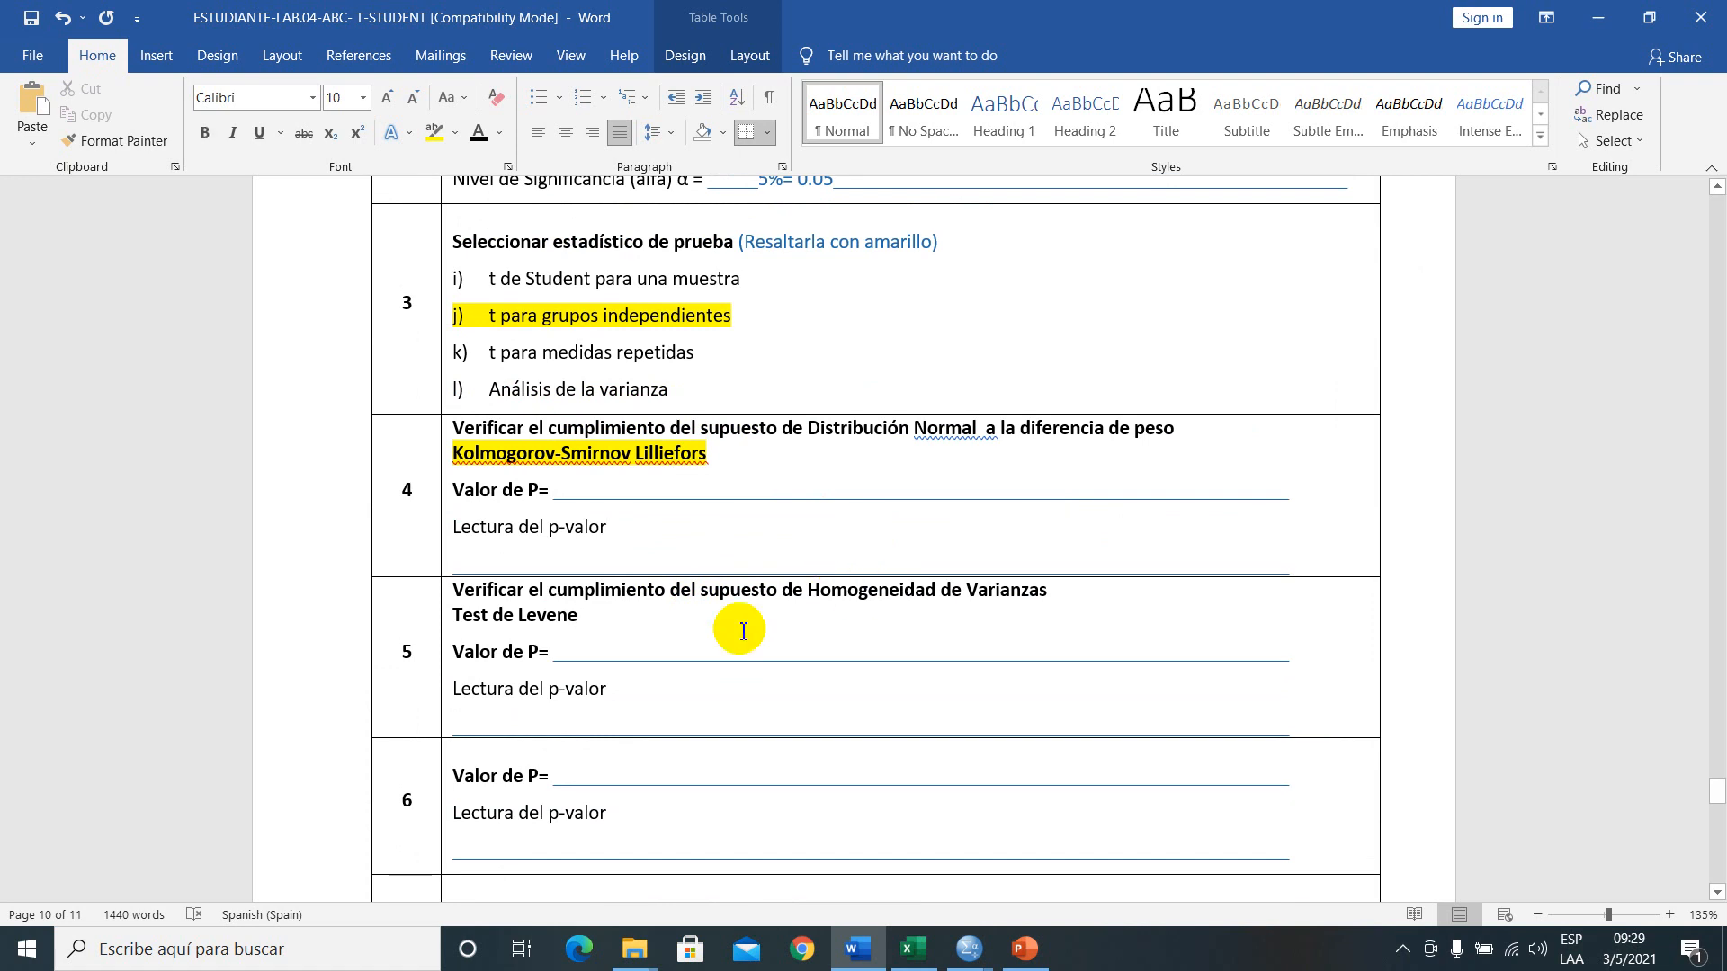
scroll(735, 624, down, 1)
scroll(739, 620, up, 1)
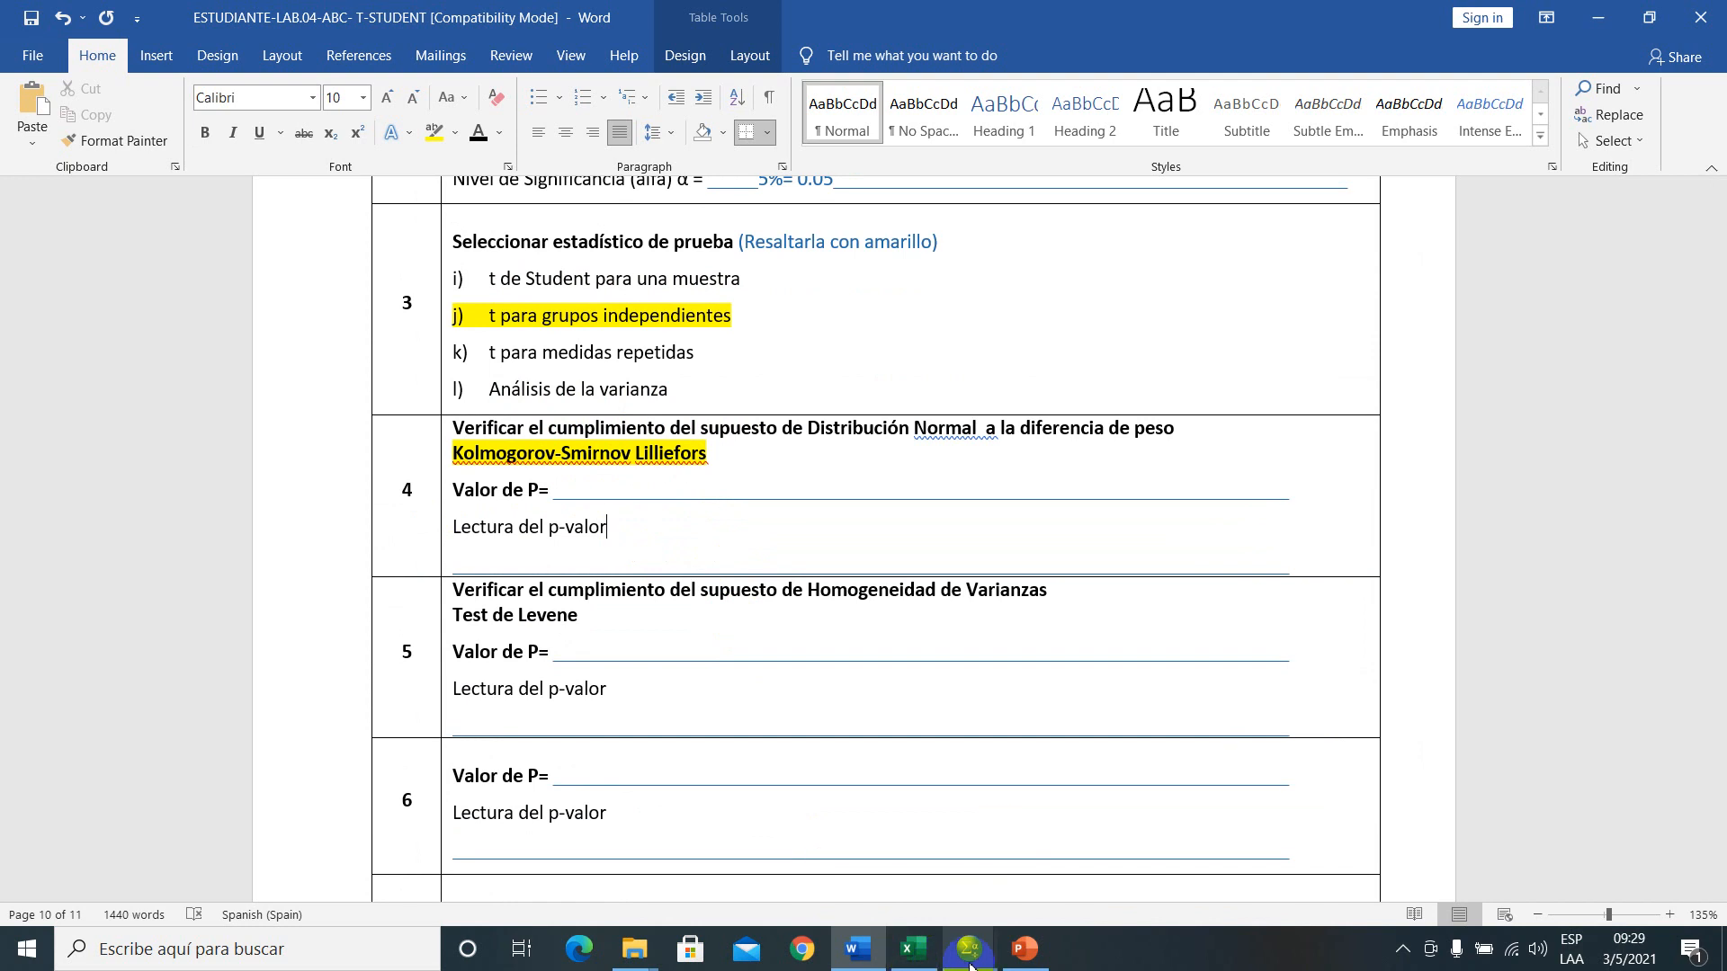
- Switch to the SPSS data editor, check the dependent and factor variables set in the Explorar analysis, and close it without running
mouse_move(970, 953)
click(1057, 848)
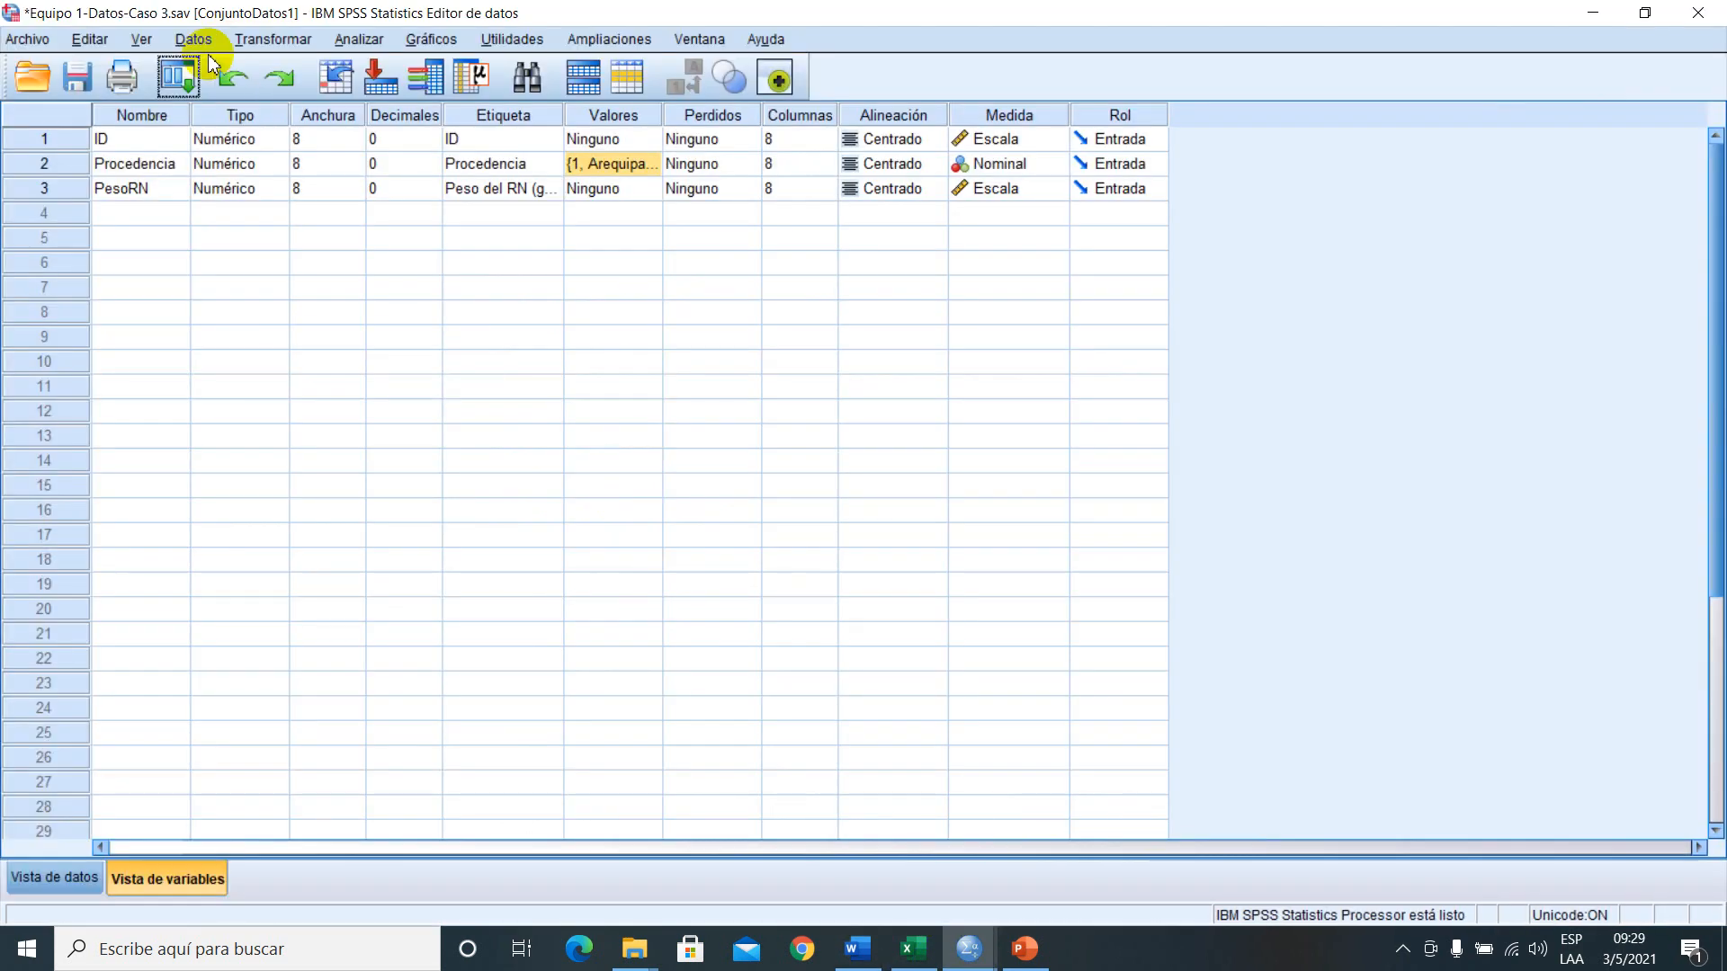
click(360, 40)
mouse_move(504, 94)
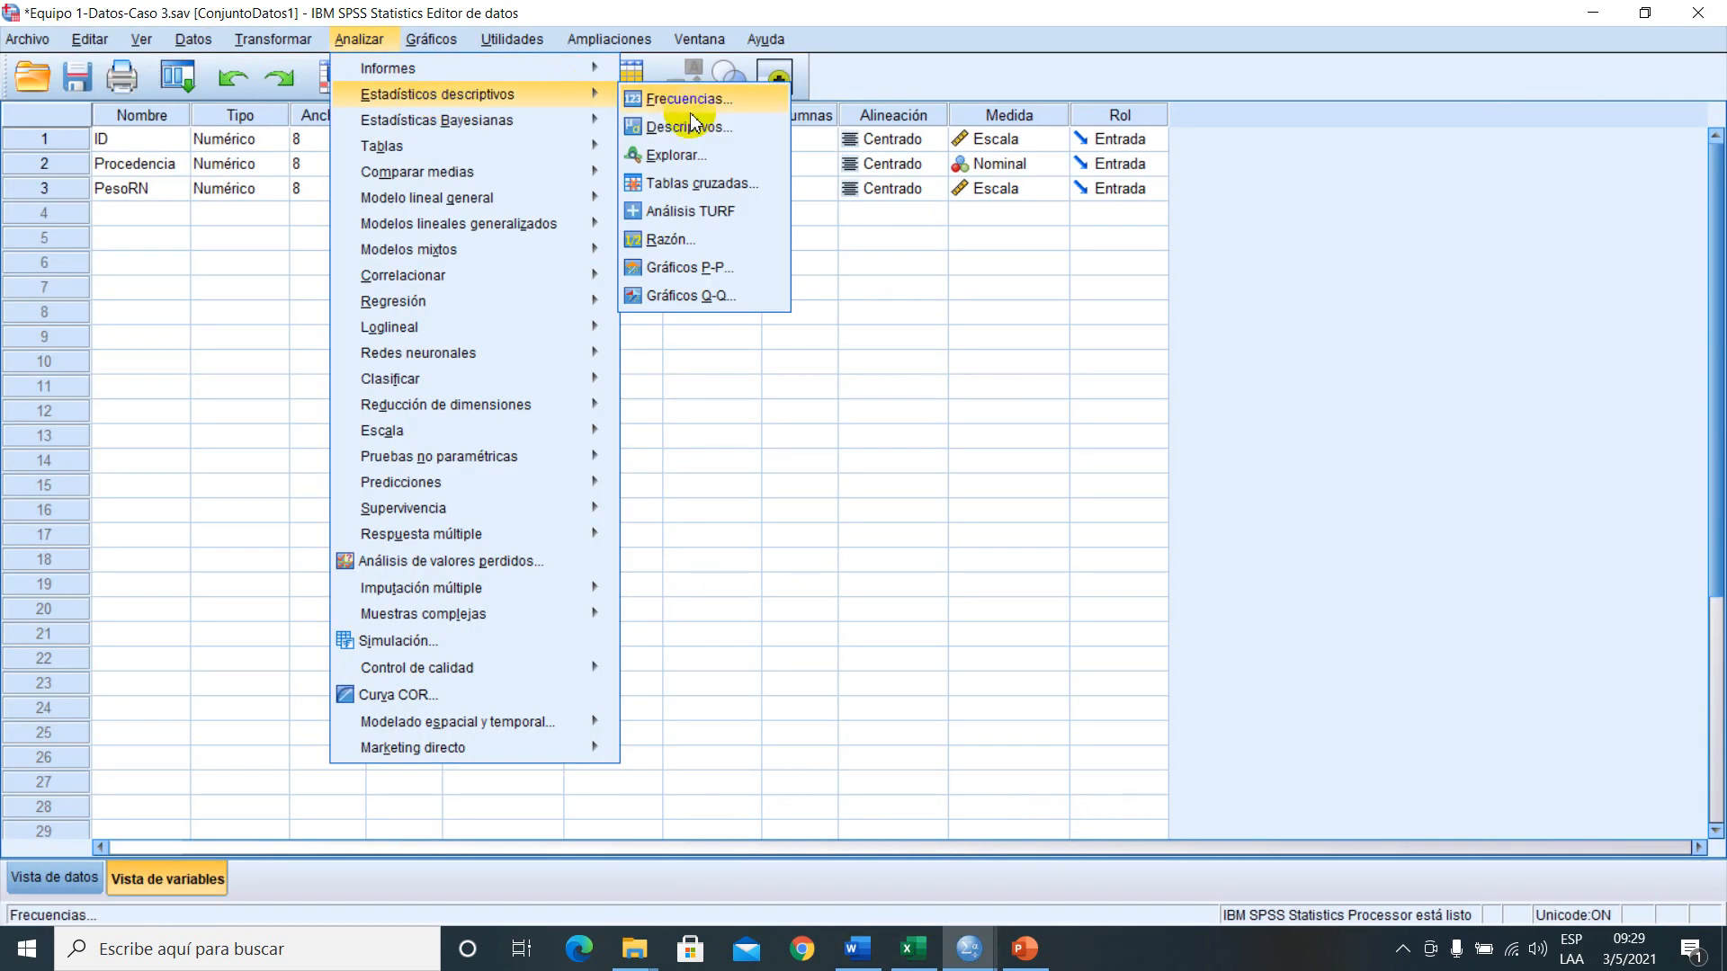
click(699, 157)
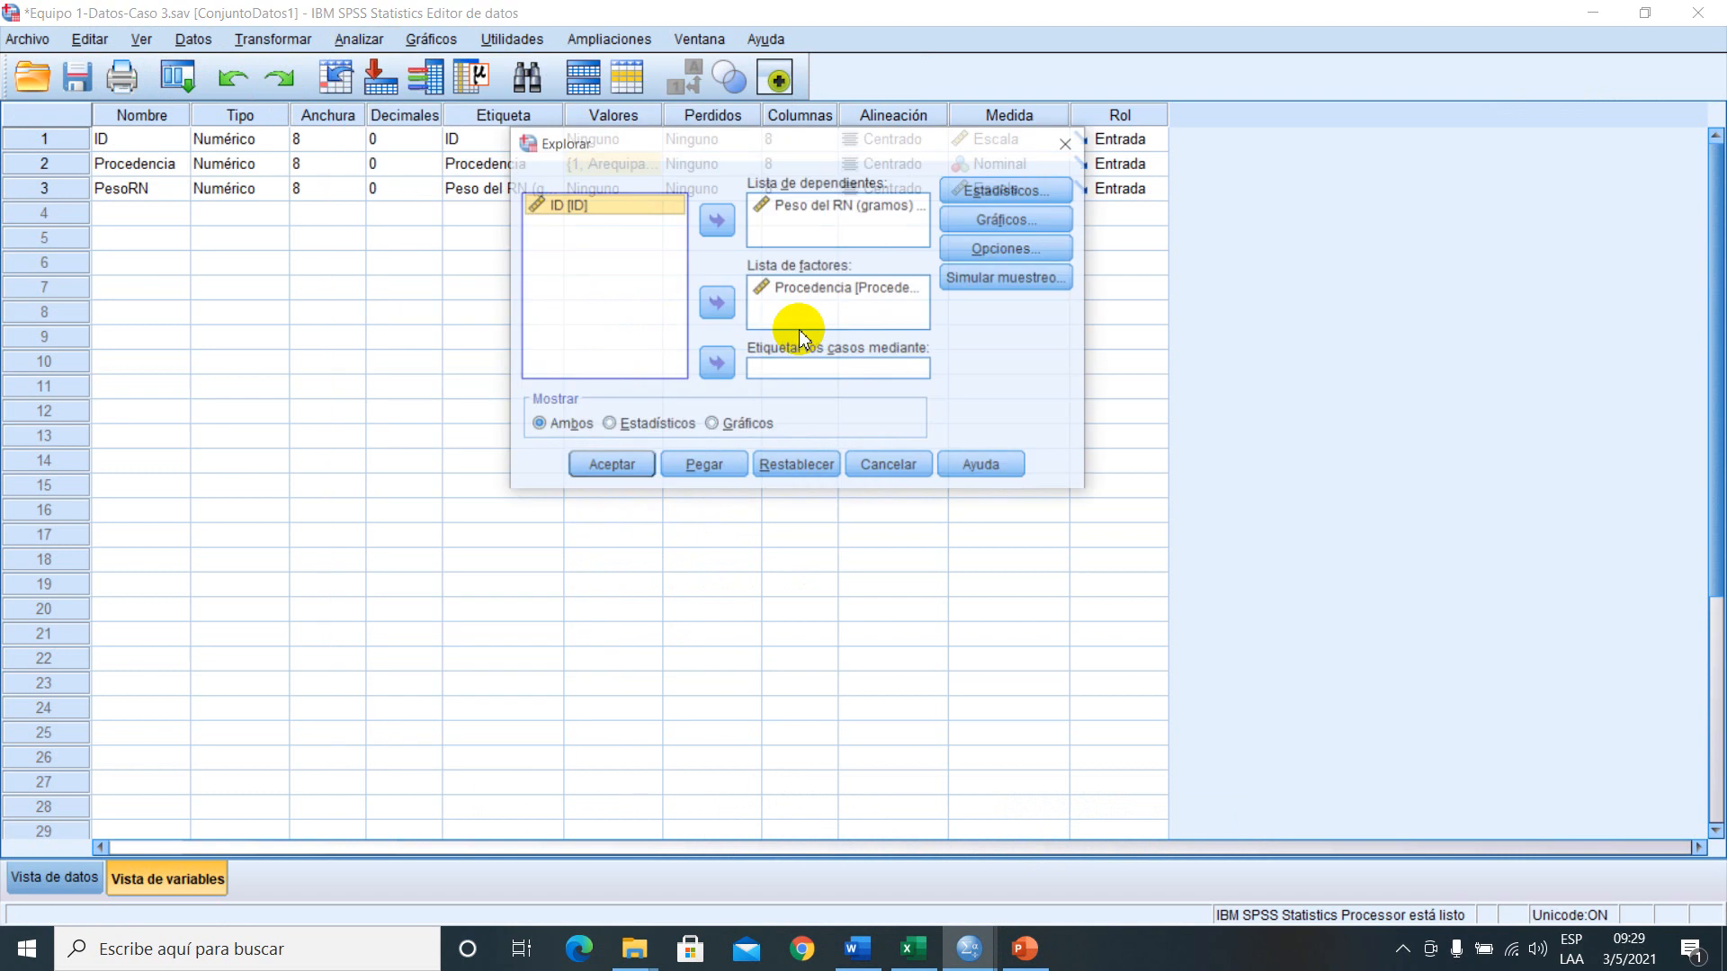
mouse_move(829, 143)
mouse_down()
mouse_move(841, 162)
mouse_move(824, 111)
mouse_up()
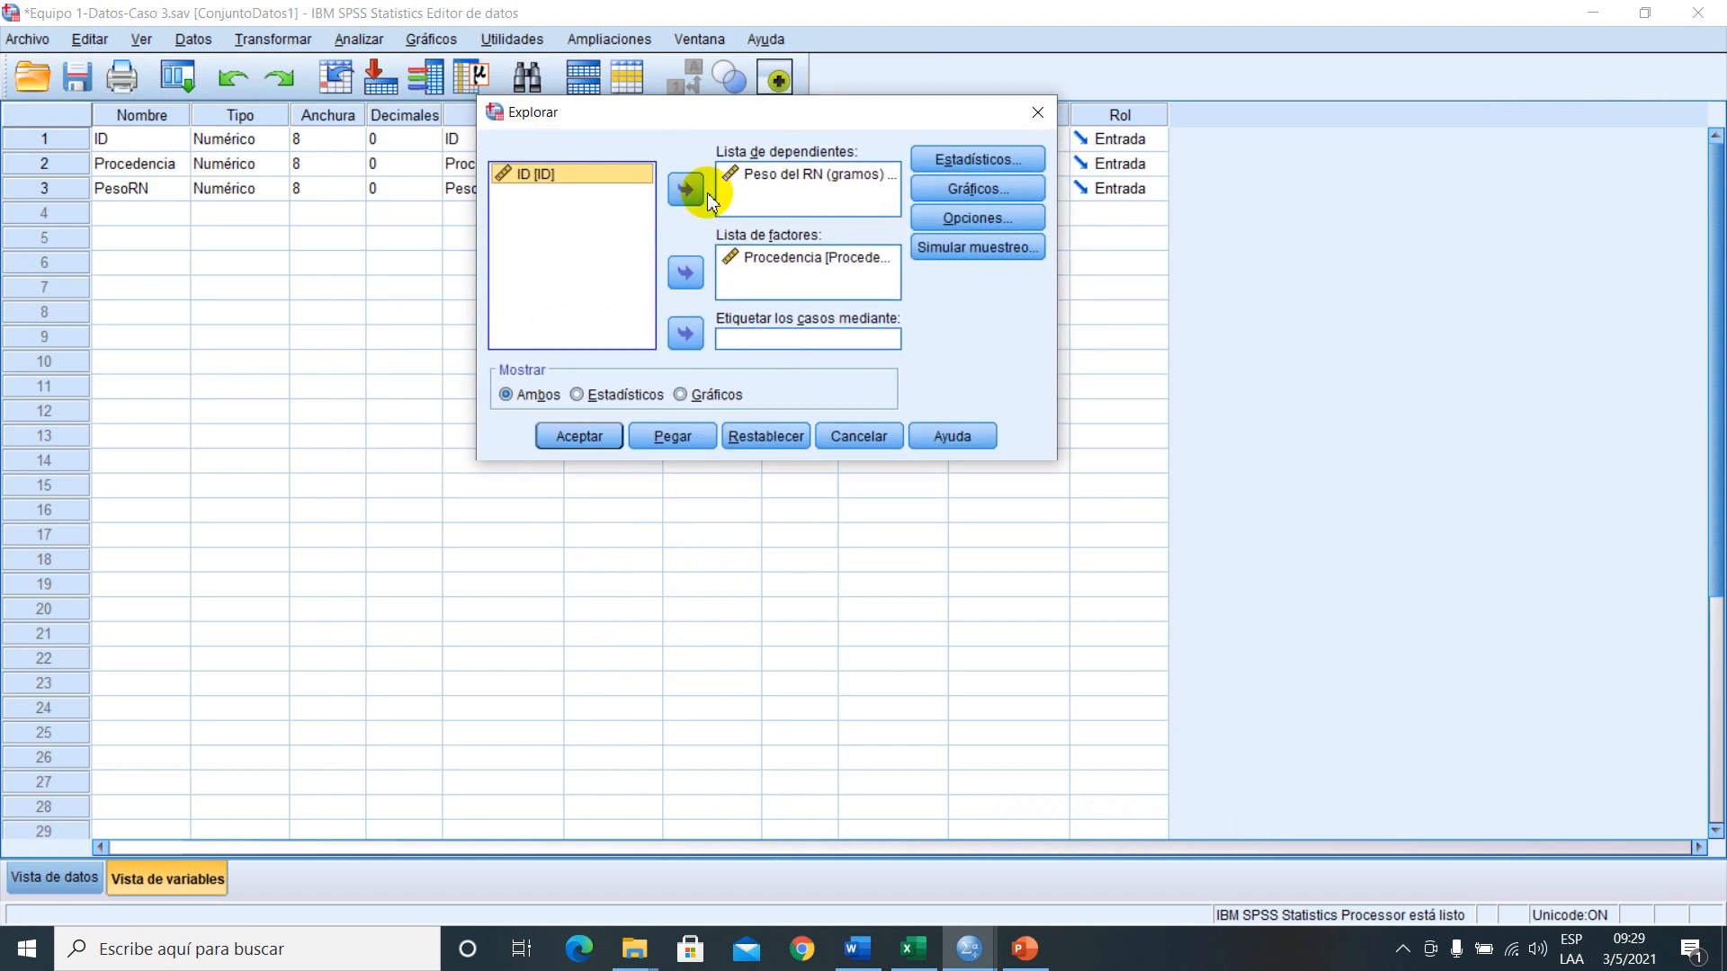
click(1034, 116)
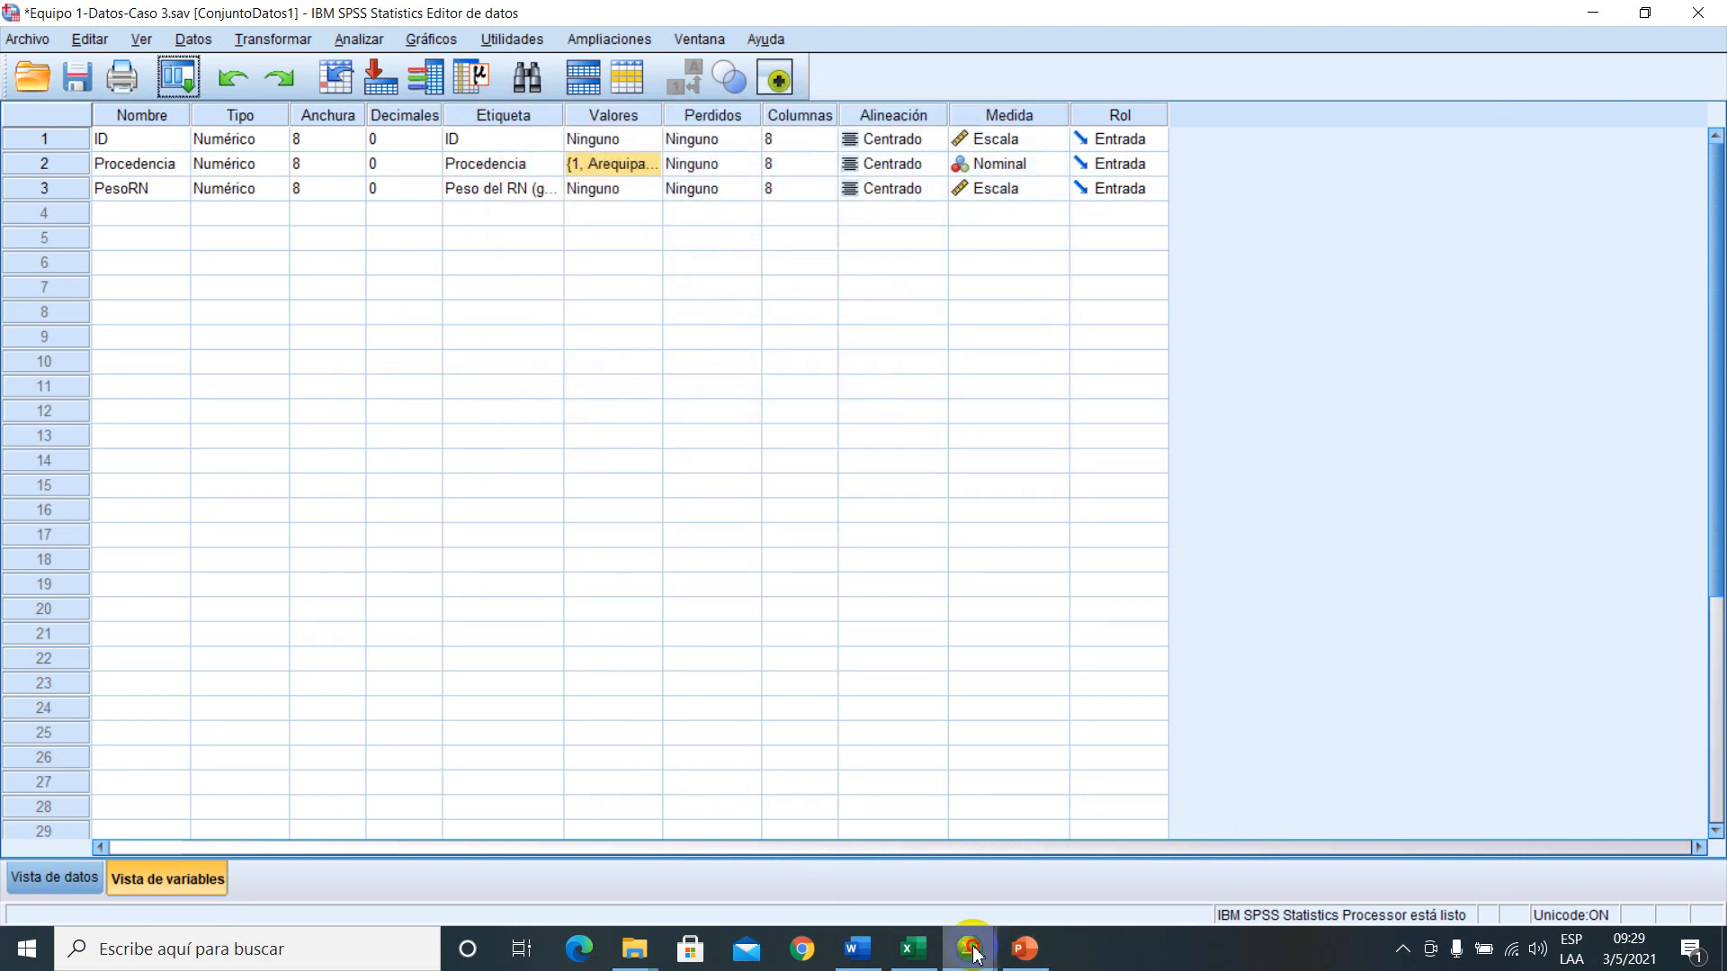
- Switch to the SPSS output viewer and locate the Pruebas de normalidad table for Peso del RN (gramos)
mouse_move(969, 949)
click(859, 865)
scroll(721, 443, up, 10)
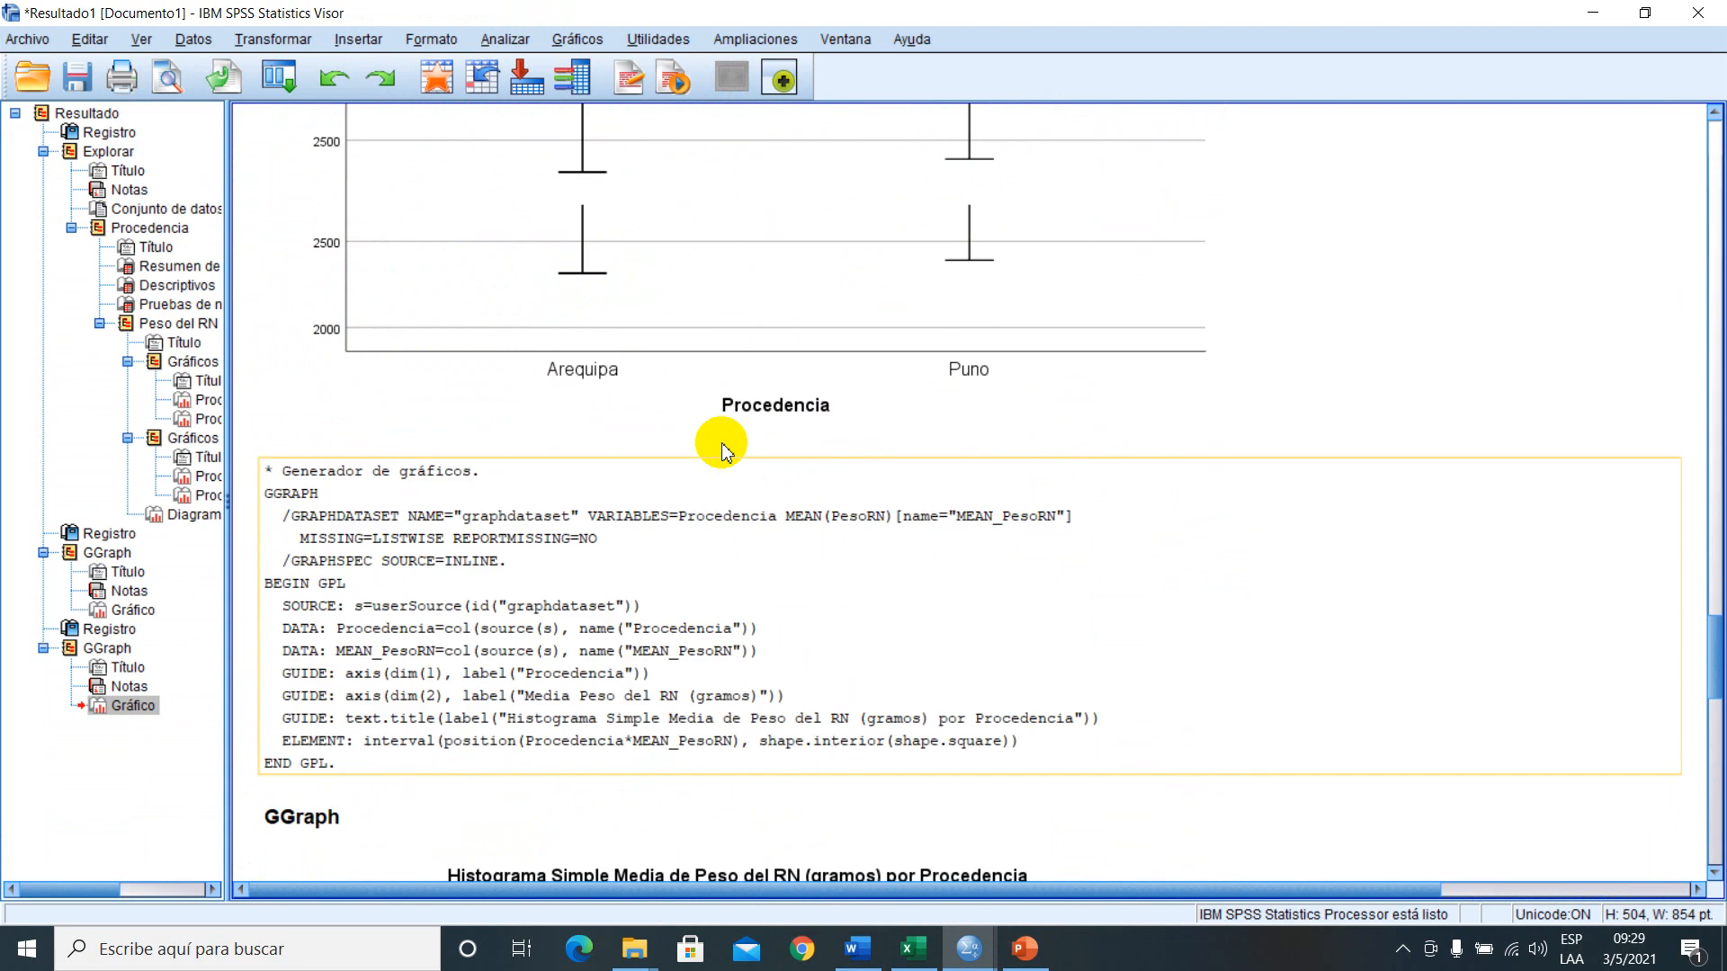
scroll(720, 444, up, 15)
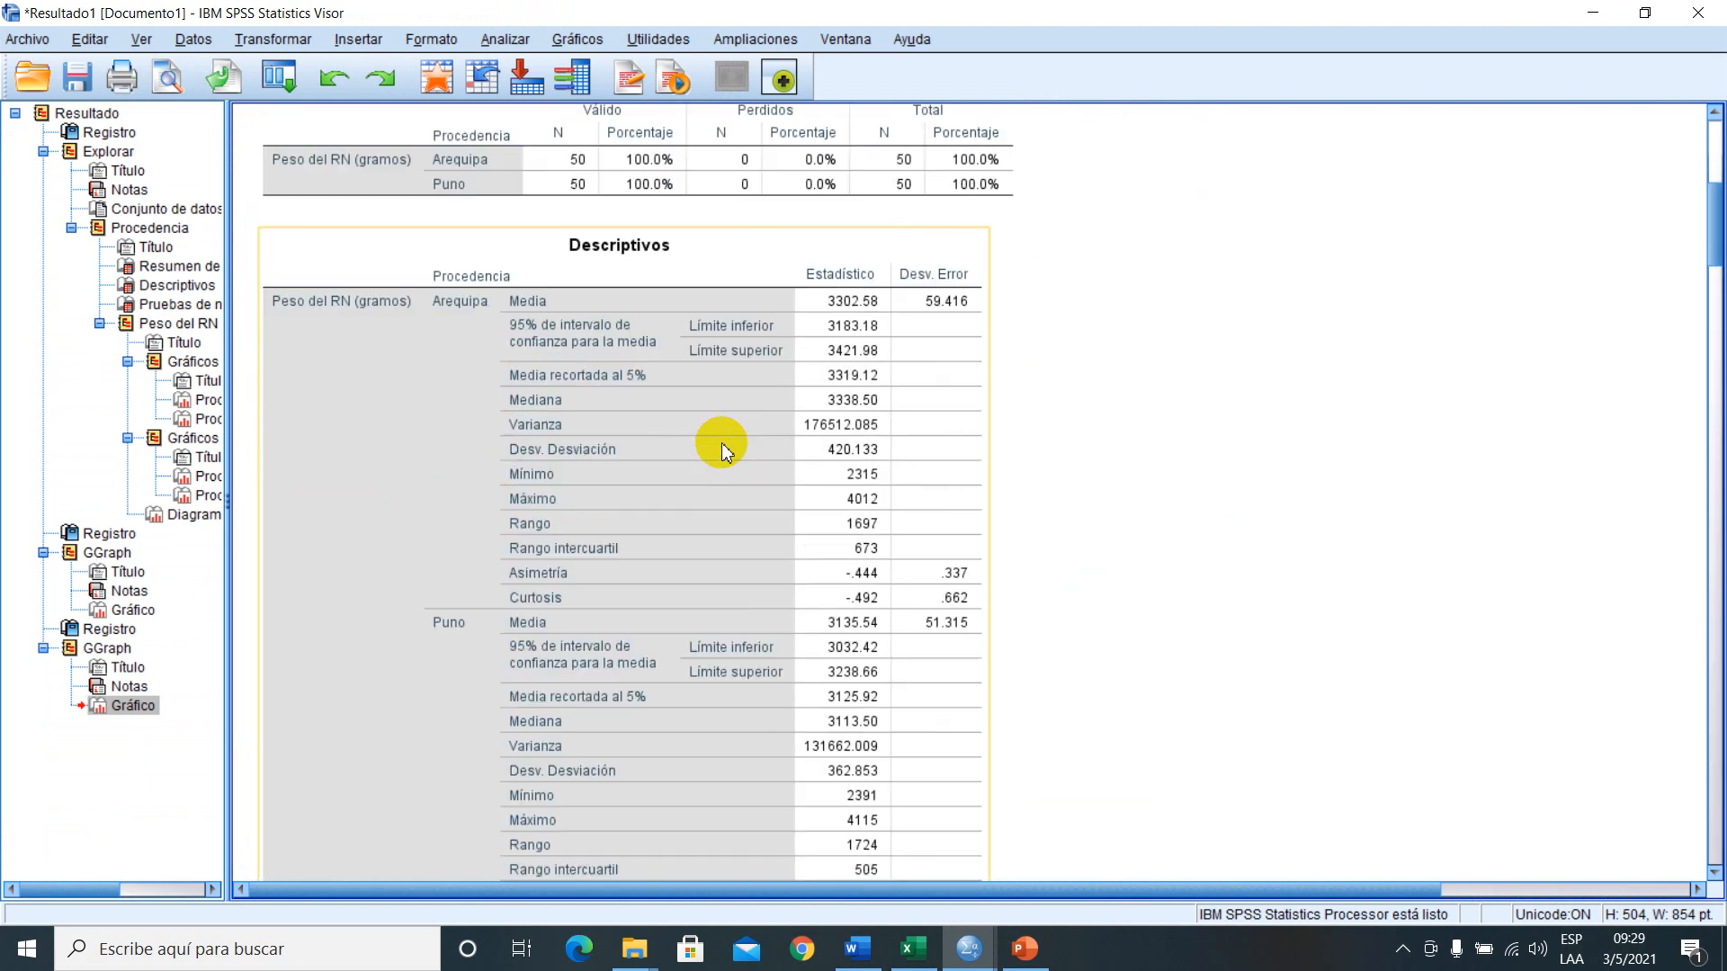
scroll(721, 443, down, 5)
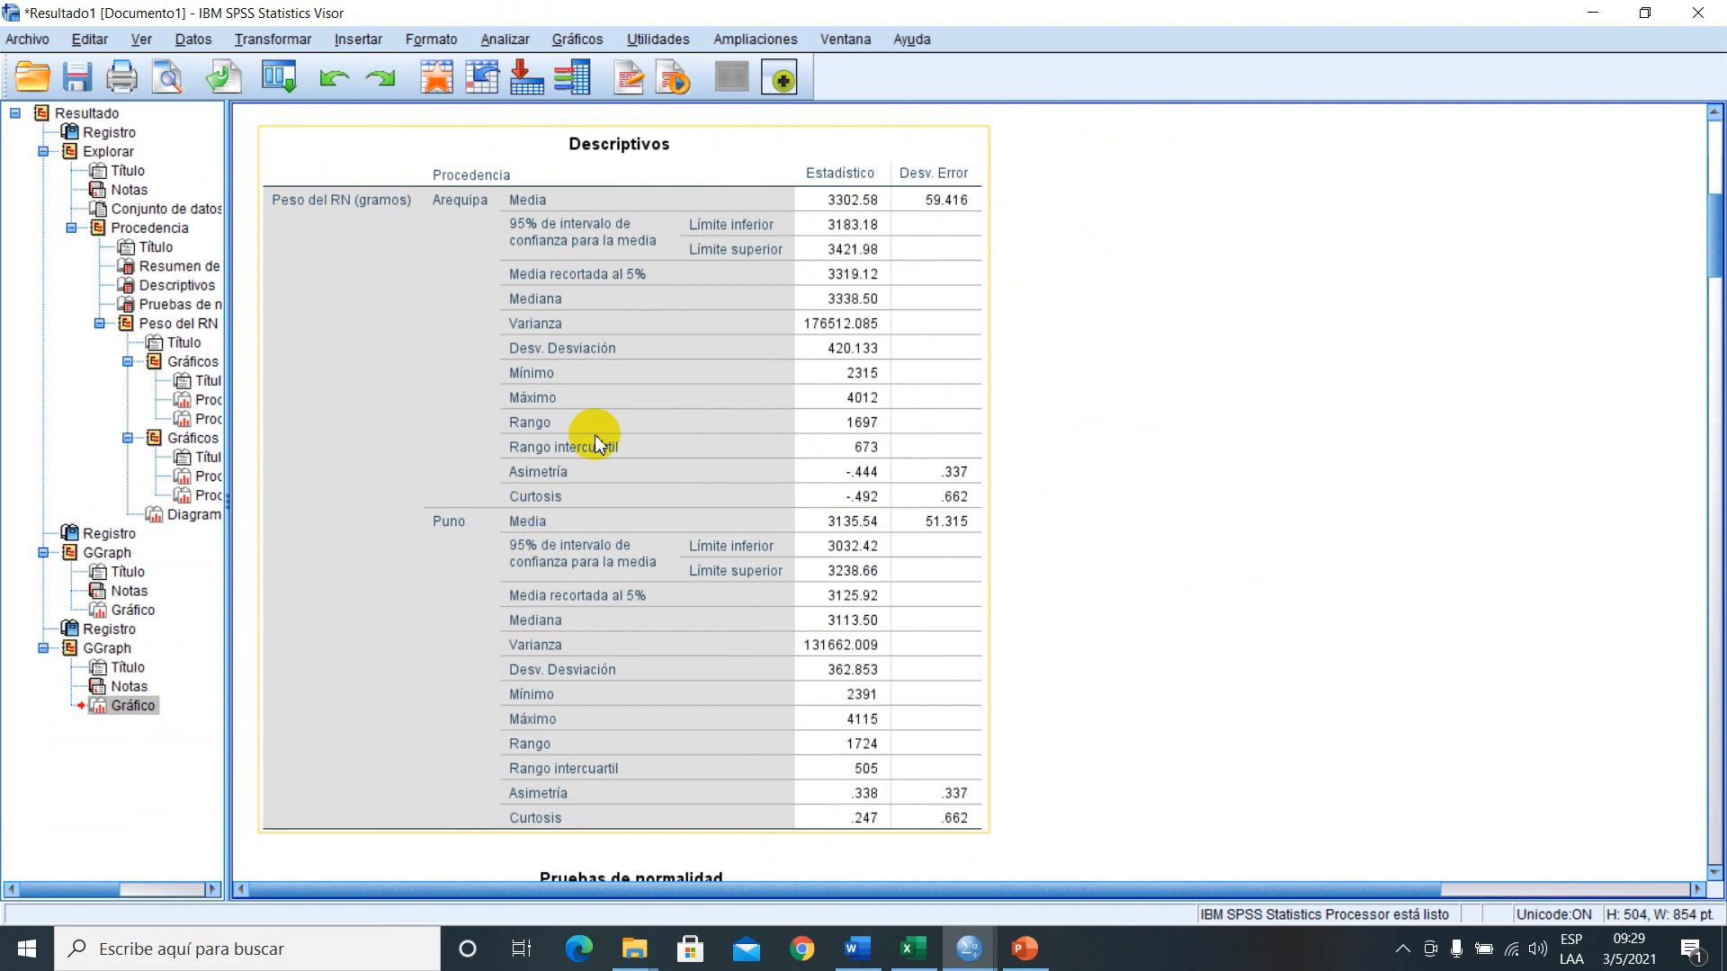
scroll(547, 617, down, 6)
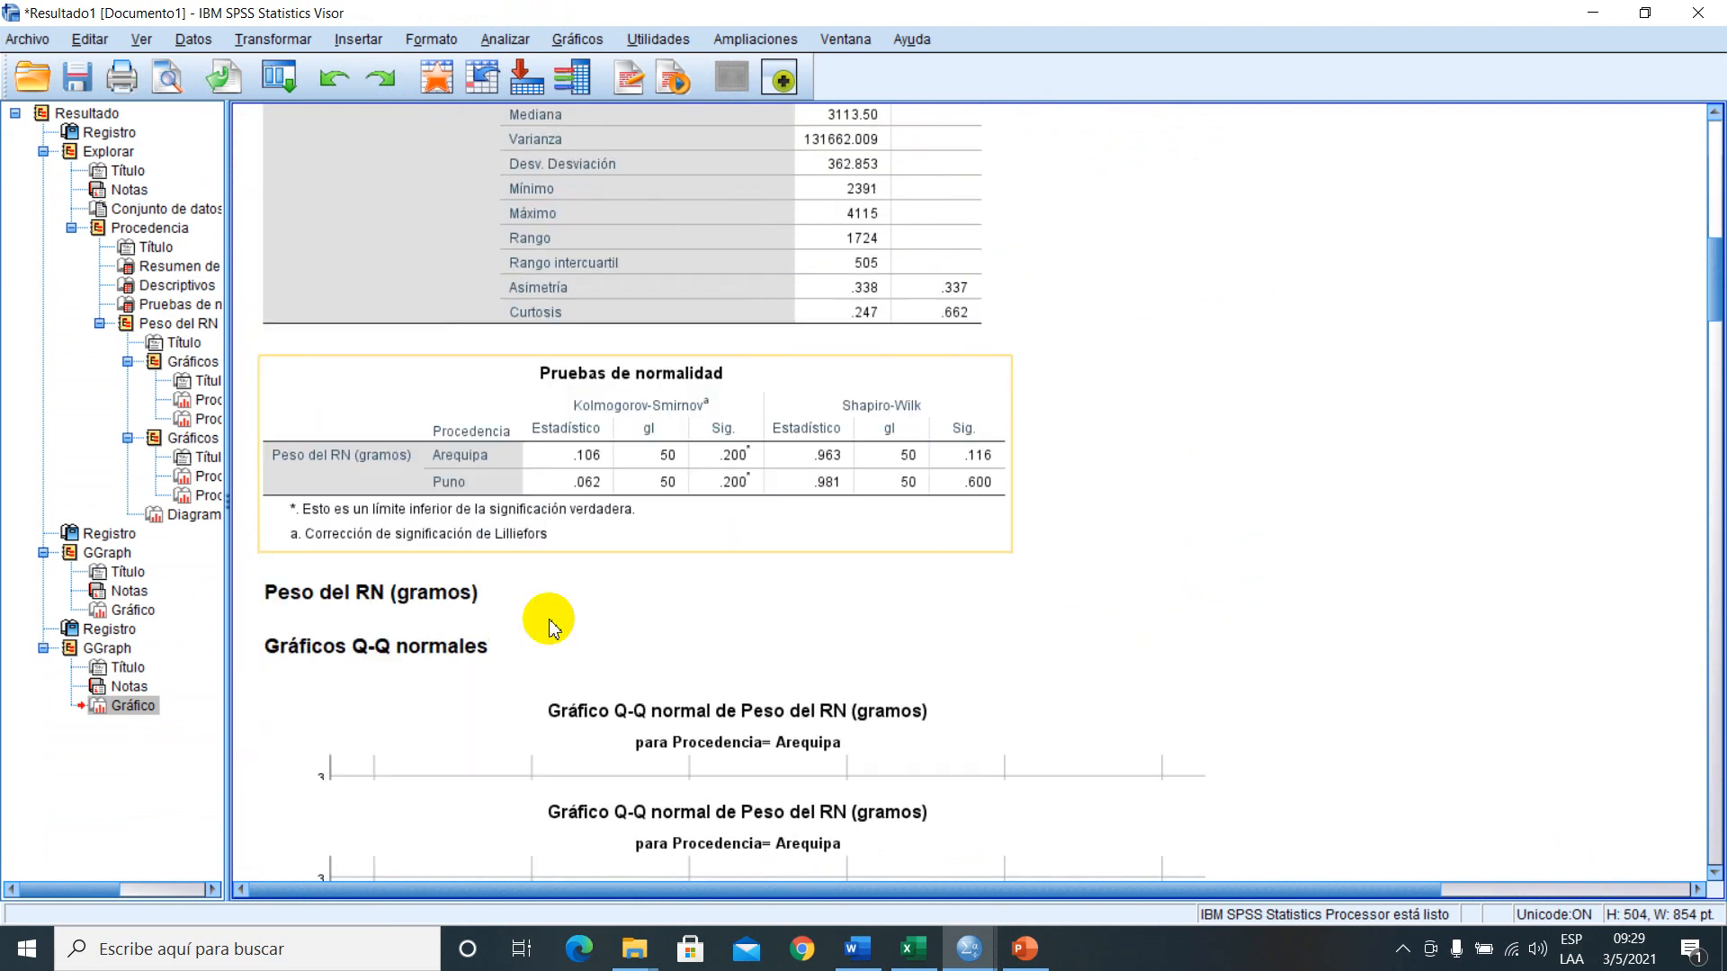
scroll(542, 384, up, 1)
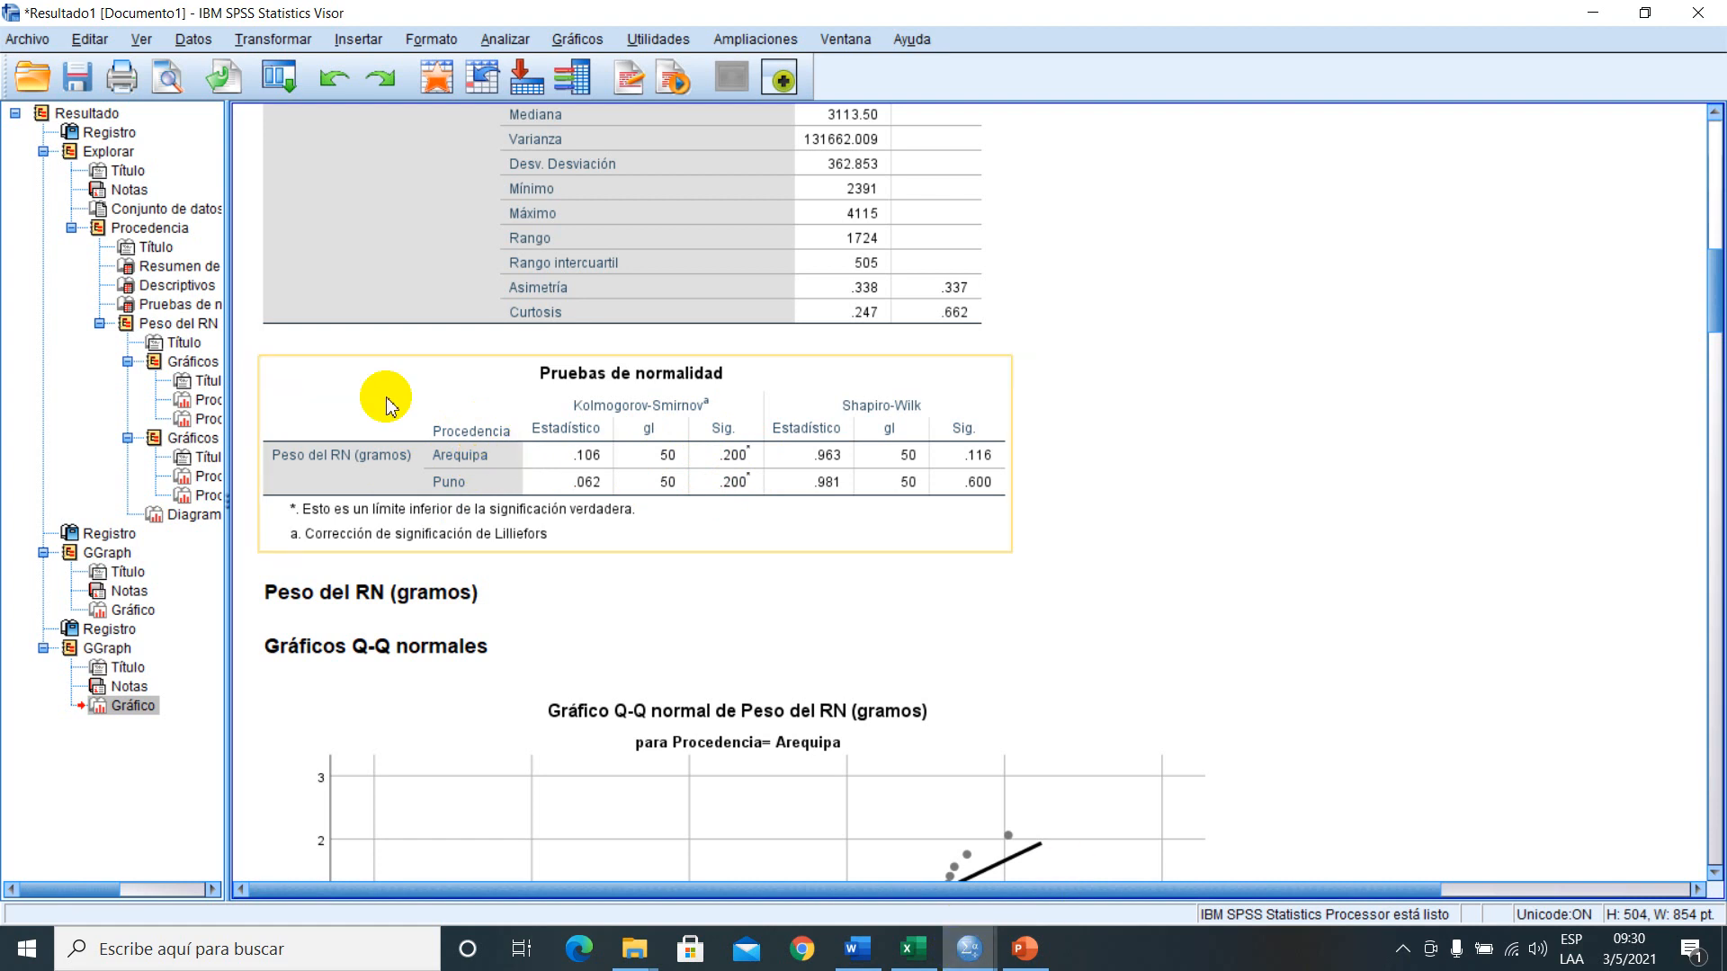
- Inspect the full-precision Kolmogorov-Smirnov Sig. values for Arequipa and Puno in the Pruebas de normalidad table
double_click(734, 455)
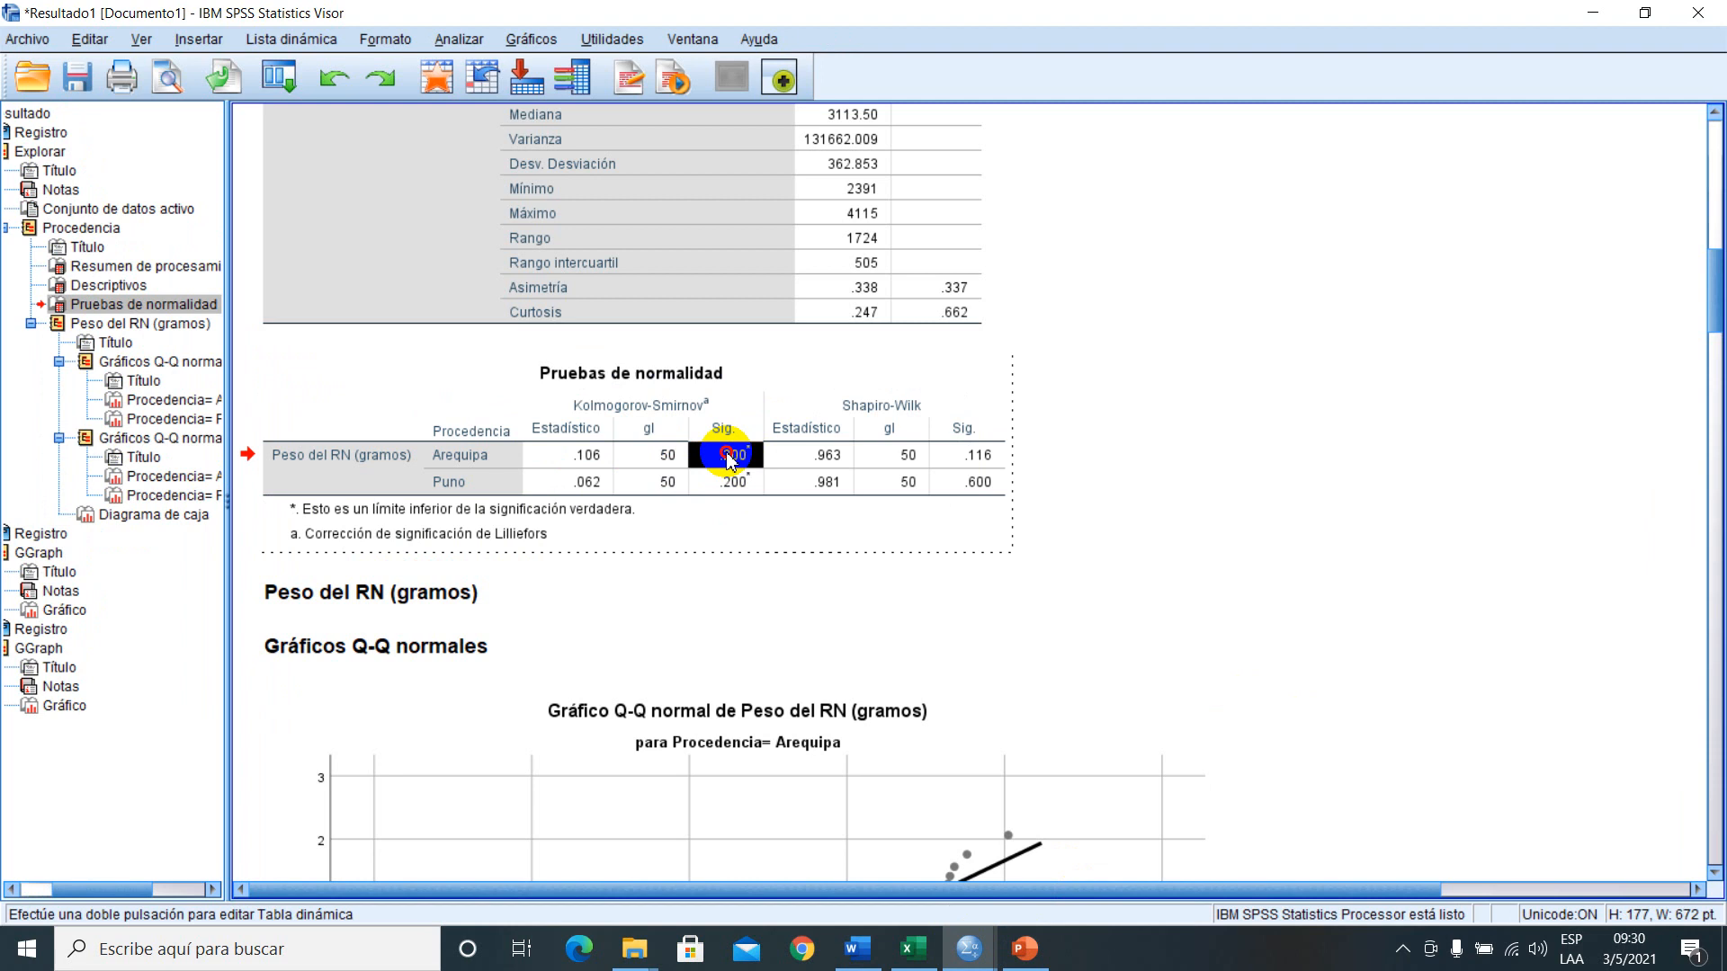
double_click(740, 452)
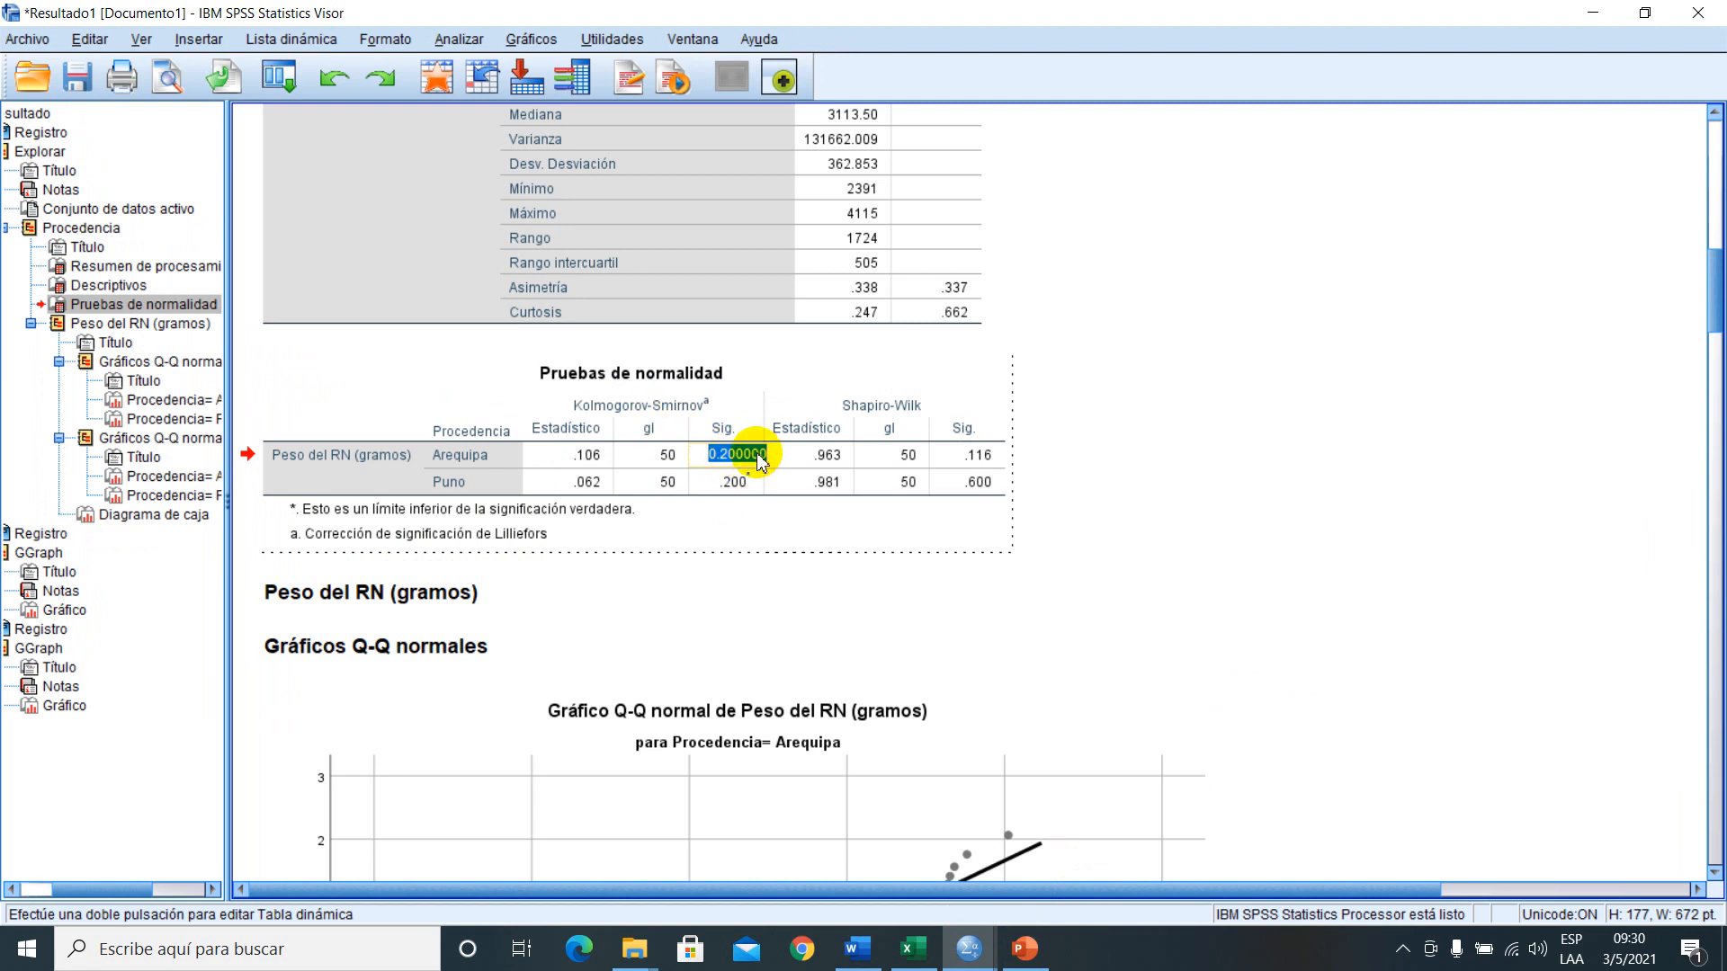
click(457, 458)
click(454, 483)
click(733, 484)
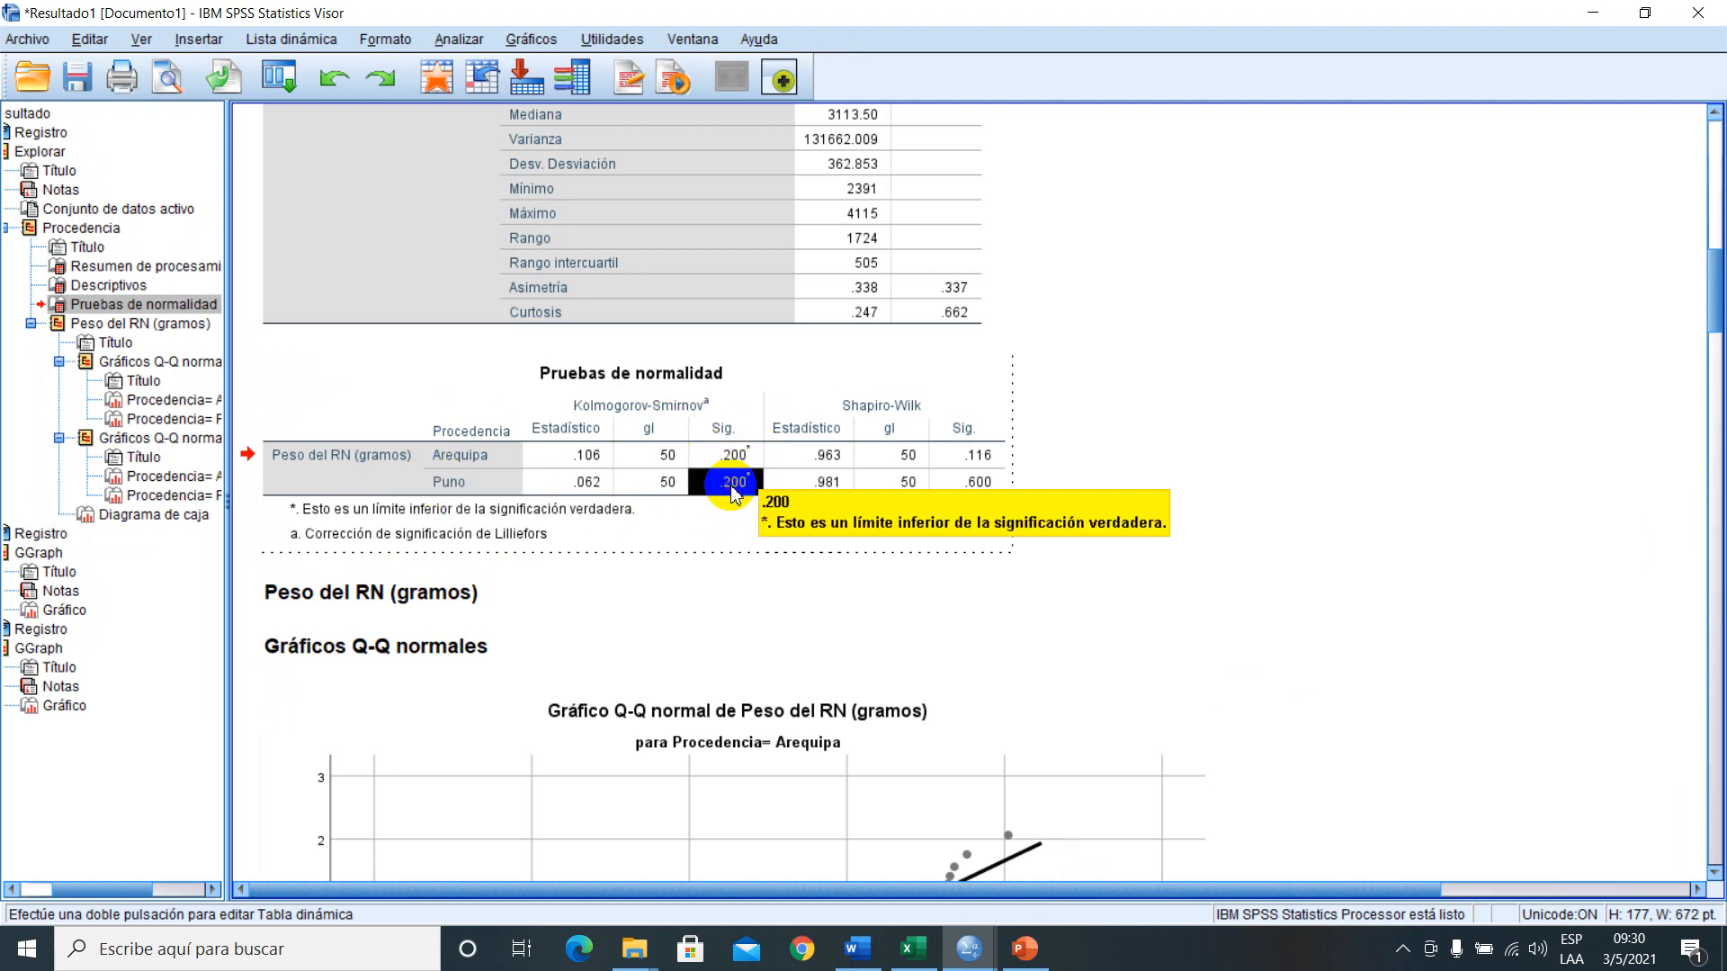
double_click(734, 483)
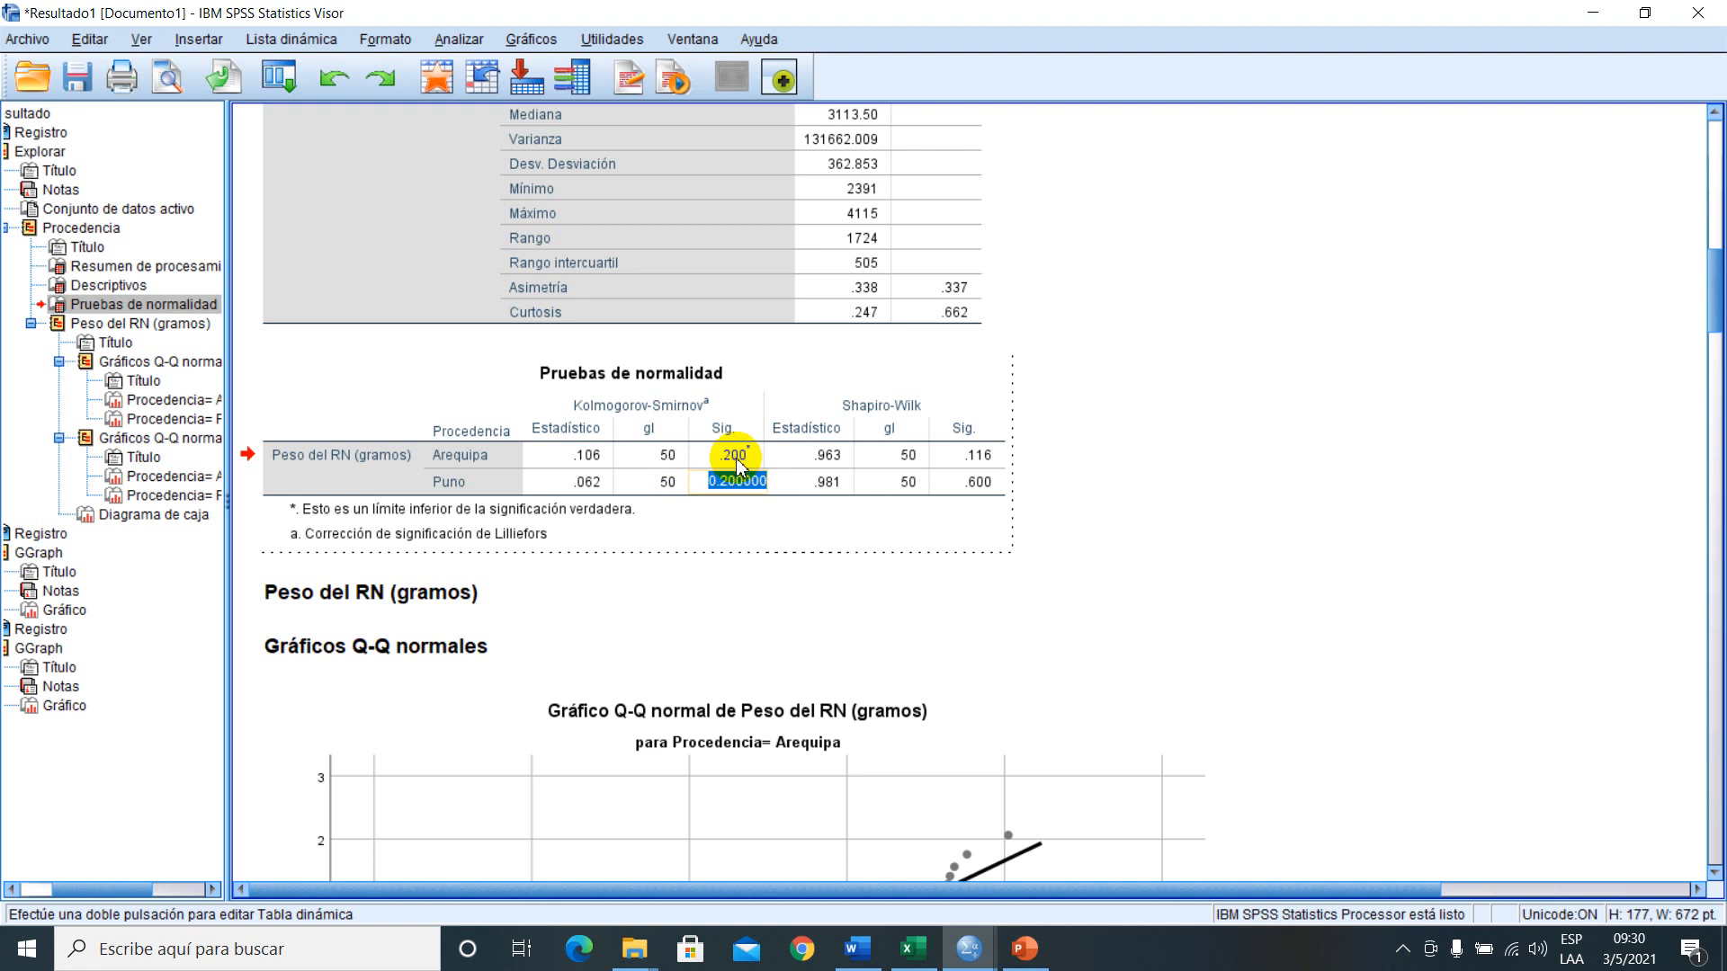
- Copy the full-precision Kolmogorov-Smirnov Sig. value of the Arequipa row
click(736, 457)
double_click(724, 461)
click(747, 483)
double_click(738, 457)
key(ctrl+c)
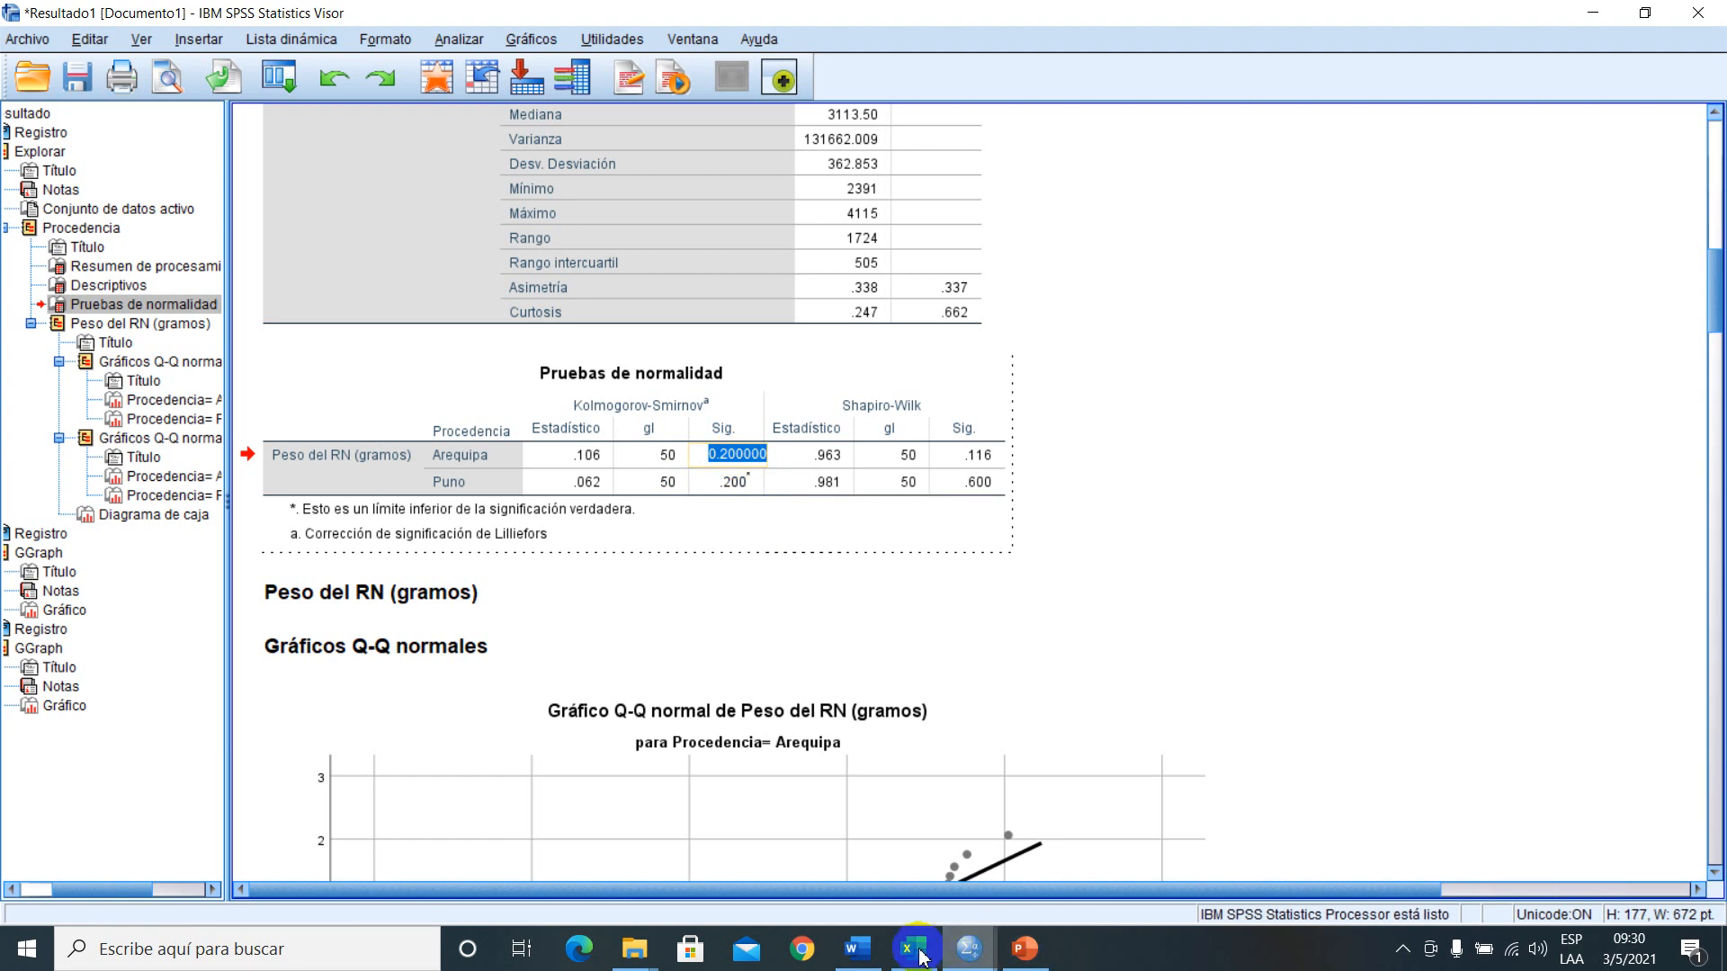
- Switch to Word, paste 0.200000 as the row 4 "Valor de P" and shorten the underline behind it to fit one line
click(857, 949)
click(591, 500)
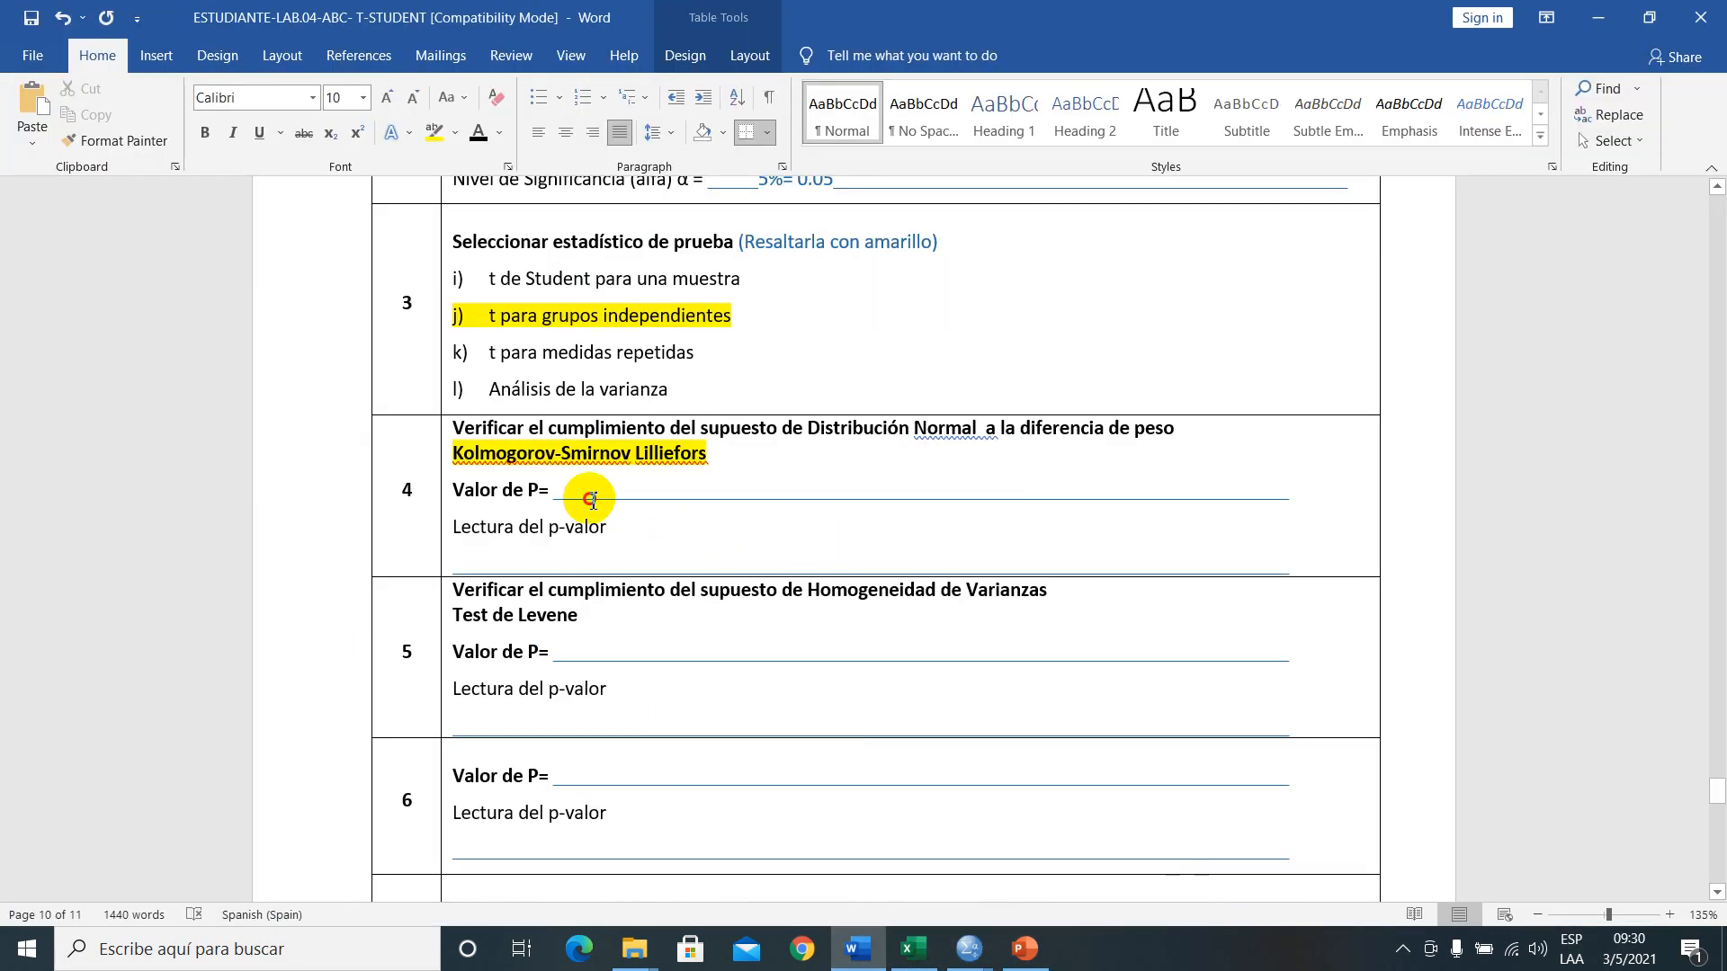
key(ctrl+v)
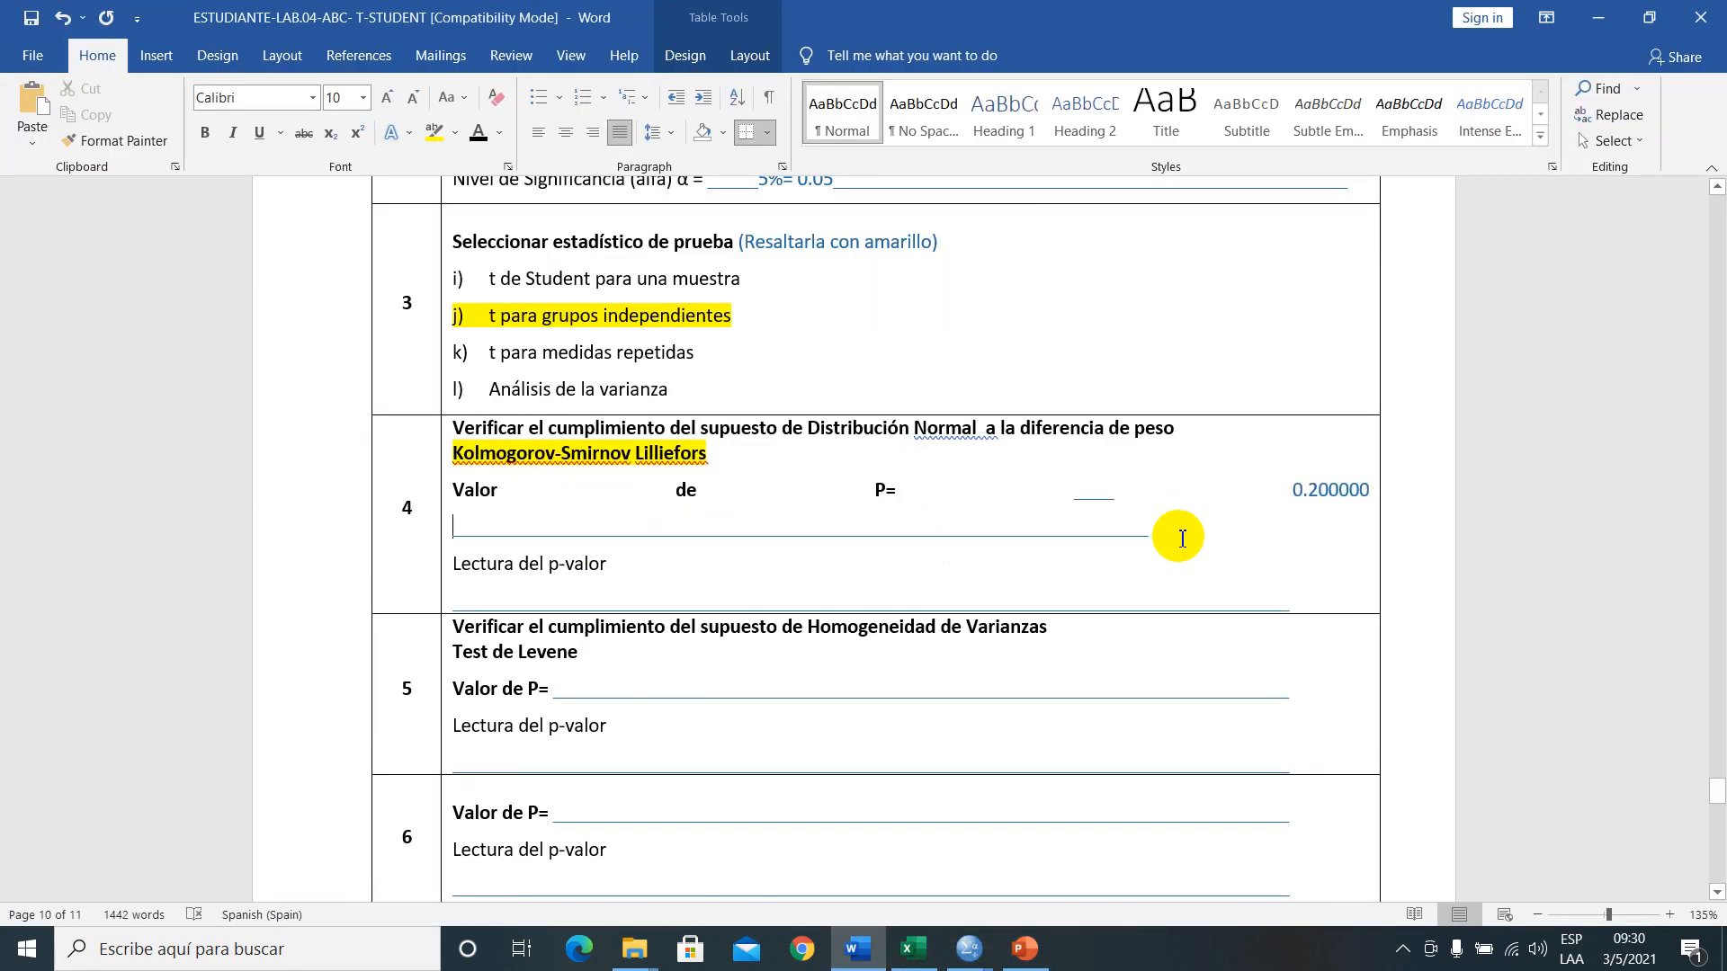
key(BackSpace)
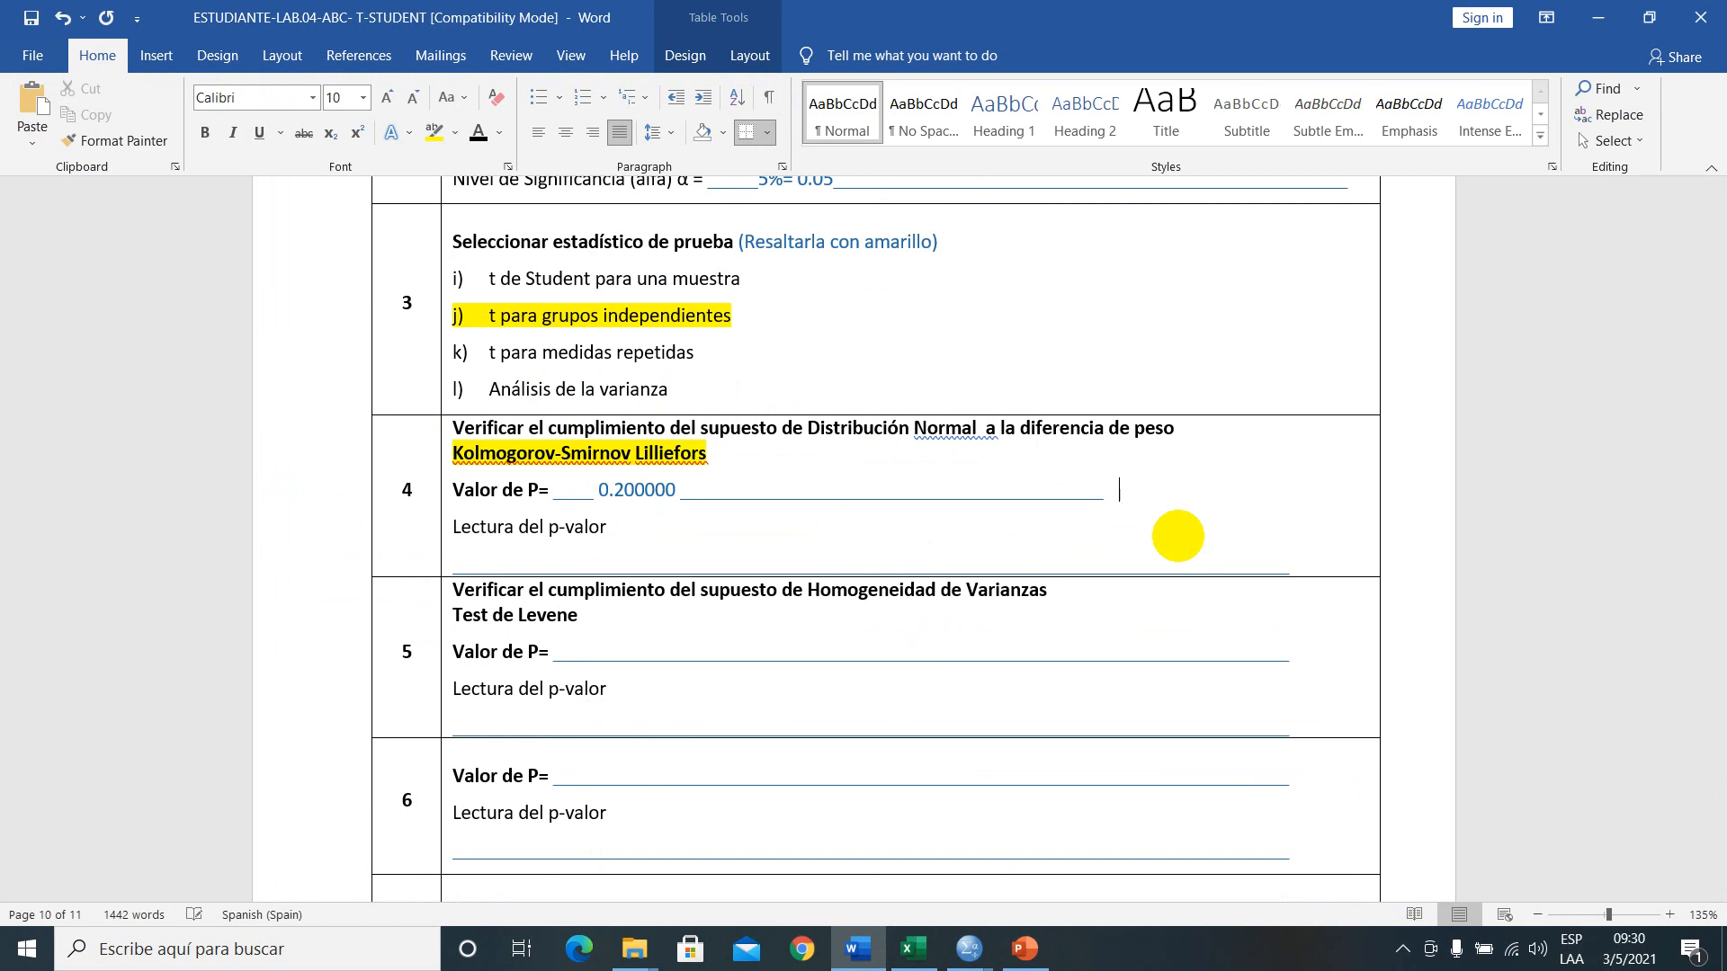
key(BackSpace)
key(BackSpace)
key(BackSpace)
key(BackSpace)
key(BackSpace)
key(BackSpace)
key(BackSpace)
key(BackSpace)
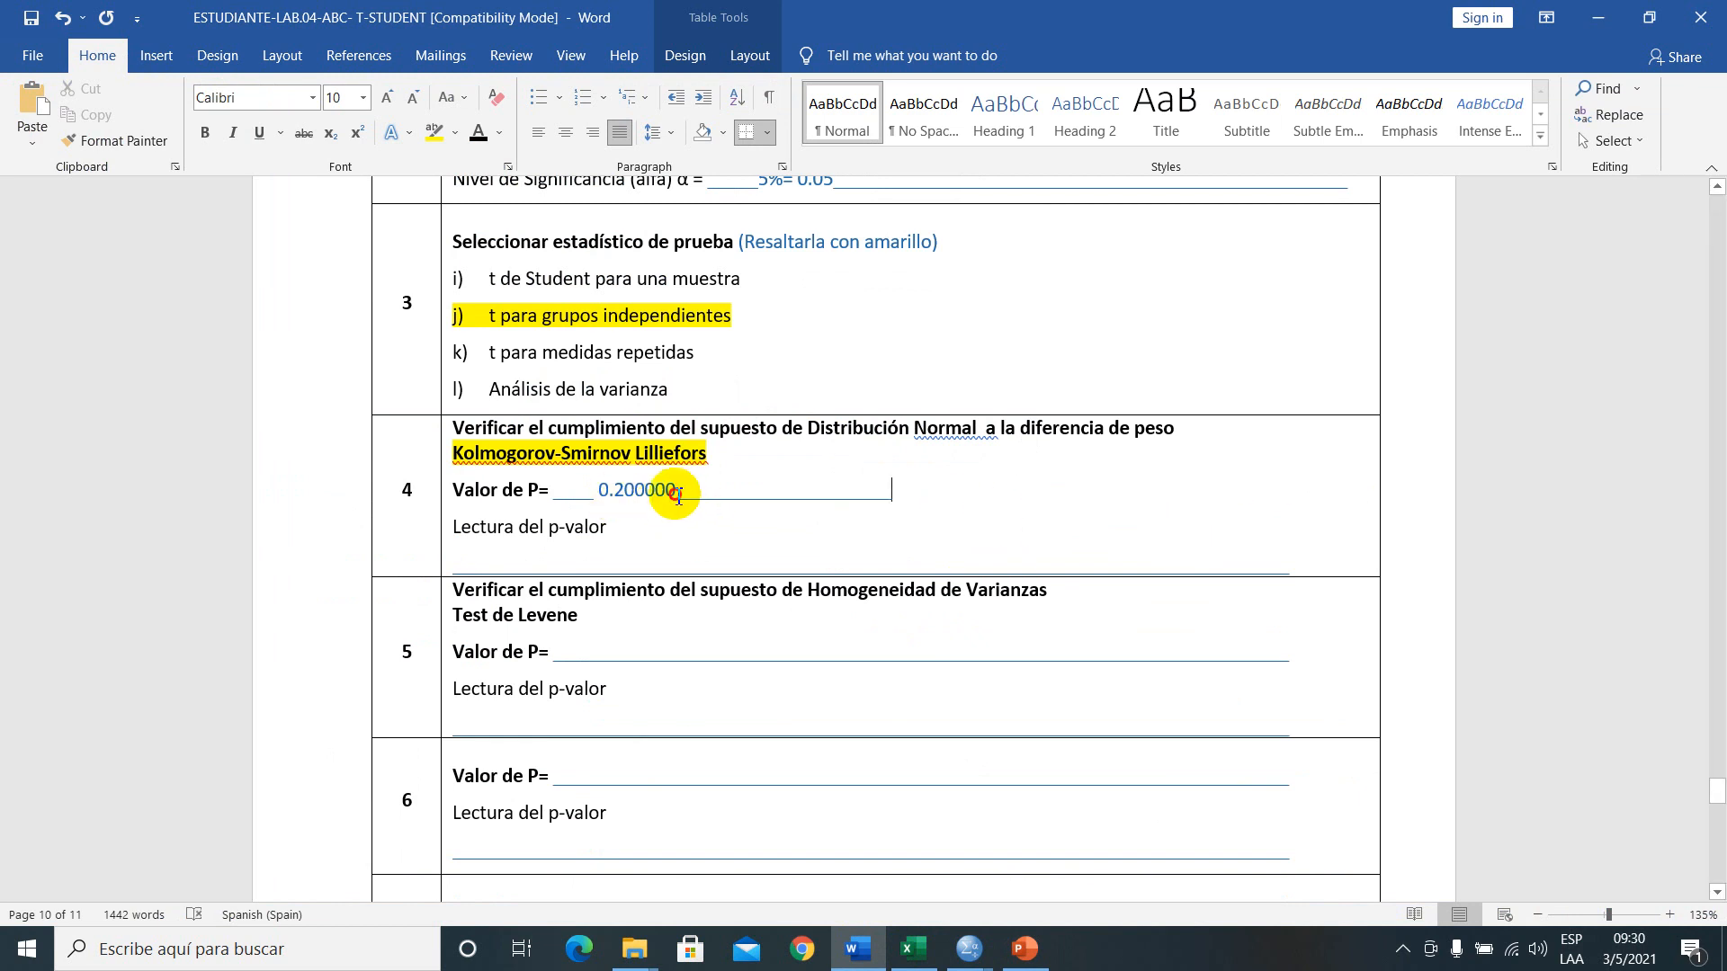
- Add "= 20% es mayor que el 5%, aceptamos H0" after the pasted p-value in row 4
click(677, 493)
text(=)
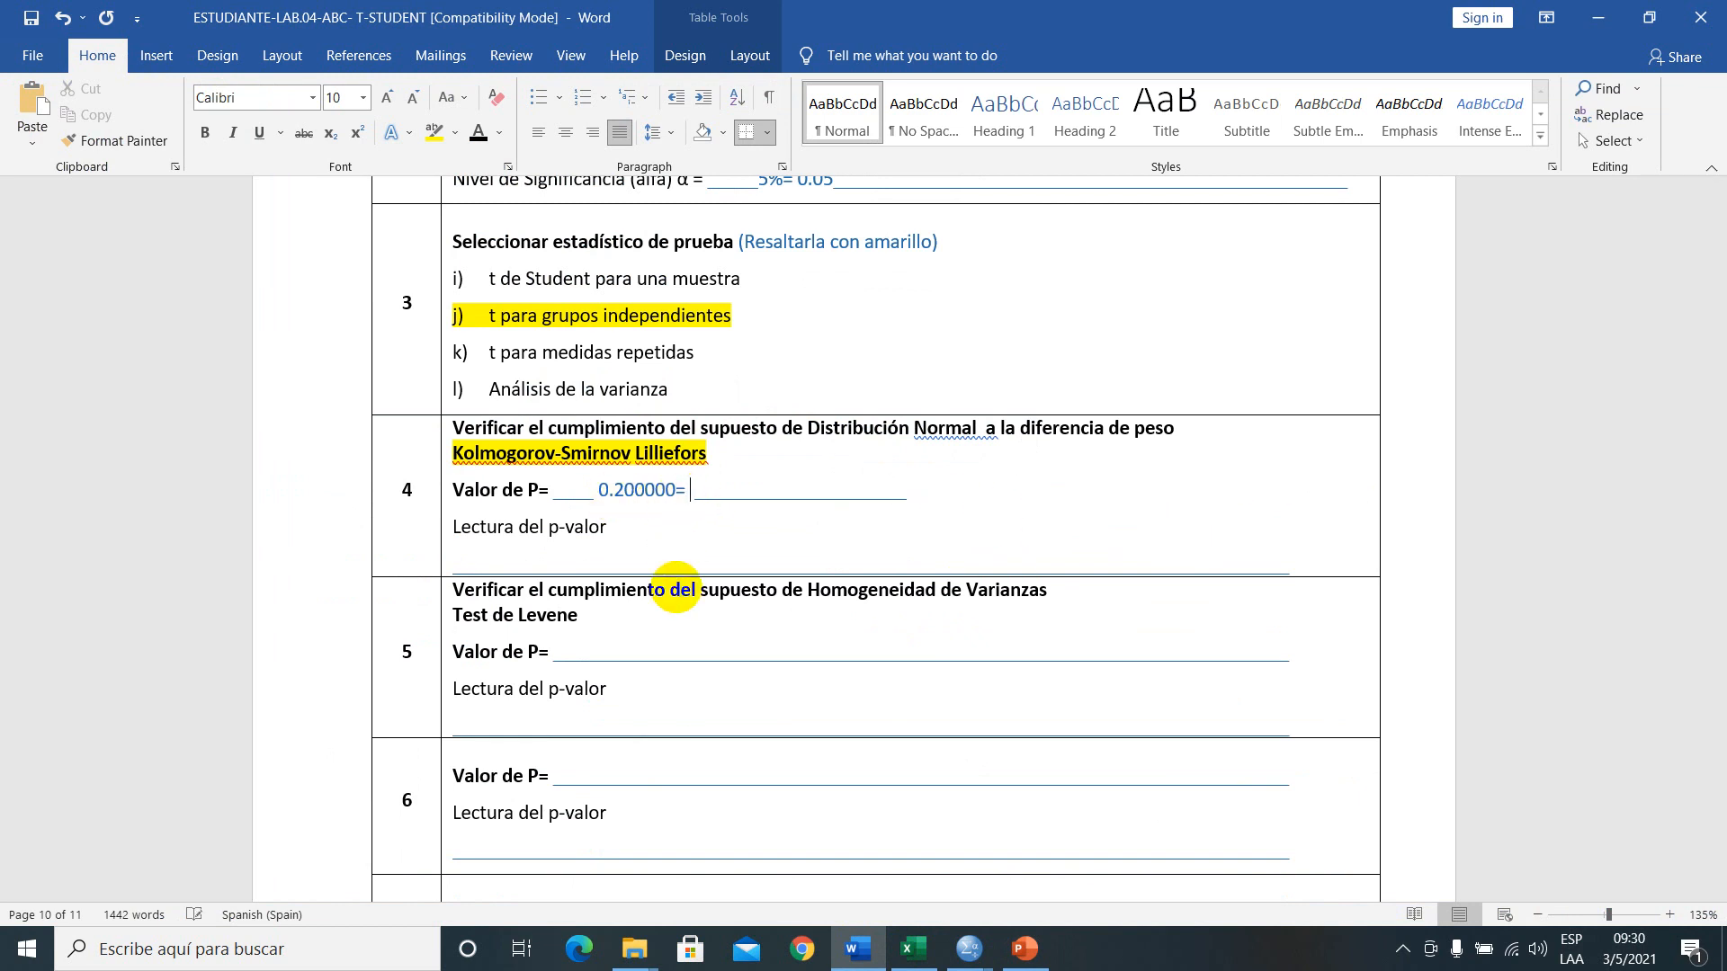
text( 20)
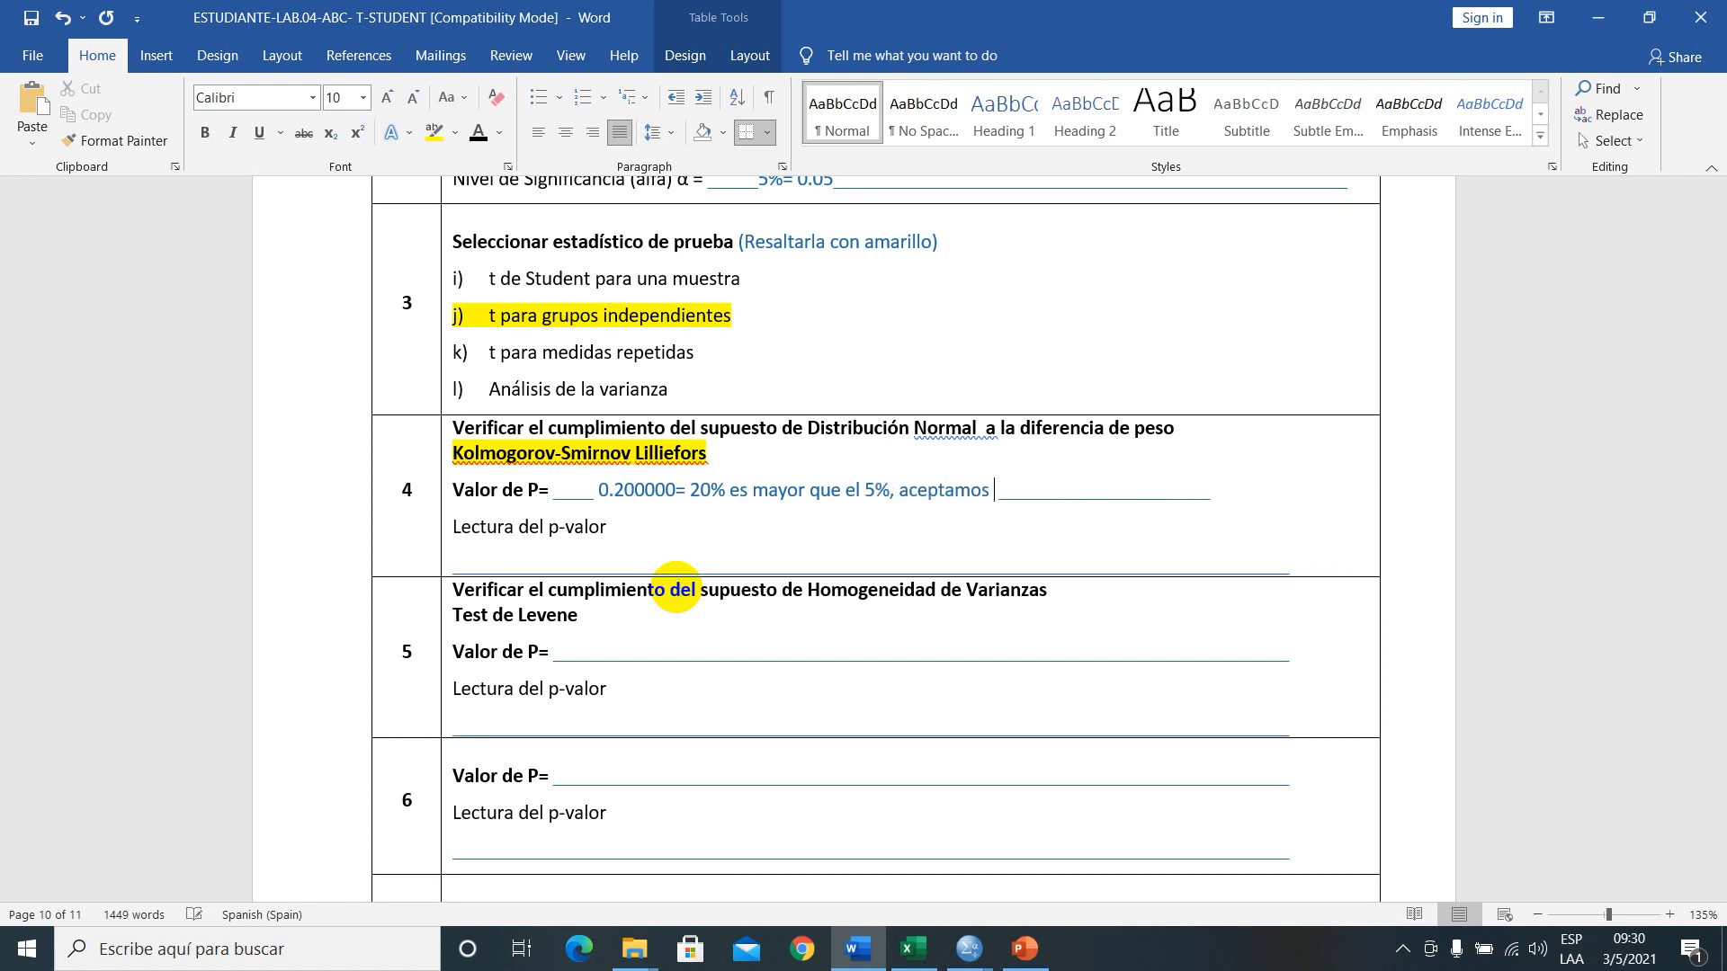
text(H)
key(Caps_Lock)
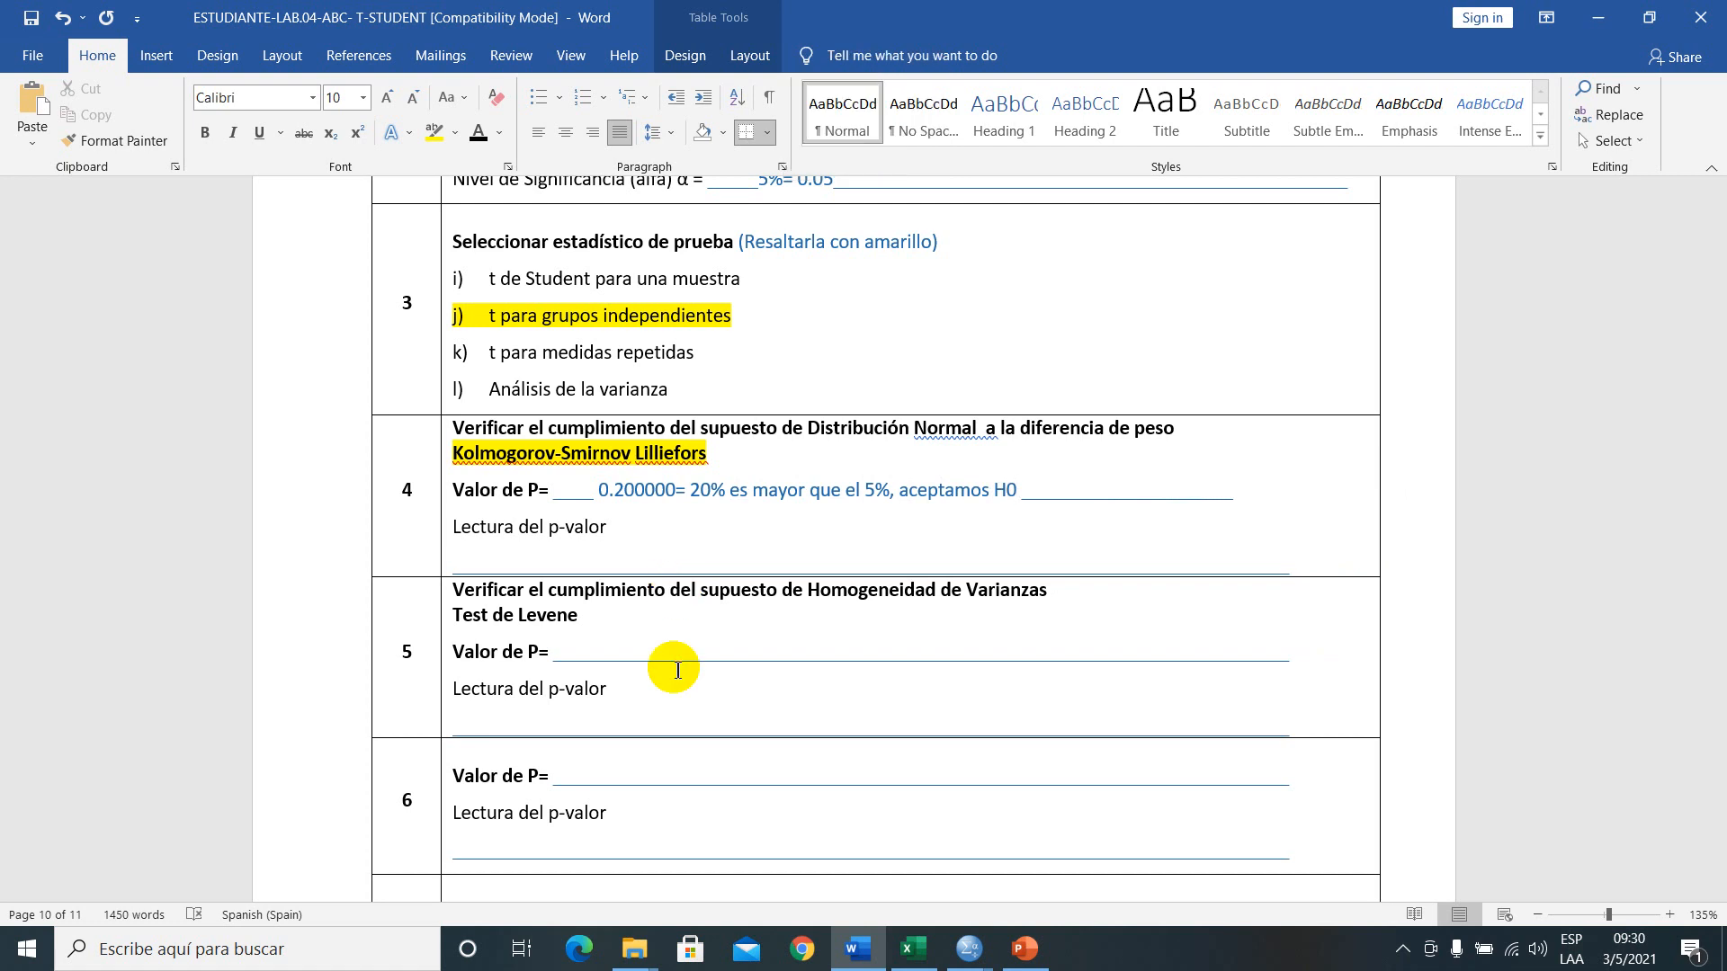
- Start the row 4 "Lectura del p-valor" with "Con una probabilidad de error del 20%" on its answer line
click(693, 537)
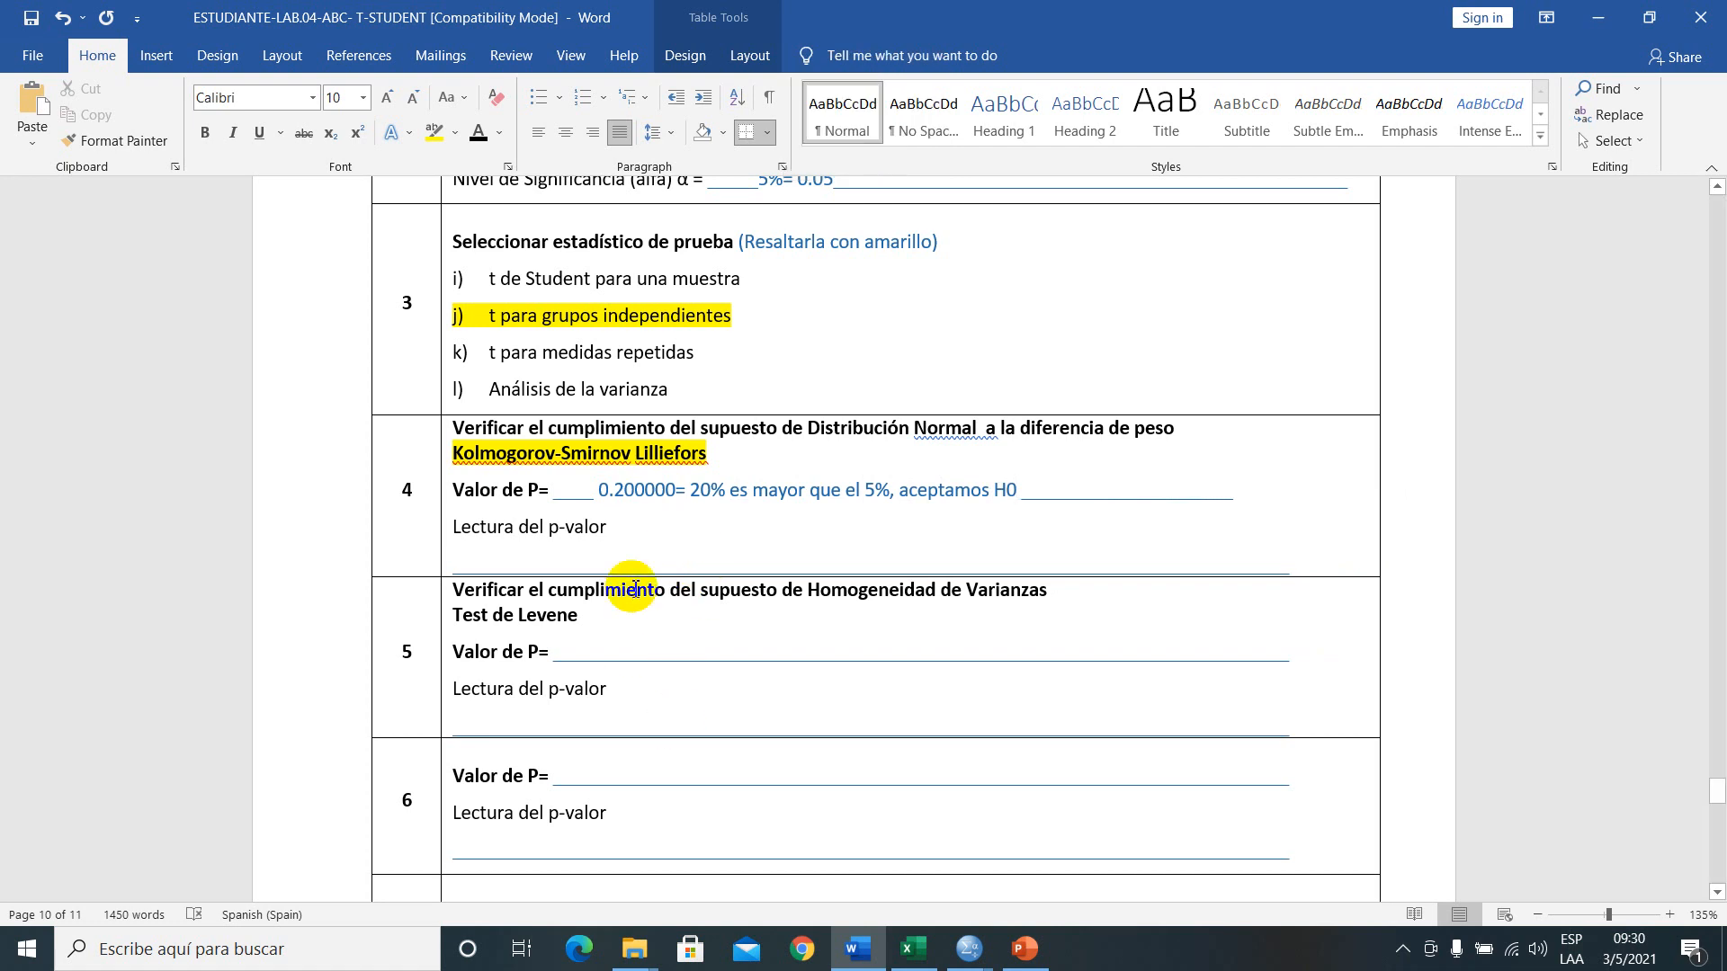
key(Return)
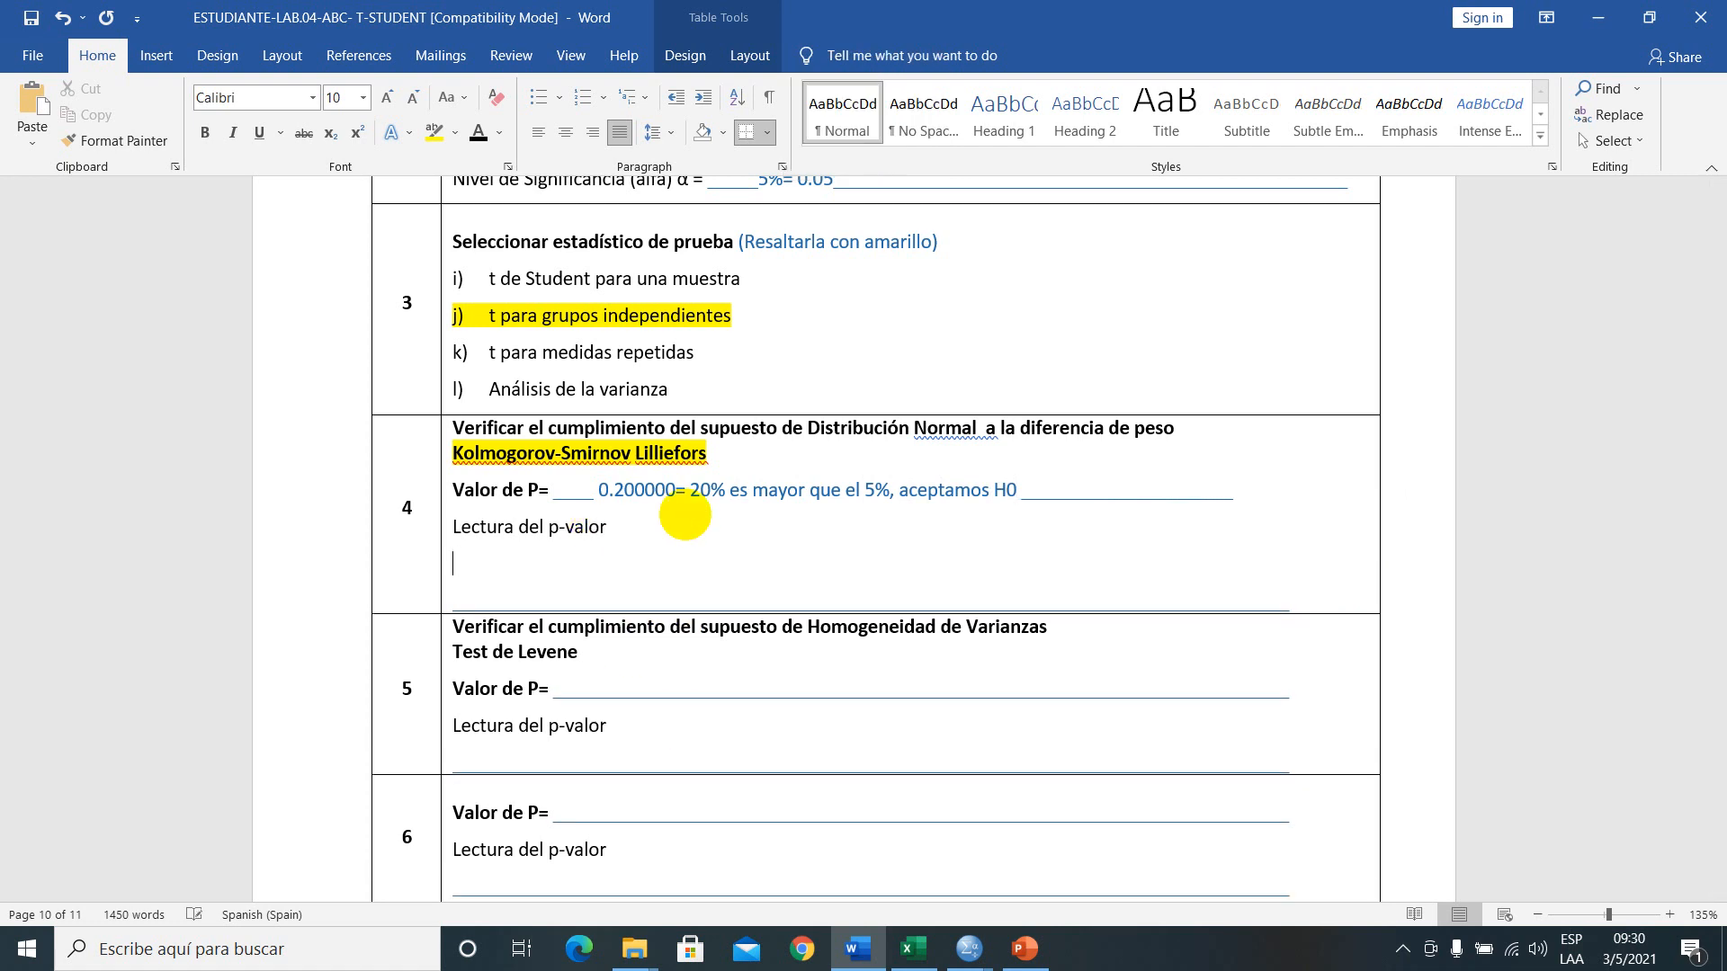
key(BackSpace)
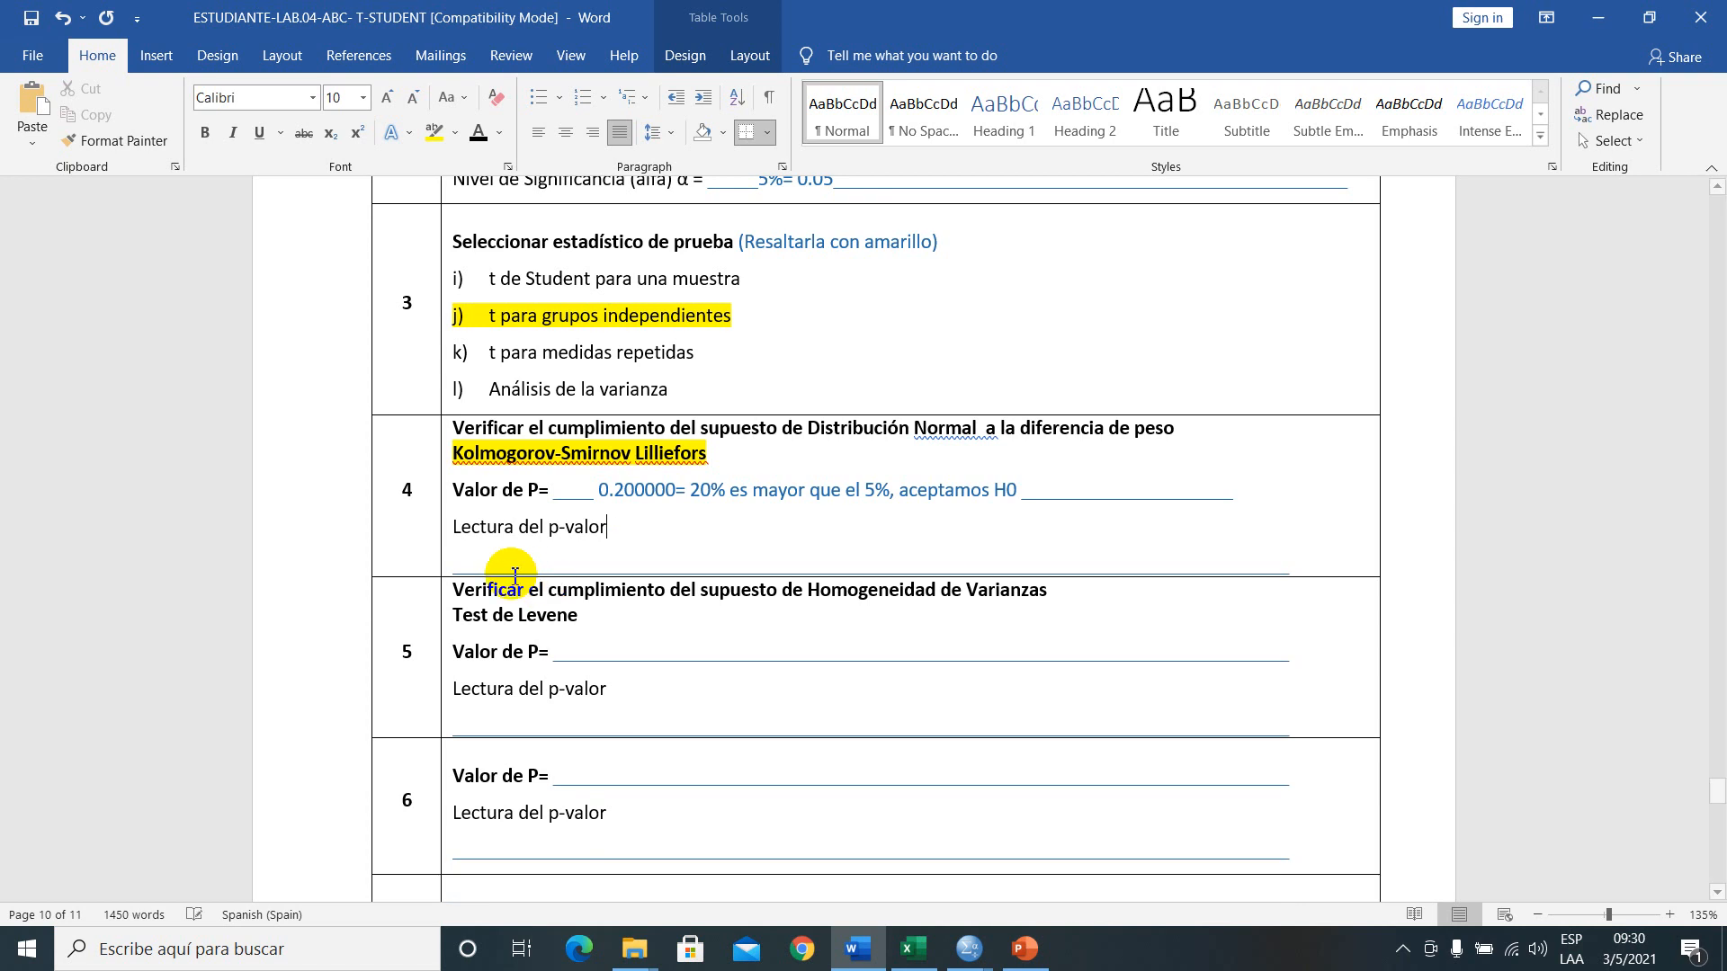
key(Caps_Lock)
text(C)
key(Caps_Lock)
text(on u)
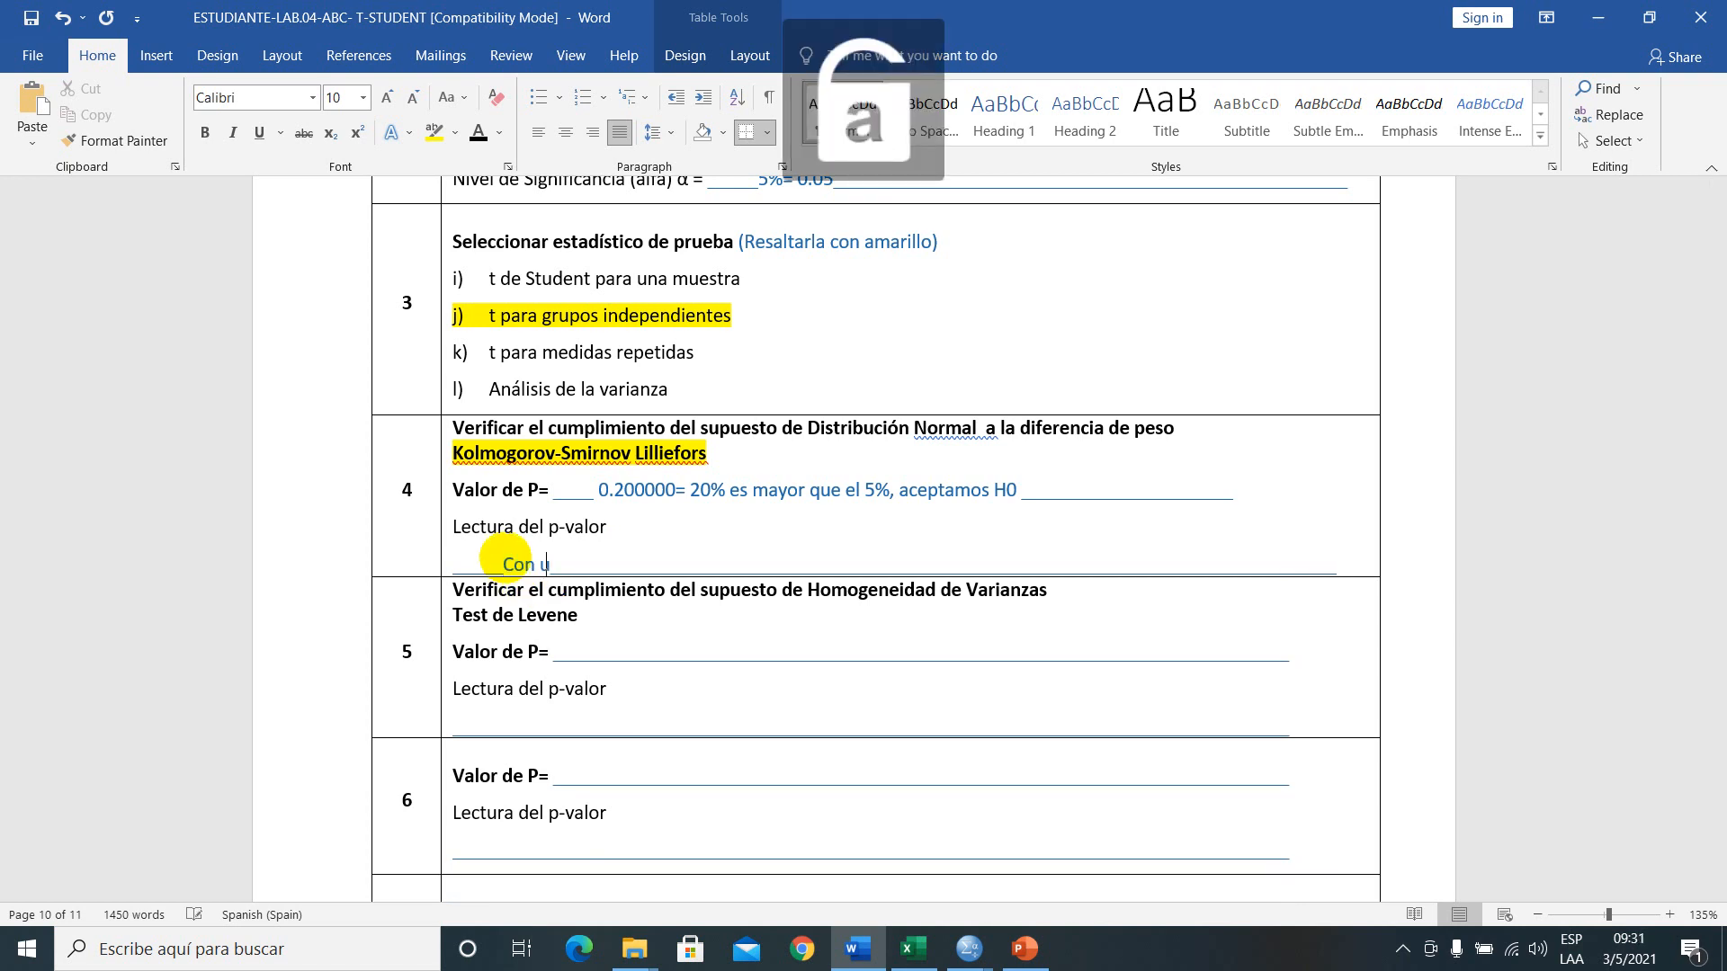
text(na u)
text(prob)
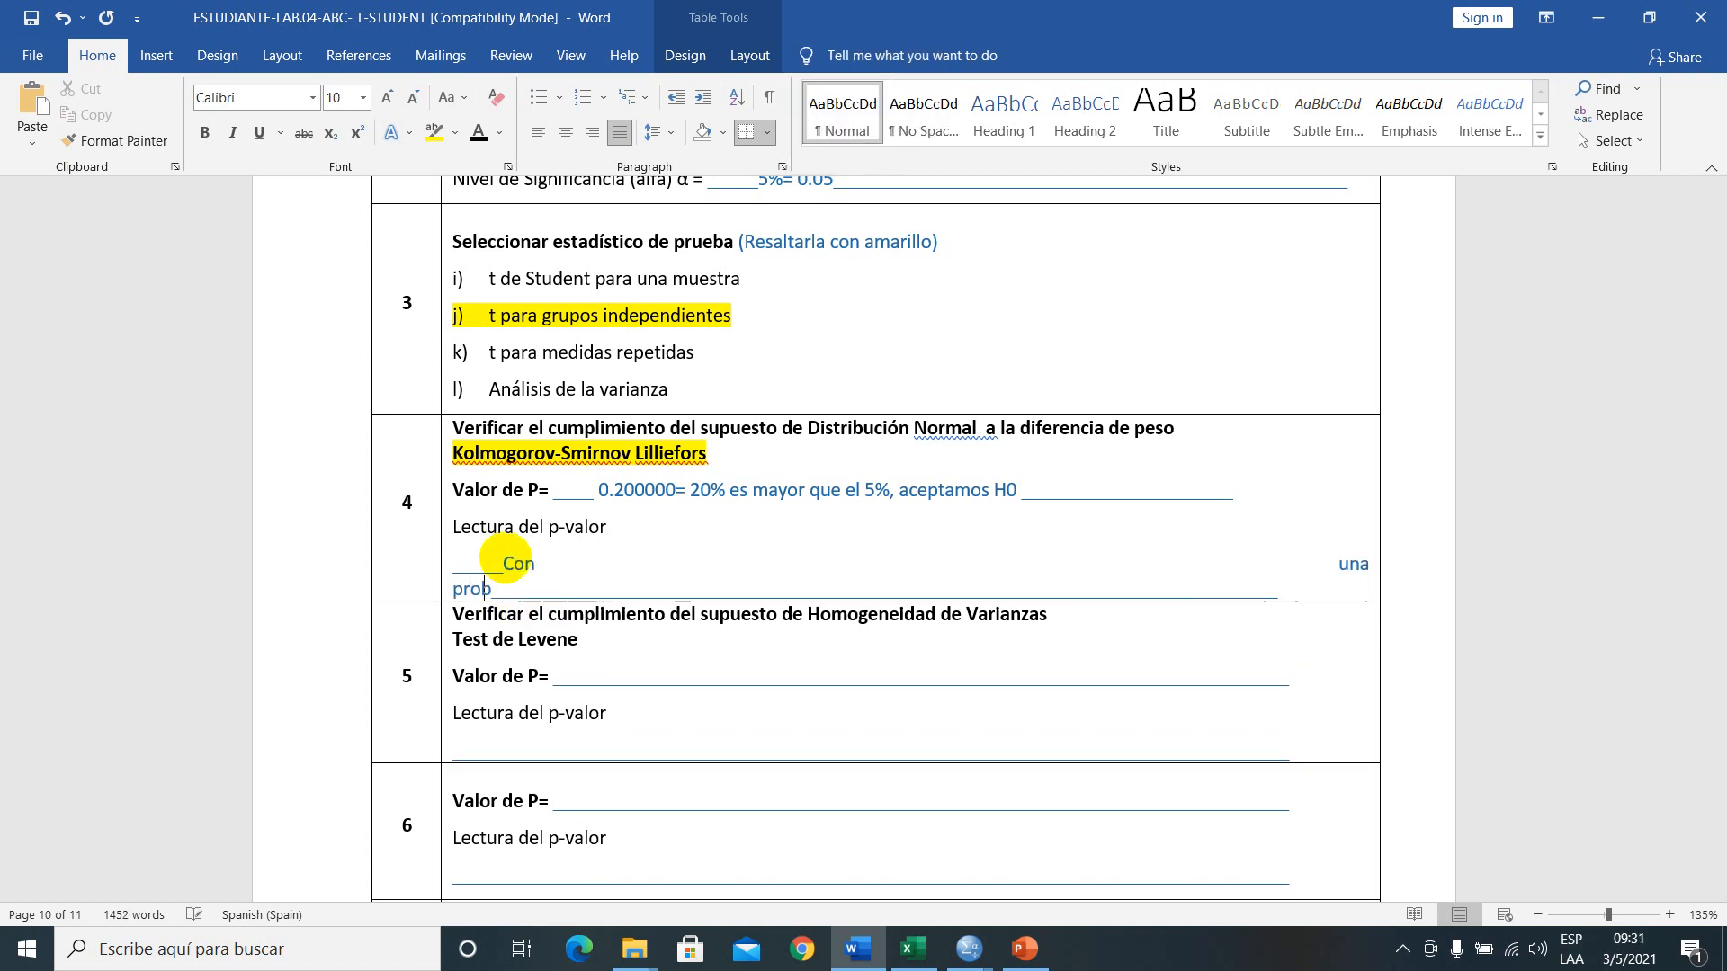
text(abilidad de )
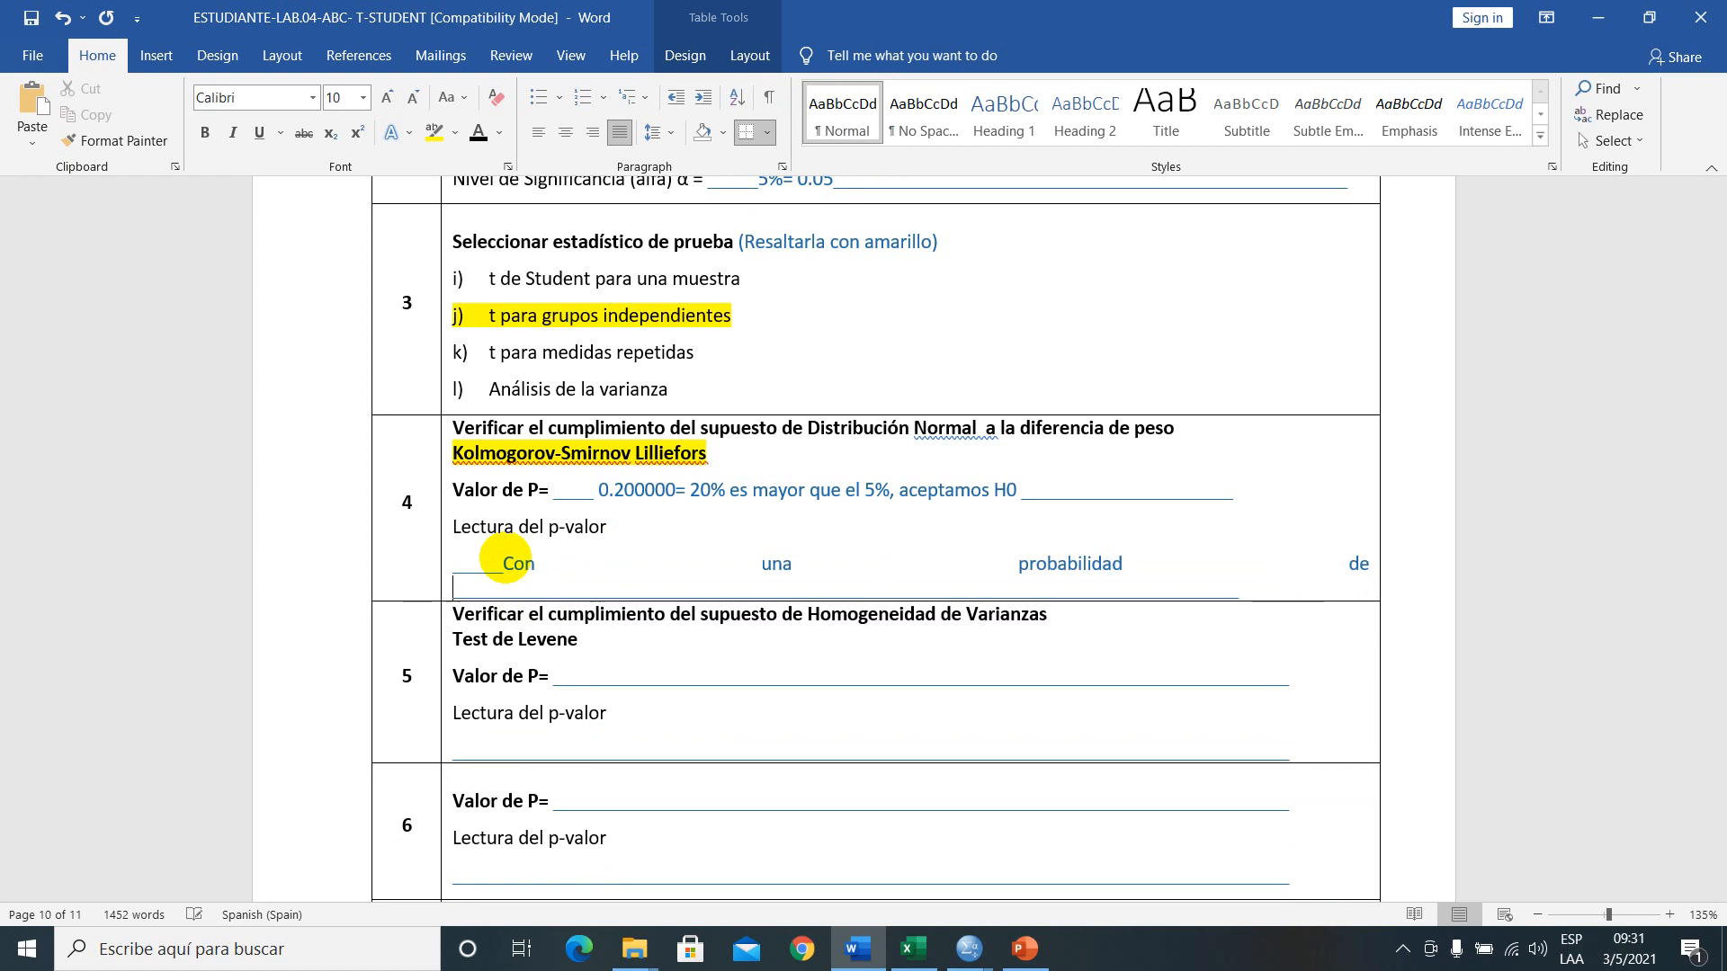
text(error del )
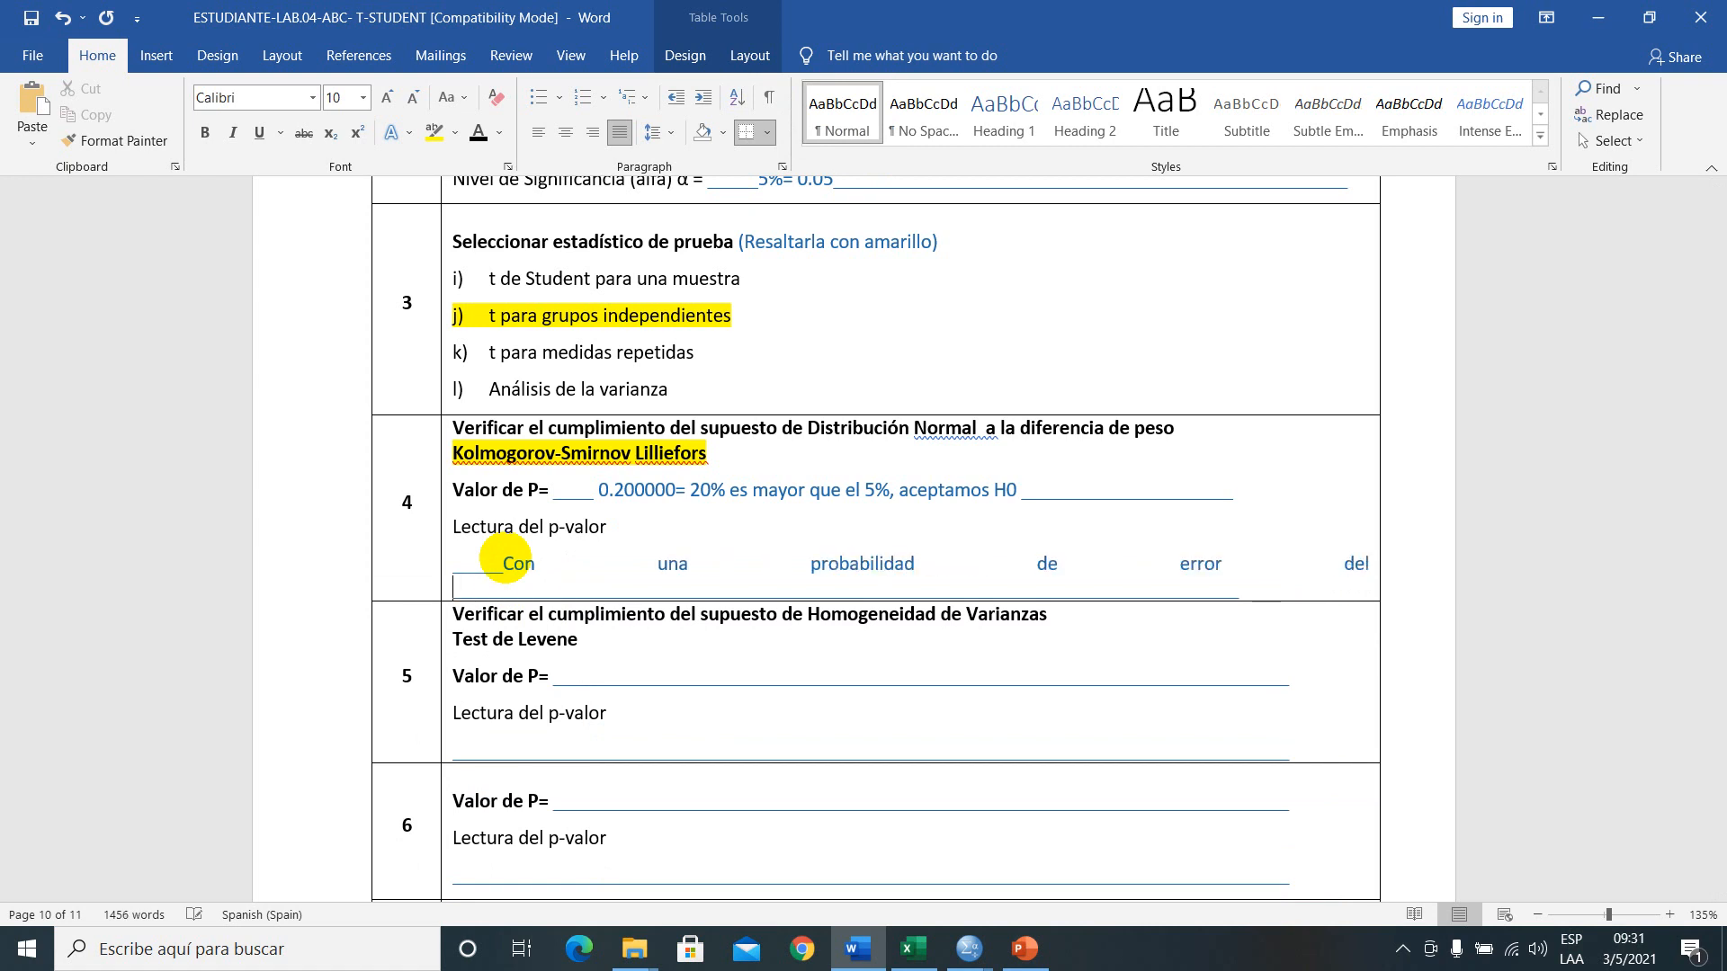
text(20%)
- Copy "peso del recién nacido en dos comunidades" from Planteamiento 1 and paste it after "20%" in the row 4 p-value reading
scroll(845, 531, up, 15)
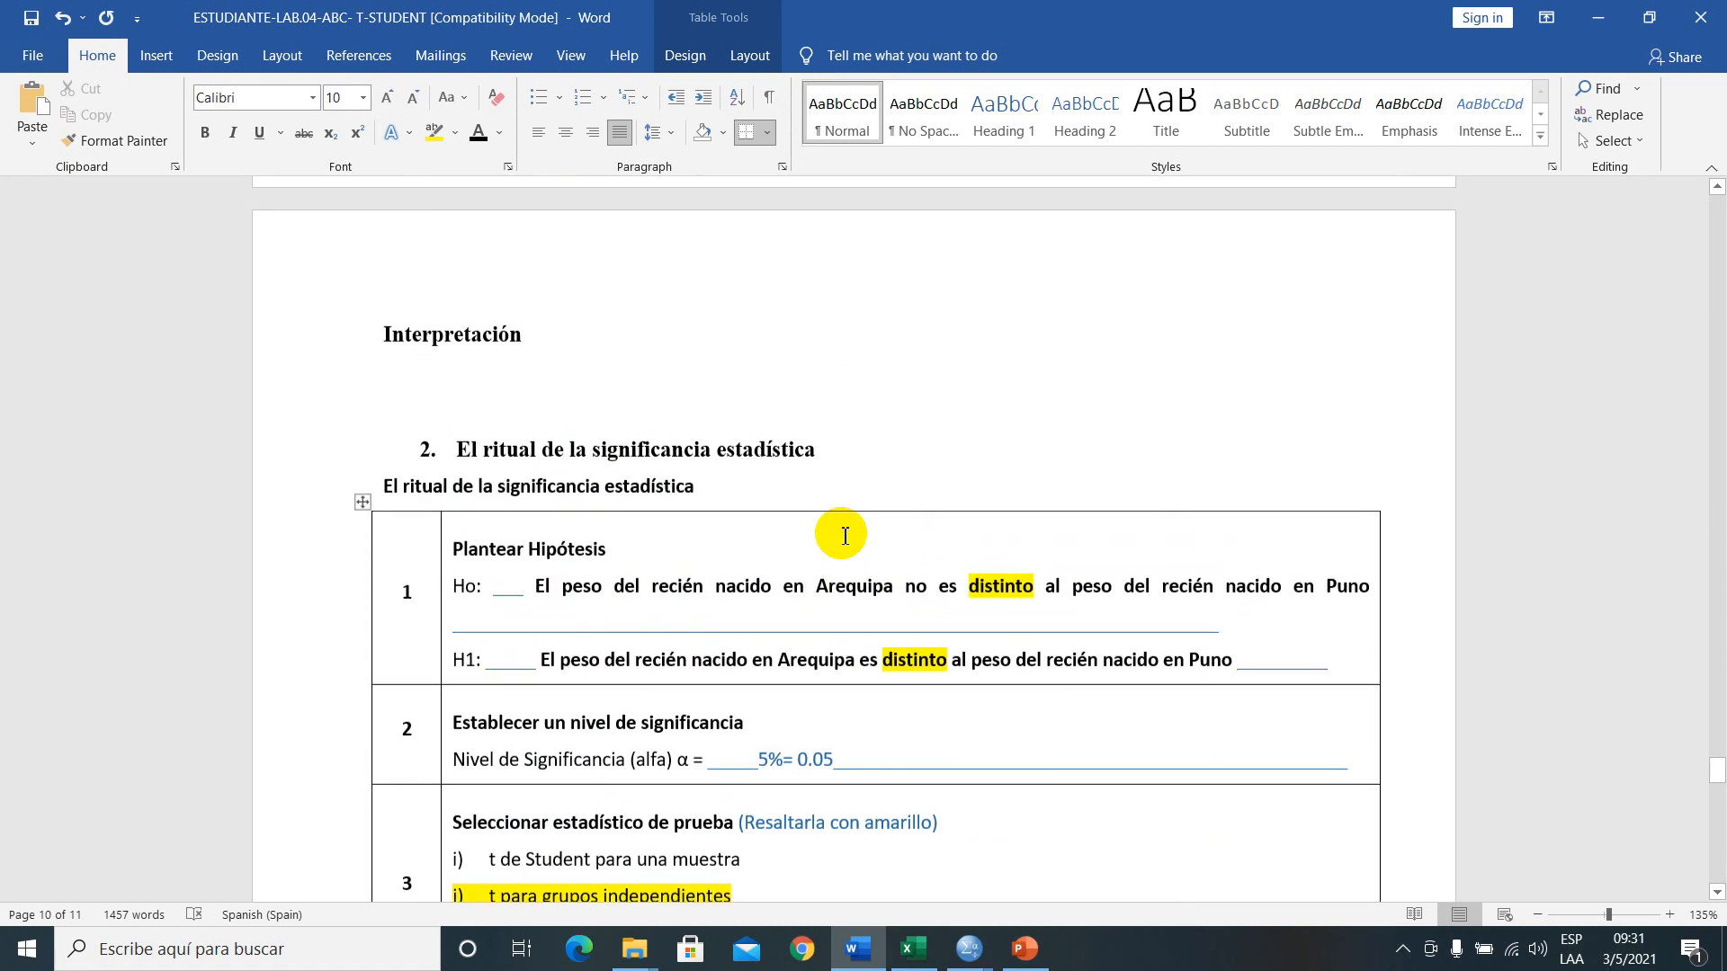
scroll(752, 666, up, 10)
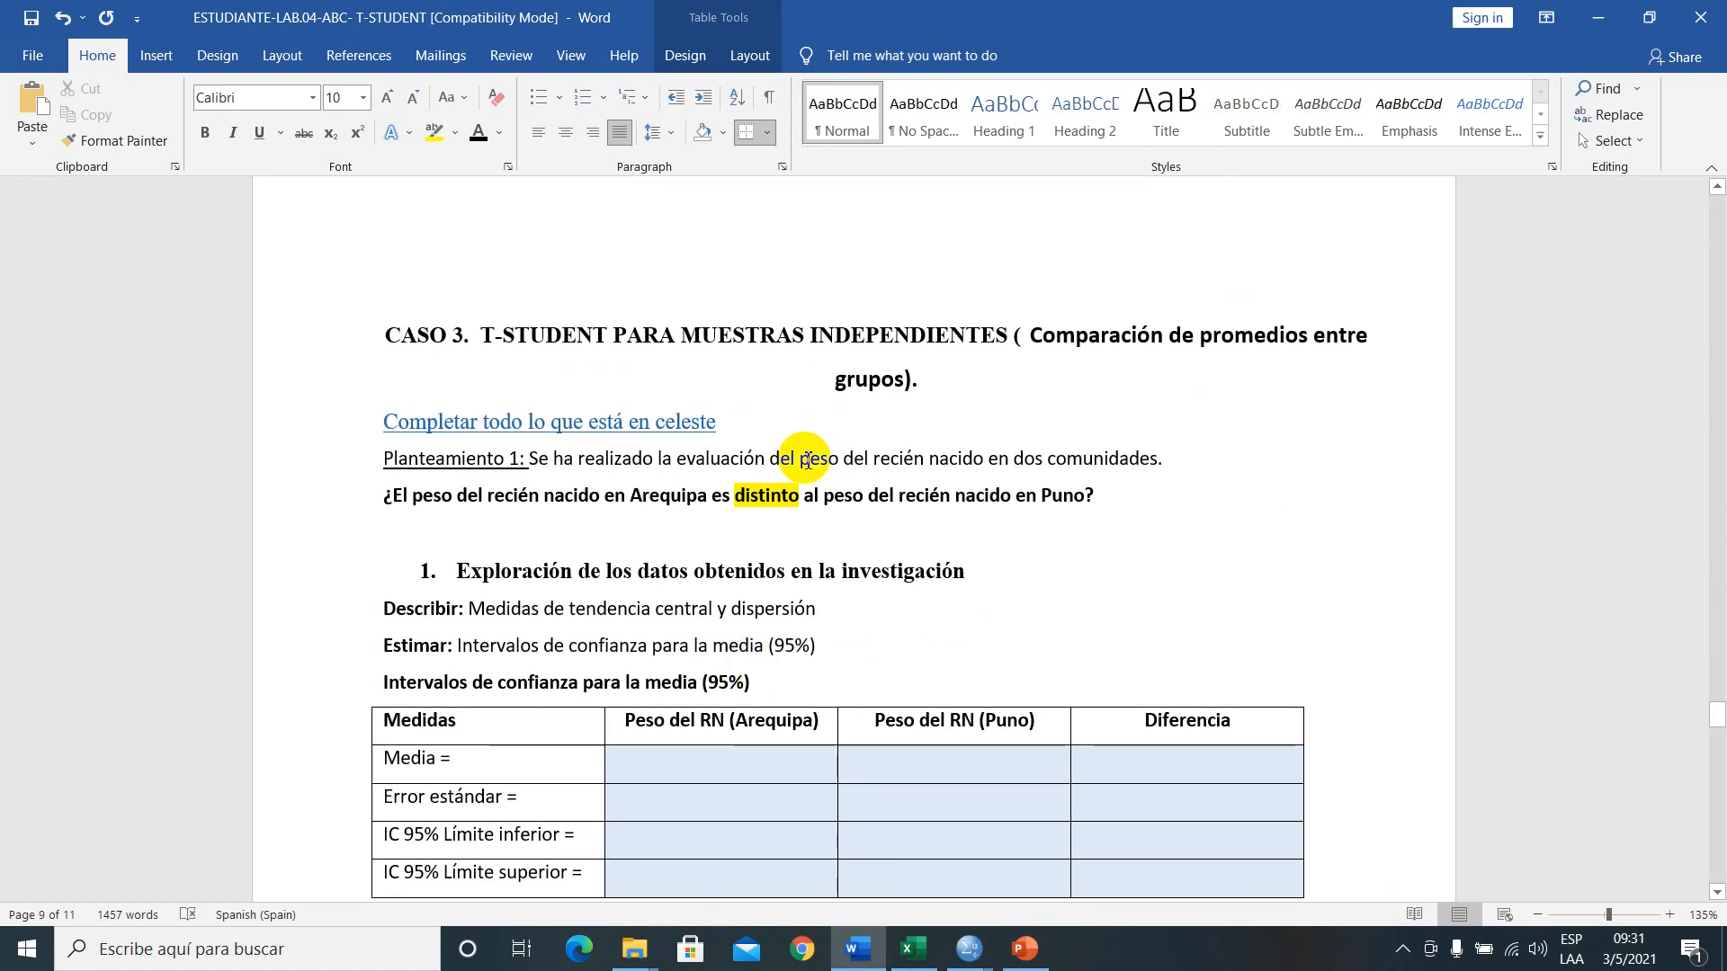
drag(803, 459, 1155, 461)
key(ctrl+c)
scroll(870, 556, down, 15)
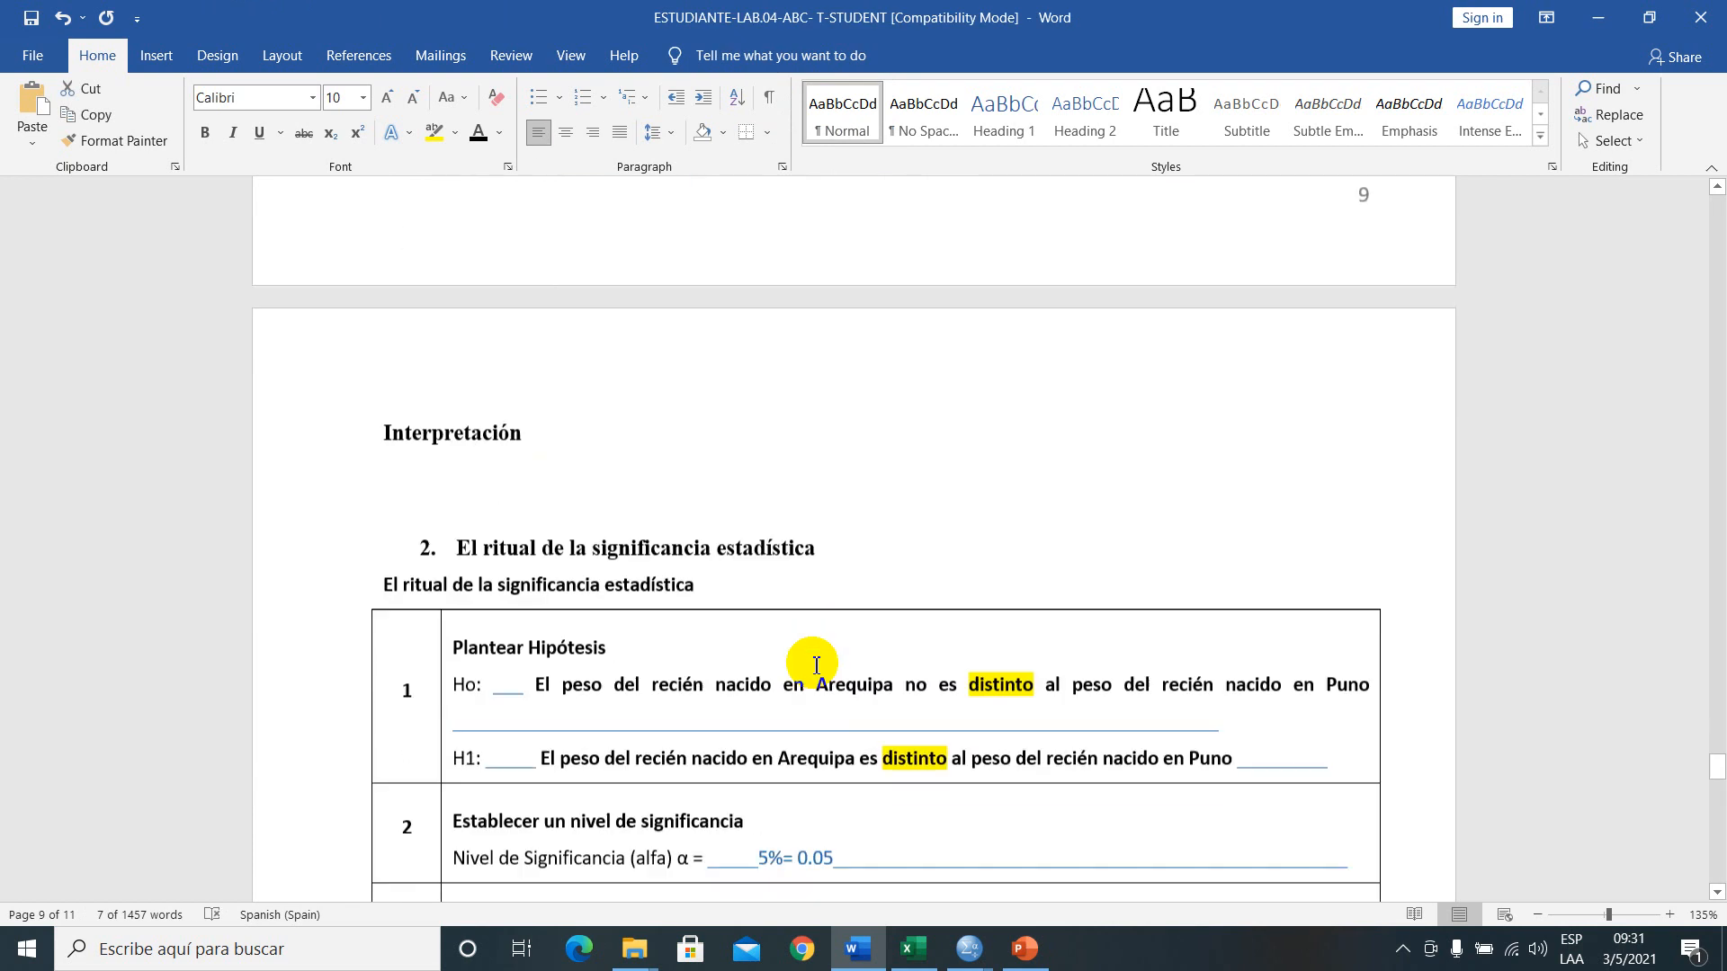
scroll(794, 648, down, 4)
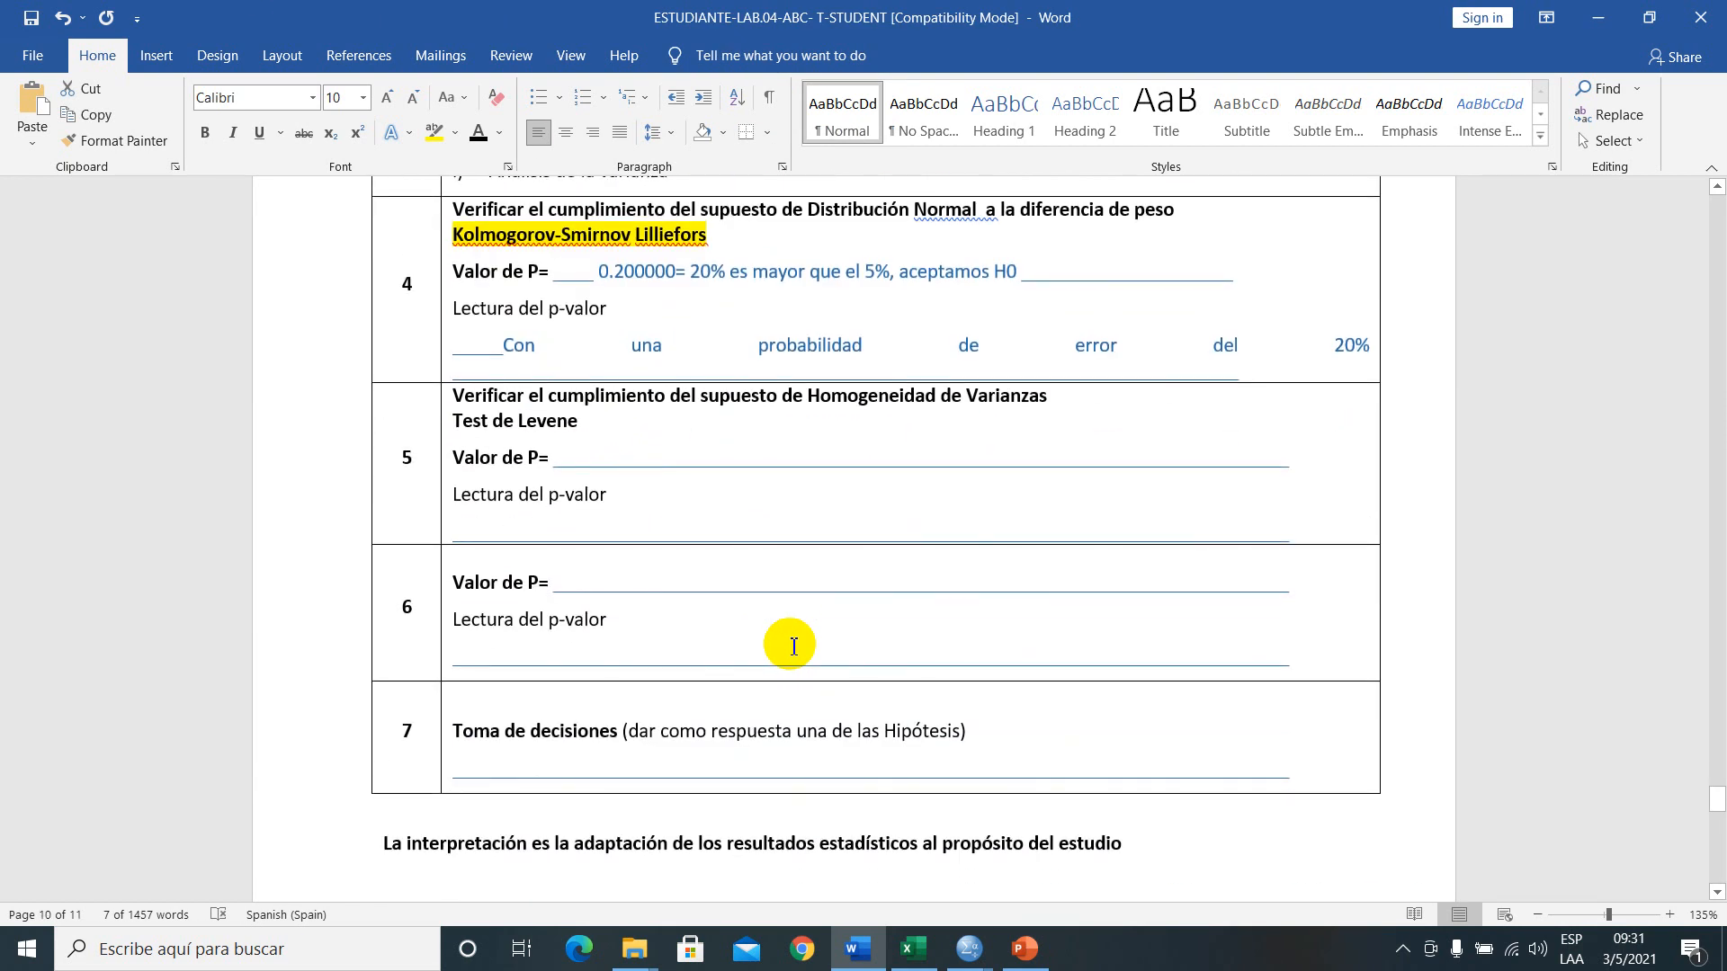
scroll(793, 646, up, 3)
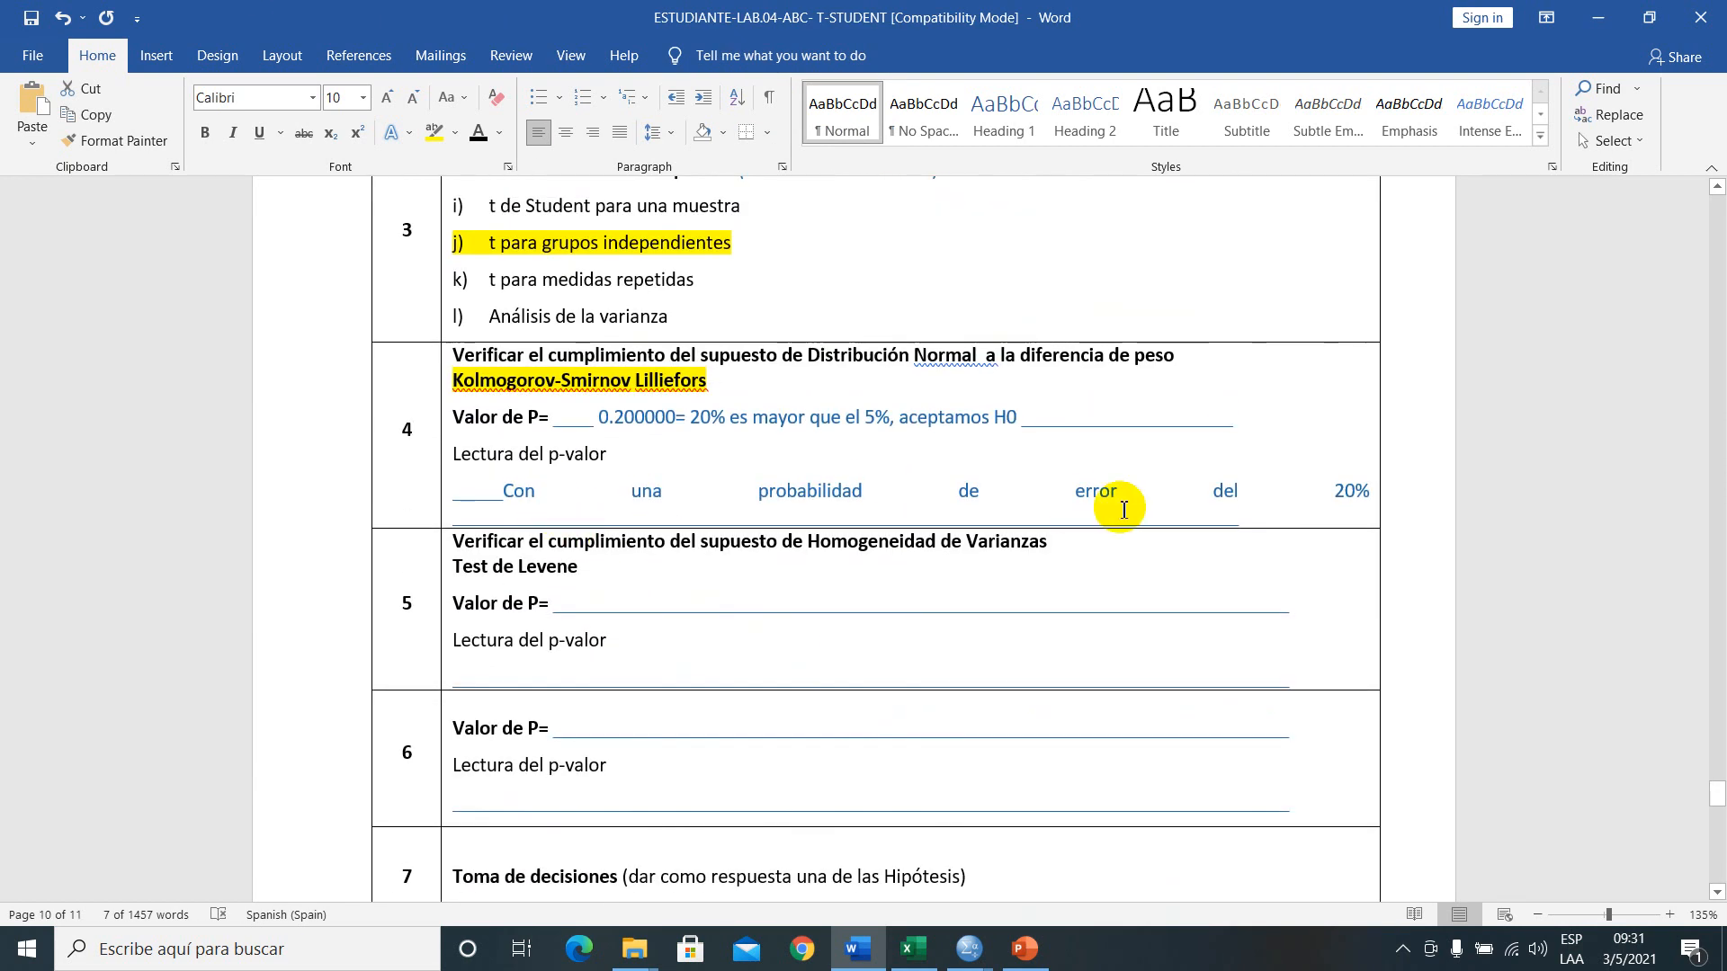
click(1369, 491)
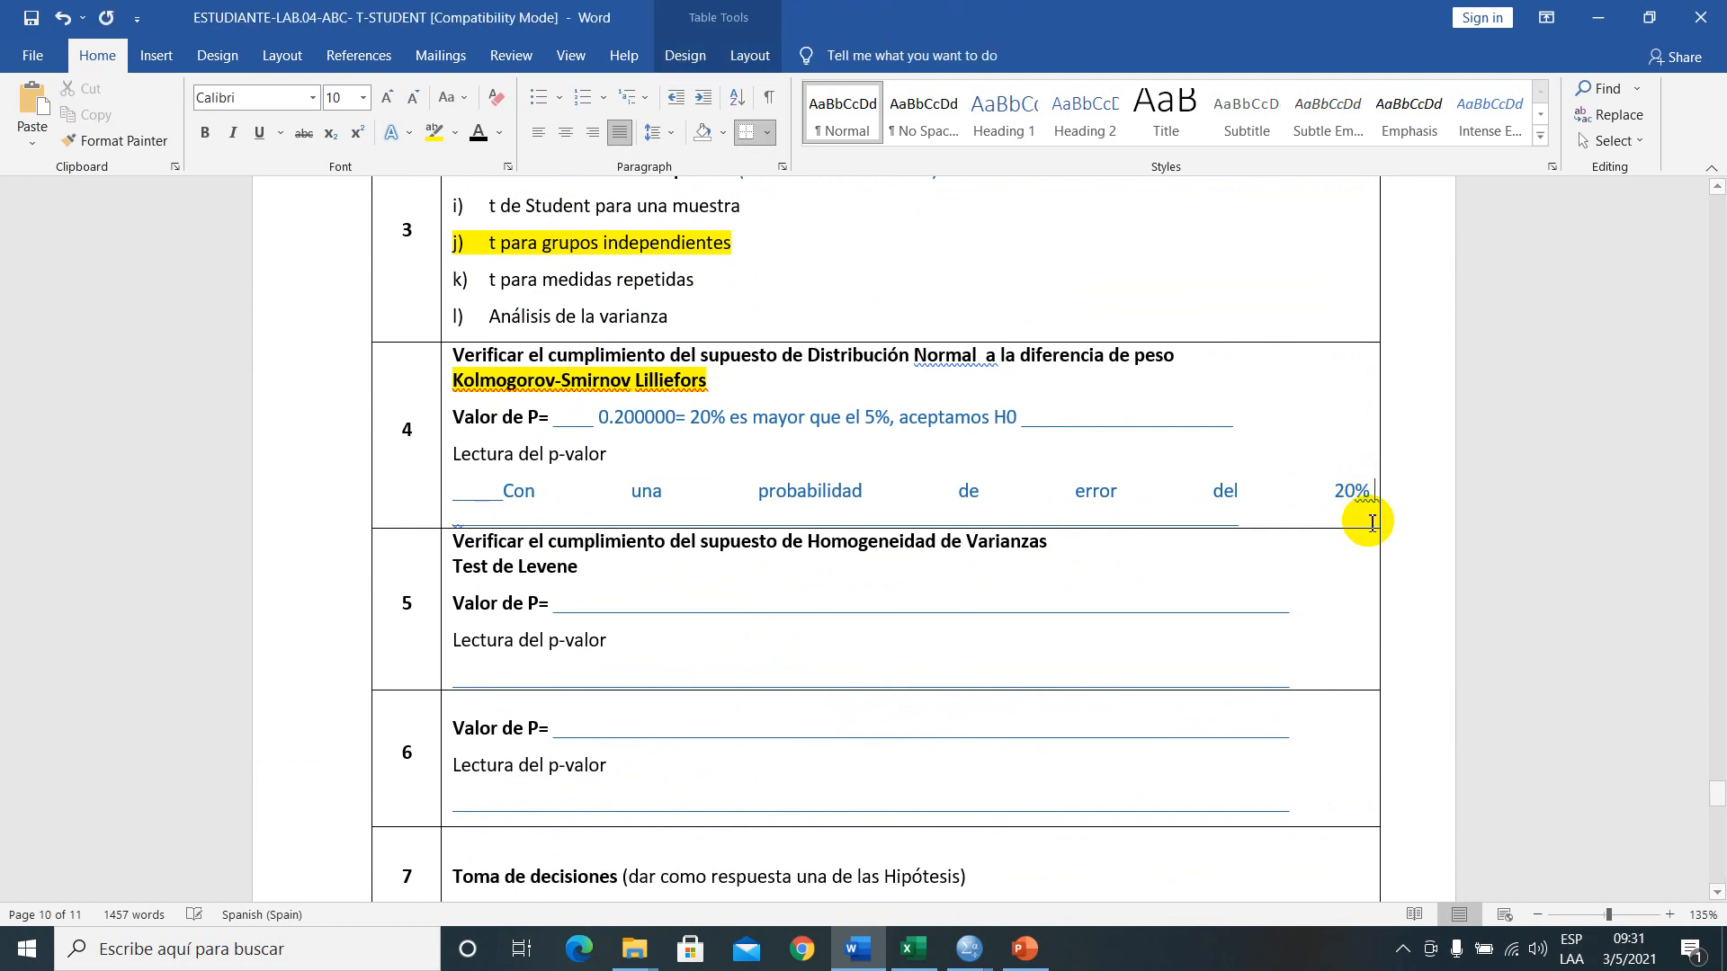
key(ctrl+v)
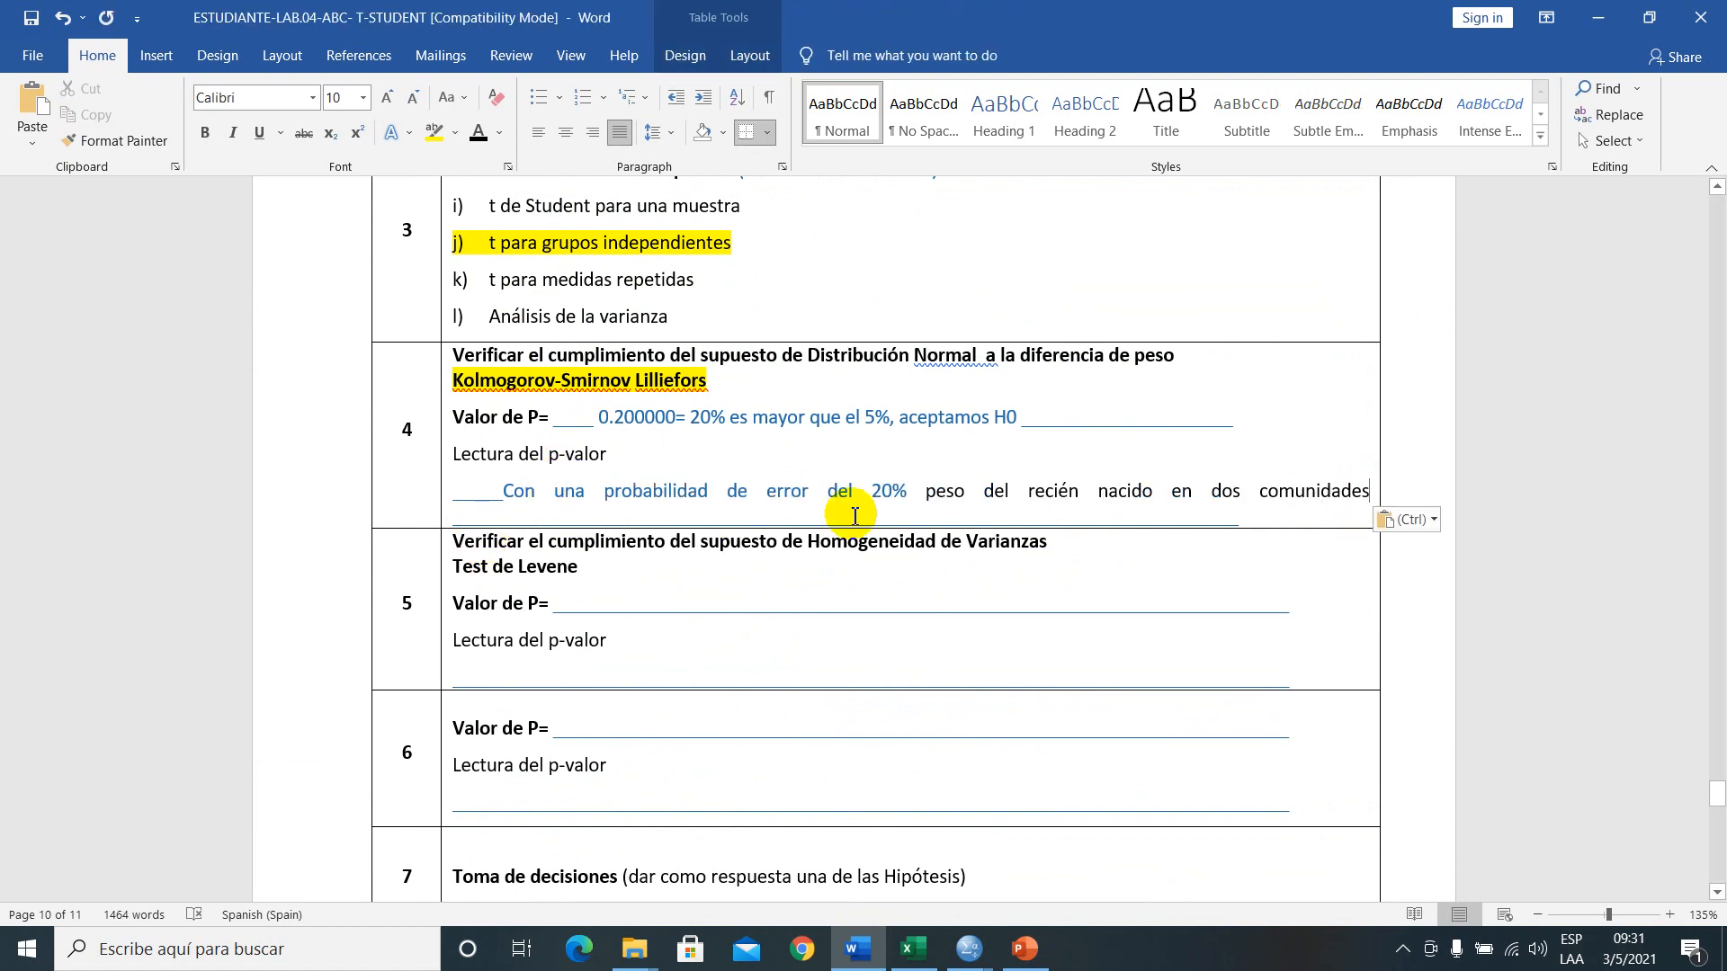
- Insert "el" and "las" into the row 4 p-value reading and end the sentence with "poseen comportamiento normal."
click(919, 492)
text(el)
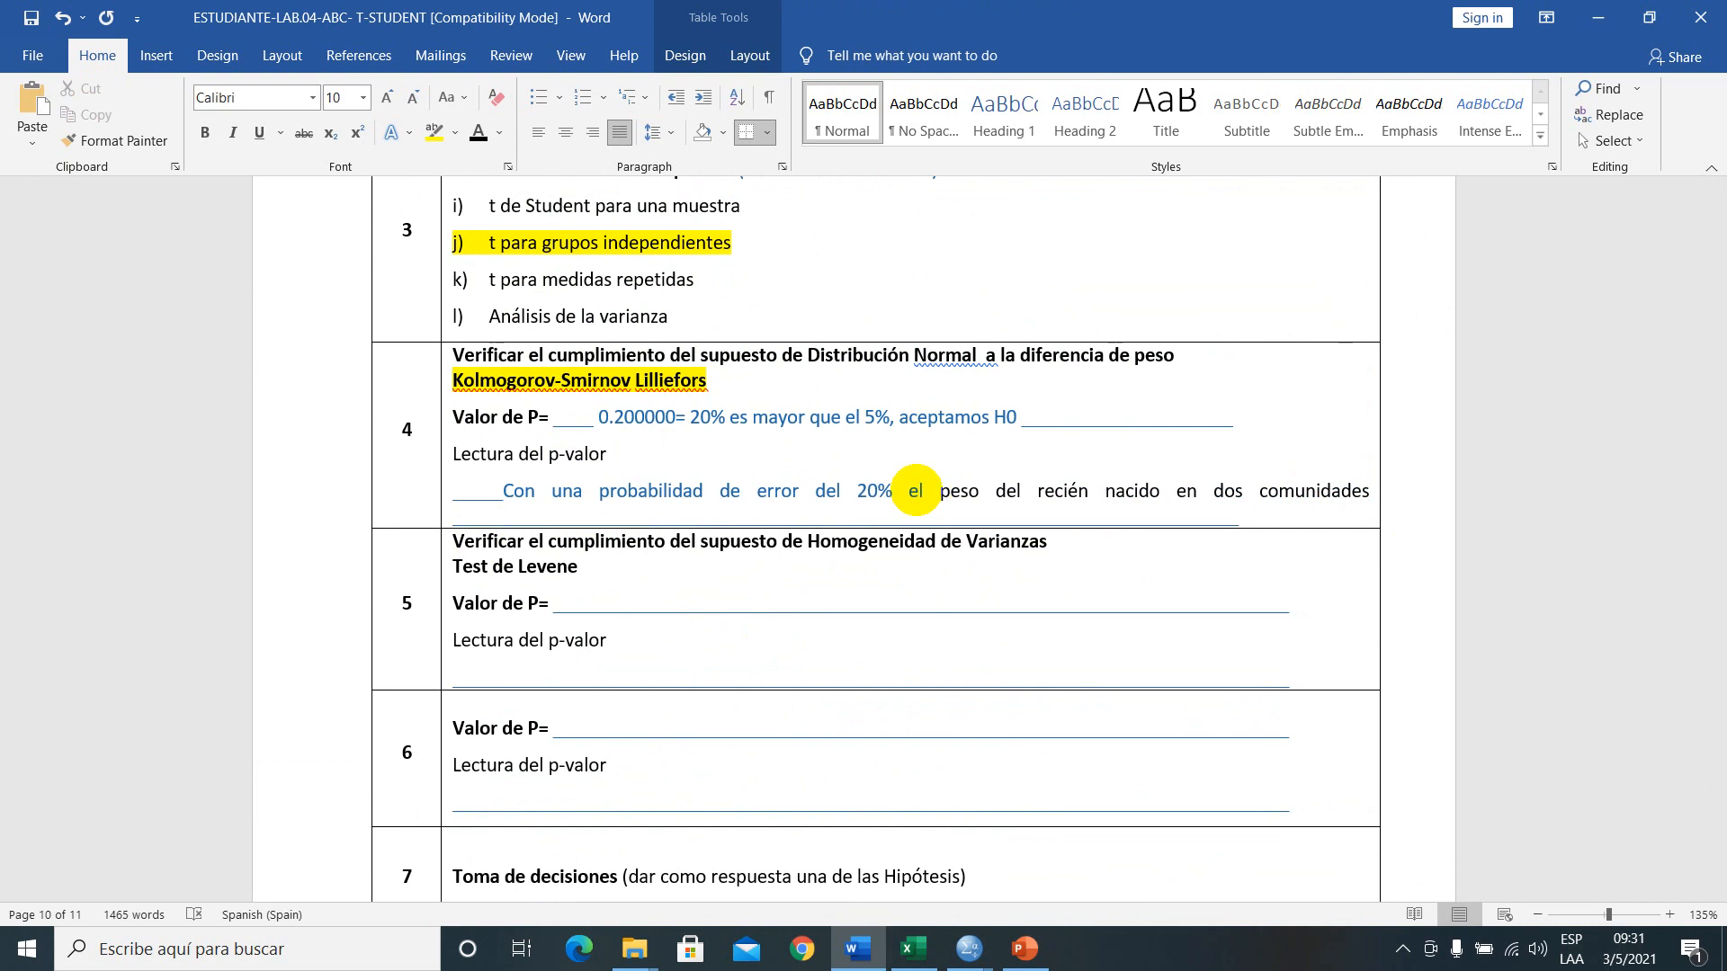
click(1214, 492)
text(las)
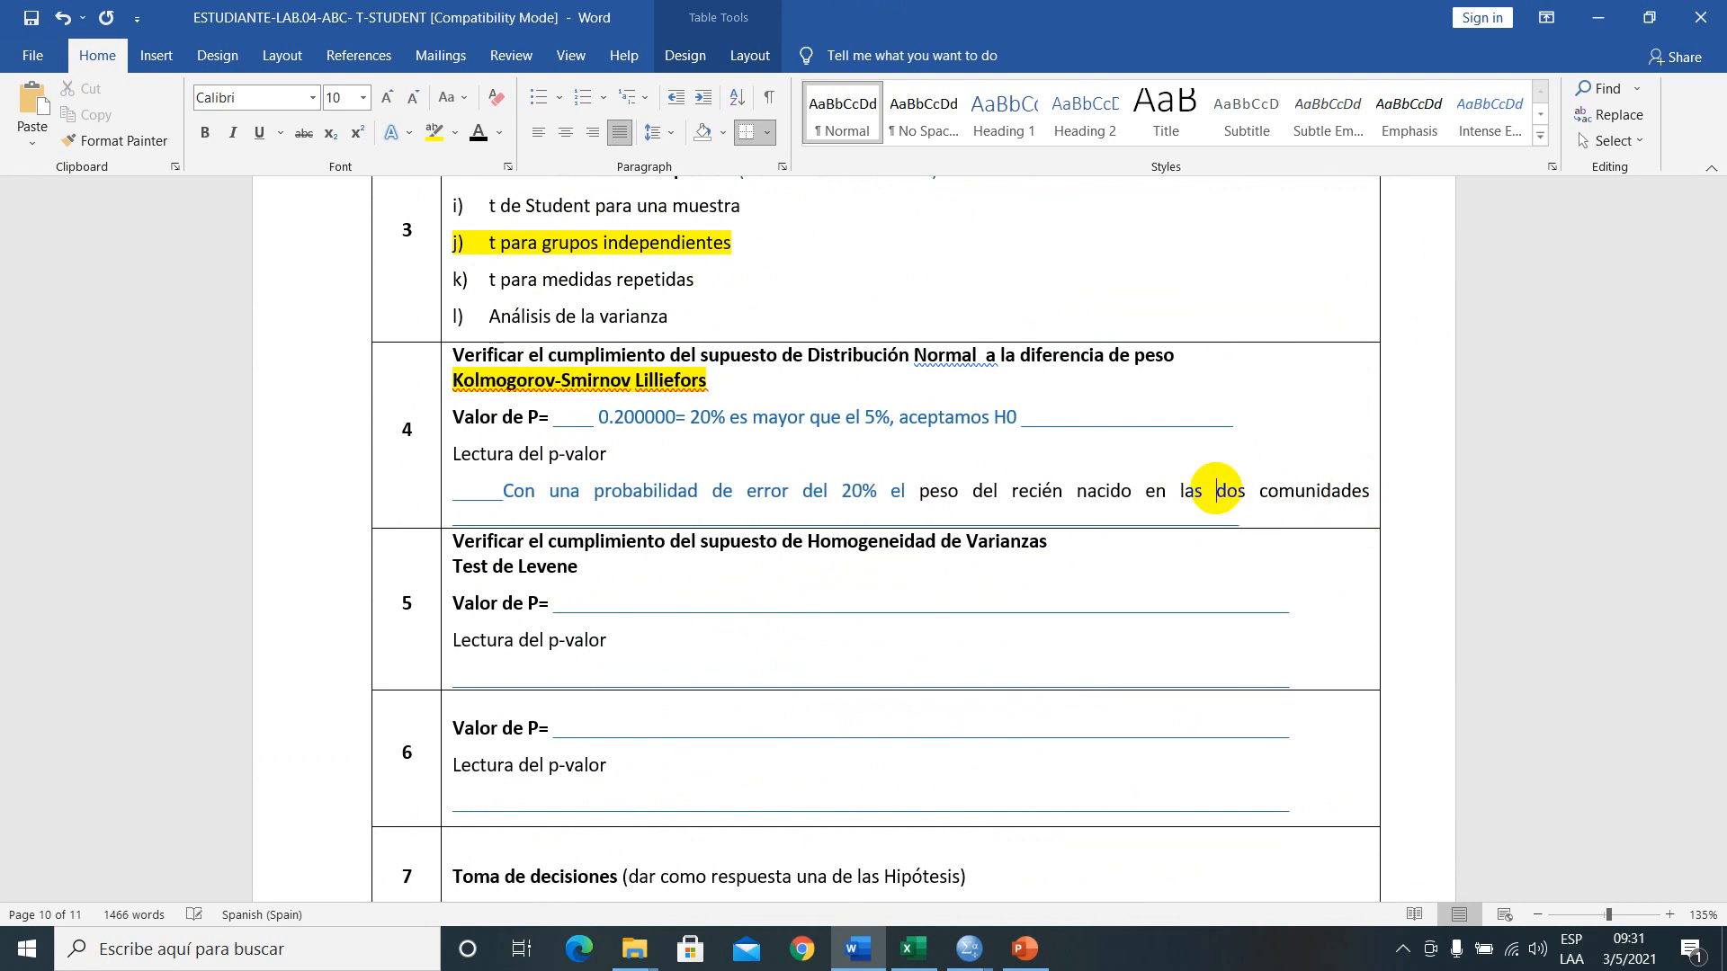
click(1371, 500)
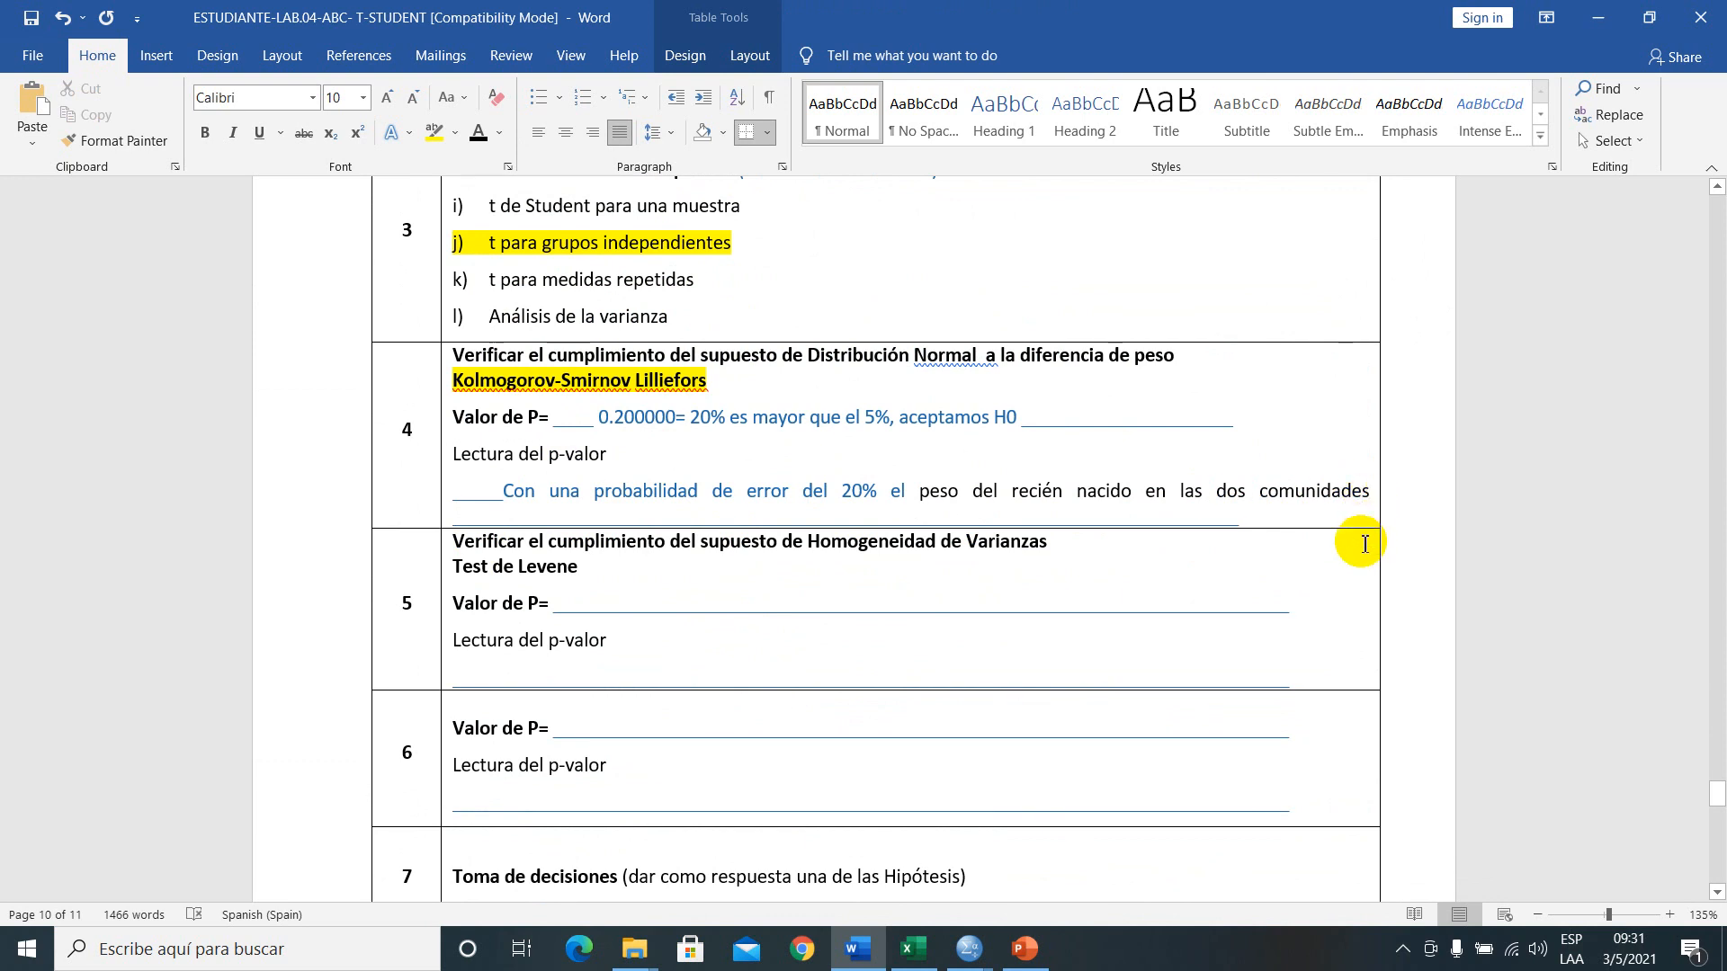
text(poseen )
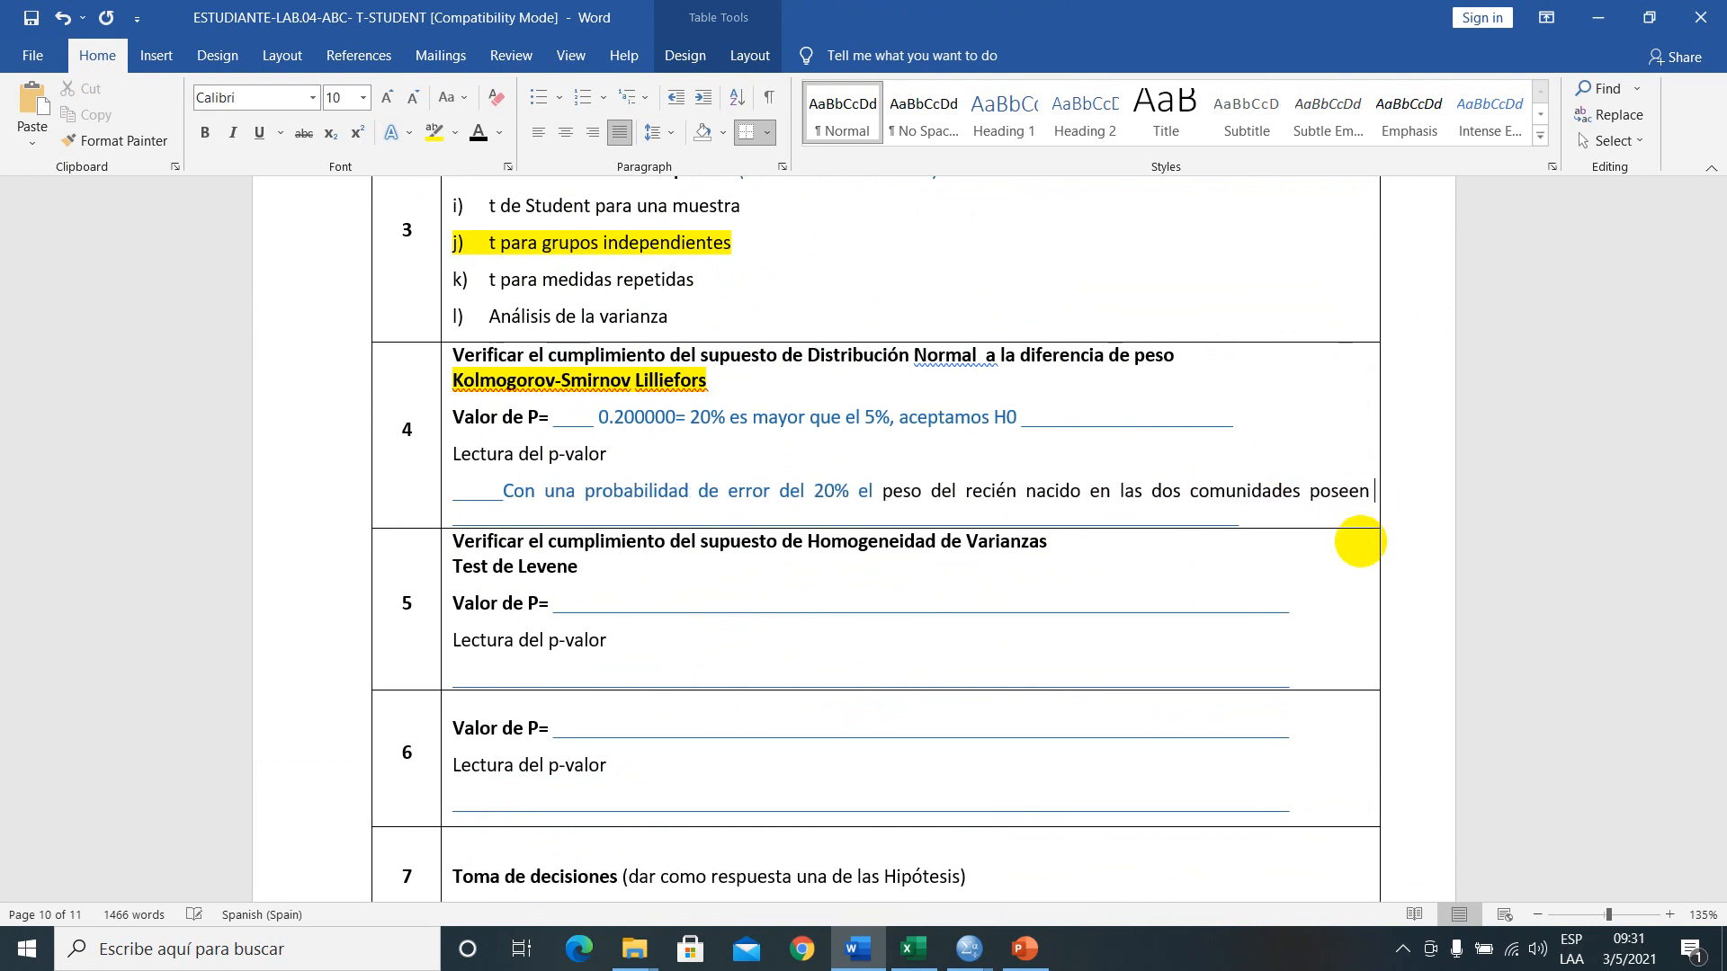
text(comportamiento normal.)
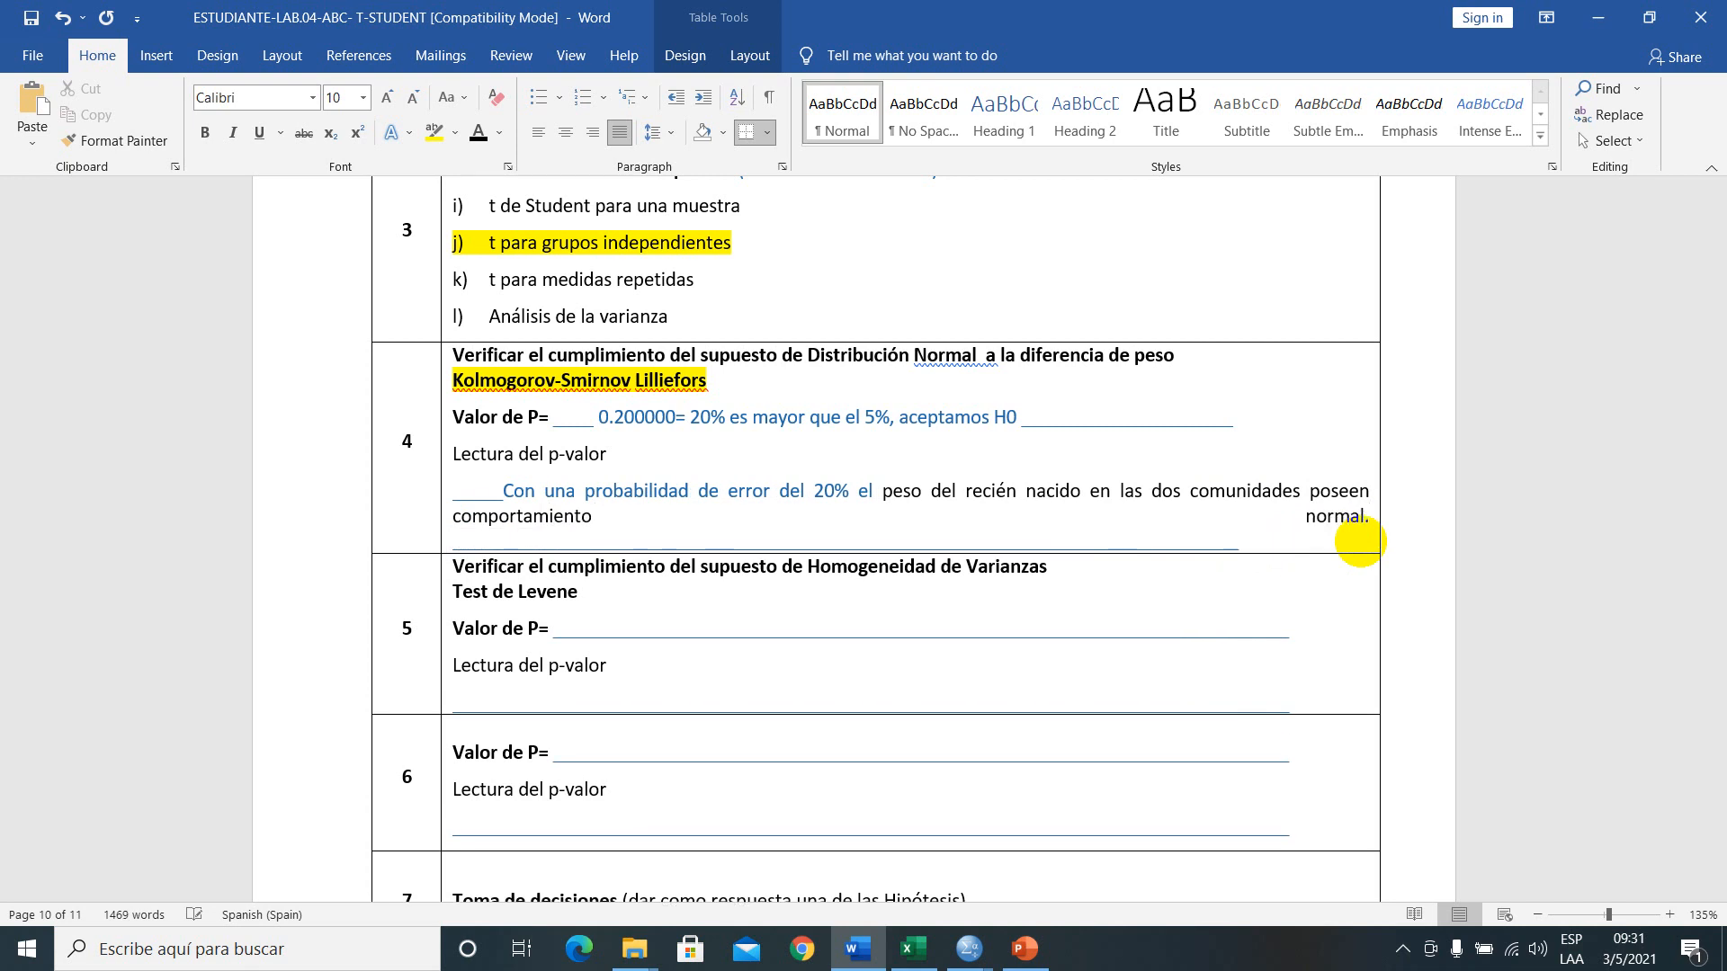
- Review the completed row 4 normality answers and the Test de Levene requirement in row 5
click(741, 492)
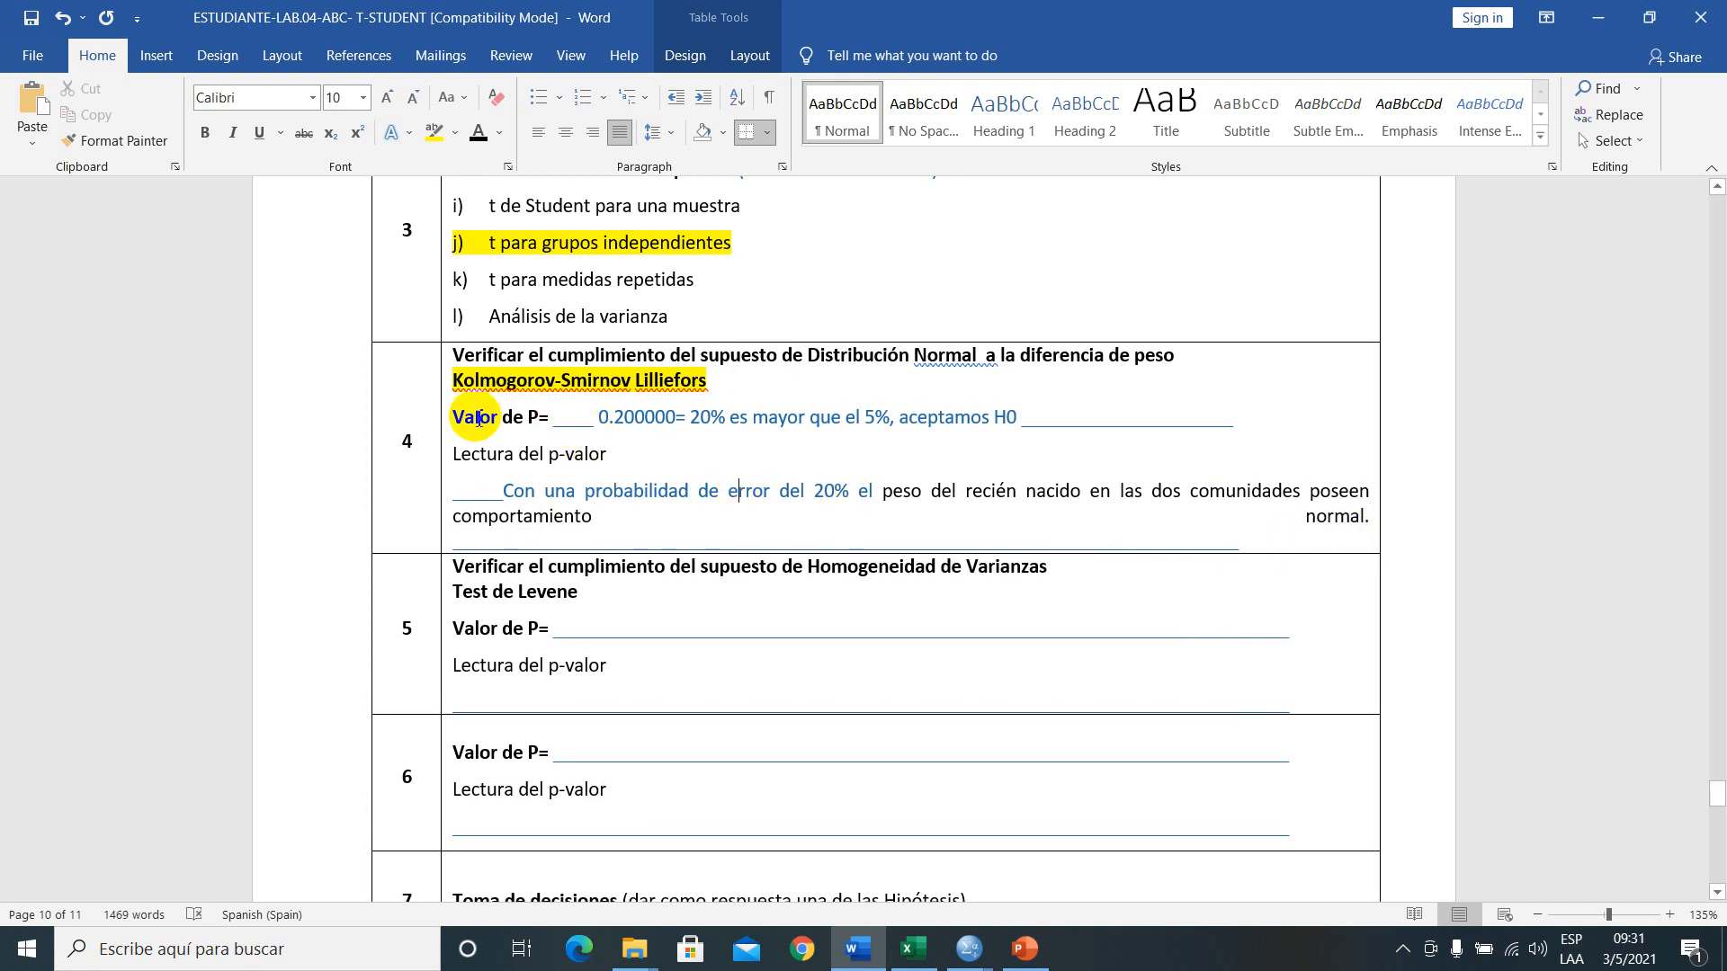
drag(477, 416, 1106, 536)
click(1054, 529)
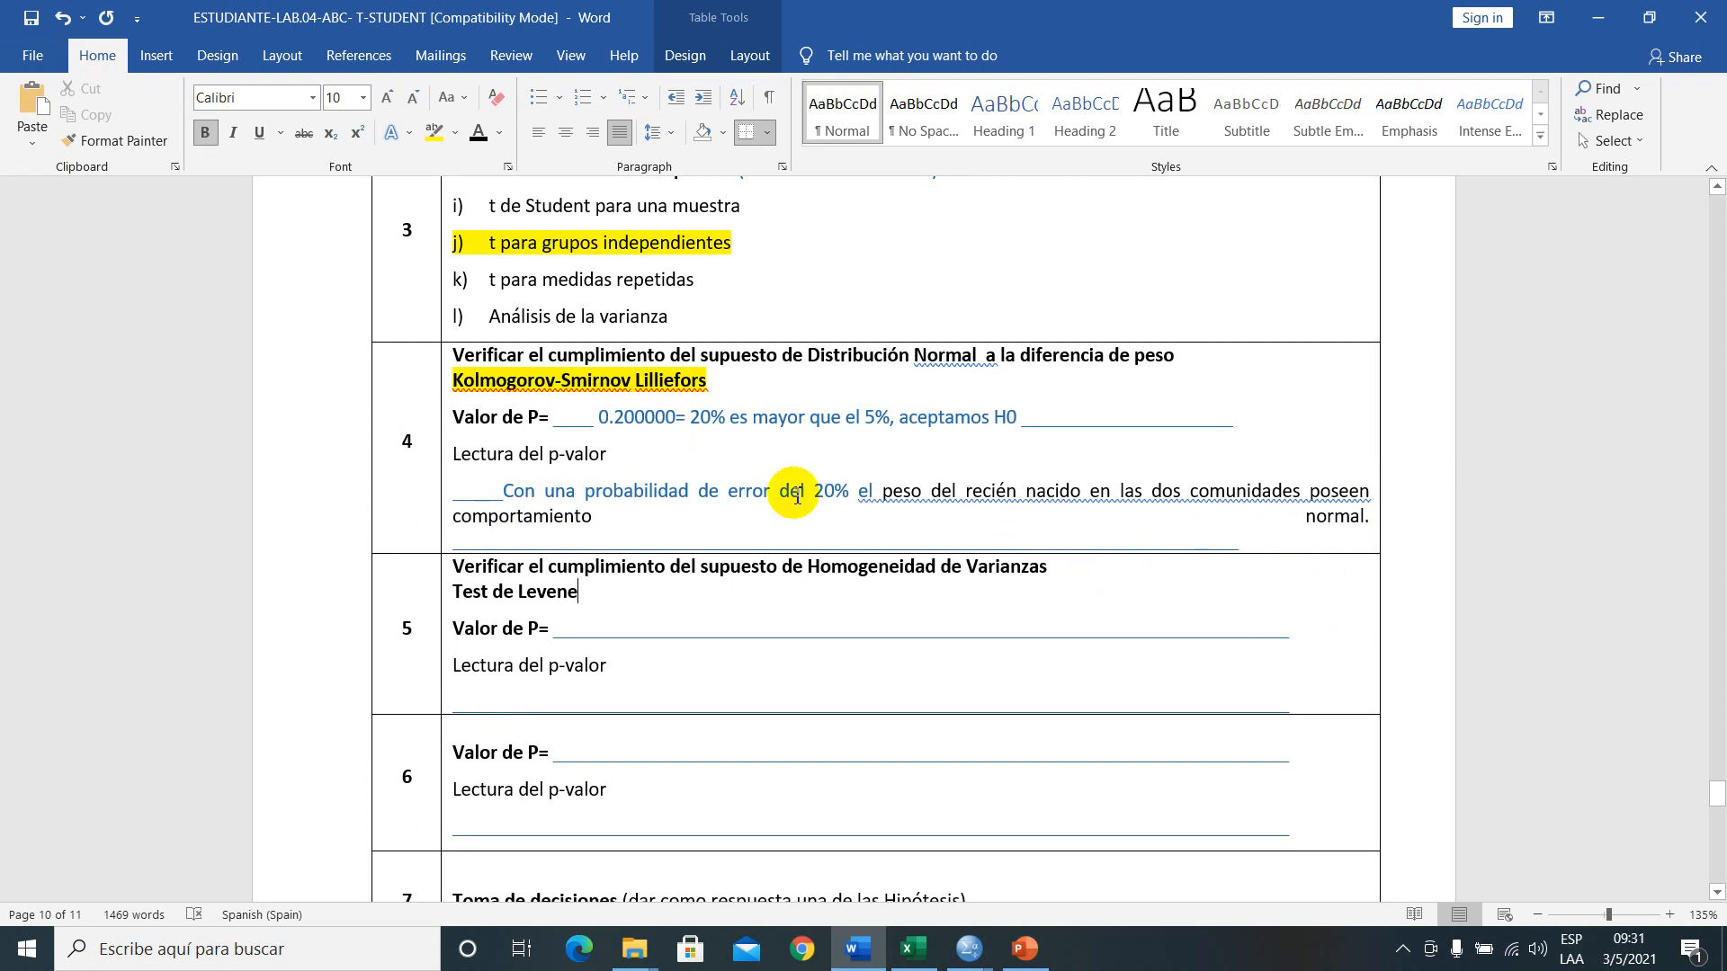
click(917, 593)
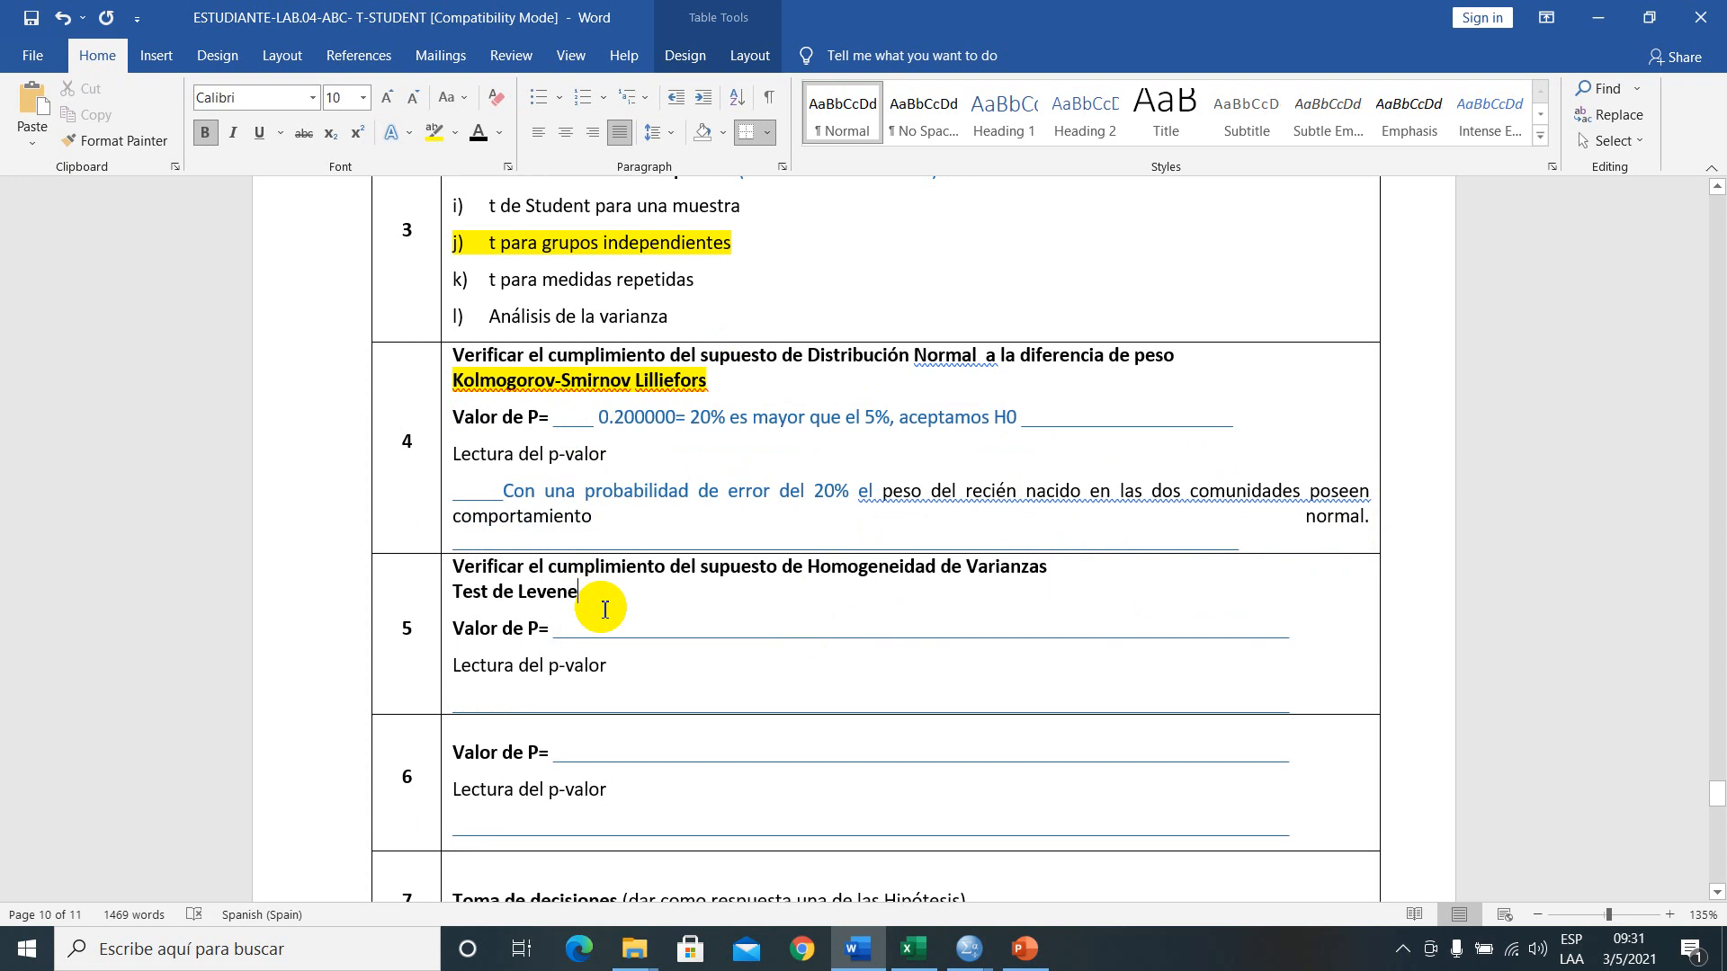
scroll(604, 610, down, 1)
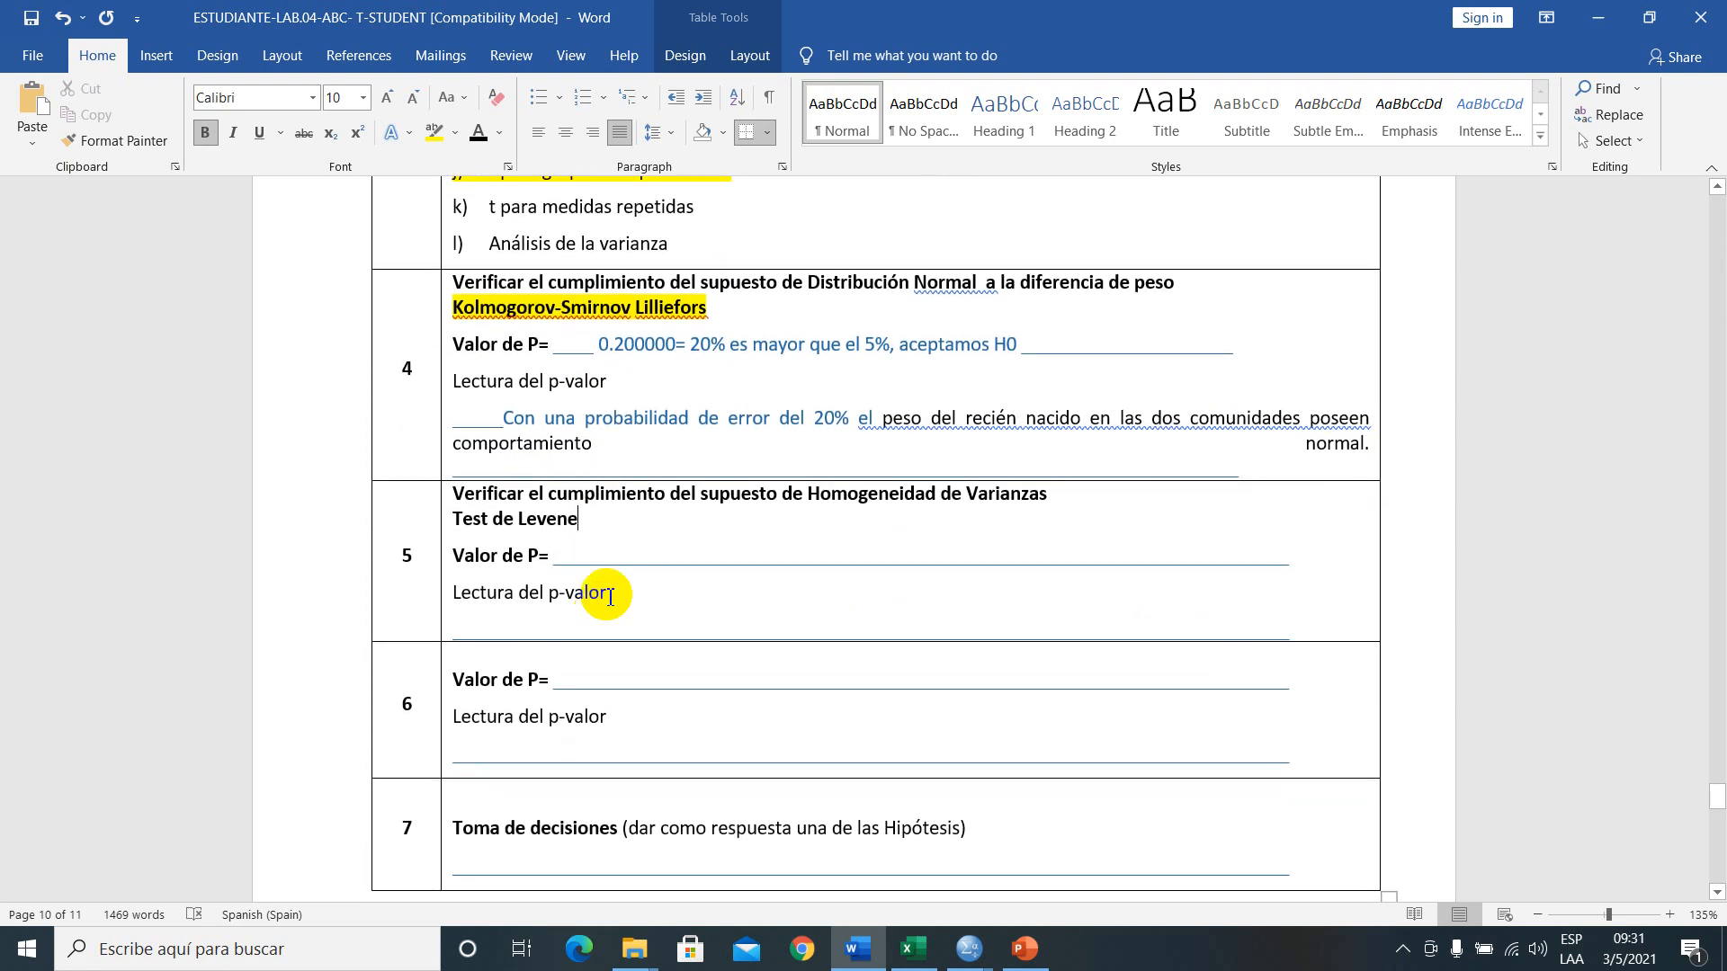
drag(457, 518, 580, 520)
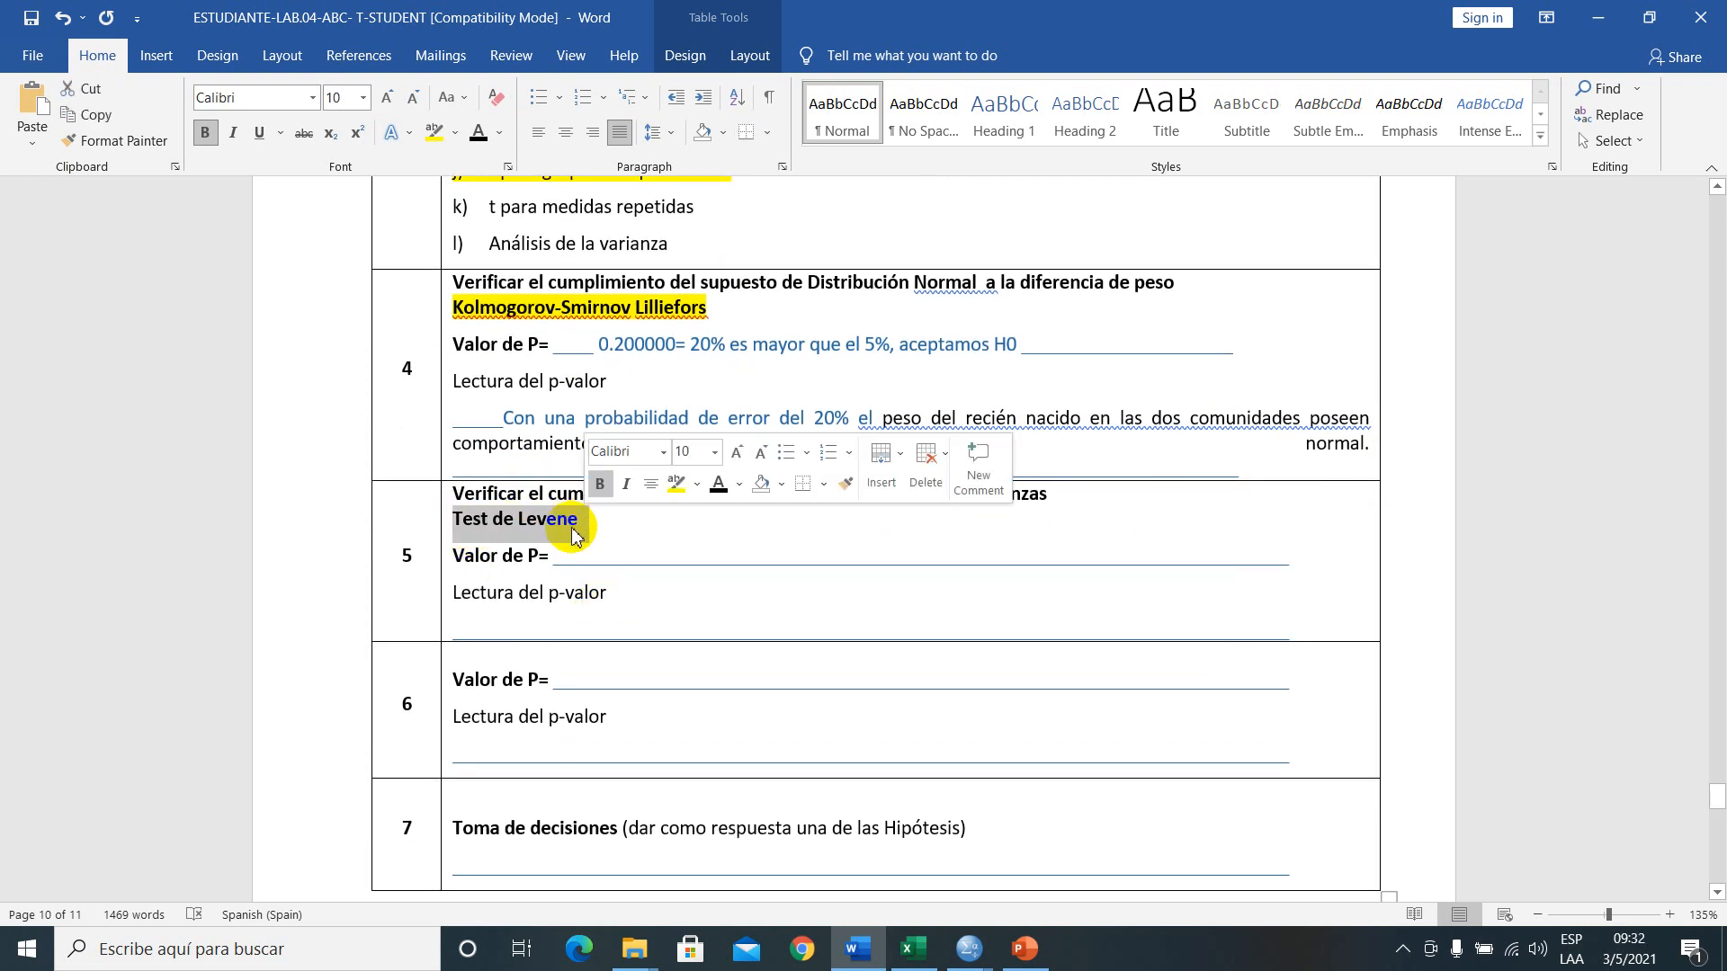
click(580, 522)
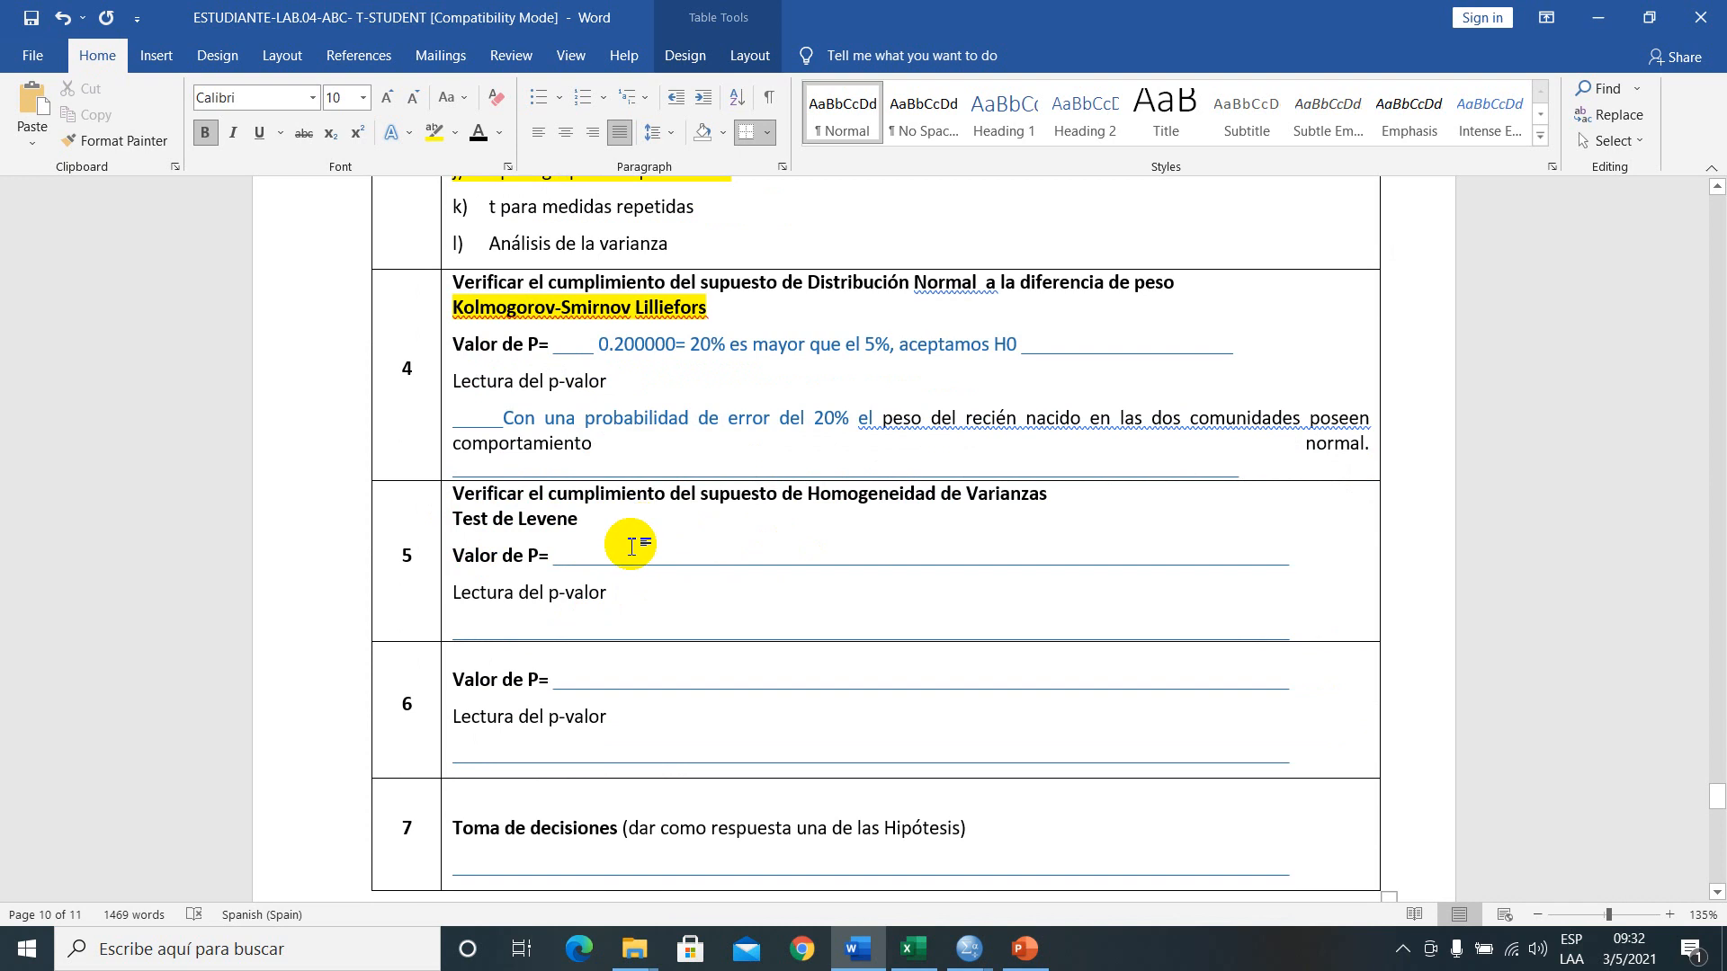
drag(459, 517, 574, 514)
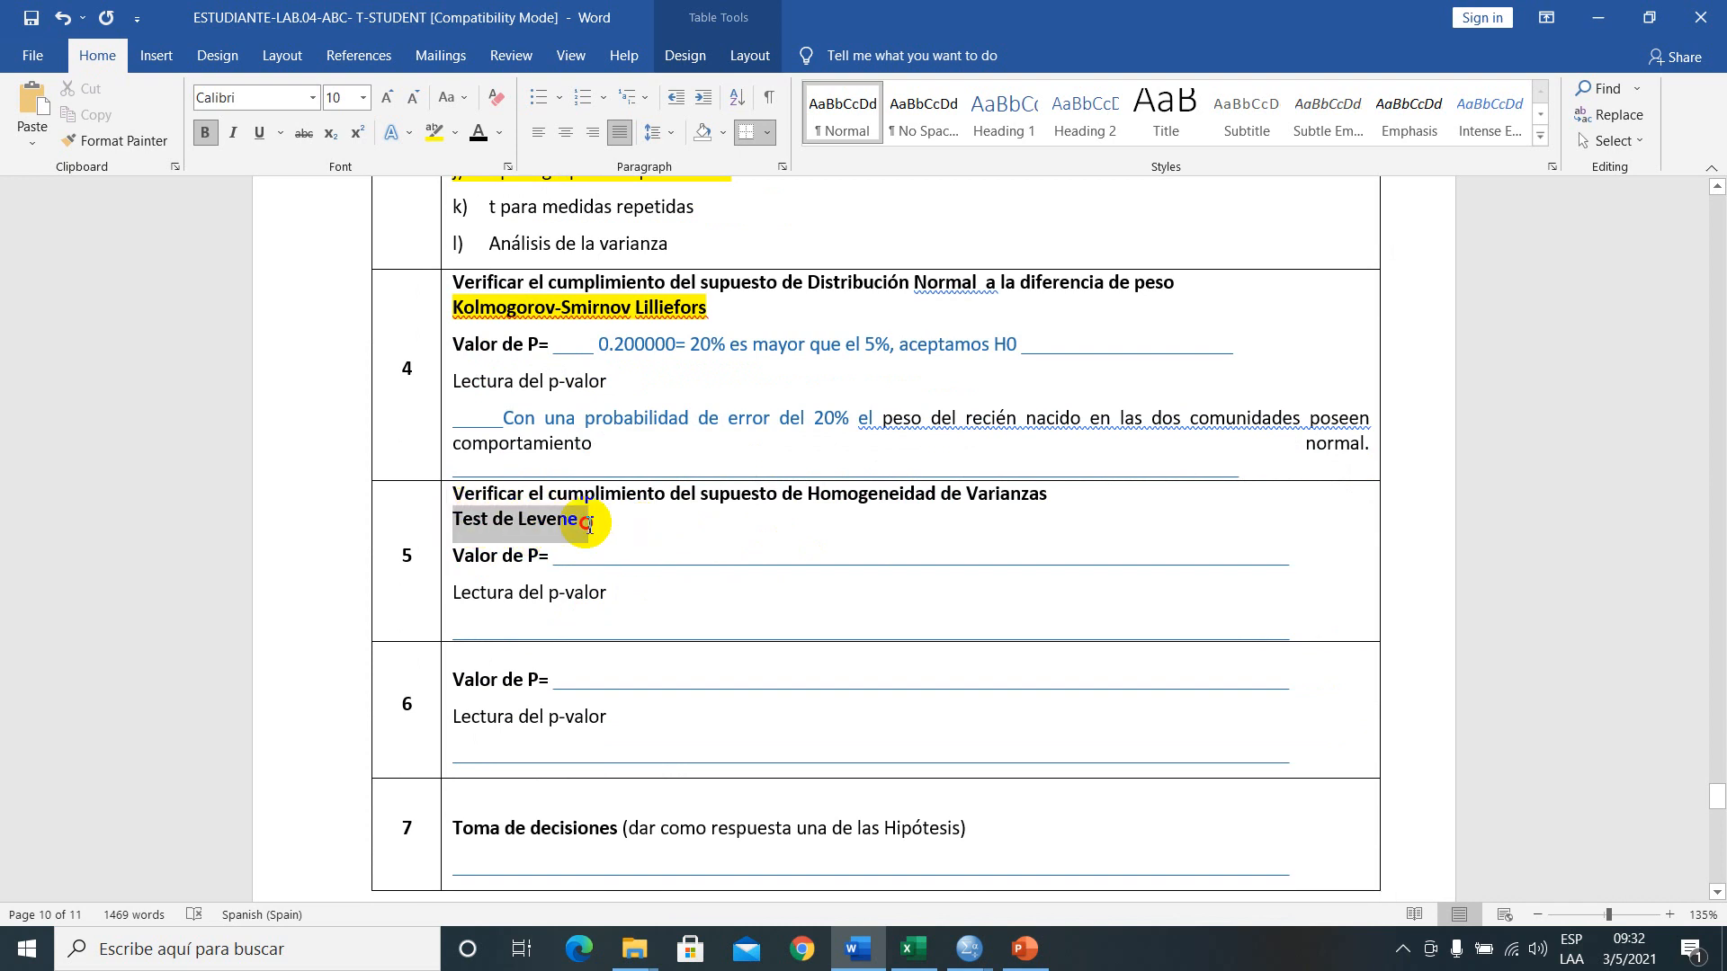
click(570, 535)
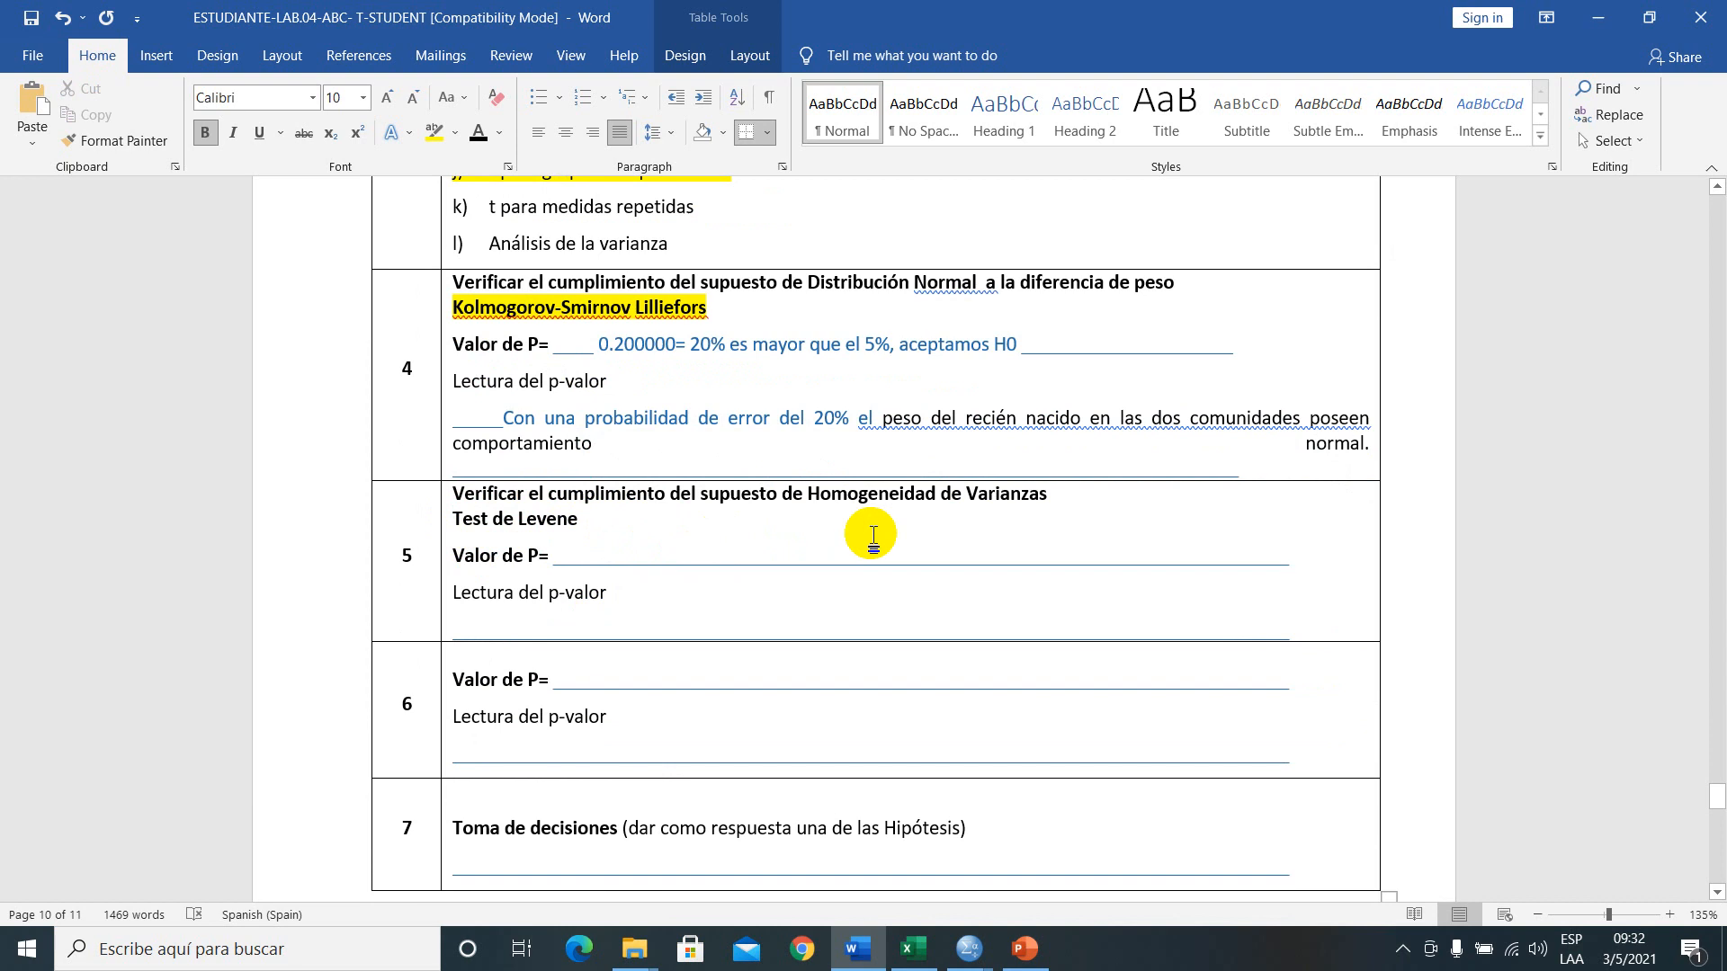
- Check the Diferencia column of the 95% confidence-interval table, and return to the row 5 Levene section
scroll(919, 576, up, 20)
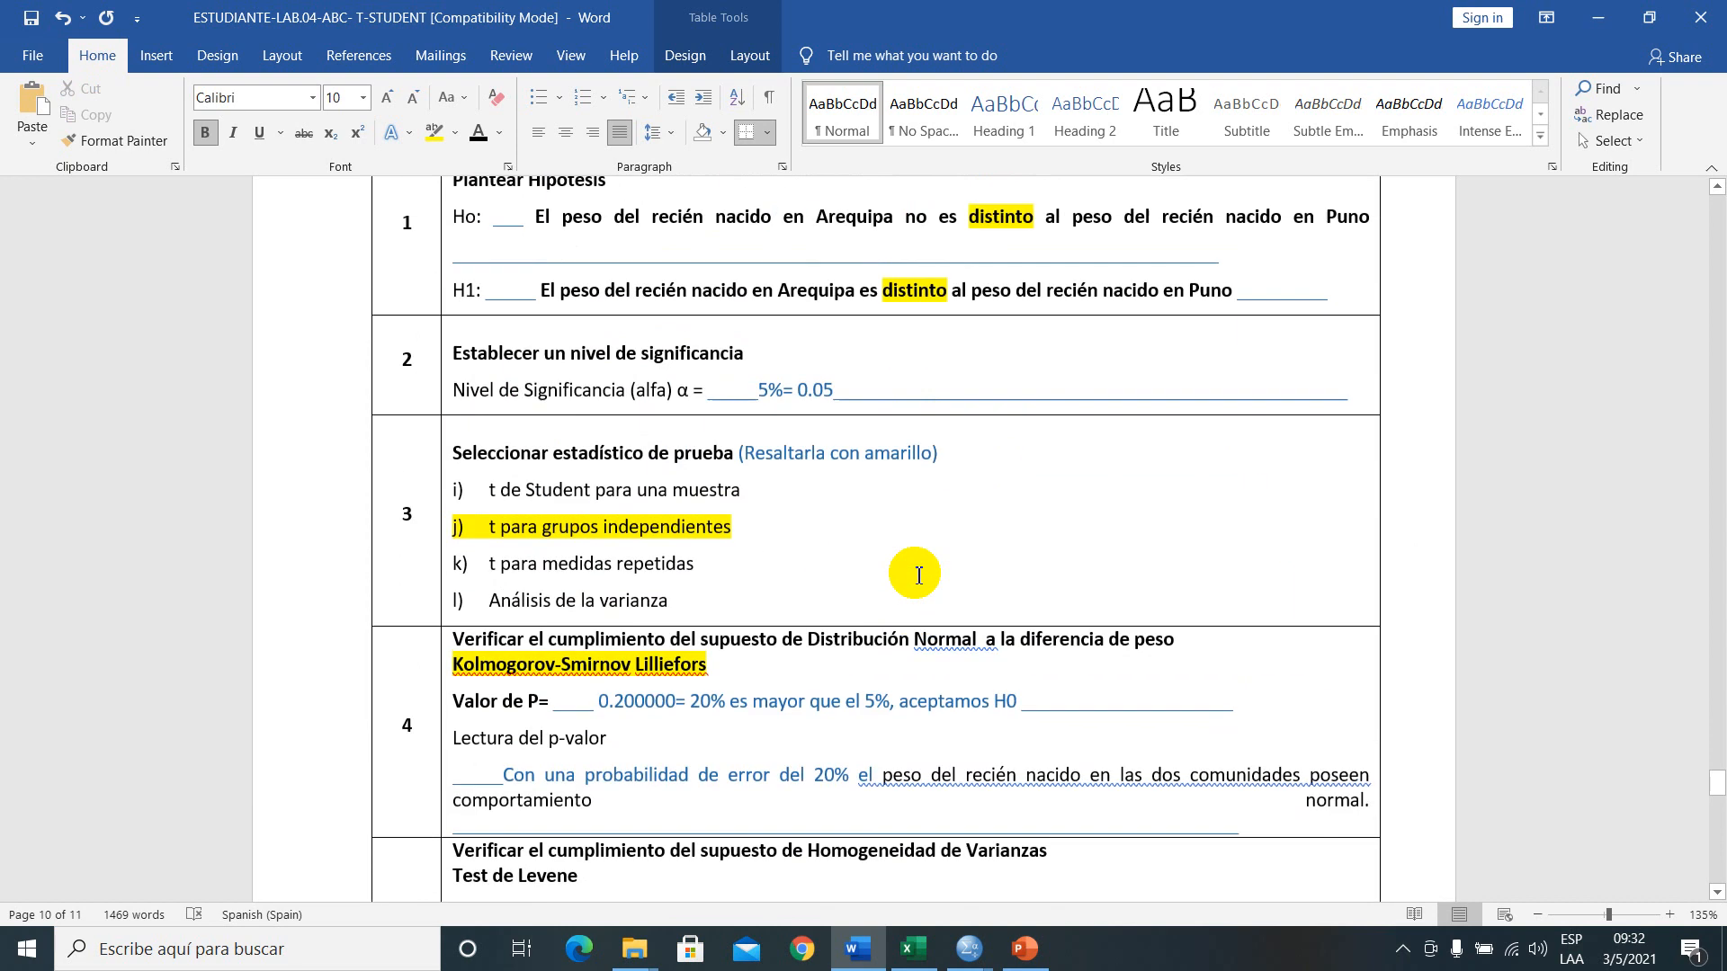
scroll(918, 576, down, 3)
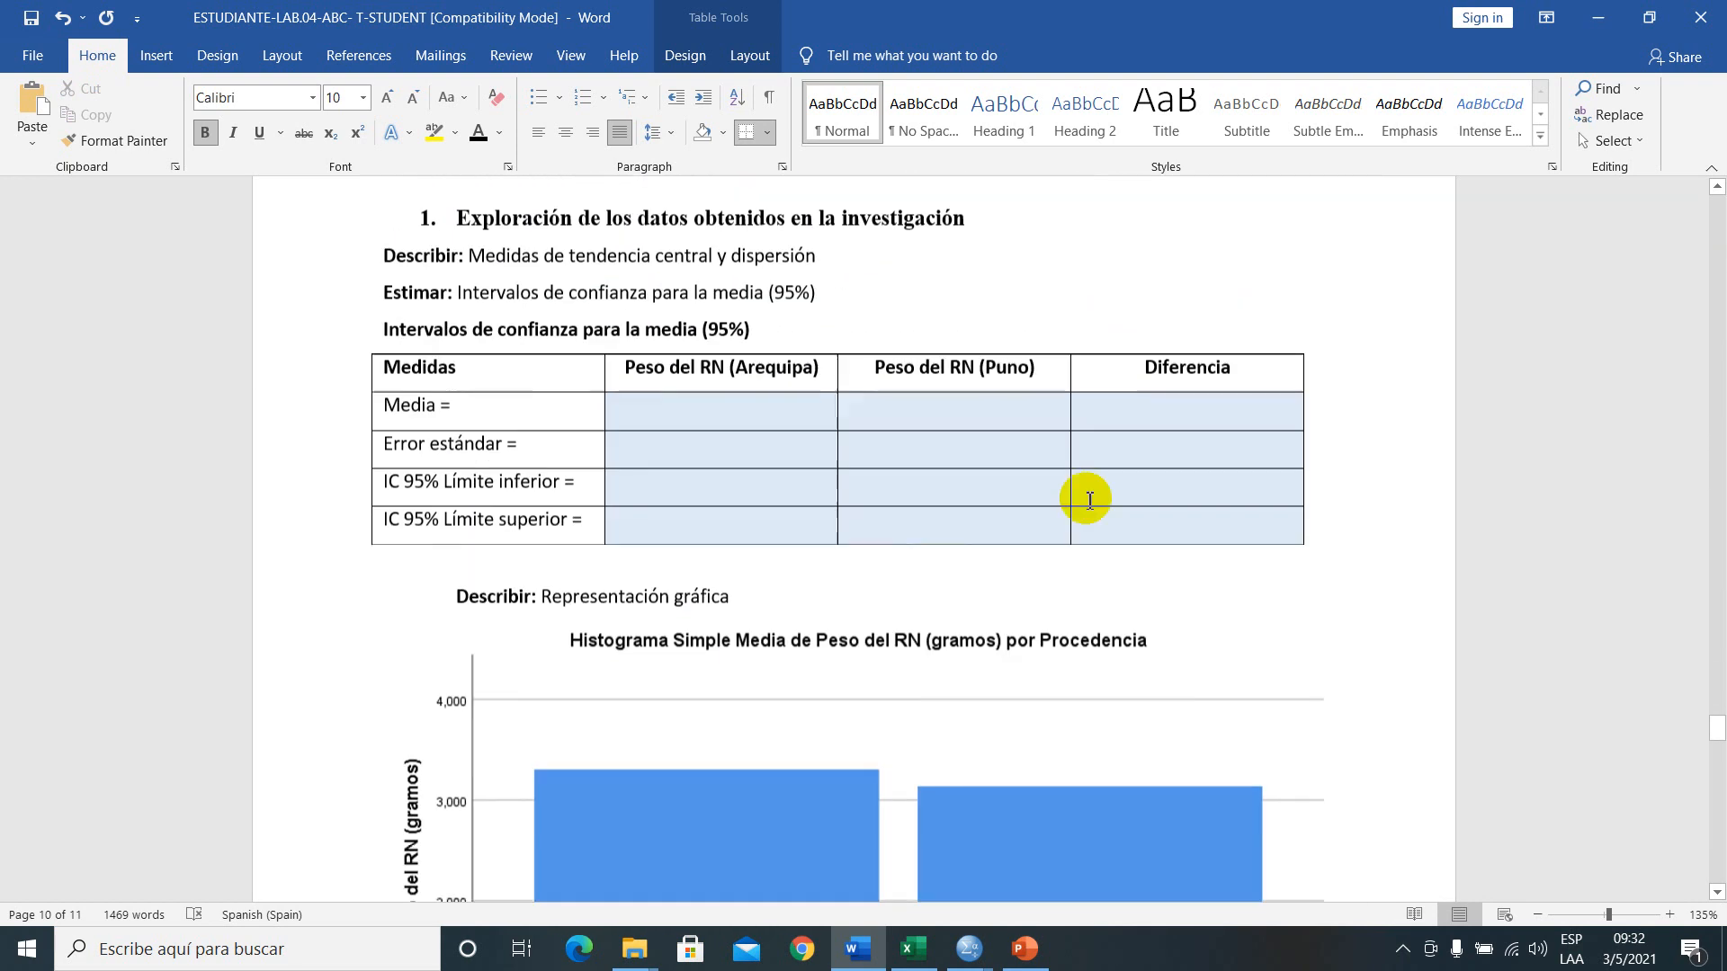
drag(1118, 404, 1145, 489)
click(1118, 515)
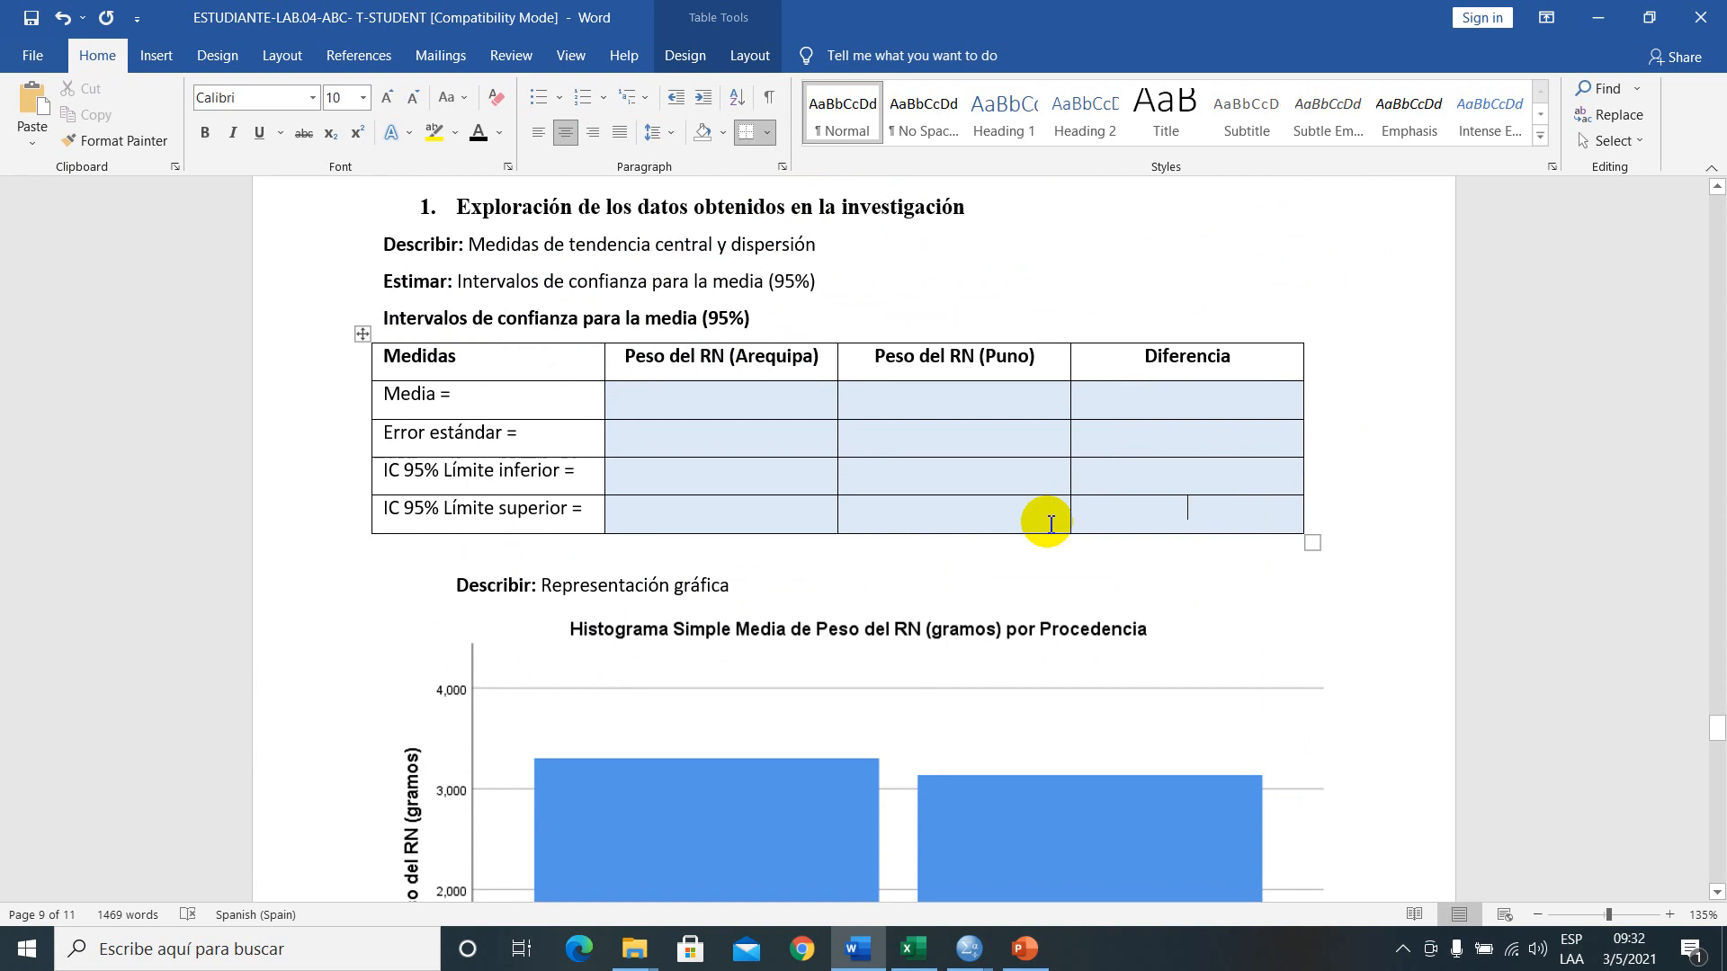
scroll(790, 617, down, 10)
scroll(787, 612, down, 12)
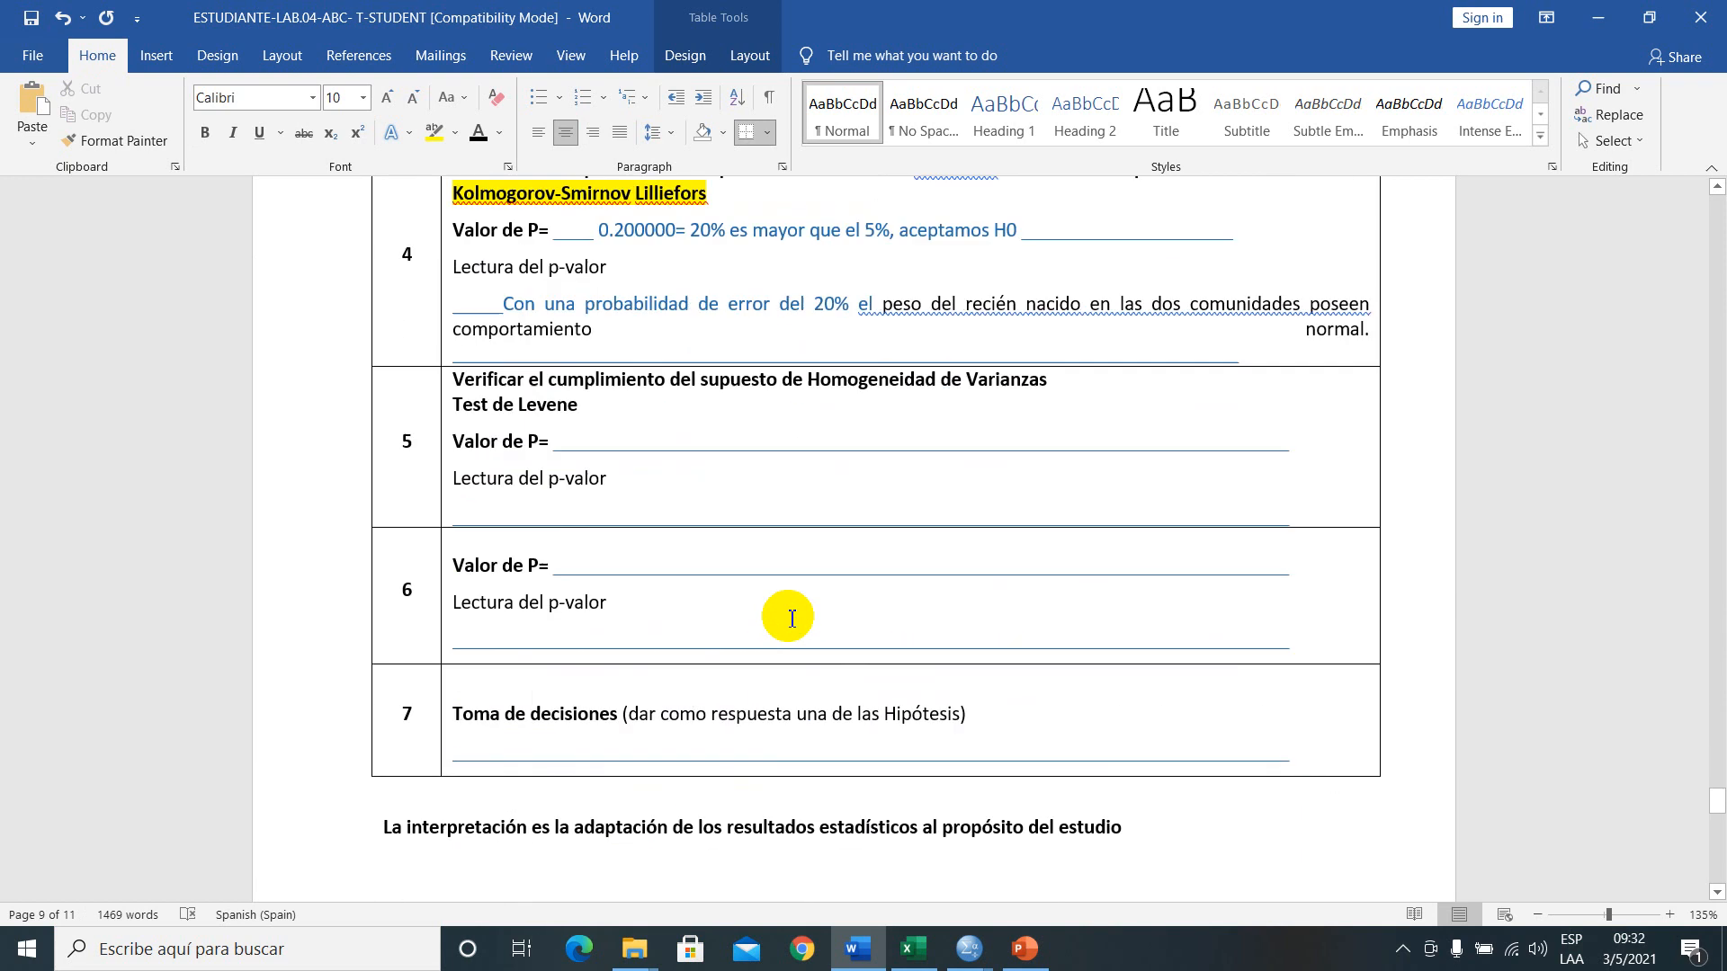
scroll(786, 608, up, 3)
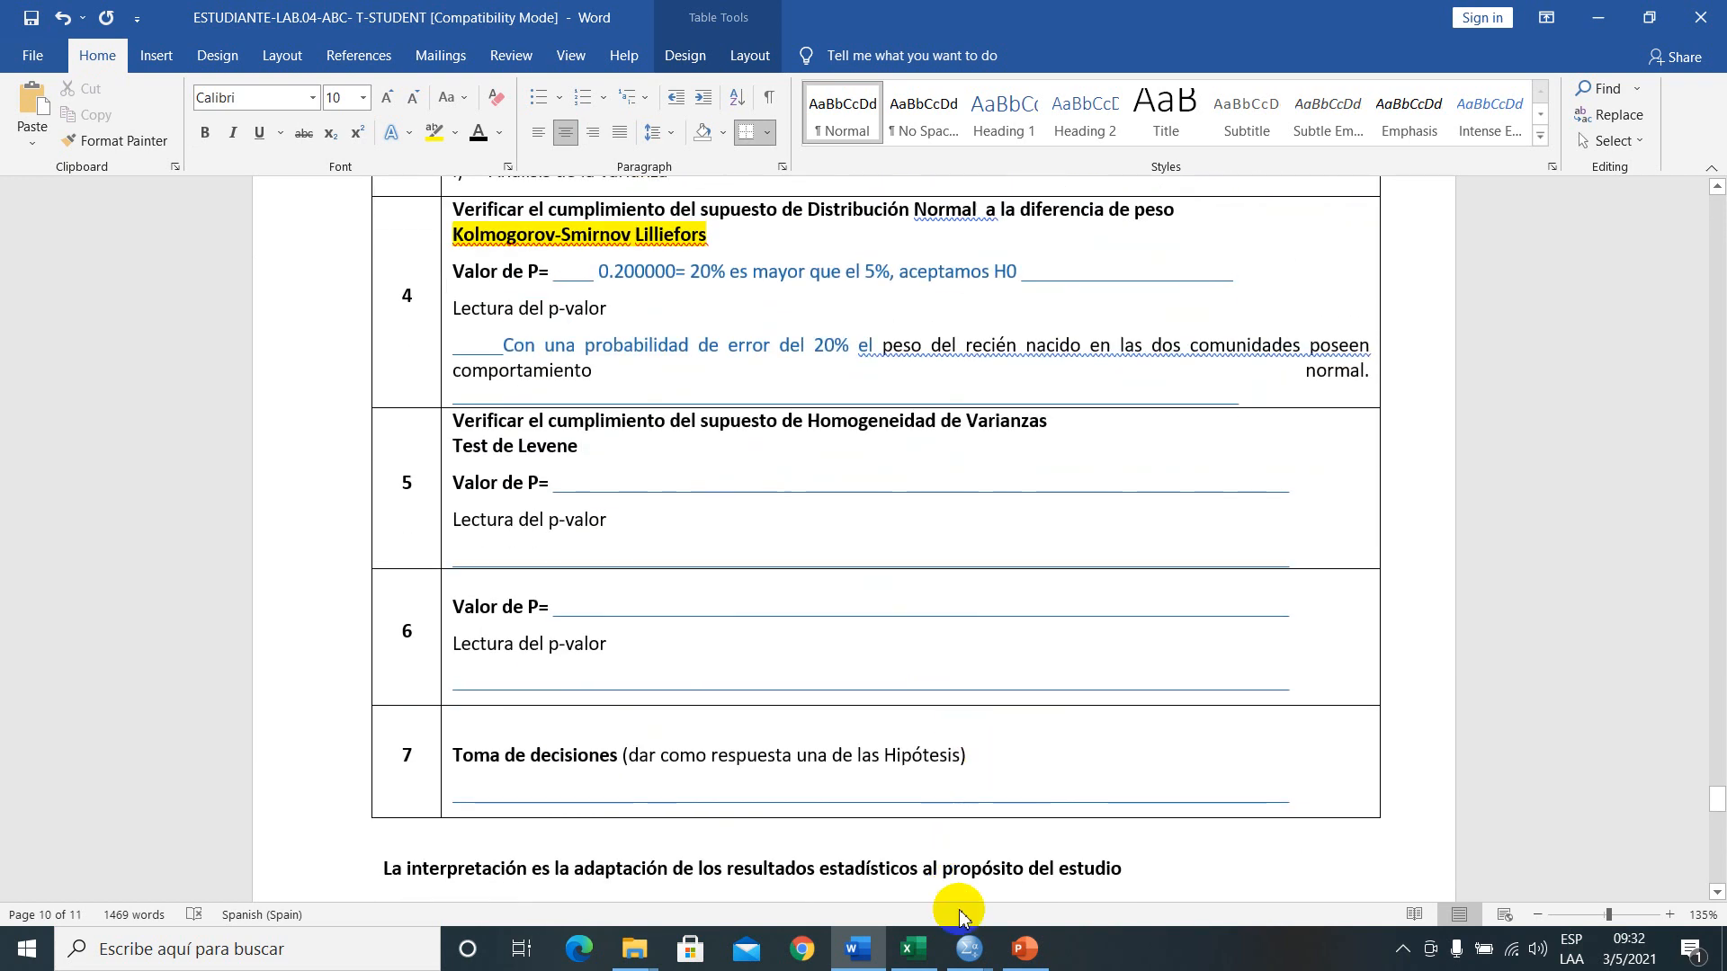
- Switch to SPSS Statistics and open the T test for independent samples (Prueba T para muestras independientes)
mouse_move(969, 945)
click(971, 866)
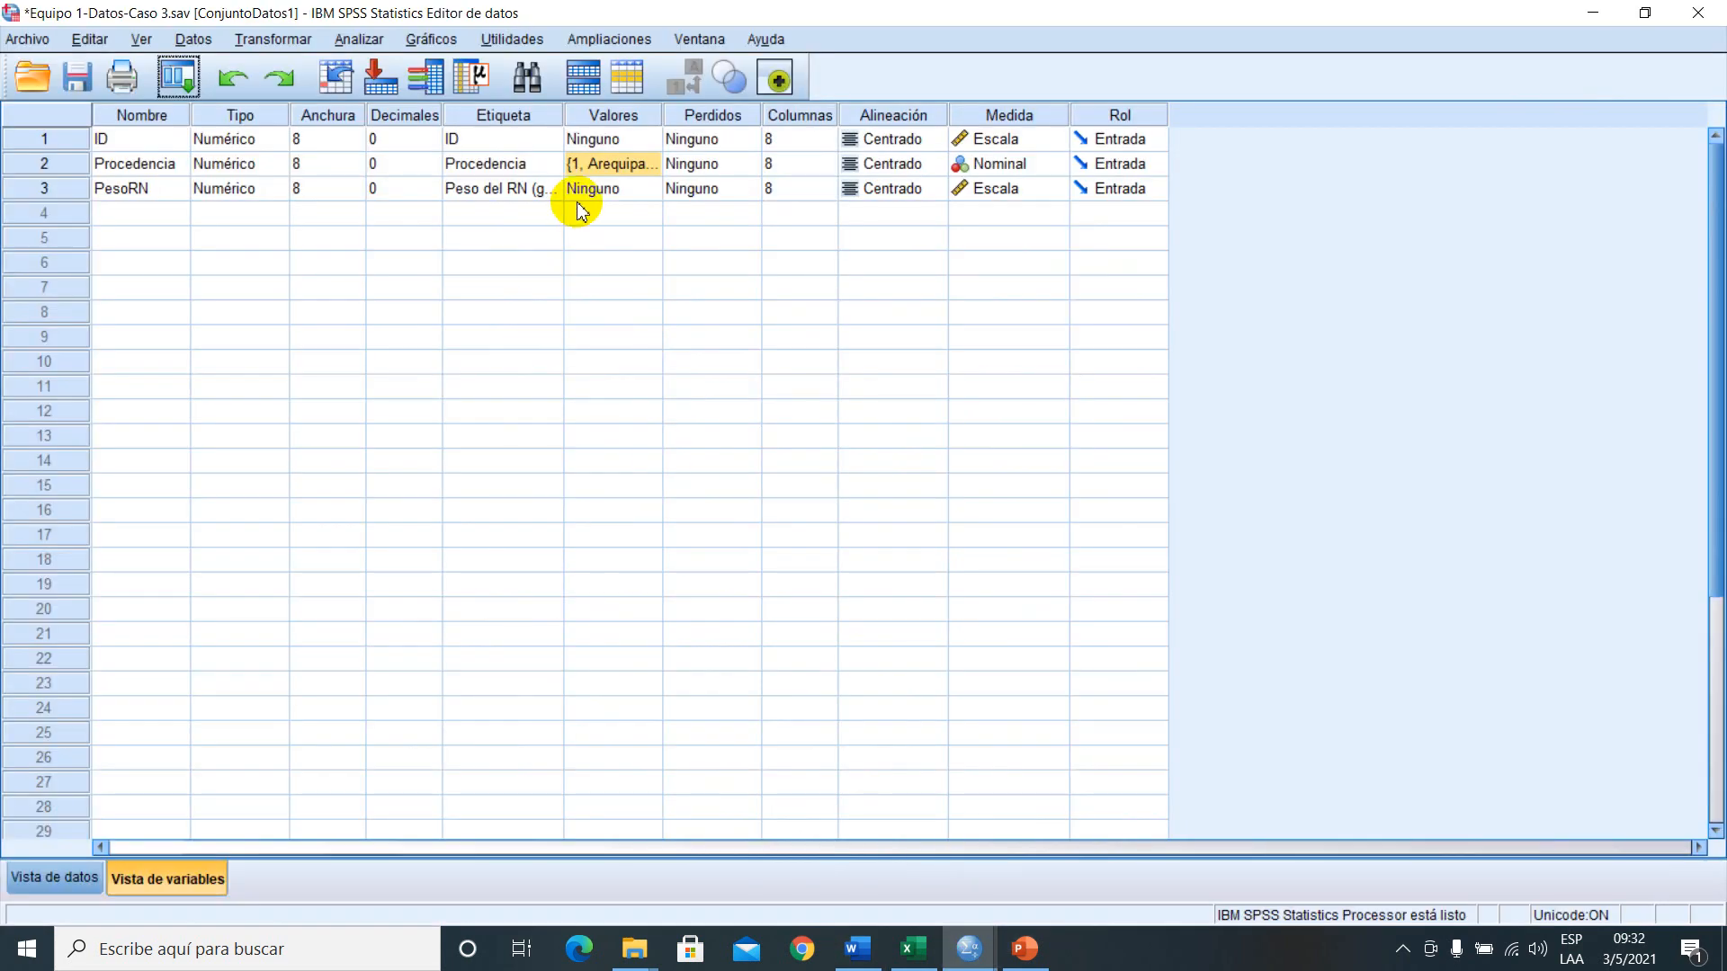
click(353, 41)
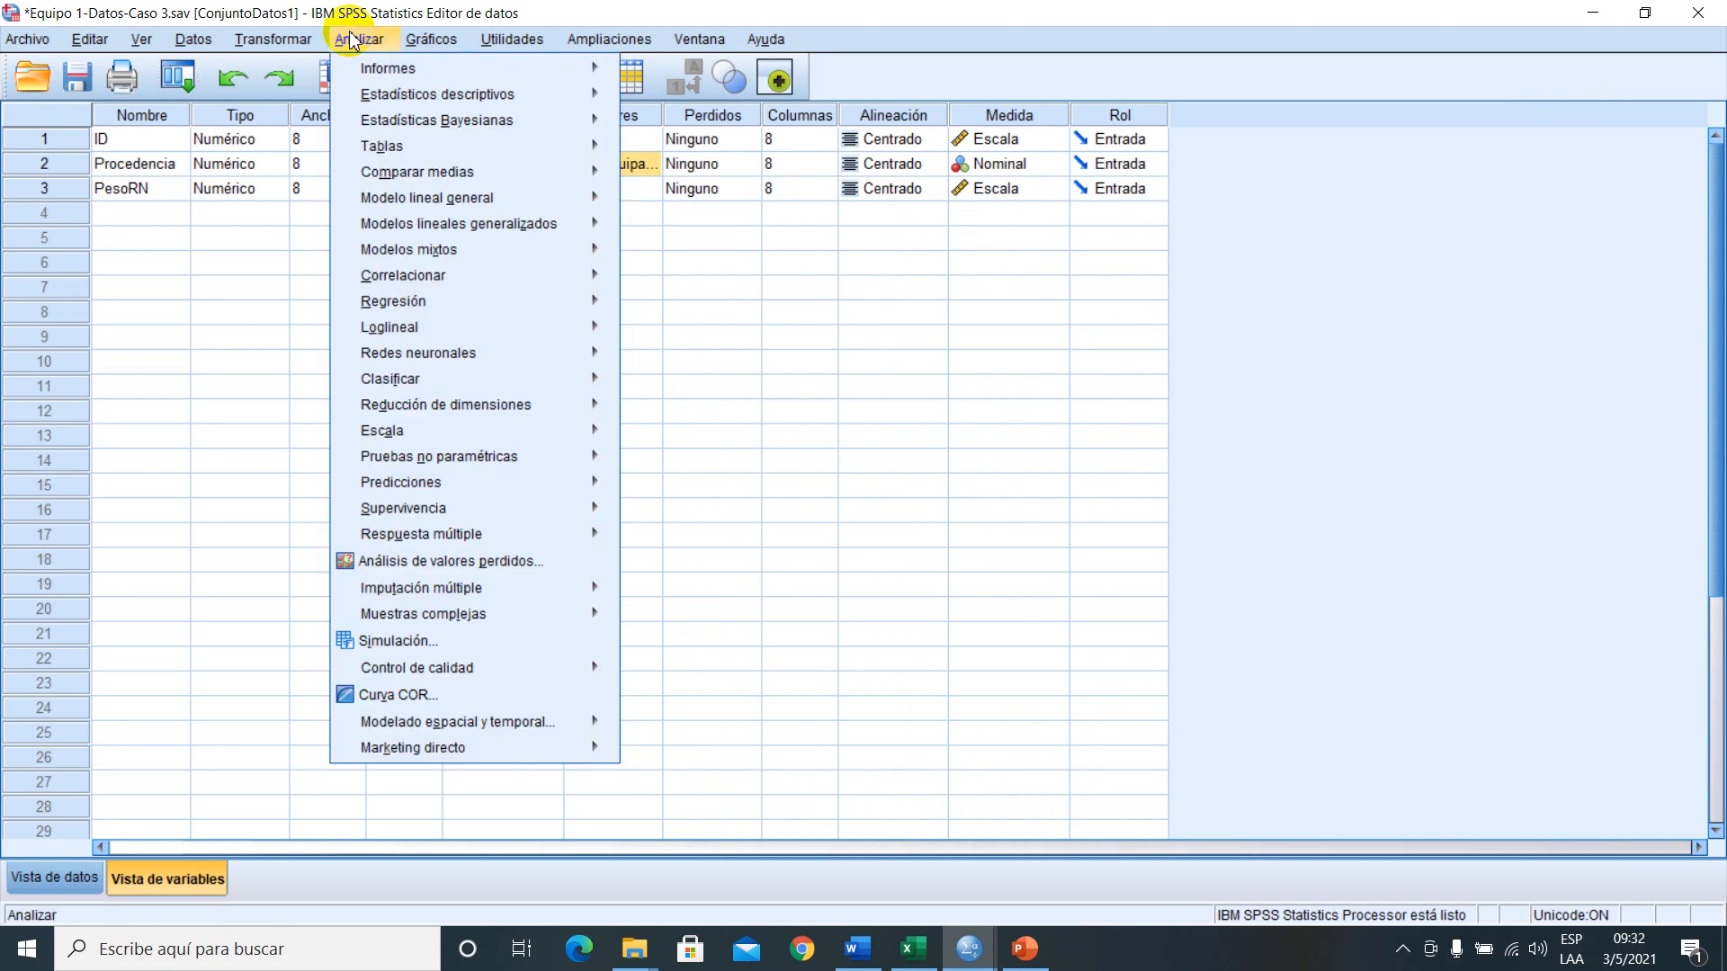
mouse_move(455, 172)
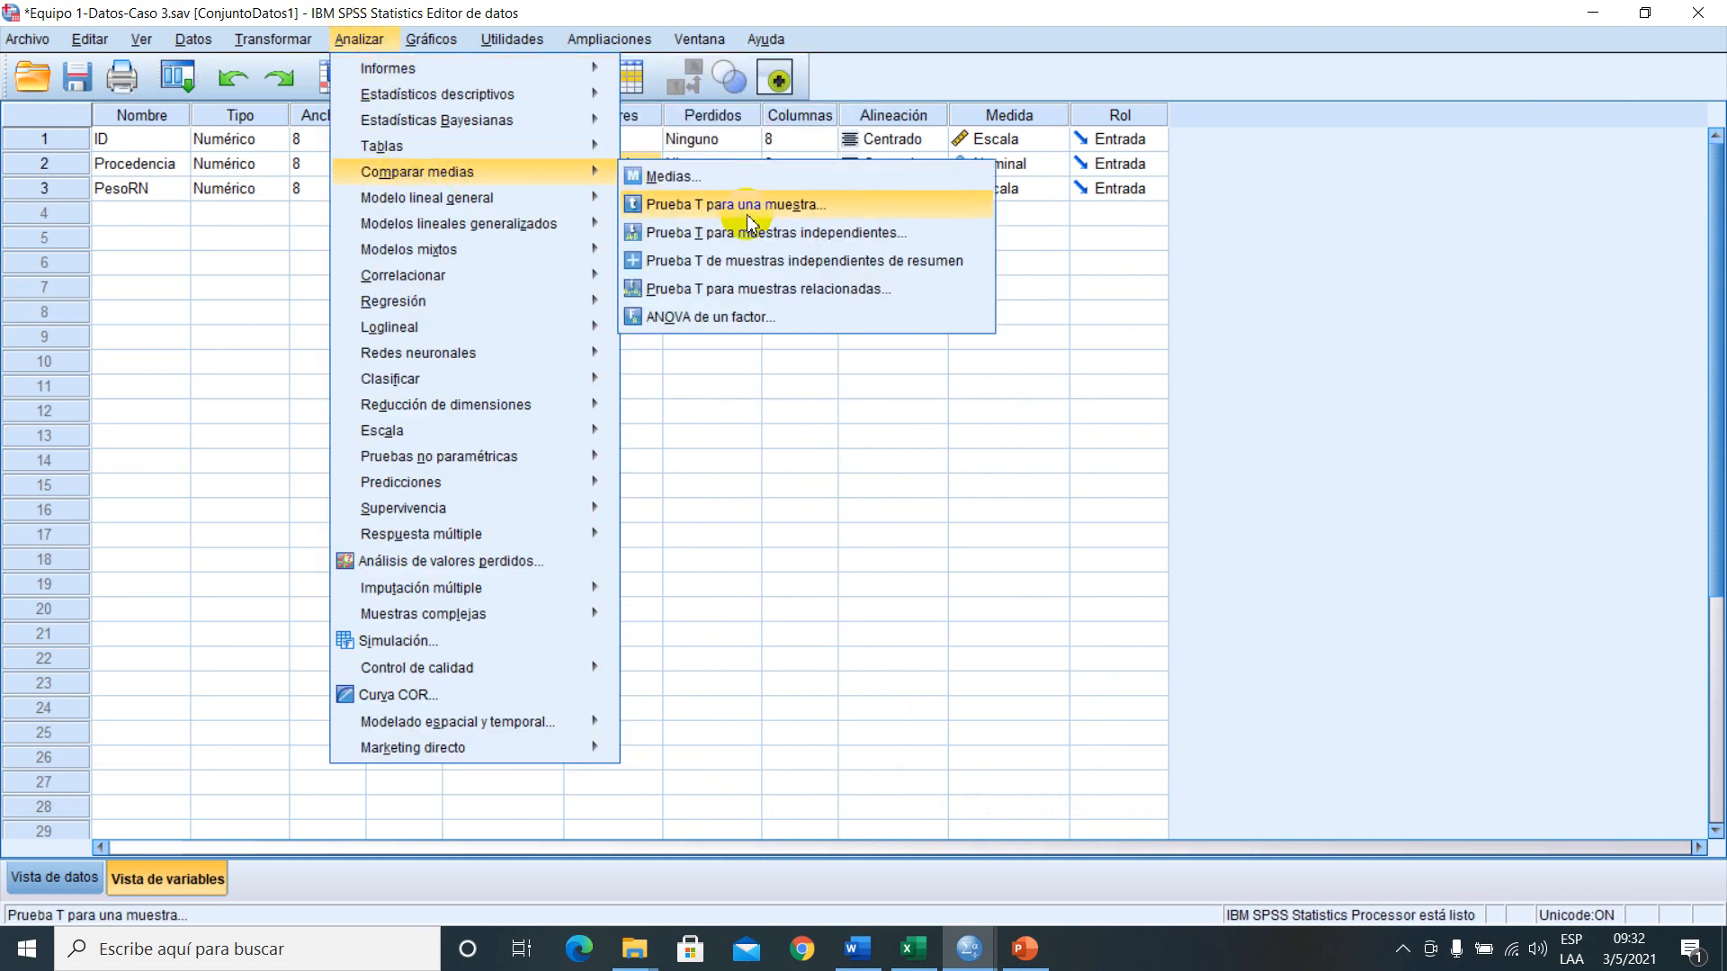
click(909, 235)
drag(895, 317, 882, 276)
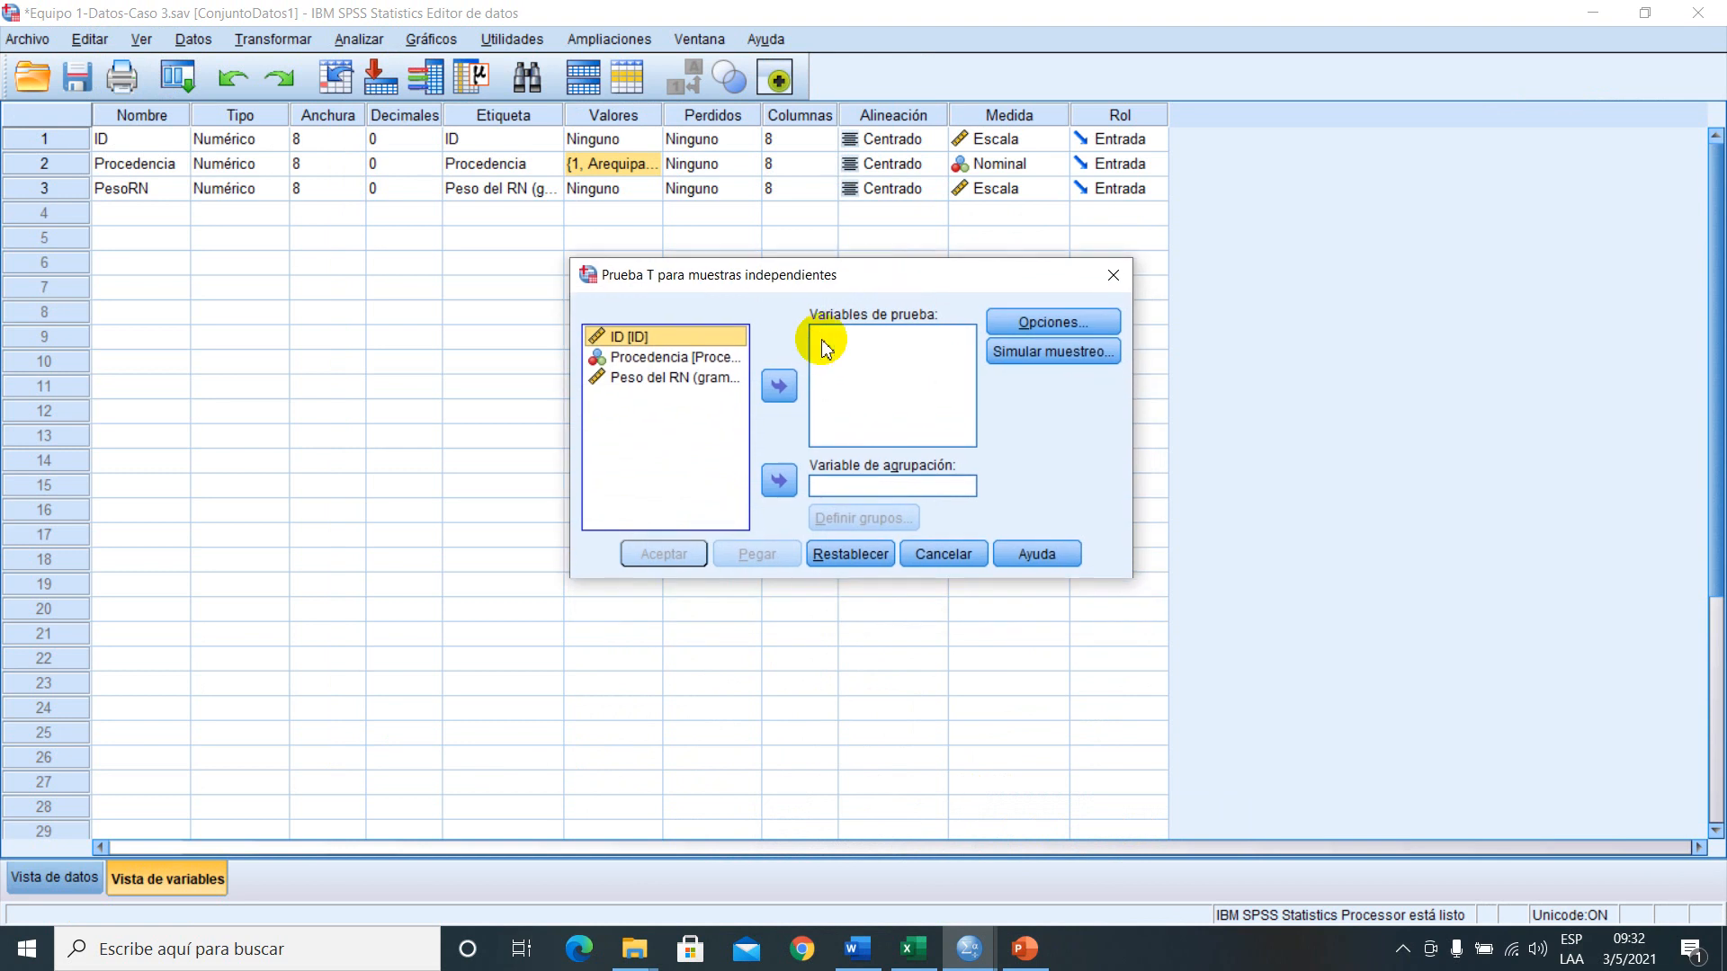
- Assign Peso del RN (gramos) as the test variable and Procedencia as the grouping variable
drag(680, 381, 854, 396)
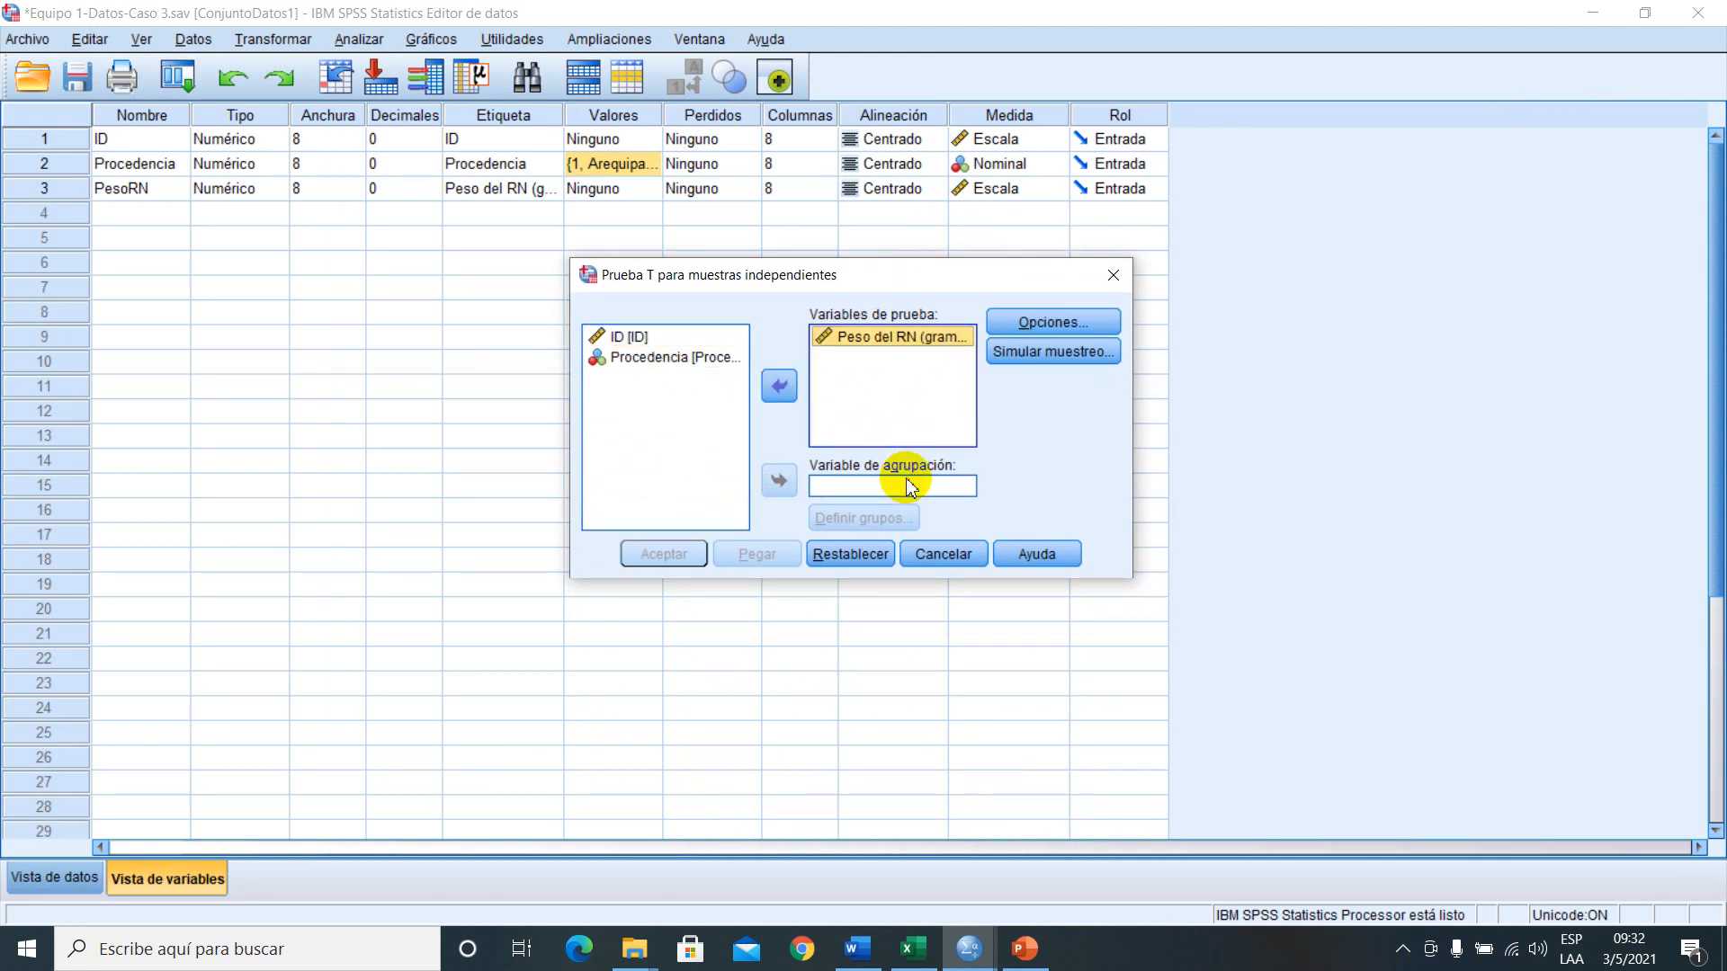
click(616, 337)
click(646, 359)
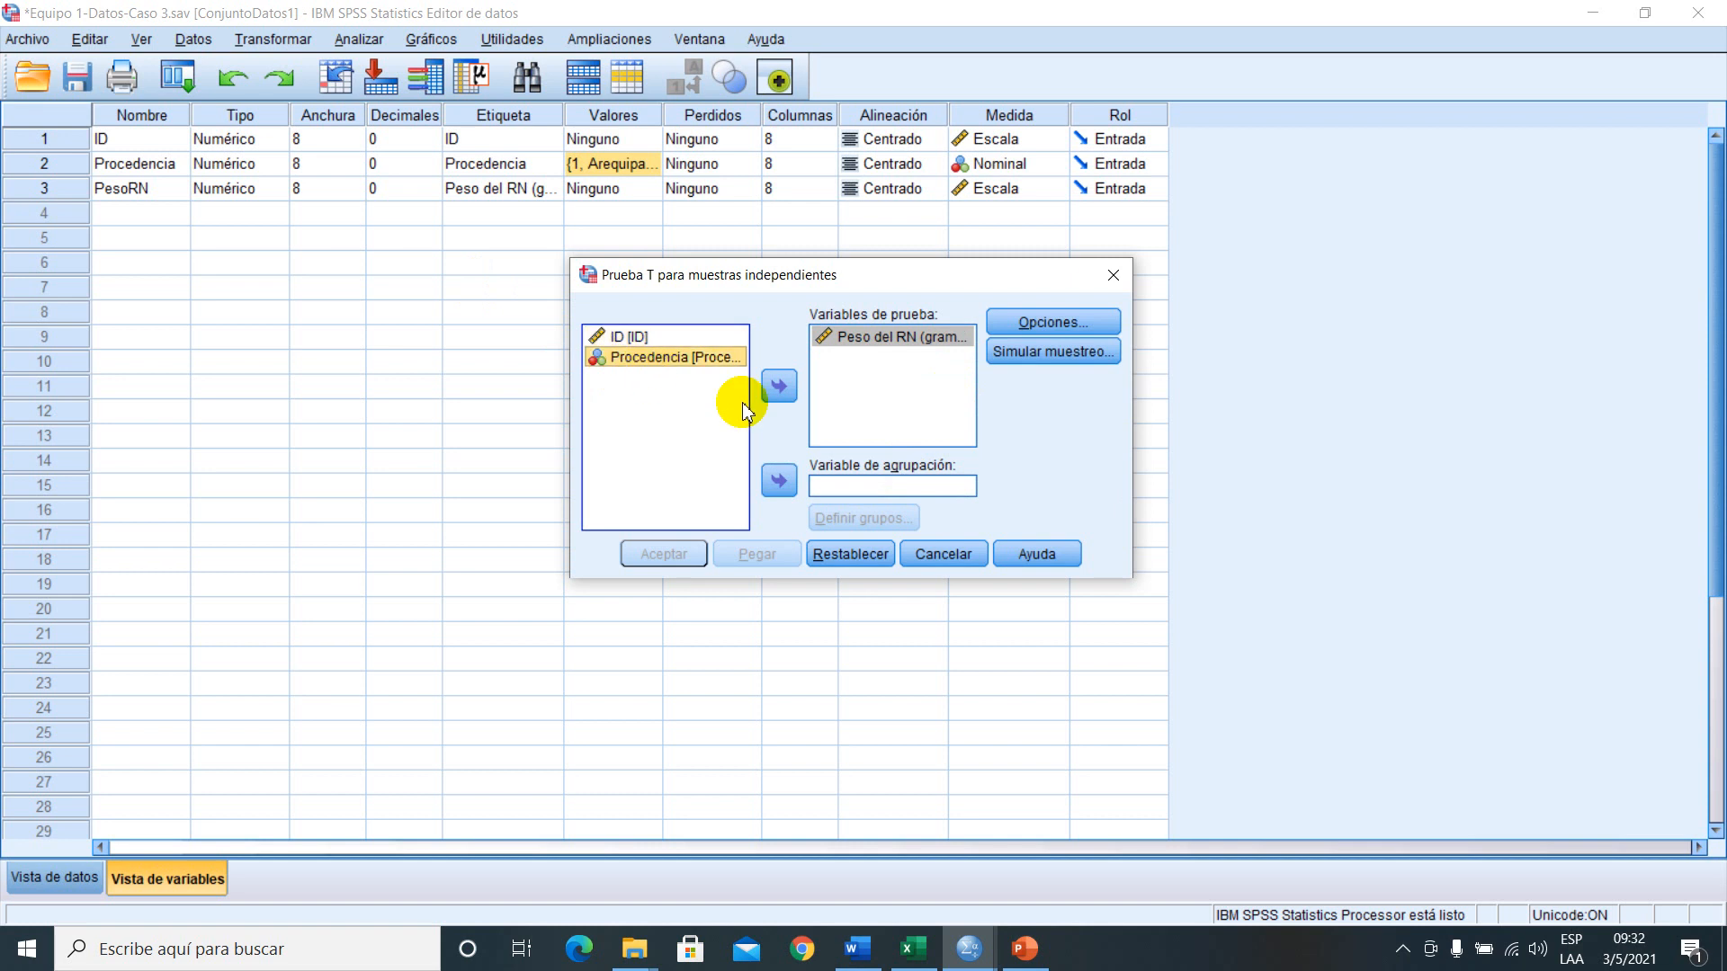
click(779, 480)
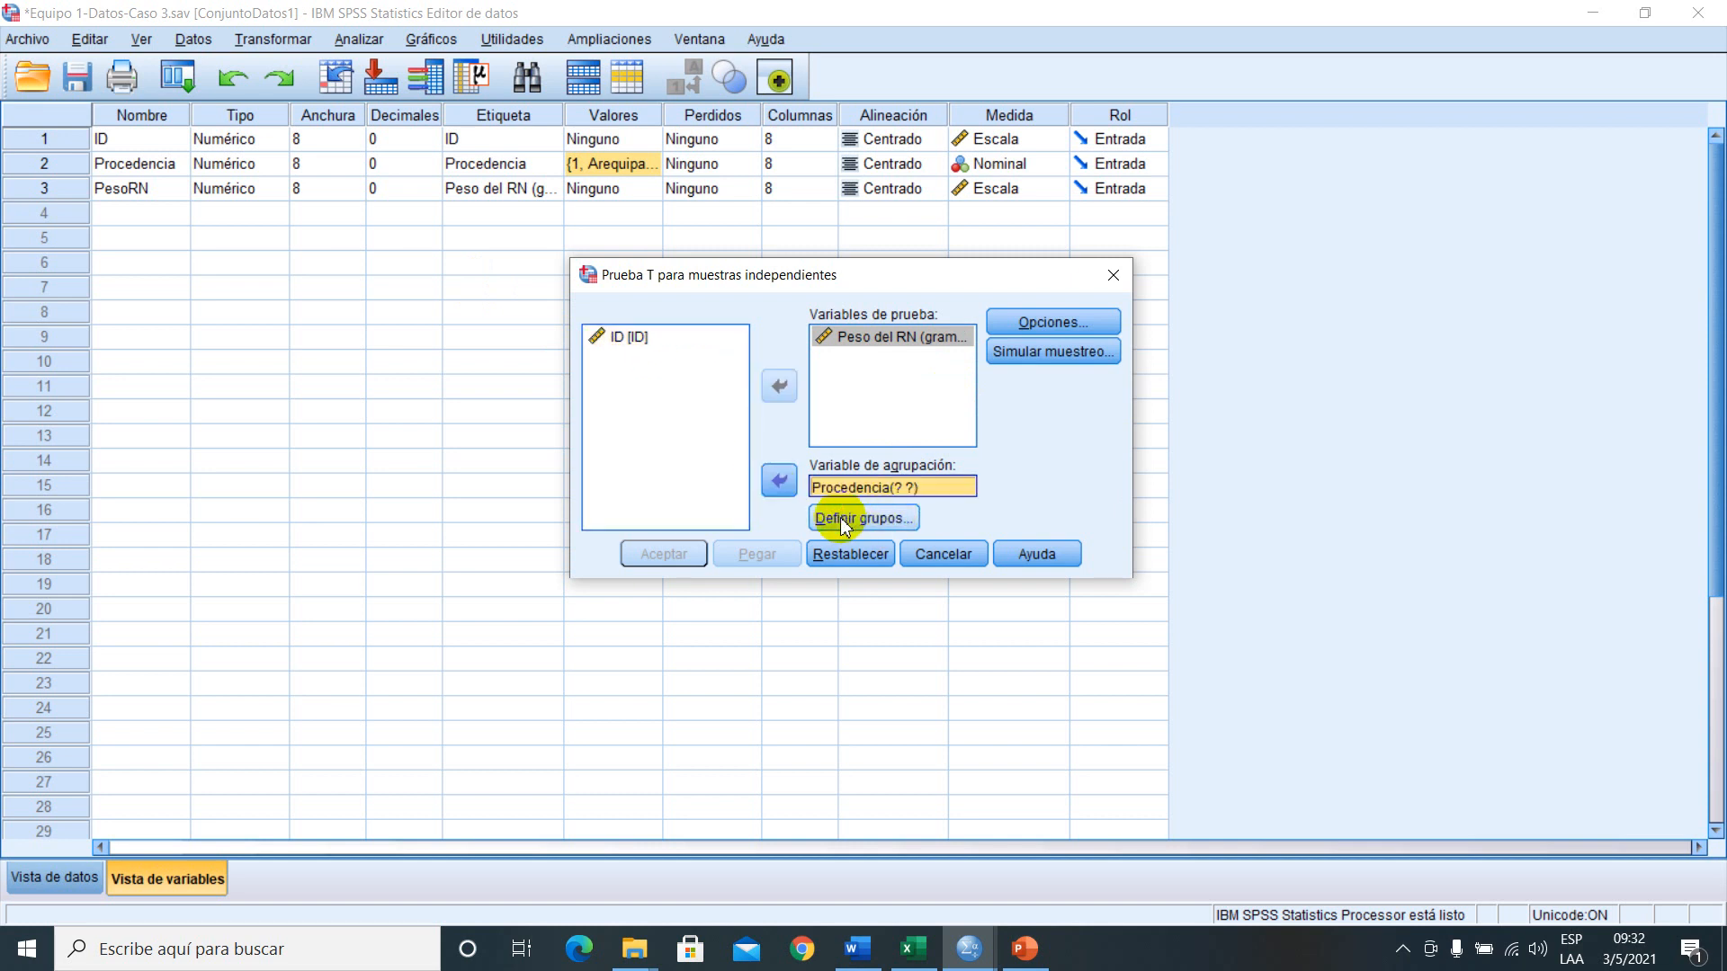
- Define the Procedencia groups with Grupo 1 = 1 and Grupo 2 = 2, and run the independent-samples T test
click(873, 520)
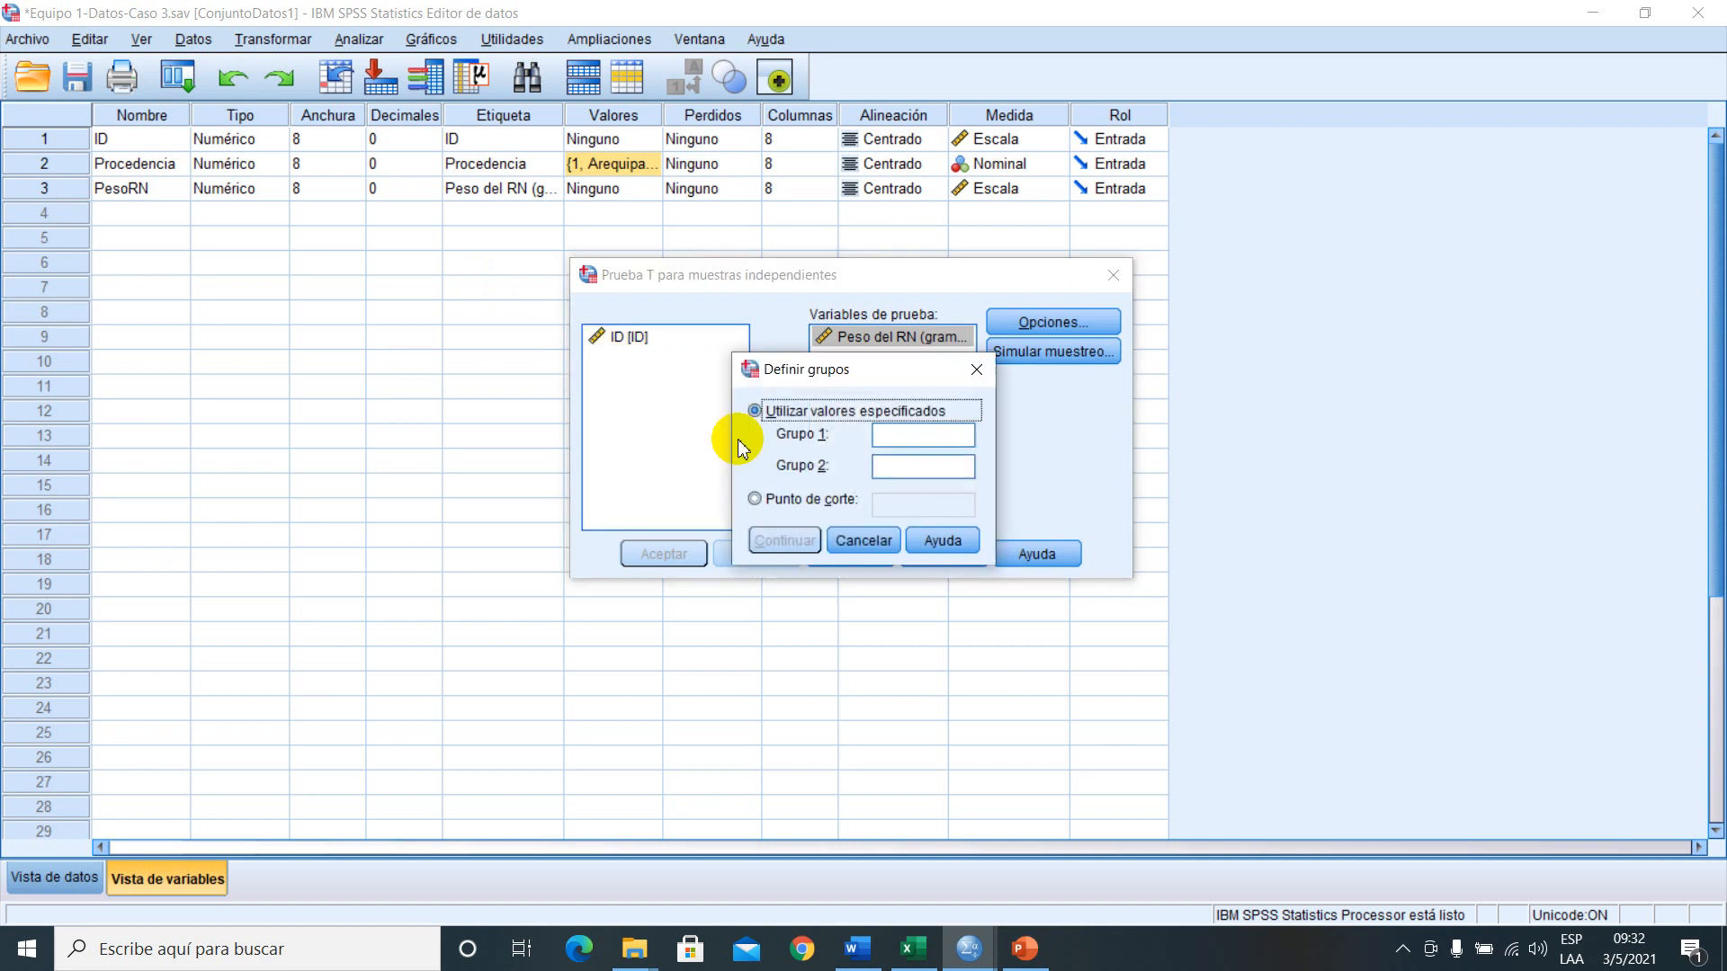
click(938, 435)
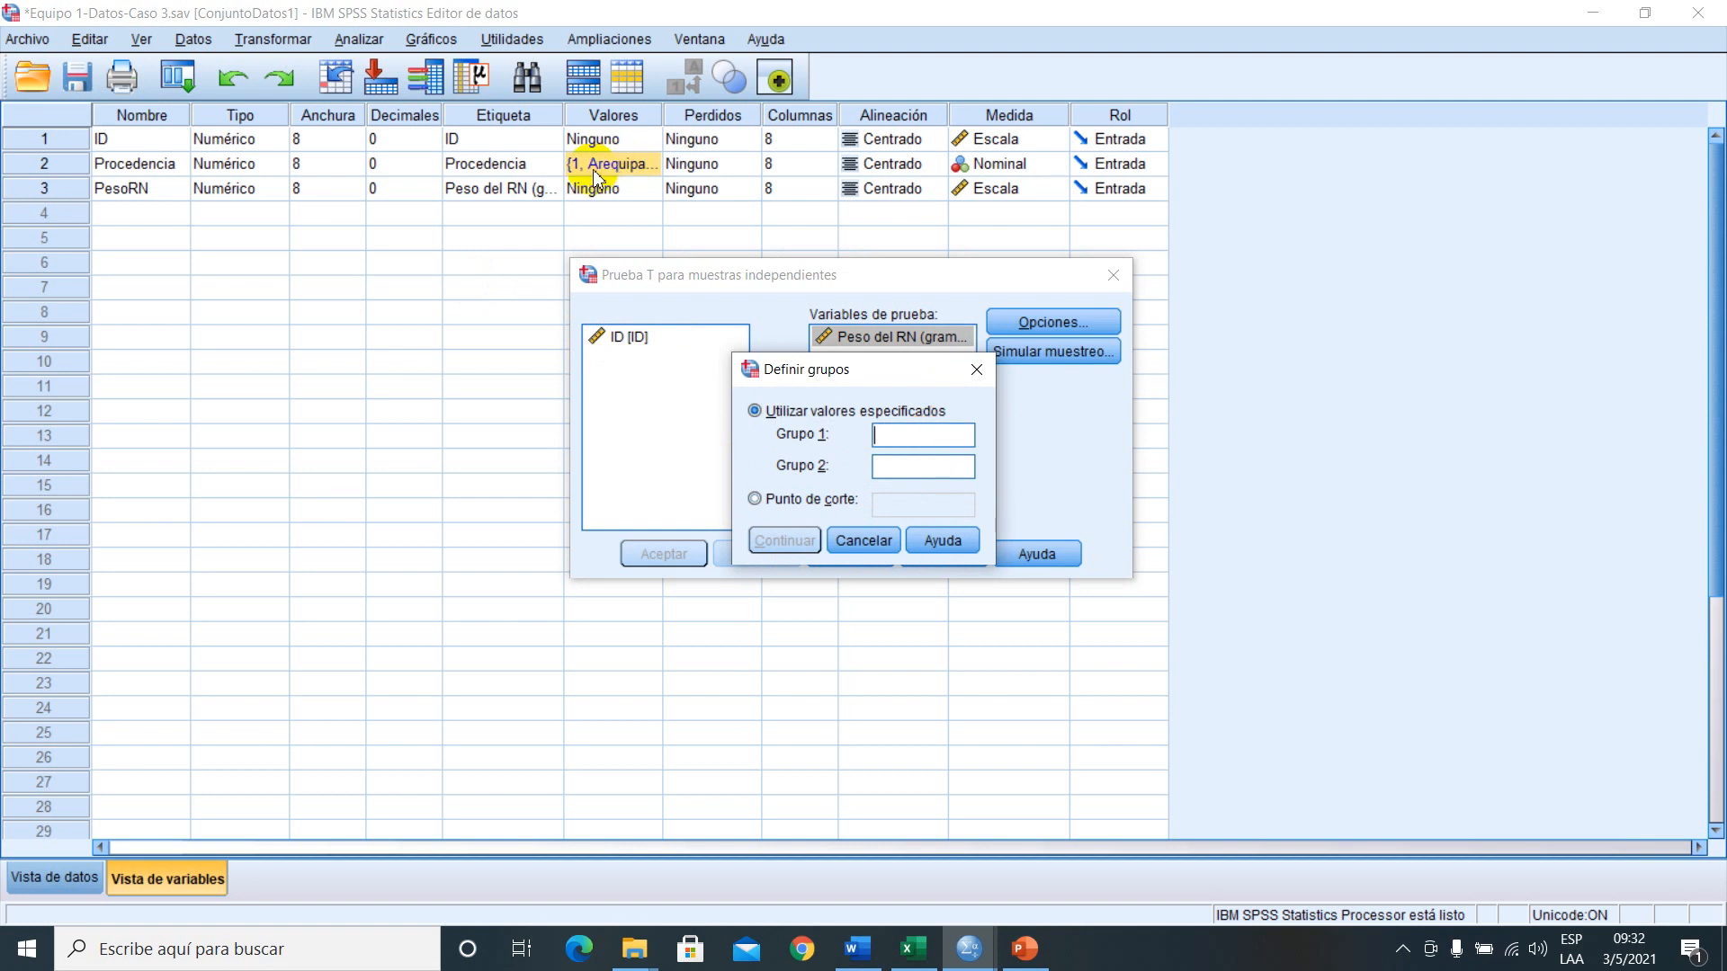
text(1)
click(896, 465)
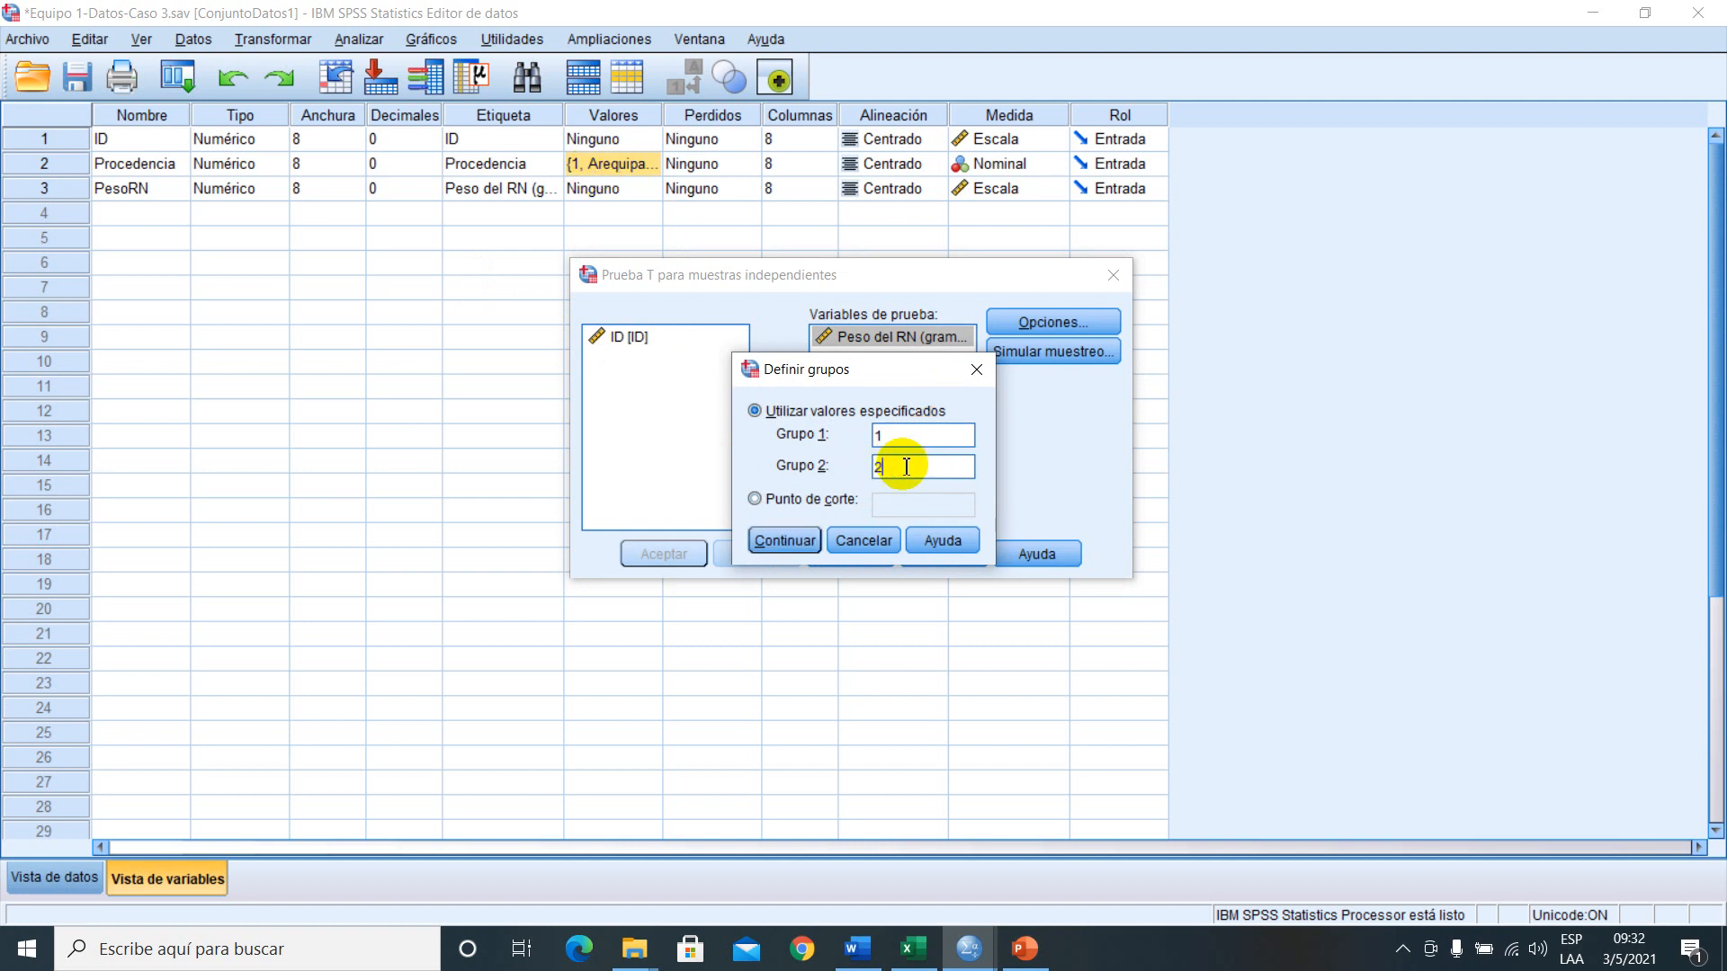
click(785, 541)
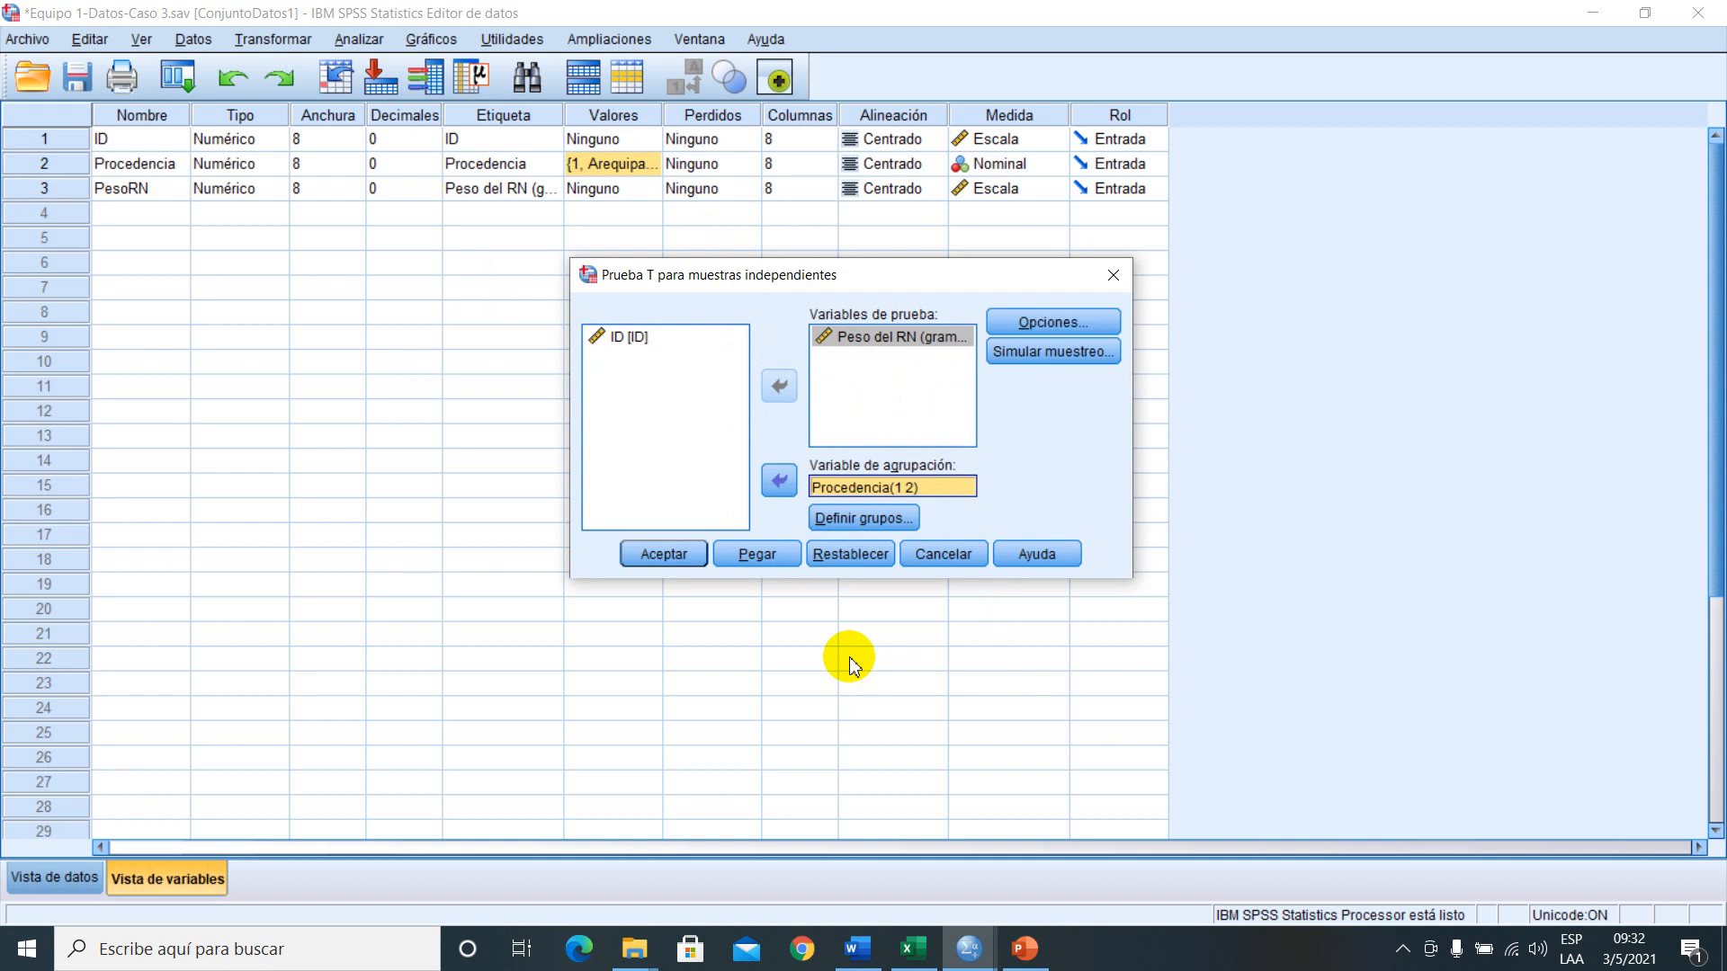
click(669, 553)
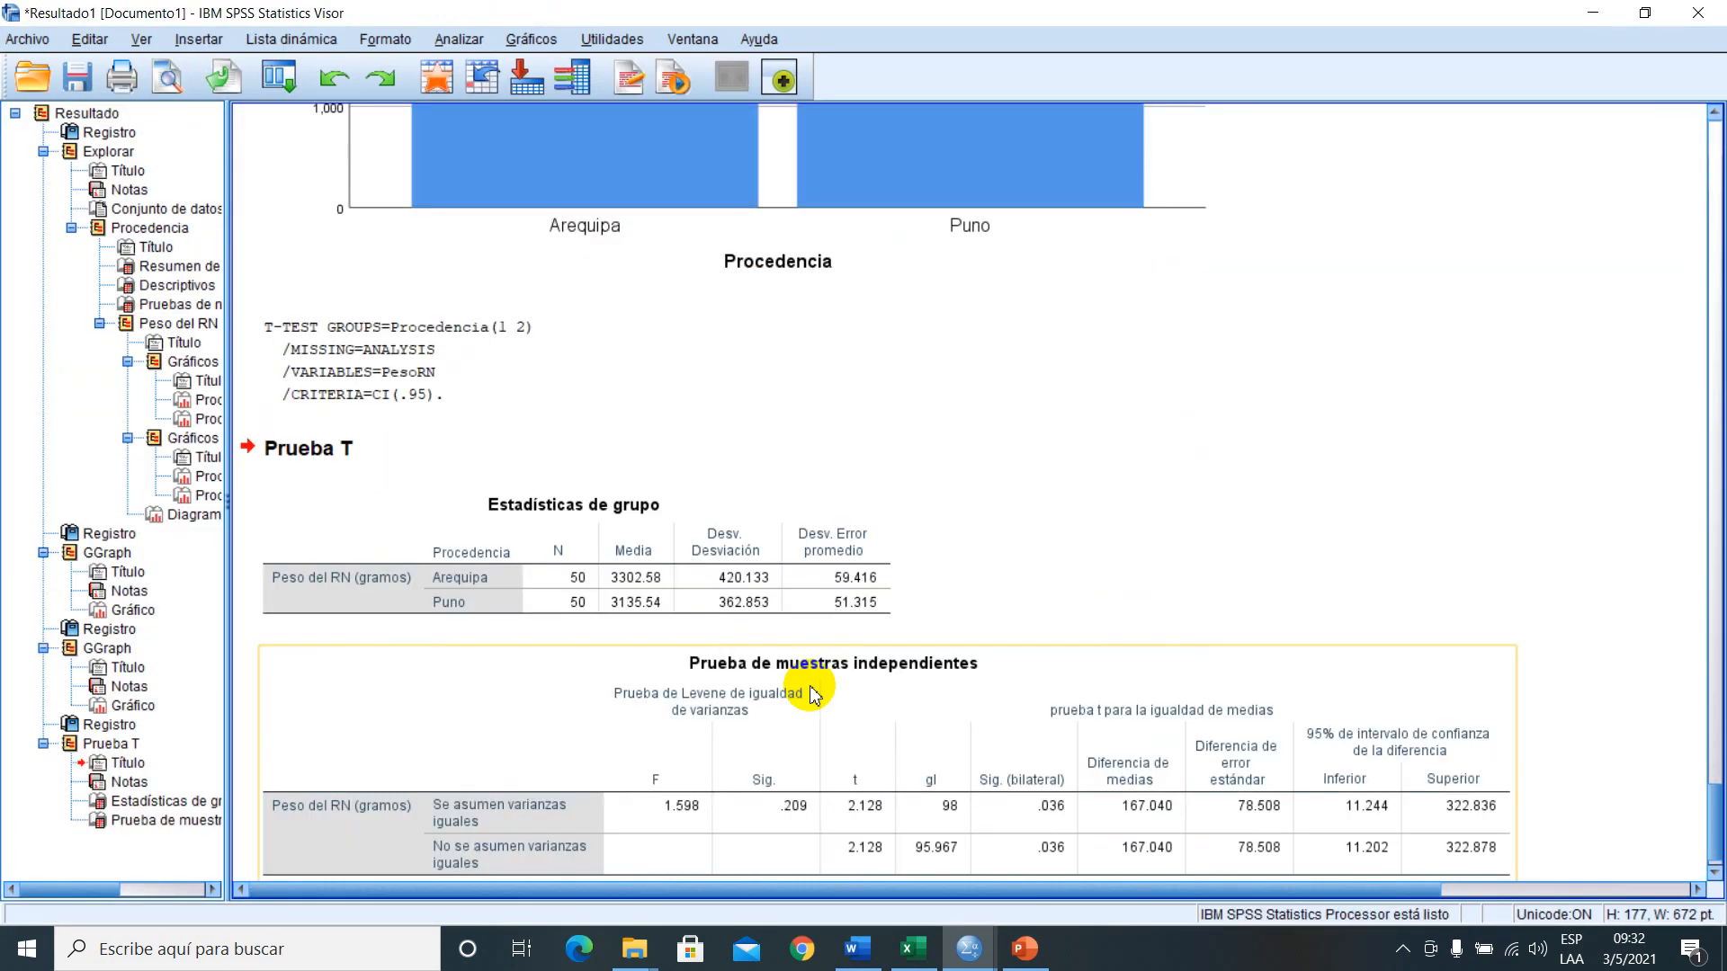
- Open the Prueba de muestras independientes table for editing and copy the full-precision Sig. value of the Levene test
scroll(814, 695, down, 1)
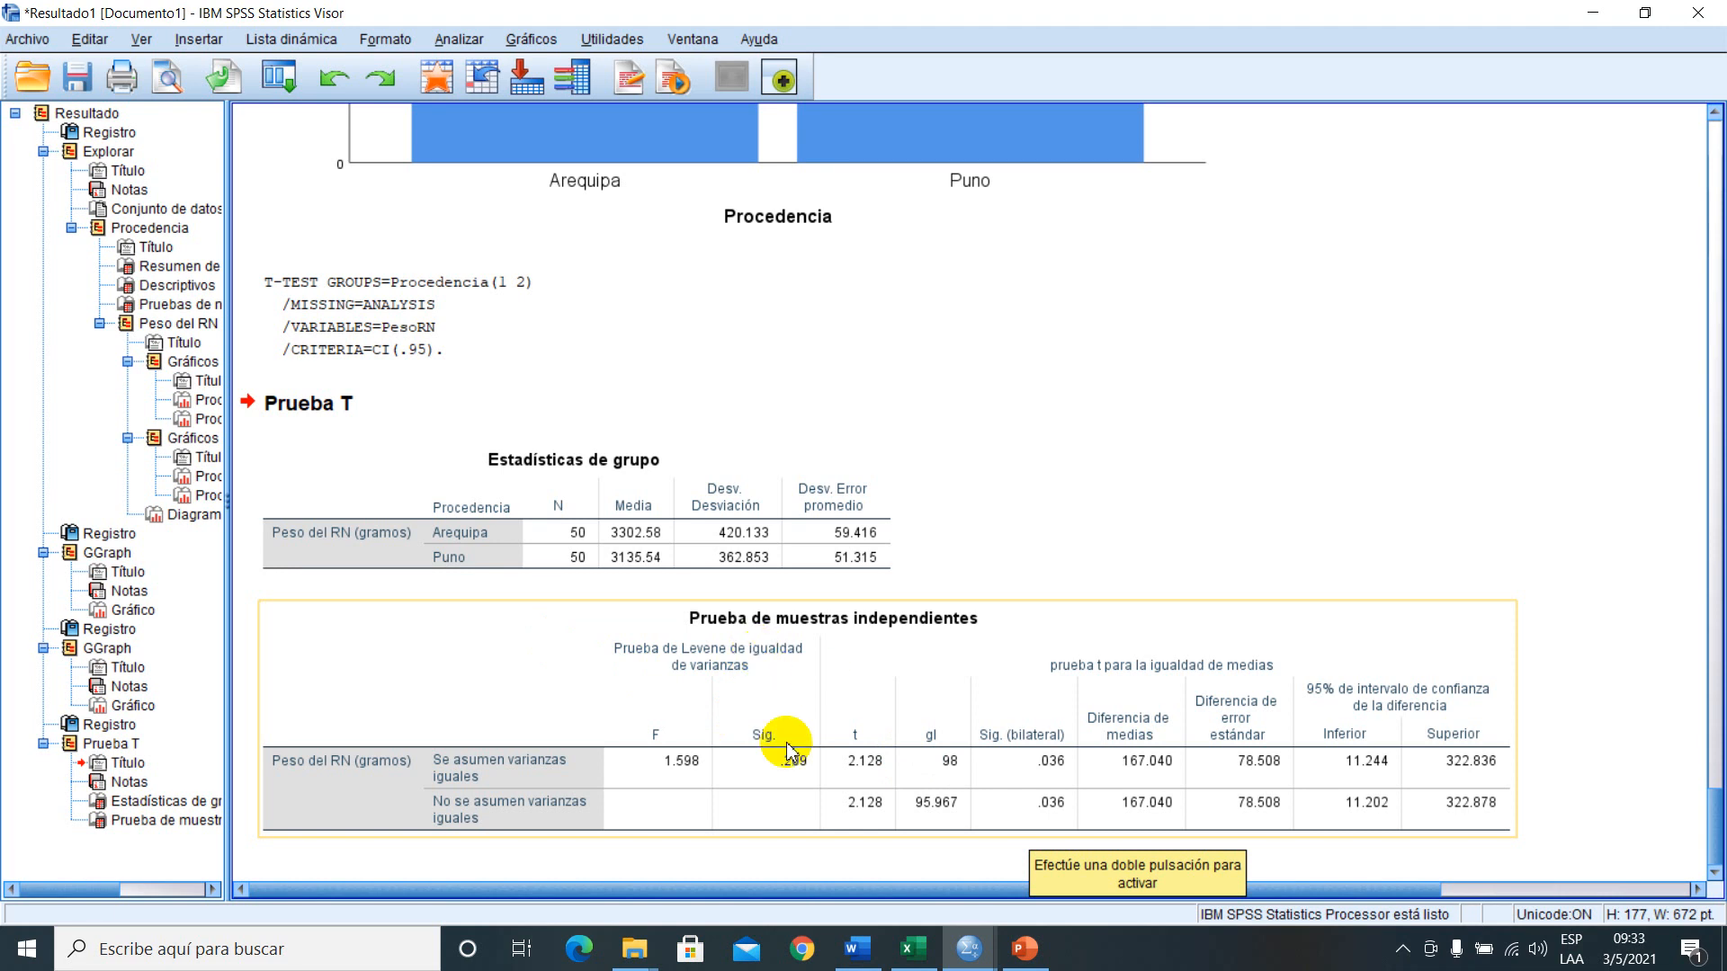
double_click(792, 764)
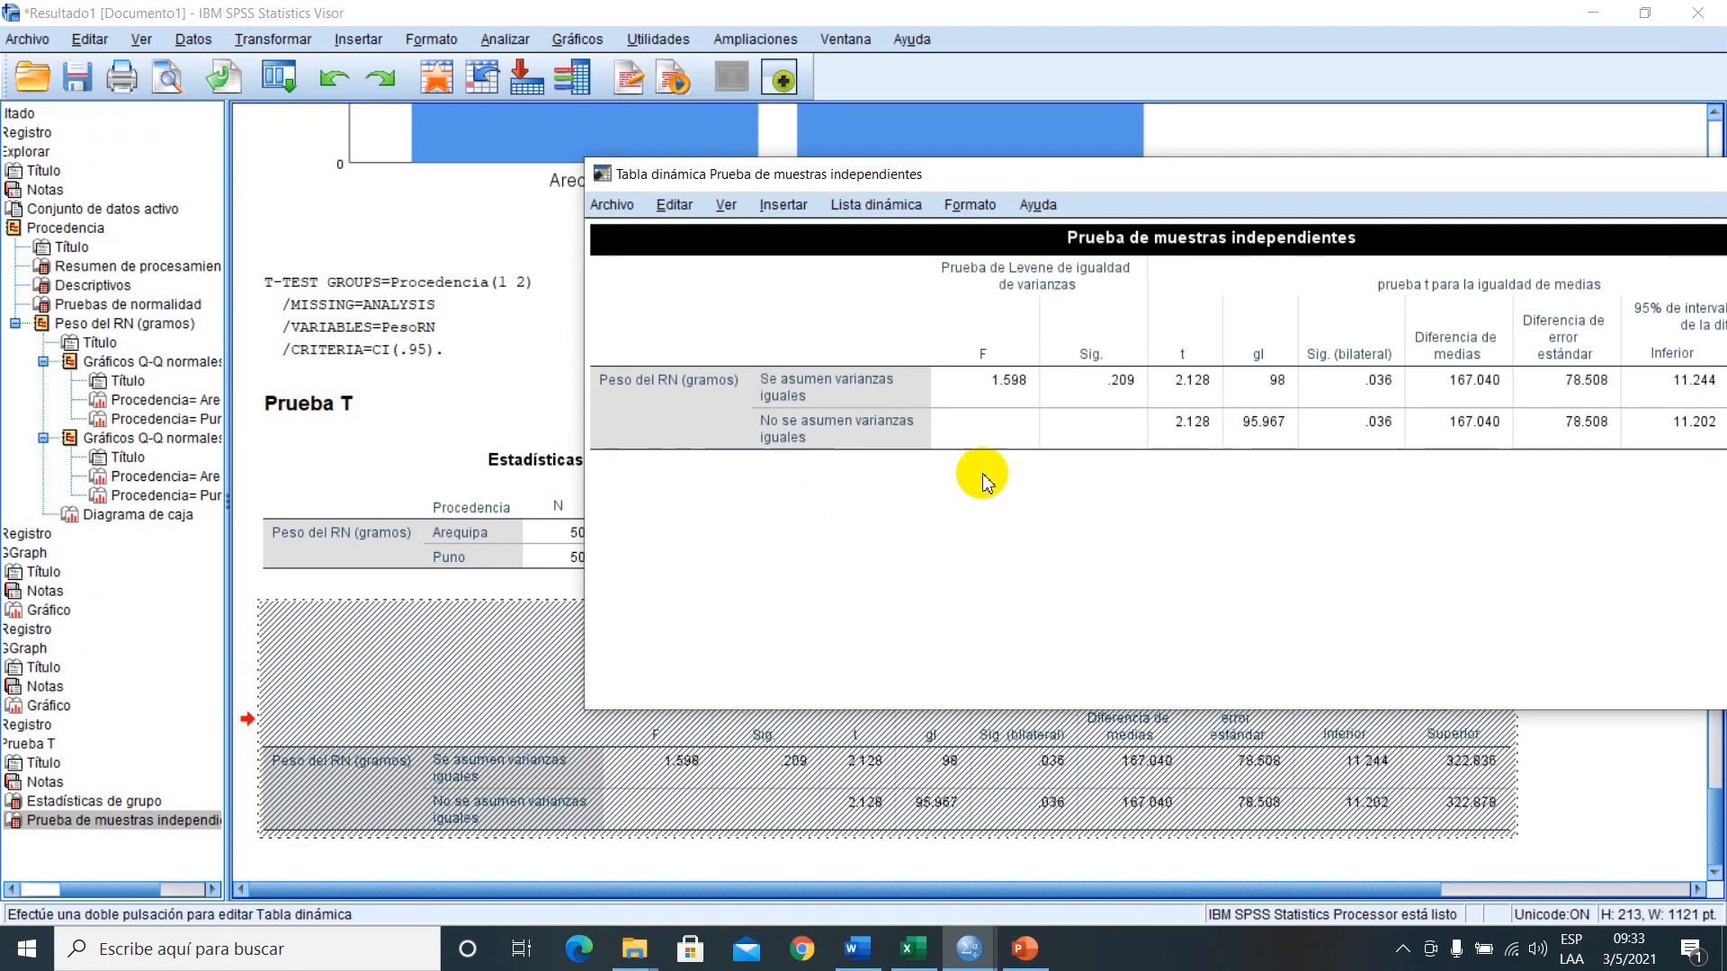
double_click(1126, 382)
key(ctrl+c)
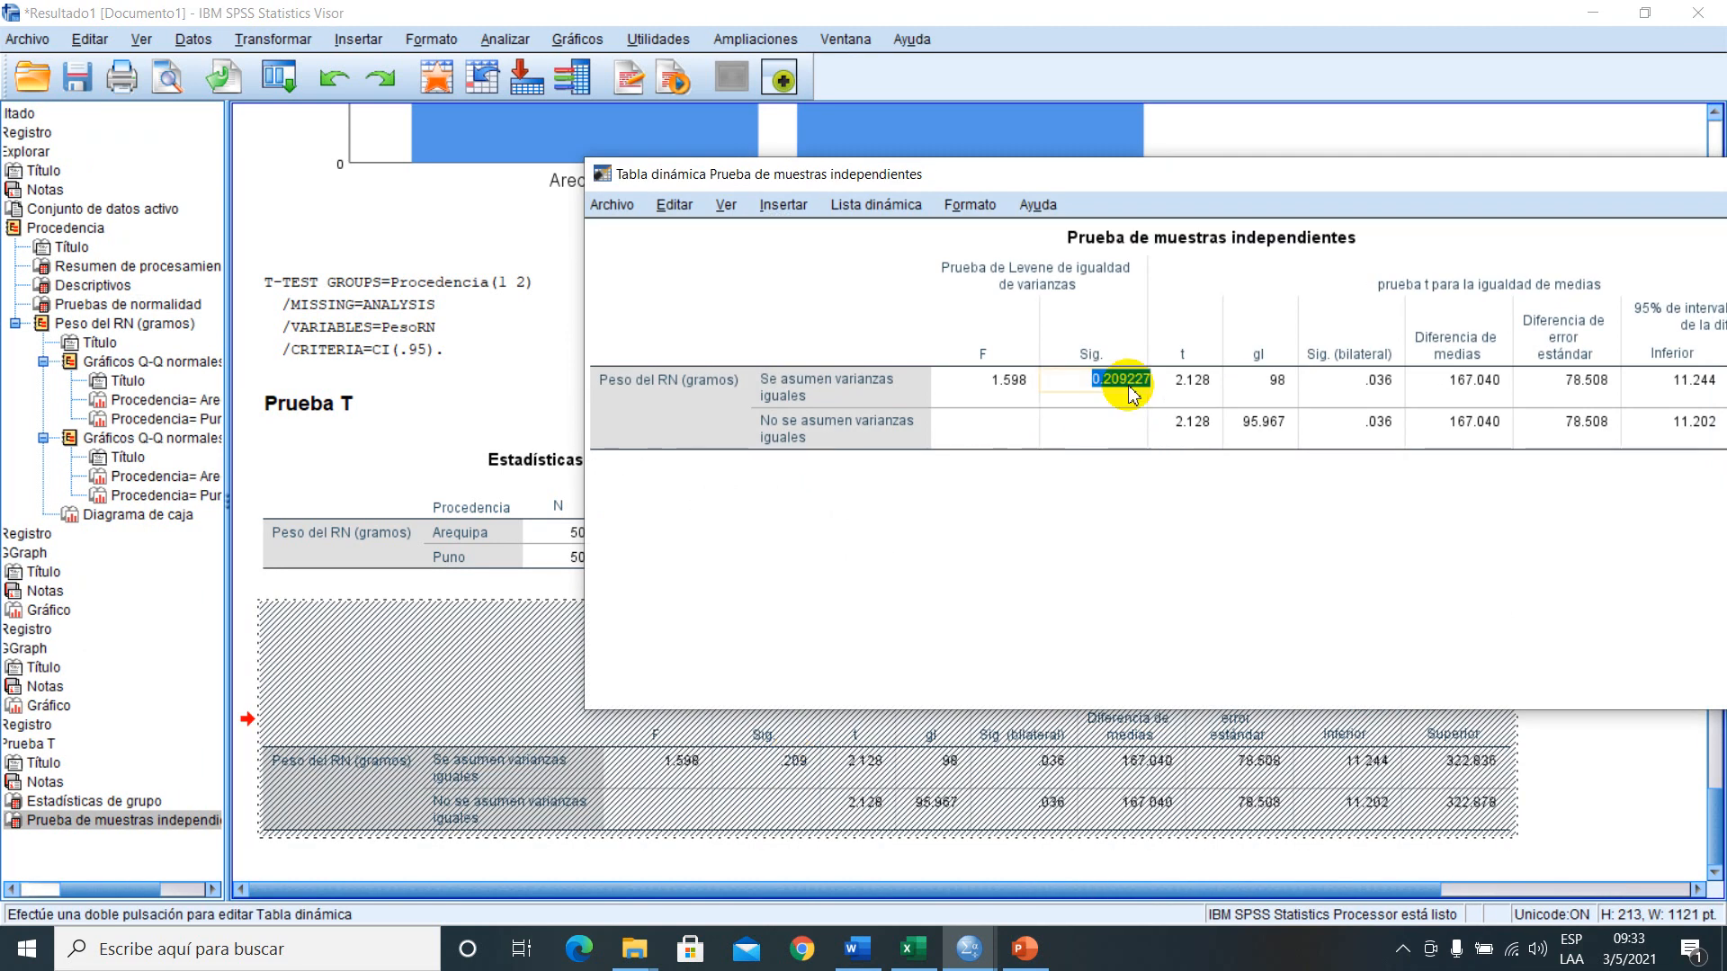
- Switch to the Word report and paste the Levene test p-value 0.209227 on section 5's "Valor de P=" line
click(857, 949)
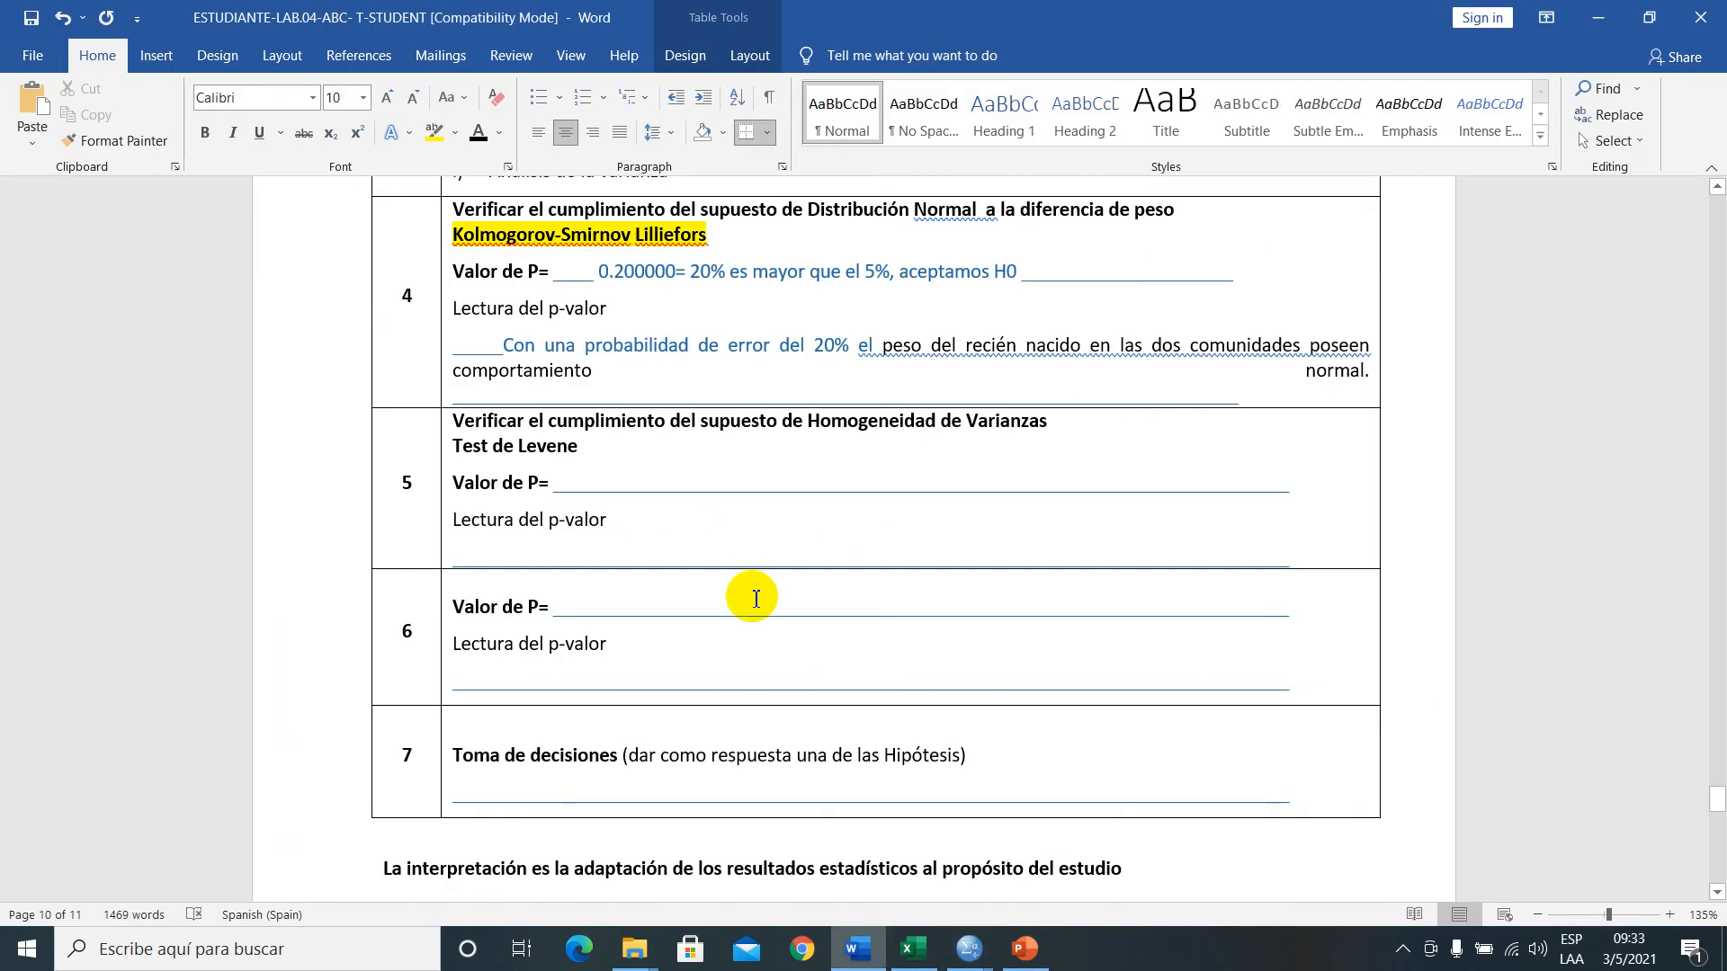
click(581, 619)
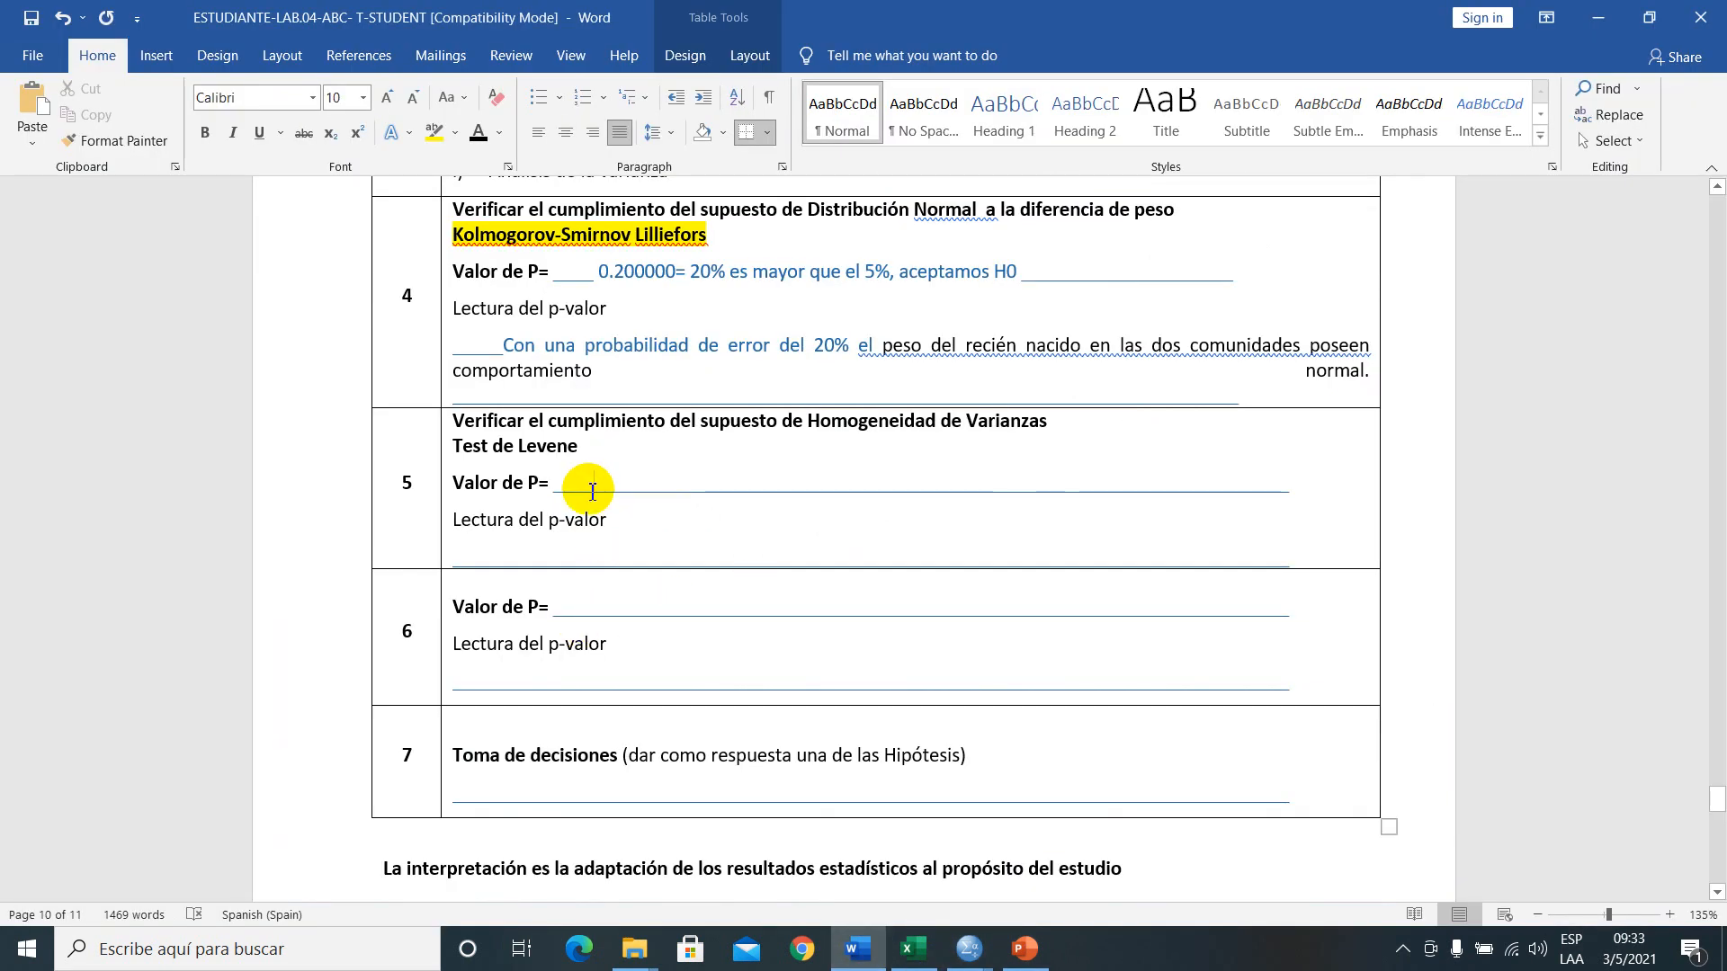
click(593, 491)
key(ctrl+v)
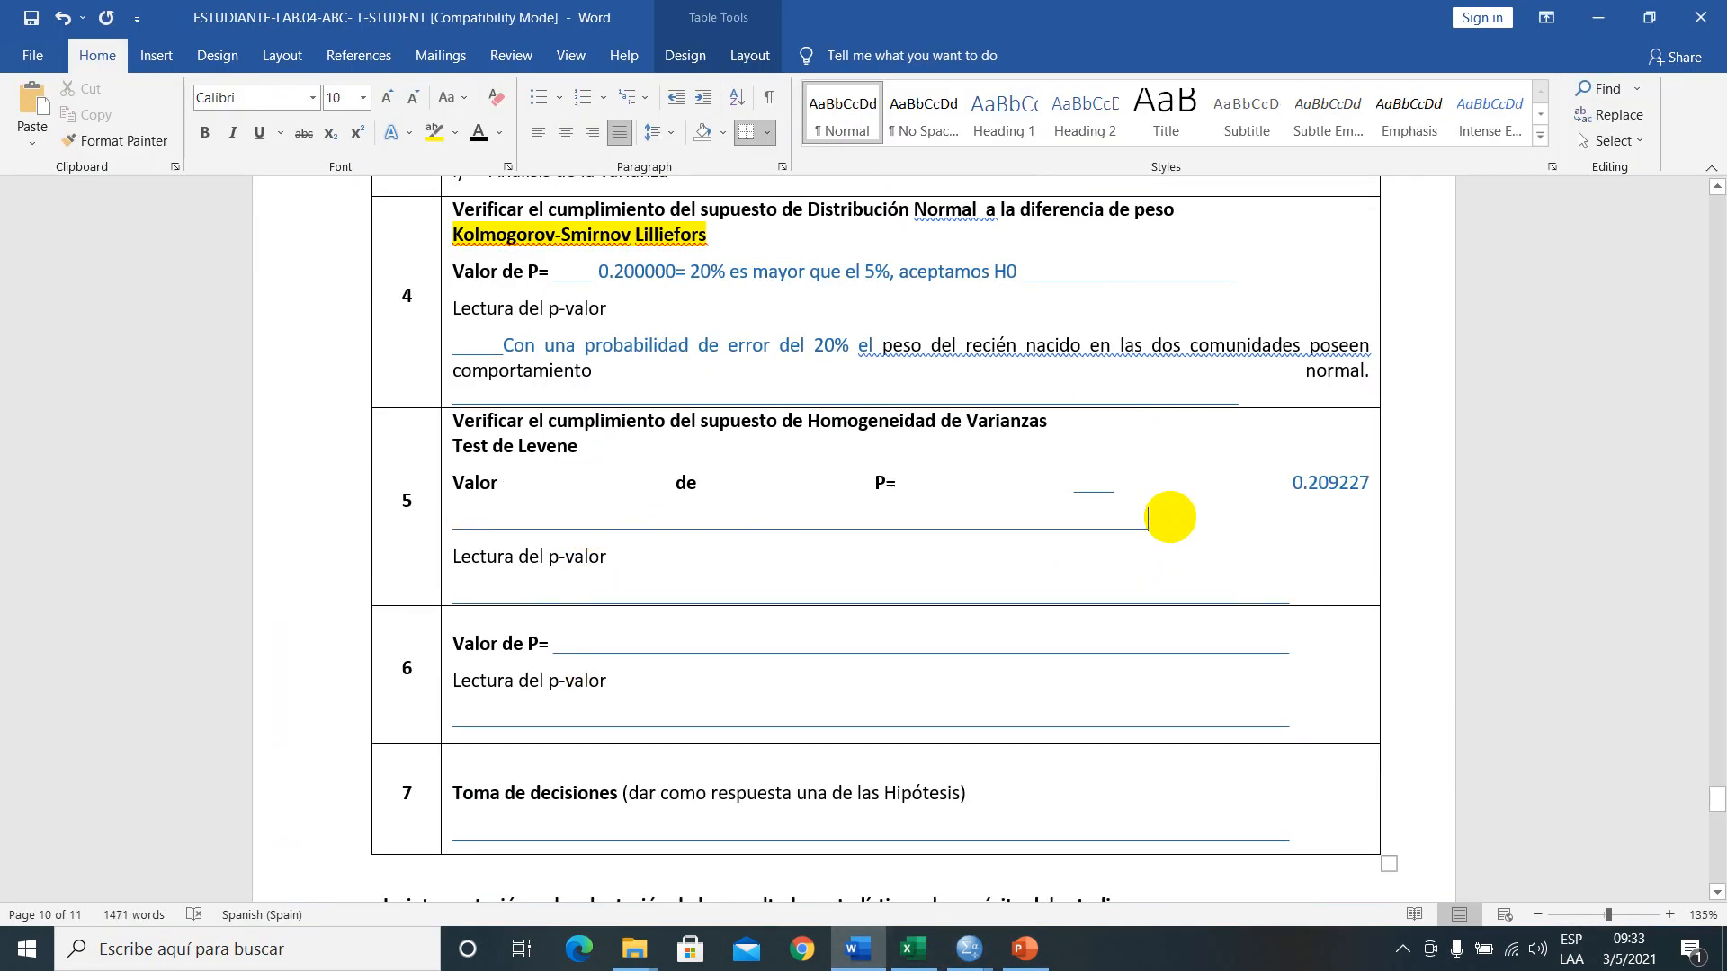
- Remove the surplus underline after the Levene p-value and complete the line with "= 20.9% es mayor que el 5%, aceptamos H0"
key(BackSpace)
key(BackSpace)
key(BackSpace)
key(BackSpace)
key(BackSpace)
key(BackSpace)
key(BackSpace)
key(BackSpace)
key(BackSpace)
key(BackSpace)
key(BackSpace)
key(BackSpace)
key(BackSpace)
key(BackSpace)
key(BackSpace)
key(BackSpace)
key(BackSpace)
key(BackSpace)
key(BackSpace)
key(BackSpace)
key(BackSpace)
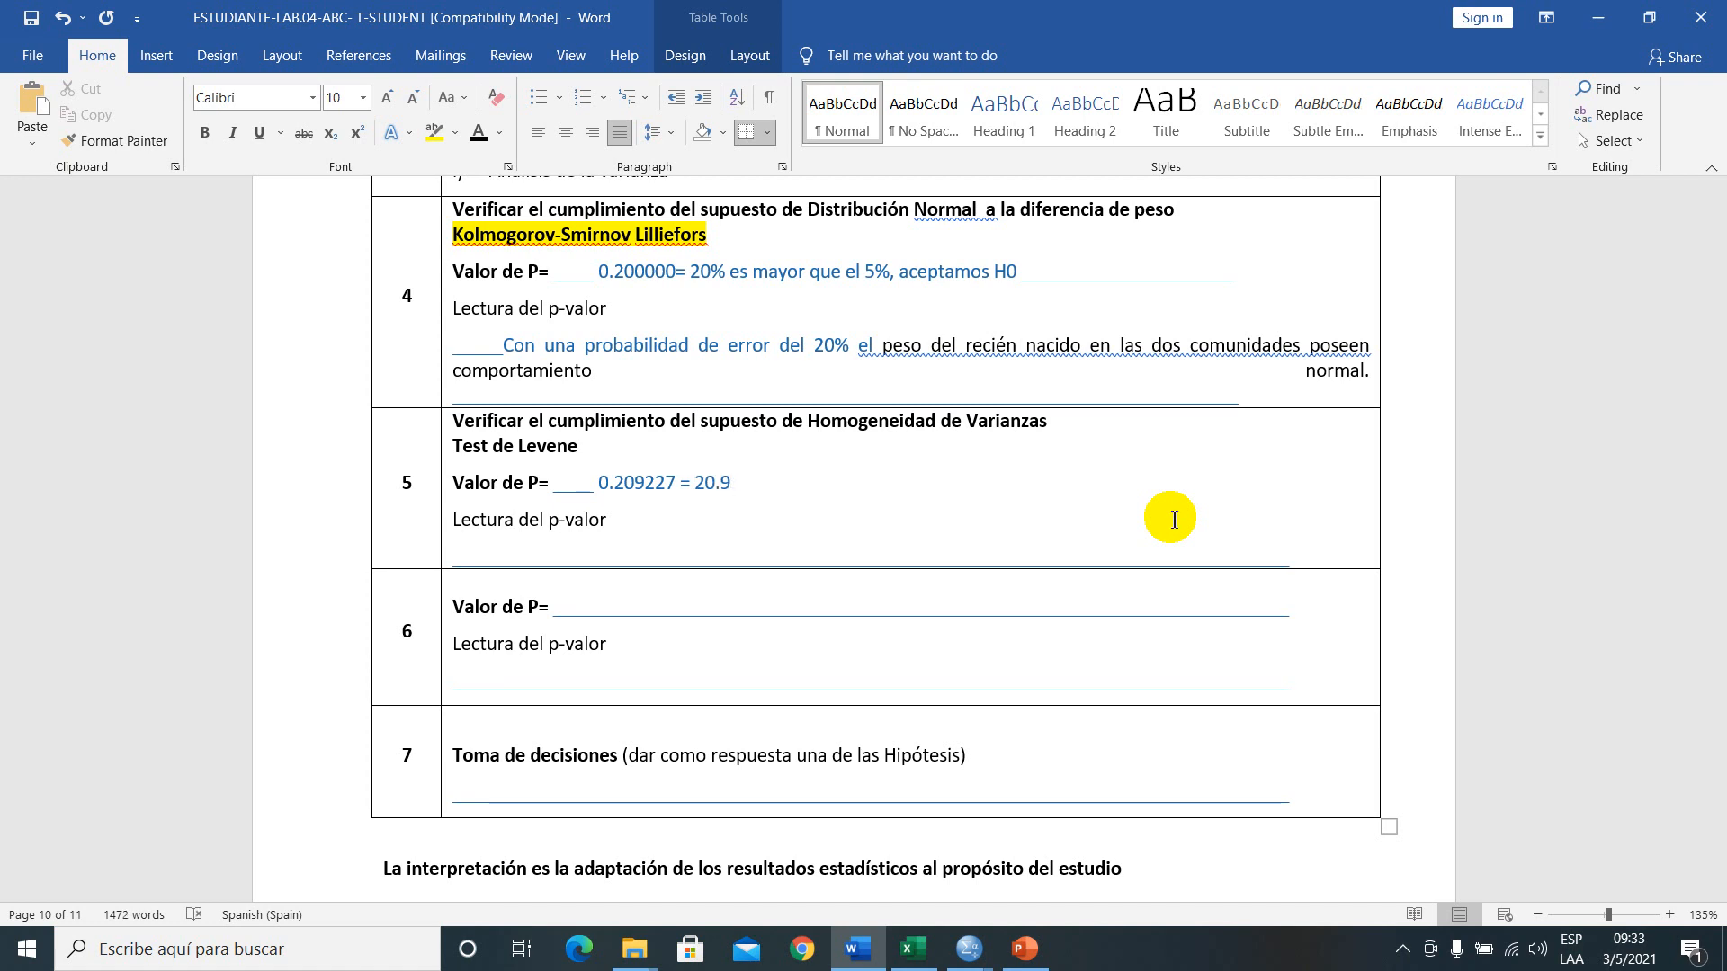
text(%)
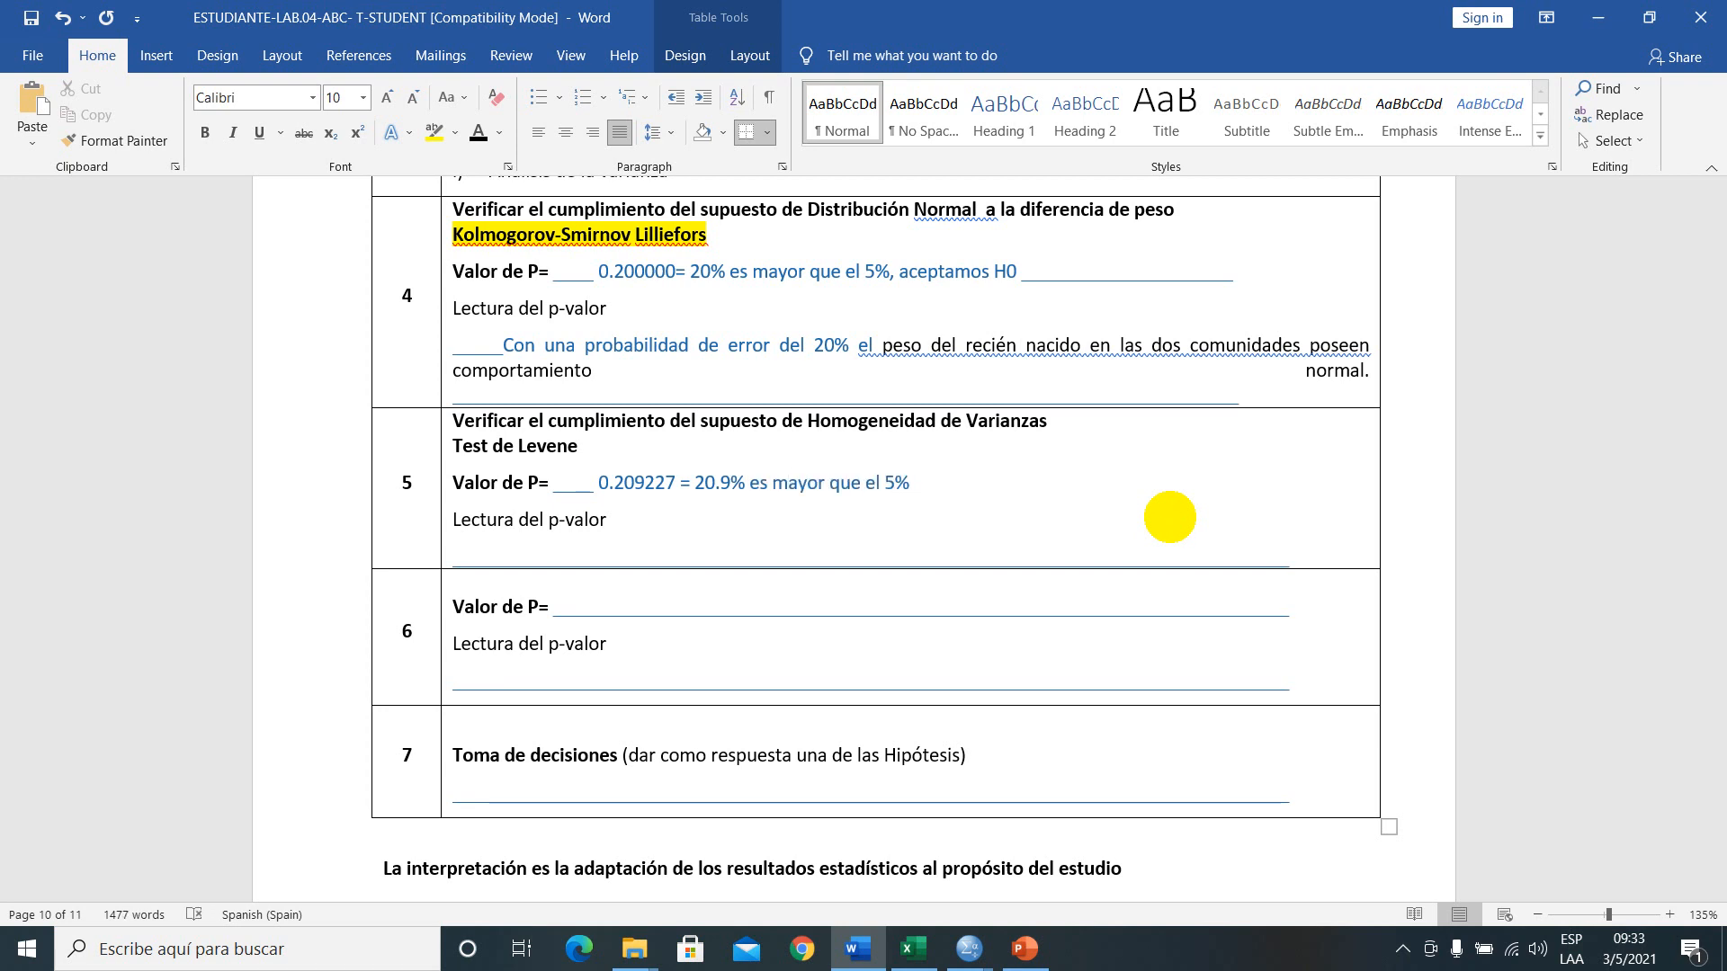
text(es mayor que el 5%, aceptamos H)
key(Caps_Lock)
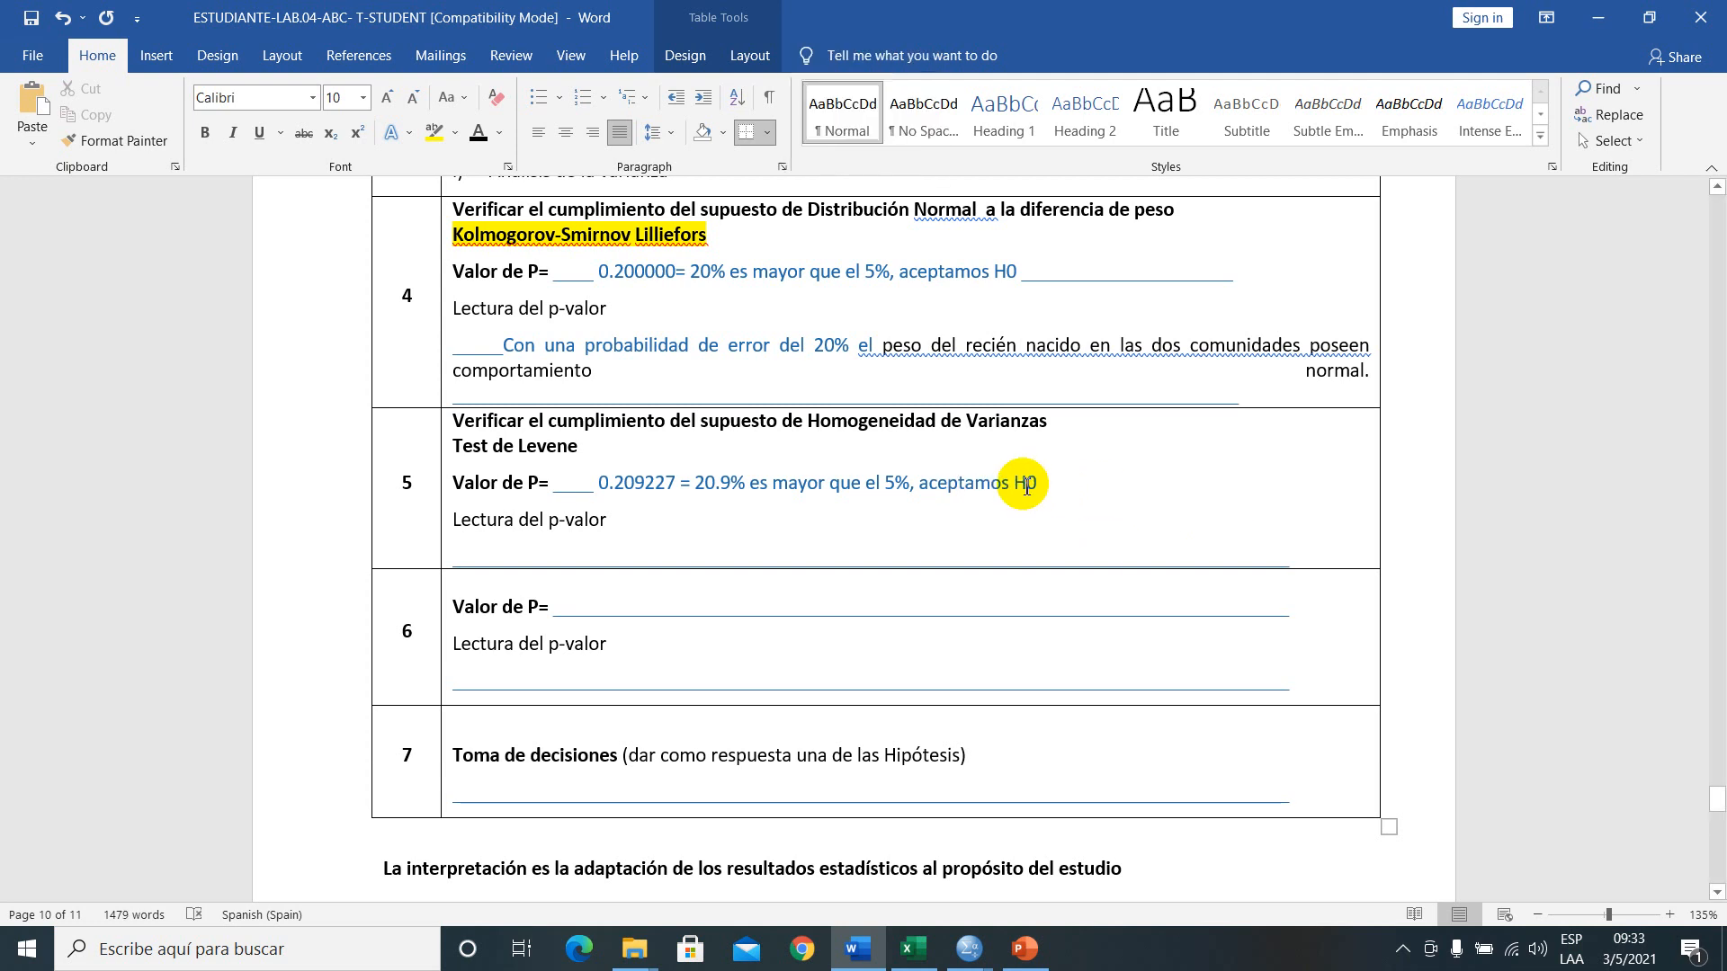
drag(1036, 483, 1017, 483)
key(Down)
- Copy the p-value reading from section 4, up to "comportamiento", onto section 5's "Lectura del p-valor" line
click(553, 556)
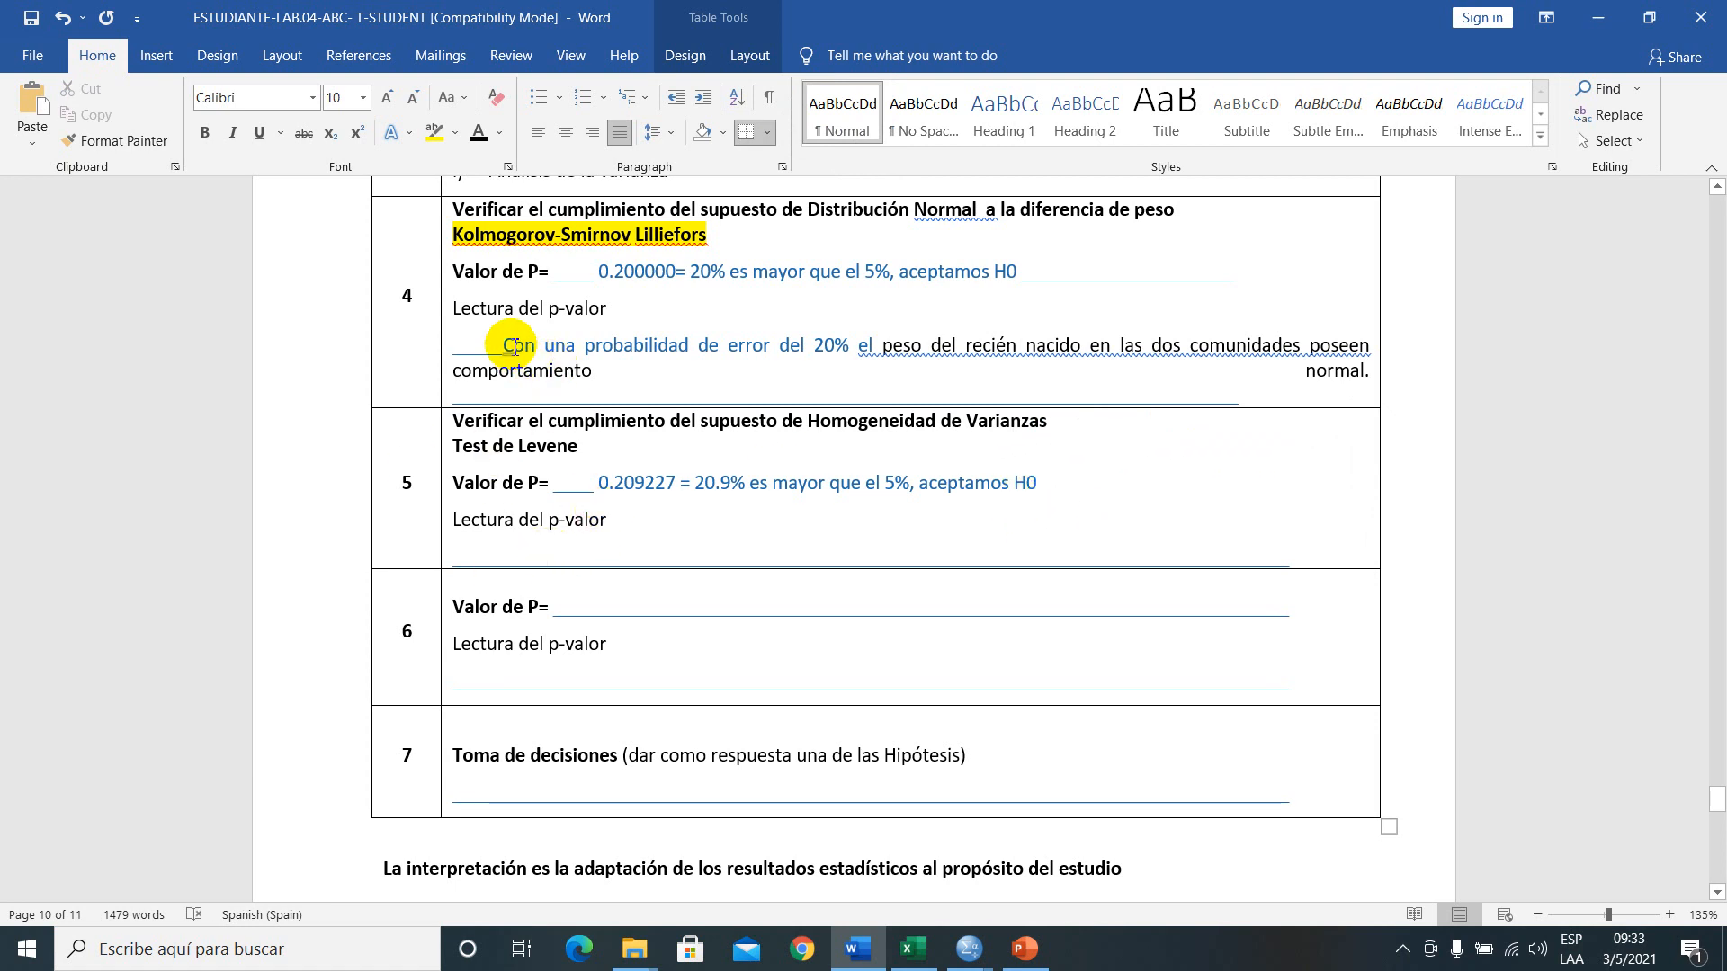
drag(503, 346, 595, 370)
key(ctrl+c)
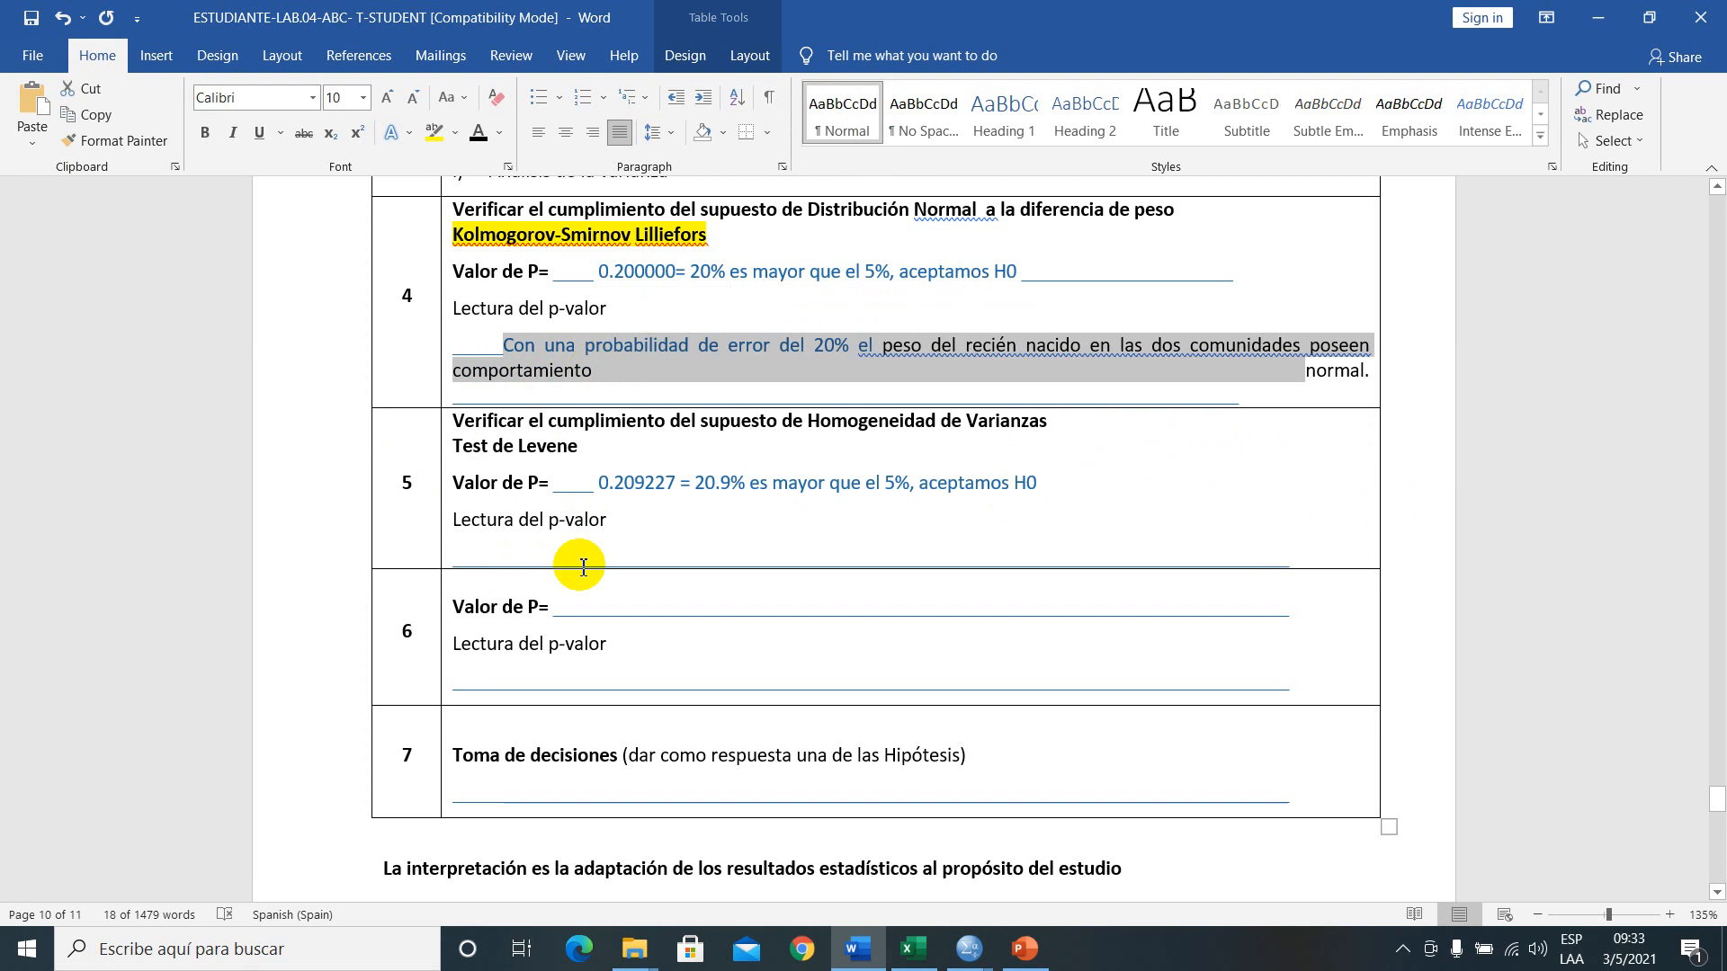
click(543, 557)
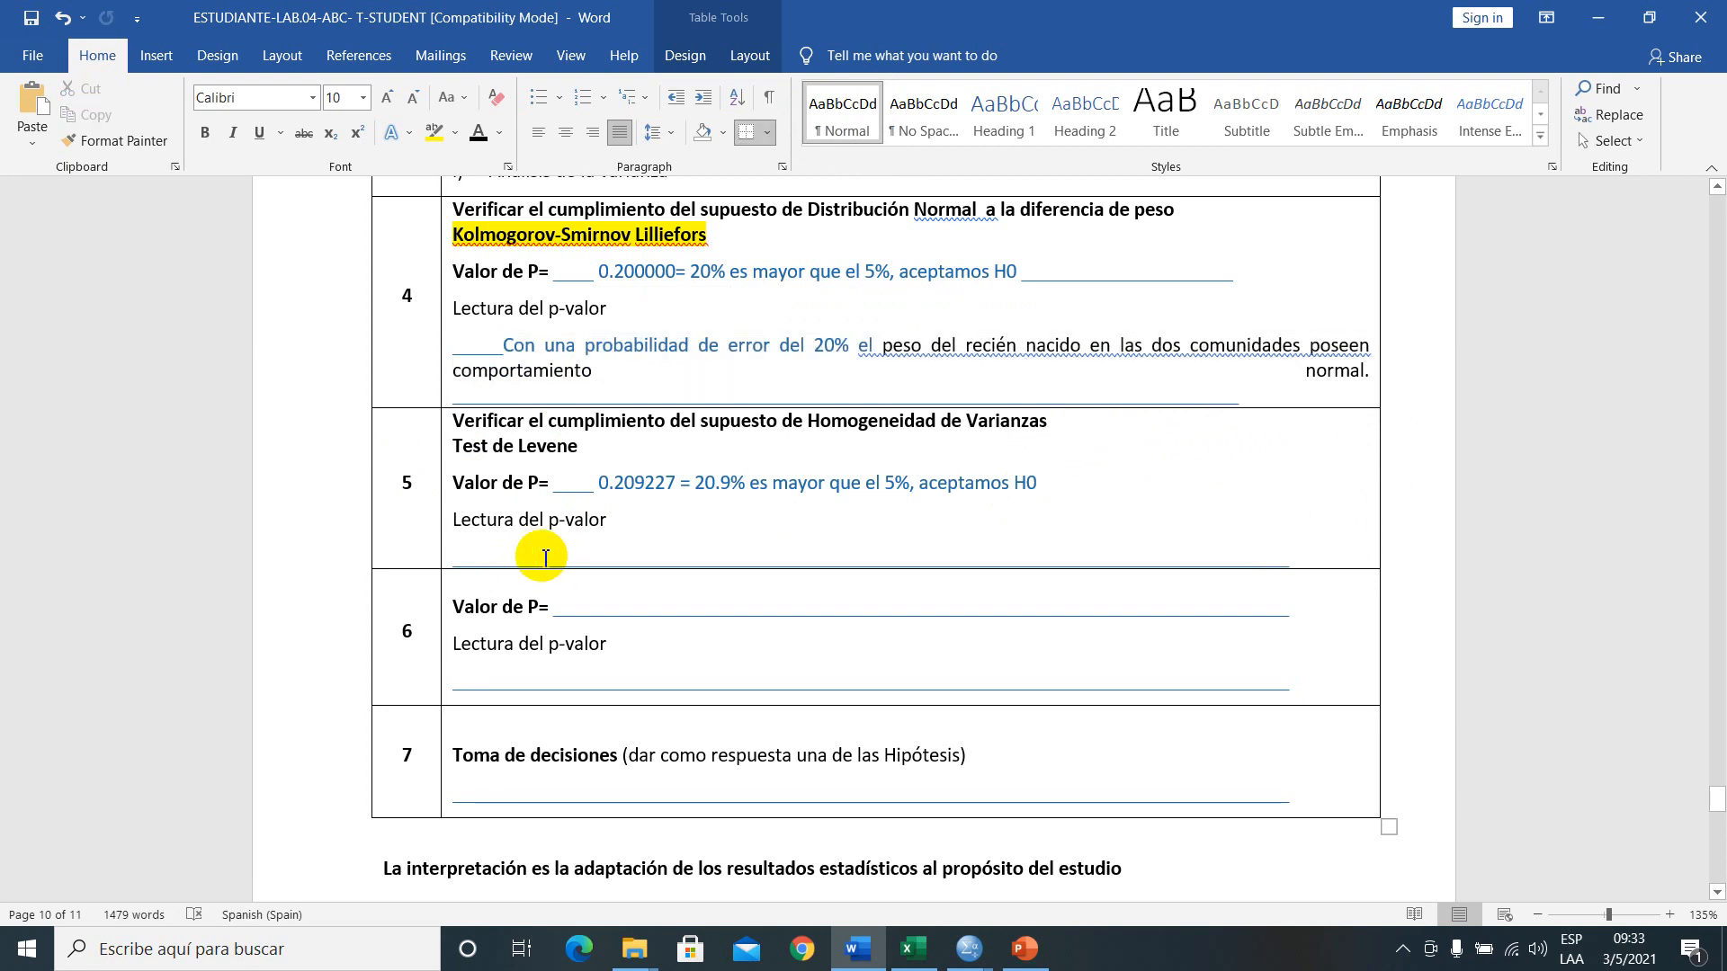
key(ctrl+v)
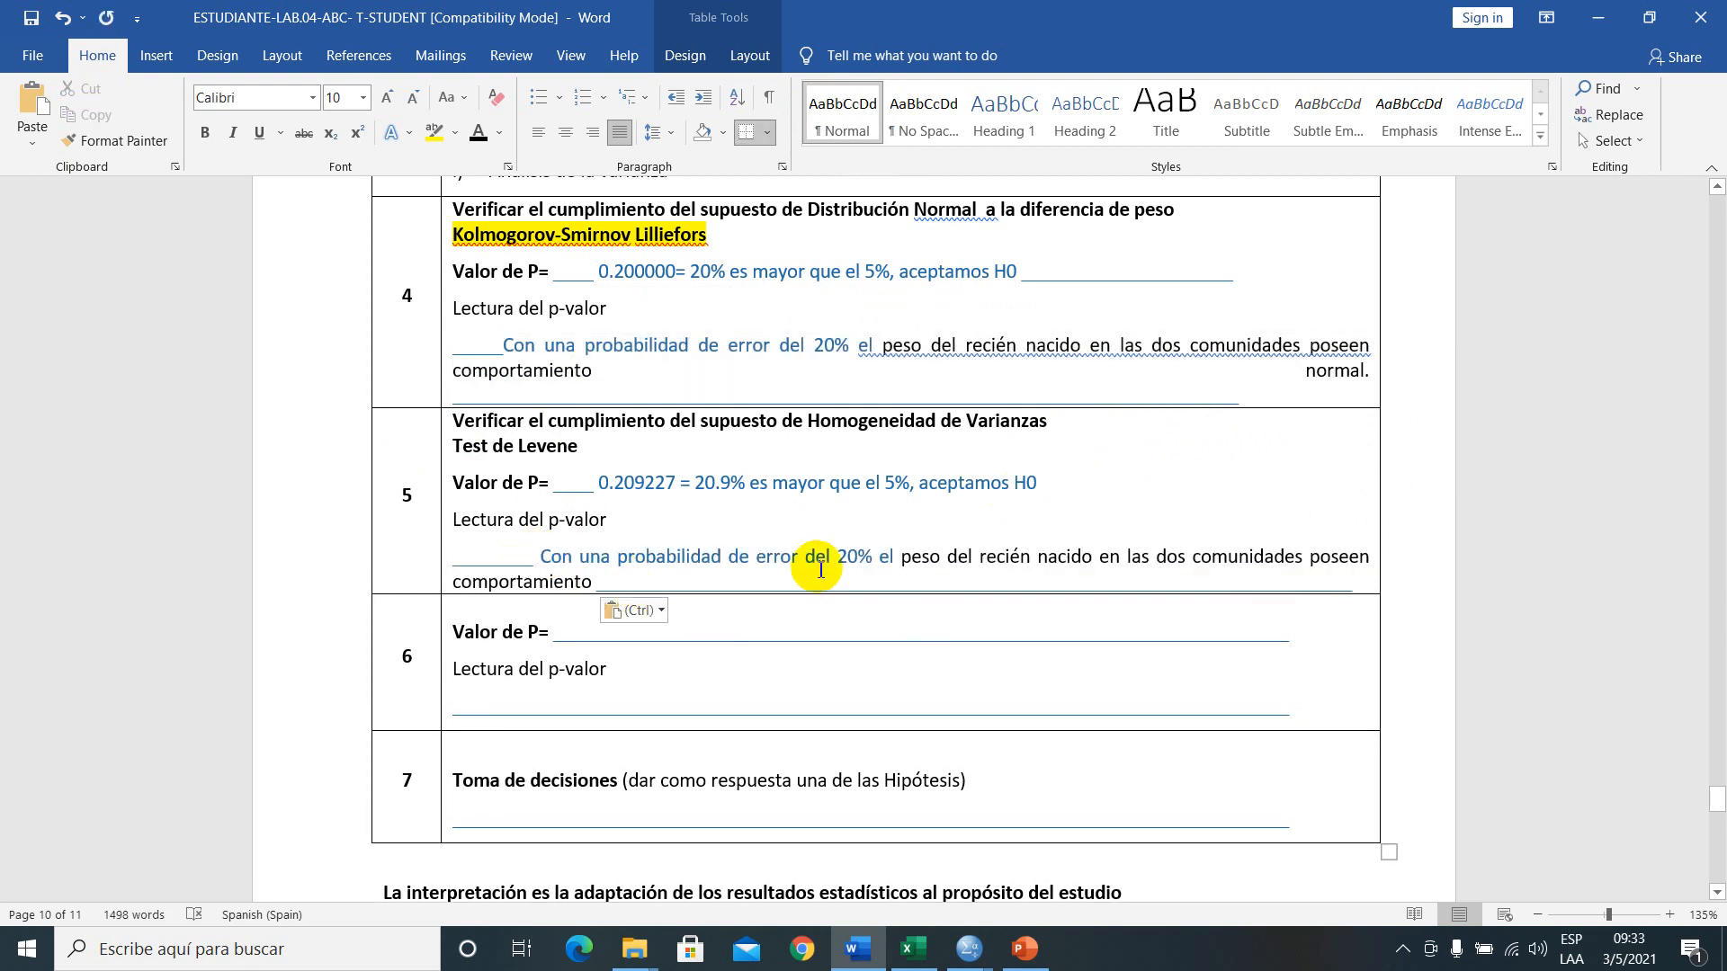
- In section 5's reading, change the error probability to 20.9% and replace "comportamiento" with "varianzas homogeneas"
click(859, 559)
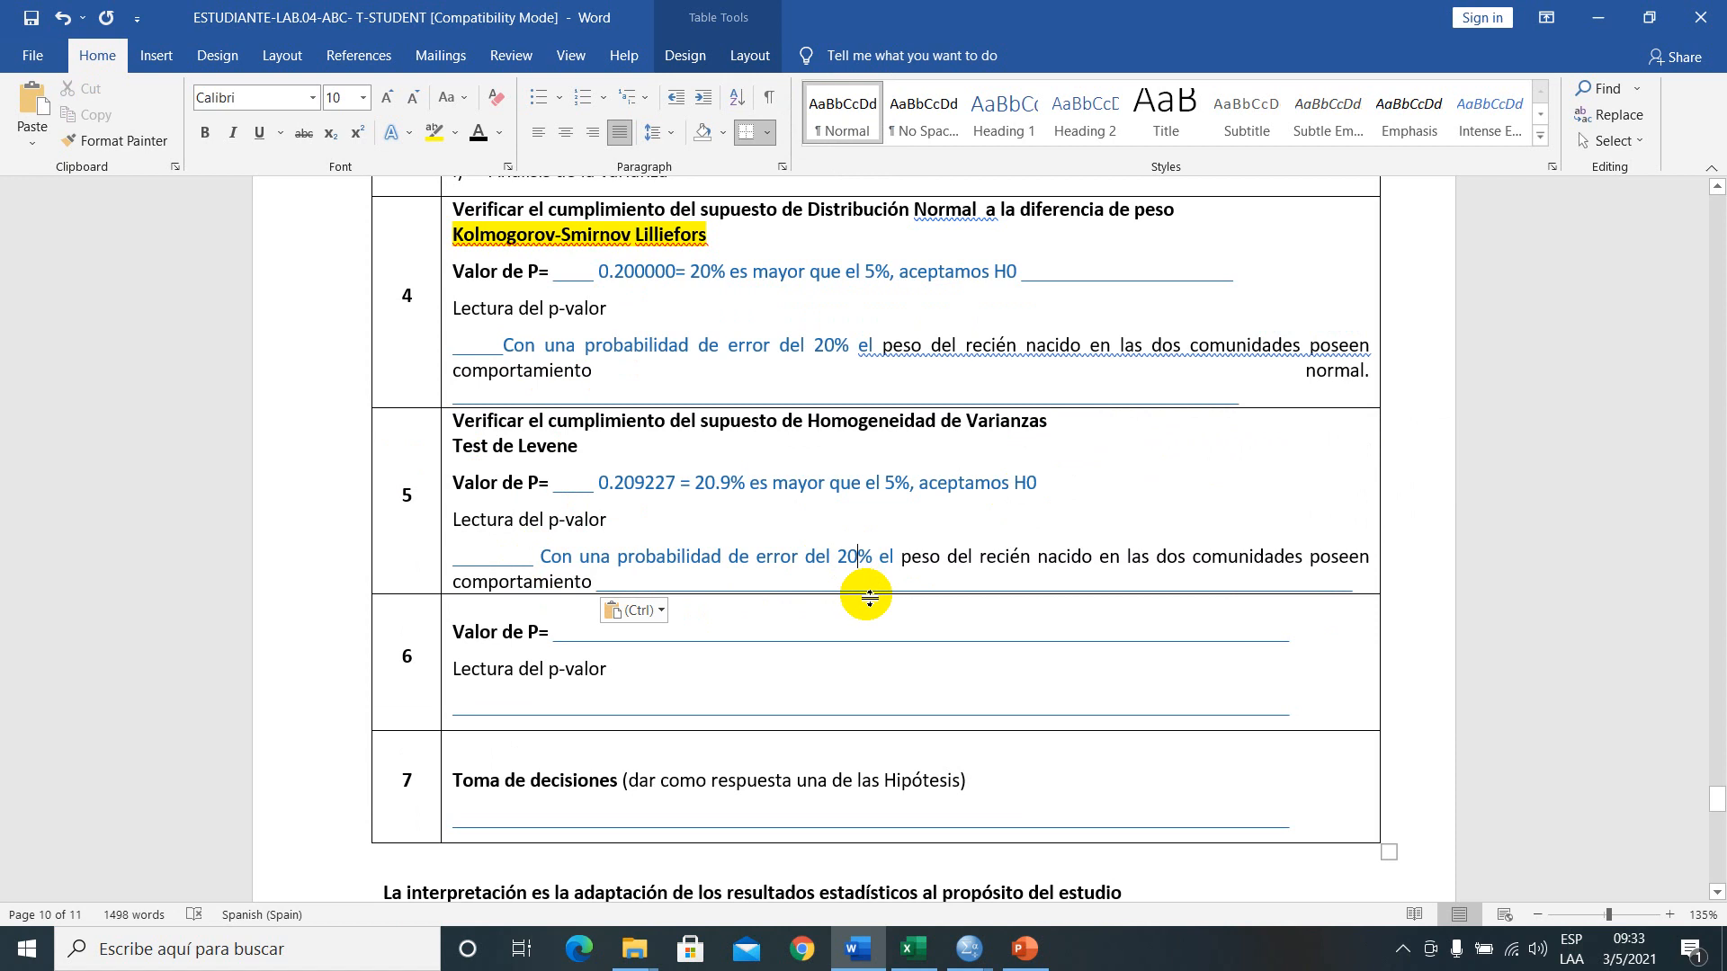
text(.9)
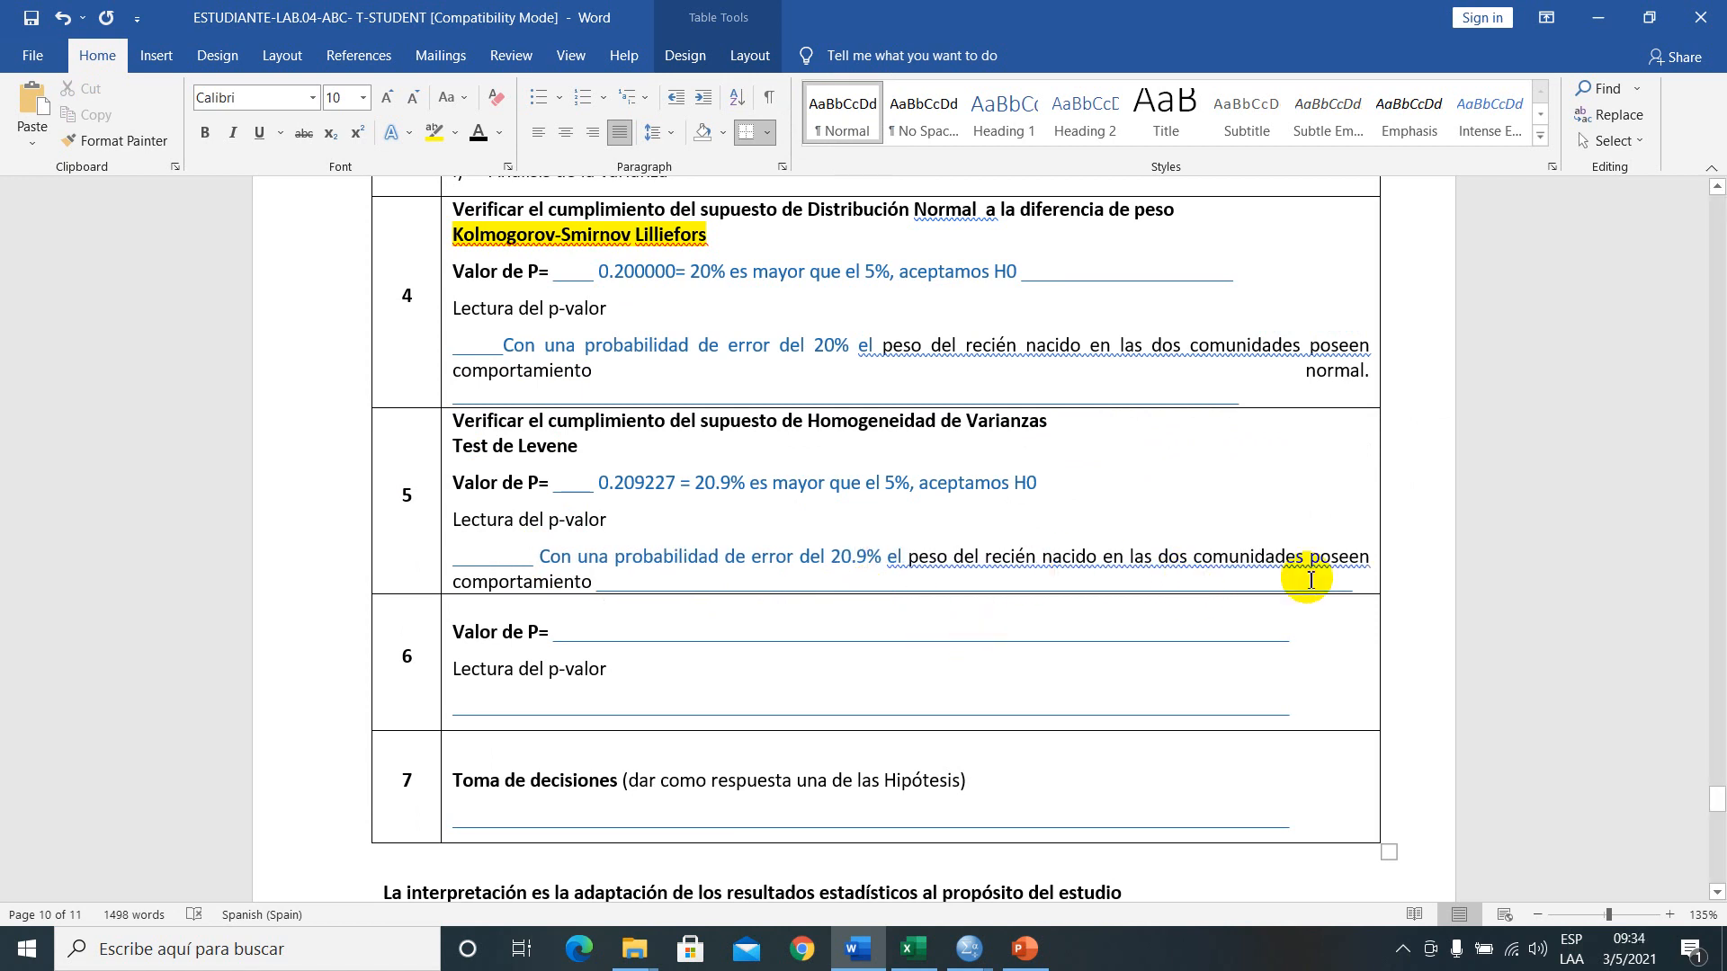
drag(594, 585, 451, 586)
text(vari)
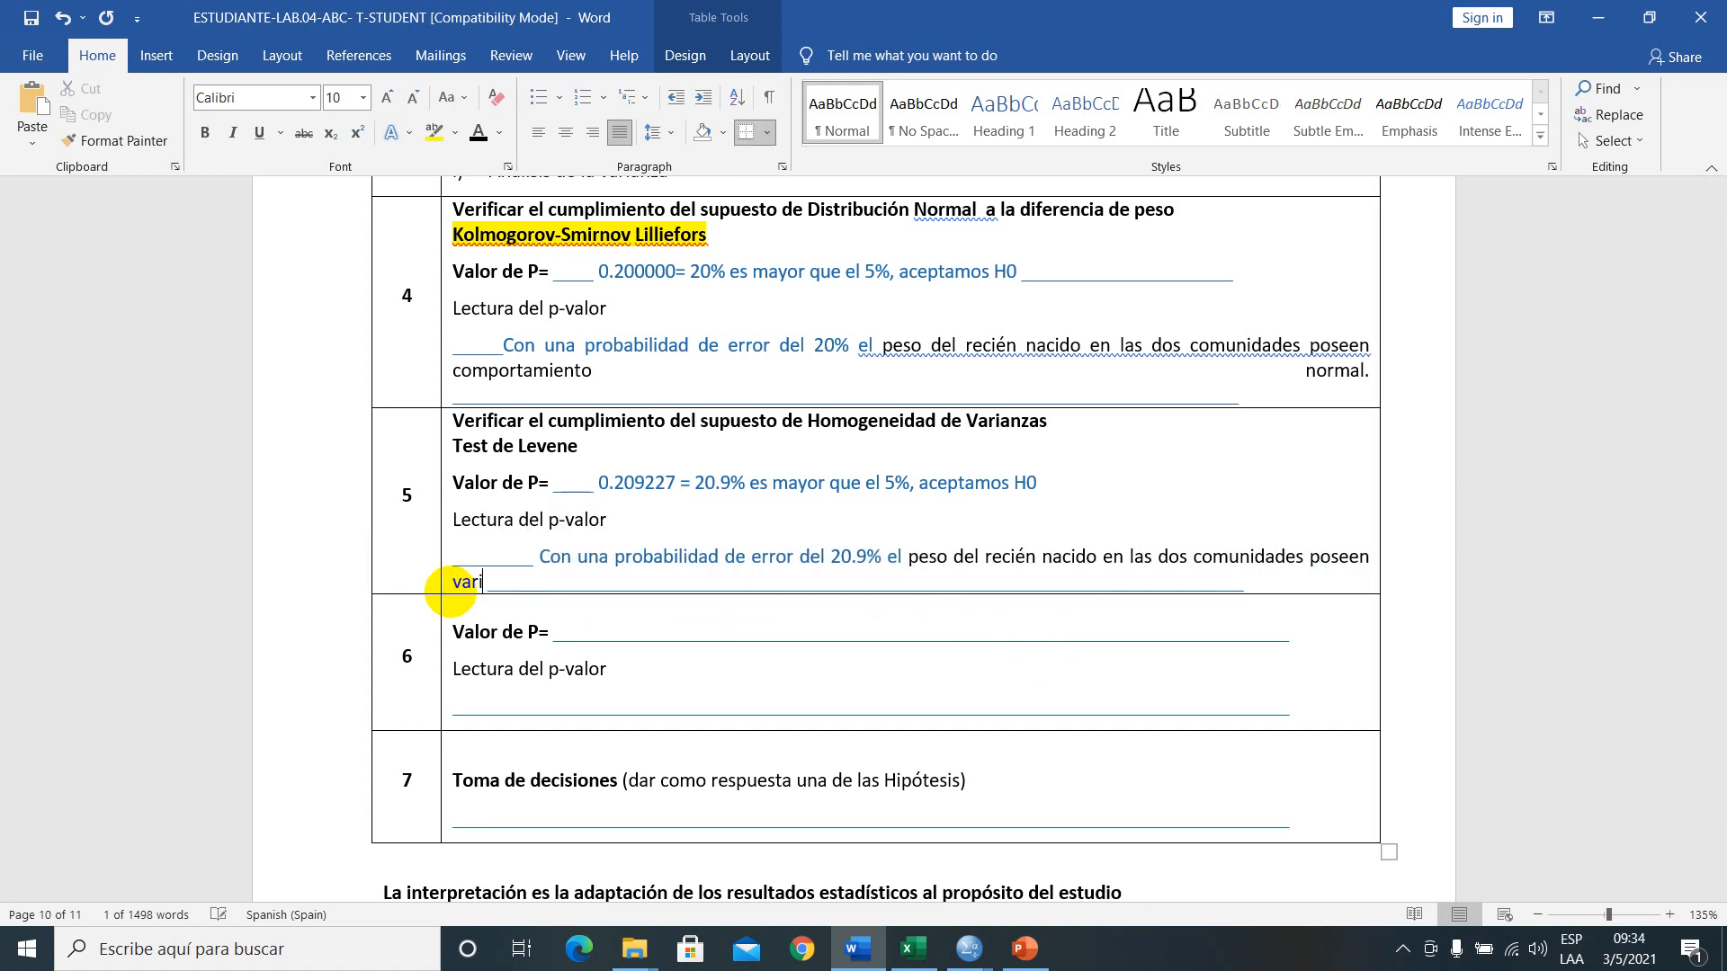
text(anzas homogene)
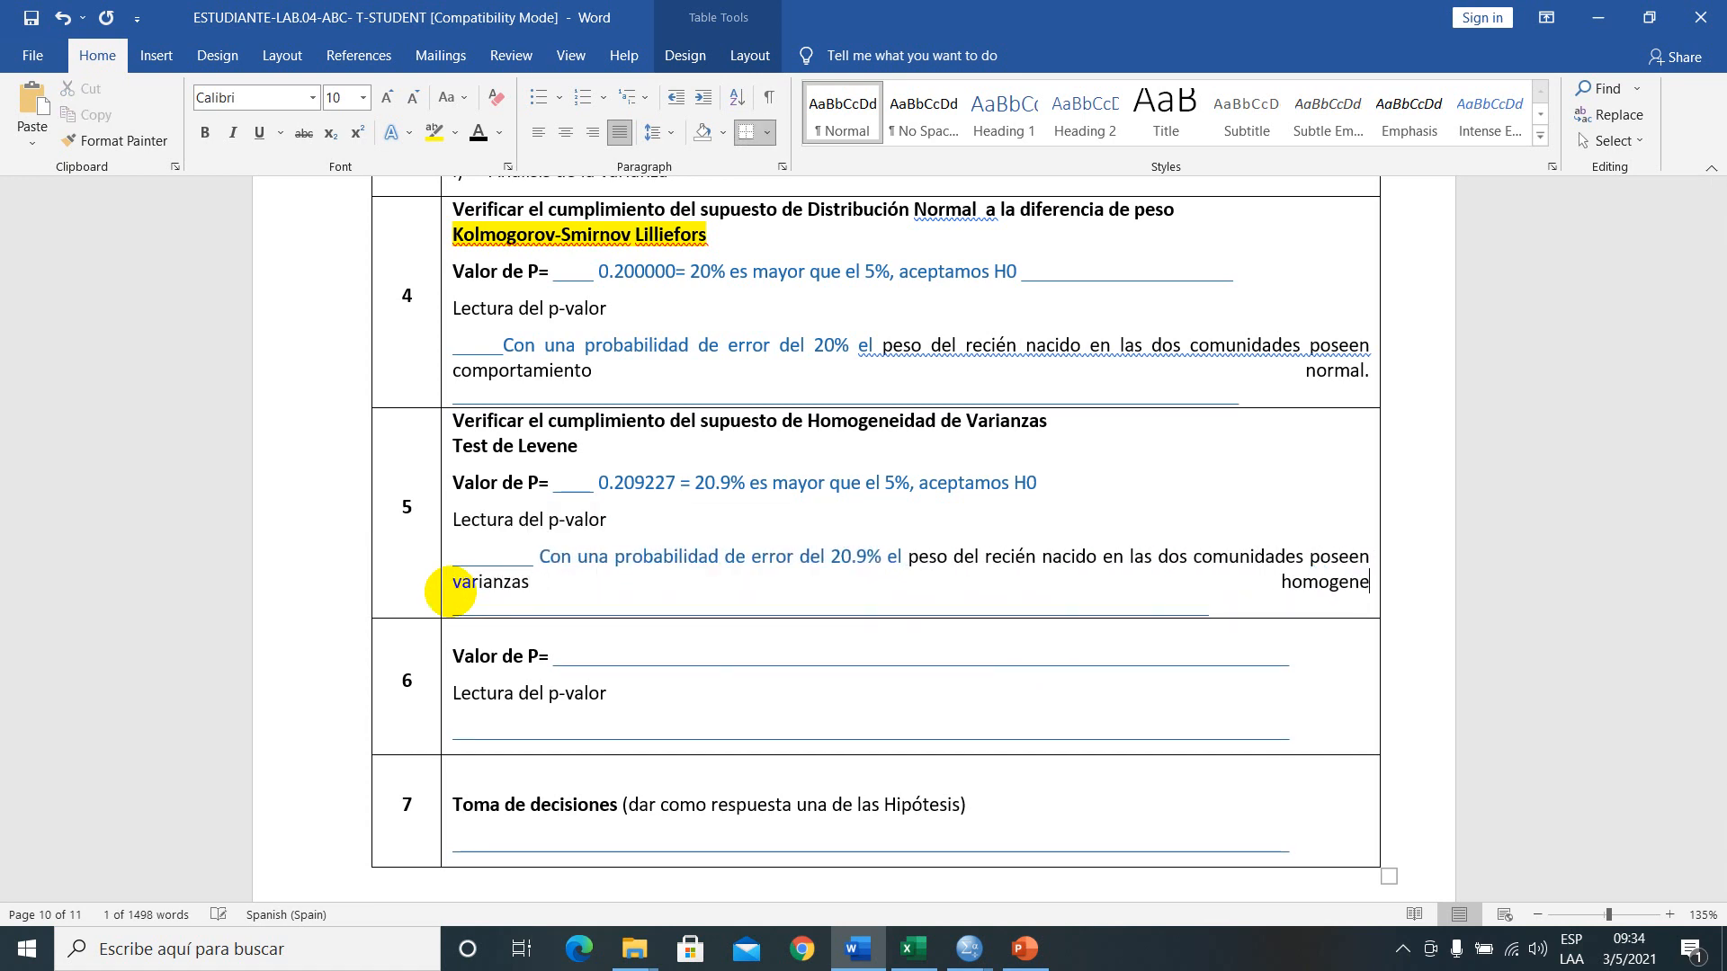
text(as)
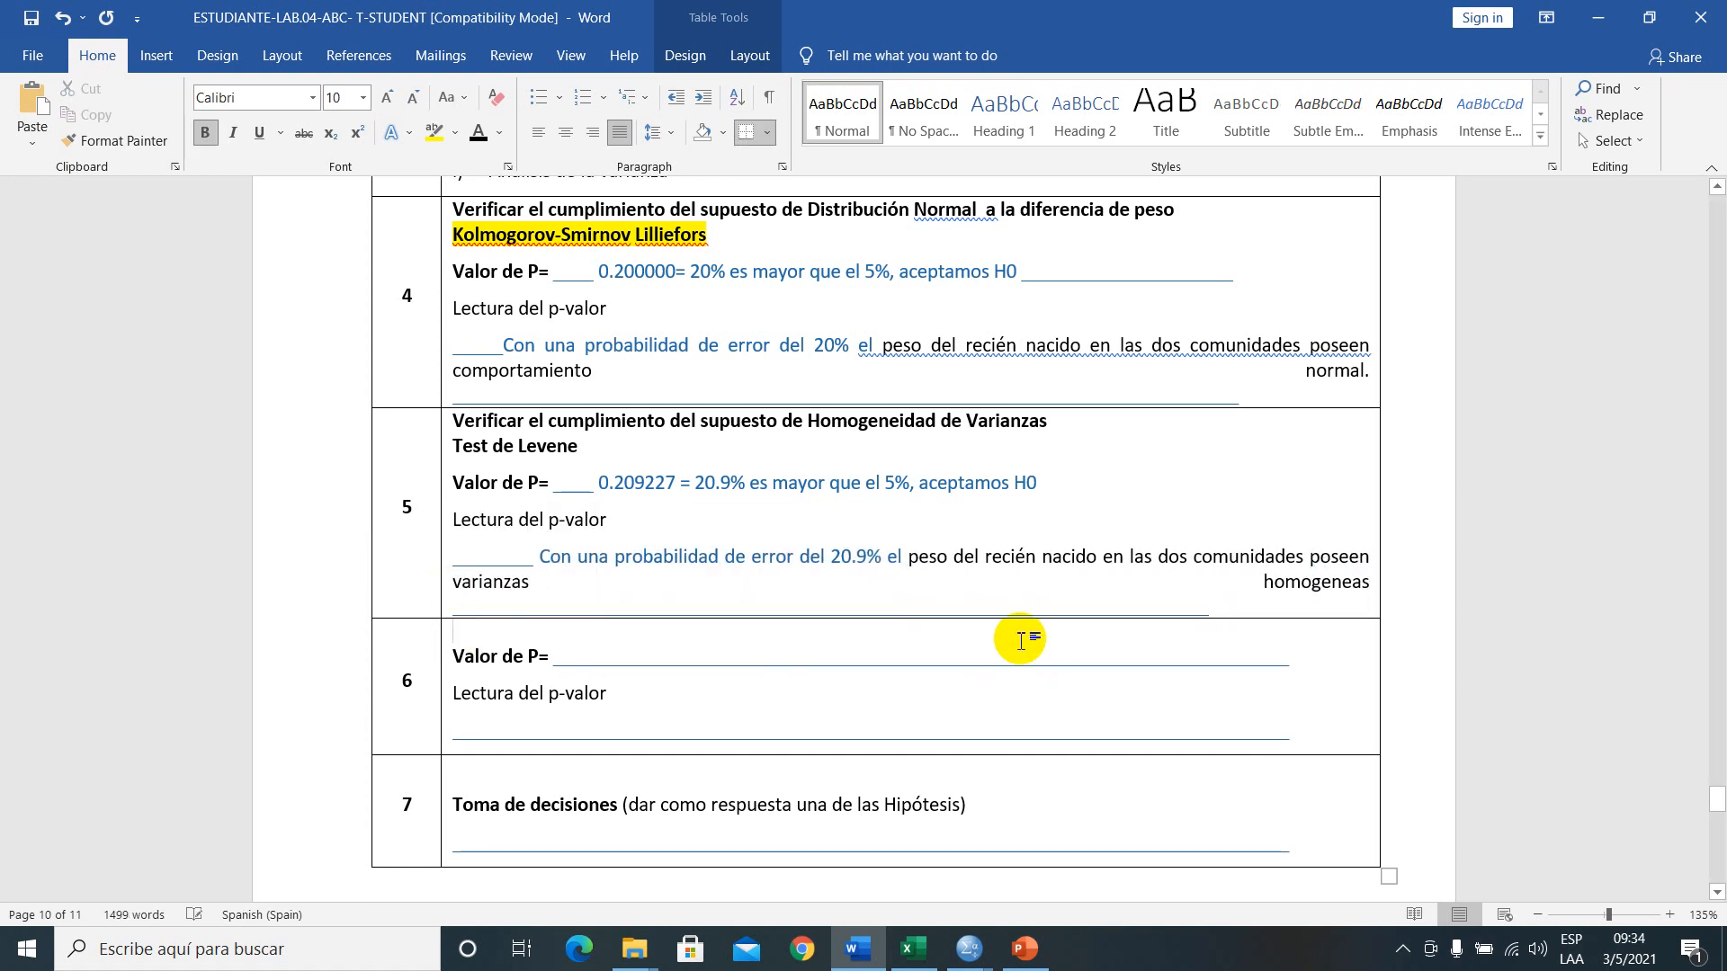
- Trim the surplus underline after section 5's reading and correct the spelling of its last word to "homogéneas"
click(1243, 607)
key(BackSpace)
key(BackSpace)
key(BackSpace)
key(BackSpace)
key(BackSpace)
key(BackSpace)
key(BackSpace)
key(BackSpace)
key(BackSpace)
key(BackSpace)
key(BackSpace)
key(BackSpace)
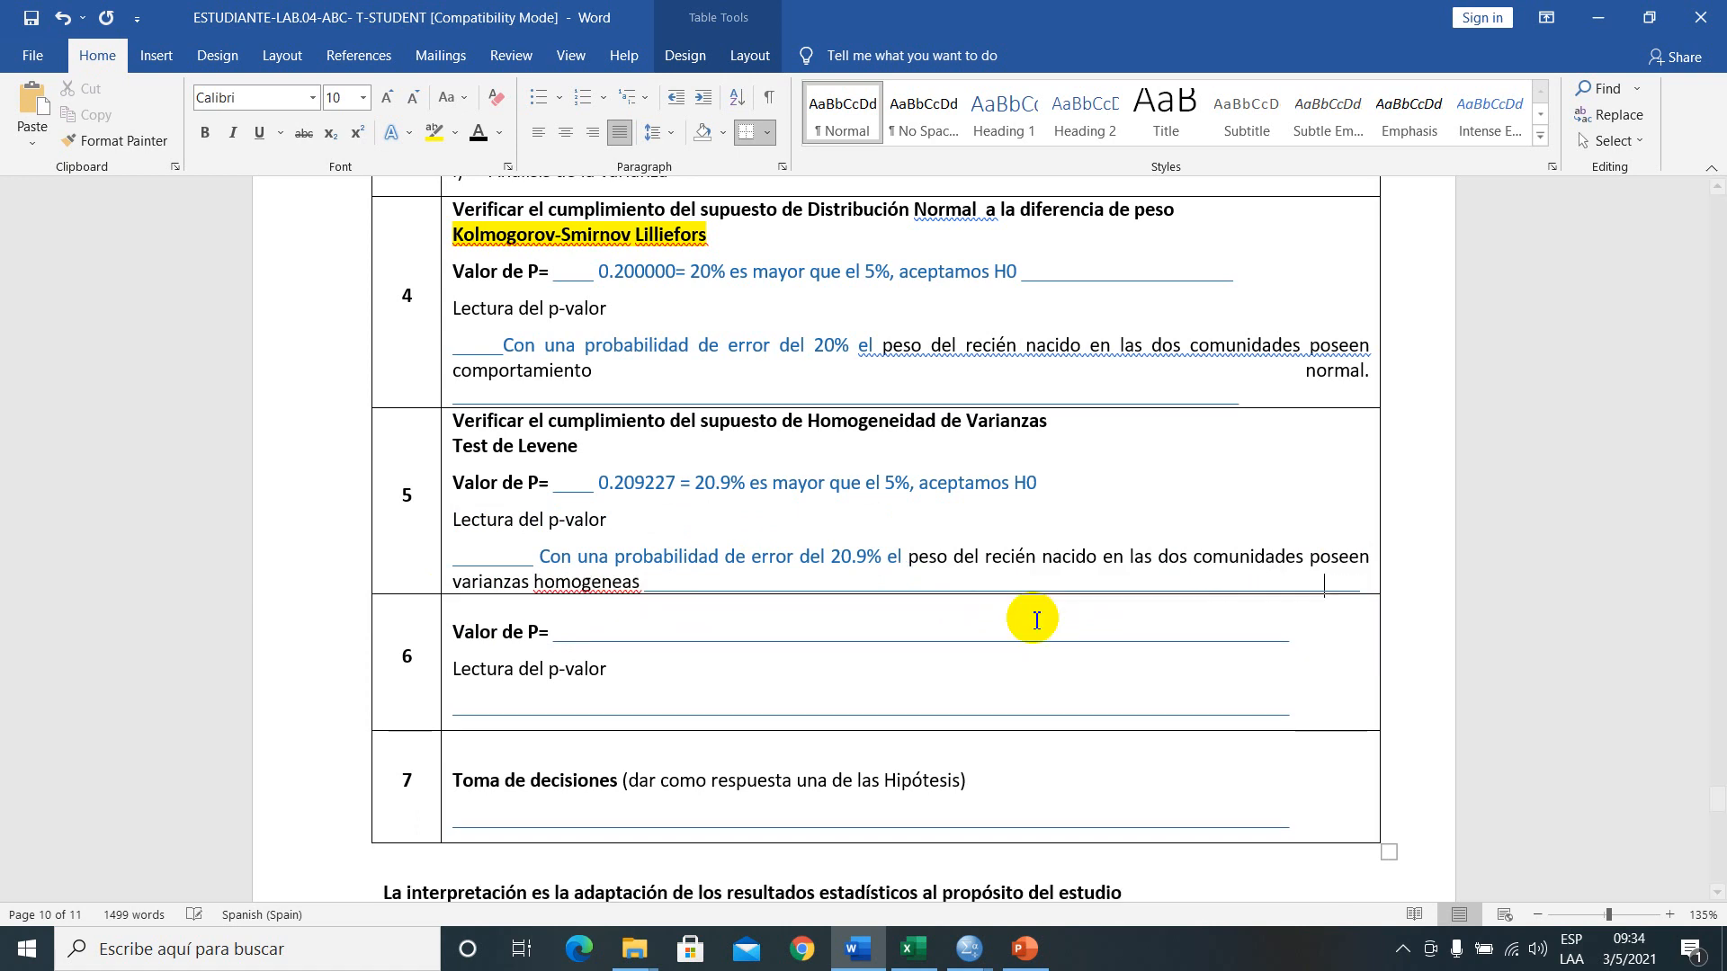
right_click(586, 586)
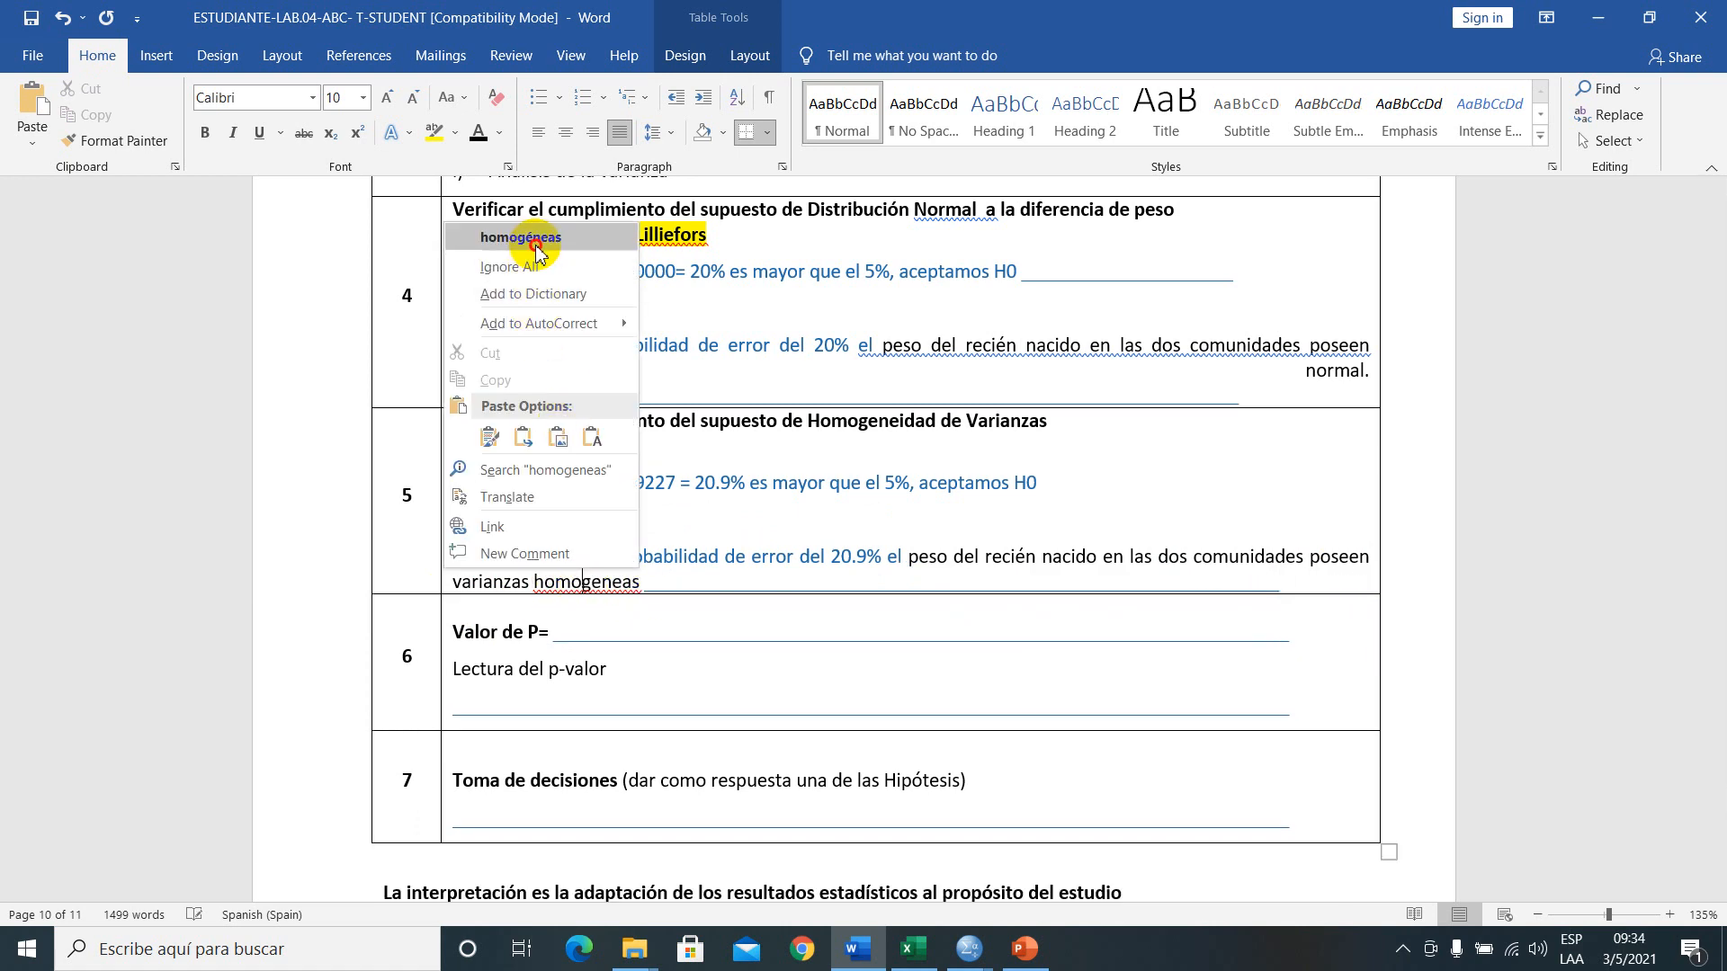
click(531, 238)
scroll(663, 509, up, 3)
scroll(658, 516, down, 1)
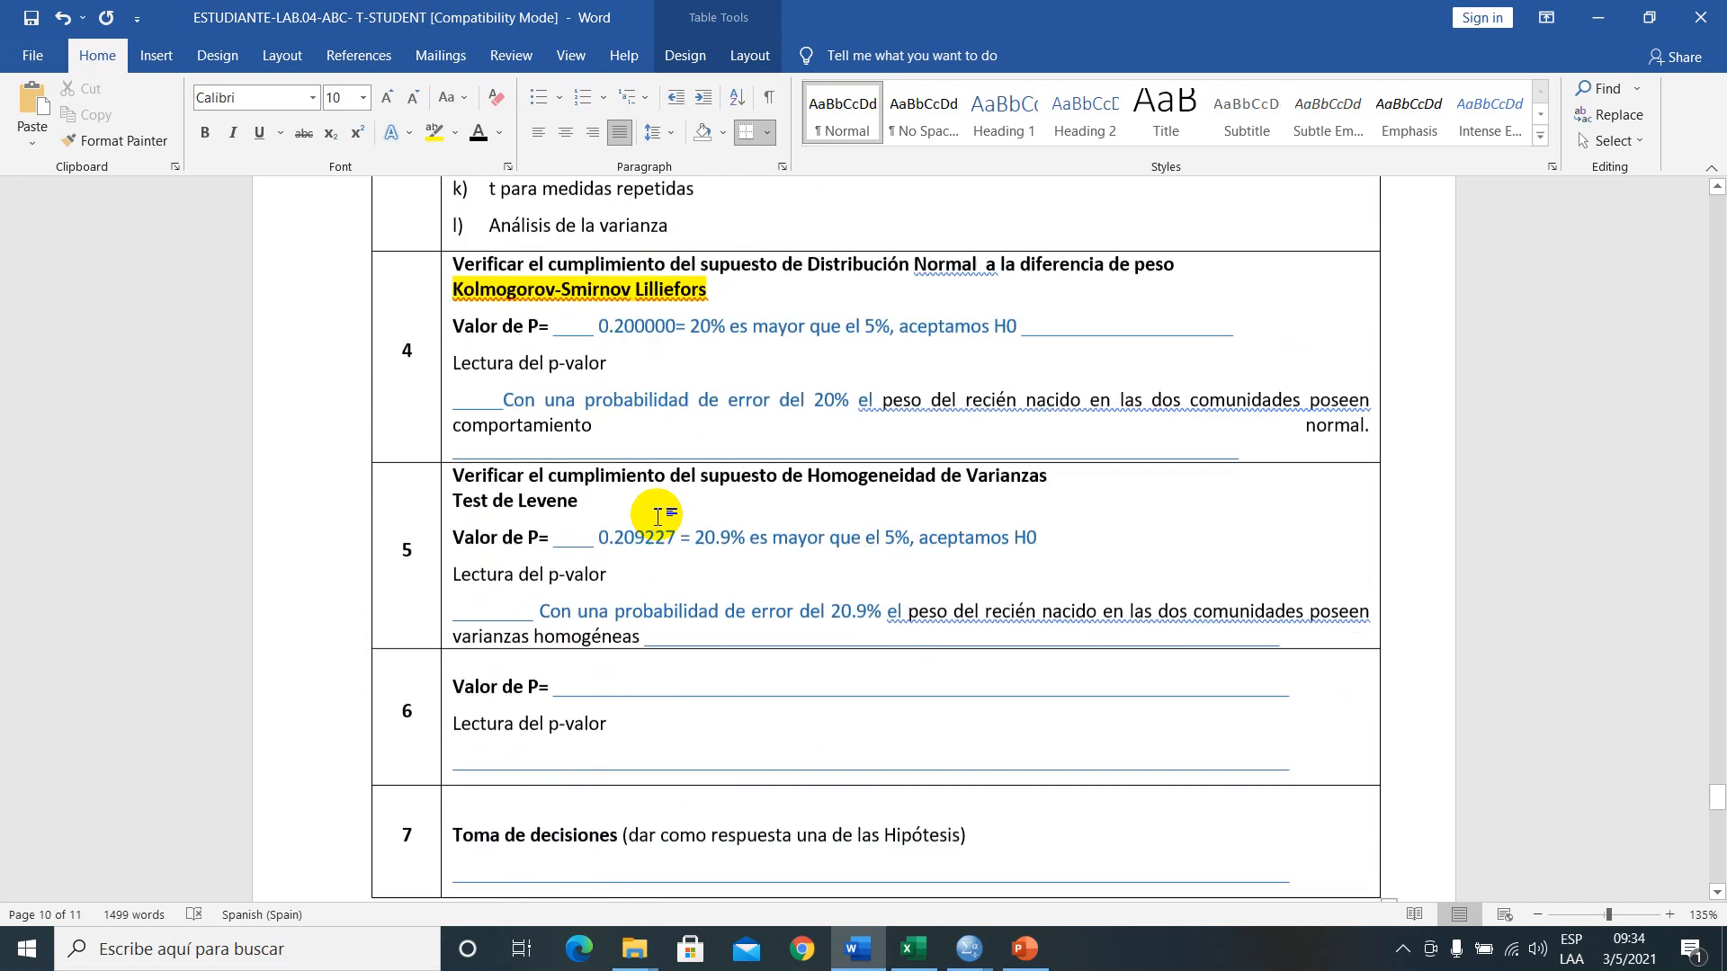
scroll(658, 526, down, 3)
click(686, 539)
scroll(687, 537, up, 2)
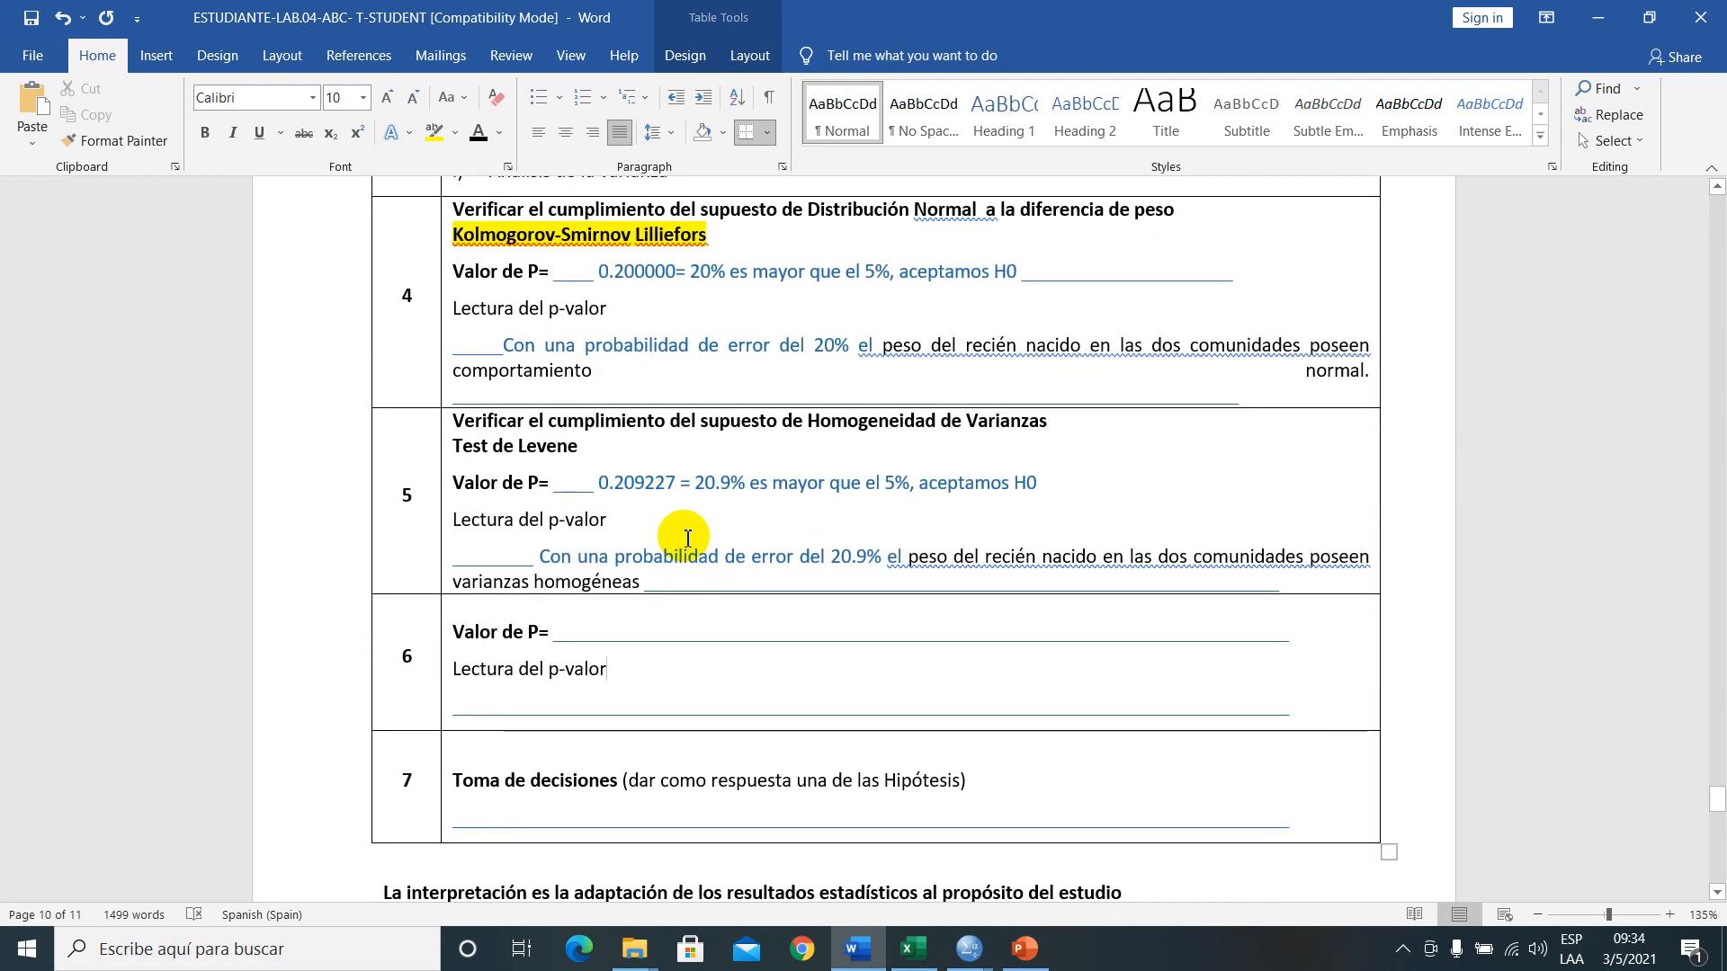
scroll(687, 538, up, 2)
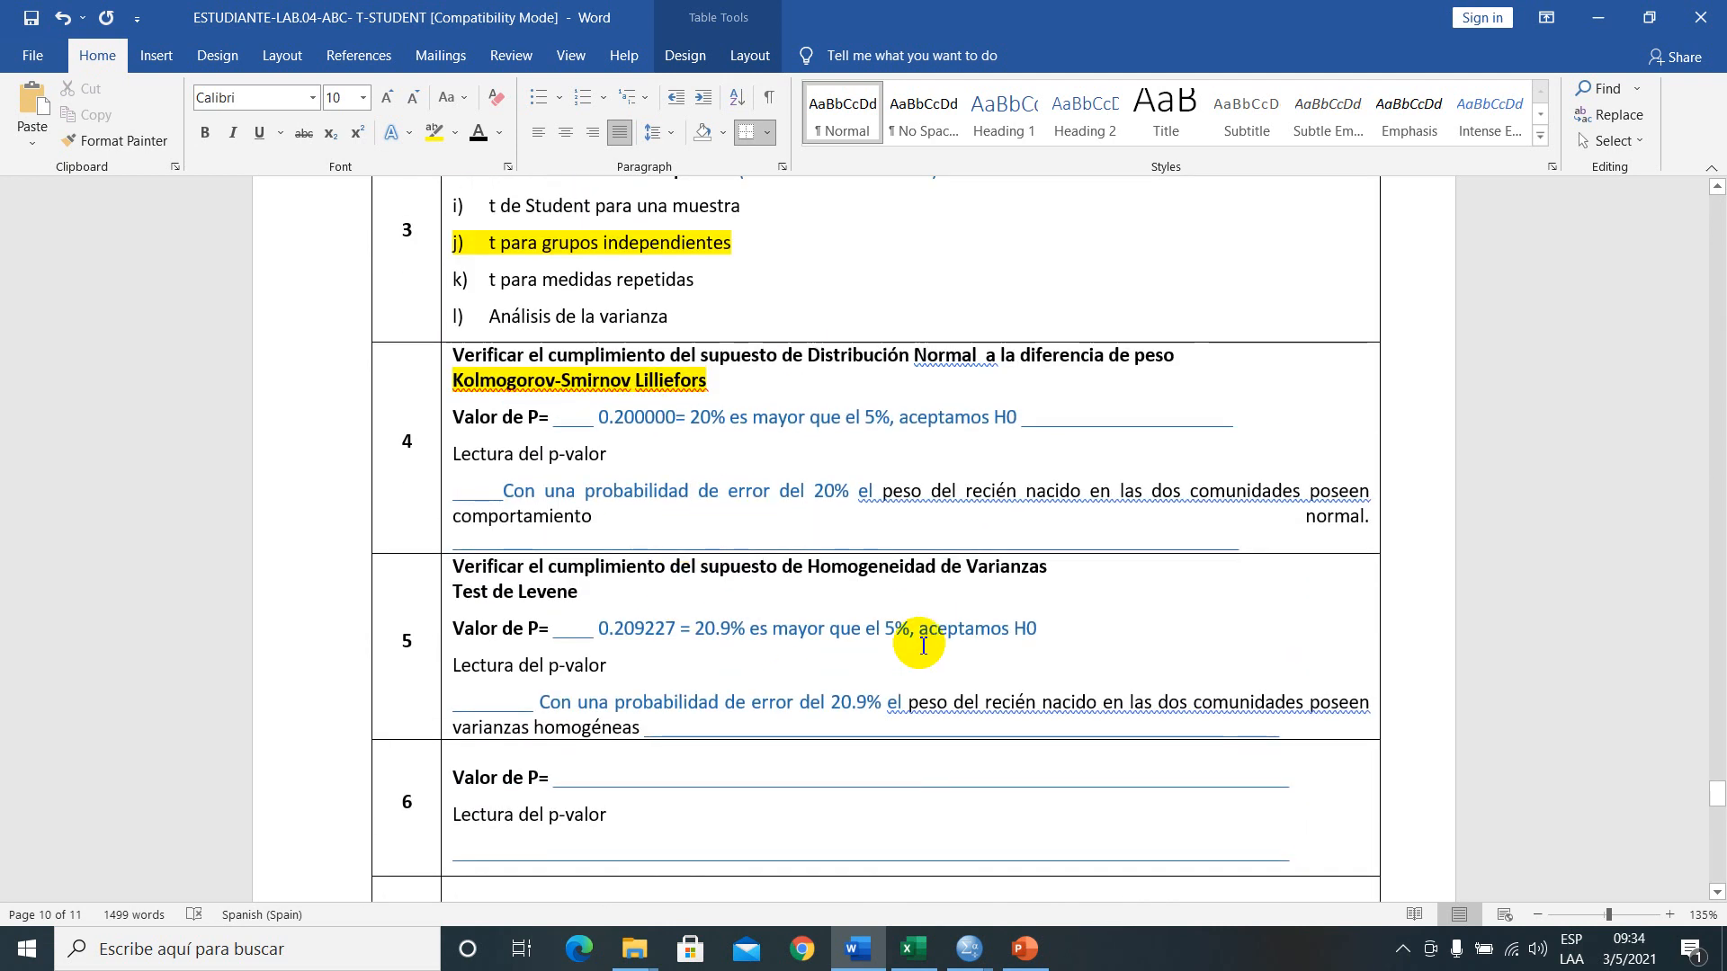
click(762, 519)
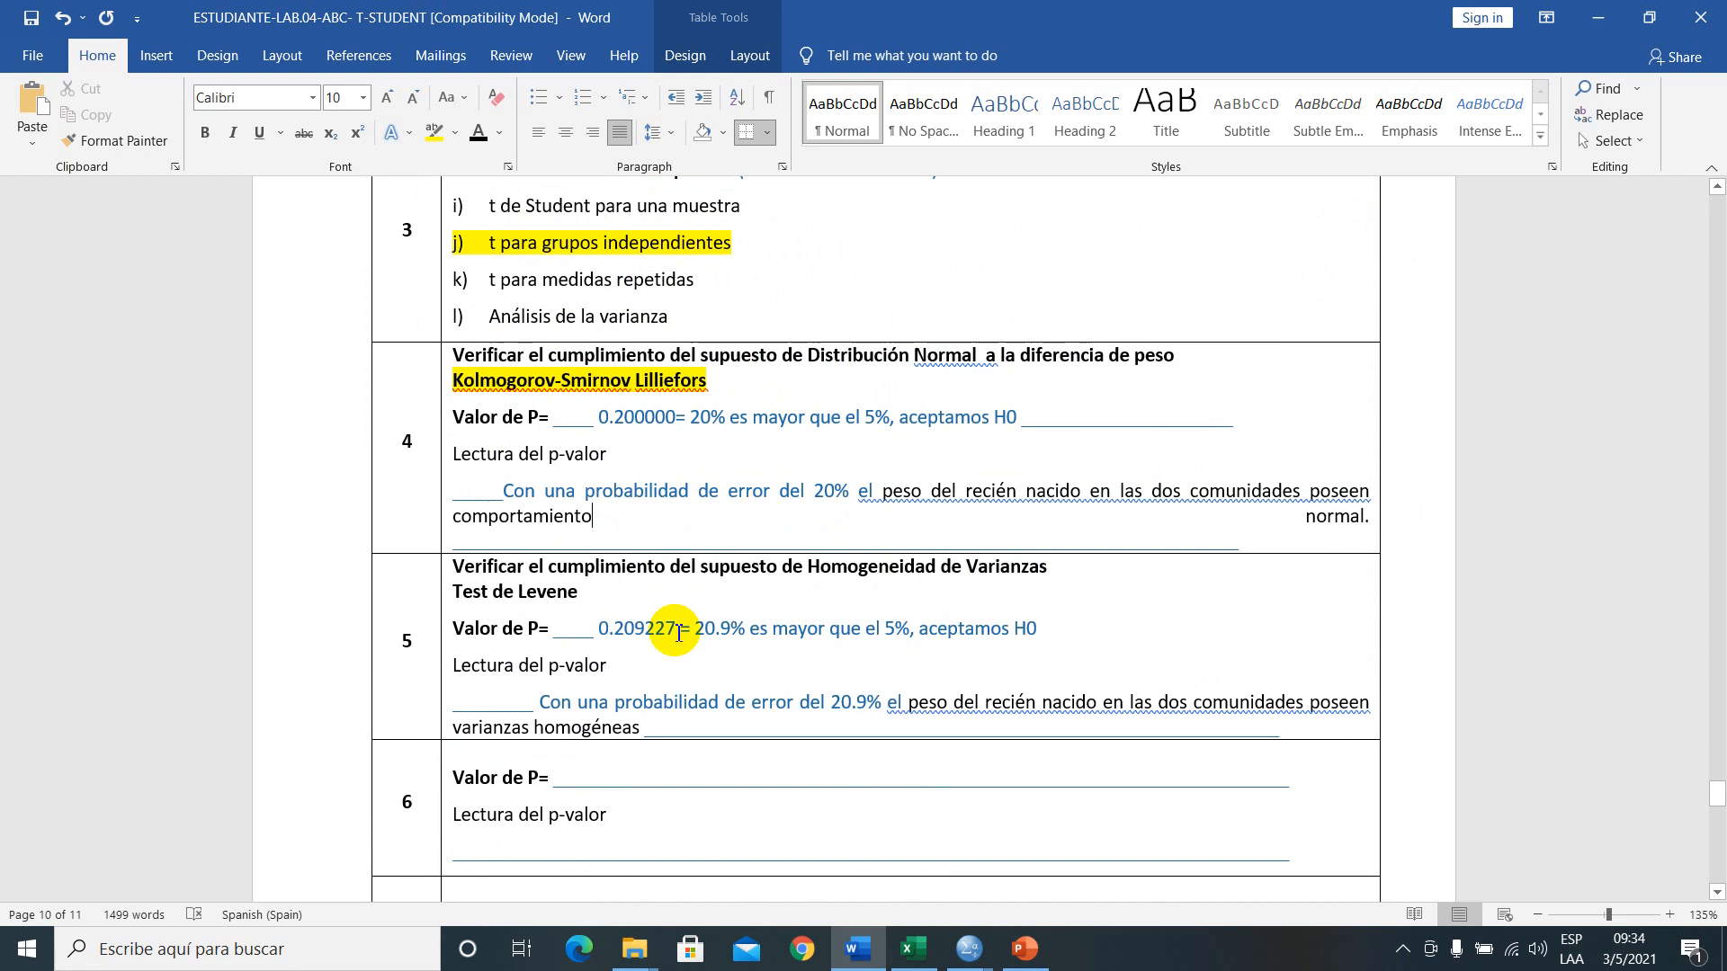
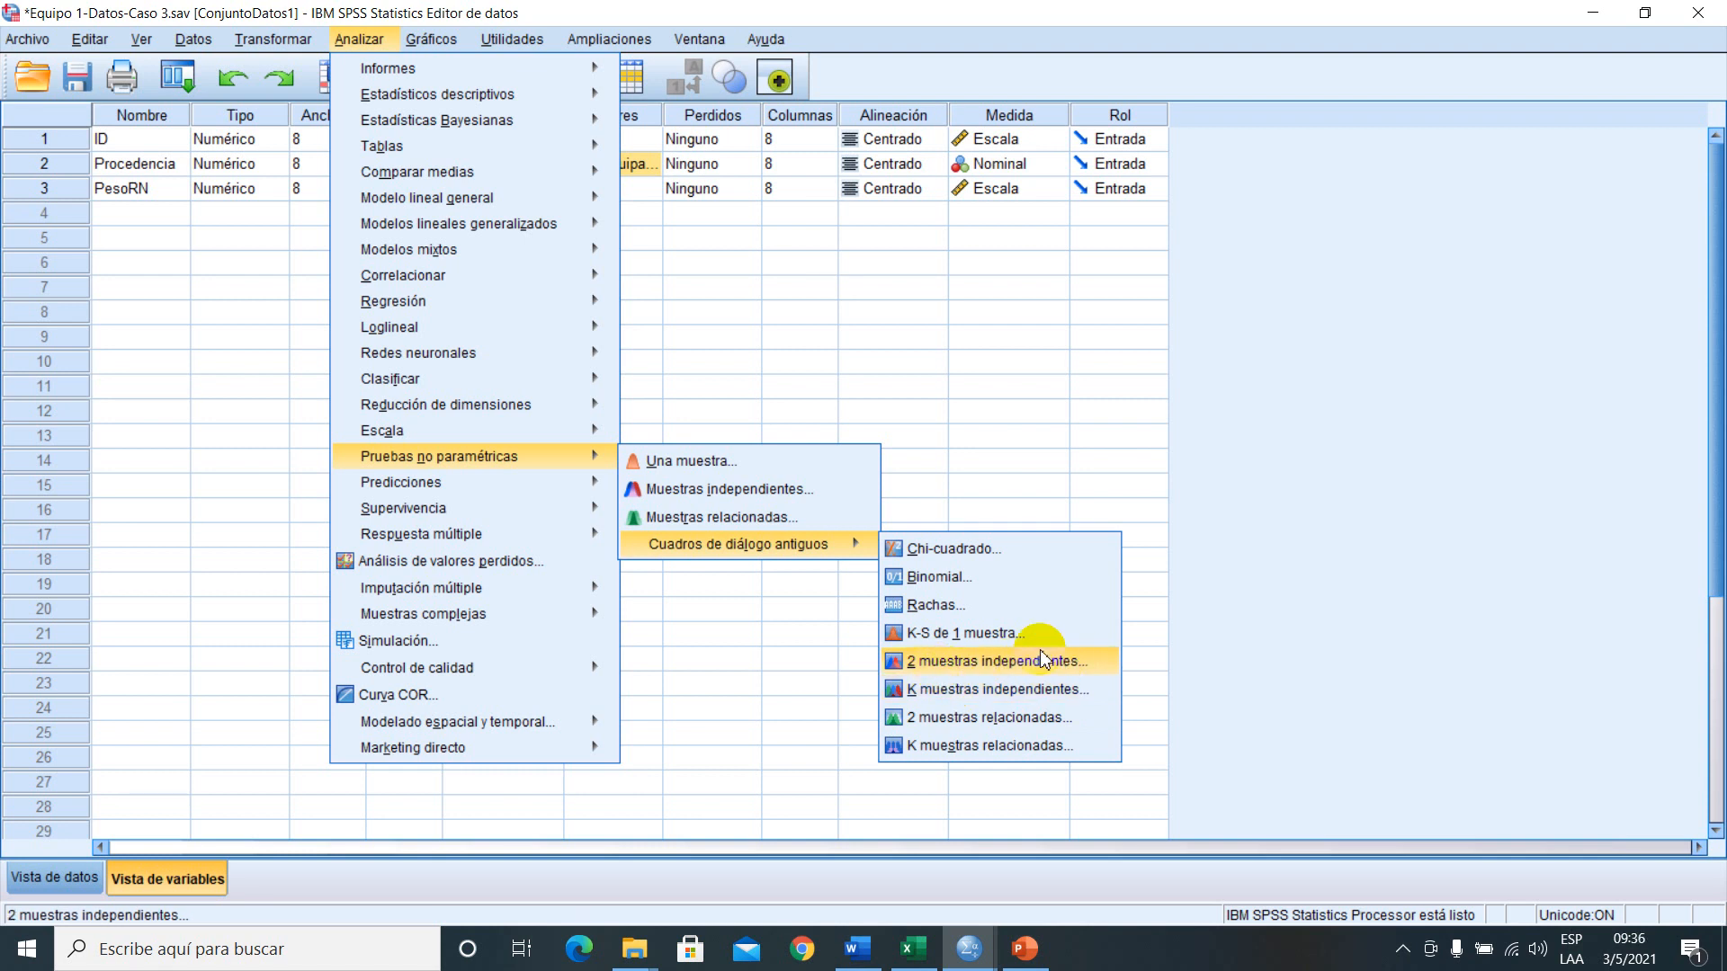
- Open the legacy nonparametric test for two independent samples to view its U de Mann-Whitney option, and close it without running
click(1009, 670)
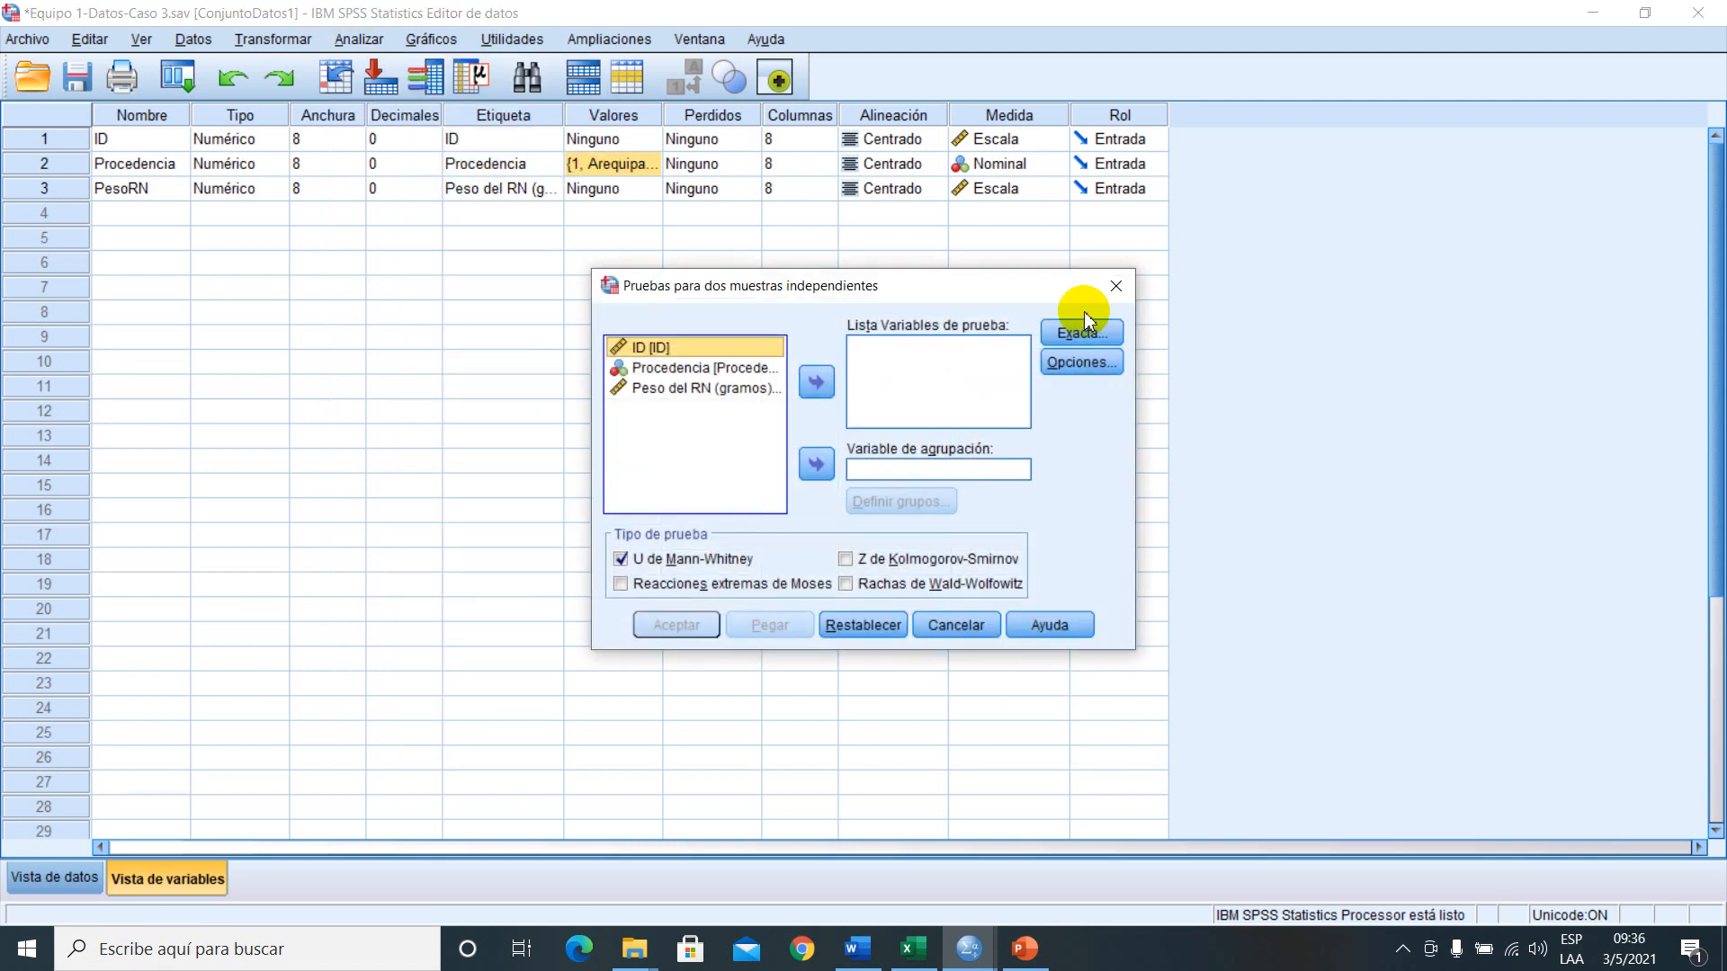
drag(990, 296, 926, 249)
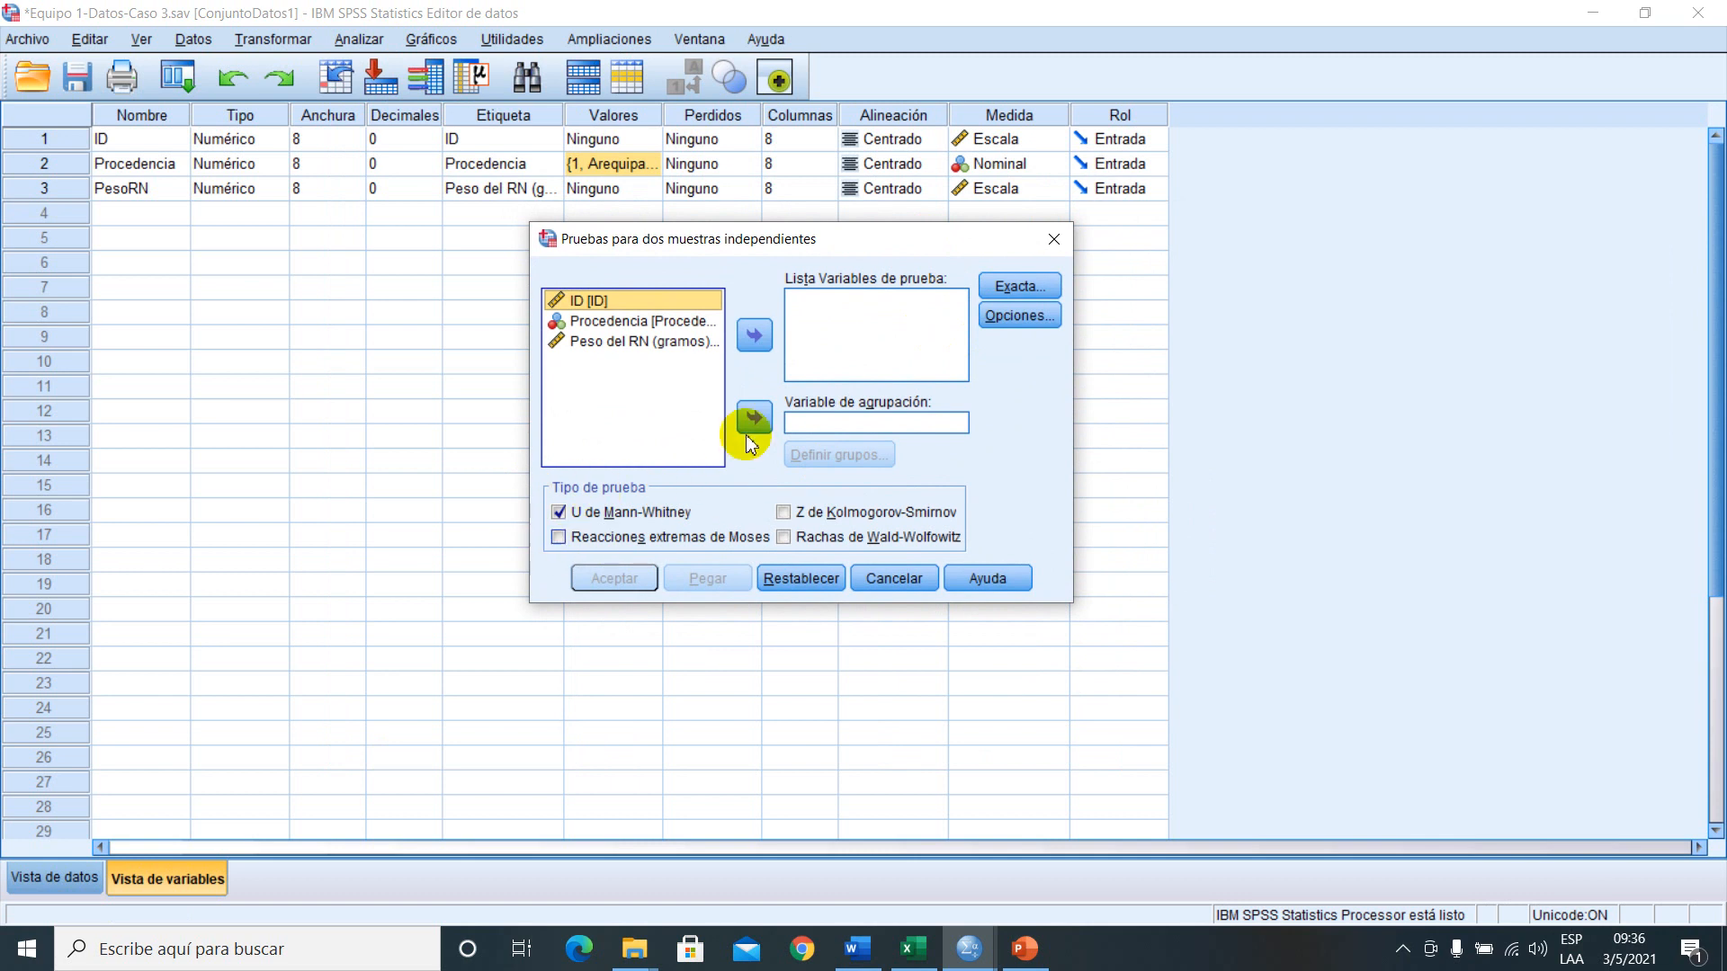
click(1054, 239)
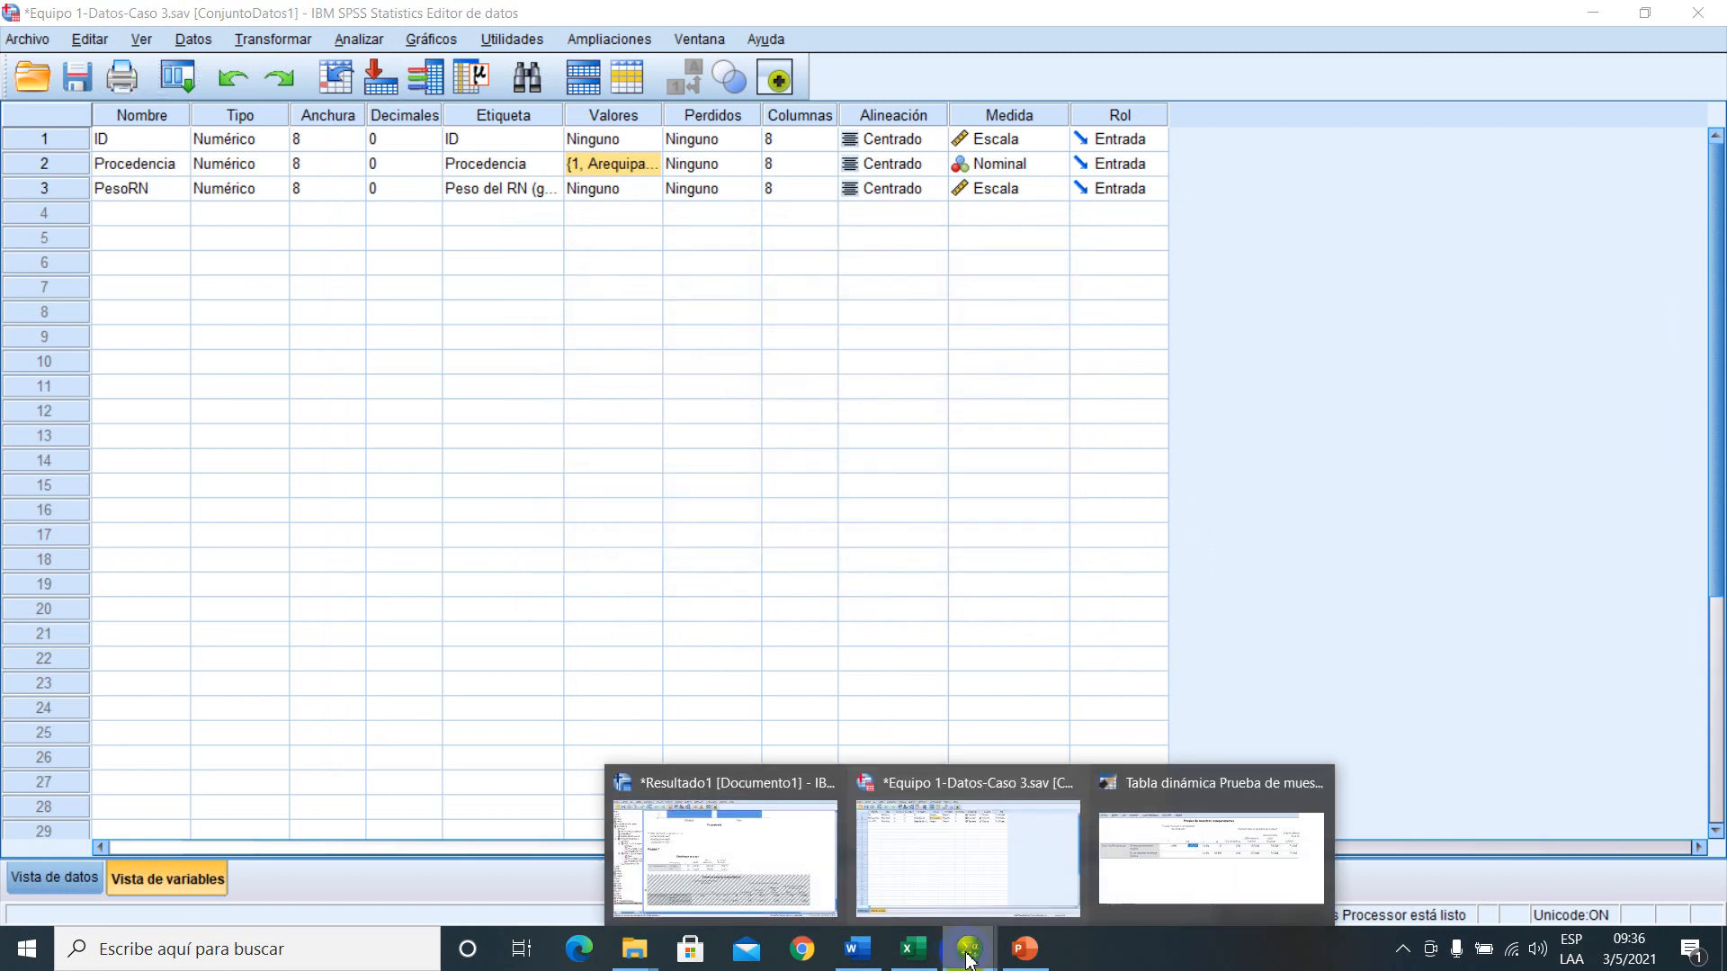
click(944, 463)
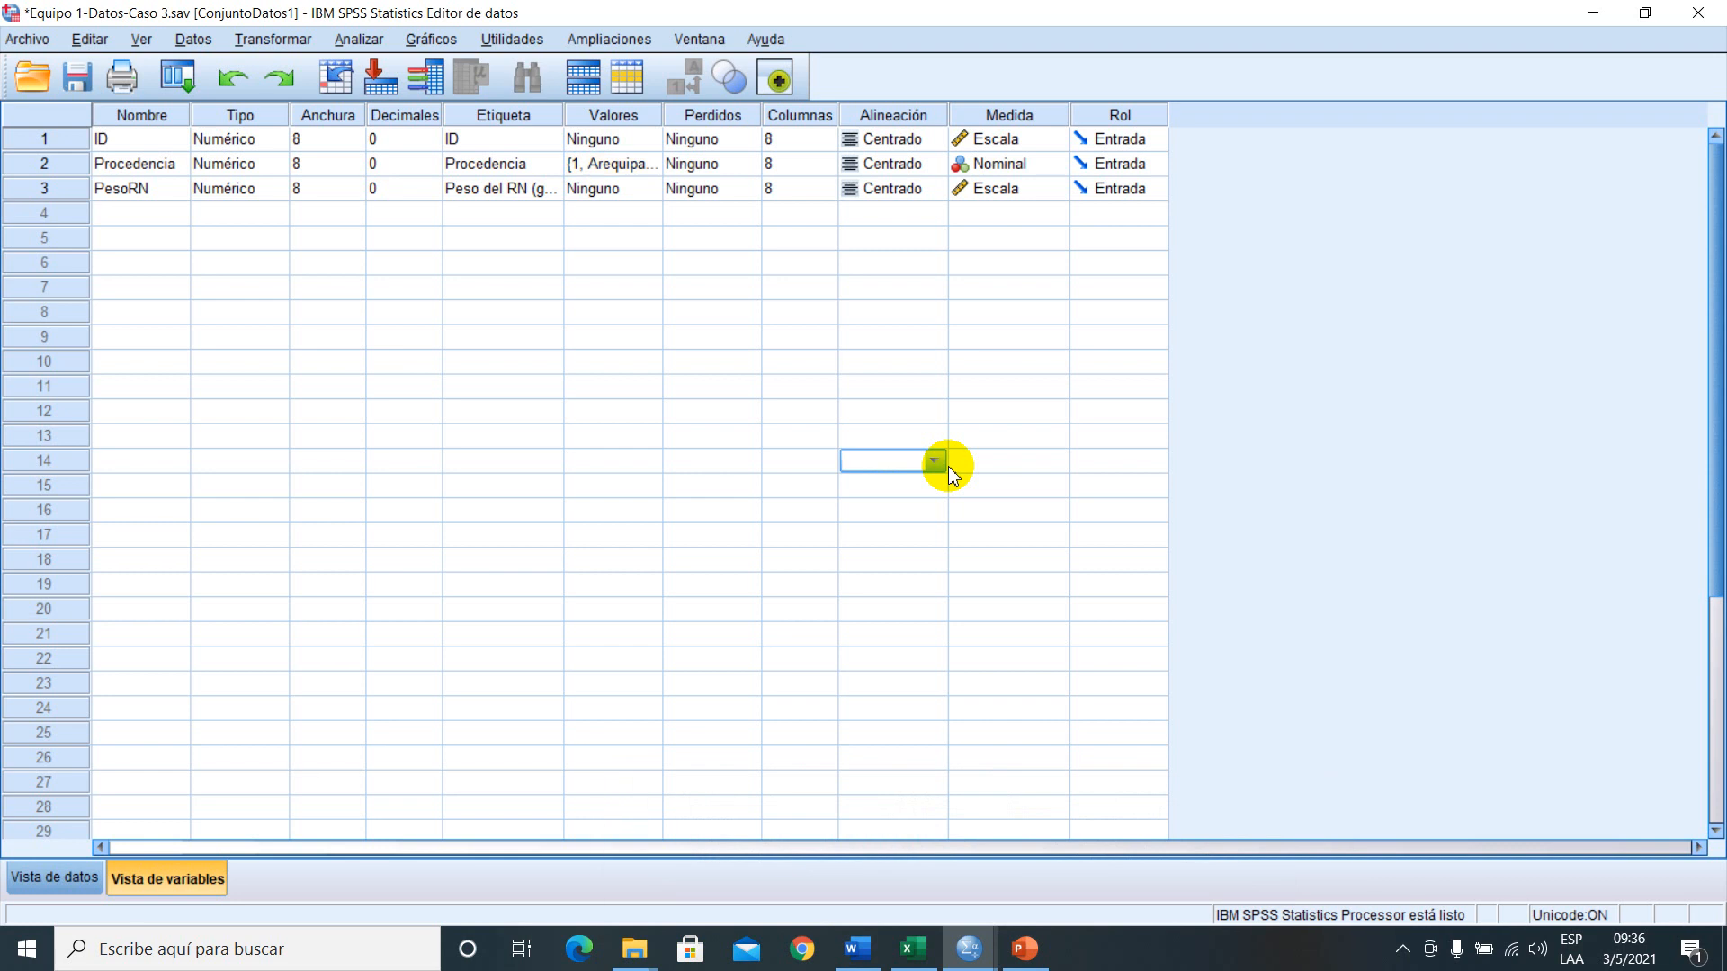
click(373, 39)
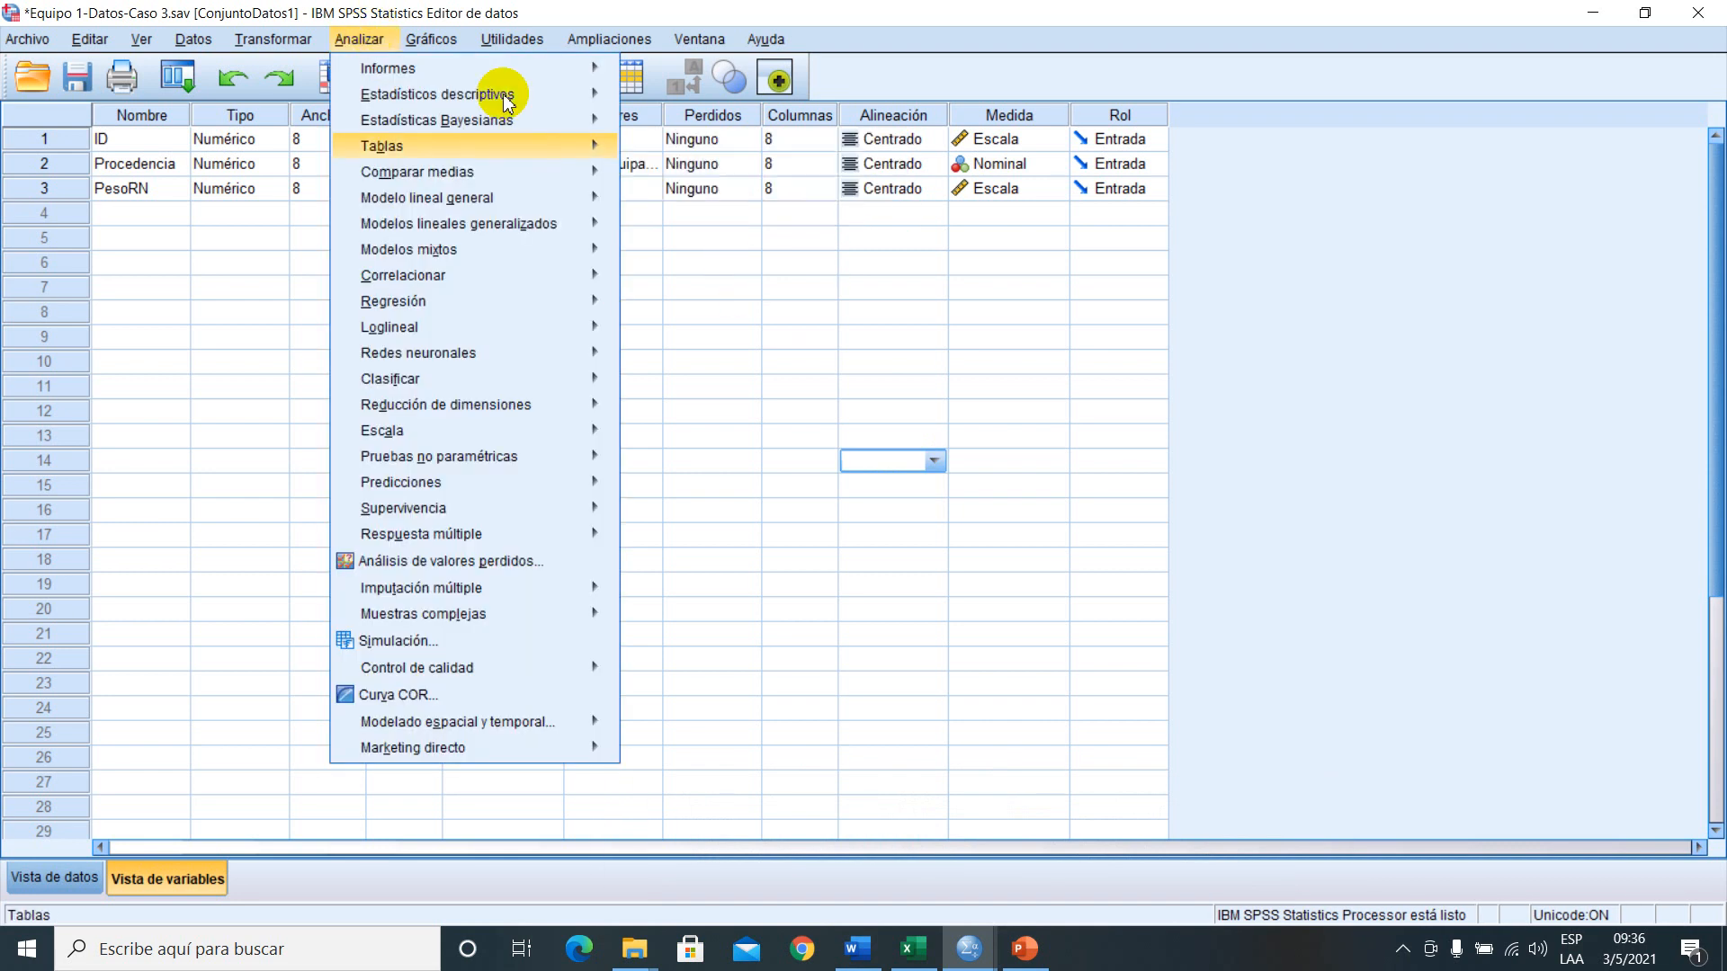
mouse_move(443, 172)
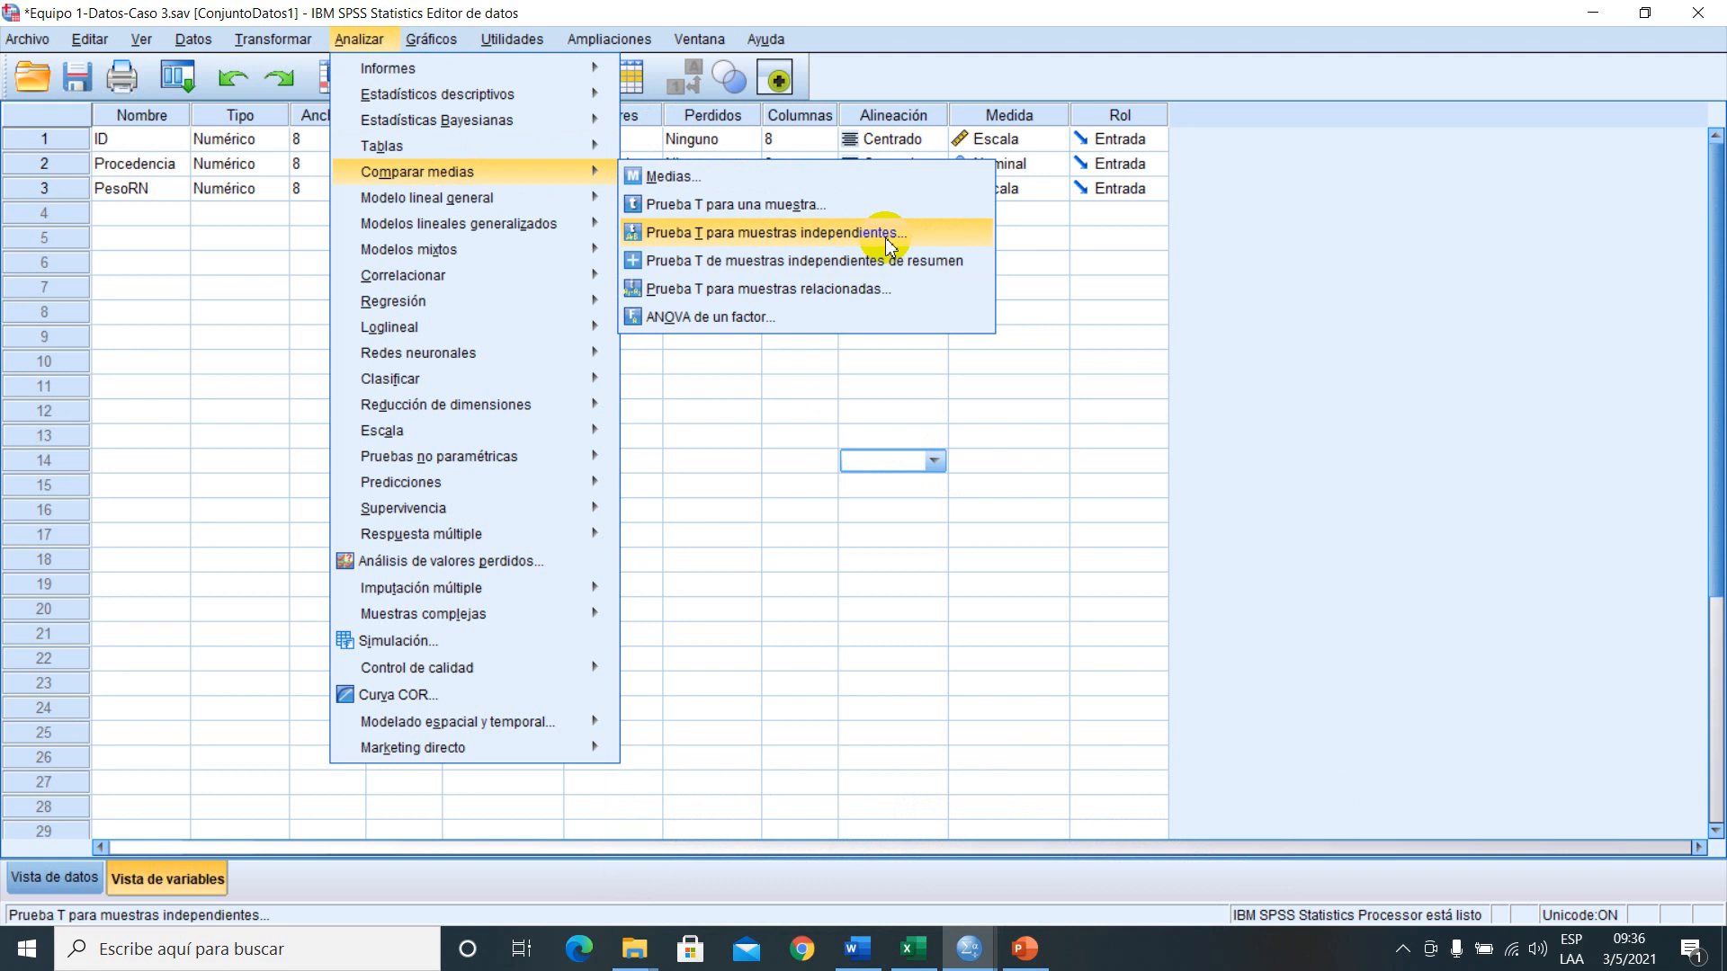
- Switch to the SPSS results viewer and close the separate pivot table window of Prueba de muestras independientes
click(968, 948)
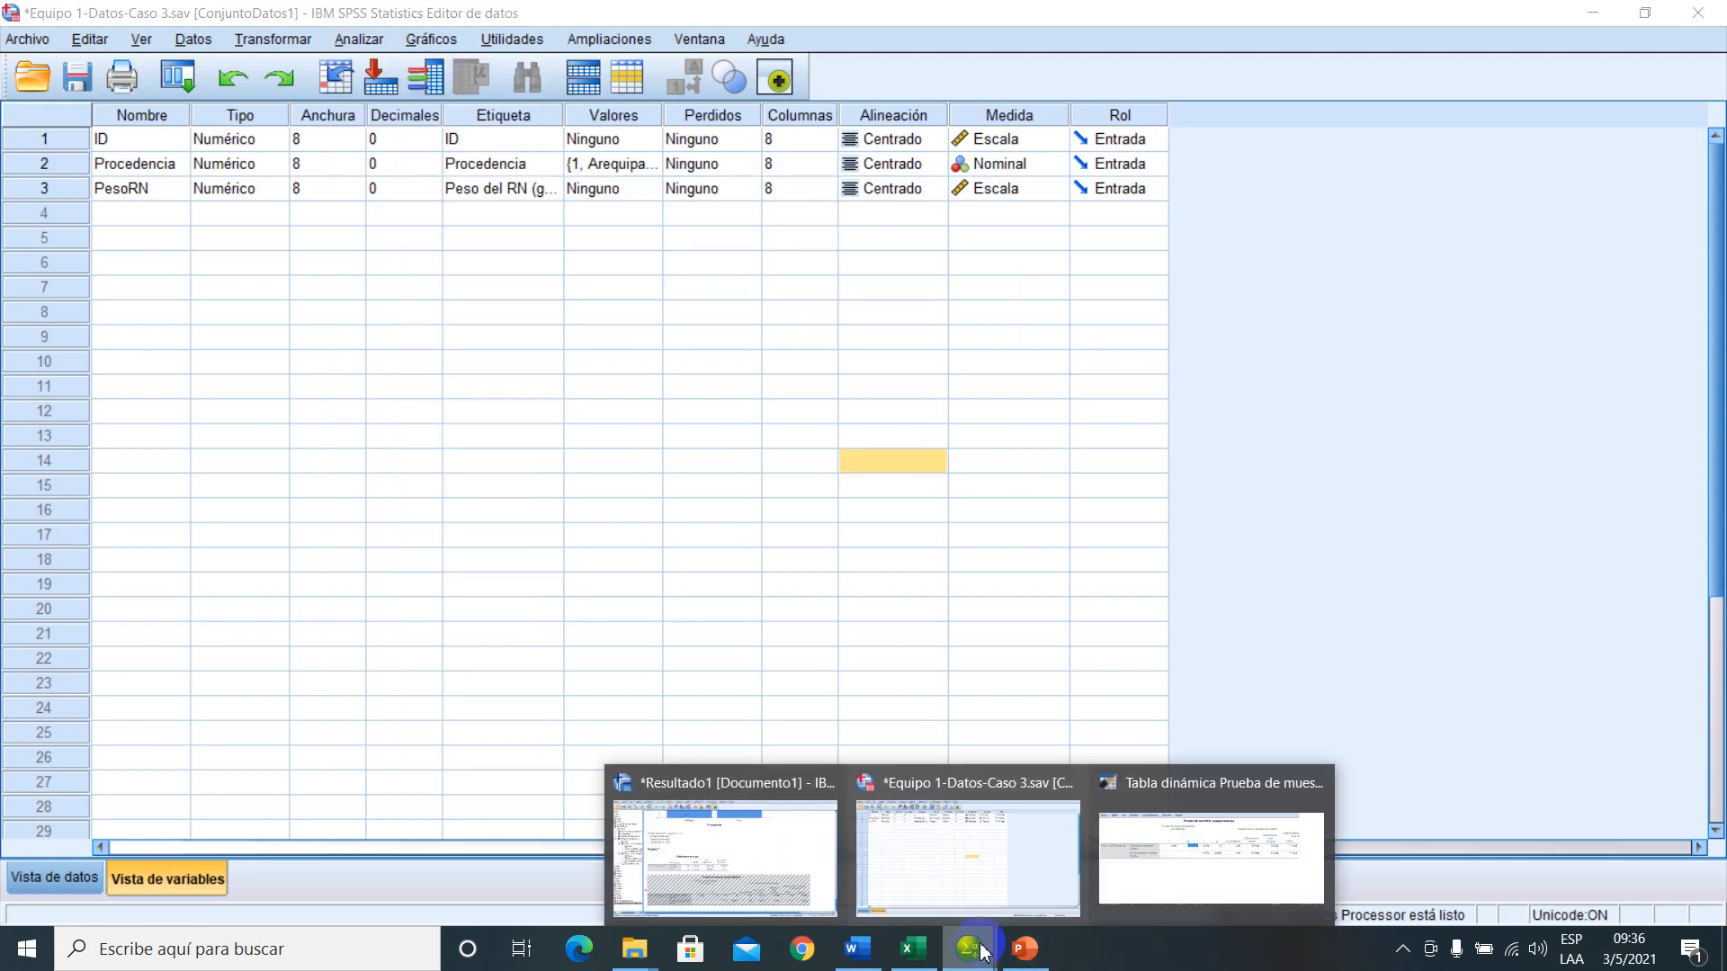
click(703, 860)
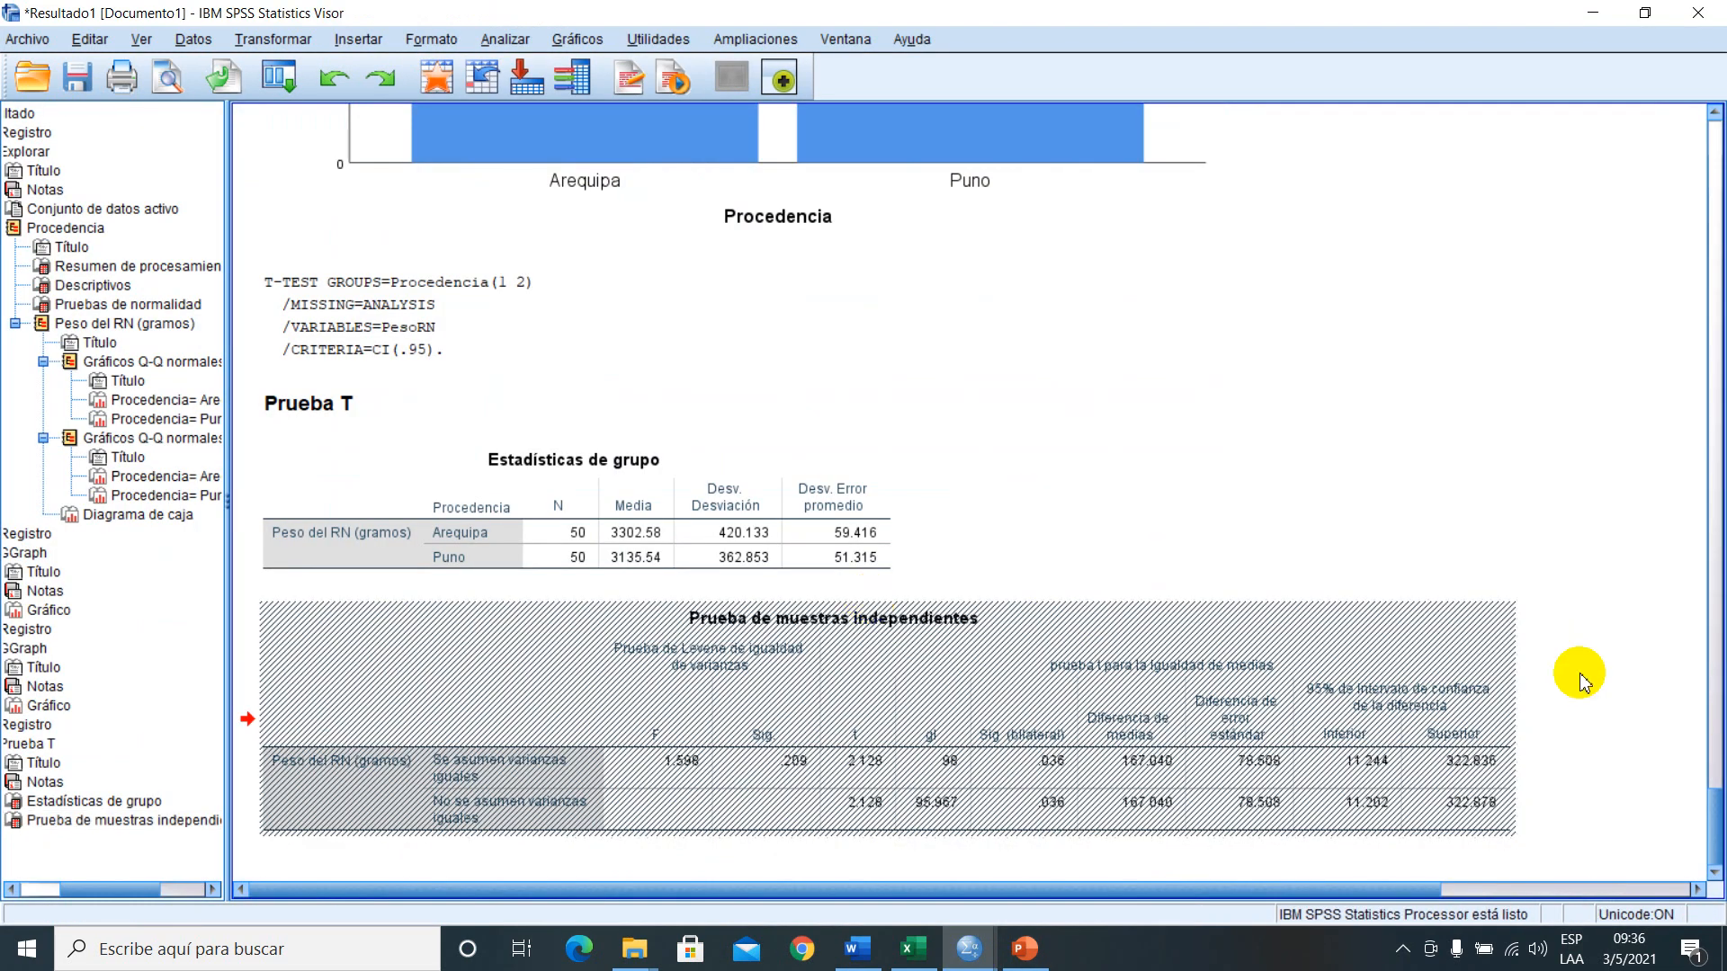
click(1126, 502)
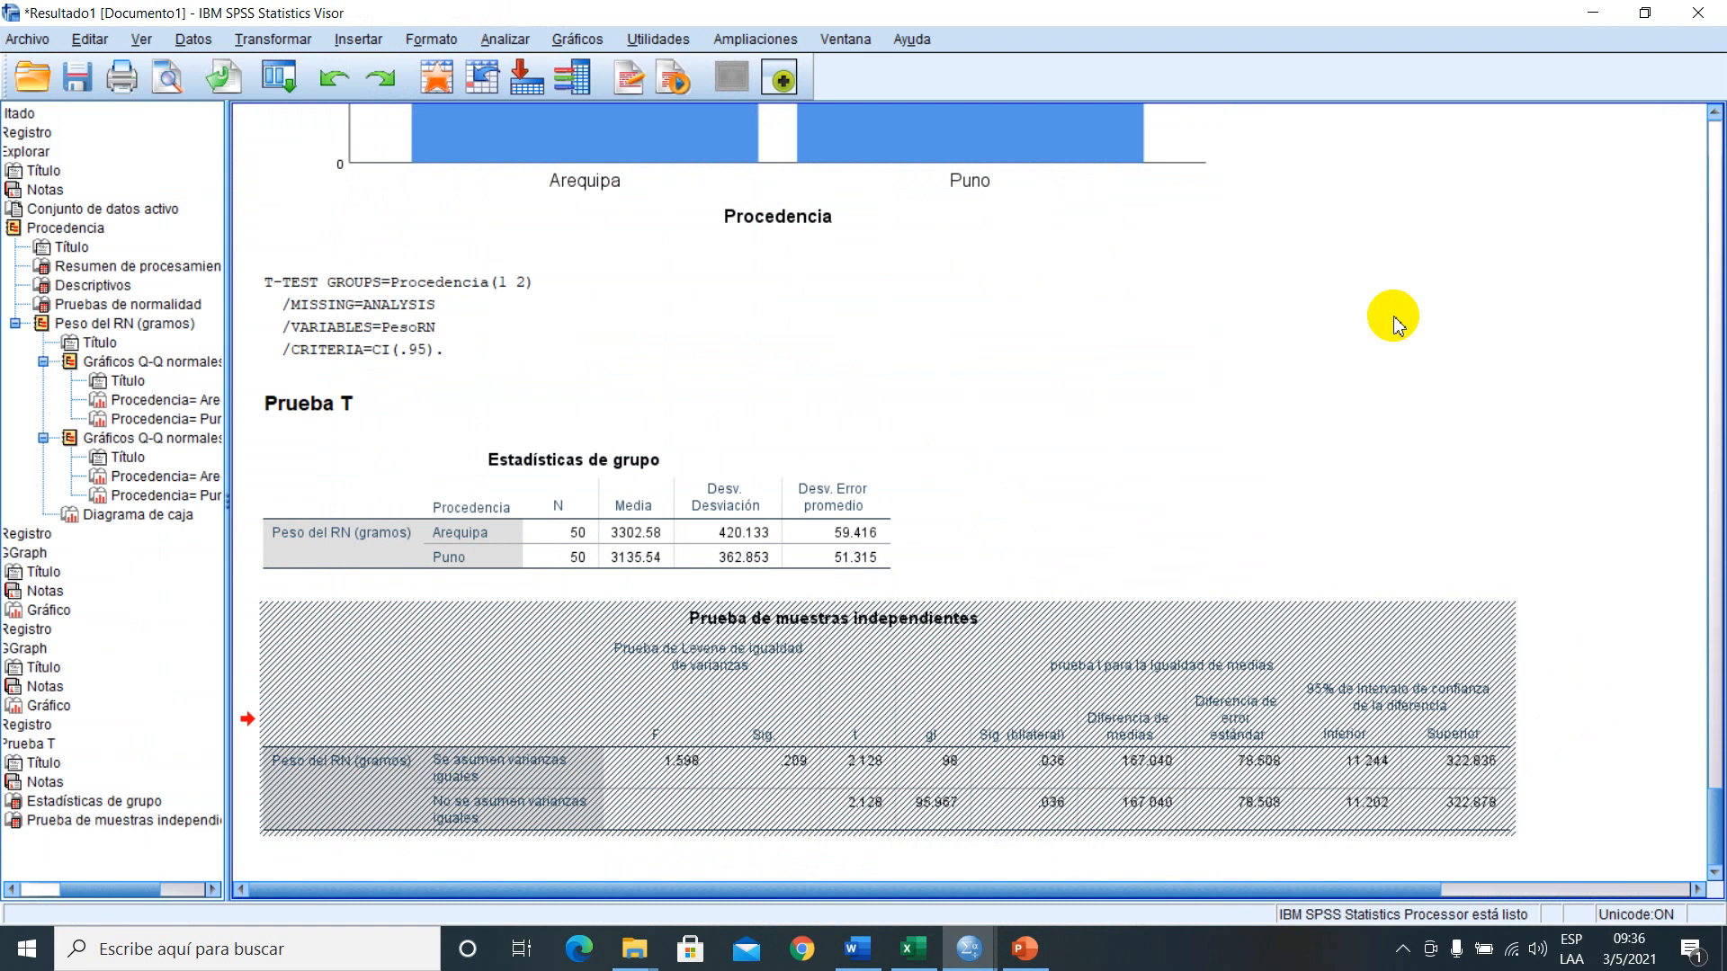
click(979, 958)
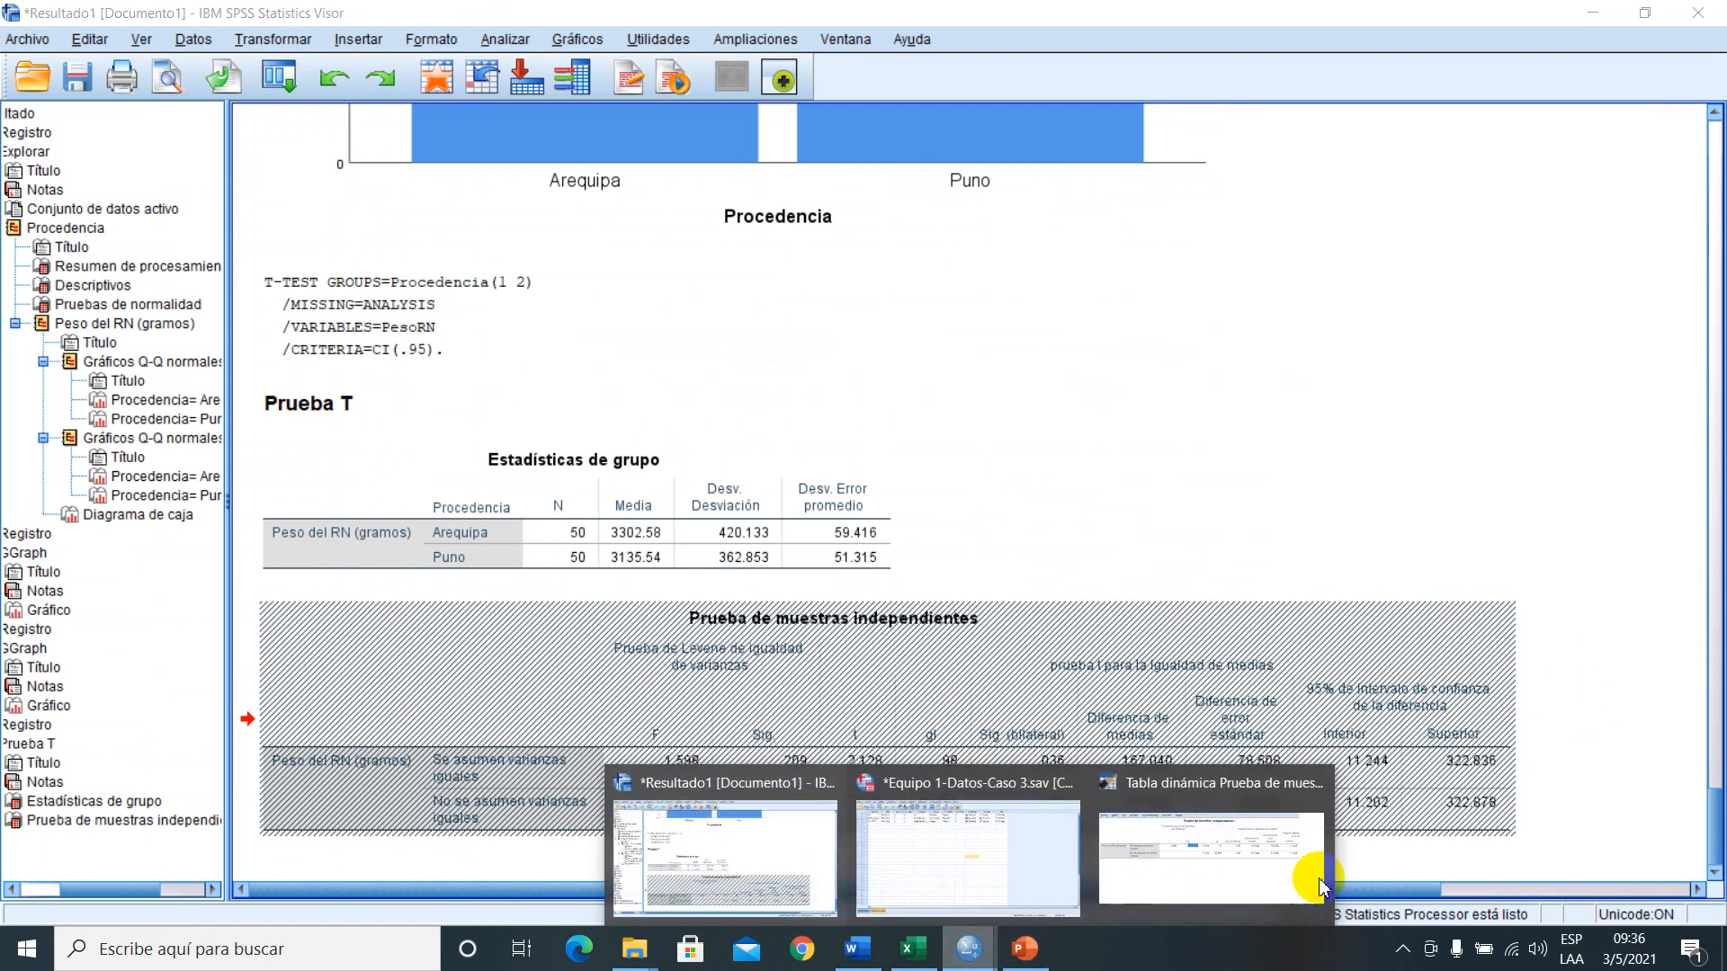
click(1329, 782)
click(895, 868)
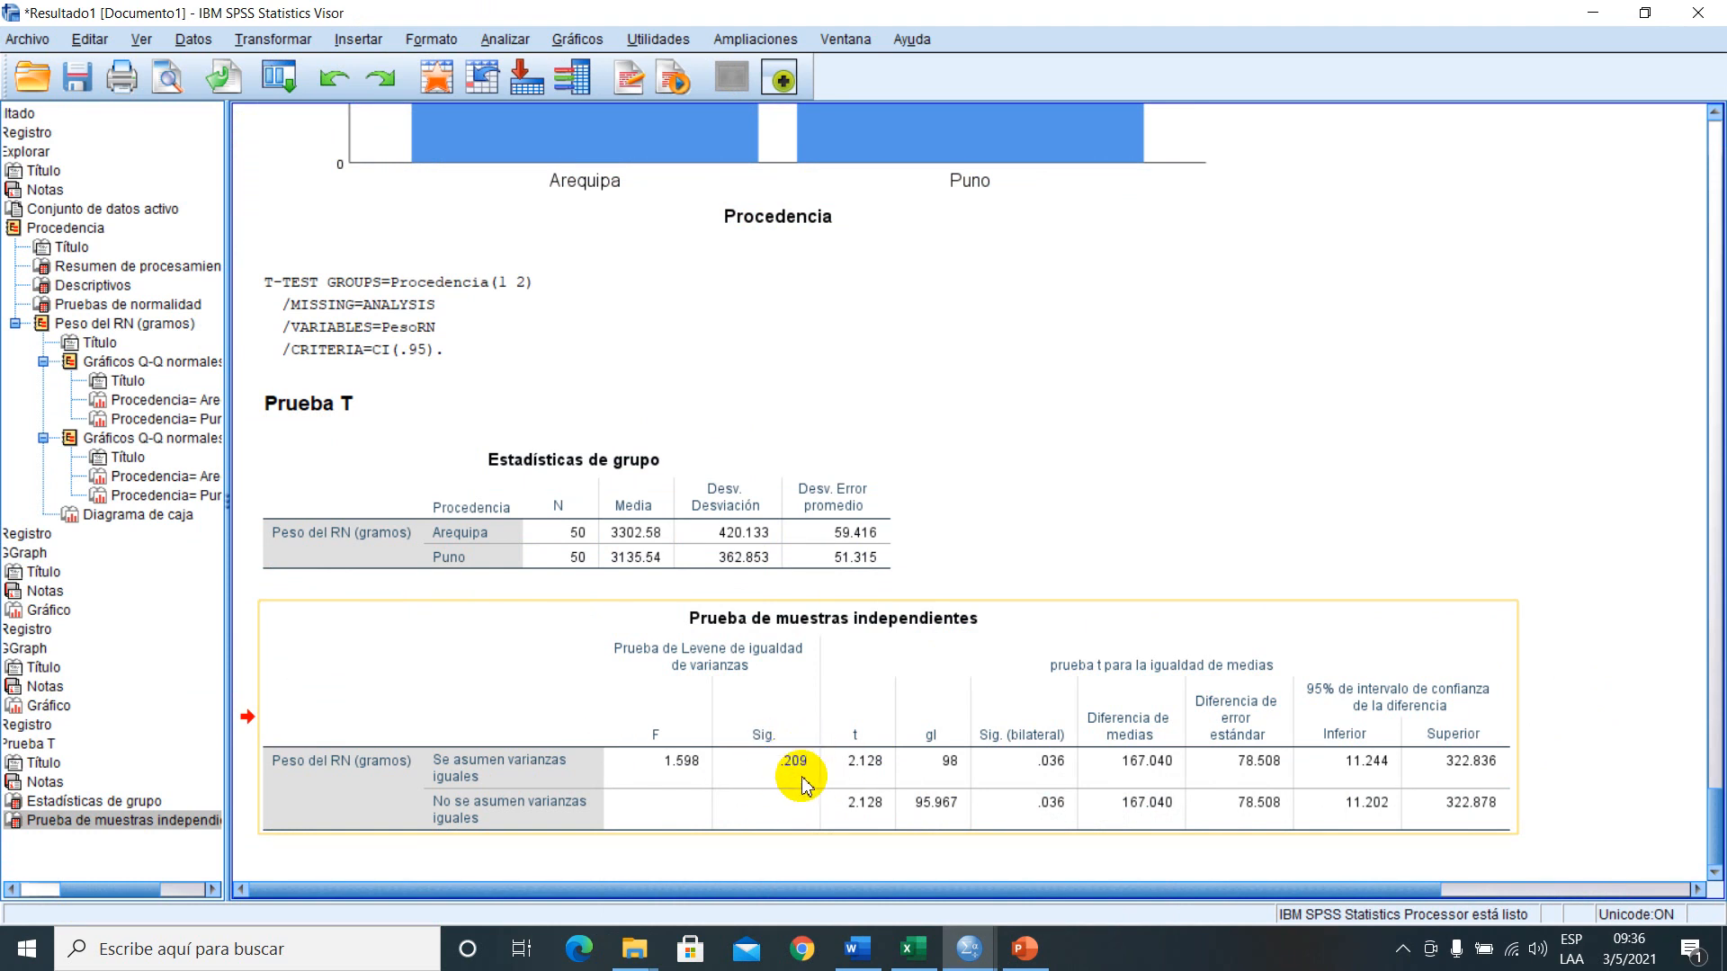
double_click(1052, 769)
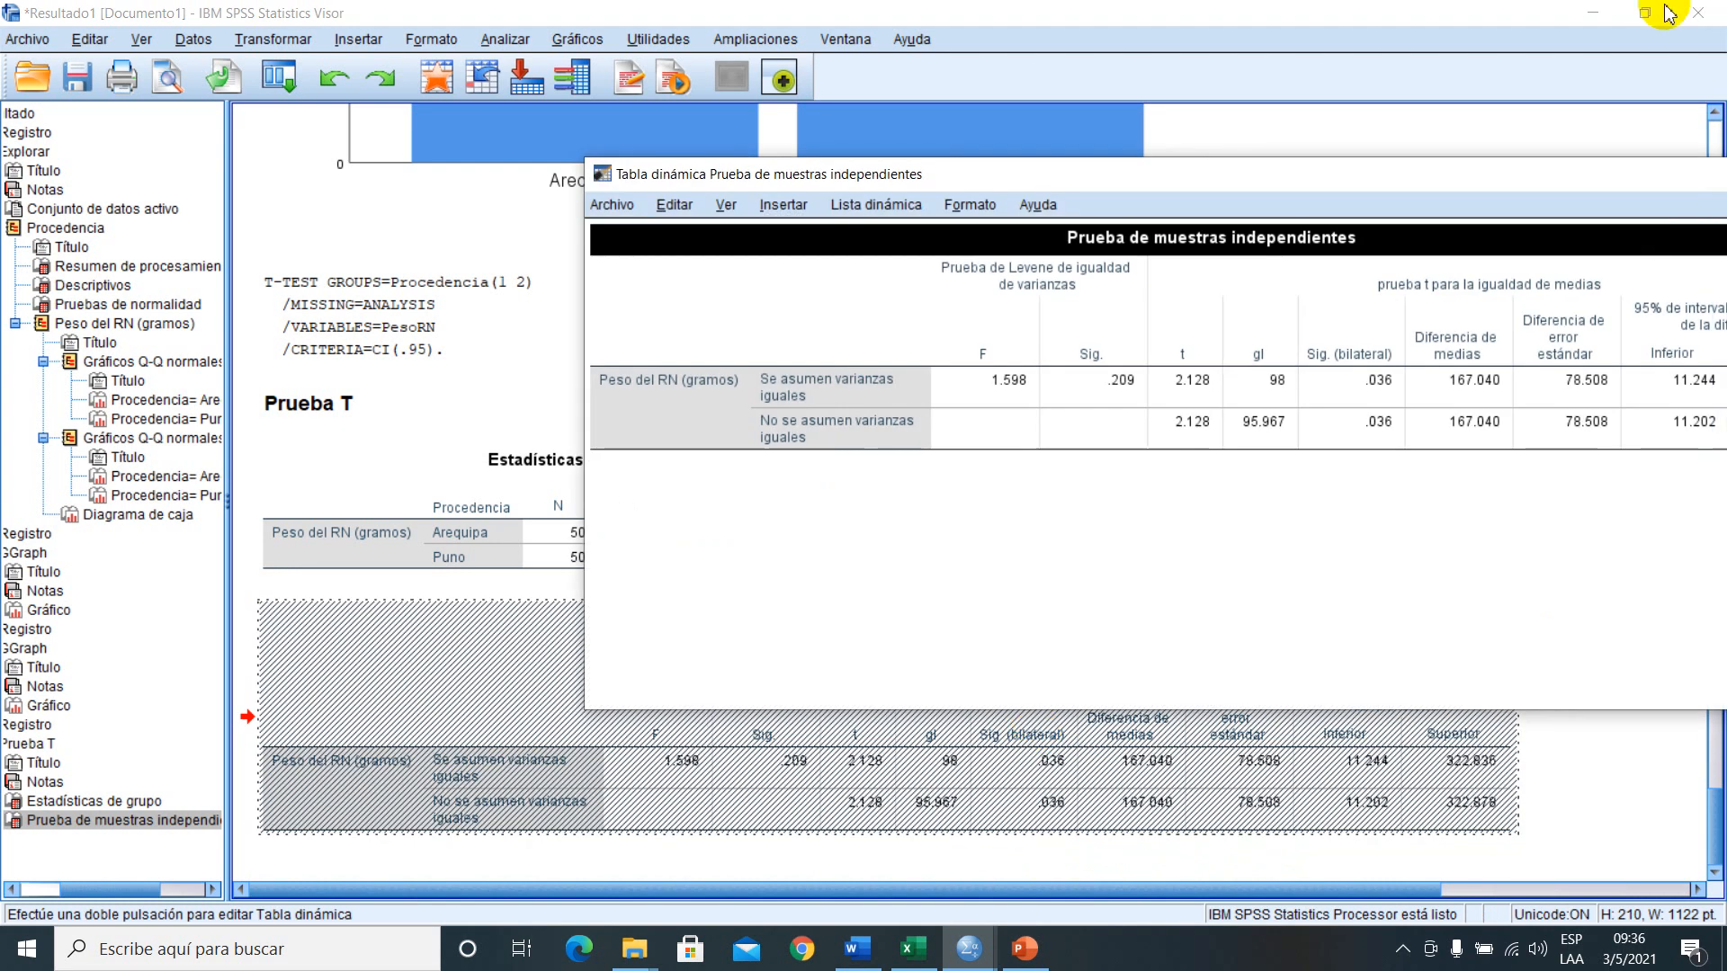
drag(1574, 171, 1307, 243)
click(1560, 229)
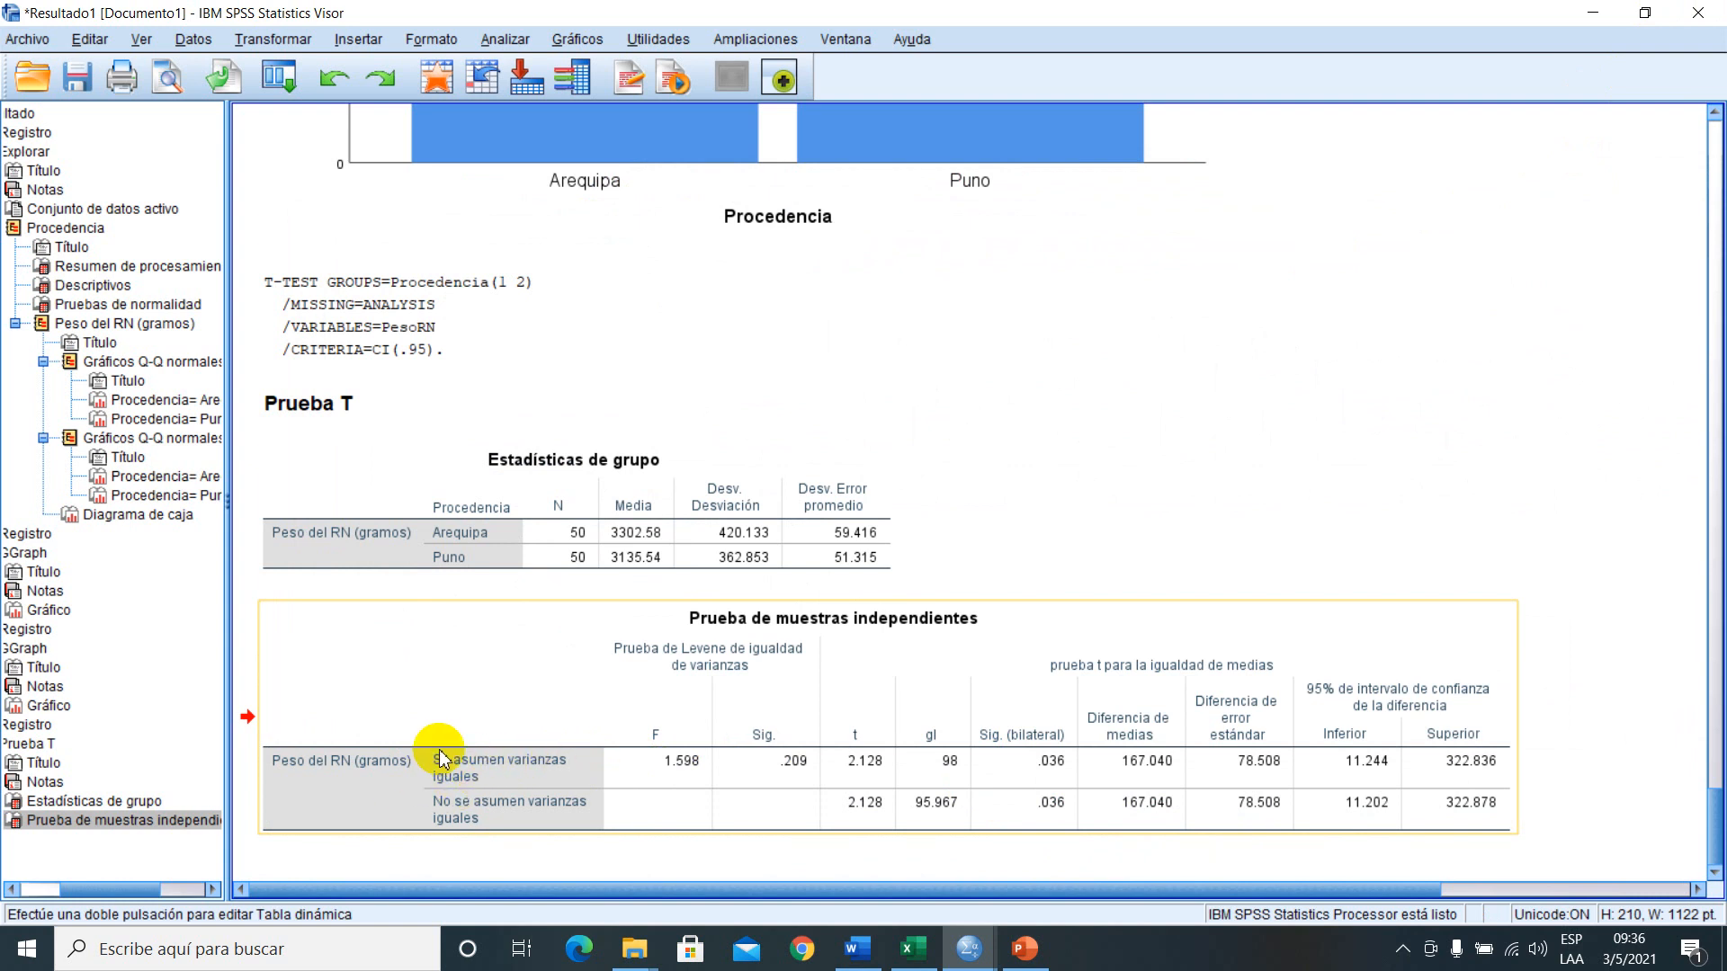
- Copy the full-precision bilateral significance for equal variances, 0.035872, from the SPSS independent-samples table into section 6's "Valor de P" line in Word
double_click(1050, 762)
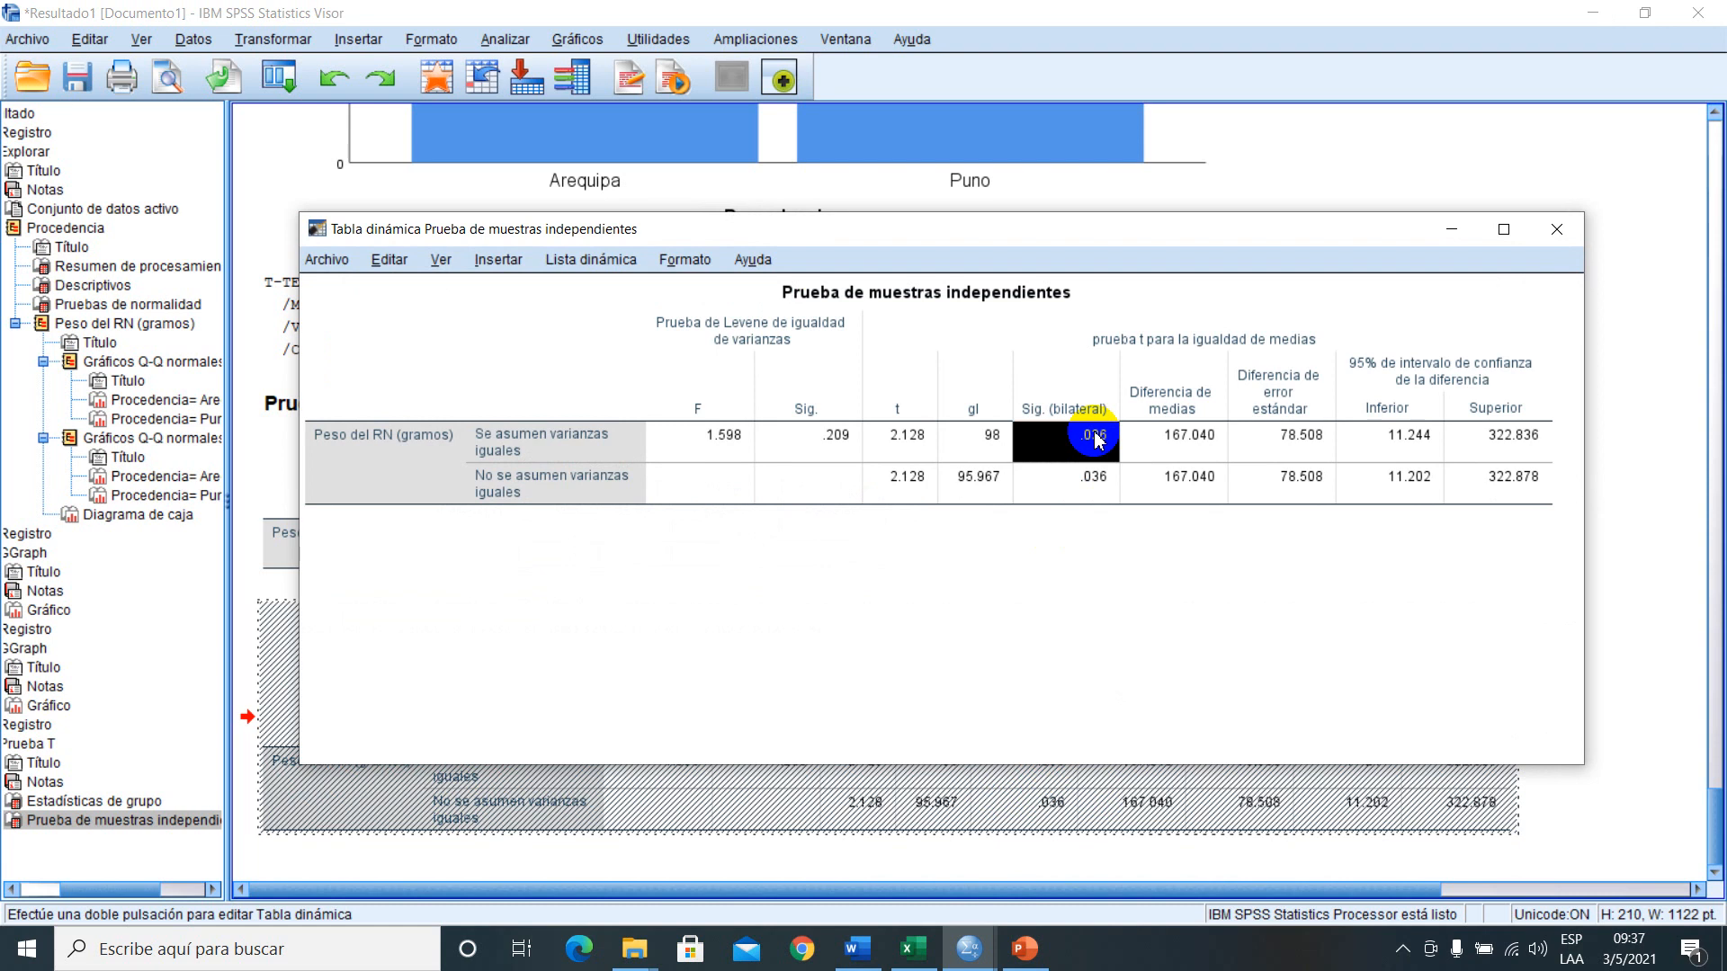
double_click(1088, 450)
key(ctrl+c)
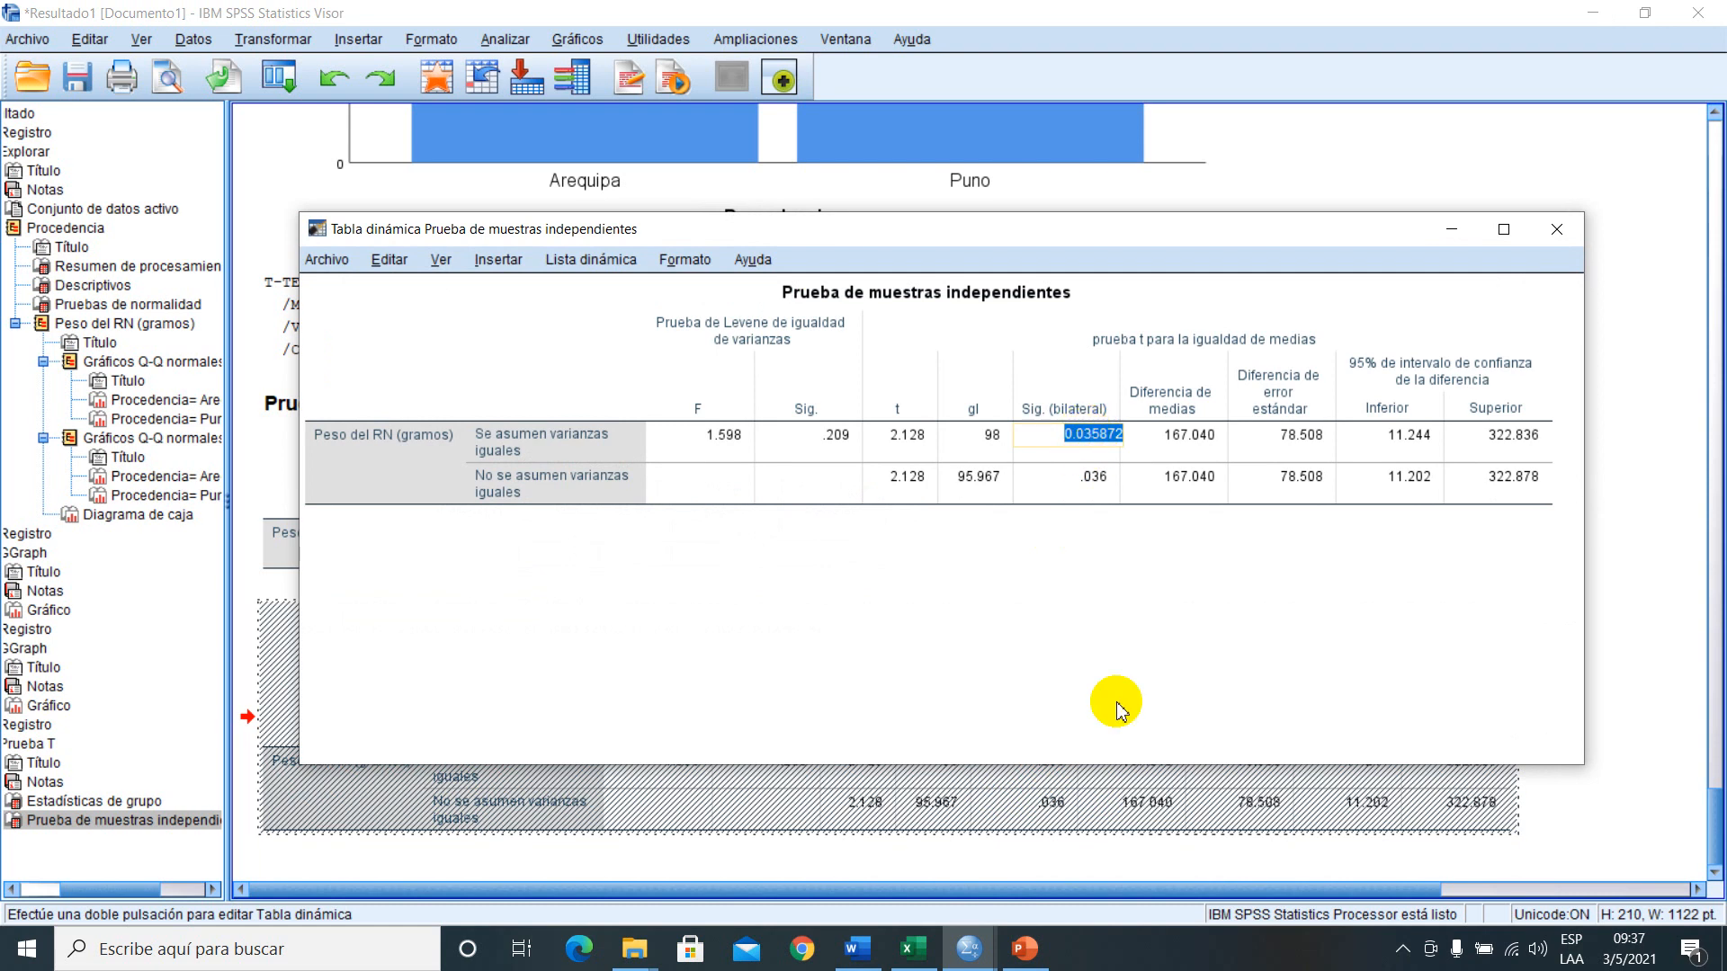
click(857, 949)
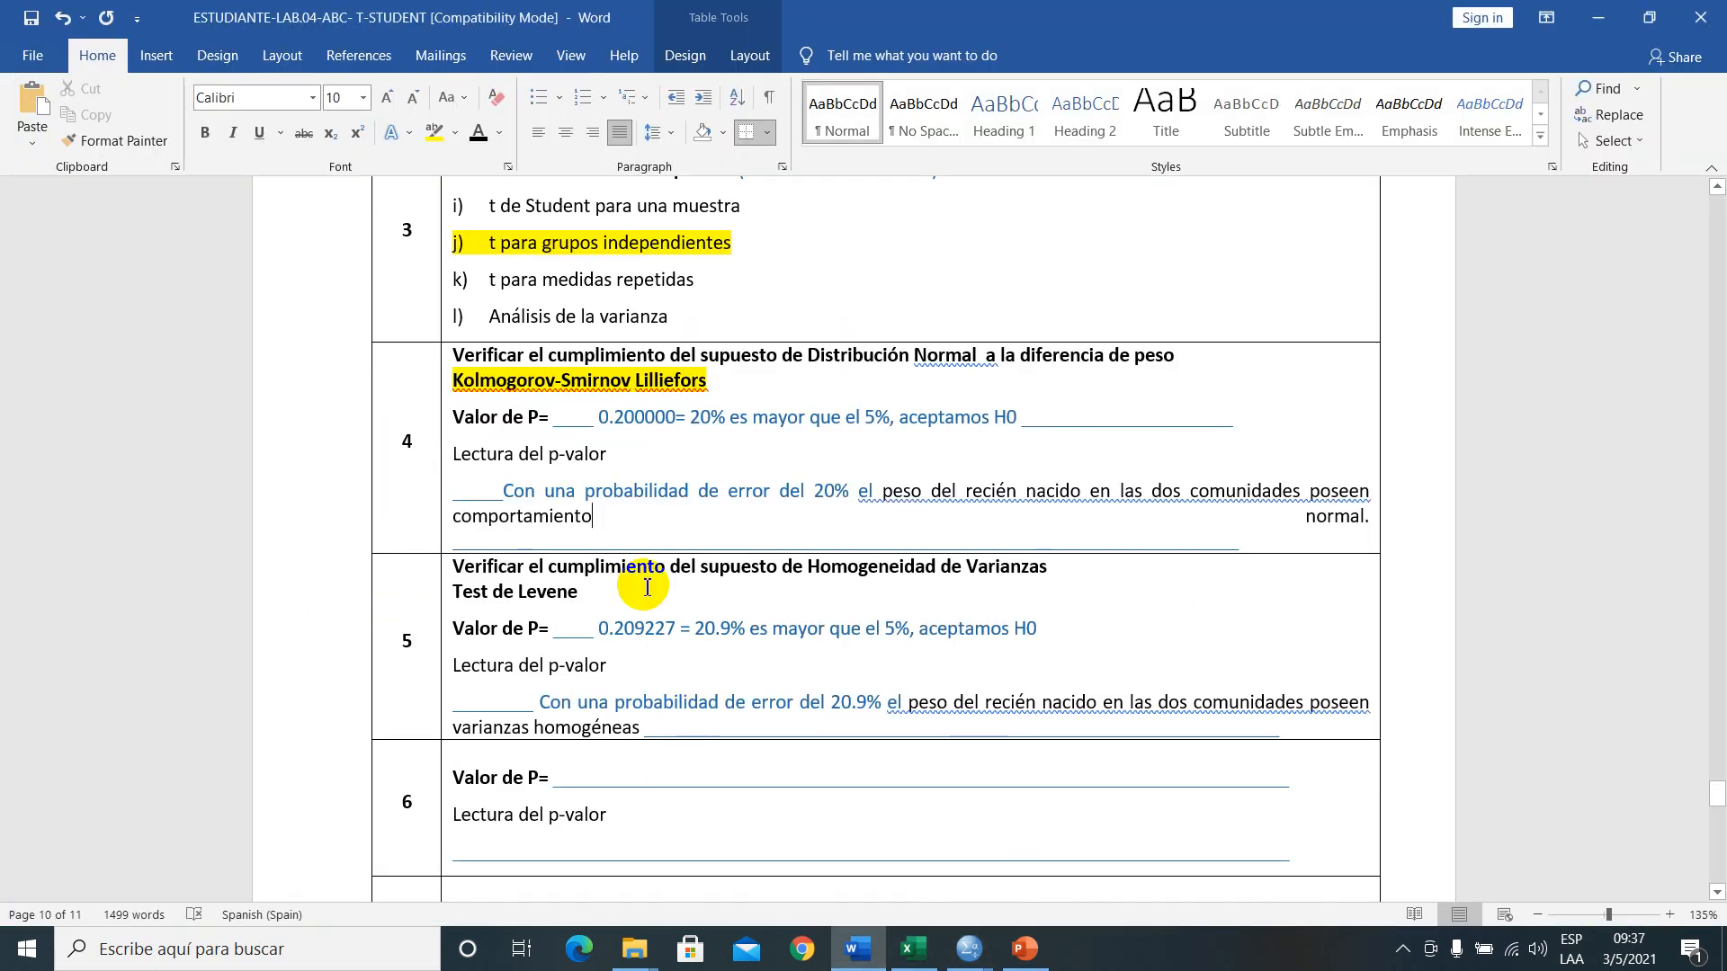
scroll(642, 585, down, 2)
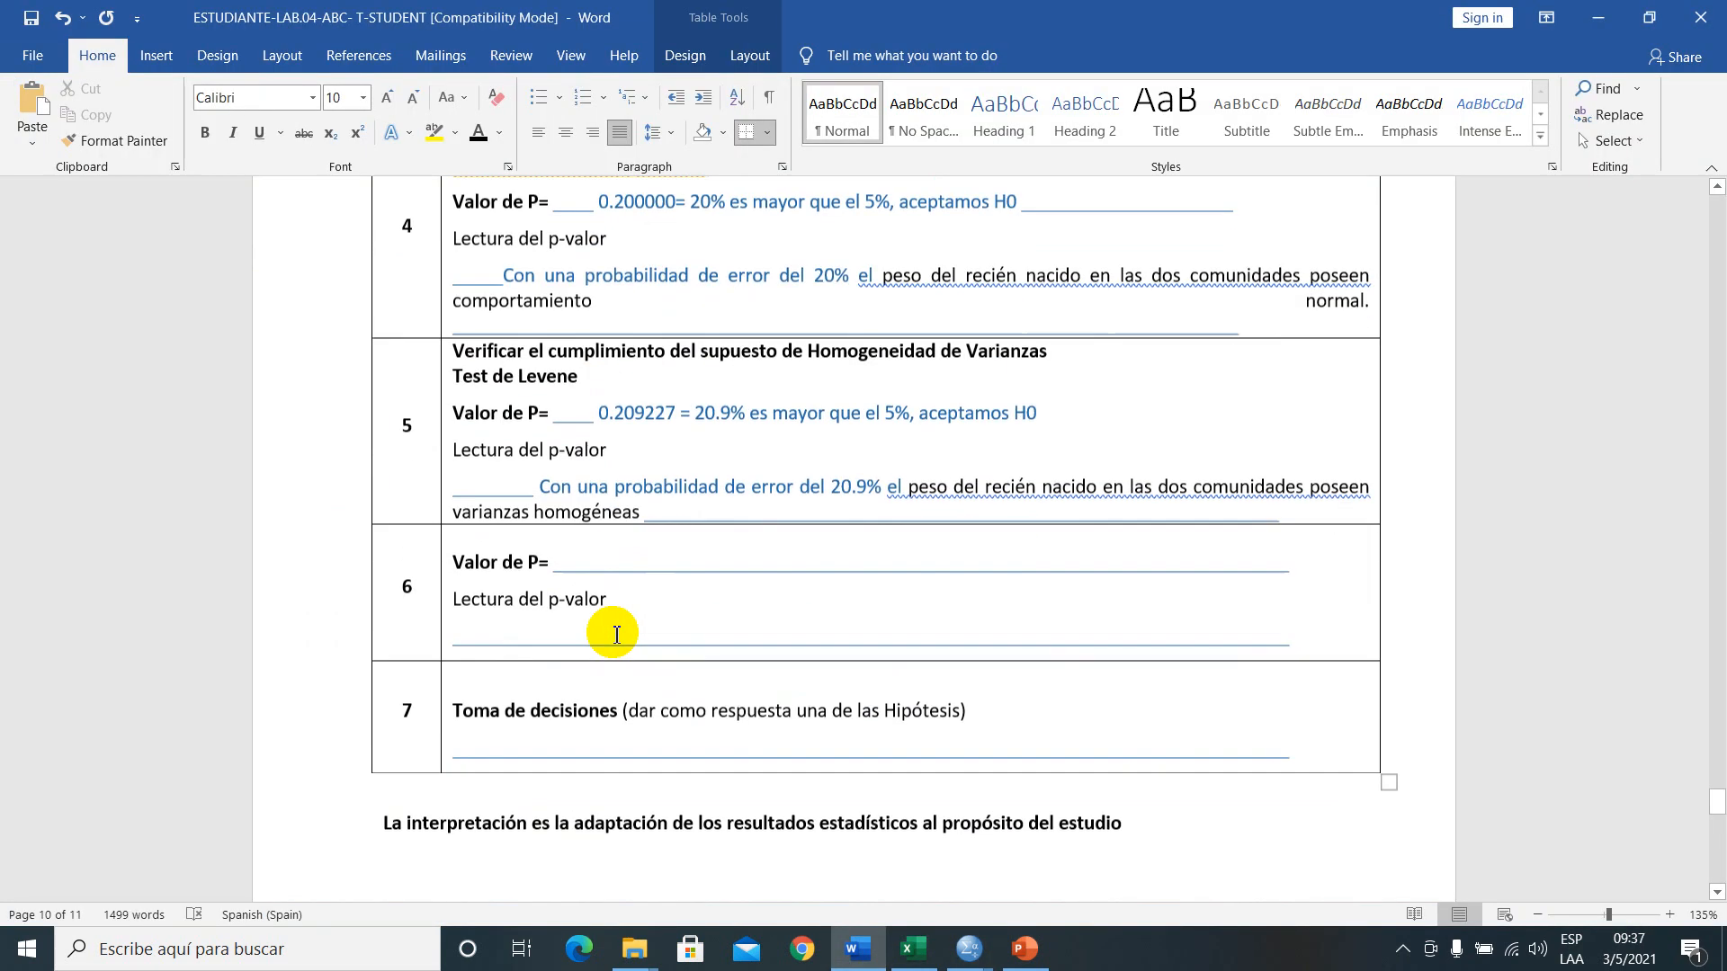
click(589, 573)
key(ctrl+v)
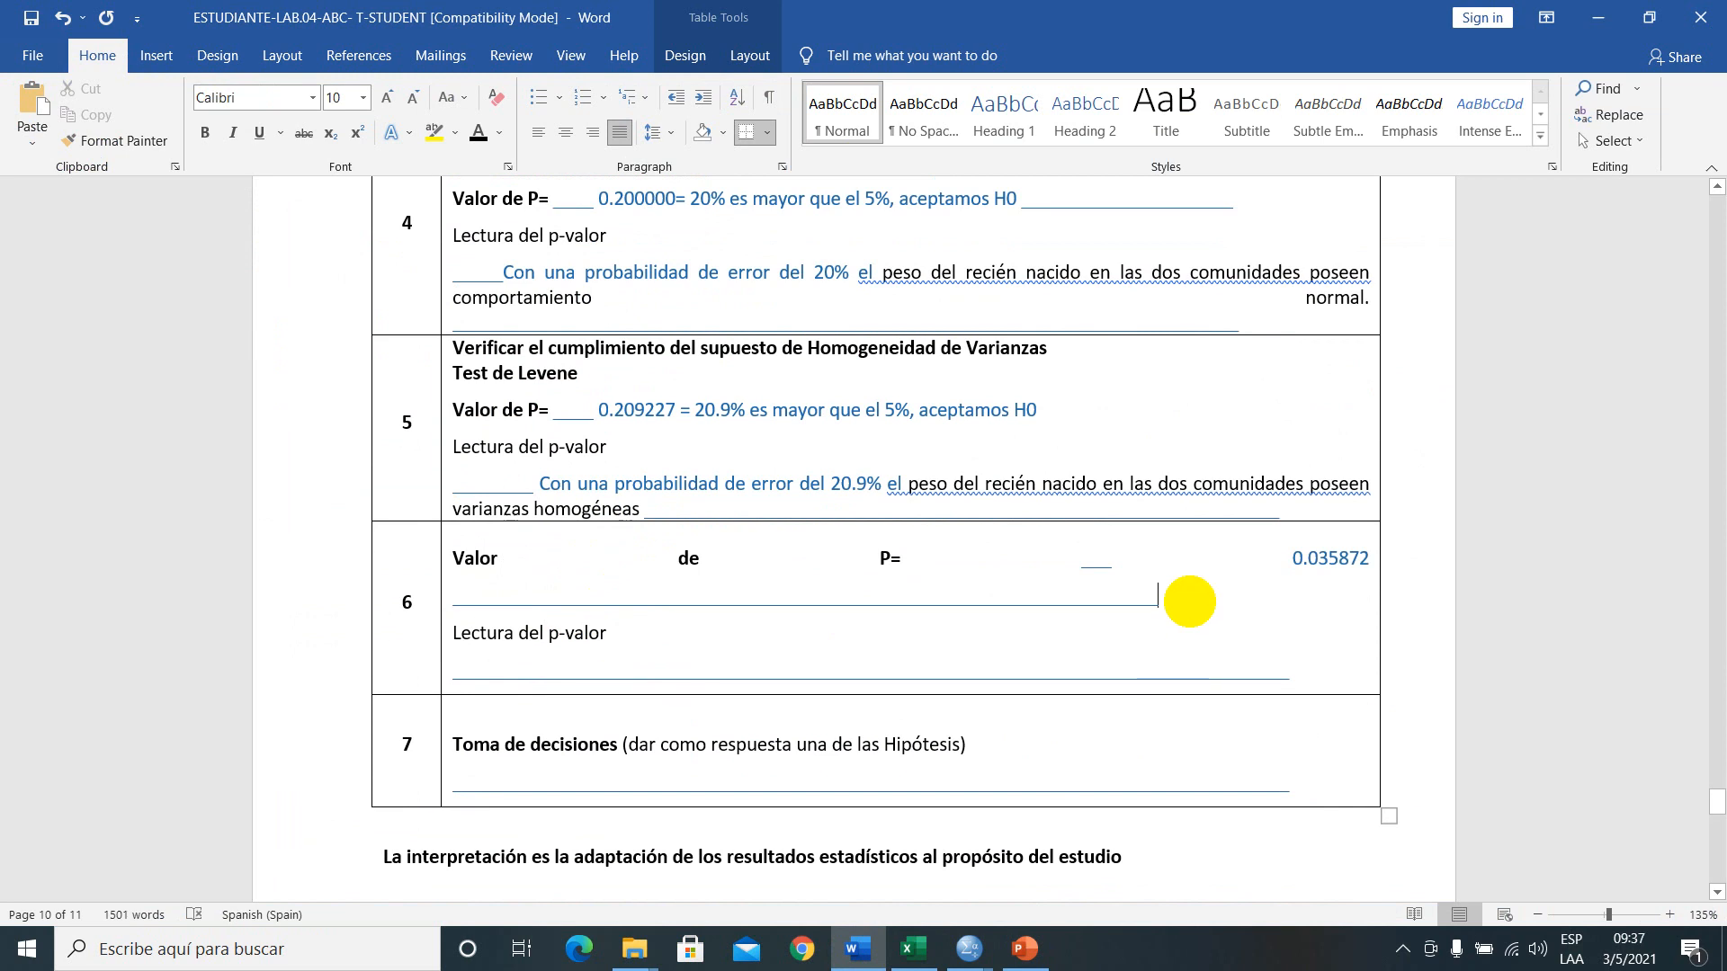
- Remove the leftover underline after section 6's p-value and complete the line with "= 3.58% menor que el 5%, aceptamos H1"
key(BackSpace)
key(BackSpace)
key(BackSpace)
key(BackSpace)
key(BackSpace)
key(BackSpace)
key(BackSpace)
key(BackSpace)
key(BackSpace)
key(BackSpace)
key(BackSpace)
key(BackSpace)
key(BackSpace)
key(BackSpace)
key(BackSpace)
key(BackSpace)
key(BackSpace)
key(BackSpace)
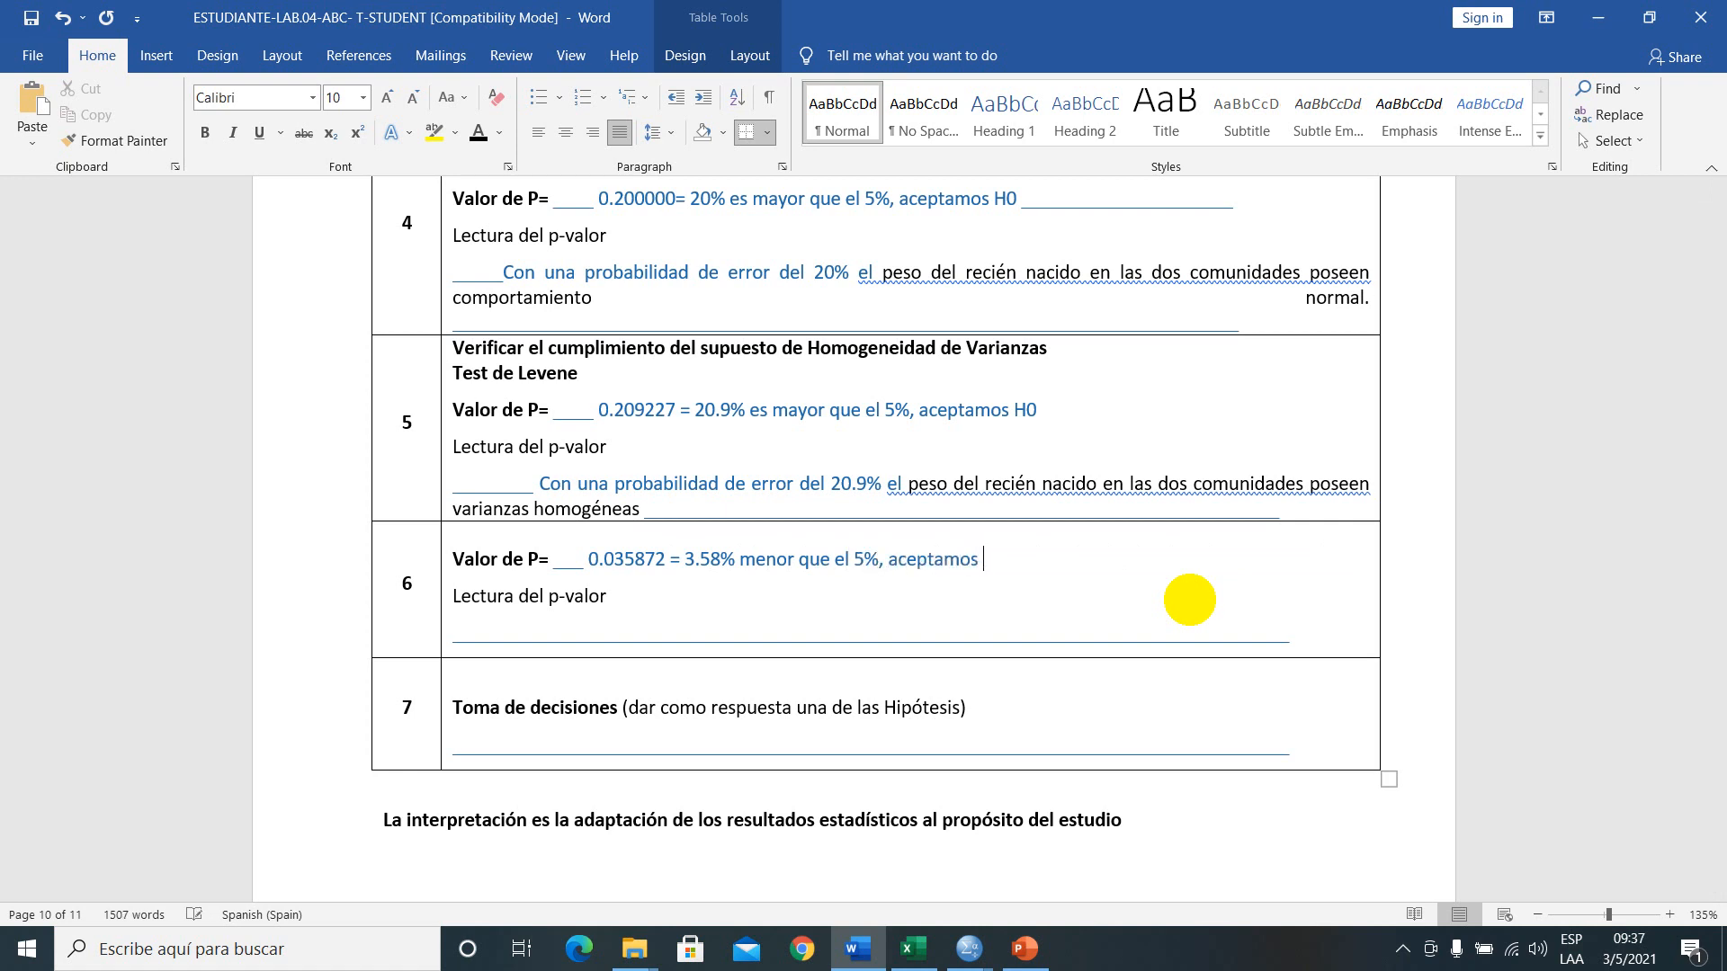
text(H)
key(Caps_Lock)
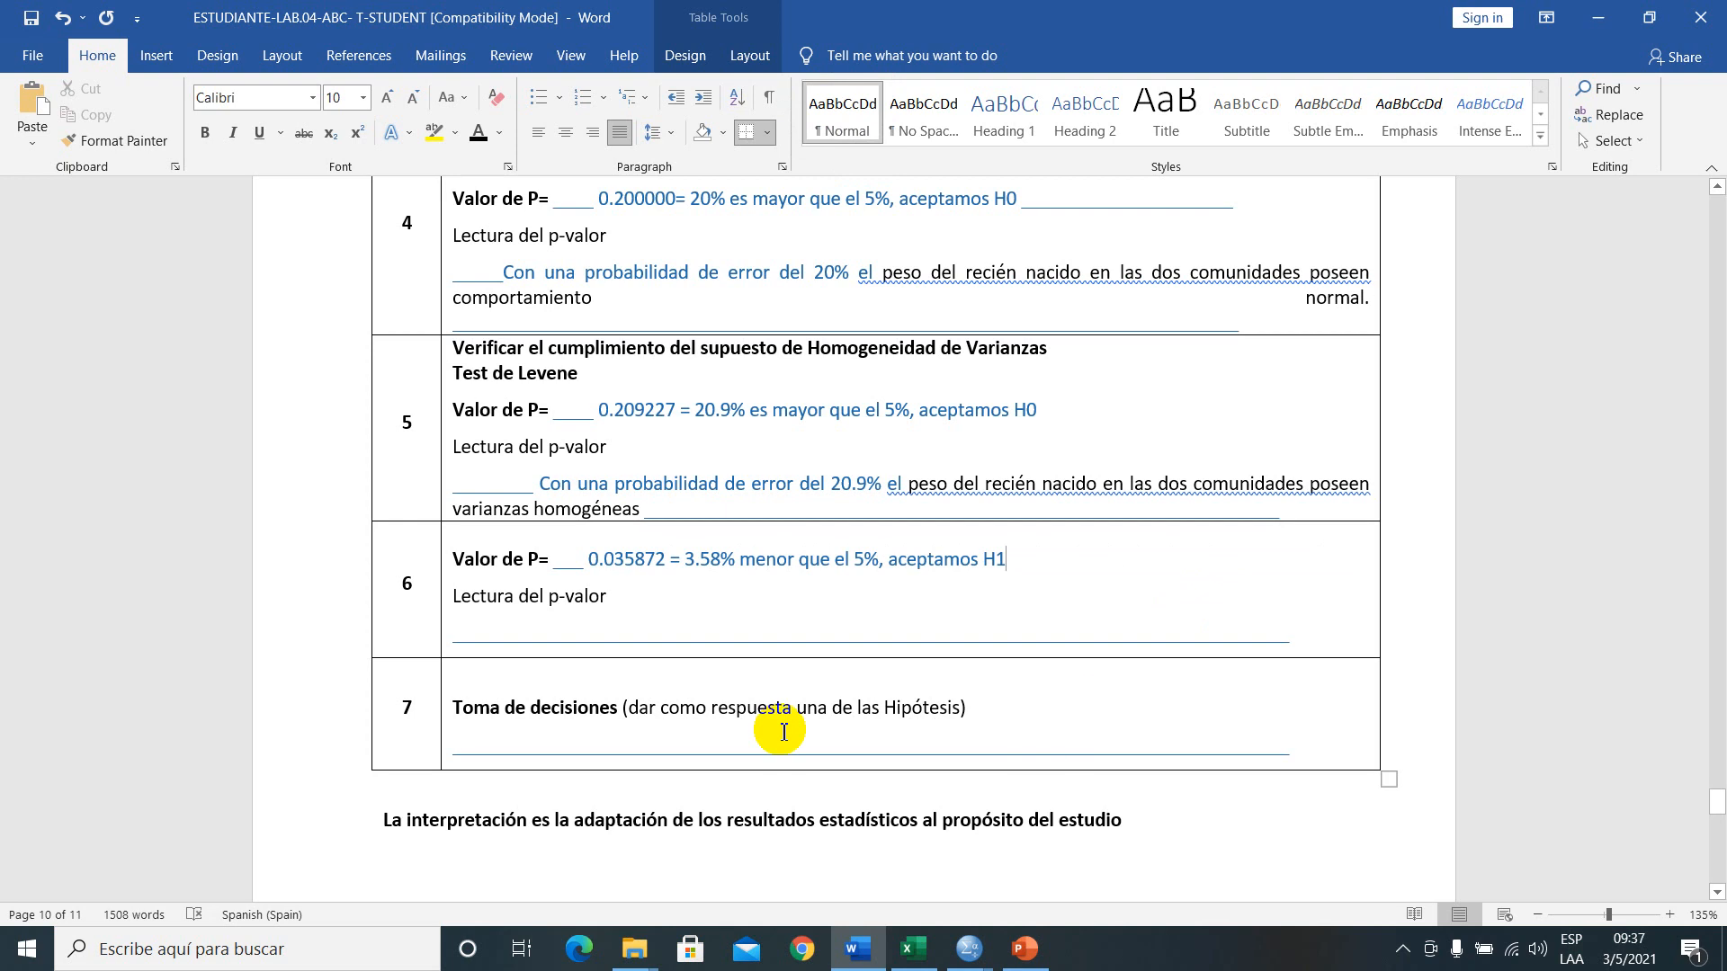
- Copy section 5's p-value reading into section 6's "Lectura del p-valor" and delete the surplus underline after it
click(554, 633)
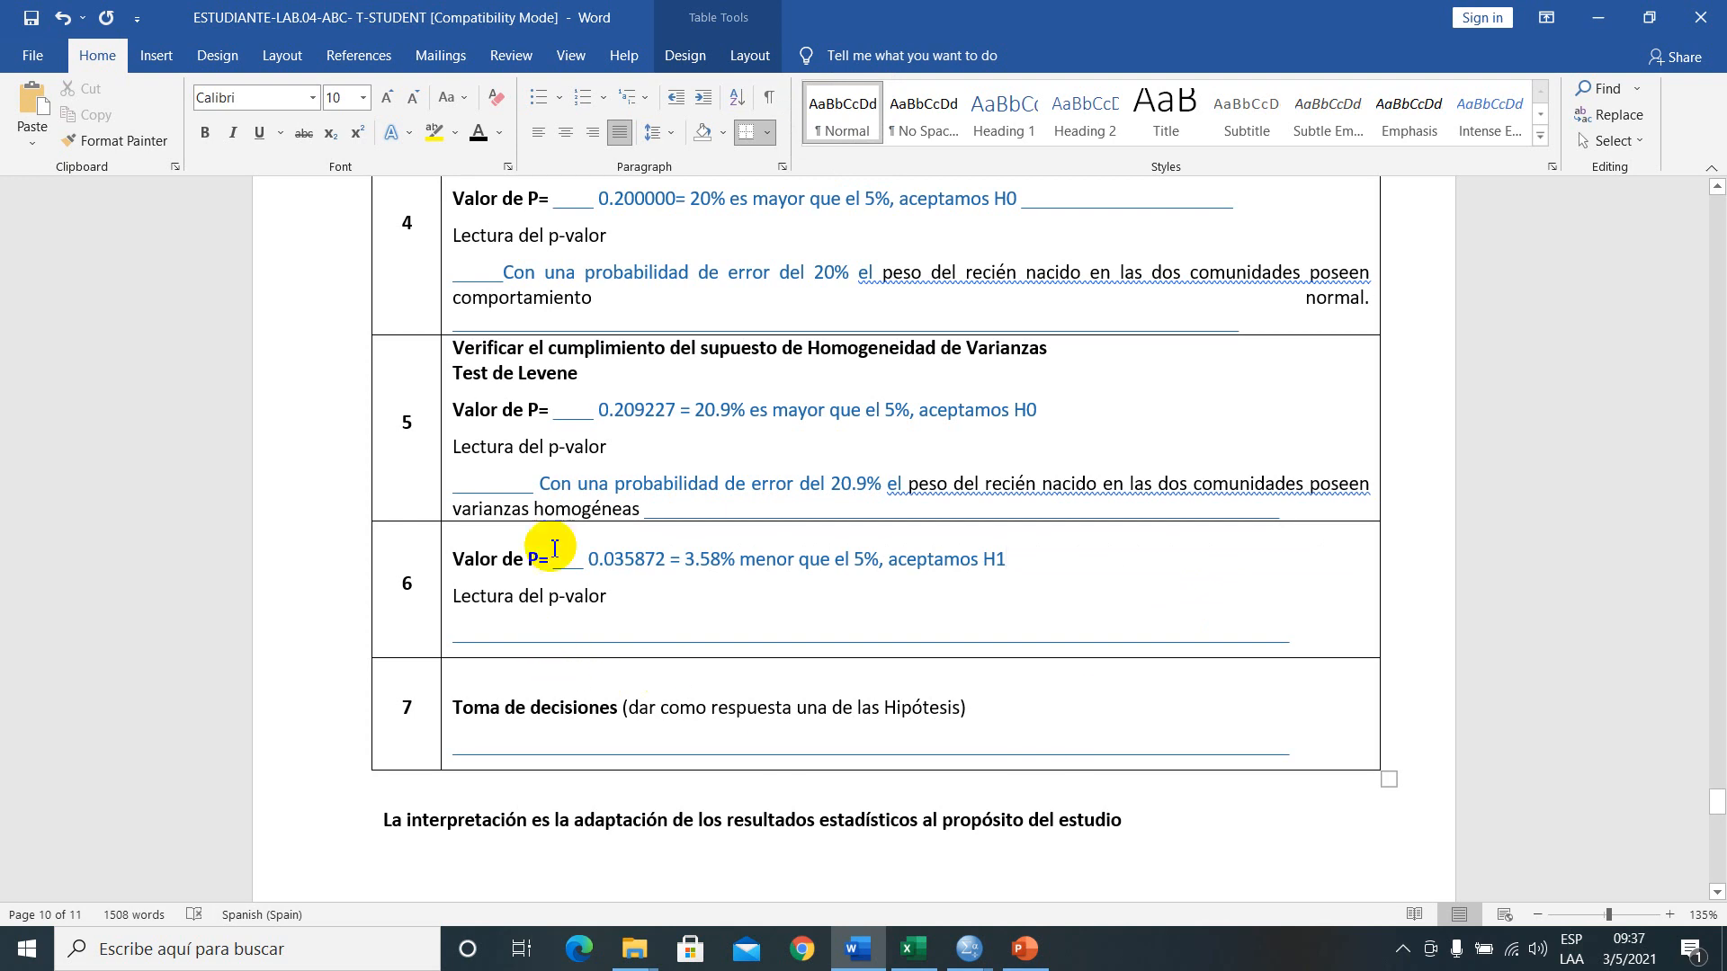
drag(541, 487, 675, 504)
key(ctrl+c)
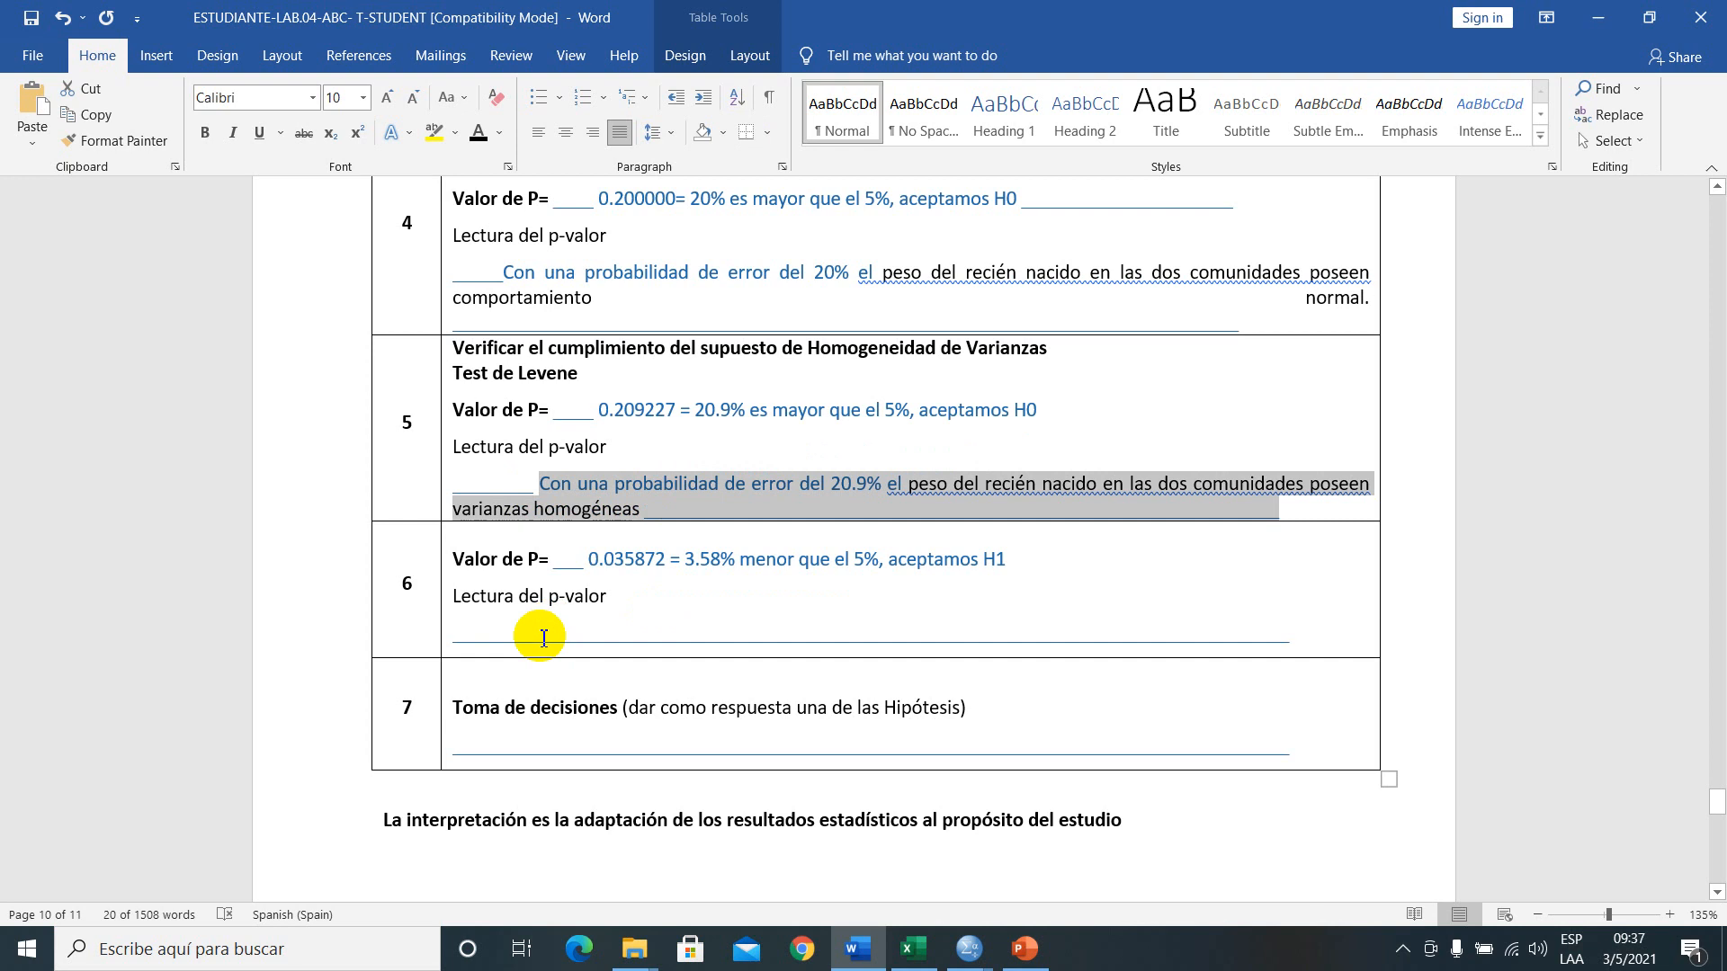
click(537, 636)
key(ctrl+v)
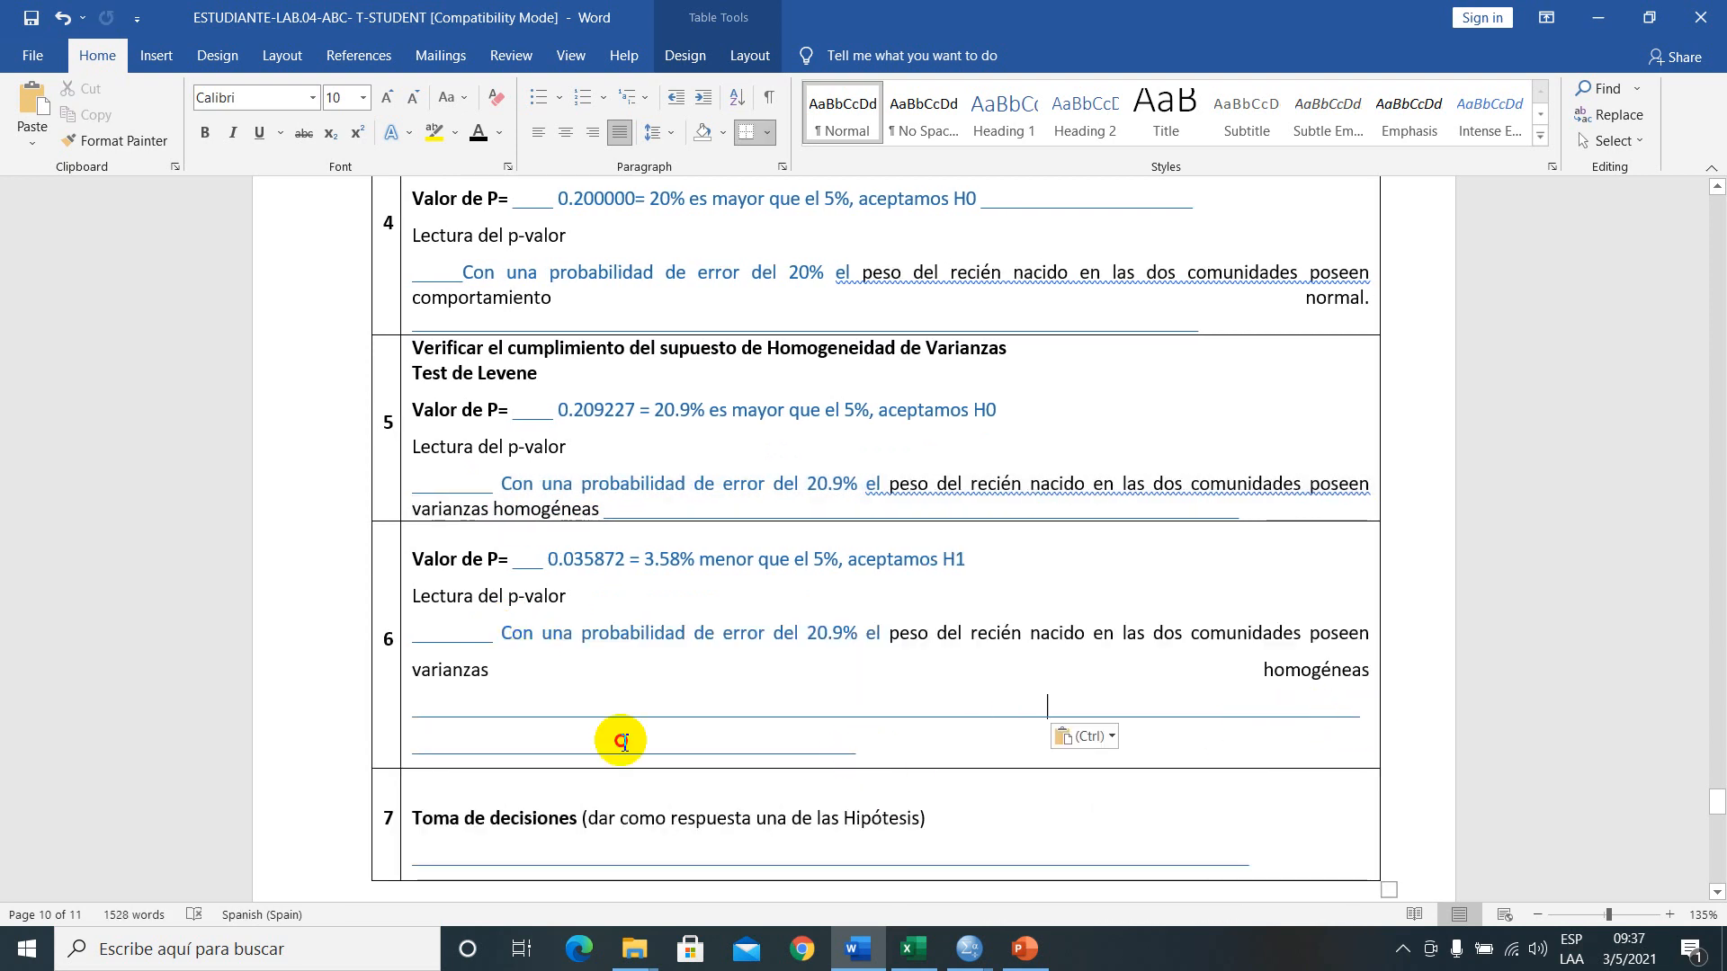
triple_click(445, 720)
key(BackSpace)
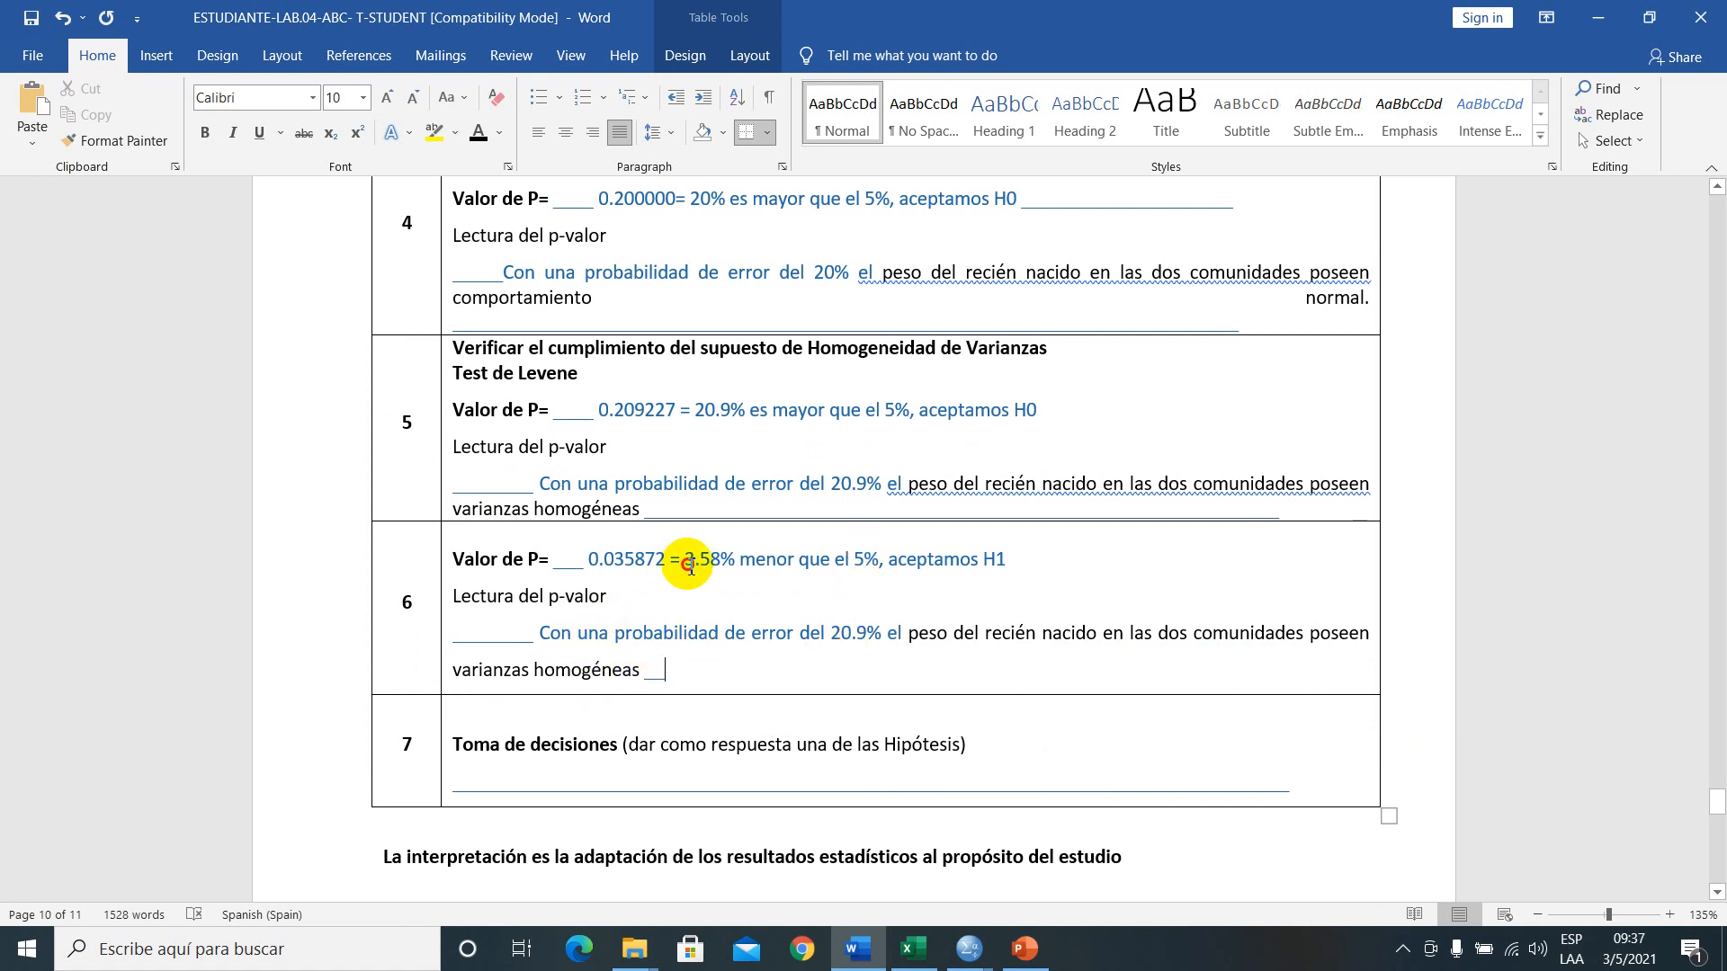
- In section 6's reading, change the error probability to 3.58% and add "menor que el 5% (alga)" after it
drag(686, 567, 732, 563)
key(ctrl+c)
click(851, 658)
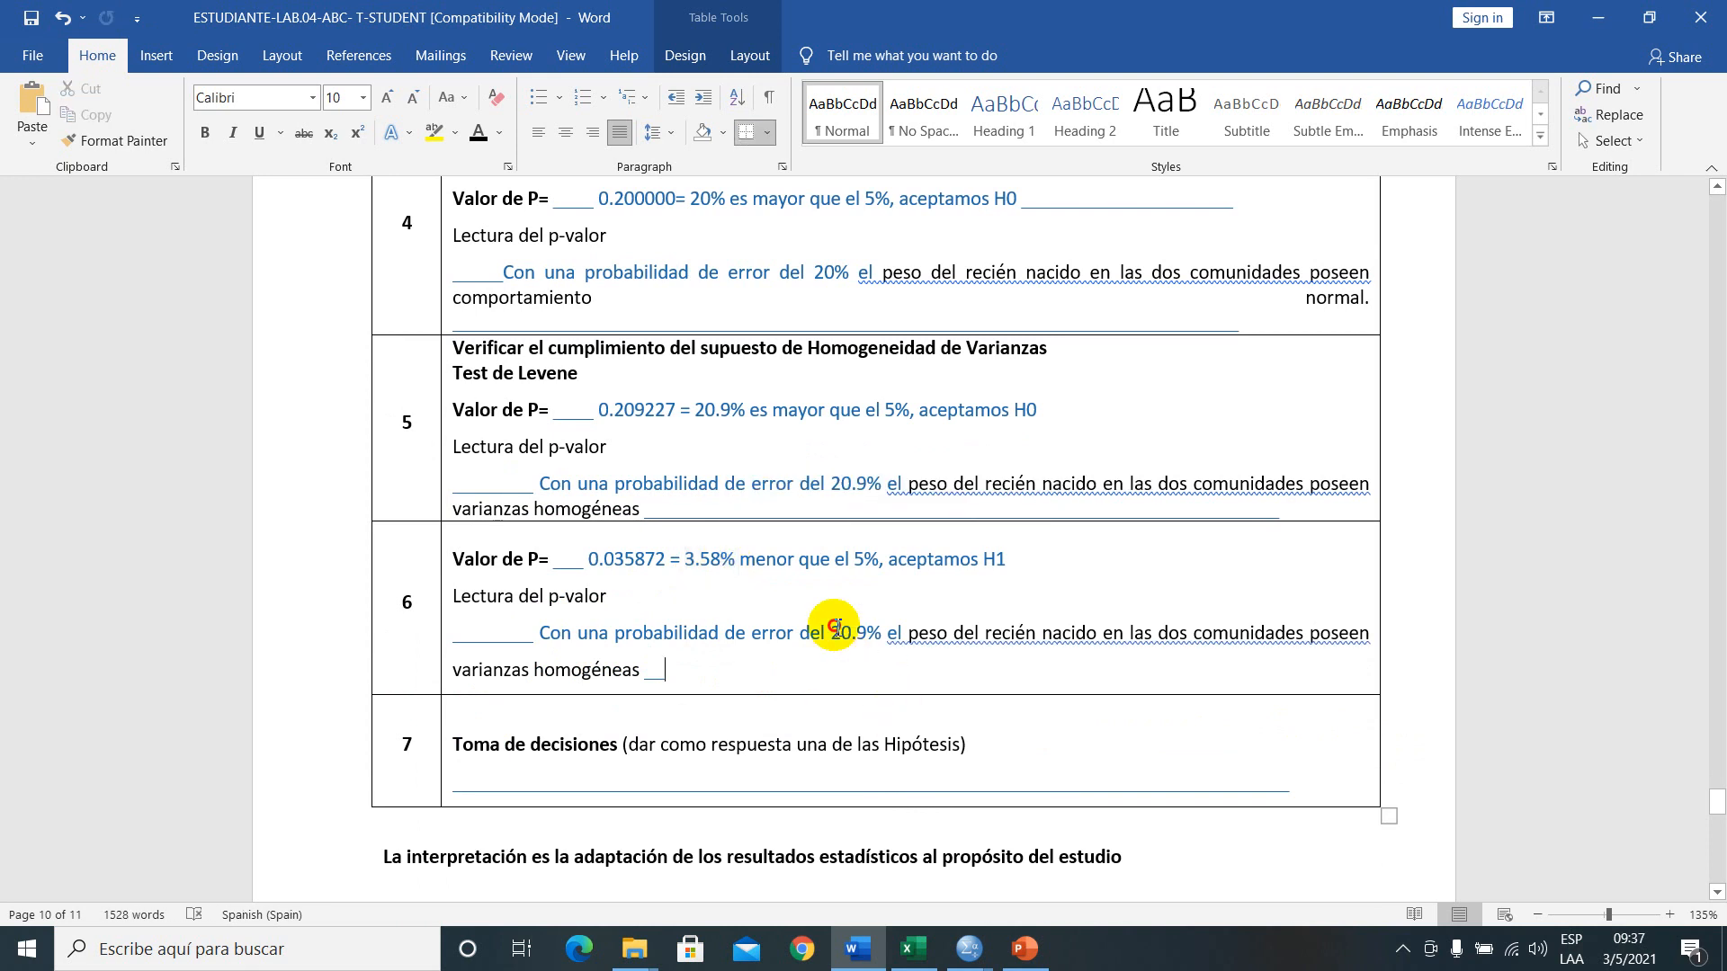
drag(834, 626, 880, 631)
key(ctrl+v)
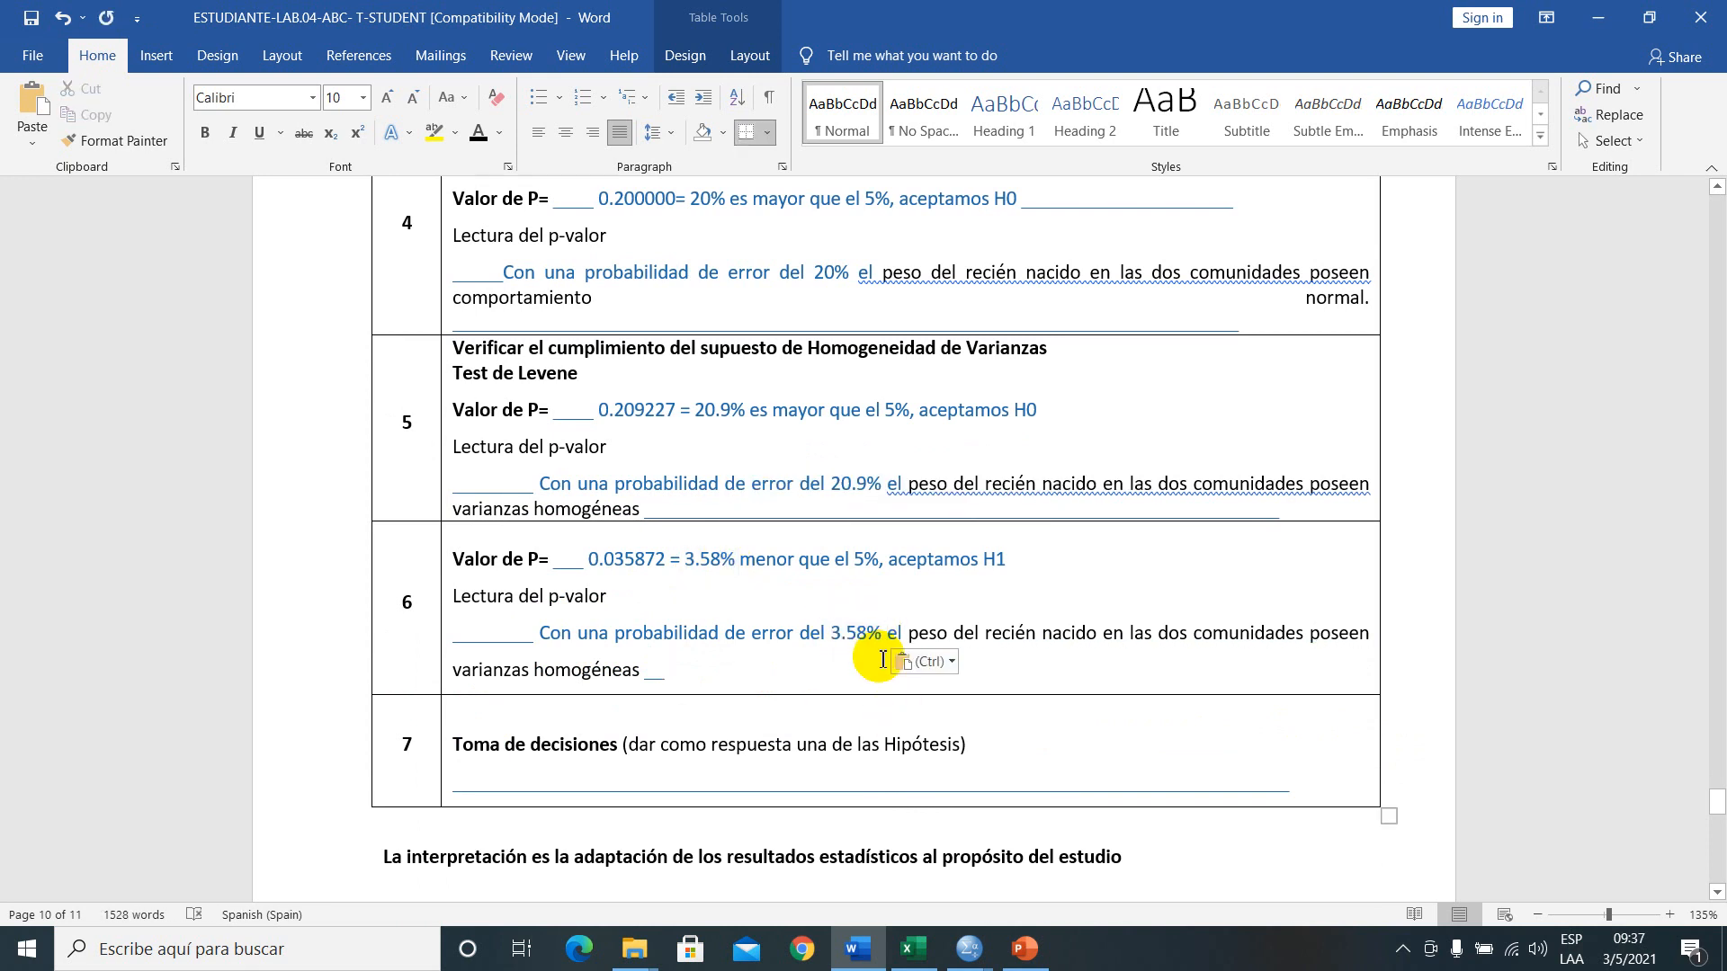
text(menor que el )
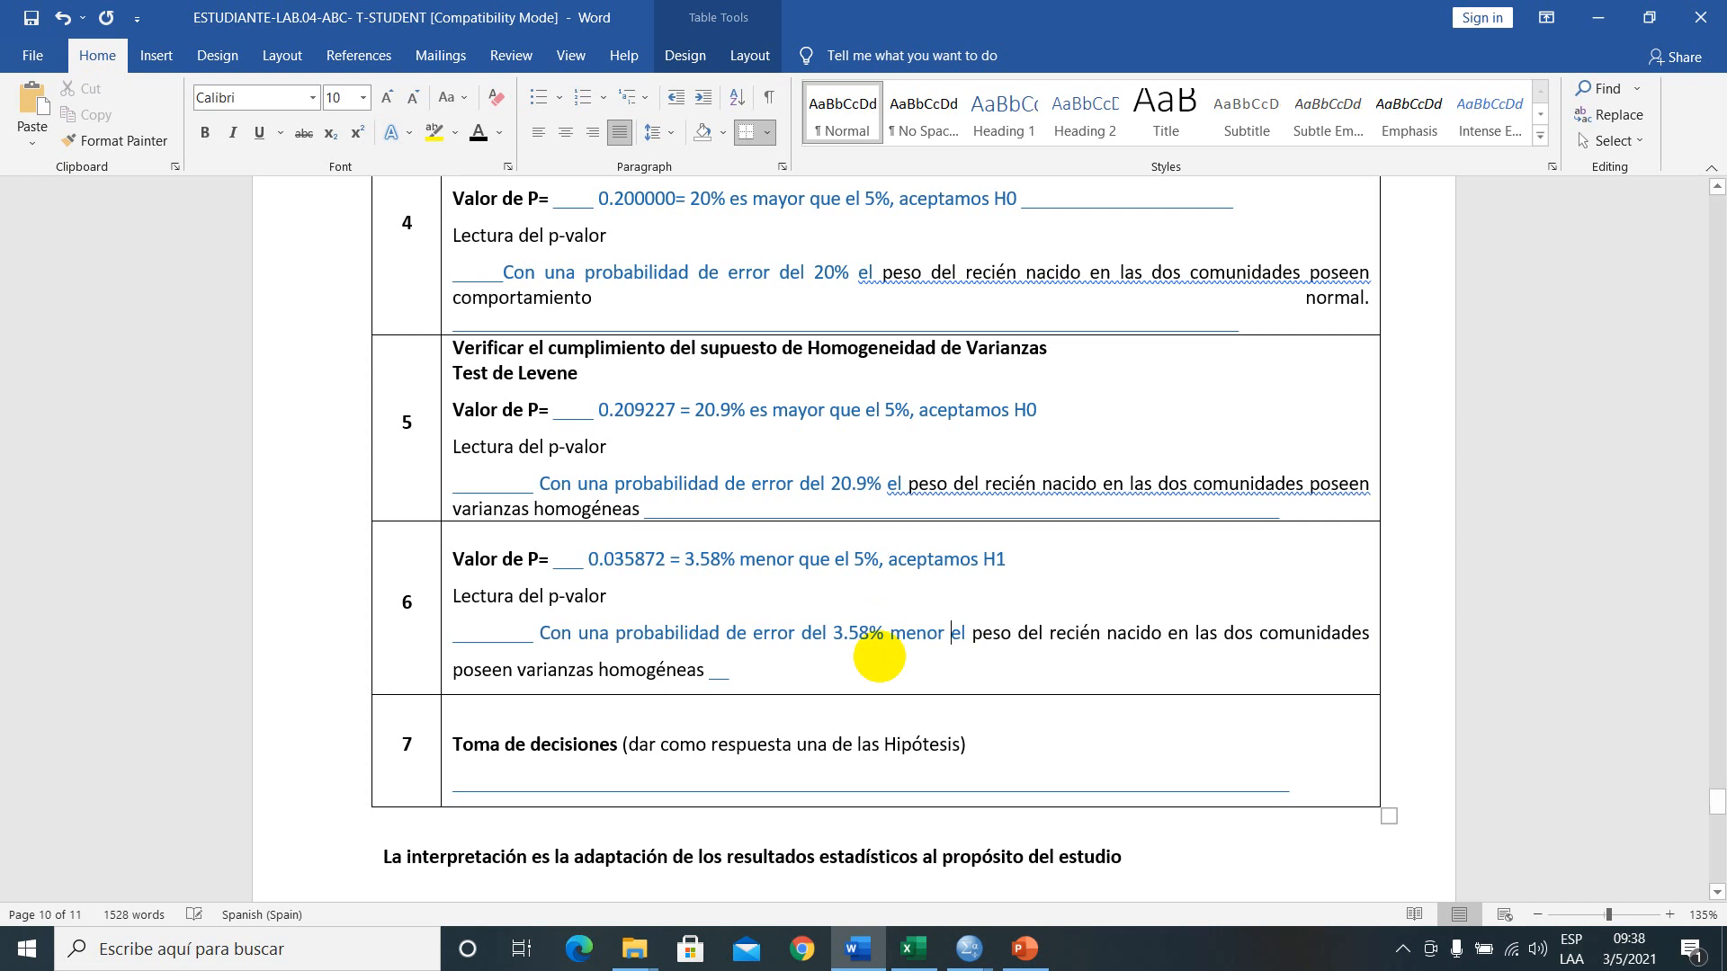
text(5%)
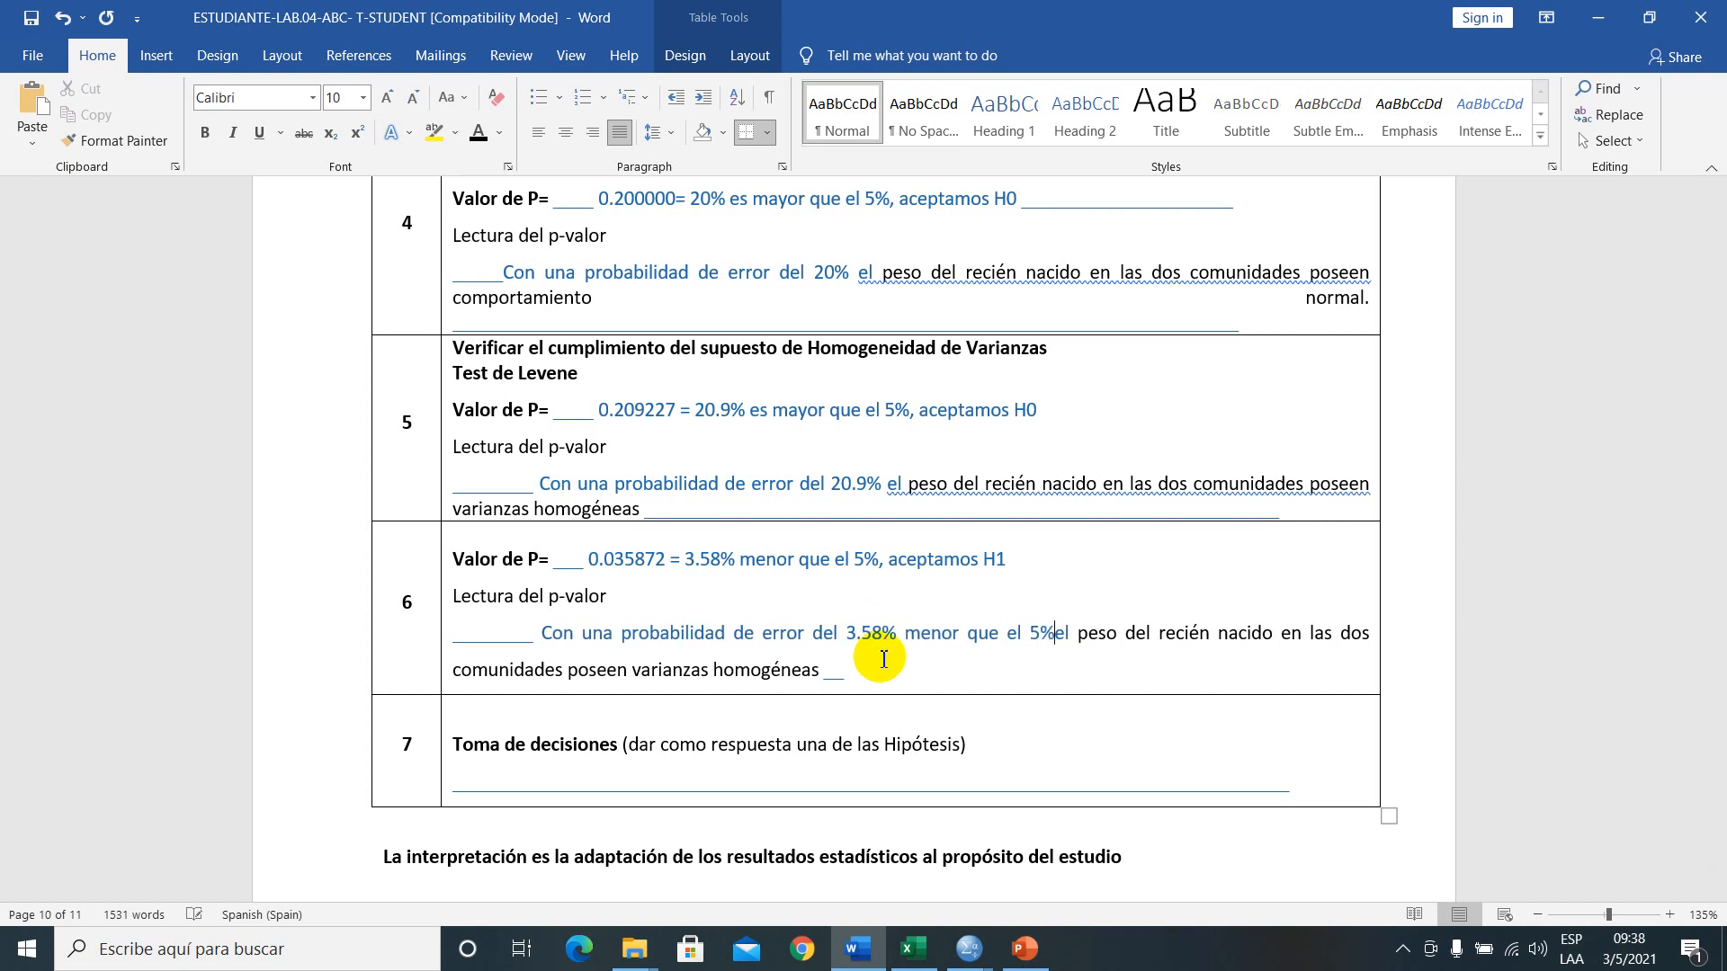
text( ()
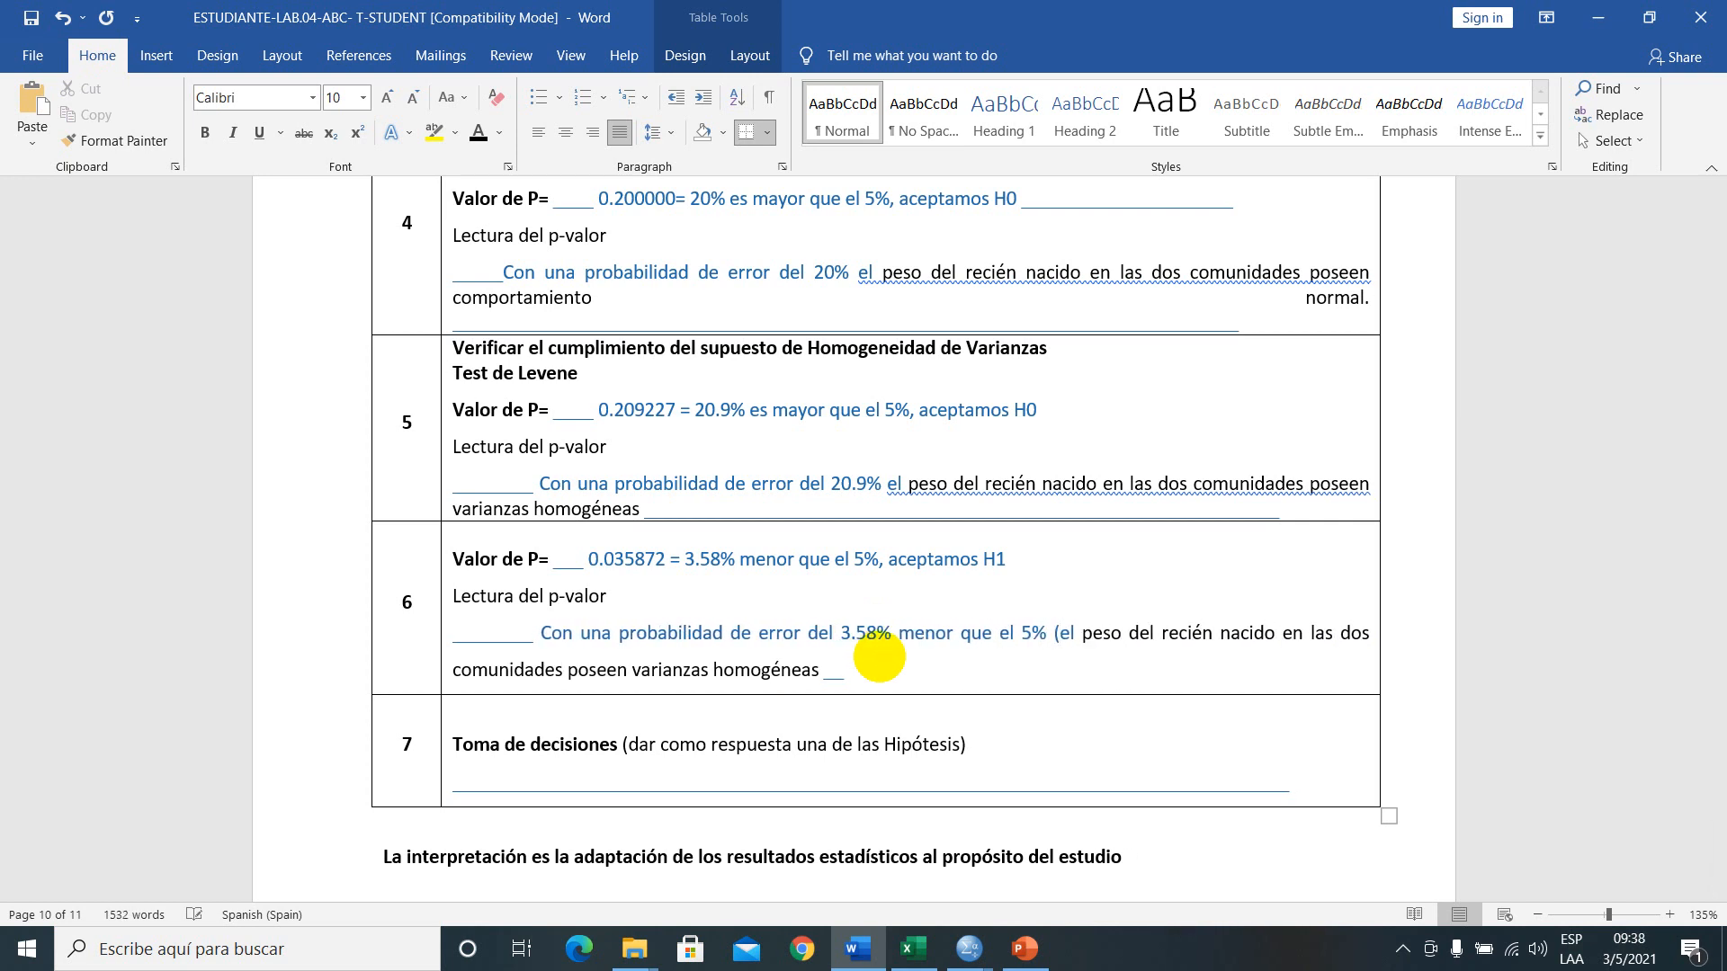
text(alga))
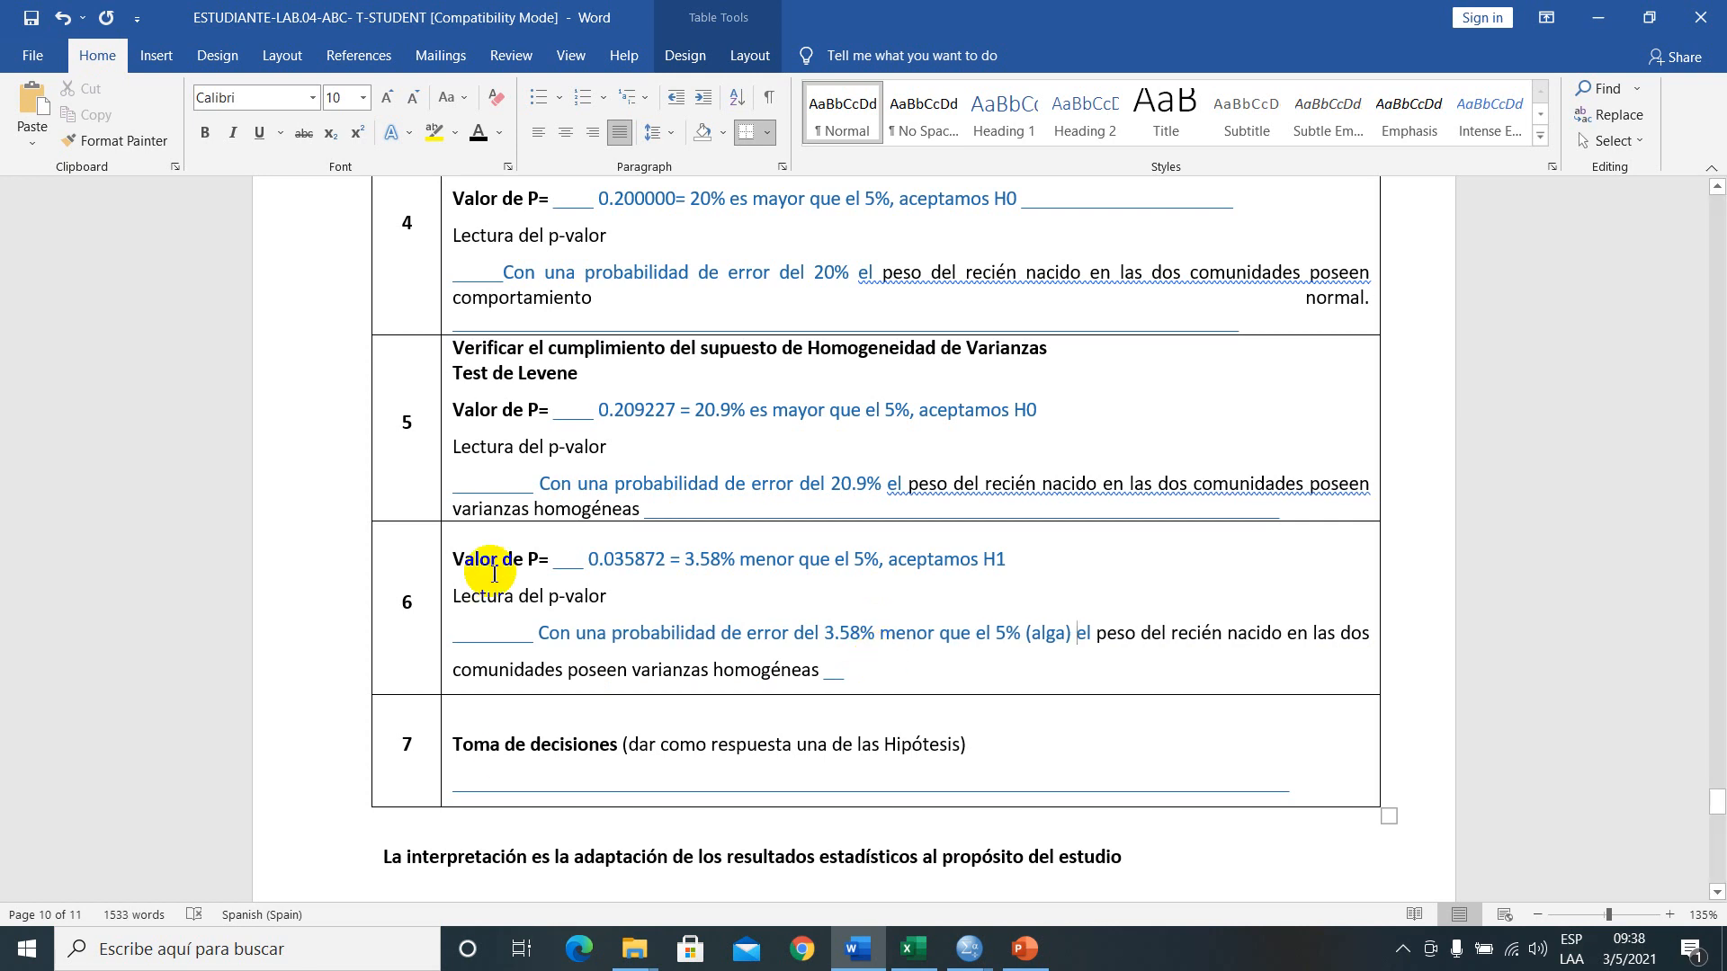
- Replace the rest of section 6's reading with the copied H1 statement and make its first word lowercase "el"
scroll(493, 560, up, 10)
scroll(492, 573, down, 2)
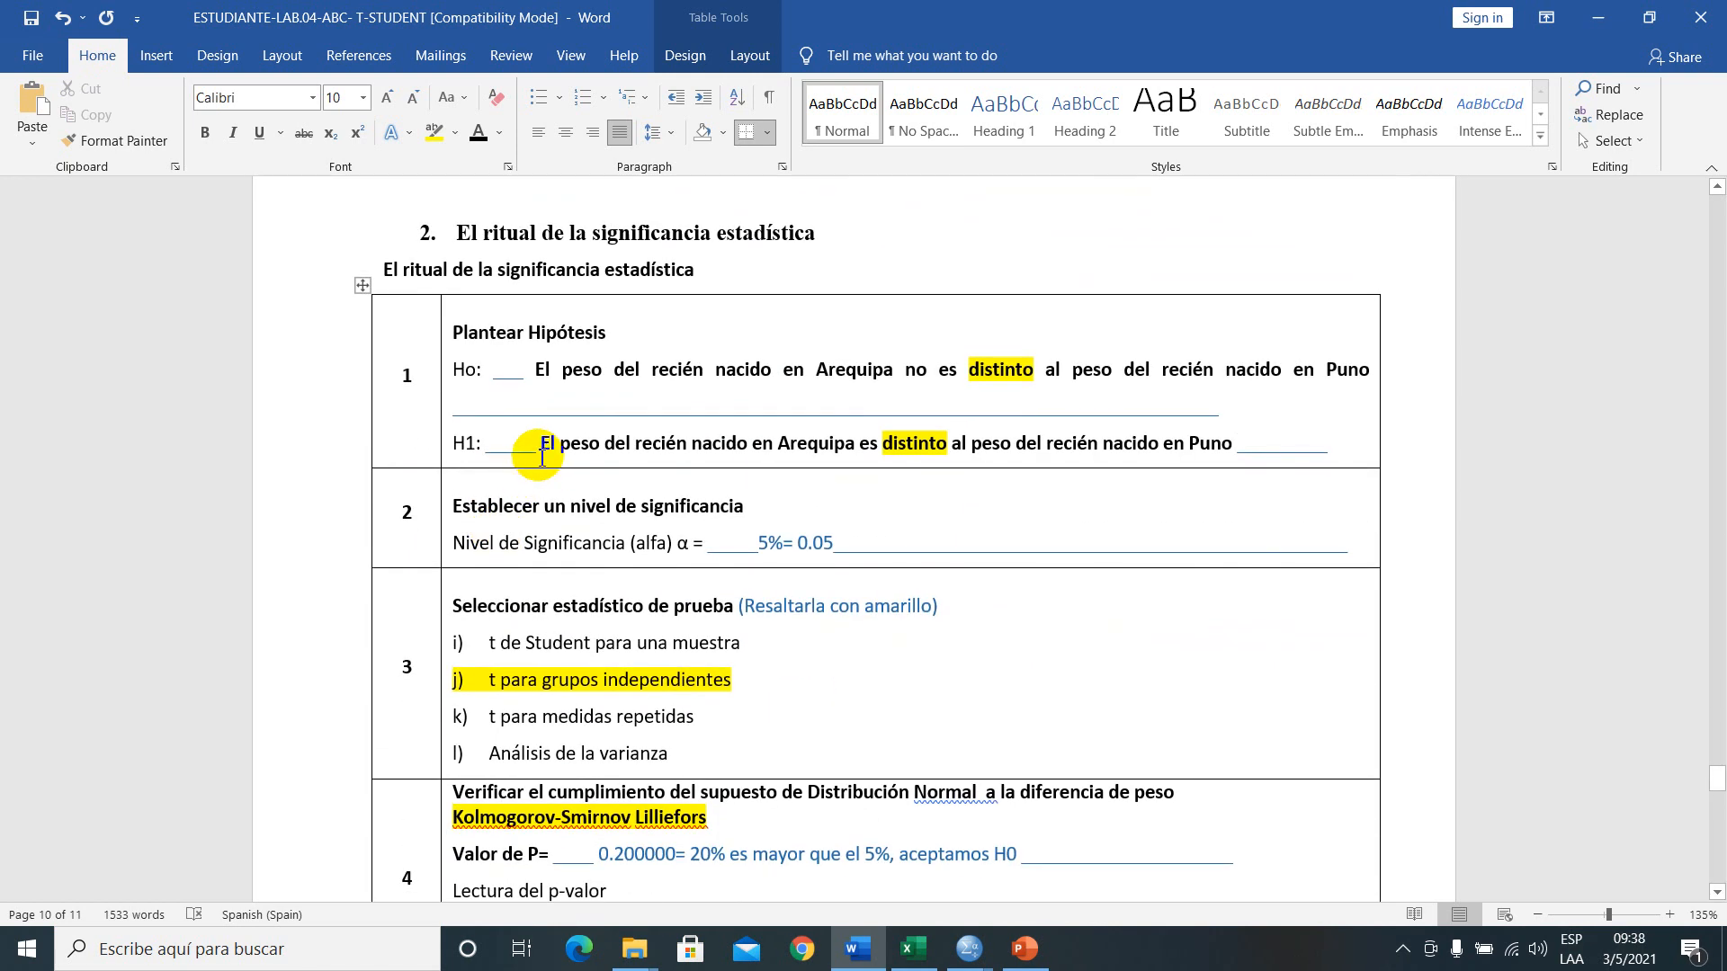
drag(545, 452, 1210, 443)
key(ctrl+c)
scroll(1030, 682, down, 9)
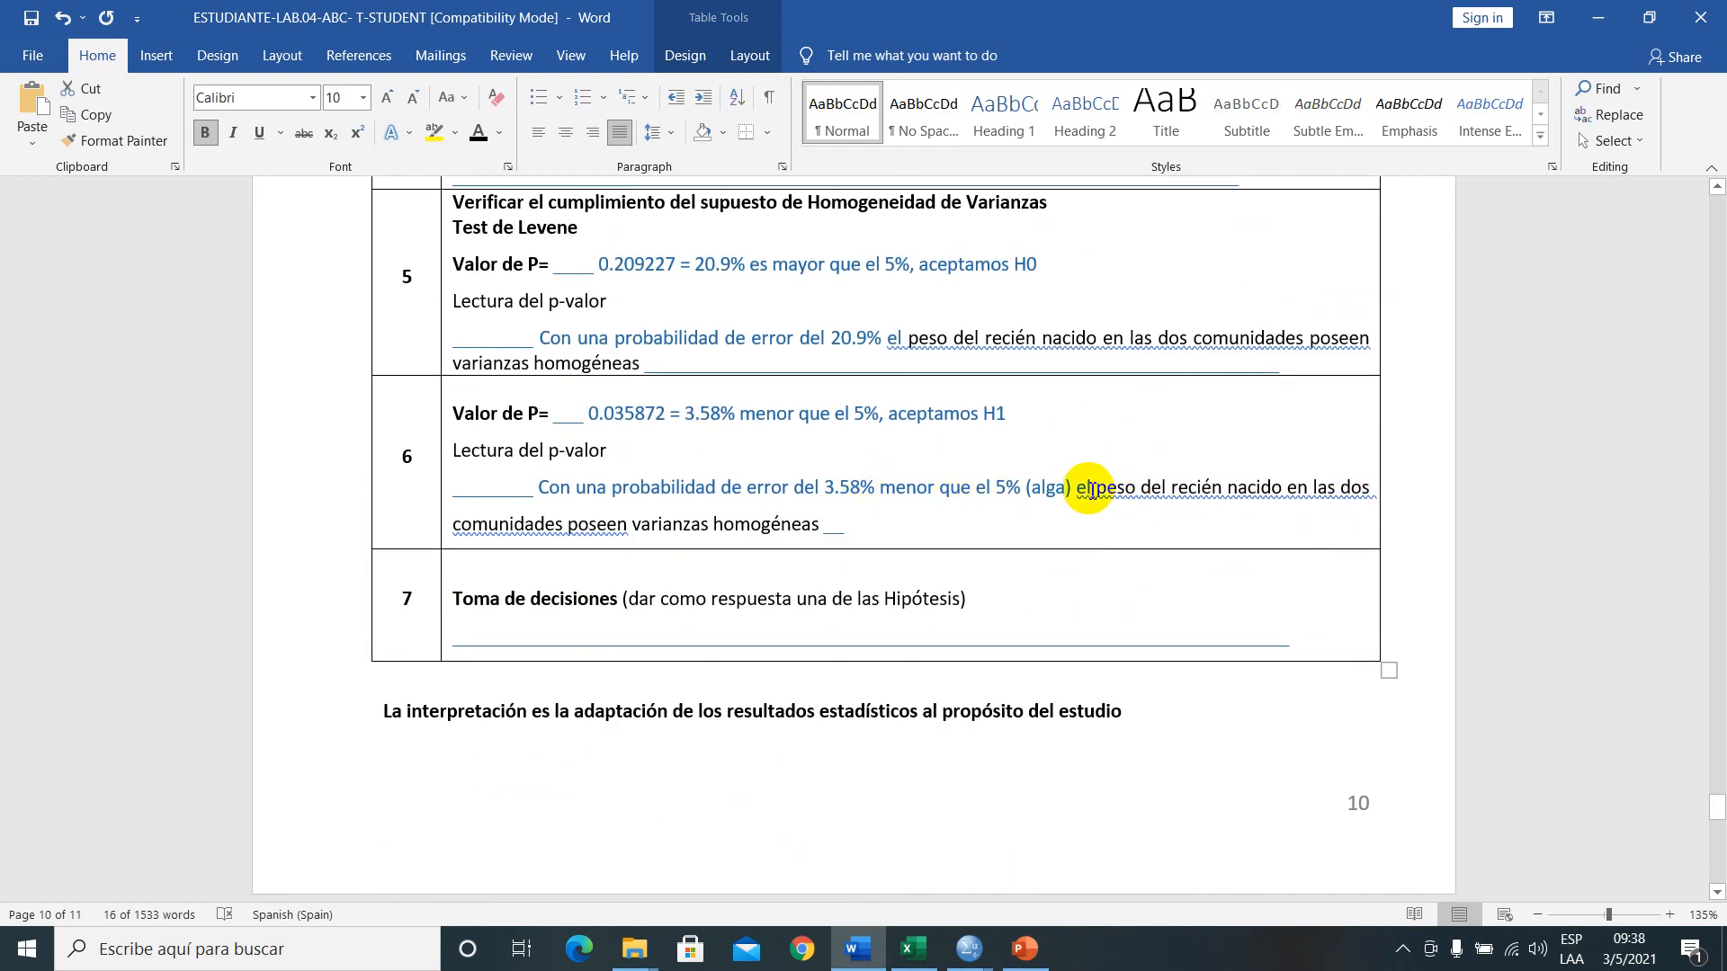
drag(1101, 519, 1099, 512)
key(ctrl+v)
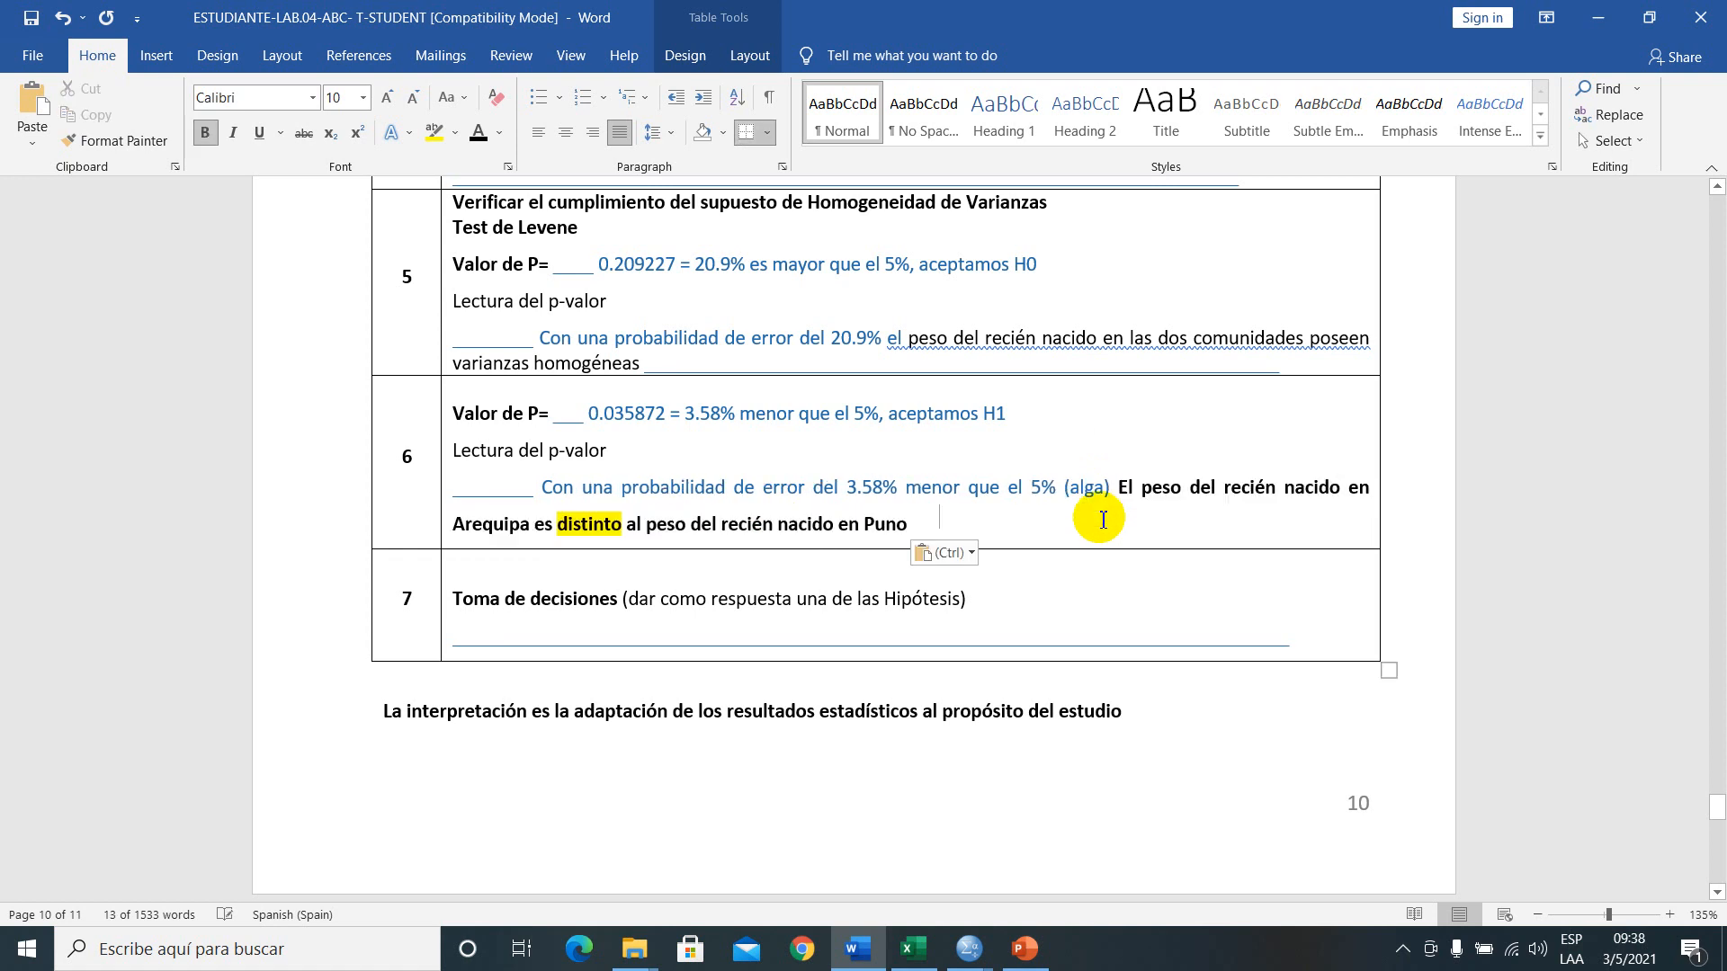
key(BackSpace)
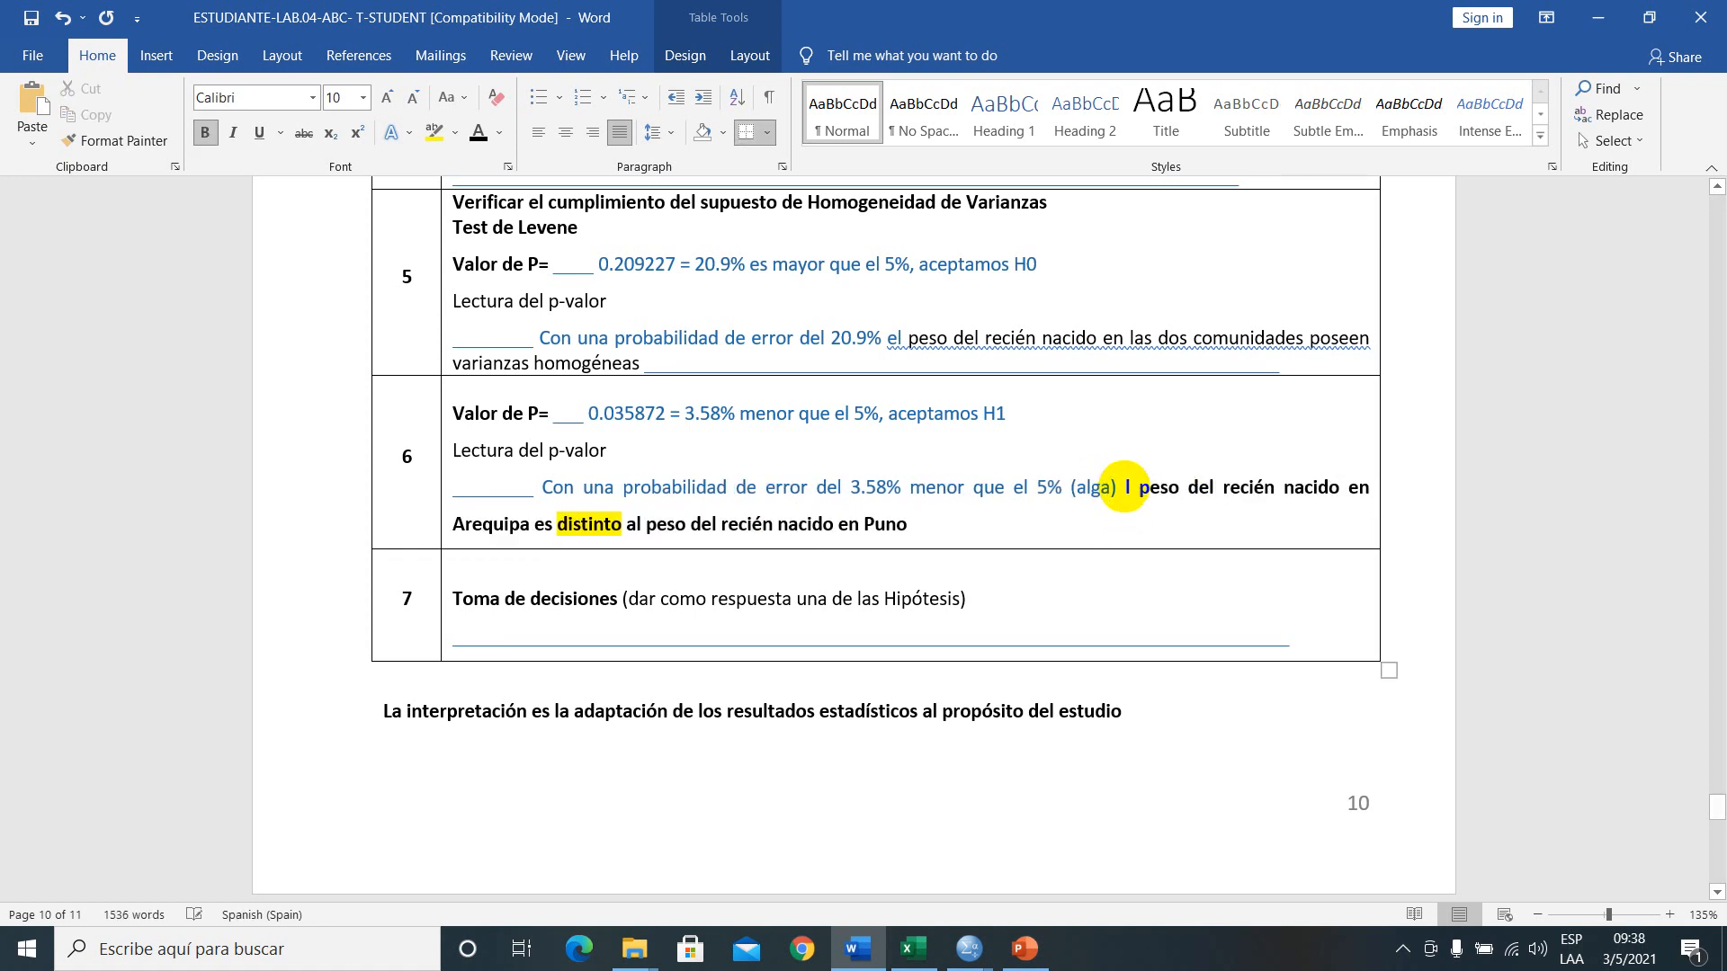
text(e)
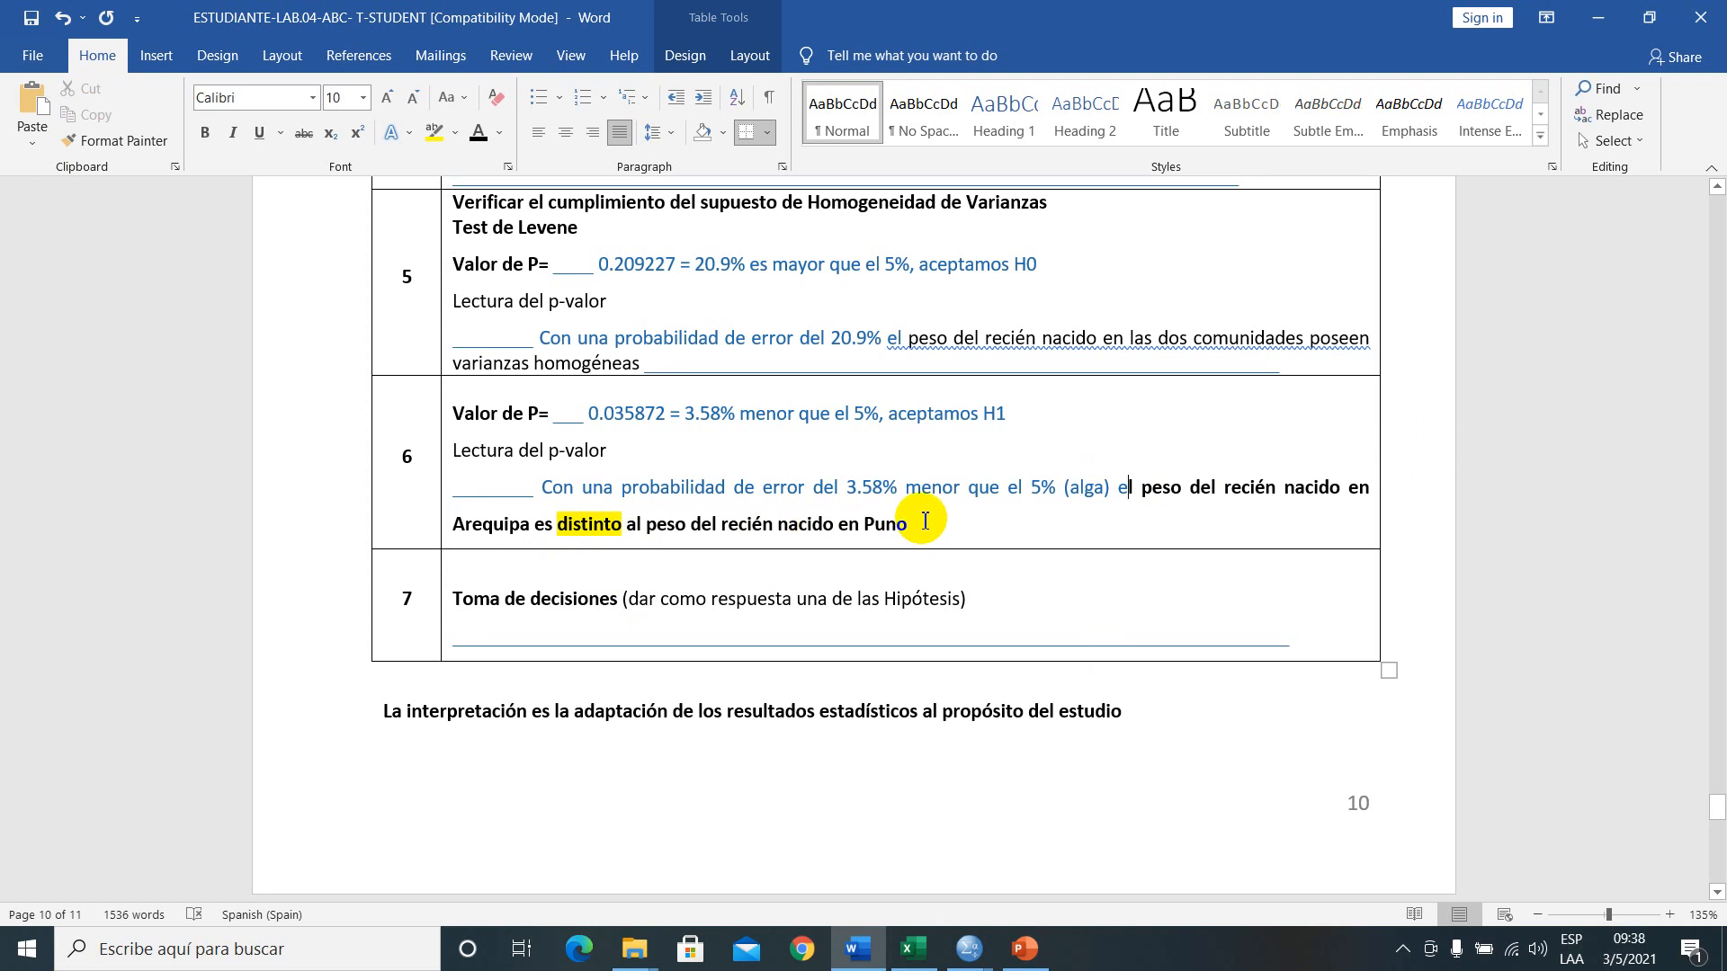
double_click(882, 528)
click(912, 535)
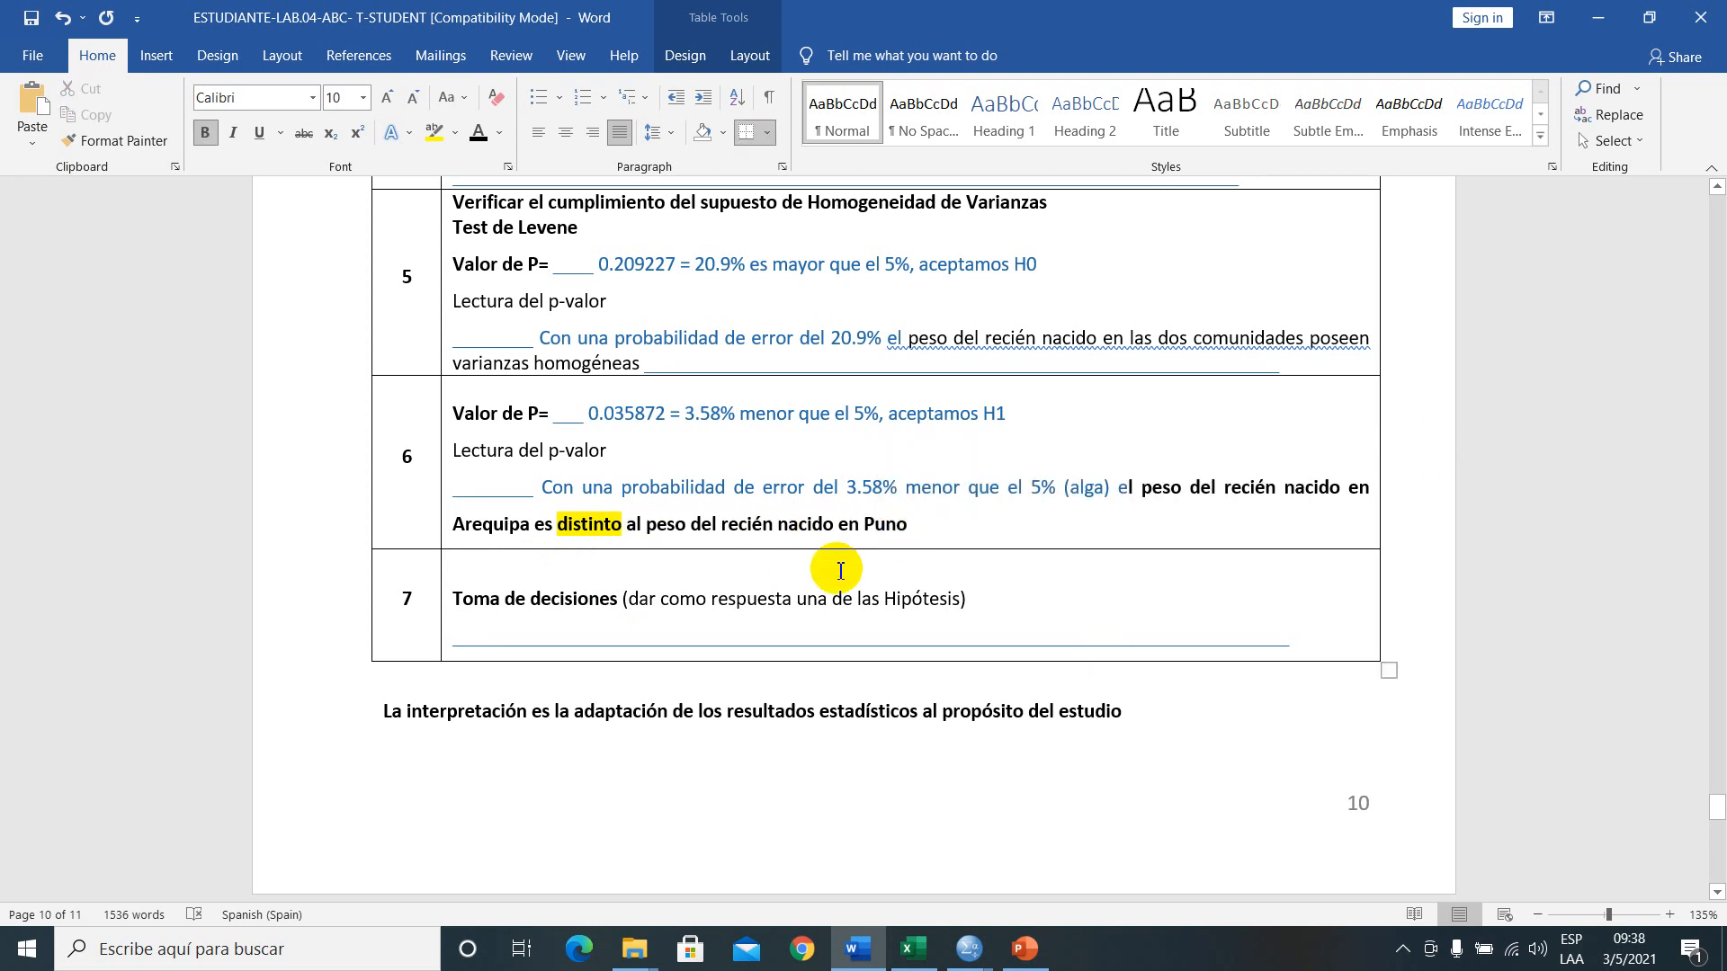
- Paste the H1 statement as the answer in section 7, "Toma de decisiones", and shorten the underline that follows it
click(517, 645)
key(ctrl+v)
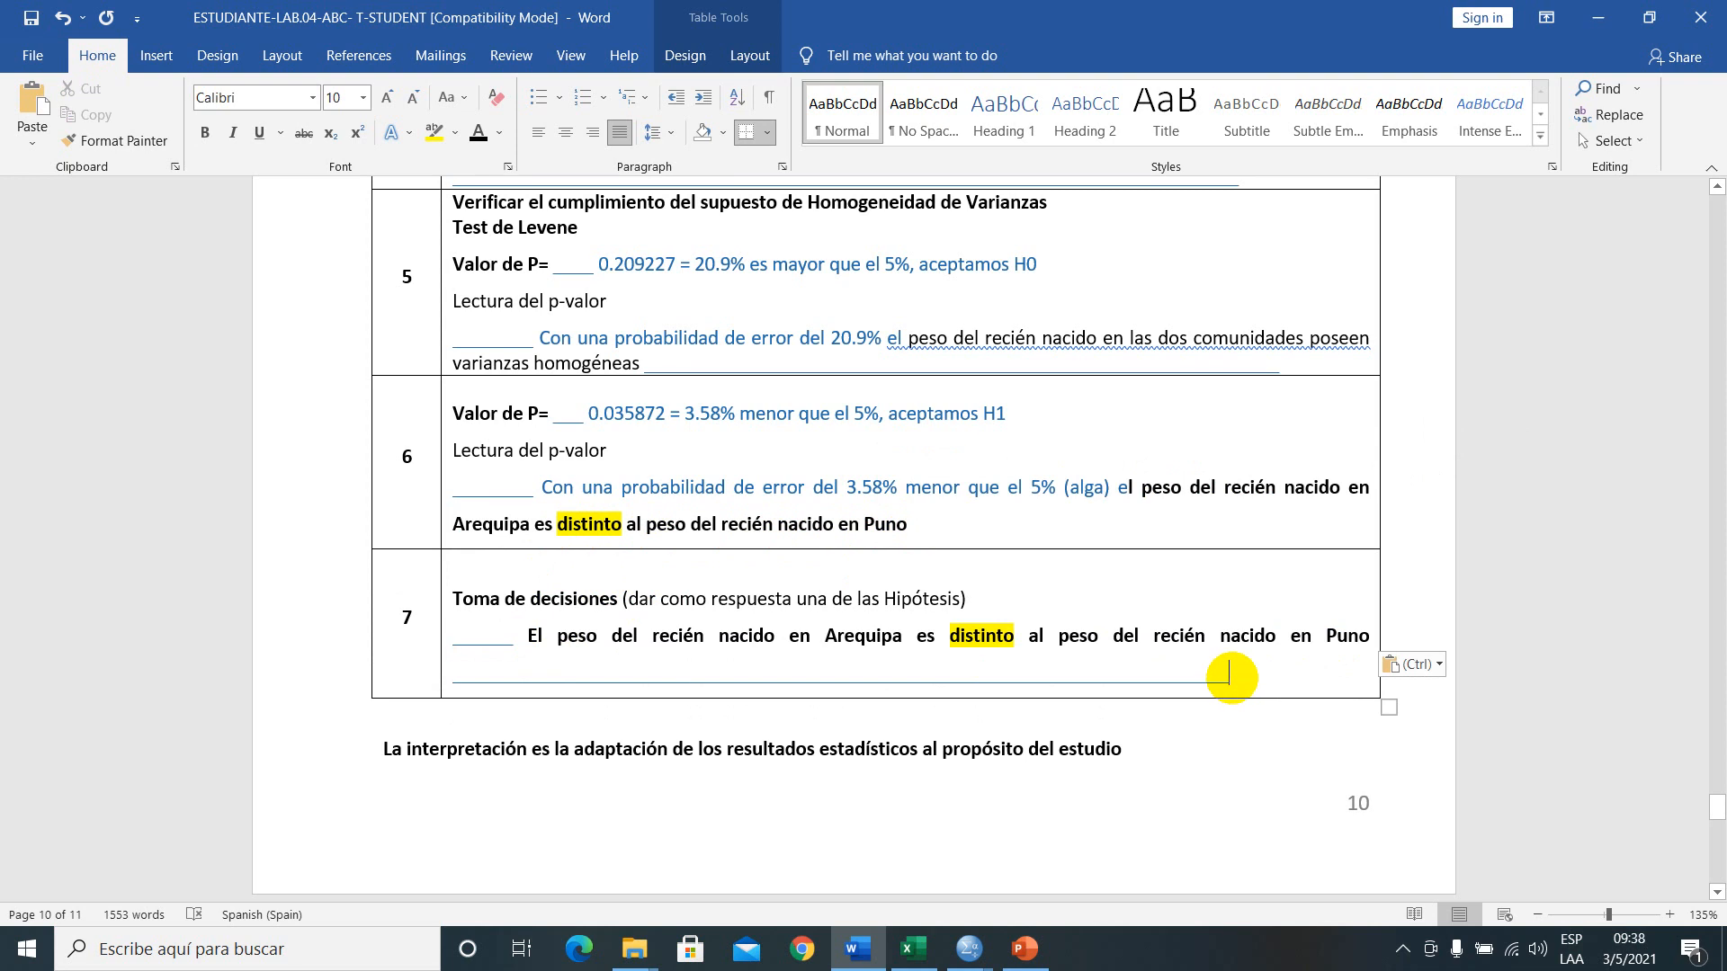
key(BackSpace)
key(BackSpace)
key(BackSpace)
key(BackSpace)
key(BackSpace)
key(BackSpace)
key(BackSpace)
key(BackSpace)
key(BackSpace)
key(BackSpace)
key(BackSpace)
key(BackSpace)
key(BackSpace)
key(BackSpace)
key(BackSpace)
key(BackSpace)
key(BackSpace)
key(BackSpace)
key(BackSpace)
key(BackSpace)
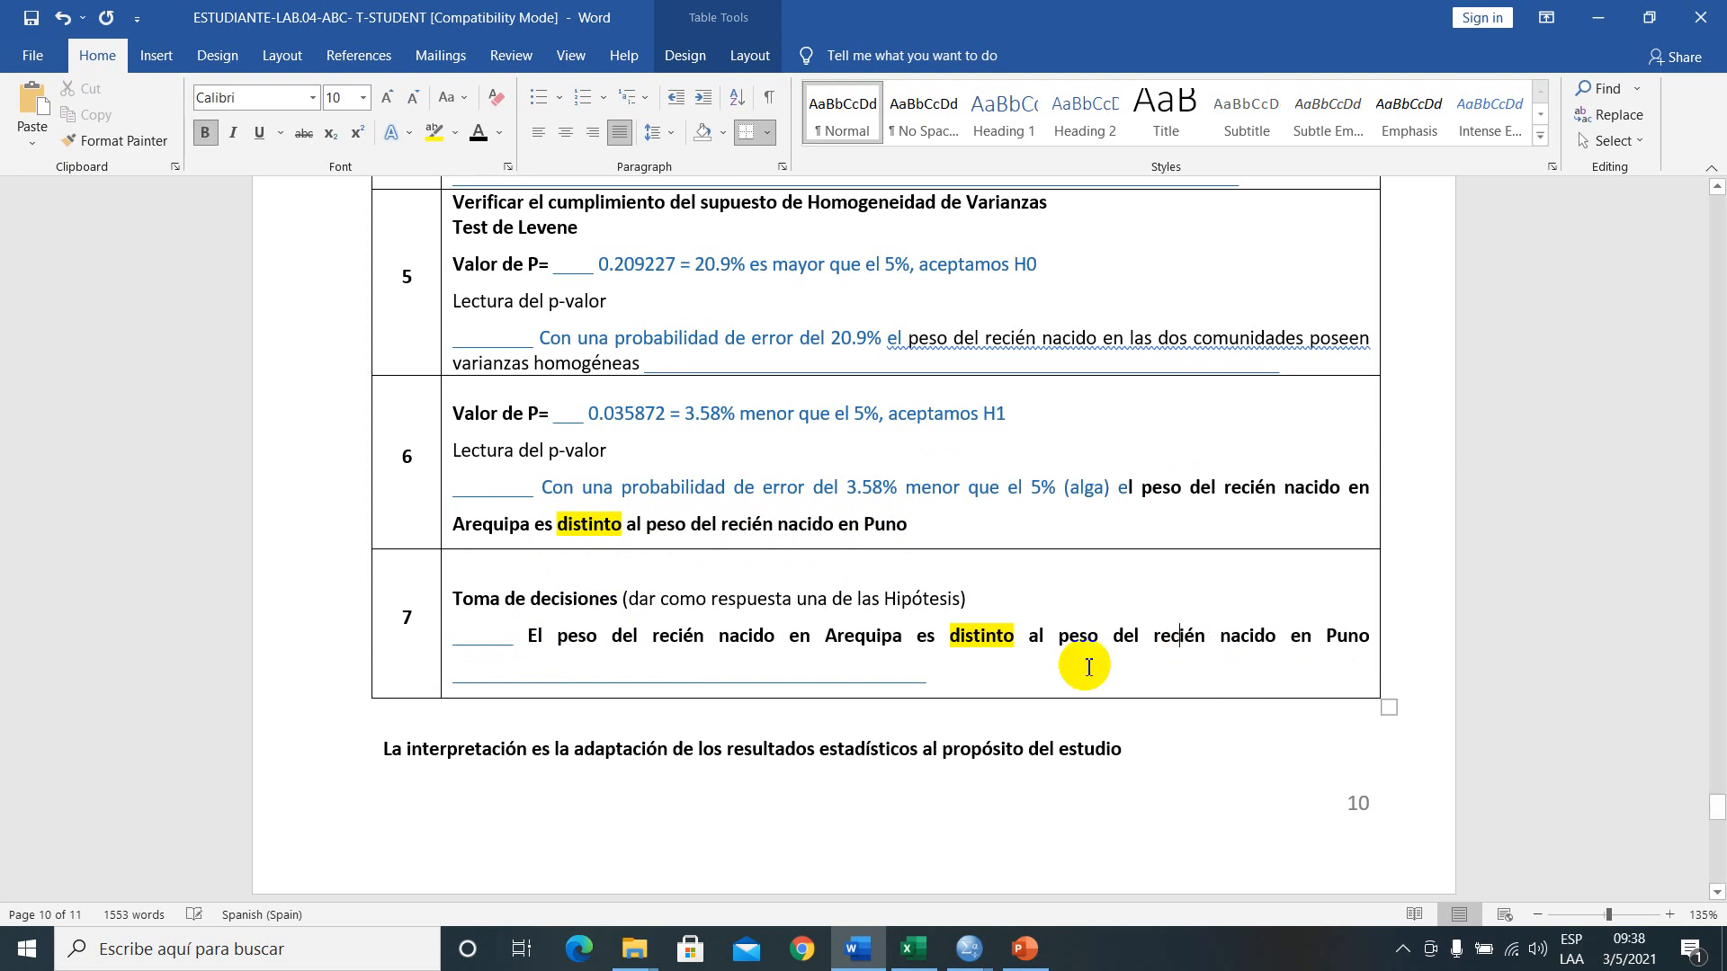
- Push the "La interpretación es la adaptación..." line below the table onto the next page
scroll(516, 565, down, 3)
click(522, 566)
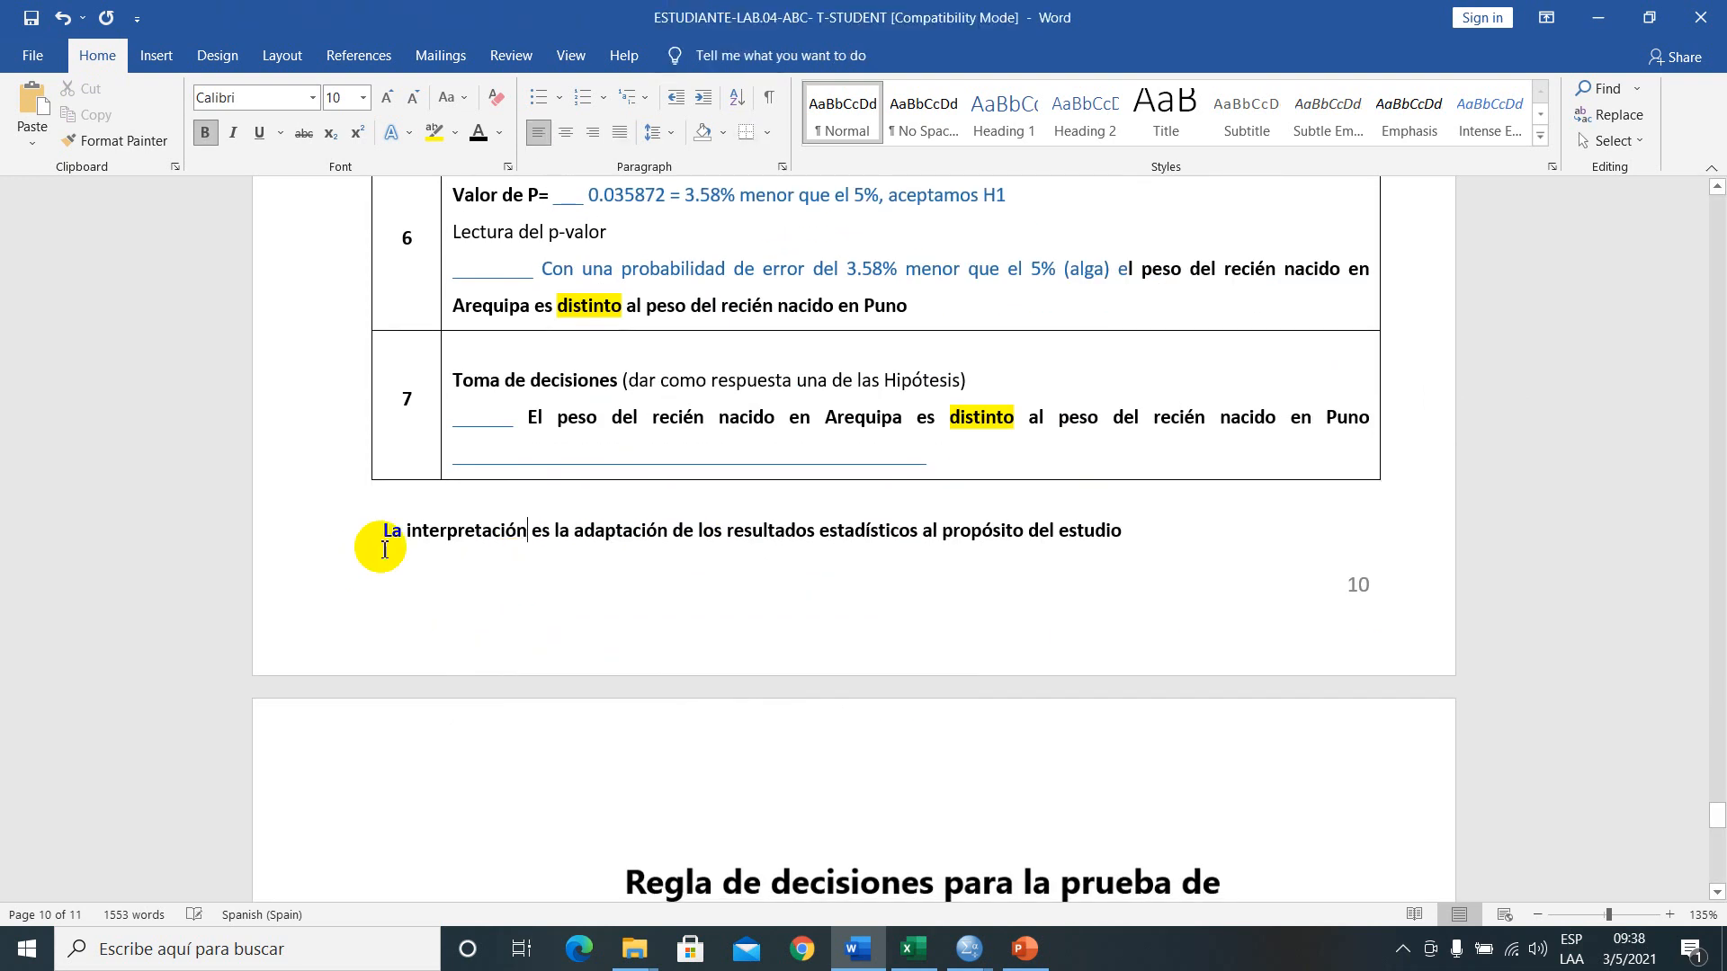
key(Return)
scroll(470, 778, down, 2)
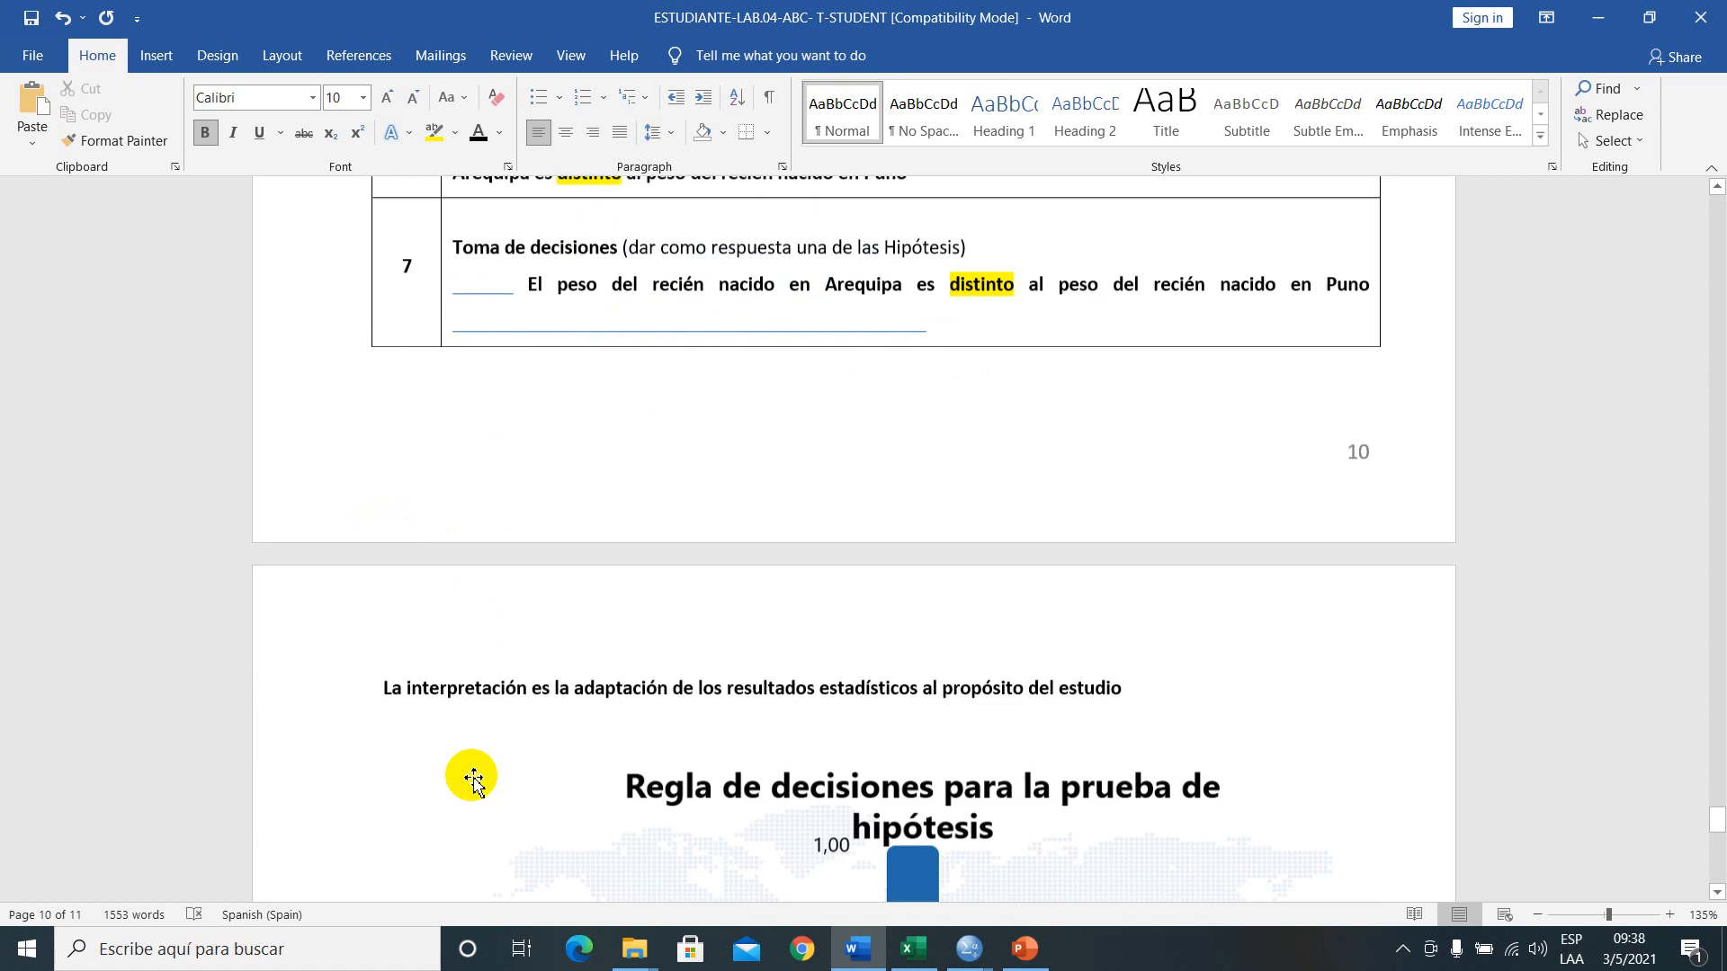
- Write "Se demostró estadísticamente que" under the interpretation line, correcting the misspelled verb with the spelling suggestion
click(486, 719)
key(Caps_Lock)
text(S)
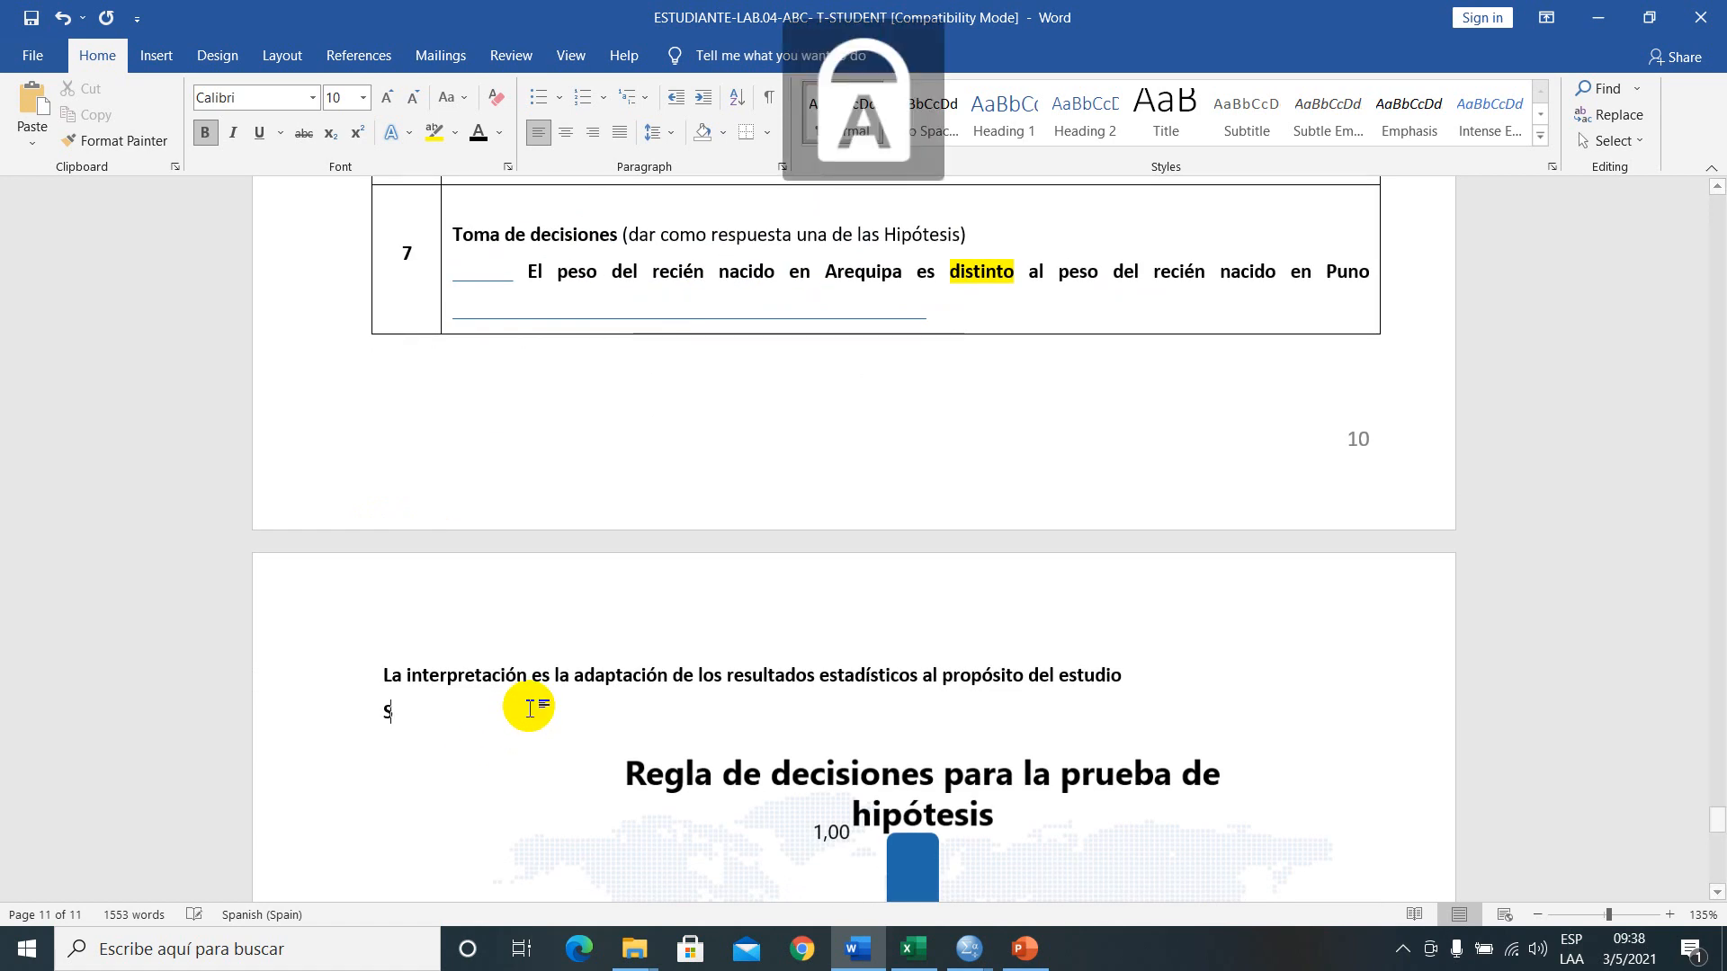
key(Caps_Lock)
text(e desmostro estadísticamente)
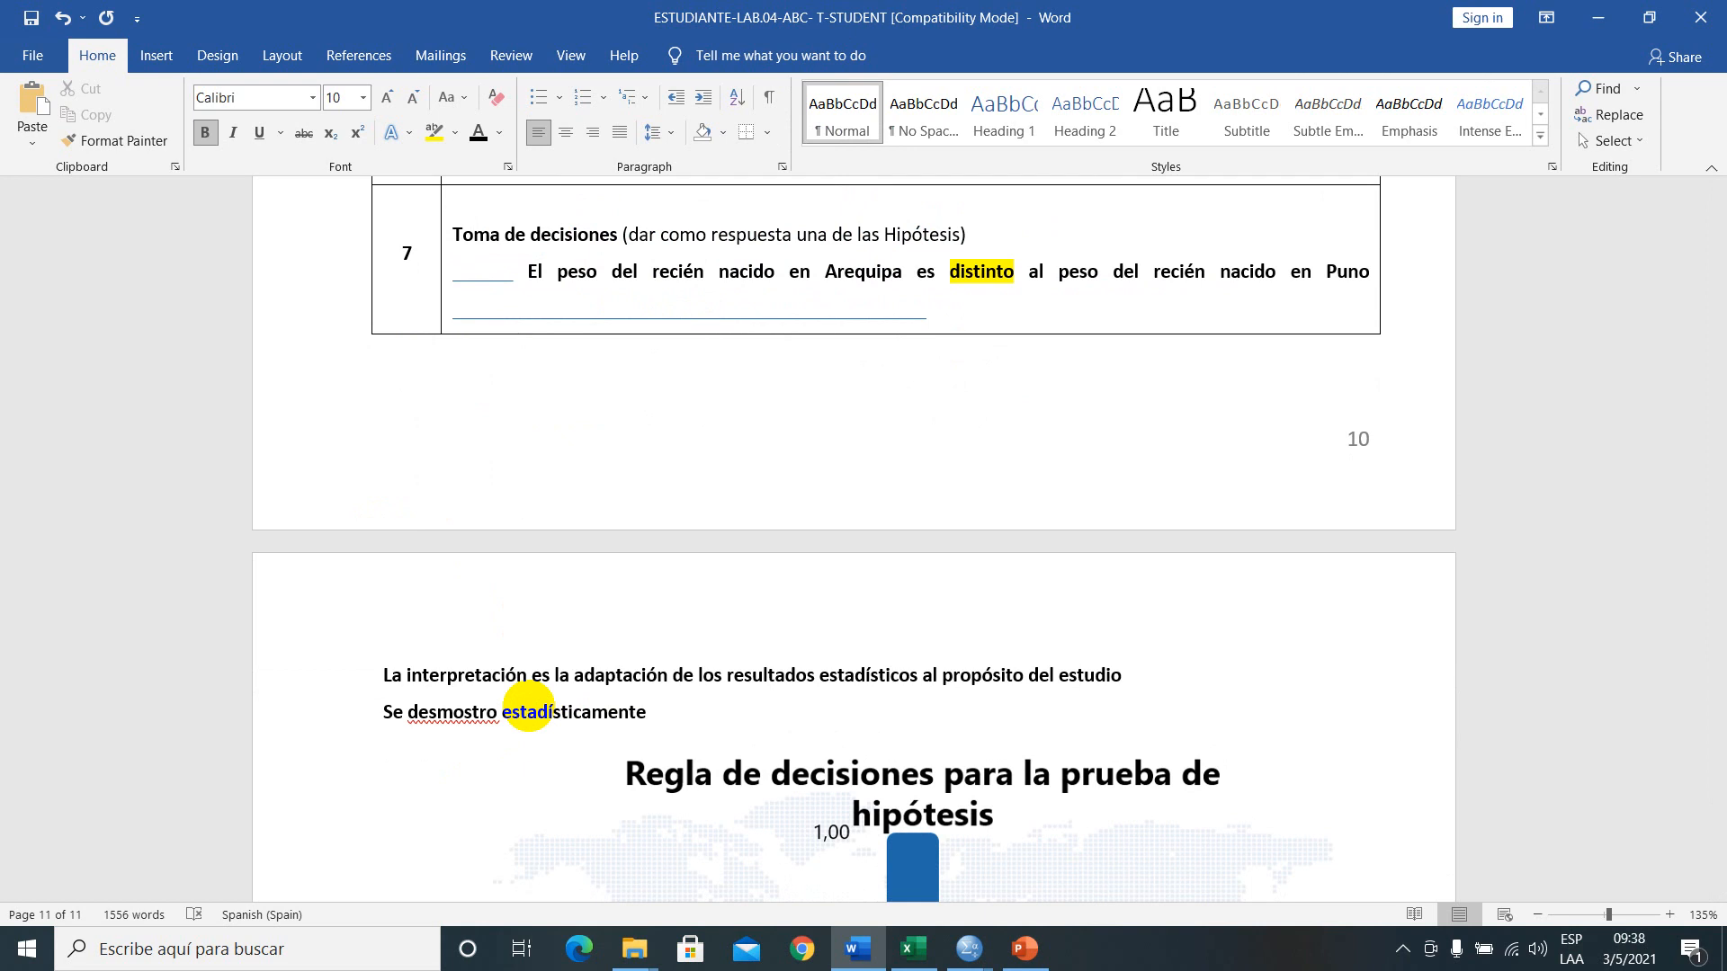
right_click(437, 723)
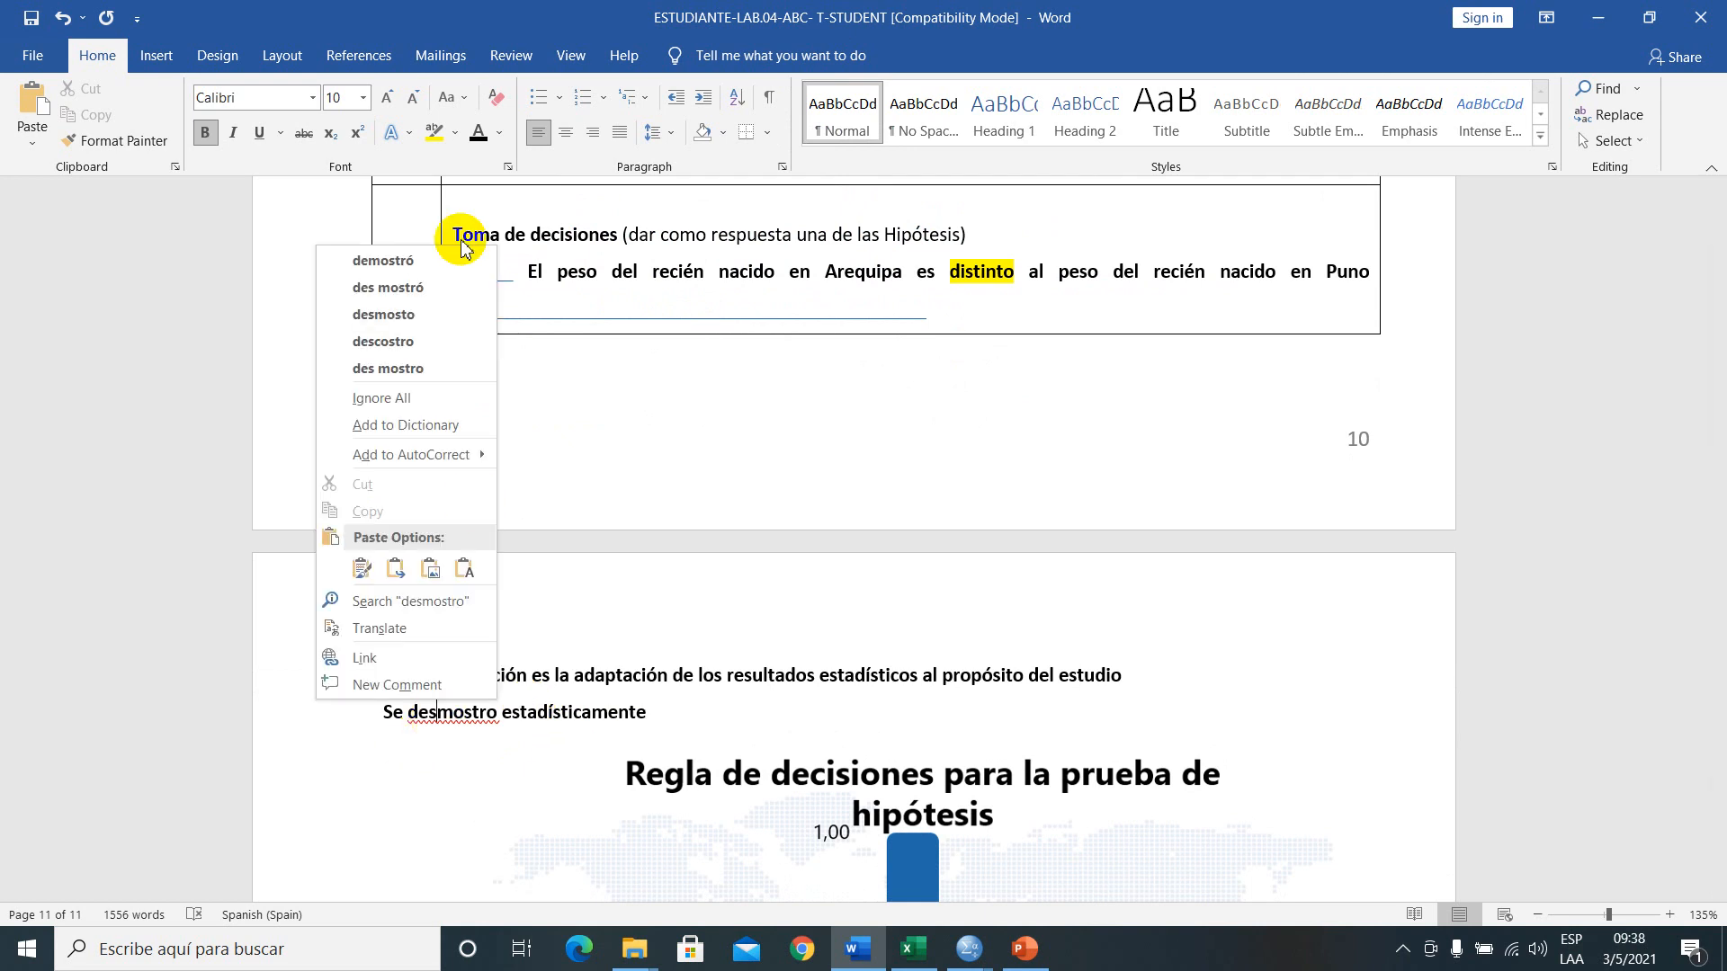
click(423, 266)
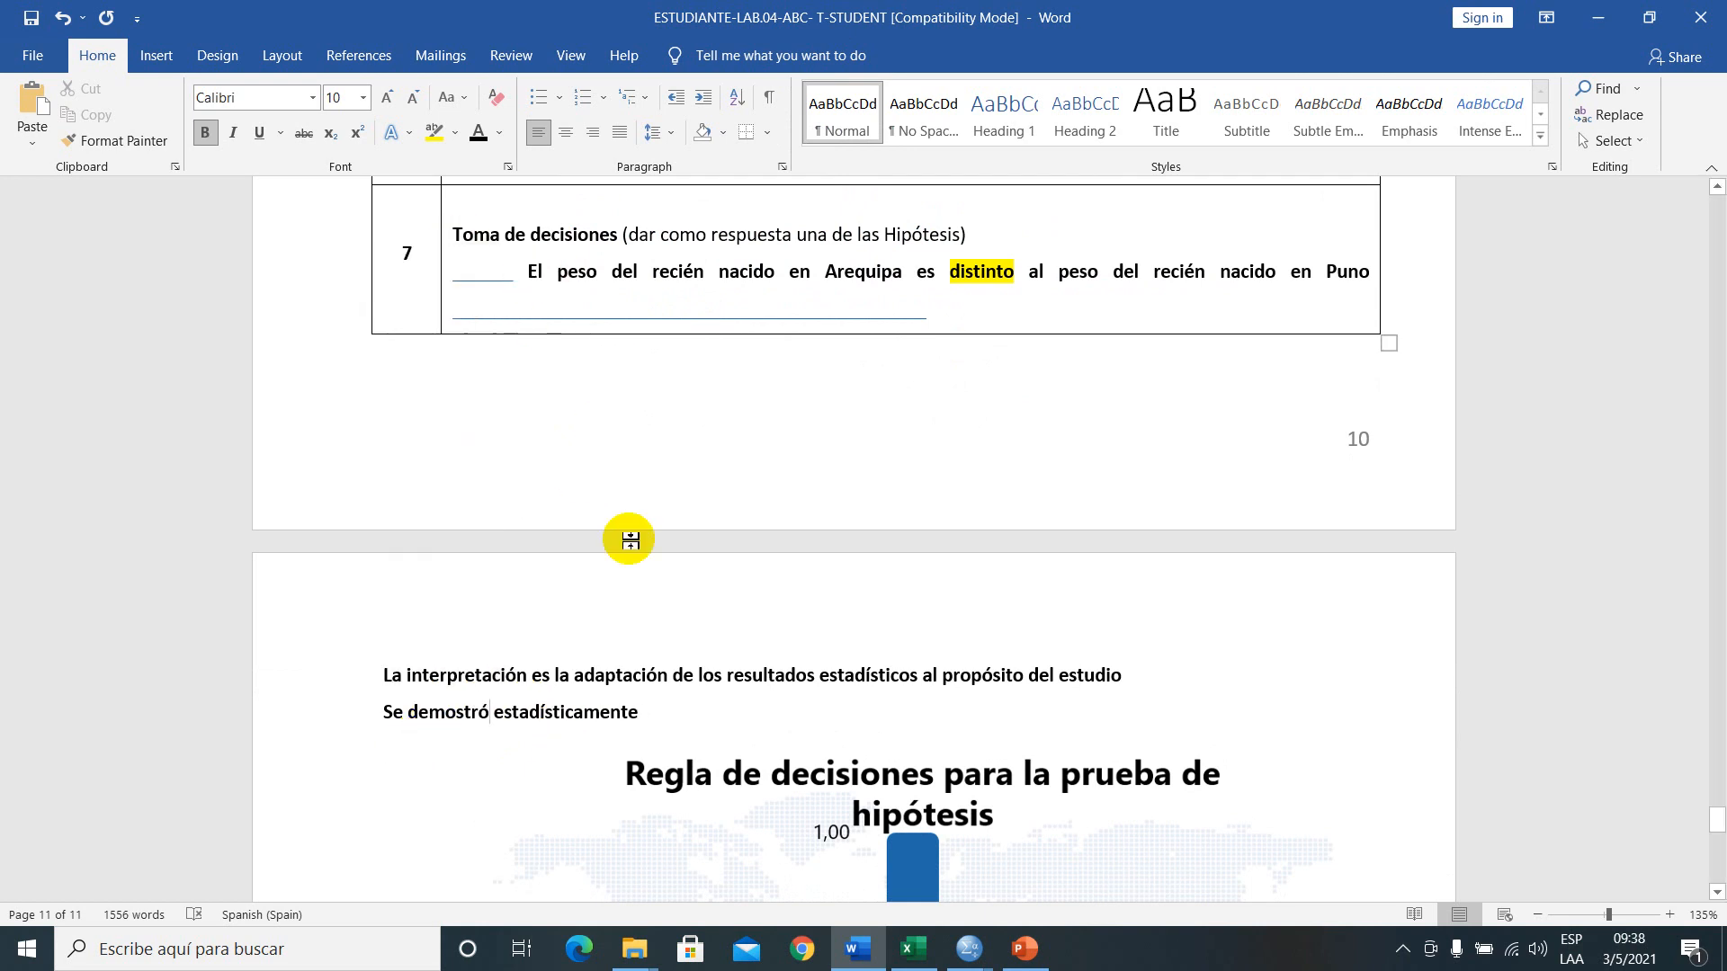
text(que)
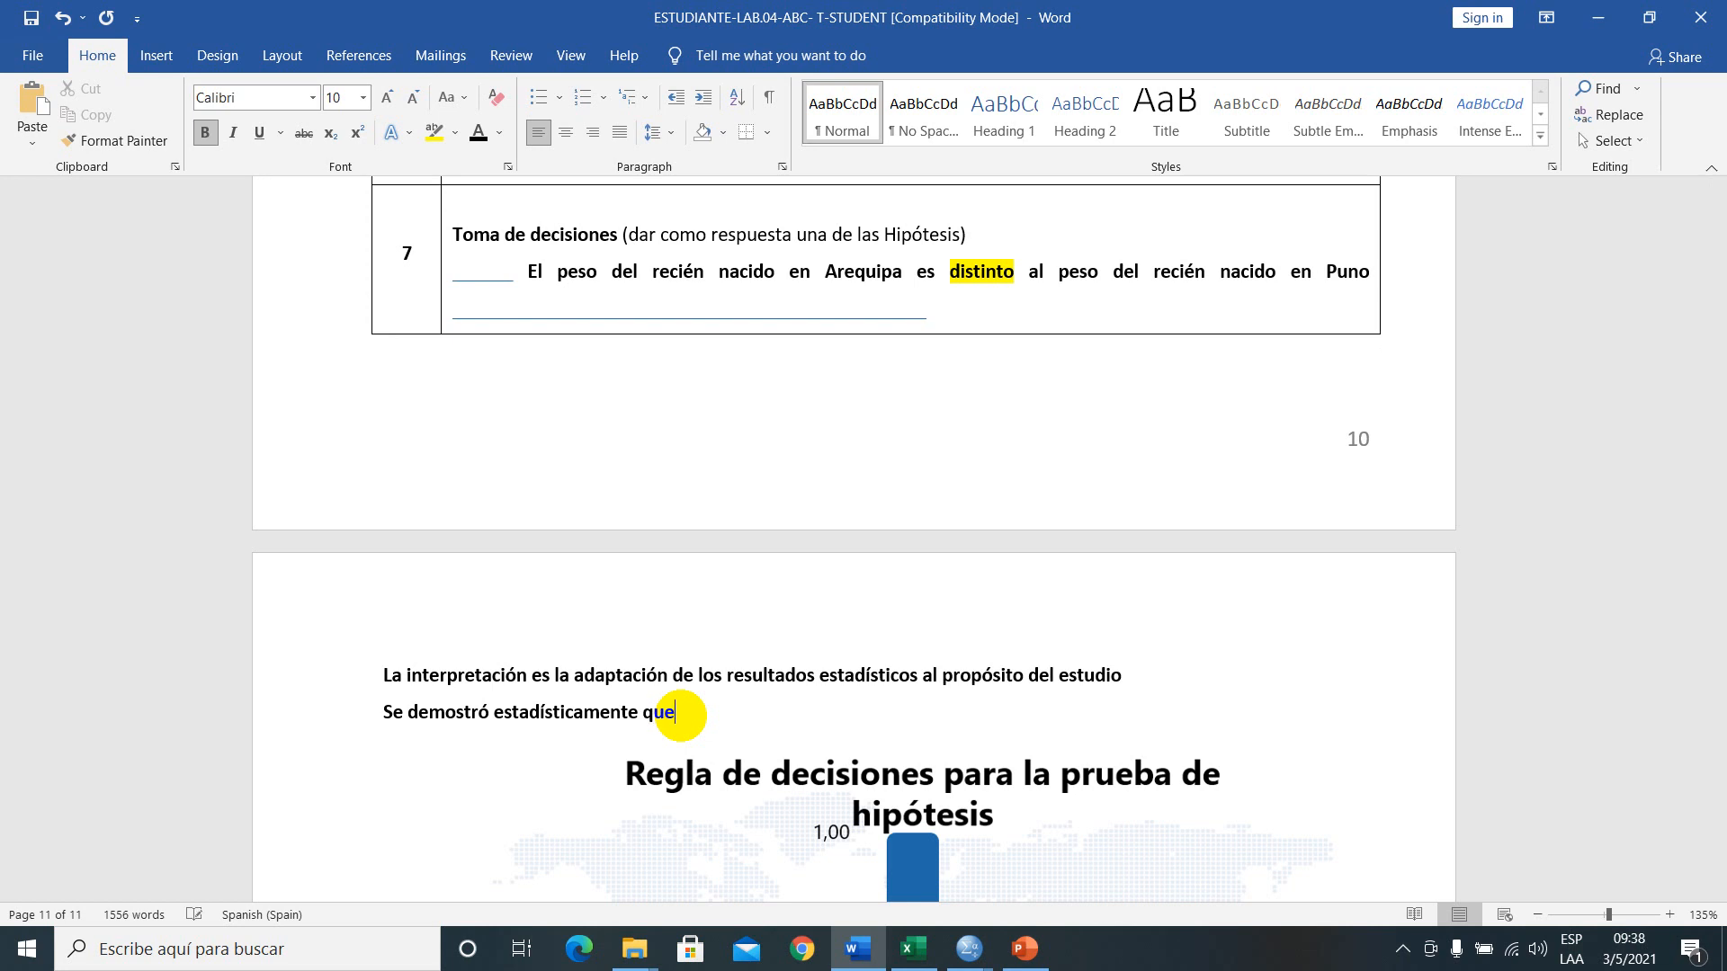
- Copy section 6's full p-value reading and paste it after "Se demostró estadísticamente", replacing the word "que"
scroll(597, 308, up, 4)
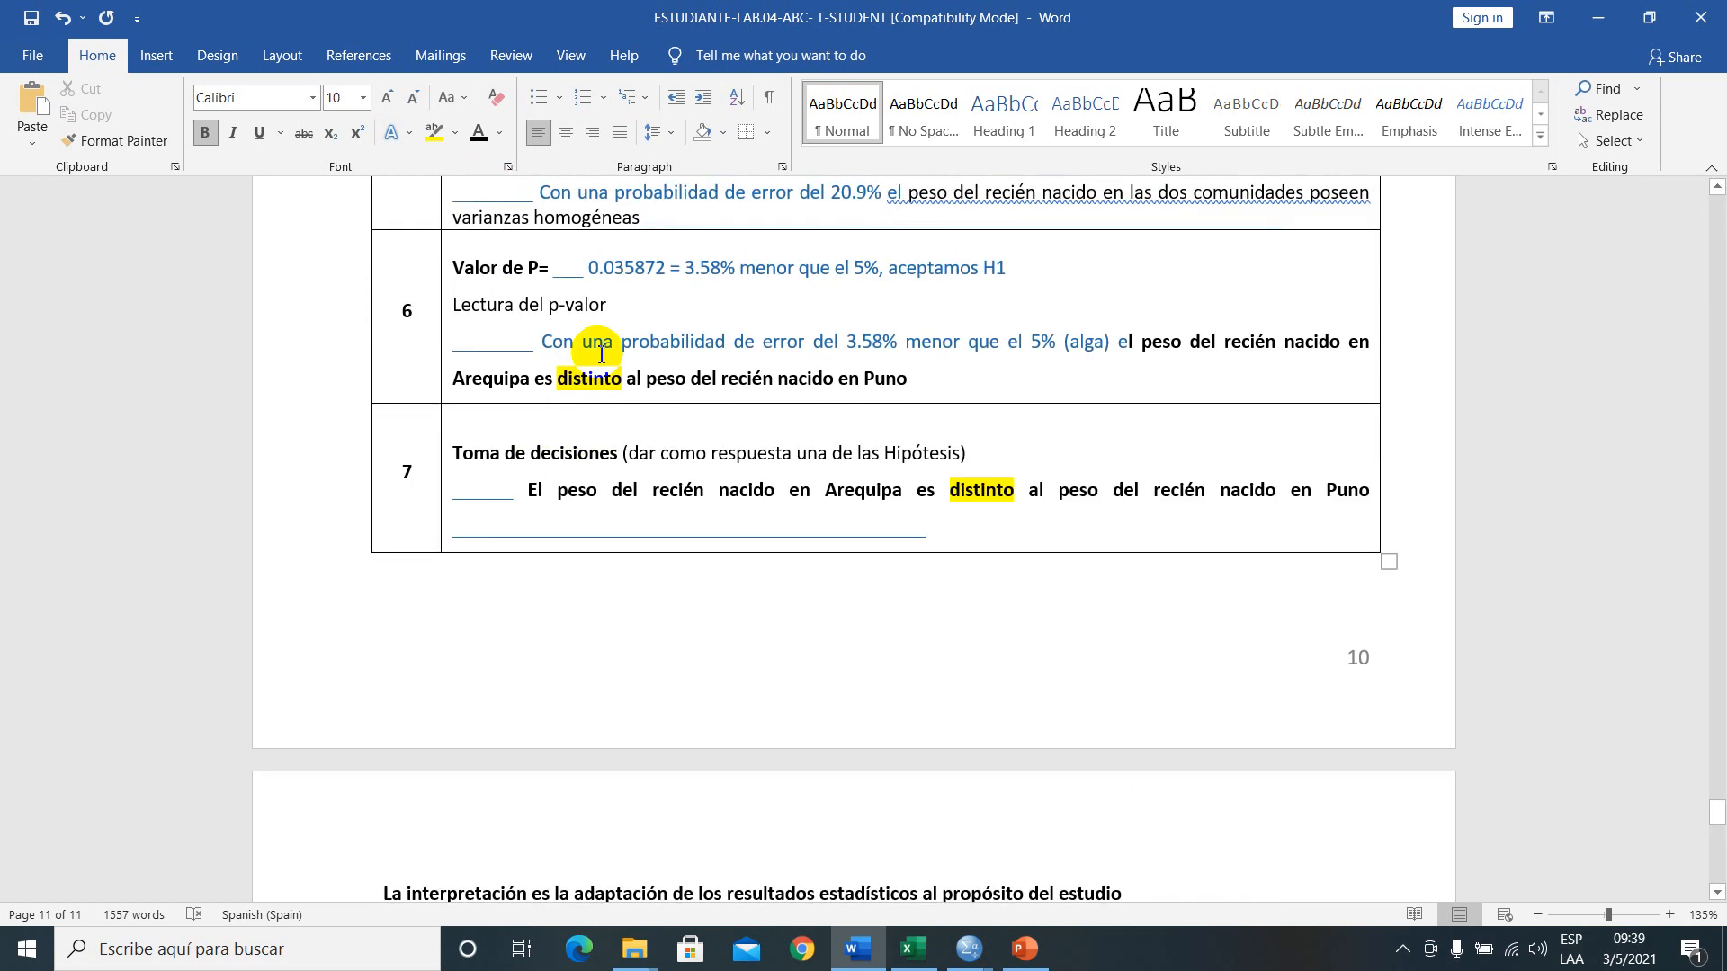
drag(543, 342, 909, 376)
key(ctrl+c)
scroll(752, 572, down, 8)
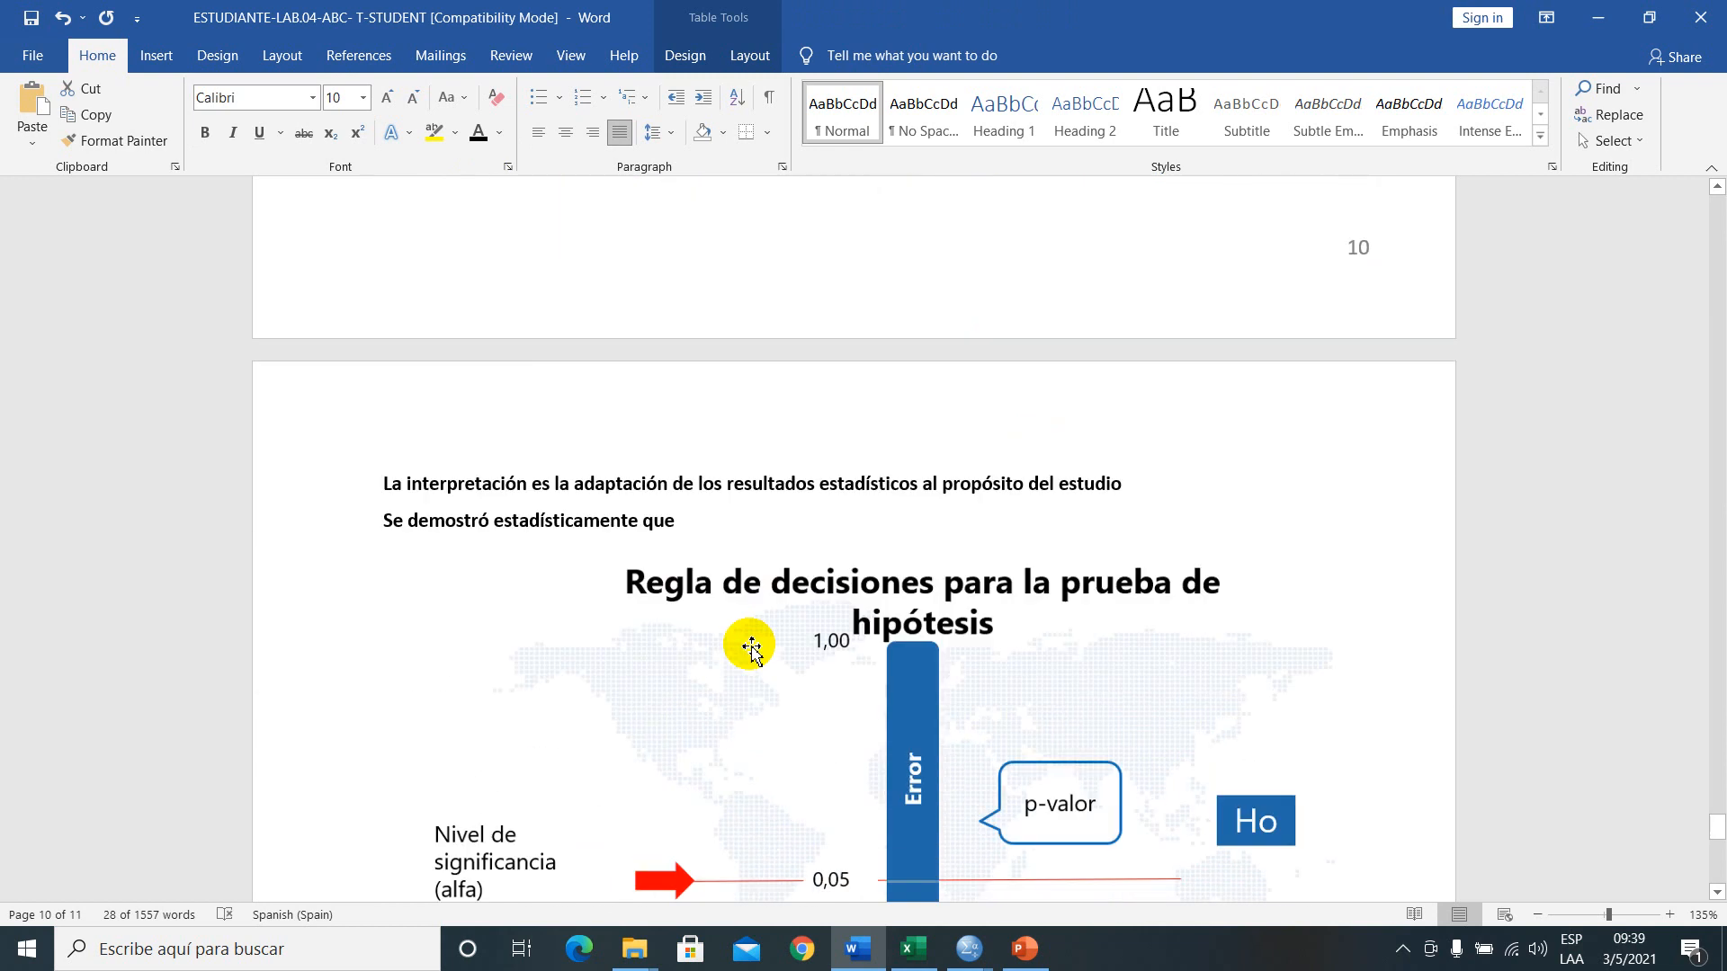
click(721, 506)
key(BackSpace)
key(BackSpace)
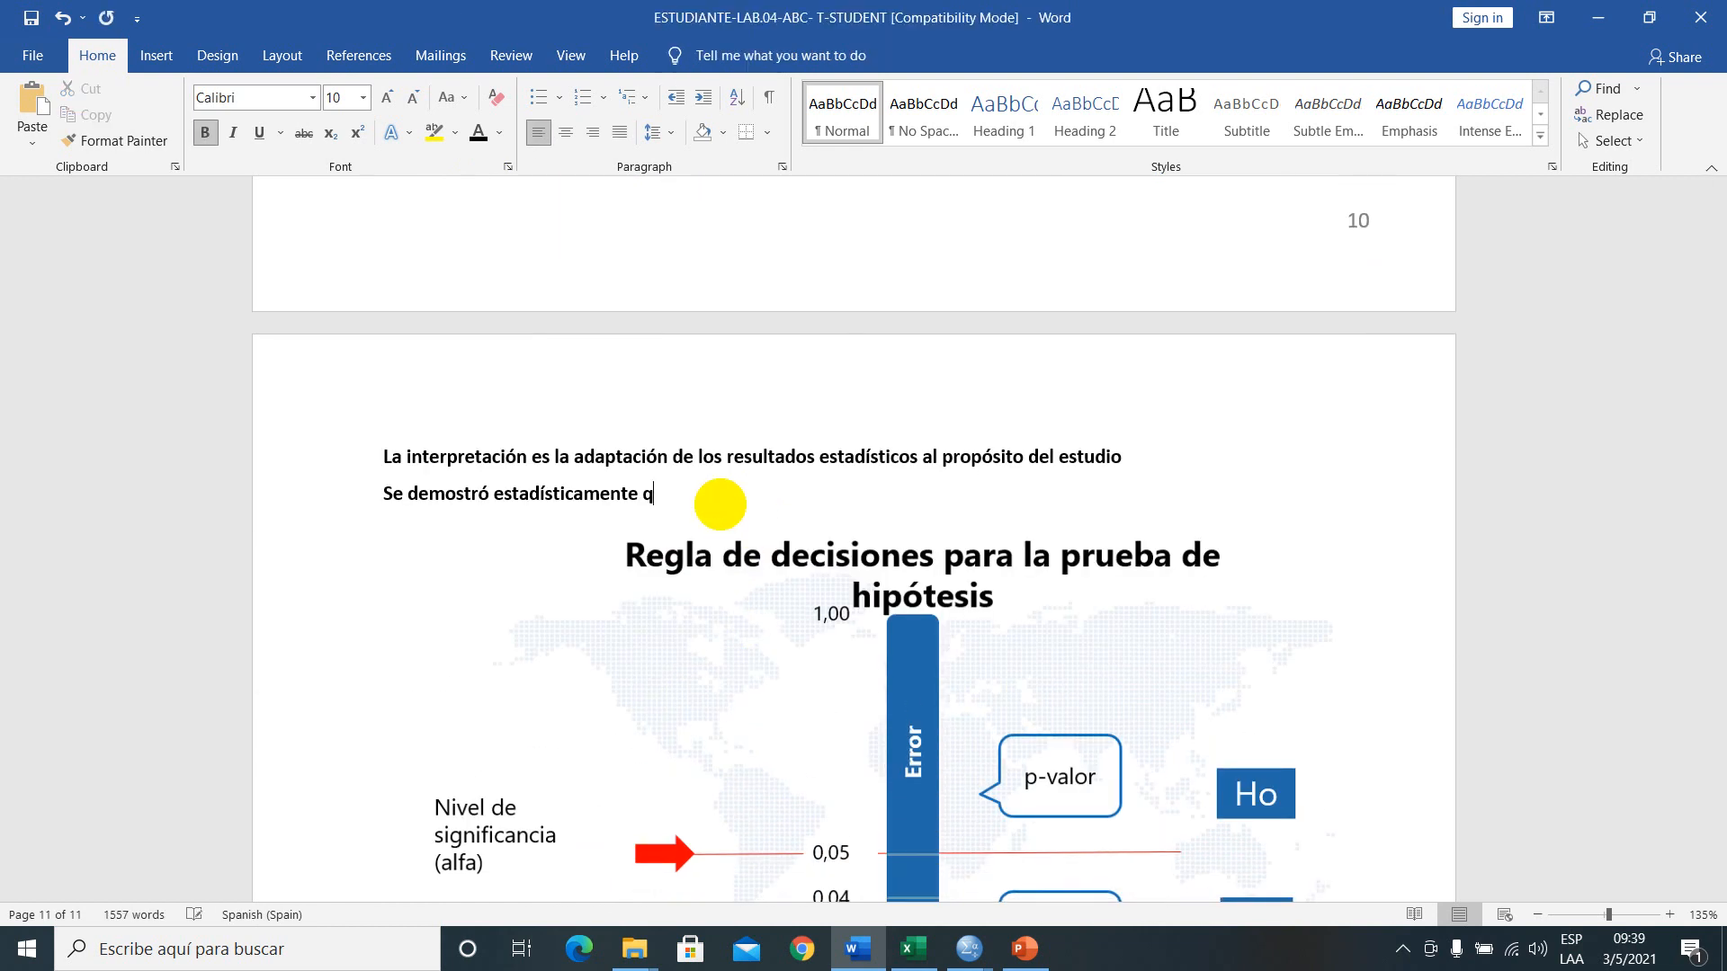
key(ctrl+v)
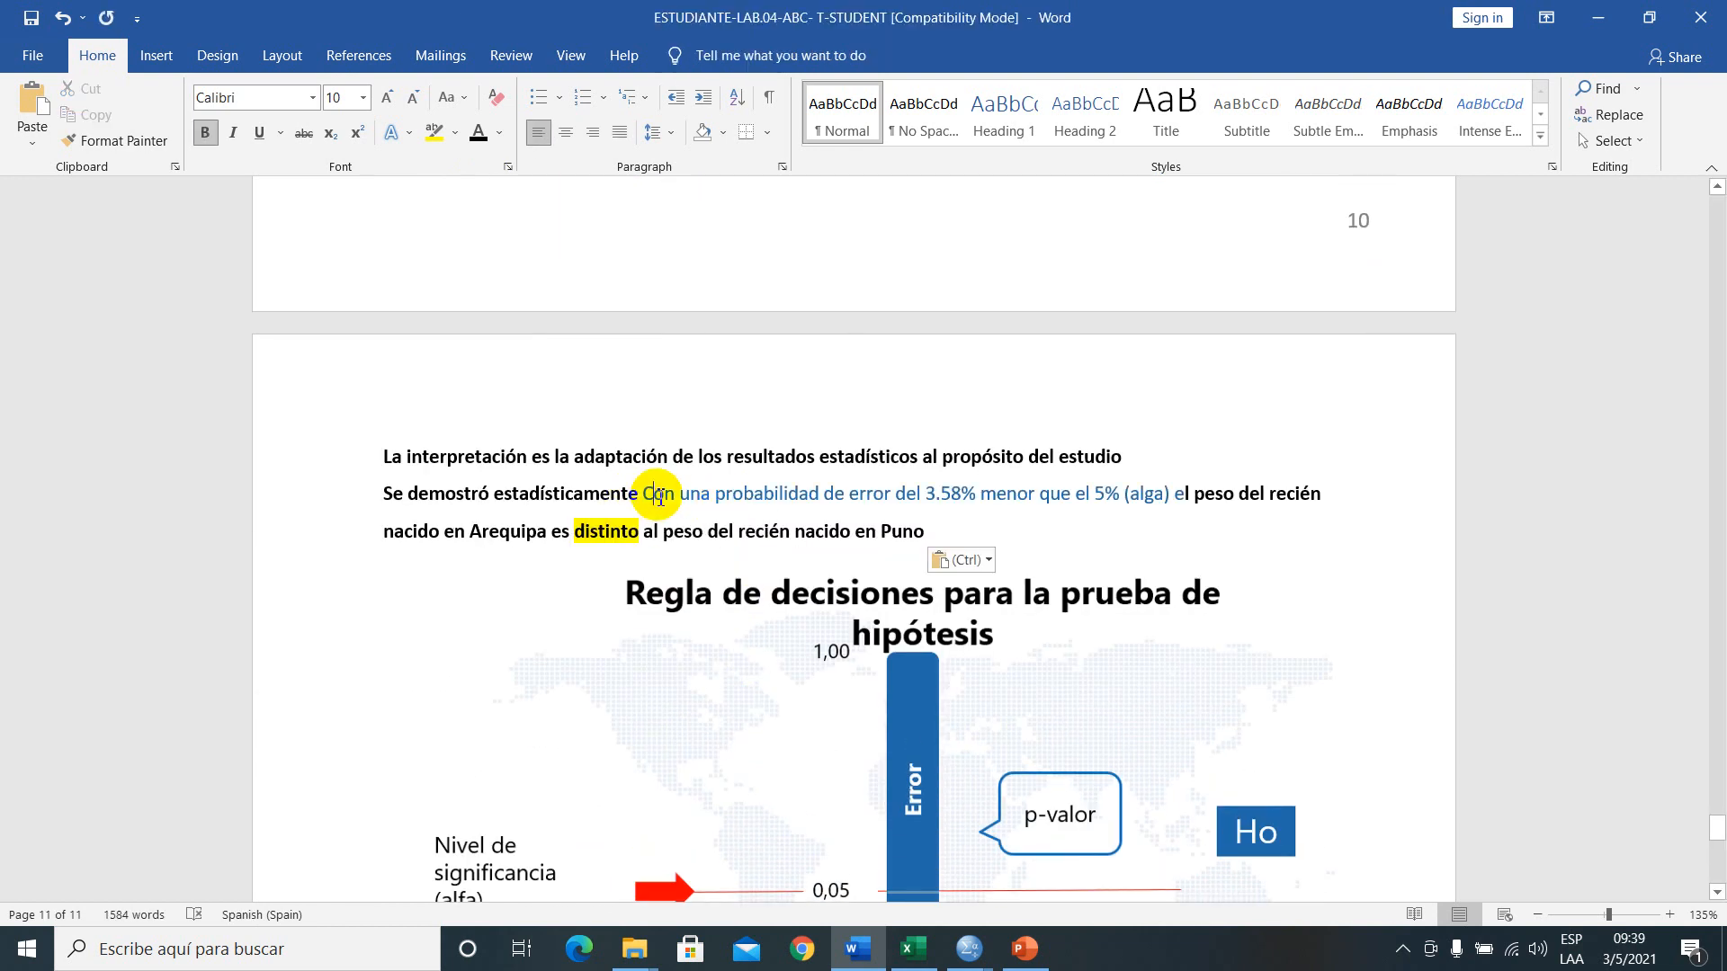
- Make the first word of the pasted reading in the interpretation lowercase "con"
click(654, 492)
key(BackSpace)
text(c)
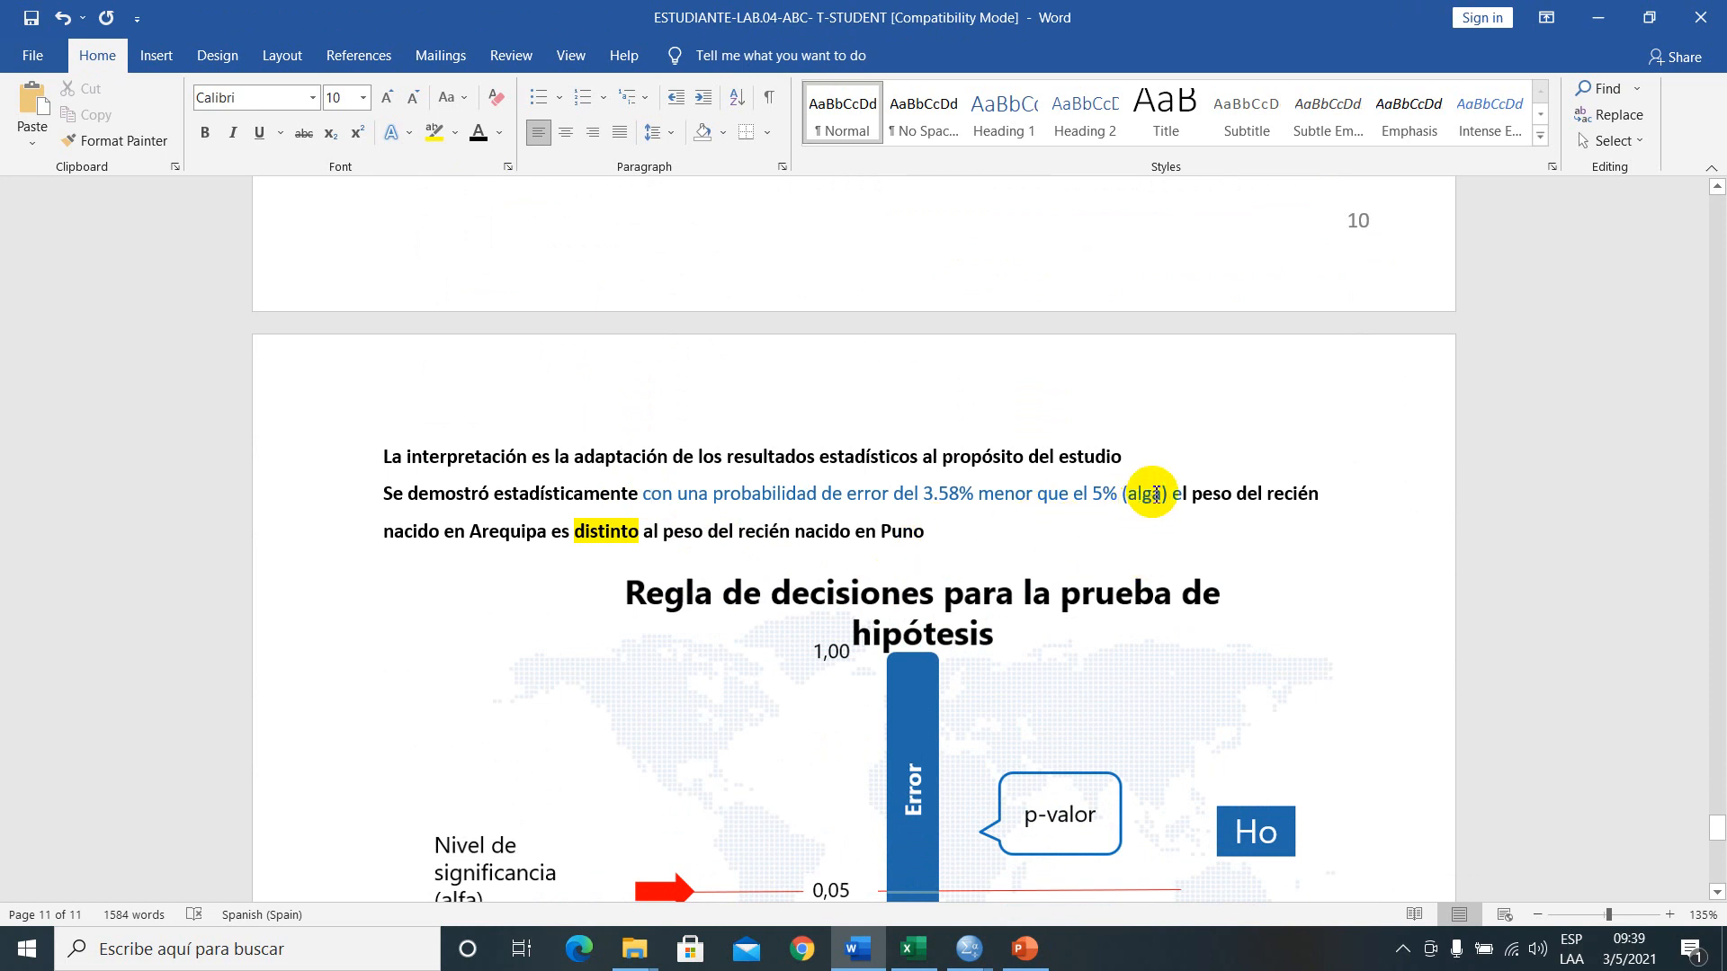
- Correct the misspelled "alga" to "alfa" in the interpretation sentence and in section 6's reading
click(1153, 494)
scroll(1156, 509, up, 5)
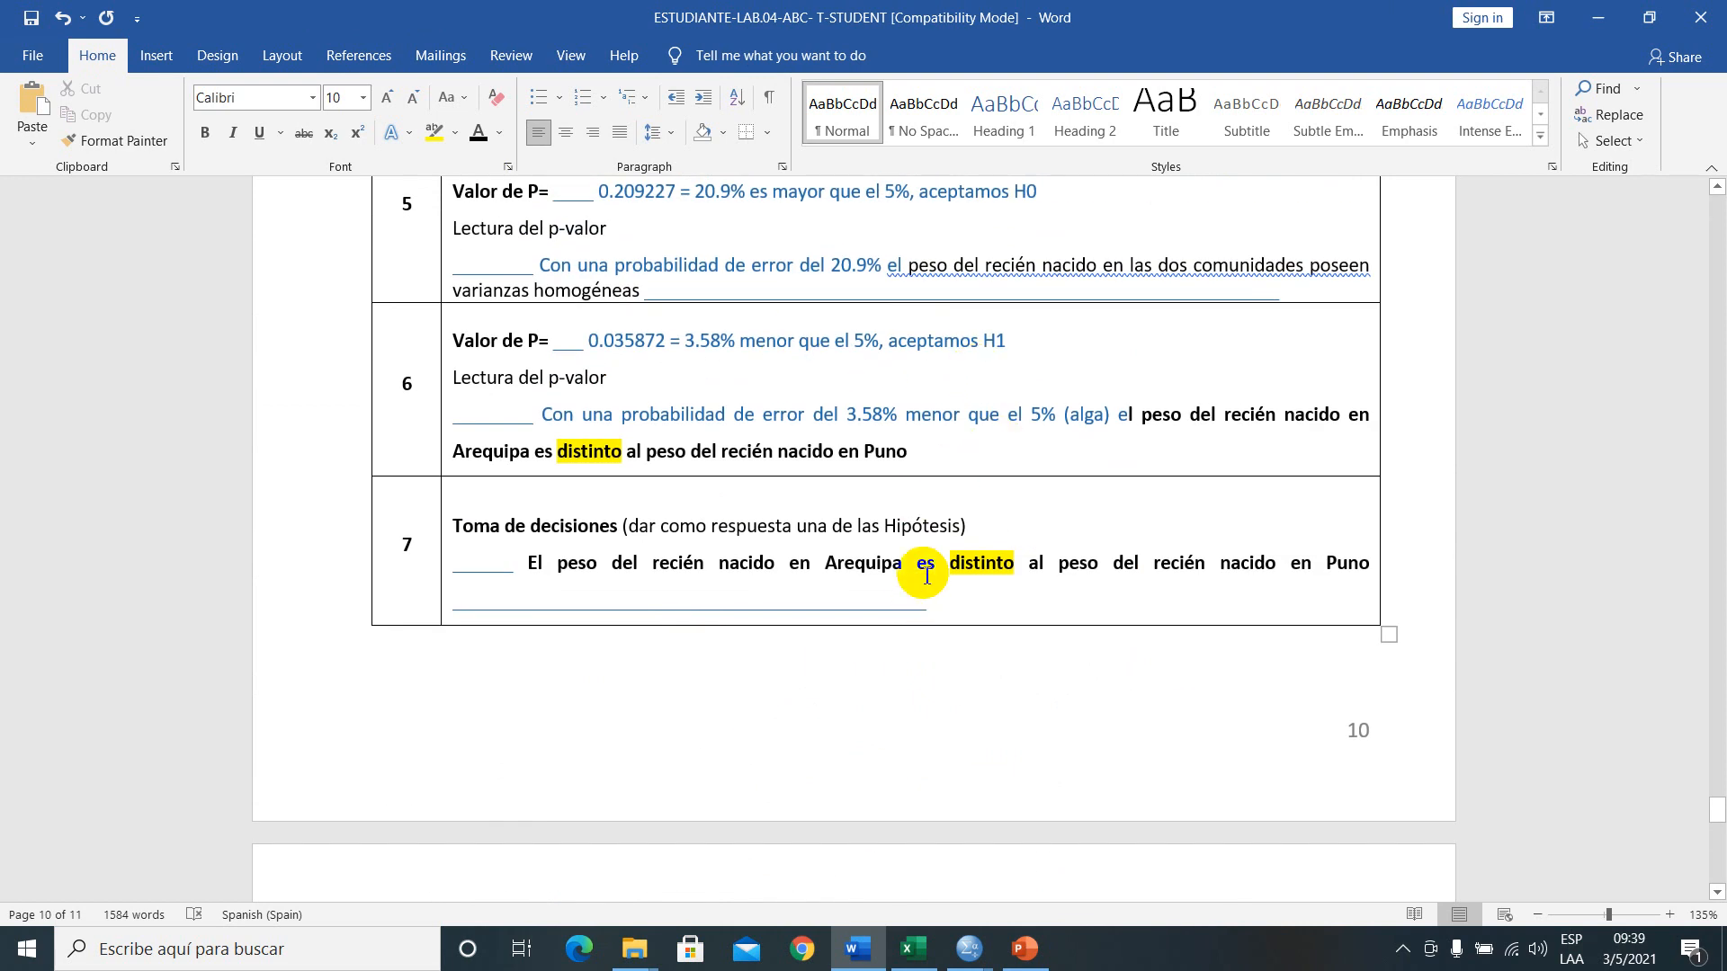
click(1093, 421)
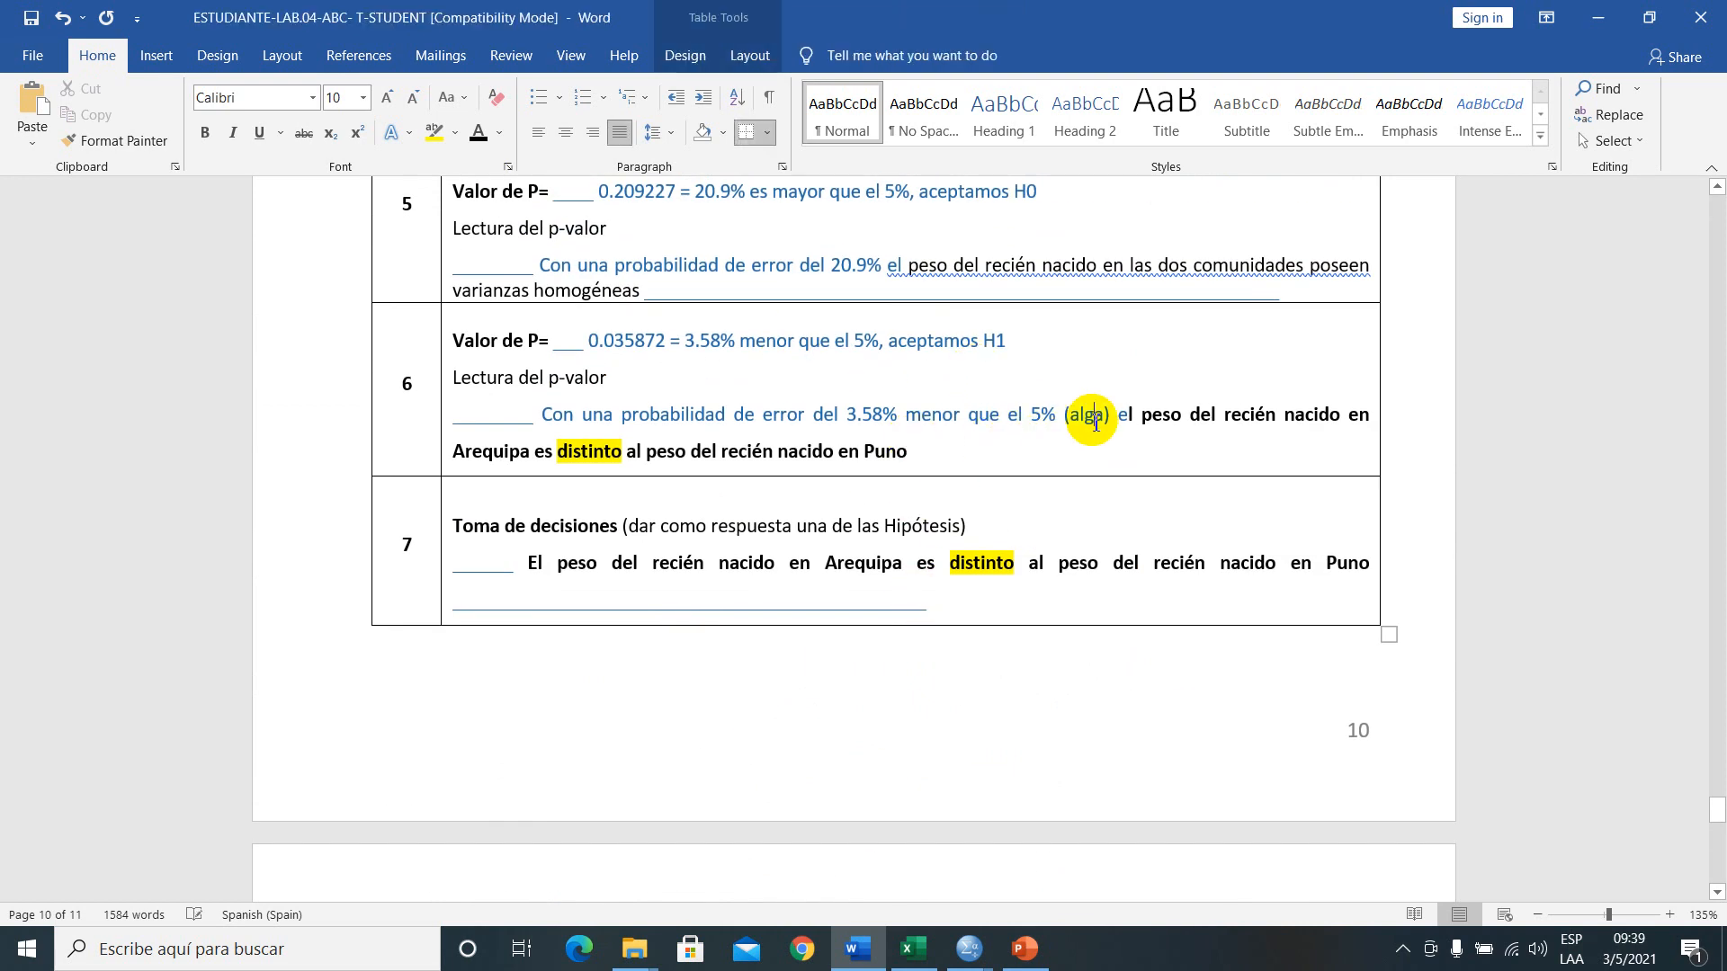
scroll(974, 512, down, 4)
scroll(911, 589, down, 6)
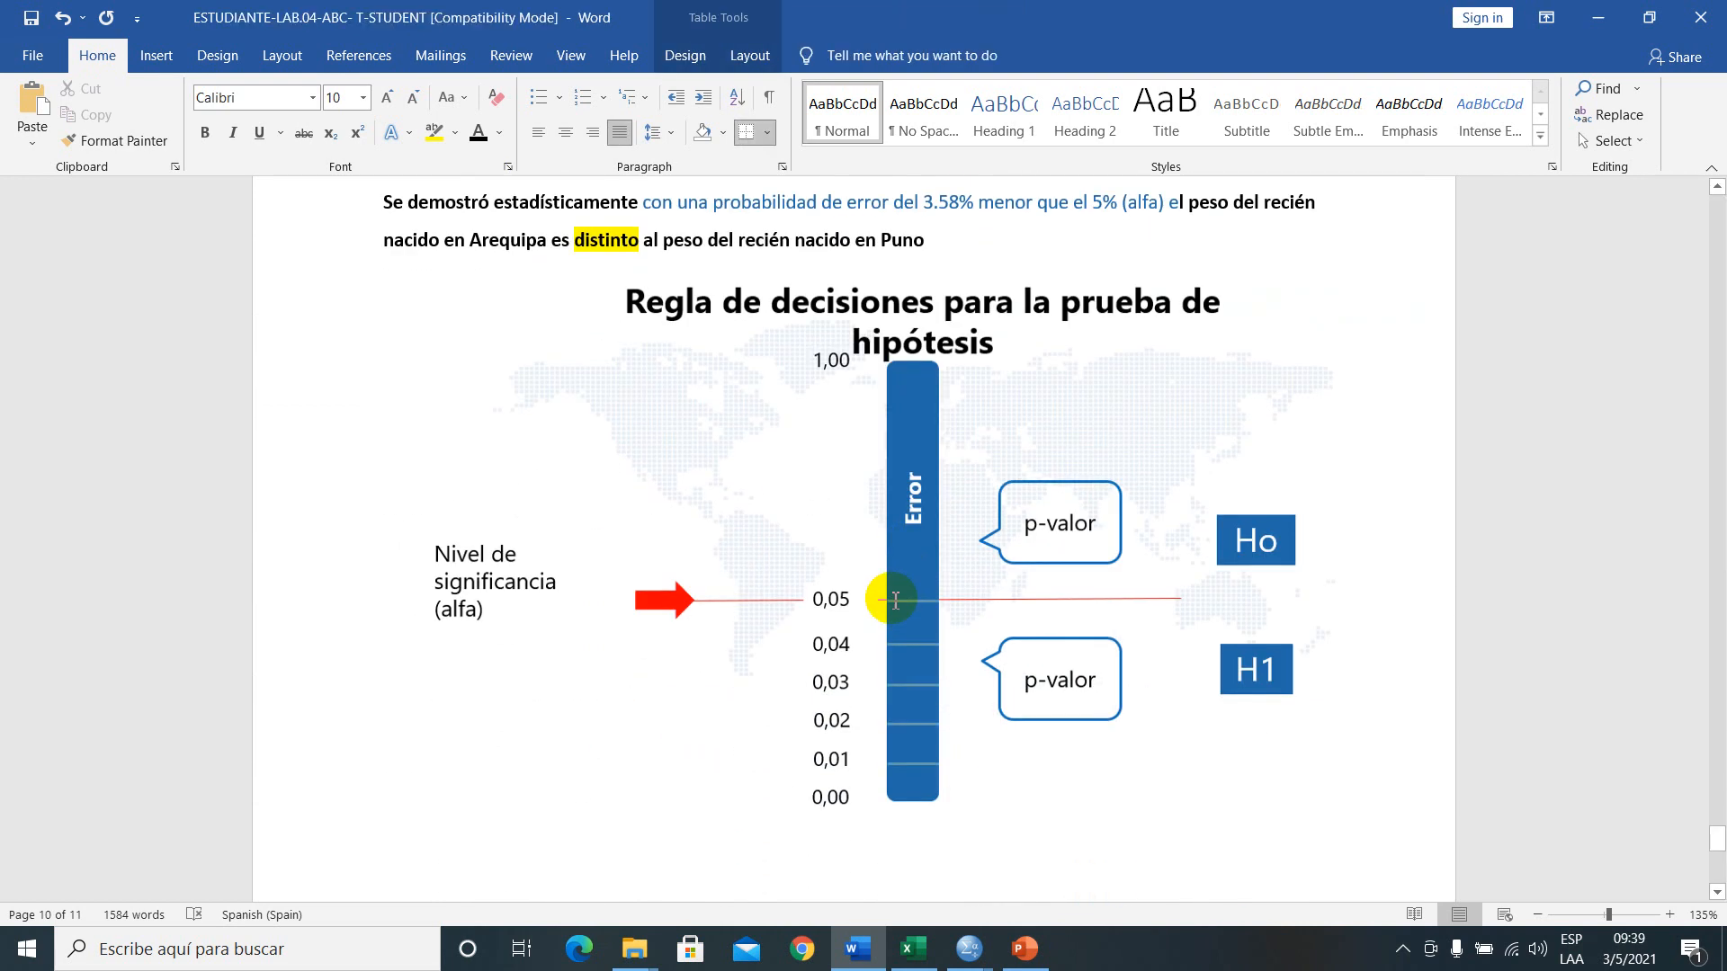
scroll(914, 573, up, 5)
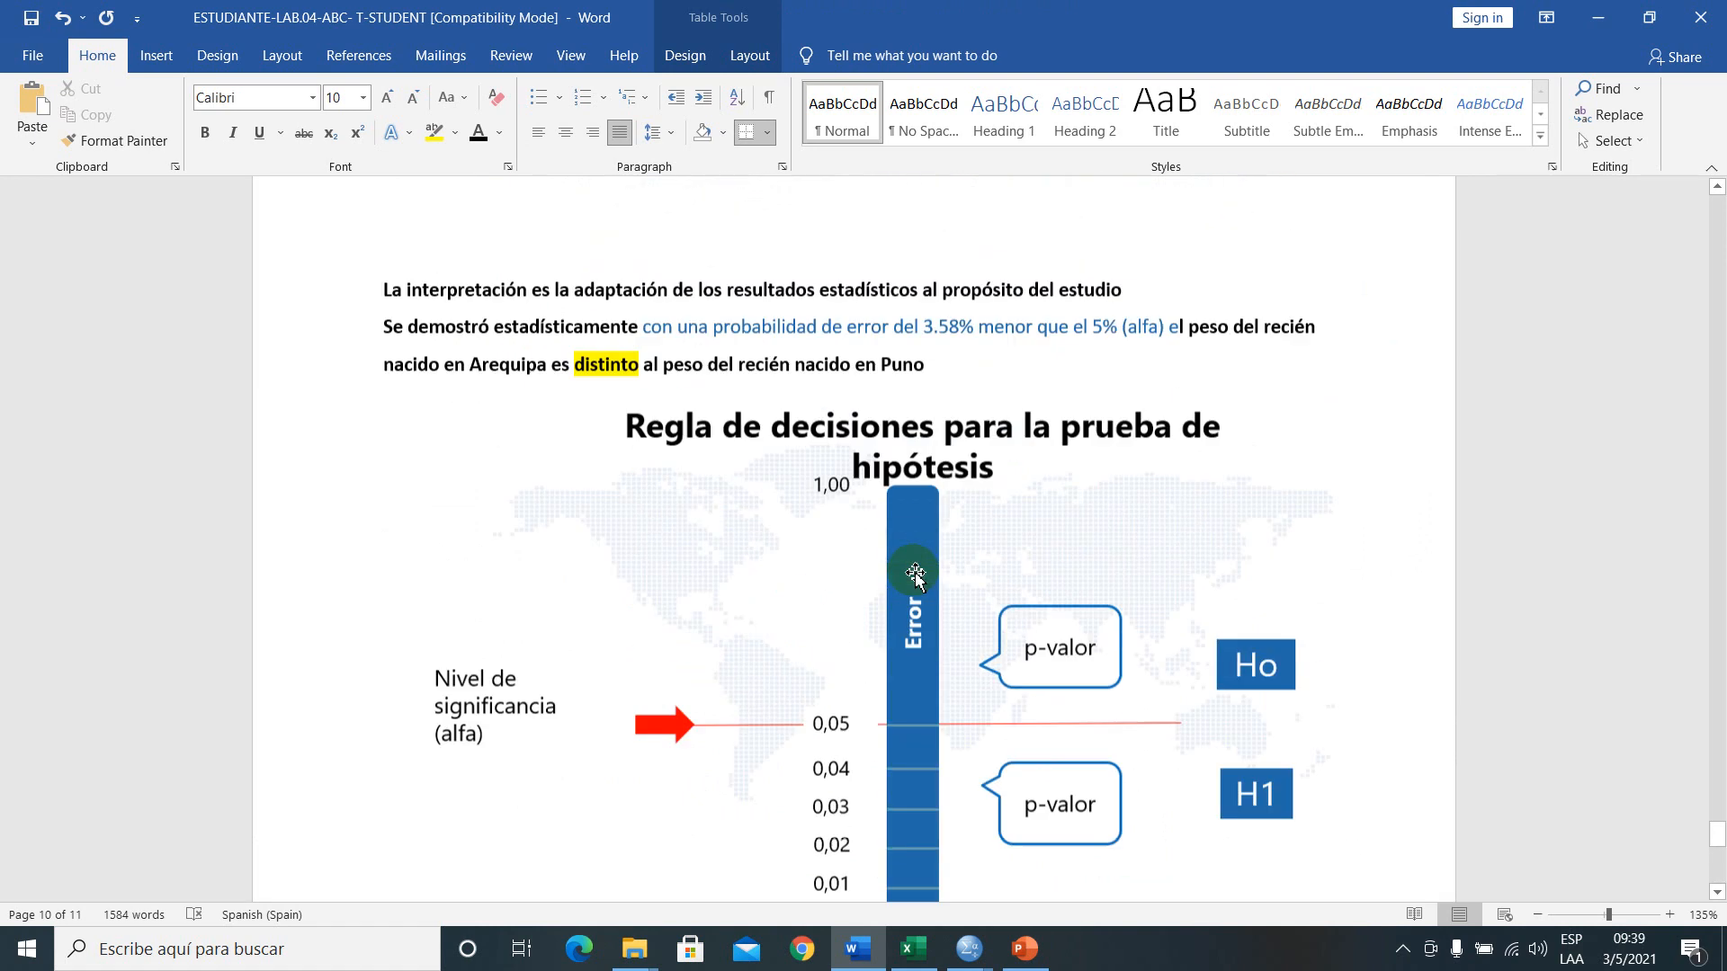